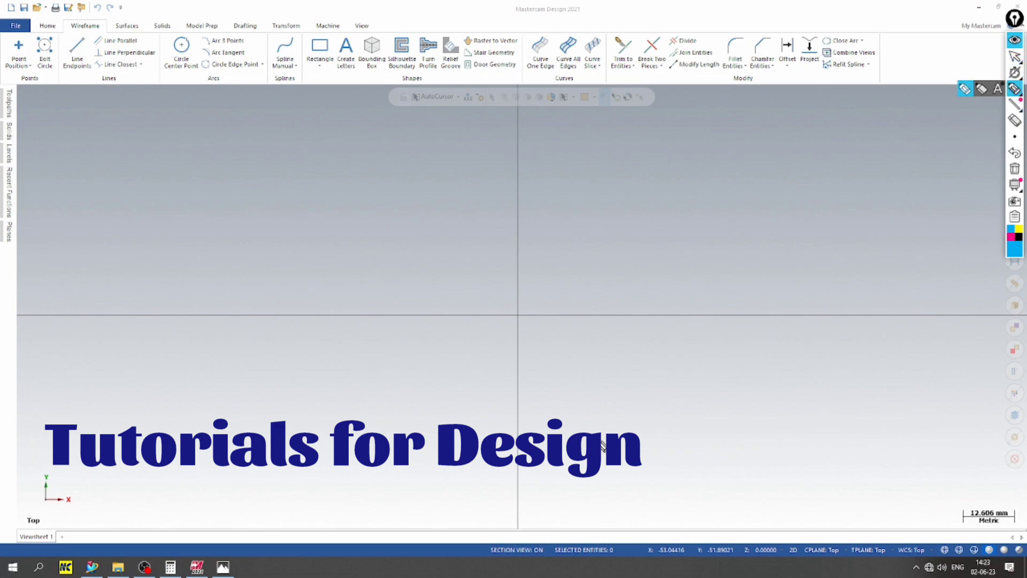
Switch to the reference drawing original.jpg in Photos and examine the isometric section view and BODY title, circling both and erasing the marks
{"action": "left_click", "coordinate": [224, 566]}
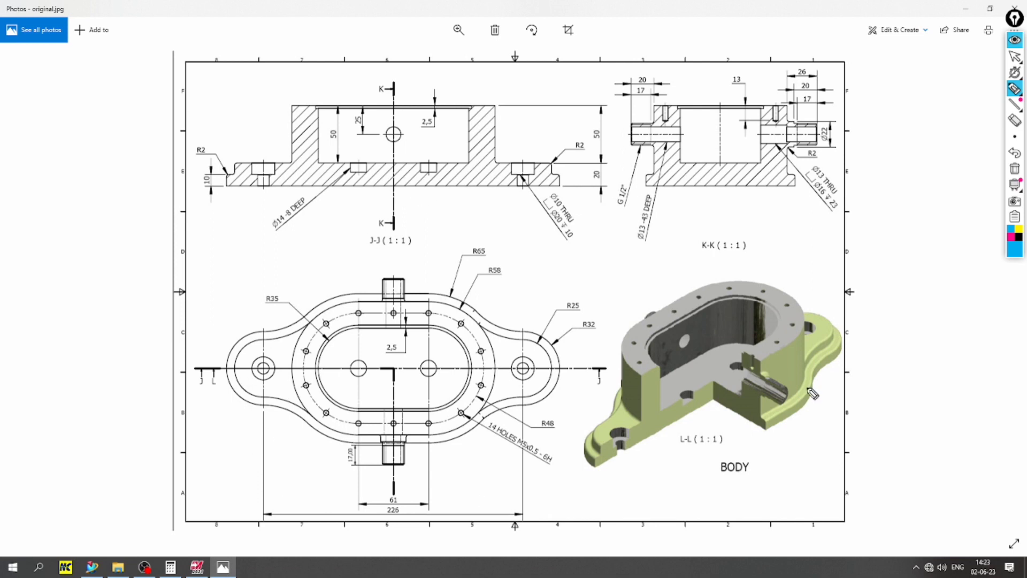
{"action": "mouse_move", "coordinate": [827, 286]}
{"action": "left_mouse_down"}
{"action": "mouse_move", "coordinate": [584, 369]}
{"action": "mouse_move", "coordinate": [847, 407]}
{"action": "mouse_move", "coordinate": [766, 275]}
{"action": "left_mouse_up"}
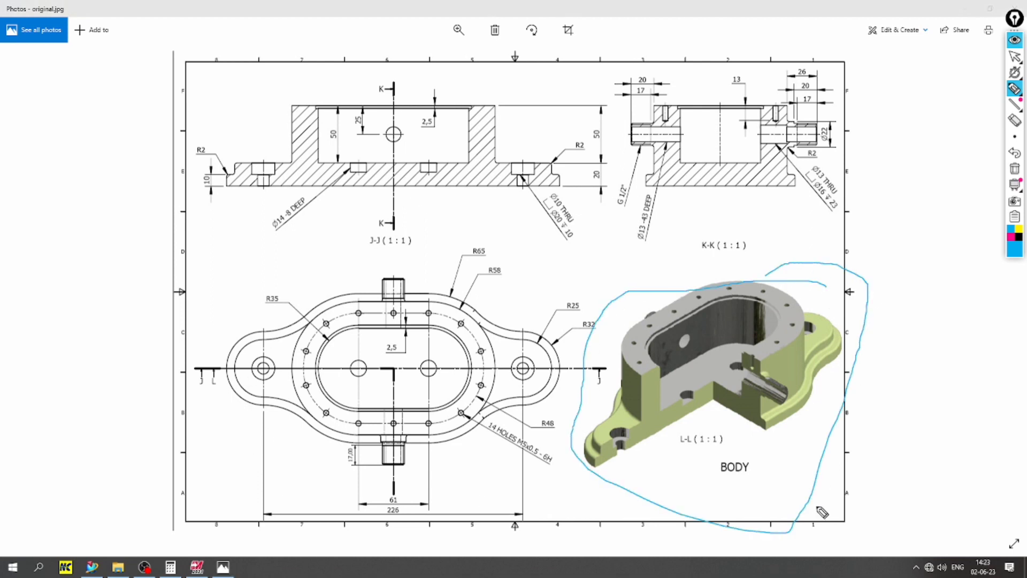
{"action": "mouse_move", "coordinate": [768, 459]}
{"action": "left_mouse_down"}
{"action": "mouse_move", "coordinate": [762, 478]}
{"action": "mouse_move", "coordinate": [807, 426]}
{"action": "left_mouse_up"}
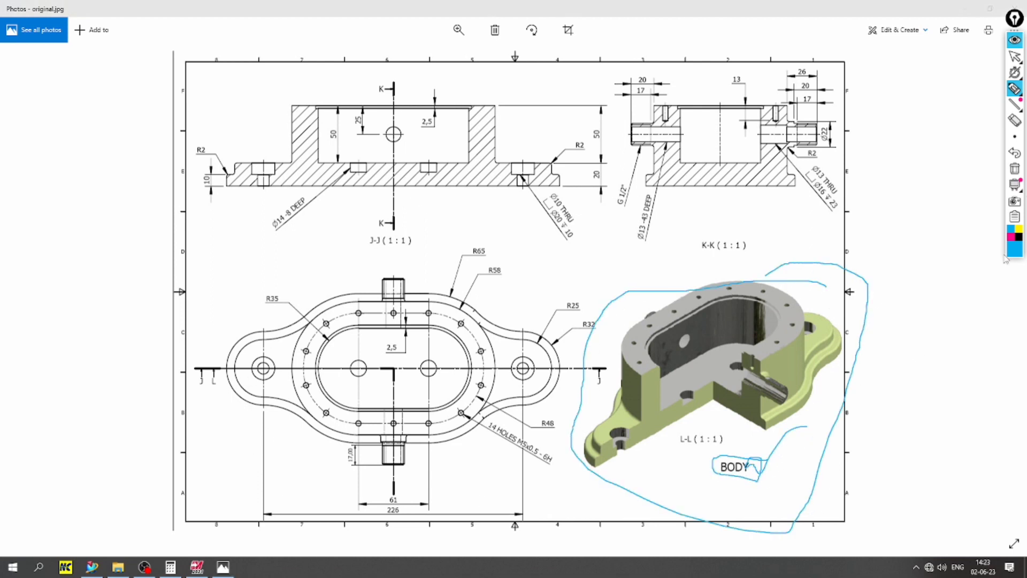
{"action": "left_click", "coordinate": [1015, 169]}
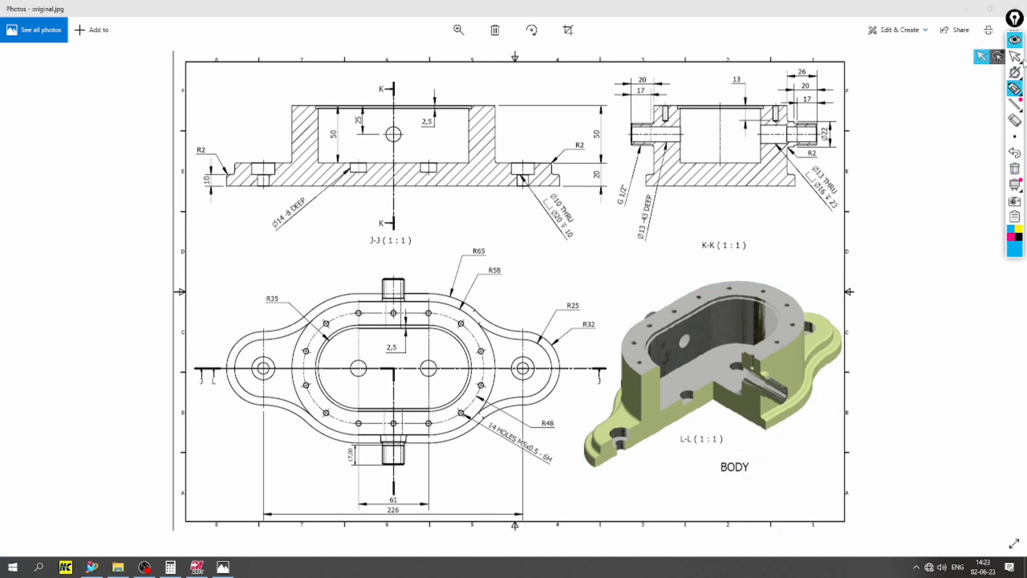
{"action": "left_click", "coordinate": [1016, 55]}
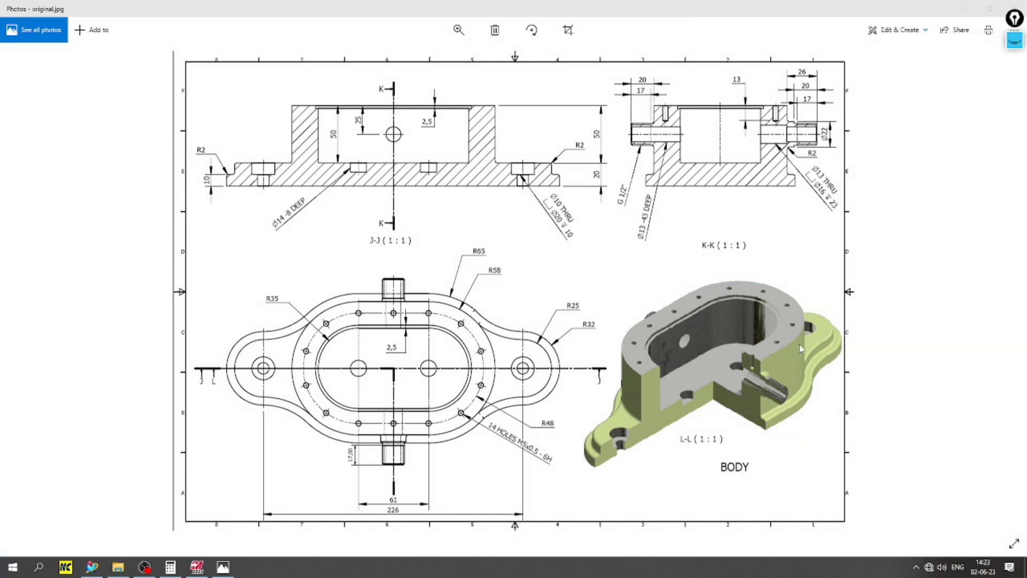
Examine the plan view's hole centres and its 61, R35, R65, R58 and R25 dimensions, marking them in magenta and erasing the marks
{"action": "left_click", "coordinate": [1014, 44]}
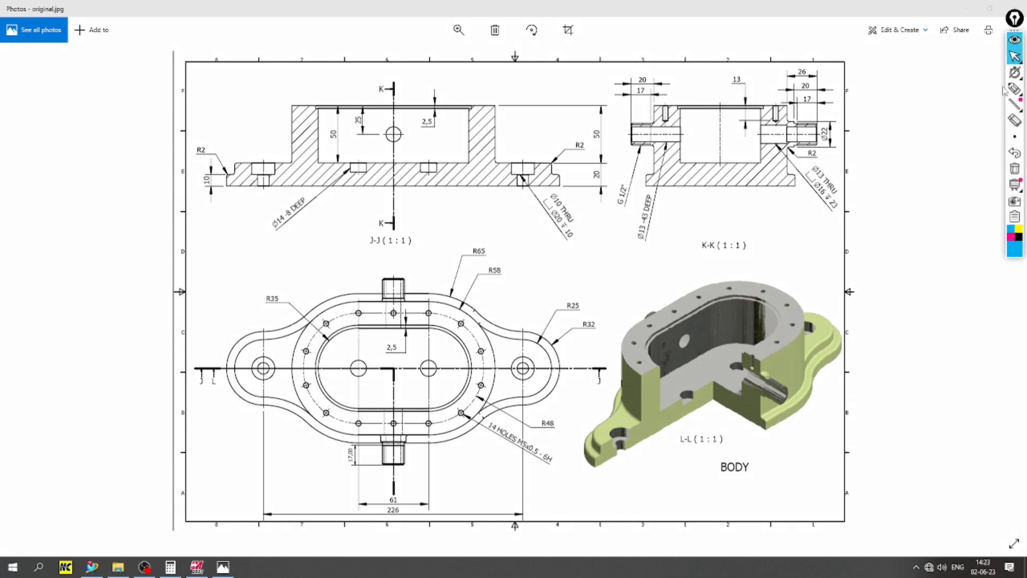
{"action": "left_click", "coordinate": [1010, 236]}
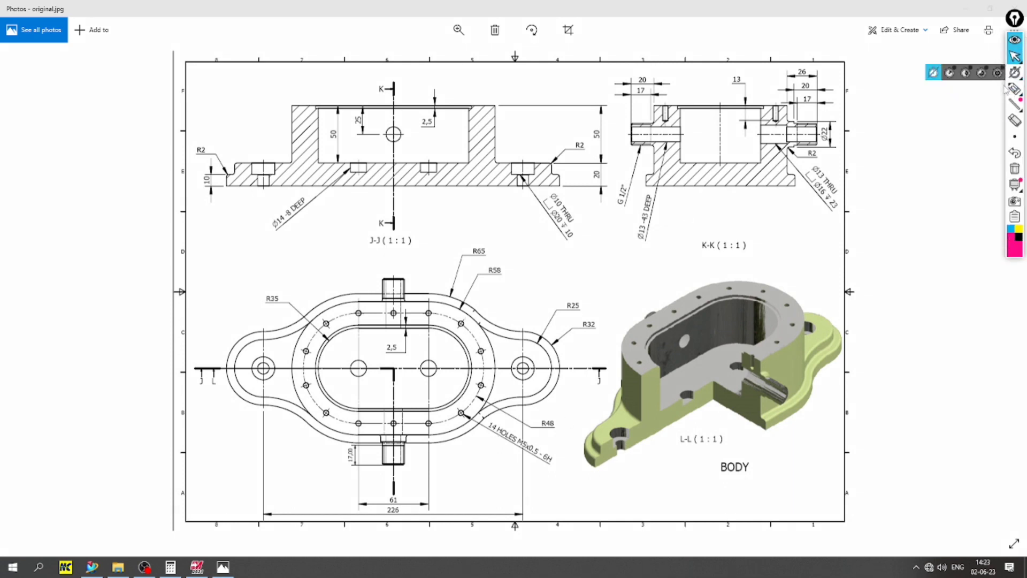
{"action": "left_click", "coordinate": [1015, 88]}
{"action": "left_click_drag", "start_coordinate": [438, 373], "coordinate": [452, 345]}
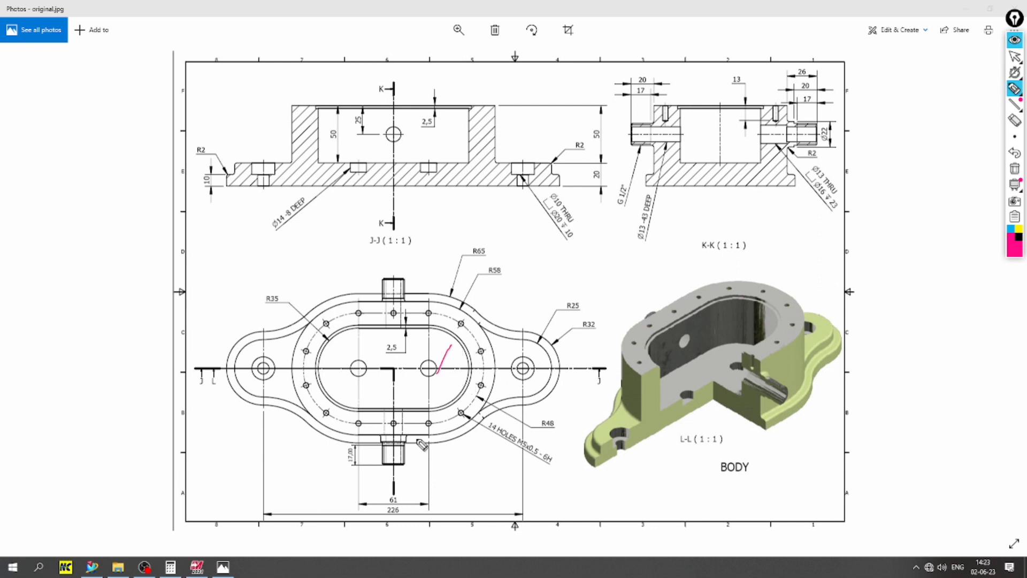
{"action": "mouse_move", "coordinate": [433, 503]}
{"action": "left_mouse_down"}
{"action": "mouse_move", "coordinate": [431, 517]}
{"action": "mouse_move", "coordinate": [356, 526]}
{"action": "left_mouse_up"}
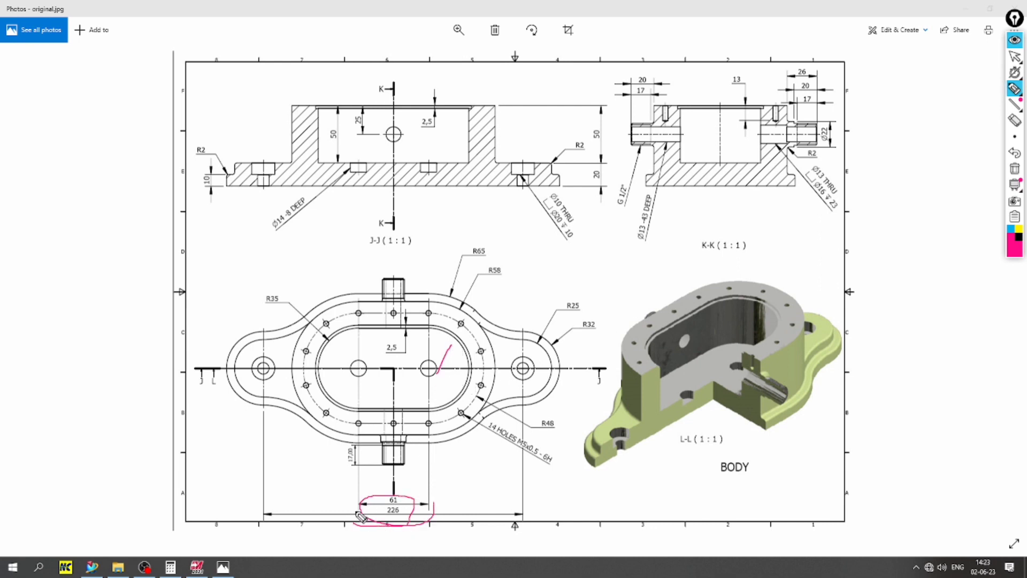
{"action": "left_click_drag", "start_coordinate": [269, 385], "coordinate": [261, 367]}
{"action": "left_click_drag", "start_coordinate": [270, 272], "coordinate": [277, 280]}
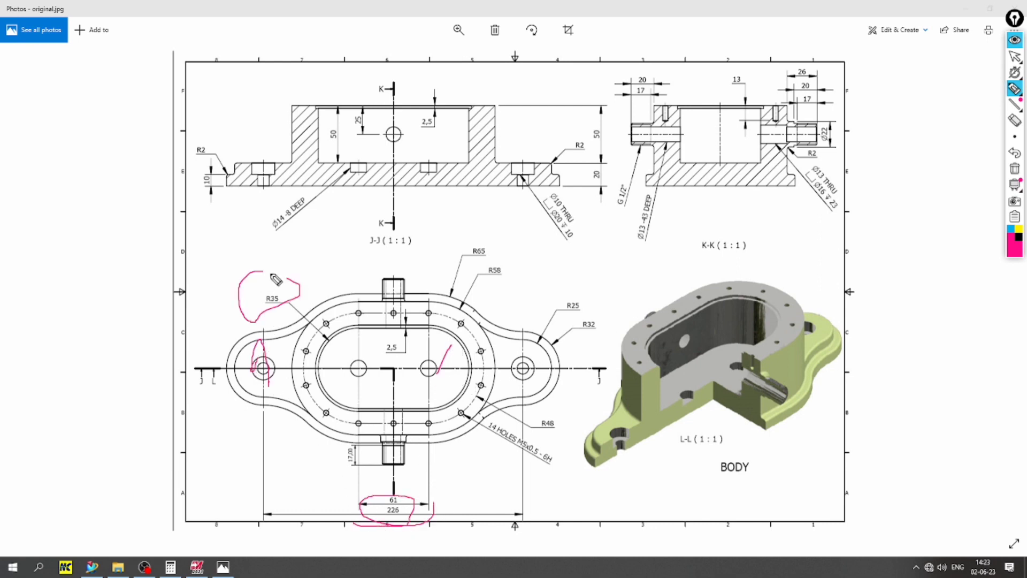
{"action": "mouse_move", "coordinate": [498, 288]}
{"action": "left_mouse_down"}
{"action": "mouse_move", "coordinate": [493, 250]}
{"action": "mouse_move", "coordinate": [496, 285]}
{"action": "left_mouse_up"}
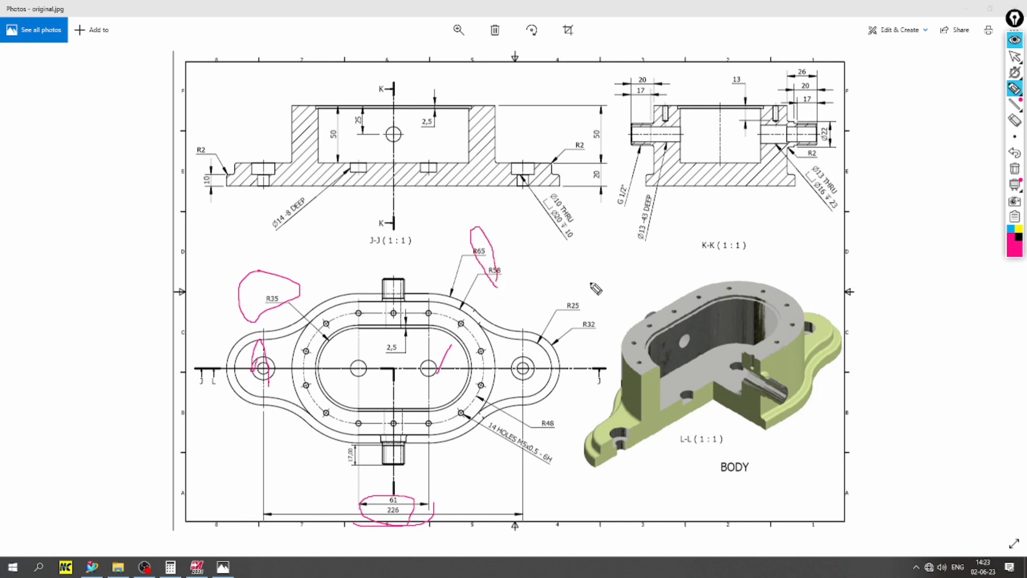
{"action": "mouse_move", "coordinate": [590, 284]}
{"action": "left_mouse_down"}
{"action": "mouse_move", "coordinate": [587, 327]}
{"action": "mouse_move", "coordinate": [555, 286]}
{"action": "left_mouse_up"}
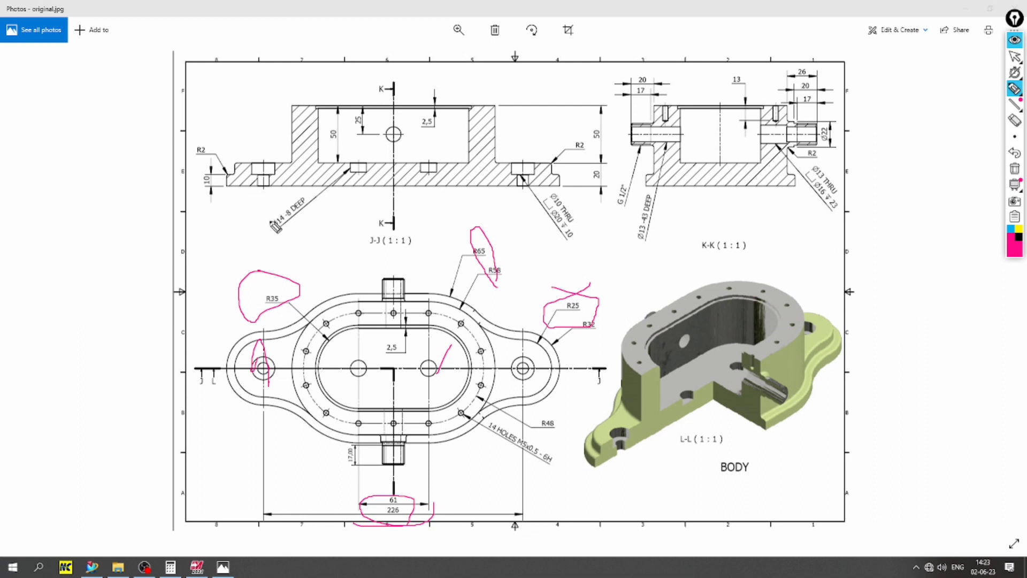
{"action": "left_click", "coordinate": [1015, 169]}
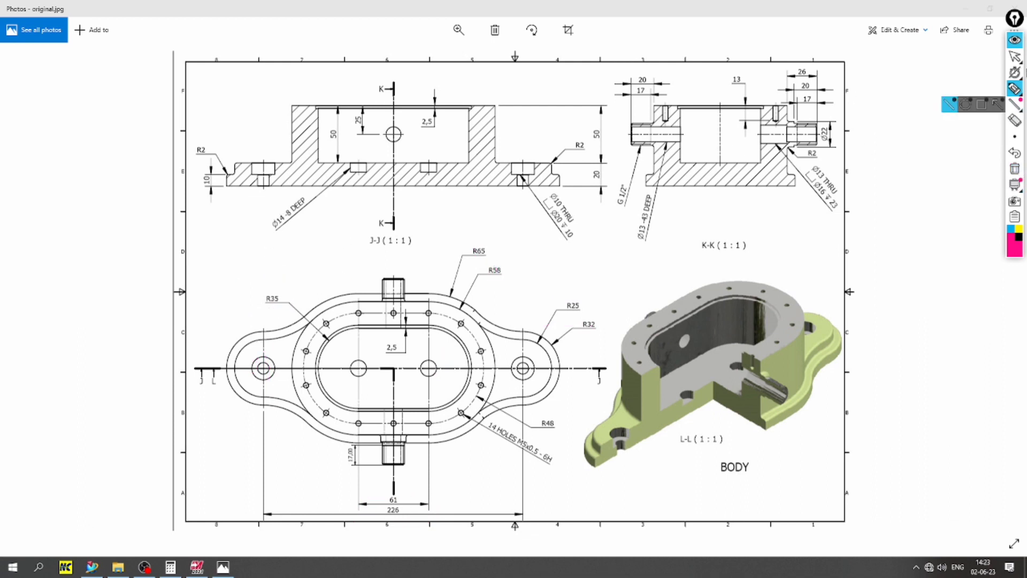
{"action": "left_click", "coordinate": [1015, 57]}
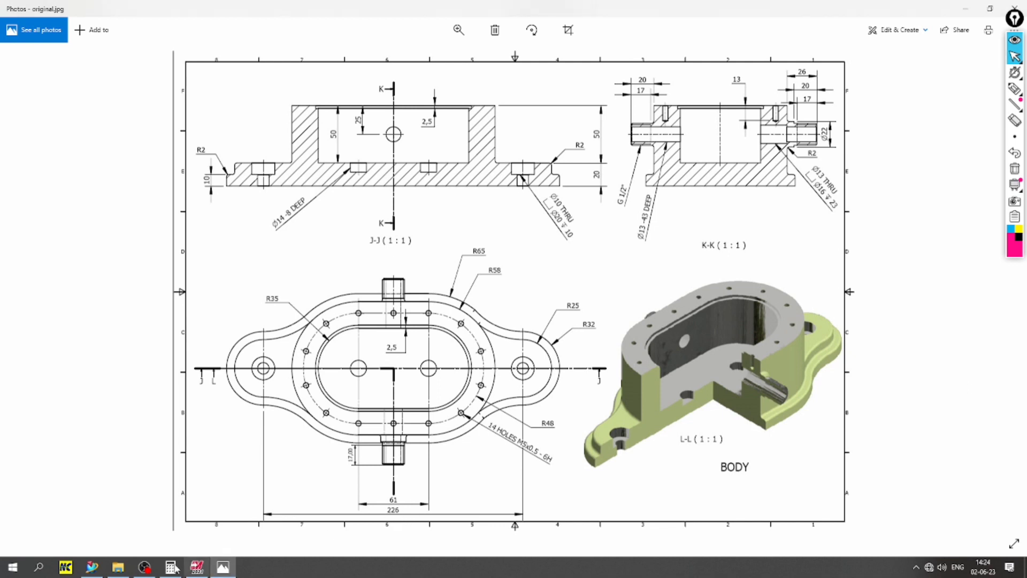
Switch to Mastercam and draw a horizontal line 226 mm long with its midpoint at the origin
{"action": "left_click", "coordinate": [197, 566]}
{"action": "left_click", "coordinate": [77, 51]}
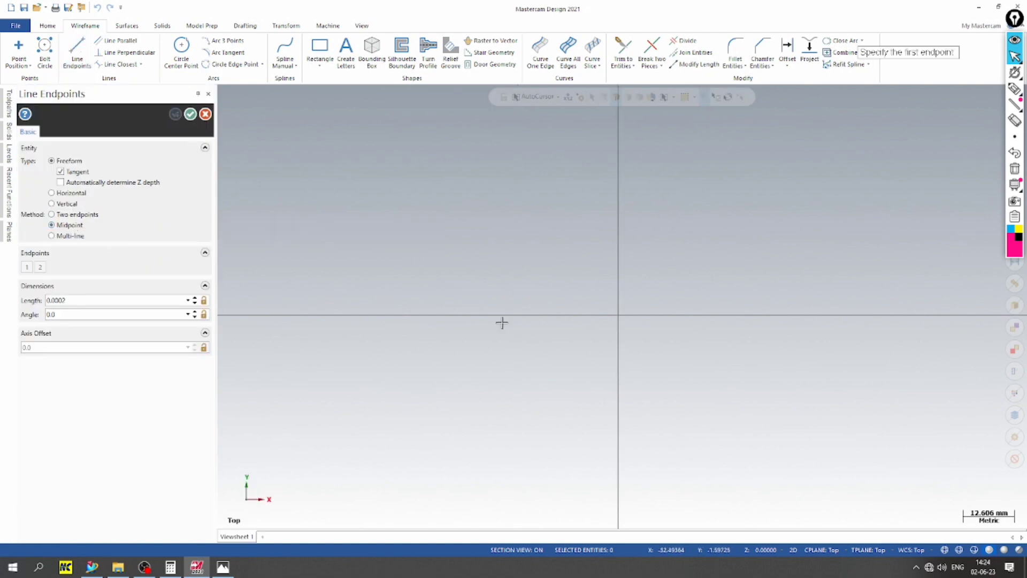
{"action": "left_click", "coordinate": [618, 315]}
{"action": "left_click", "coordinate": [389, 315]}
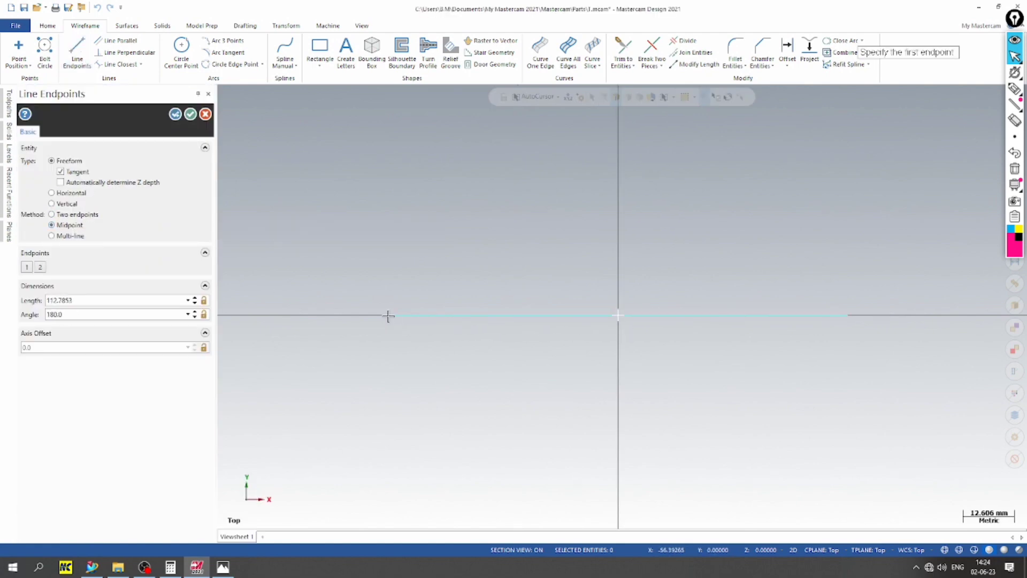
{"action": "double_click", "coordinate": [93, 300]}
{"action": "type", "text": "226"}
{"action": "key", "text": "Return"}
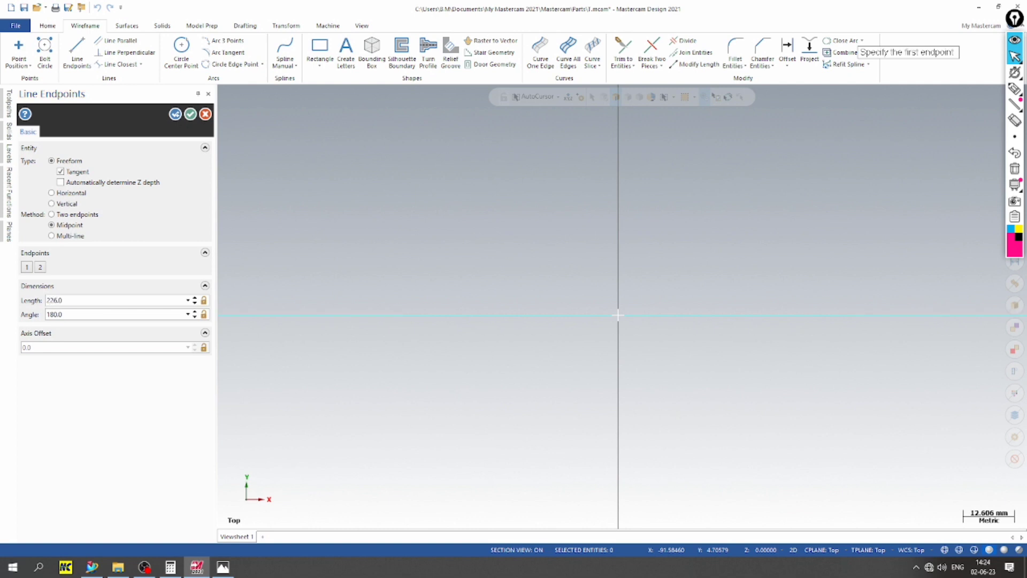
{"action": "left_click", "coordinate": [402, 256]}
{"action": "scroll", "coordinate": [415, 259], "scroll_direction": "down", "scroll_amount": 3}
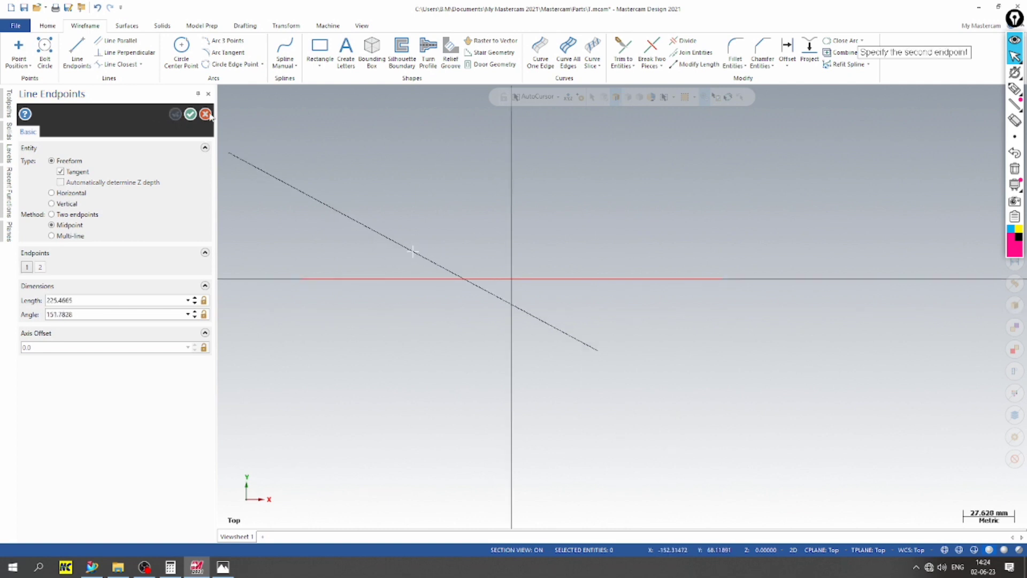
{"action": "left_click", "coordinate": [209, 115]}
Draw a 10 mm diameter circle centred on each end of the horizontal line
{"action": "scroll", "coordinate": [364, 176], "scroll_direction": "down", "scroll_amount": 1}
{"action": "right_click", "coordinate": [366, 177]}
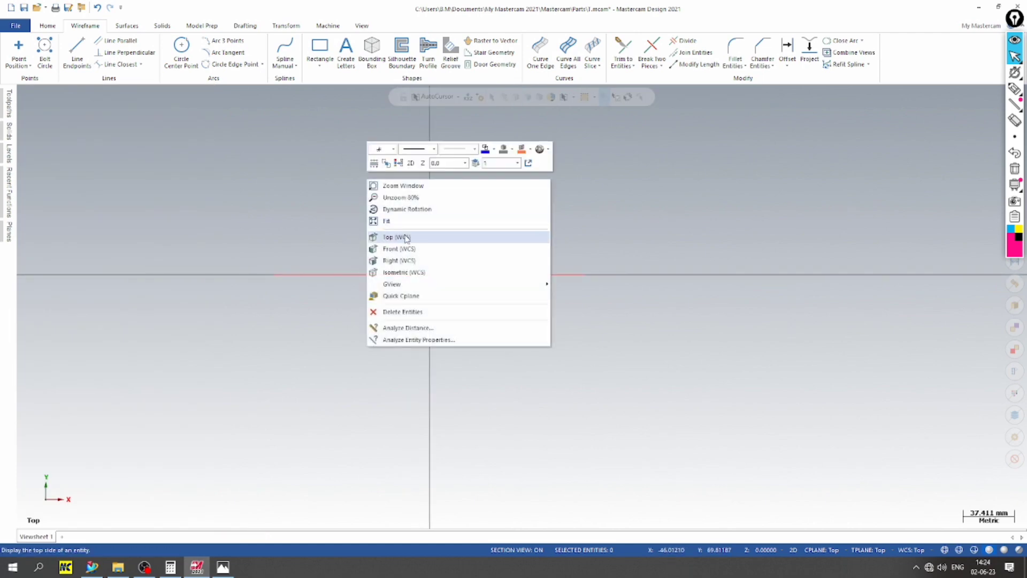
{"action": "left_click", "coordinate": [390, 221]}
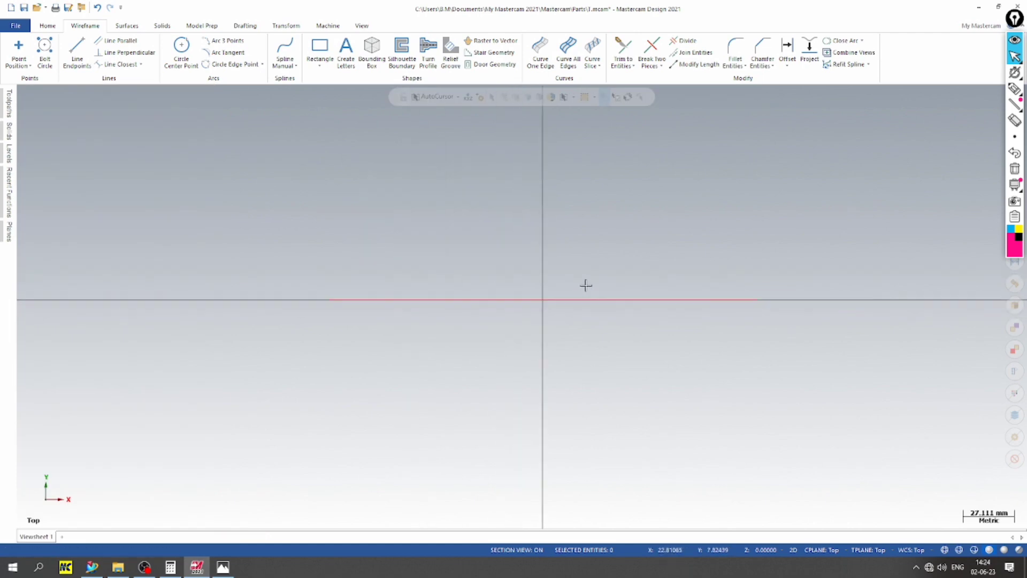
{"action": "left_click", "coordinate": [223, 567]}
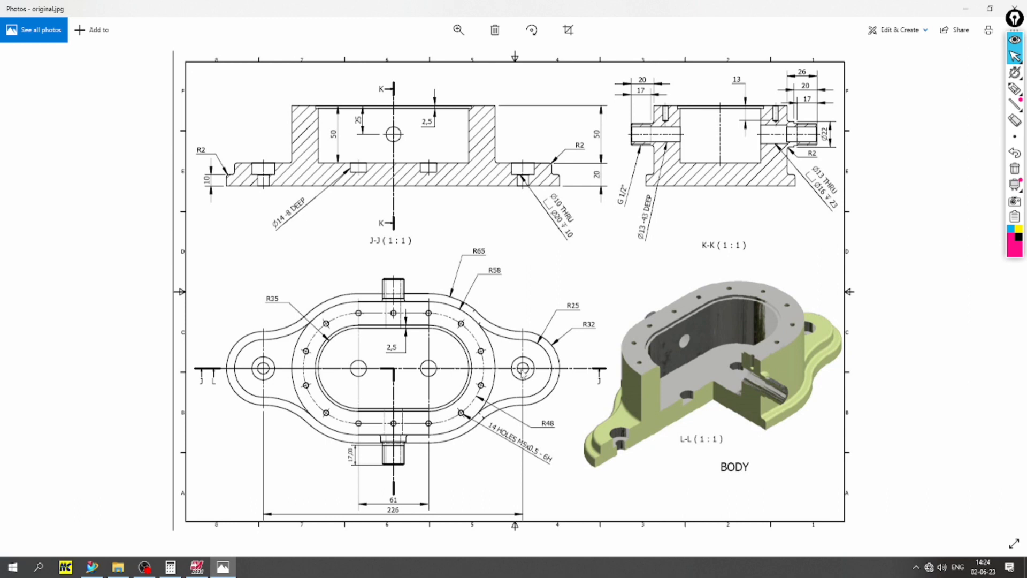
{"action": "left_click", "coordinate": [224, 567]}
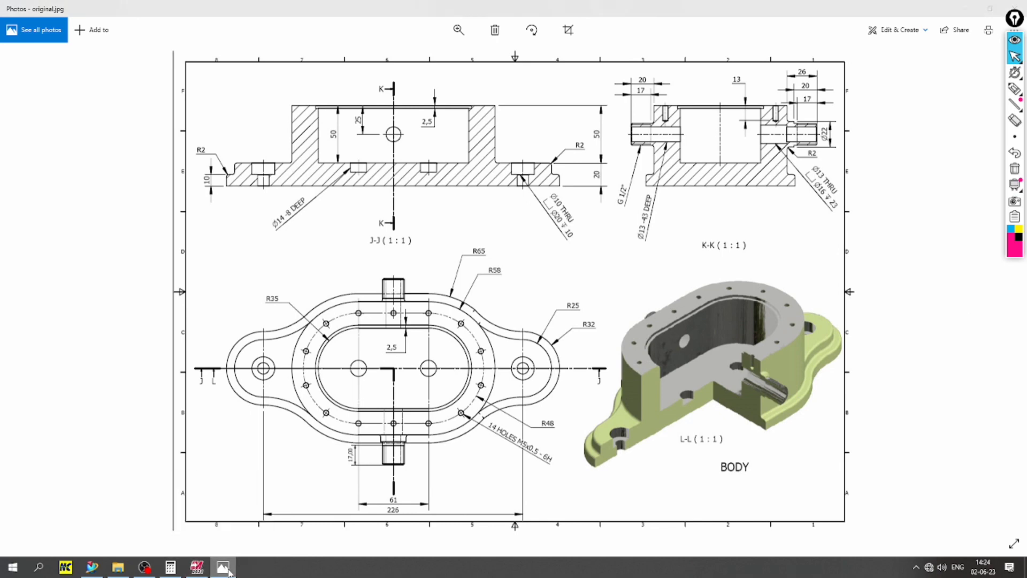
{"action": "left_click", "coordinate": [181, 47]}
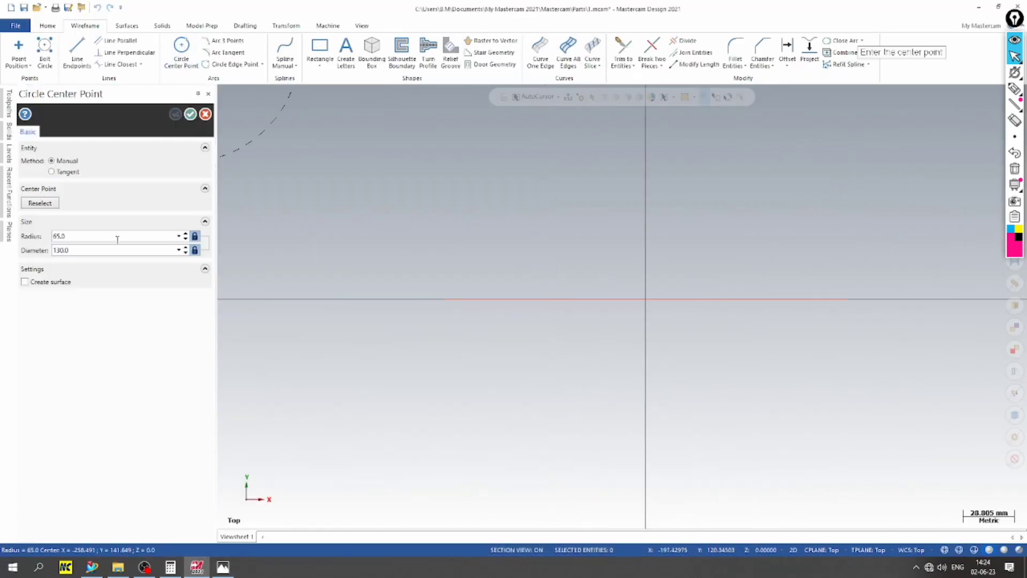
{"action": "left_click", "coordinate": [108, 250]}
{"action": "type", "text": "10"}
{"action": "key", "text": "Return"}
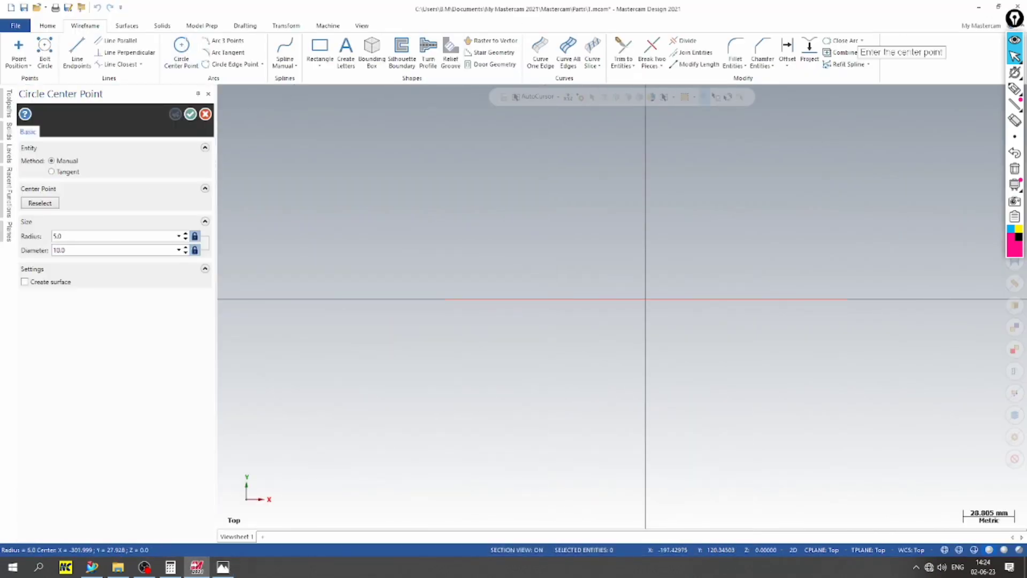
{"action": "left_click", "coordinate": [444, 299]}
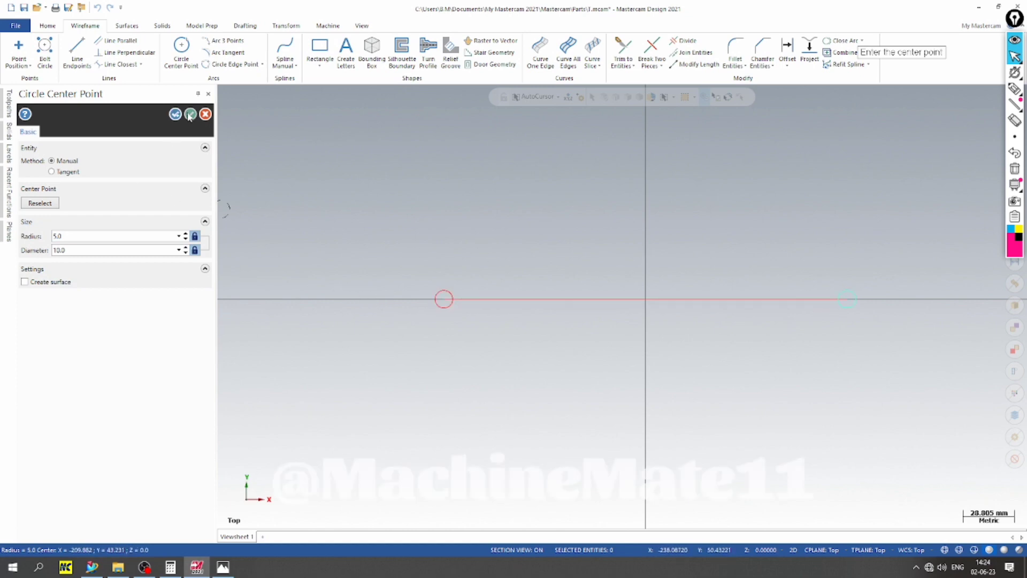
{"action": "left_click", "coordinate": [190, 115]}
Draw a circle of 32 mm radius around the small circle at the line's left end
{"action": "left_click", "coordinate": [223, 567]}
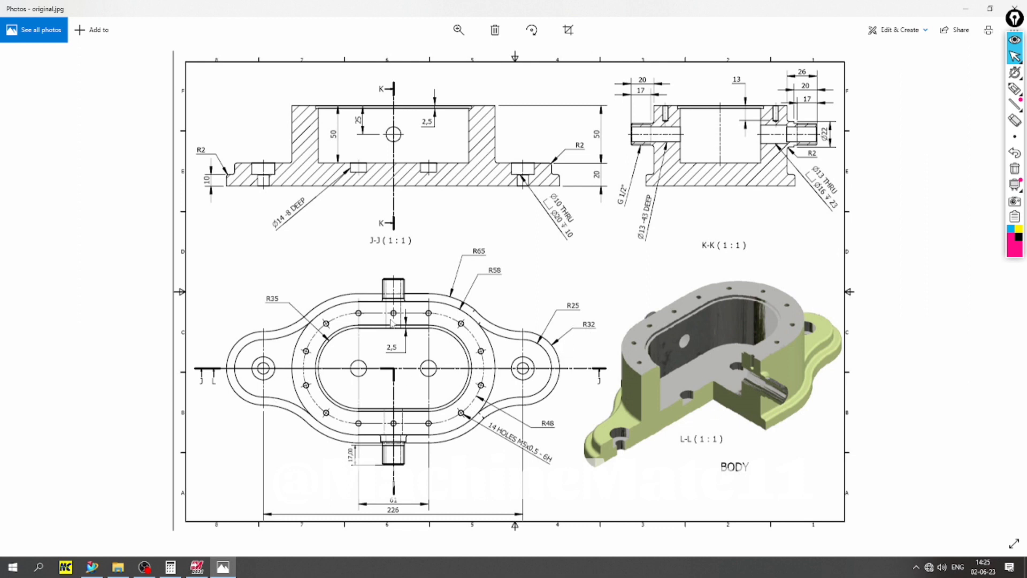
{"action": "left_click", "coordinate": [223, 570]}
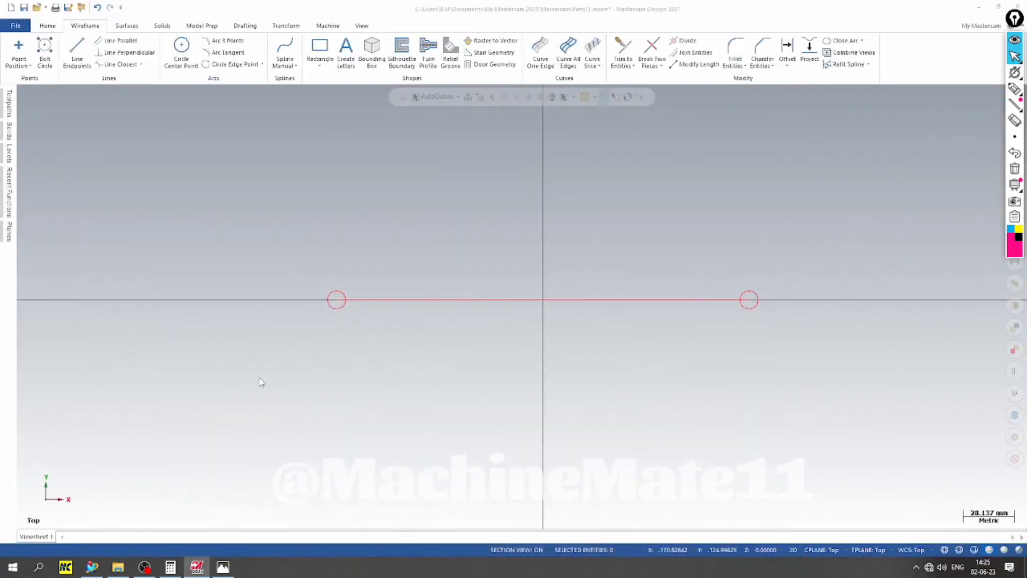
{"action": "left_click", "coordinate": [182, 59]}
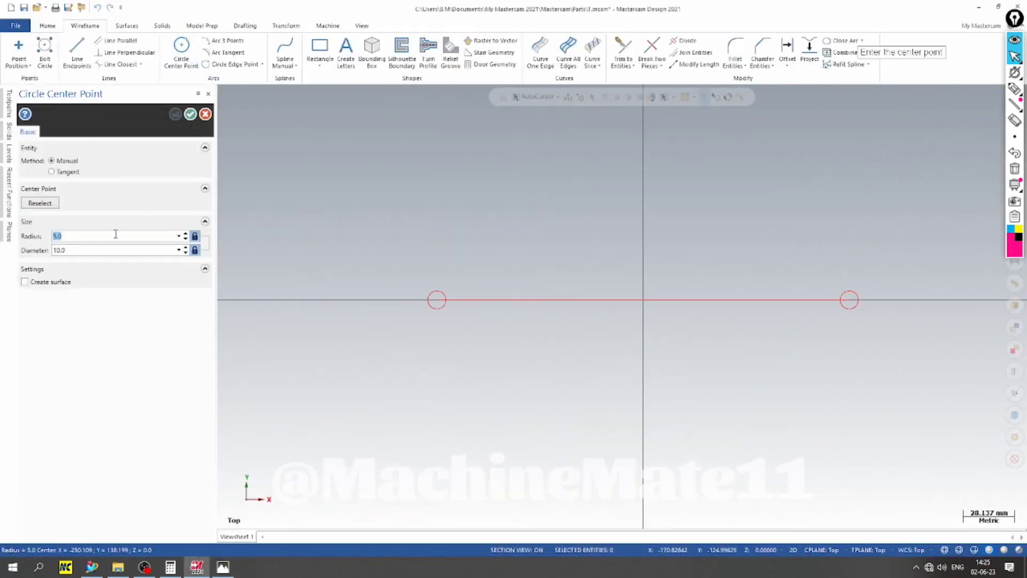
{"action": "key", "text": "Return"}
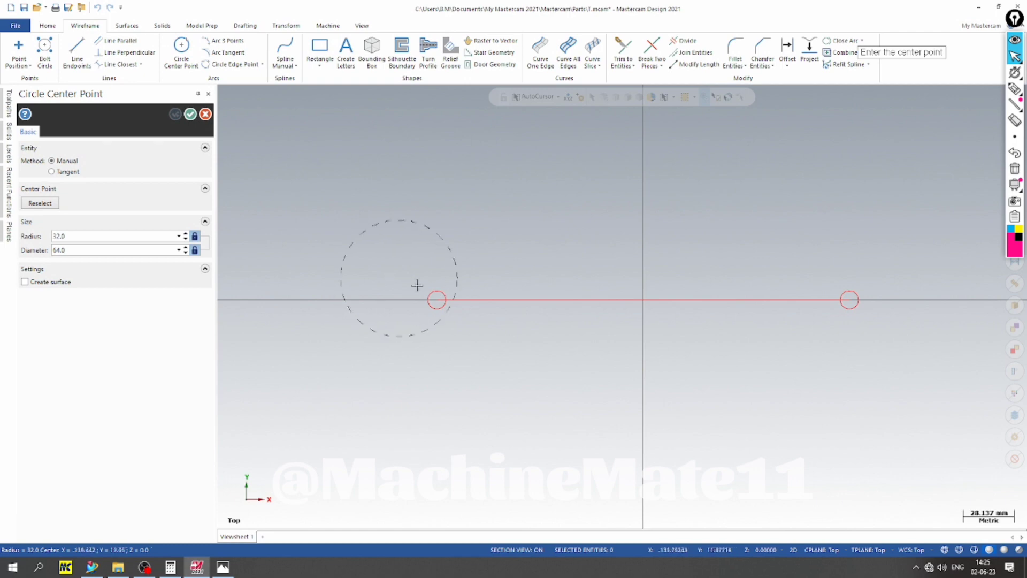
{"action": "left_click", "coordinate": [438, 300]}
{"action": "left_click", "coordinate": [223, 568]}
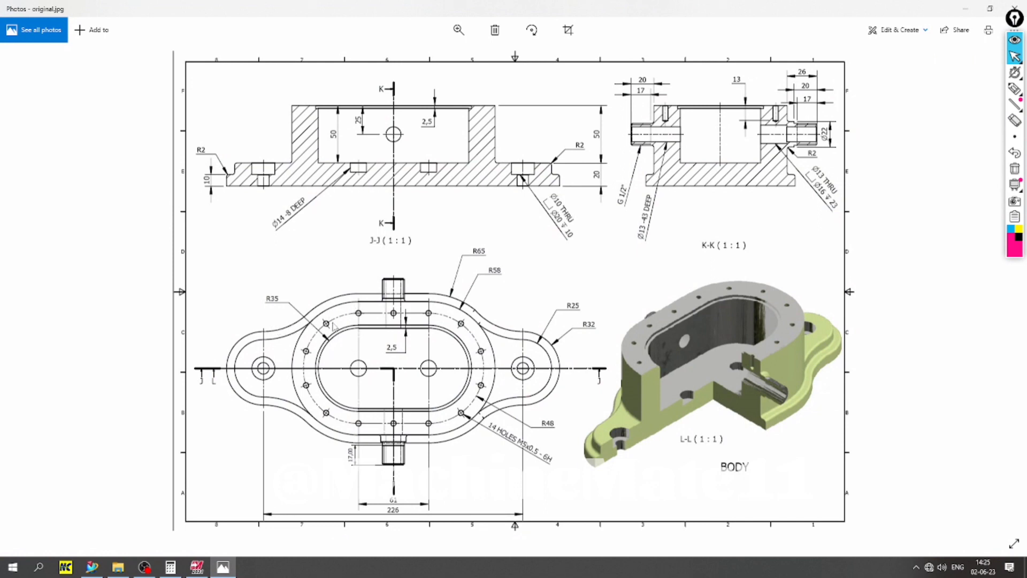
{"action": "left_click", "coordinate": [225, 571]}
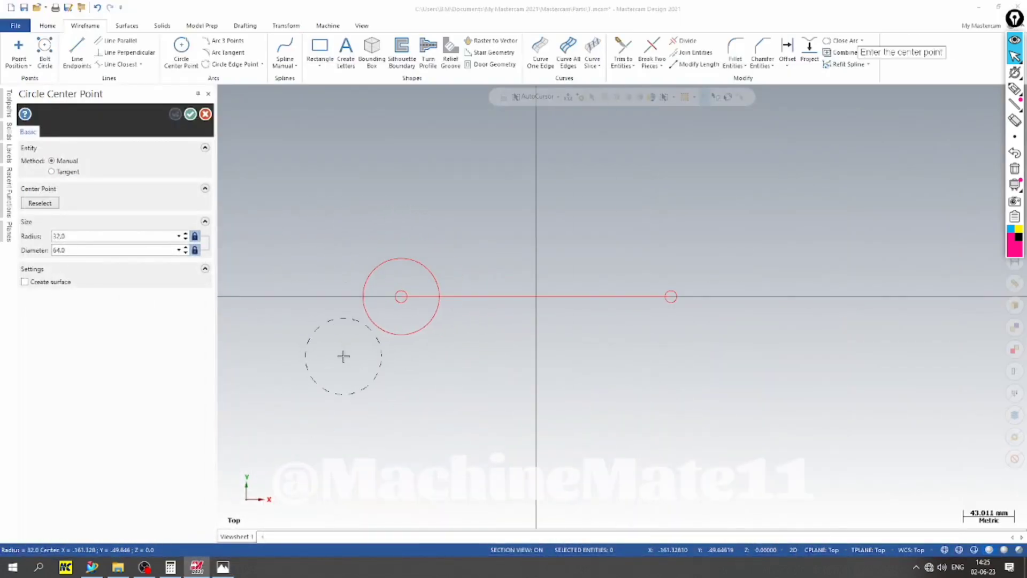
{"action": "key", "text": "Escape"}
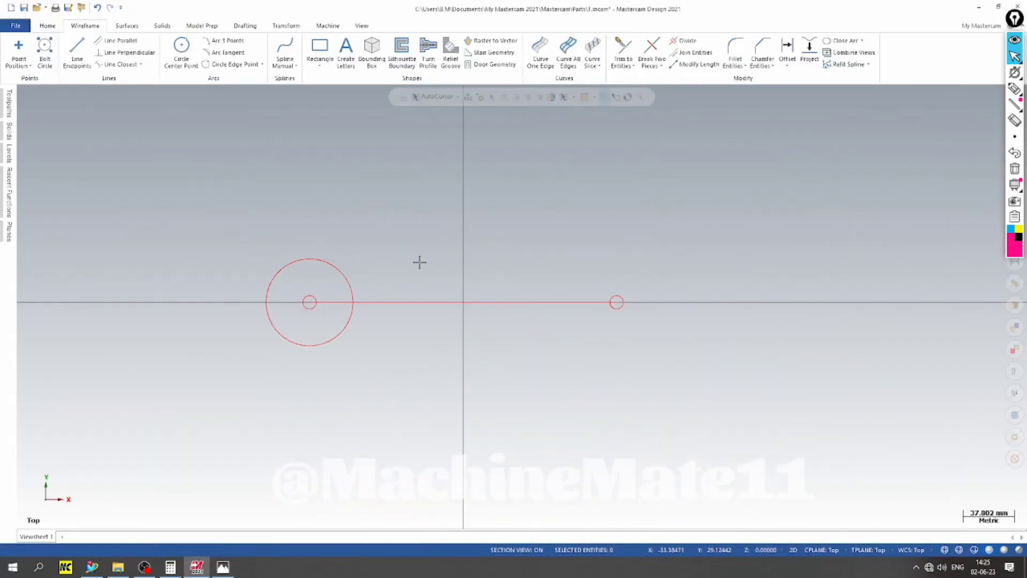
Delete the horizontal line that connects the two small circles
{"action": "left_click", "coordinate": [424, 304]}
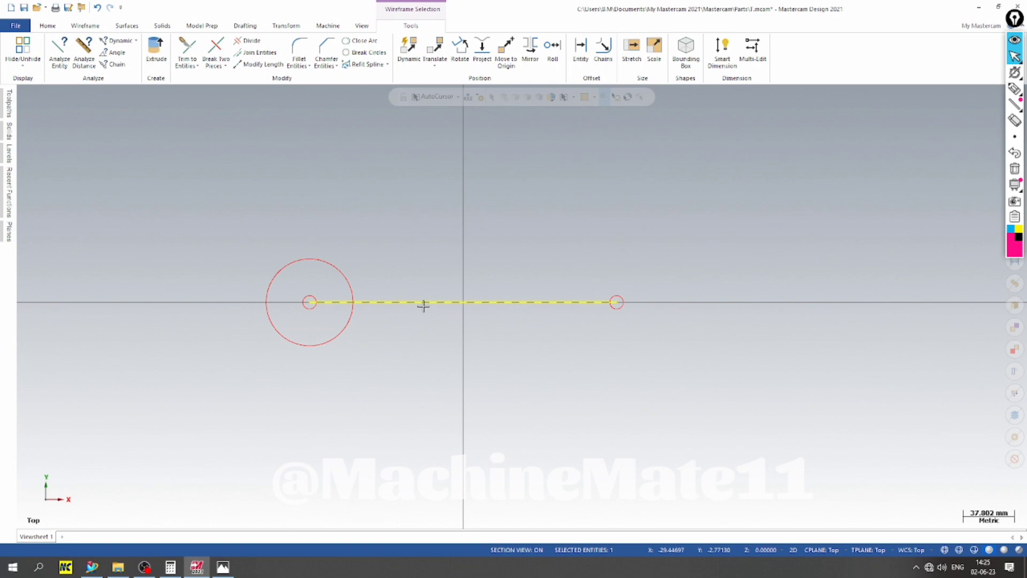
{"action": "key", "text": "Delete"}
Check the reference drawing, then draw a horizontal line 61 mm long with its midpoint at the origin
{"action": "left_click", "coordinate": [77, 51]}
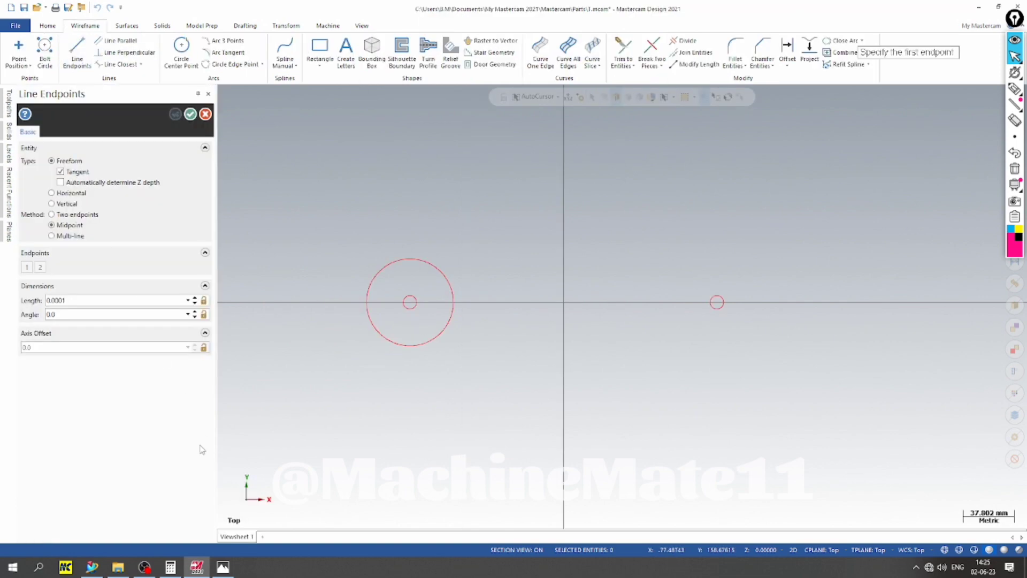
{"action": "left_click", "coordinate": [224, 567]}
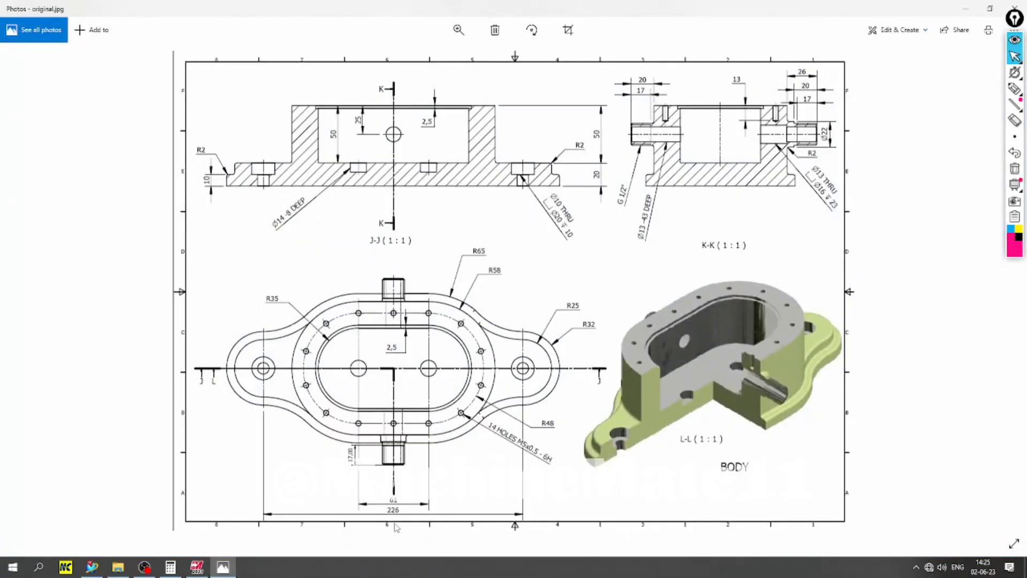
{"action": "left_click", "coordinate": [197, 567]}
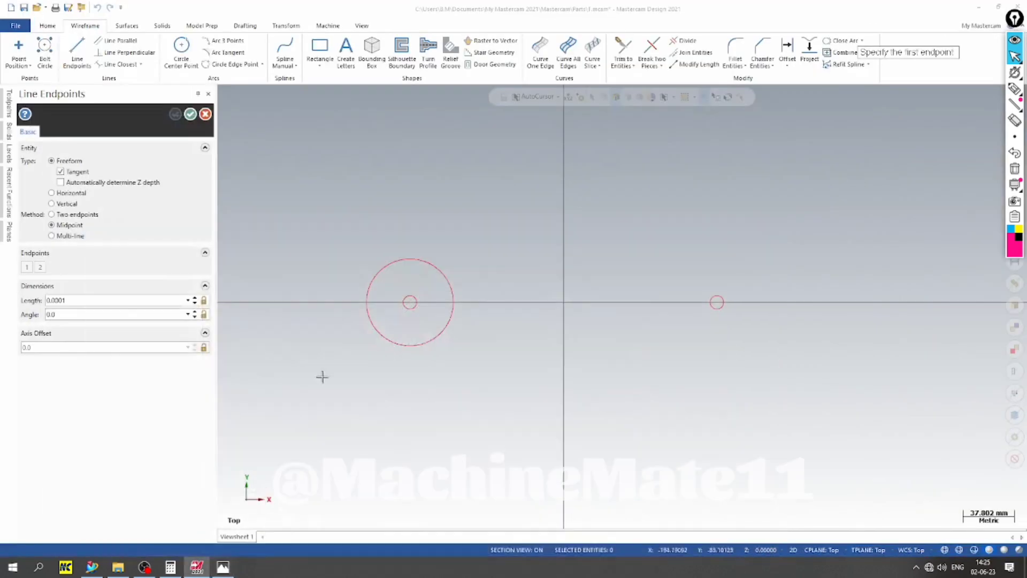
{"action": "left_click", "coordinate": [563, 302]}
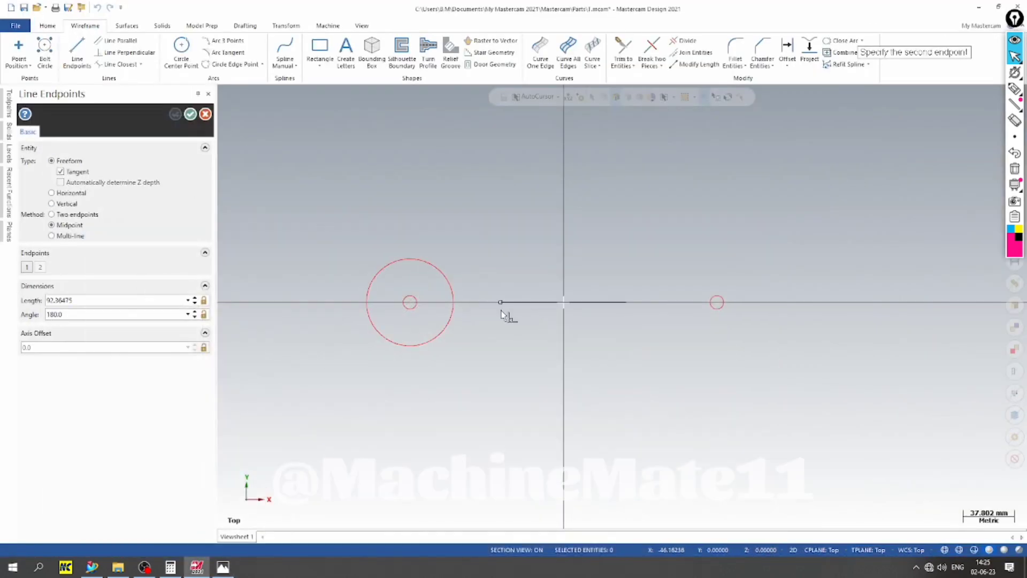
{"action": "left_click", "coordinate": [500, 303]}
{"action": "left_click", "coordinate": [83, 300]}
{"action": "type", "text": "8"}
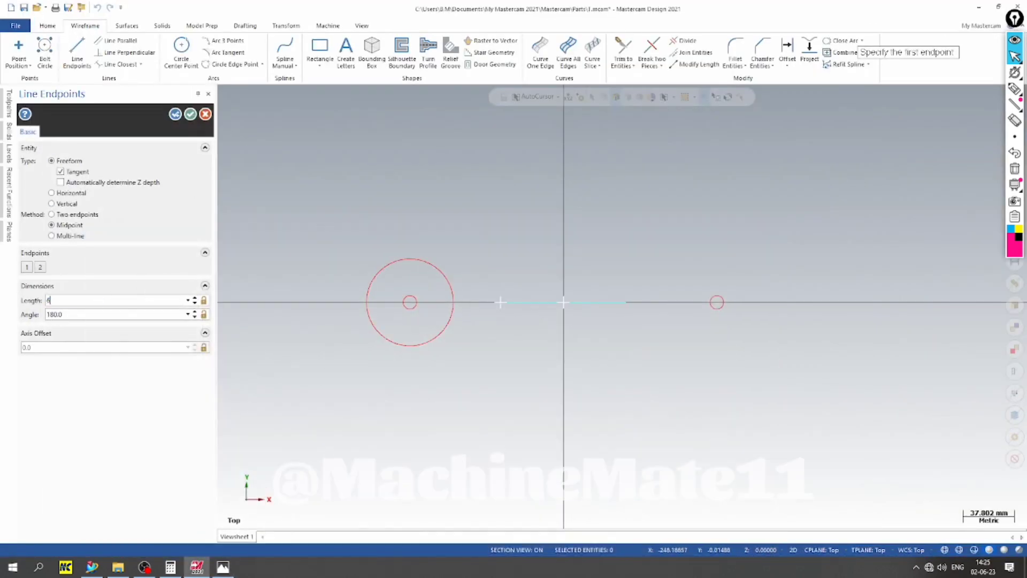
{"action": "key", "text": "Return"}
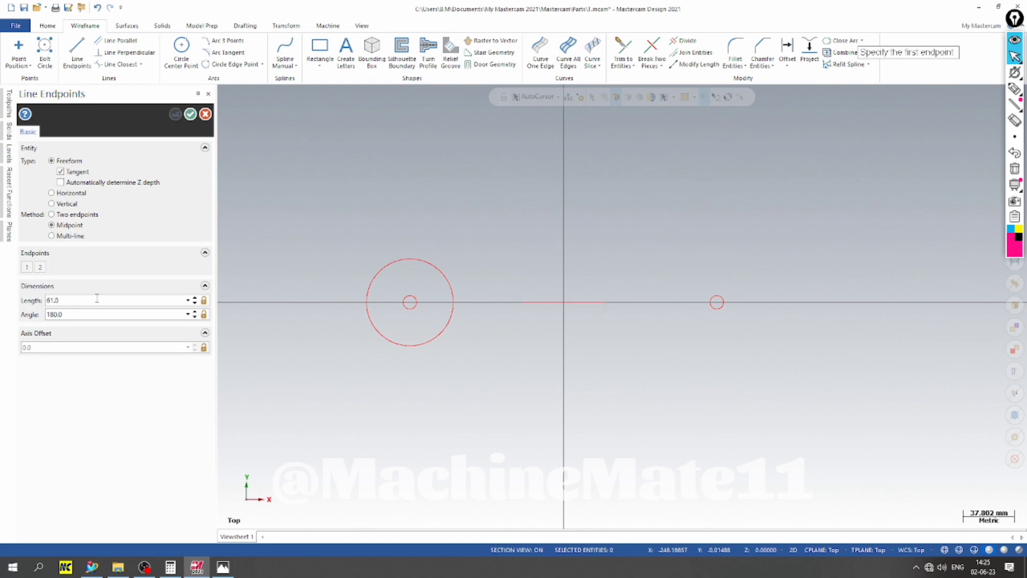
{"action": "left_click", "coordinate": [191, 114]}
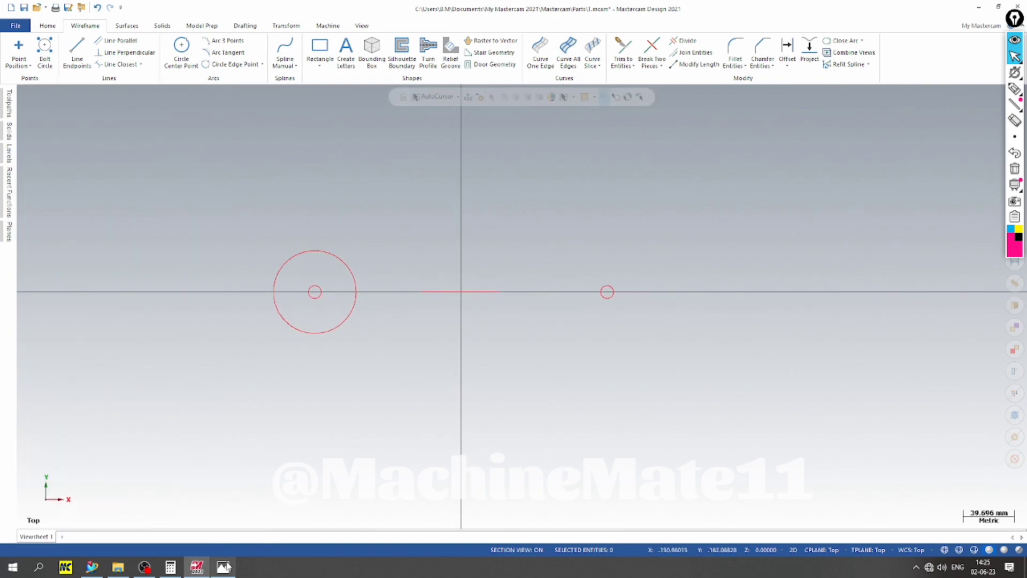
Draw a circle of 65 mm radius centred on the left end of the 61 mm line
{"action": "left_click", "coordinate": [224, 566]}
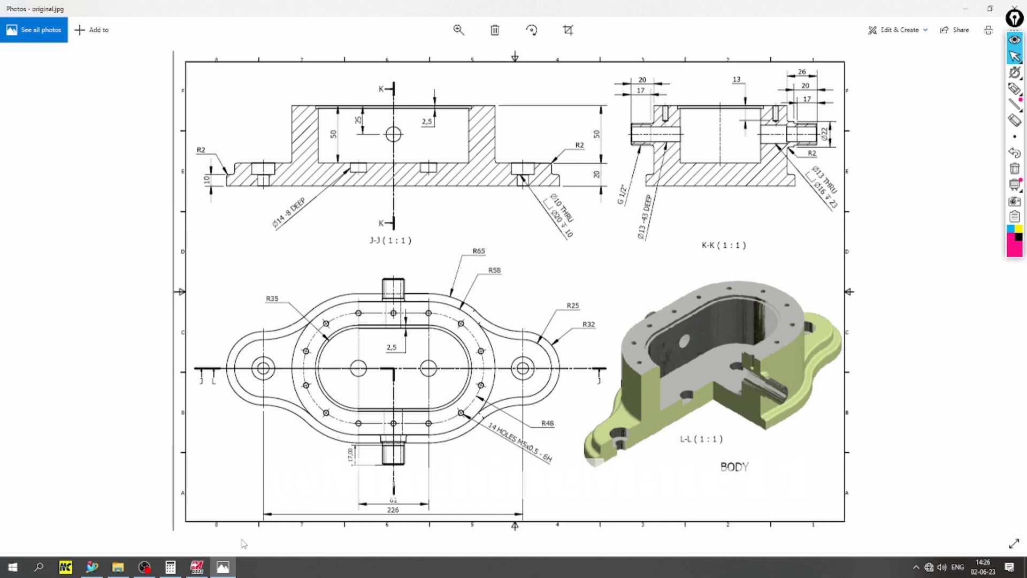
{"action": "left_click", "coordinate": [197, 567]}
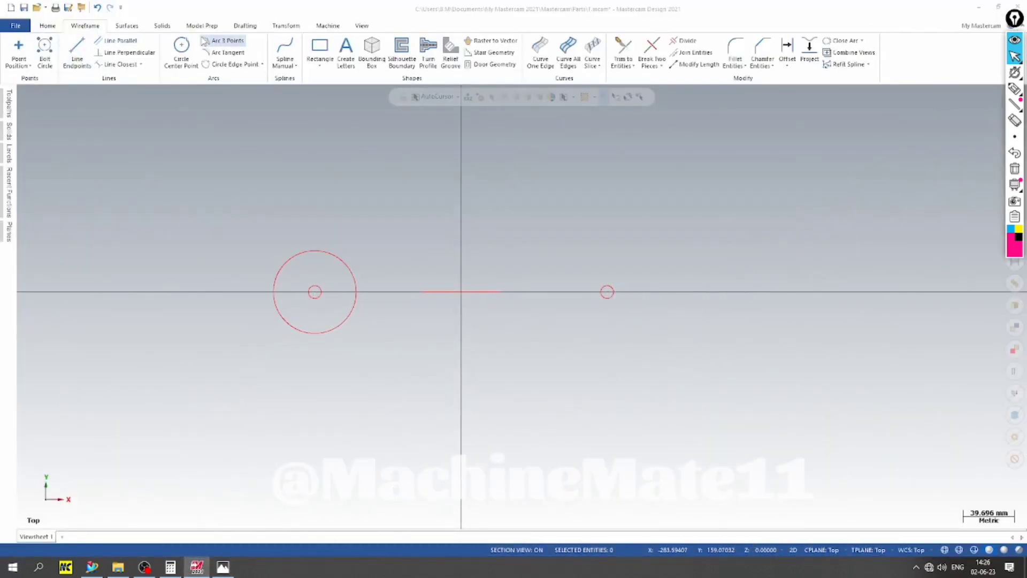
{"action": "left_click", "coordinate": [182, 48]}
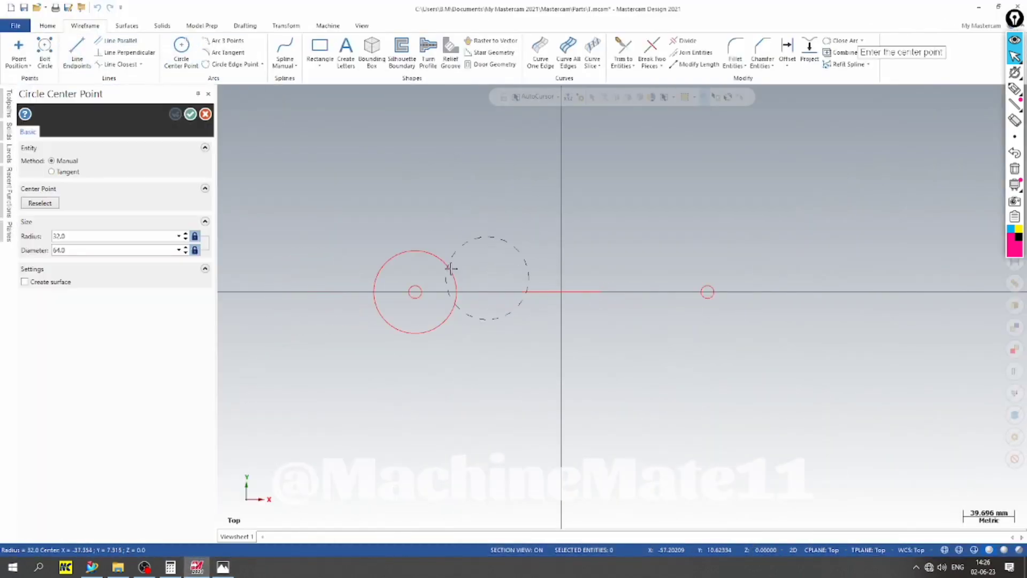
{"action": "left_click", "coordinate": [84, 237]}
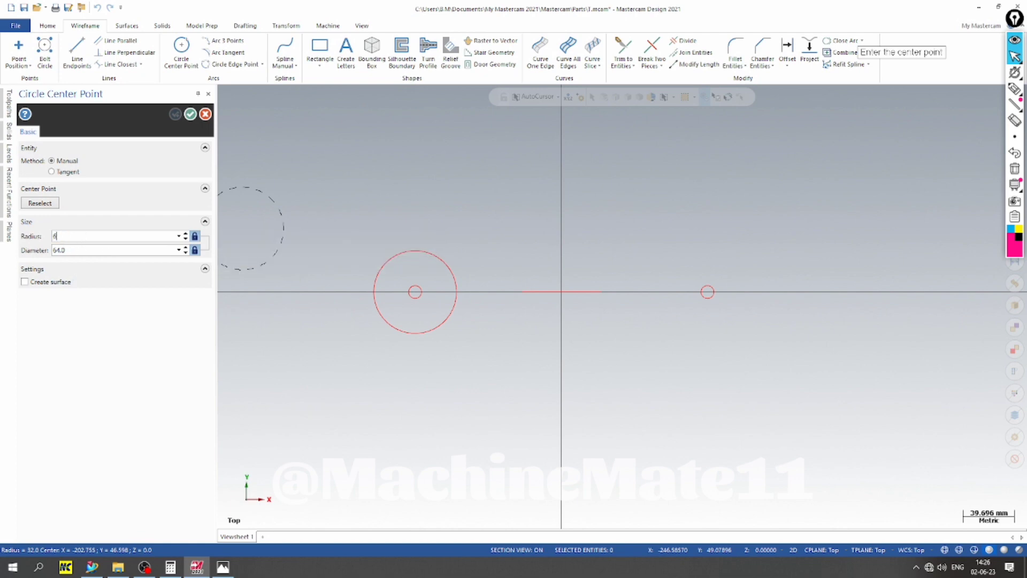
{"action": "key", "text": "Return"}
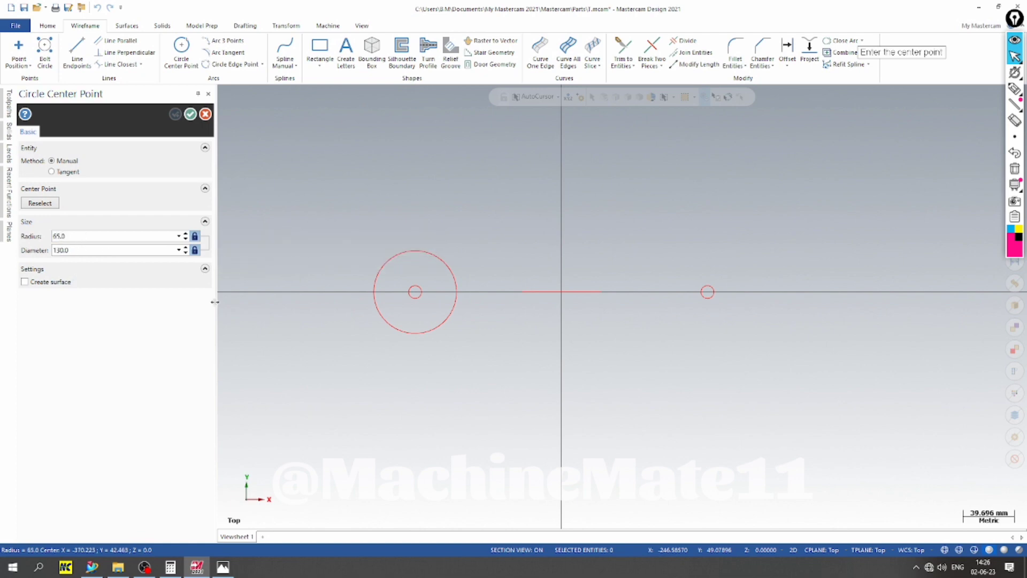
{"action": "left_click", "coordinate": [522, 292]}
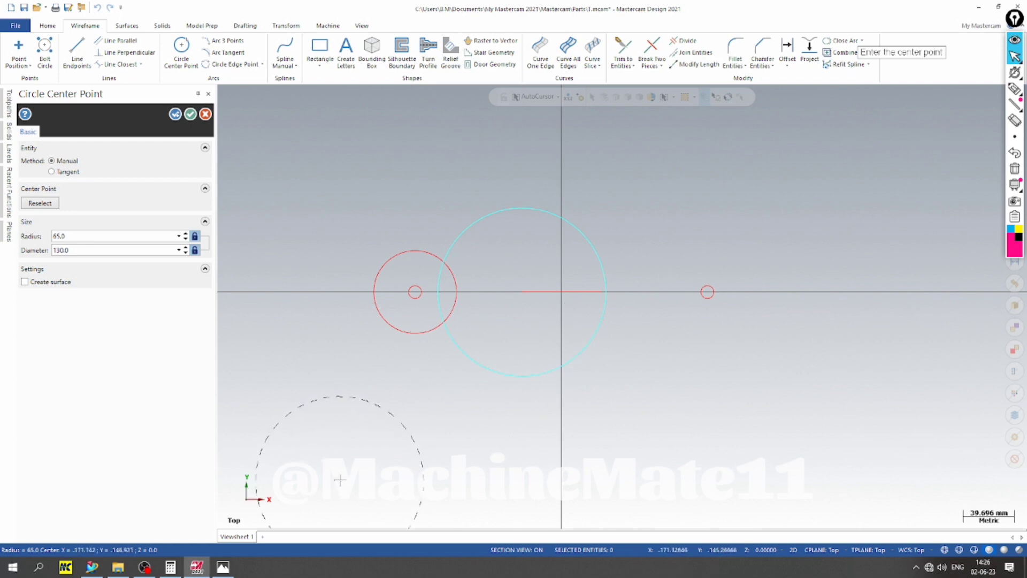
{"action": "scroll", "coordinate": [448, 358], "scroll_direction": "up", "scroll_amount": 1}
{"action": "scroll", "coordinate": [447, 358], "scroll_direction": "up", "scroll_amount": 2}
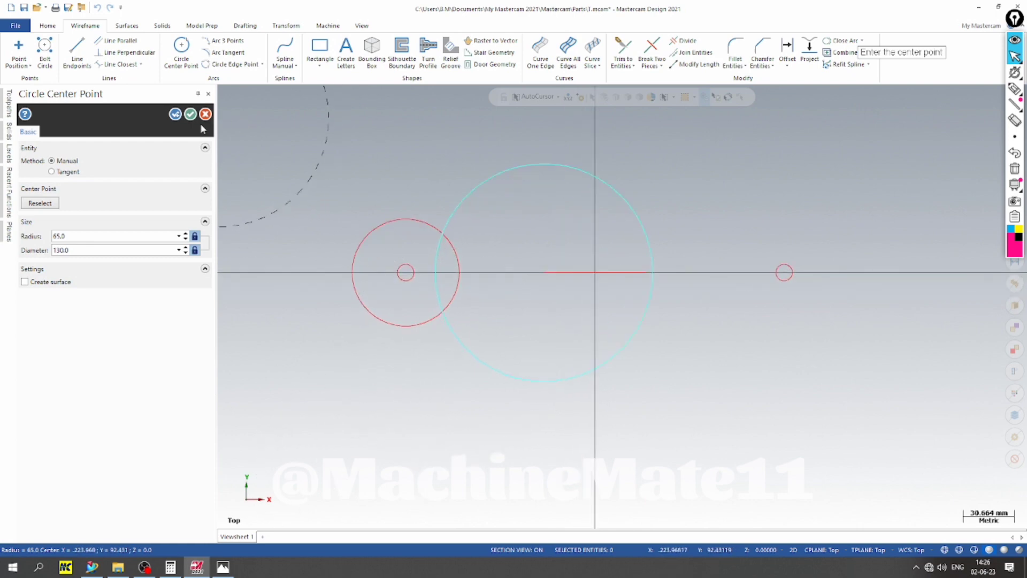
{"action": "left_click", "coordinate": [190, 114]}
{"action": "scroll", "coordinate": [478, 287], "scroll_direction": "up", "scroll_amount": 1}
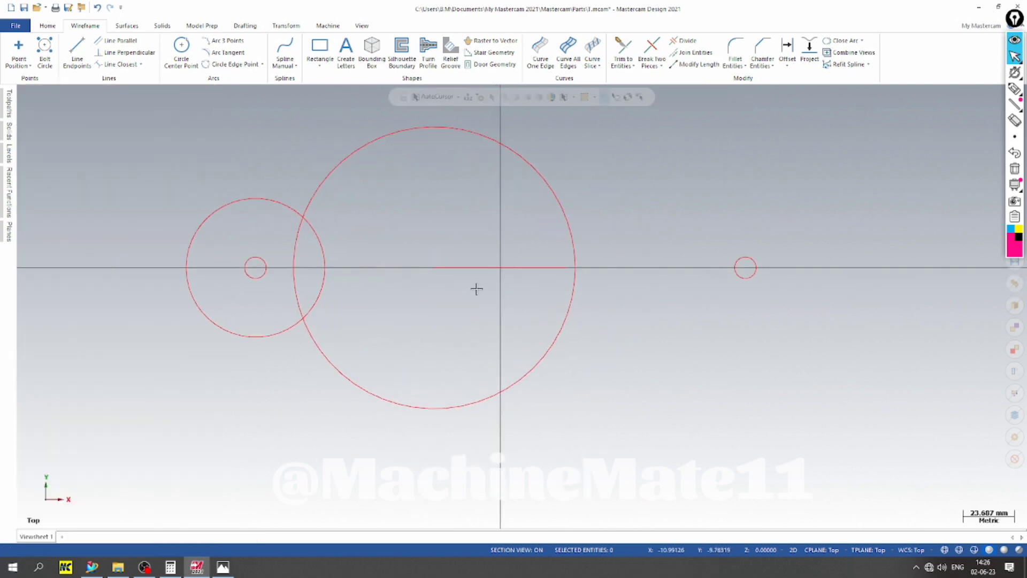
Draw two-endpoint horizontal lines rightward from the 65 mm radius circle's top and bottom points, about 333 mm and 342 mm long
{"action": "scroll", "coordinate": [466, 337], "scroll_direction": "down", "scroll_amount": 2}
{"action": "scroll", "coordinate": [460, 336], "scroll_direction": "down", "scroll_amount": 3}
{"action": "scroll", "coordinate": [449, 353], "scroll_direction": "up", "scroll_amount": 1}
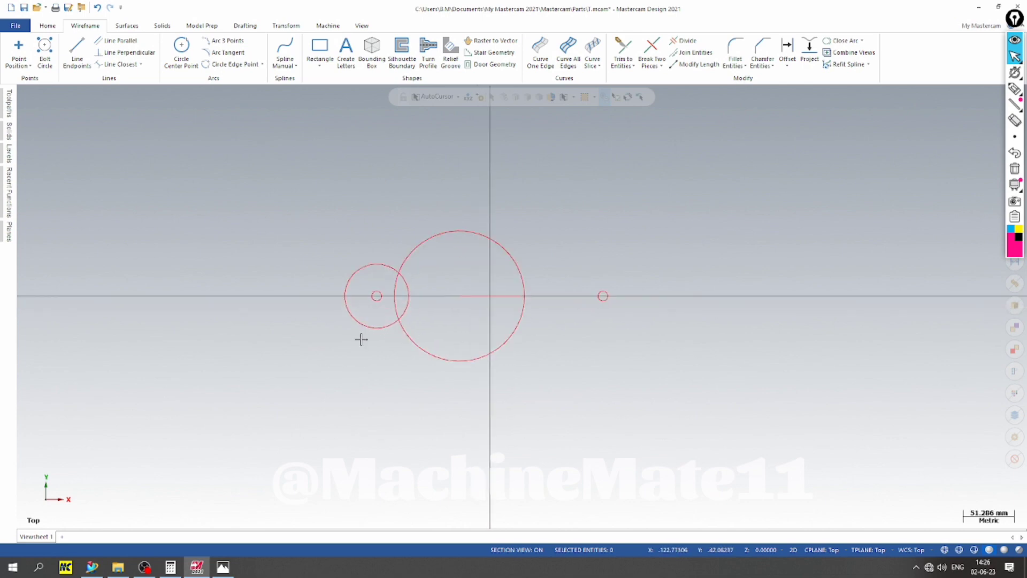
{"action": "scroll", "coordinate": [343, 338], "scroll_direction": "down", "scroll_amount": 2}
{"action": "left_click", "coordinate": [77, 50]}
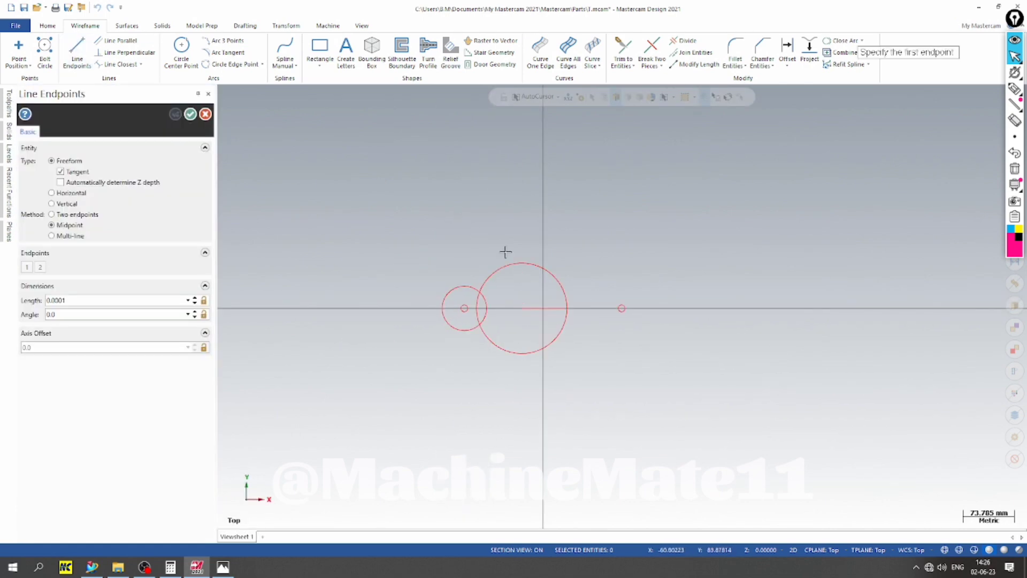
{"action": "left_click", "coordinate": [523, 263]}
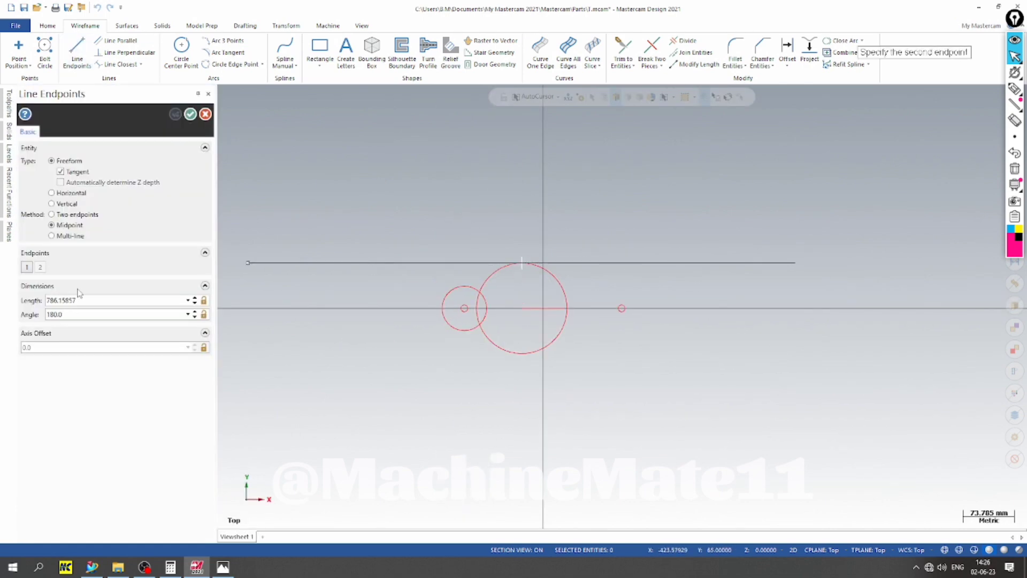
{"action": "left_click", "coordinate": [70, 217]}
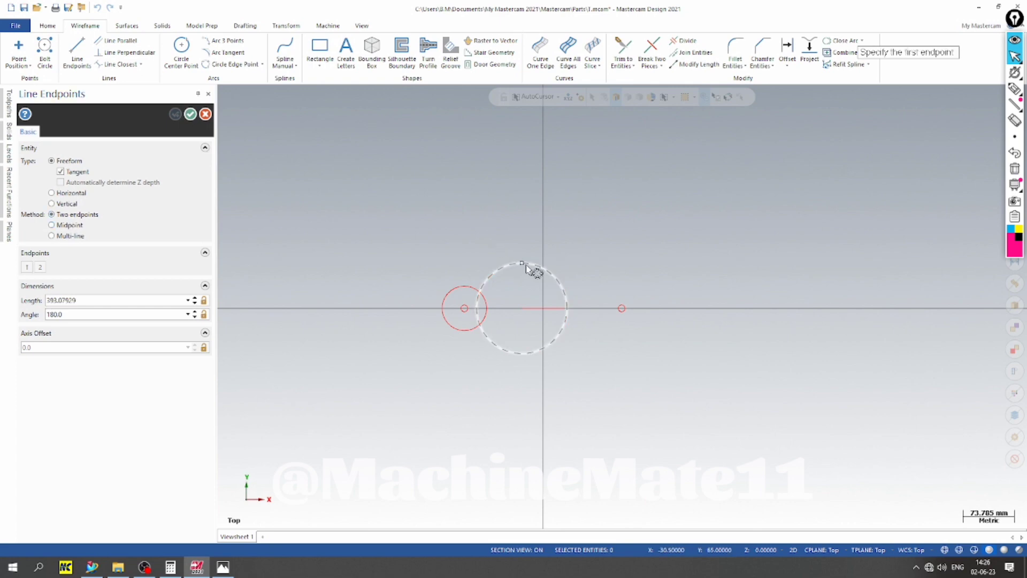
{"action": "left_click", "coordinate": [755, 264]}
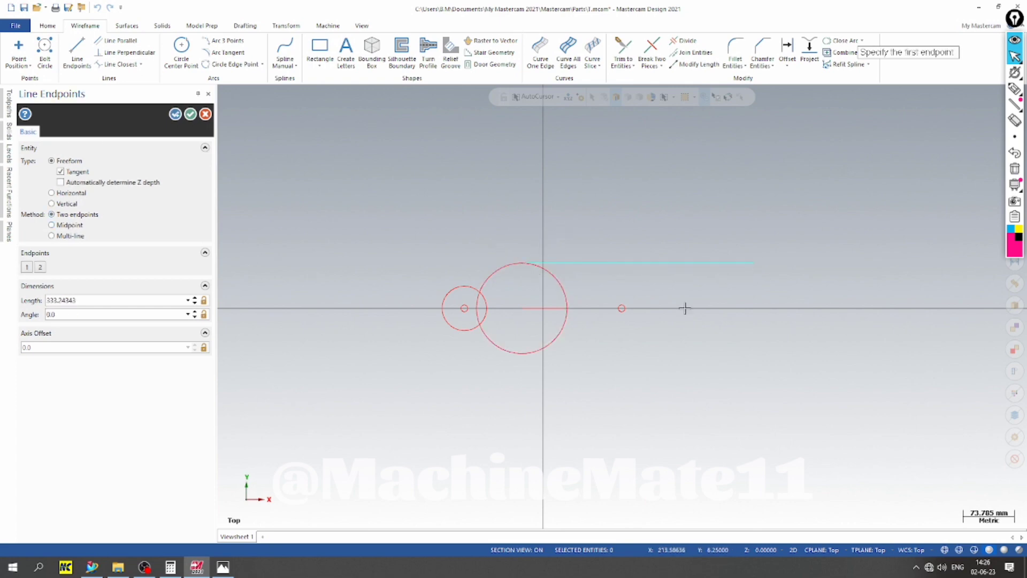
{"action": "left_click", "coordinate": [524, 355]}
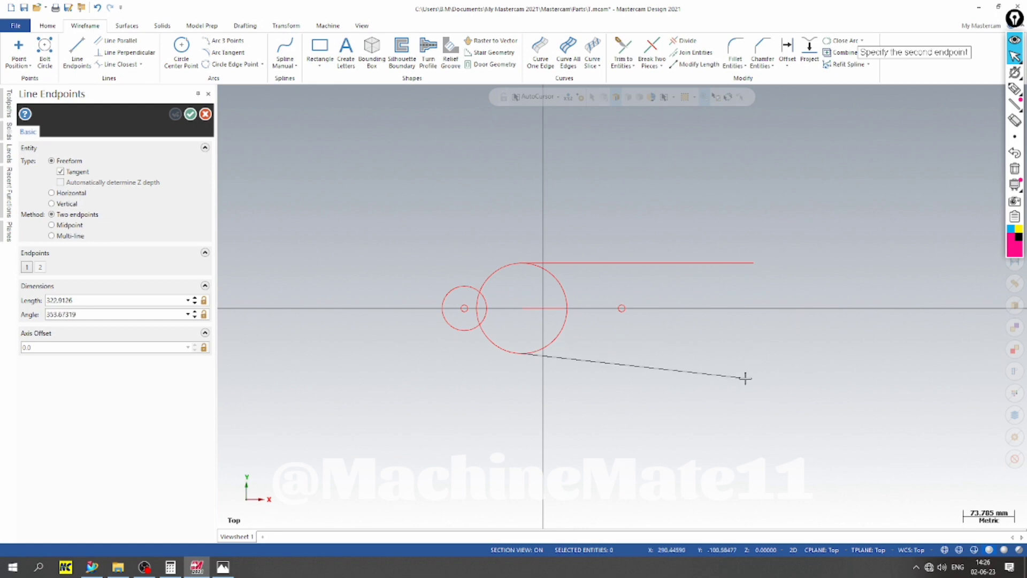
{"action": "left_click", "coordinate": [760, 360]}
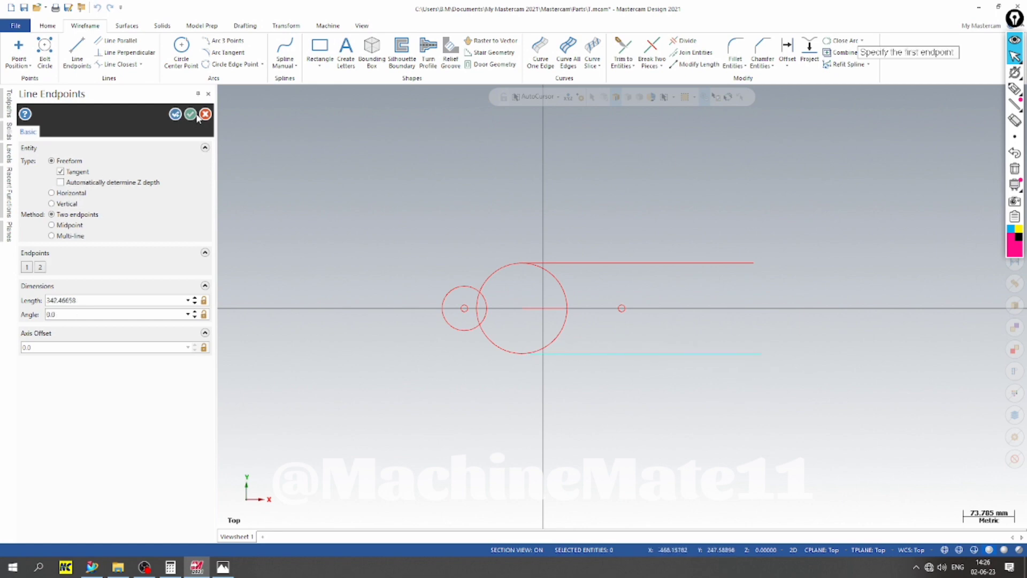
{"action": "left_click", "coordinate": [191, 114]}
Add a 65 mm radius fillet, without trimming, between the upper sides of the 32 mm and 65 mm radius circles
{"action": "scroll", "coordinate": [432, 278], "scroll_direction": "up", "scroll_amount": 3}
{"action": "scroll", "coordinate": [409, 244], "scroll_direction": "up", "scroll_amount": 2}
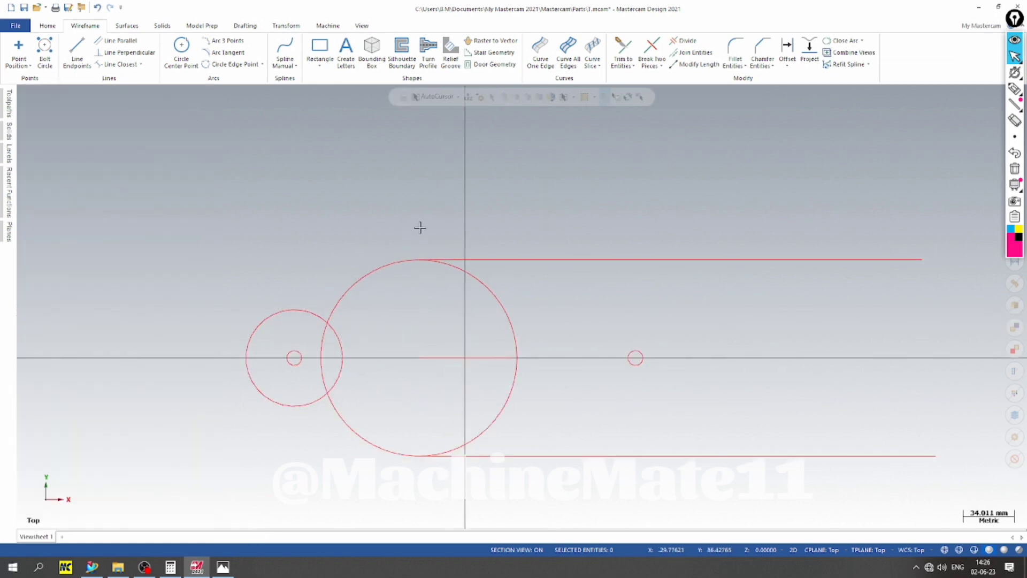
{"action": "scroll", "coordinate": [420, 228], "scroll_direction": "down", "scroll_amount": 2}
{"action": "left_click", "coordinate": [224, 568]}
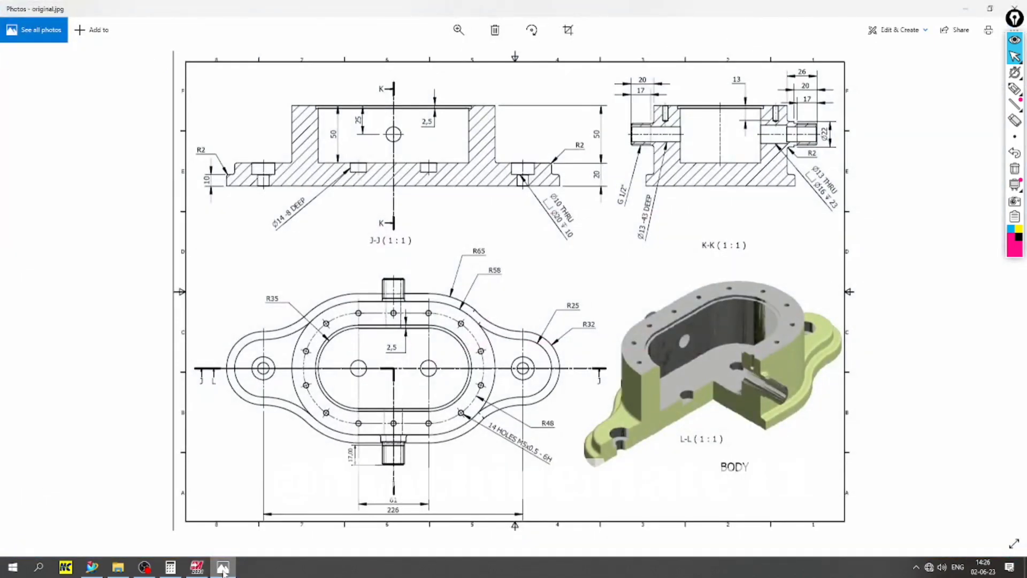
{"action": "left_click", "coordinate": [223, 568]}
{"action": "scroll", "coordinate": [367, 248], "scroll_direction": "up", "scroll_amount": 2}
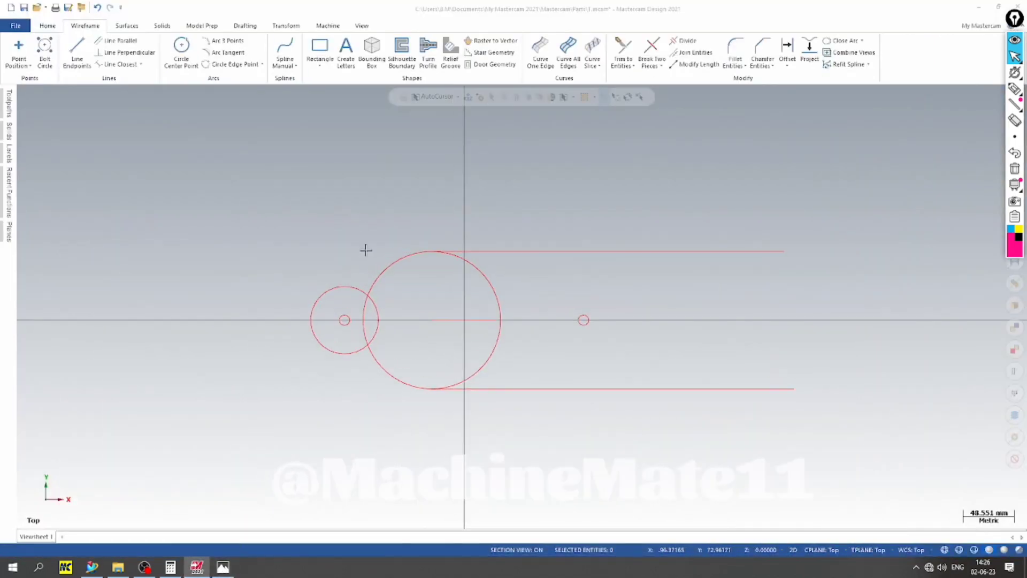
{"action": "scroll", "coordinate": [354, 273], "scroll_direction": "up", "scroll_amount": 1}
{"action": "scroll", "coordinate": [344, 242], "scroll_direction": "down", "scroll_amount": 3}
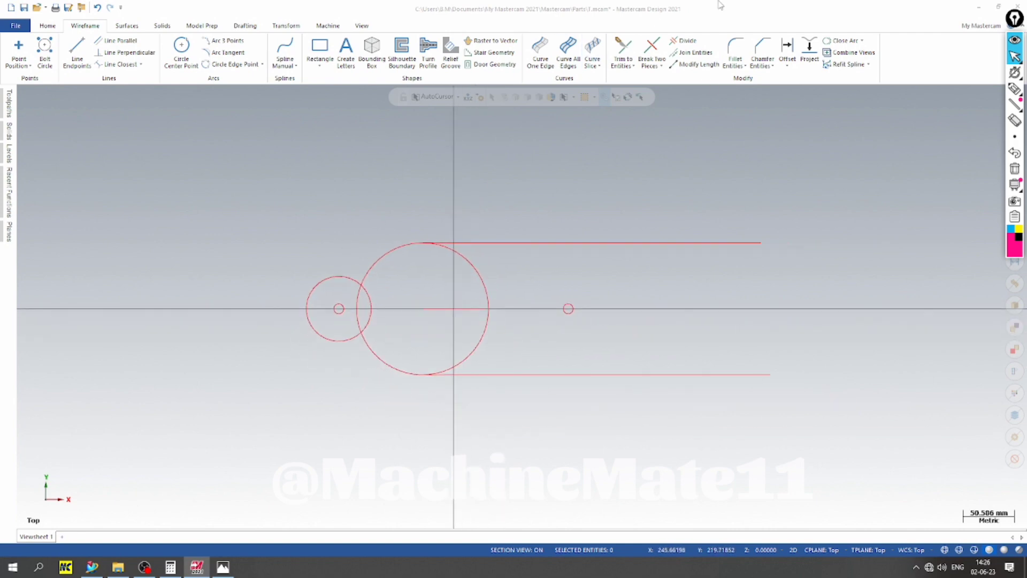
{"action": "left_click", "coordinate": [738, 49]}
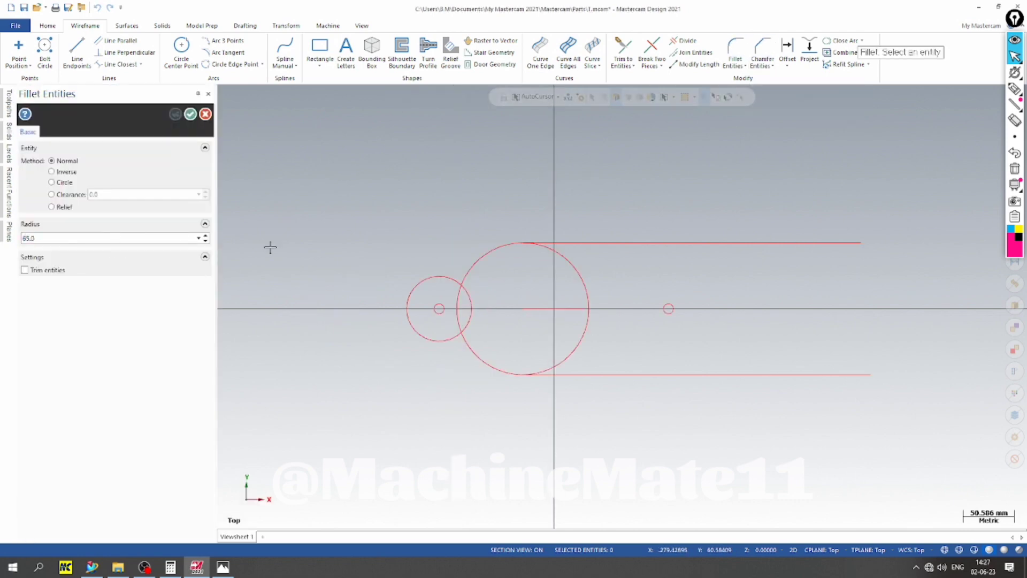
{"action": "left_click", "coordinate": [453, 276]}
{"action": "left_click", "coordinate": [489, 254]}
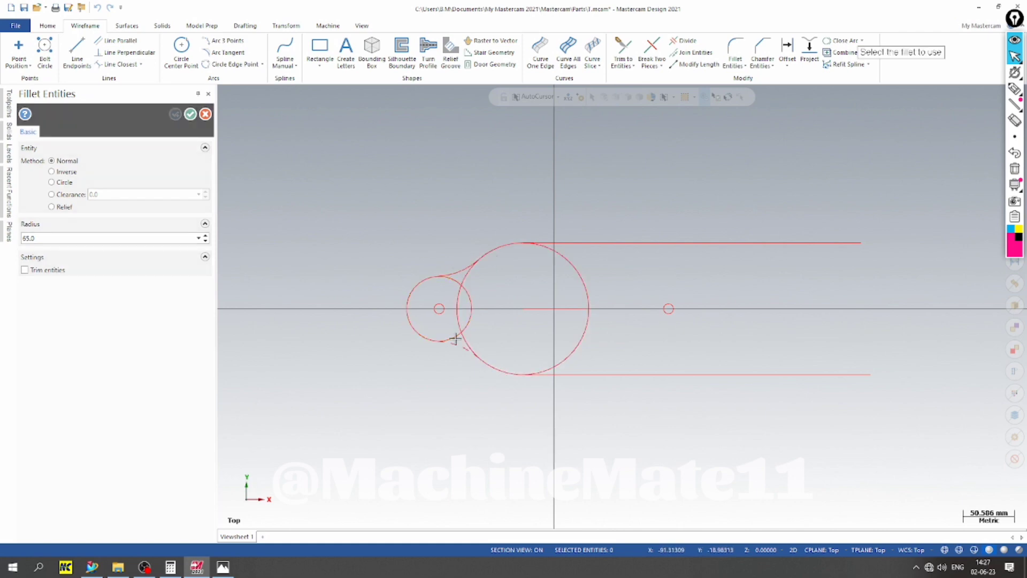
{"action": "left_click", "coordinate": [459, 271]}
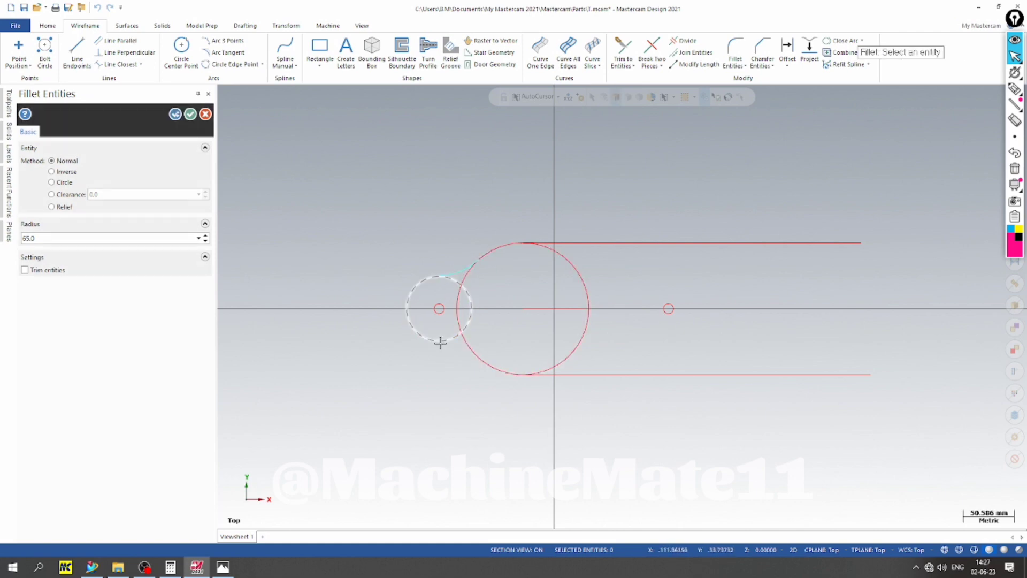
Add a matching 65 mm radius fillet between the lower sides of the same two circles
{"action": "left_click", "coordinate": [439, 343]}
{"action": "left_click", "coordinate": [467, 352]}
{"action": "left_click", "coordinate": [465, 350]}
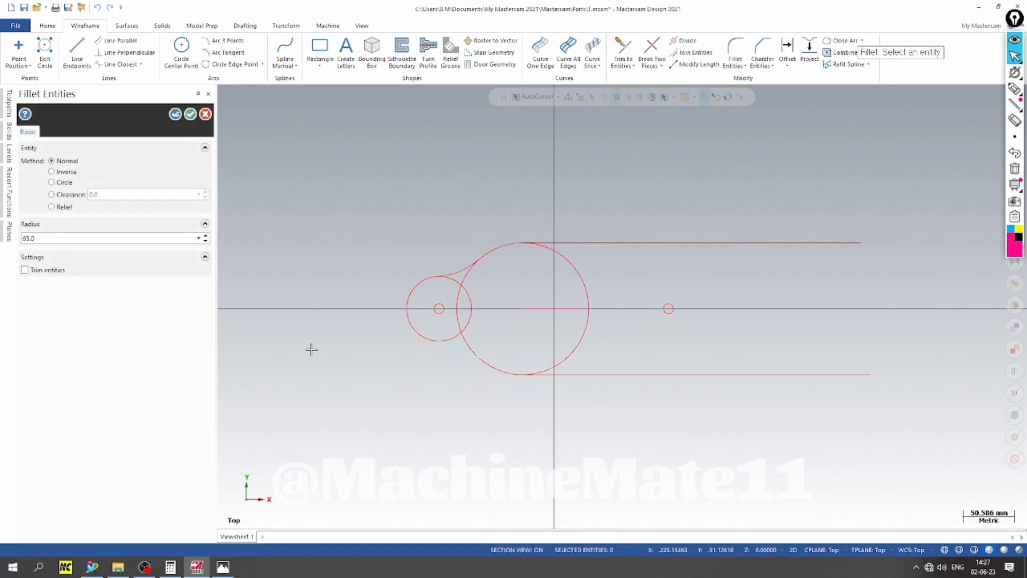
{"action": "left_click", "coordinate": [190, 114]}
Trim both large circles to the upper fillet arc and the upper horizontal line to form one continuous upper outline
{"action": "scroll", "coordinate": [378, 303], "scroll_direction": "up", "scroll_amount": 2}
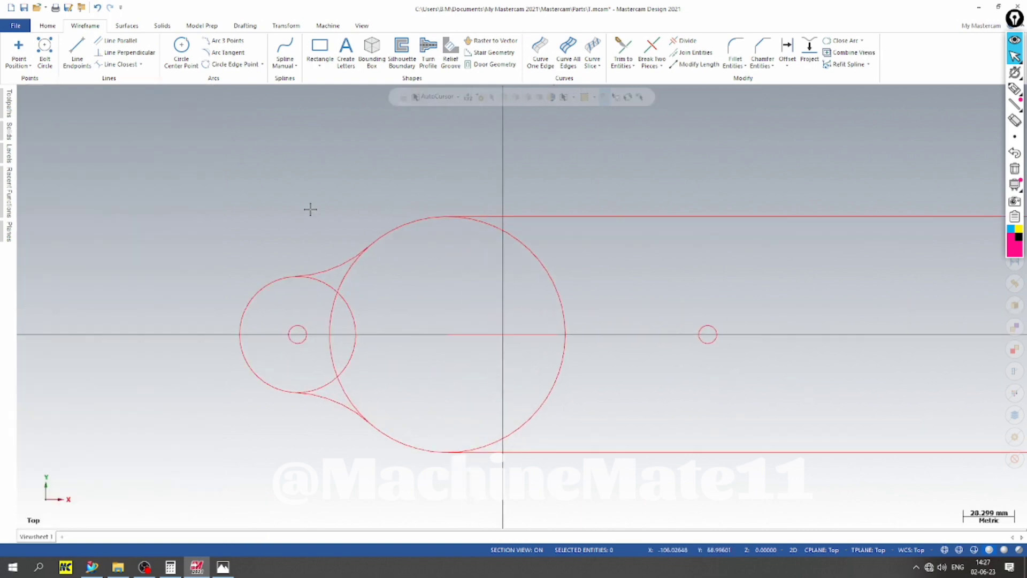
{"action": "left_click", "coordinate": [623, 48]}
{"action": "scroll", "coordinate": [381, 255], "scroll_direction": "up", "scroll_amount": 3}
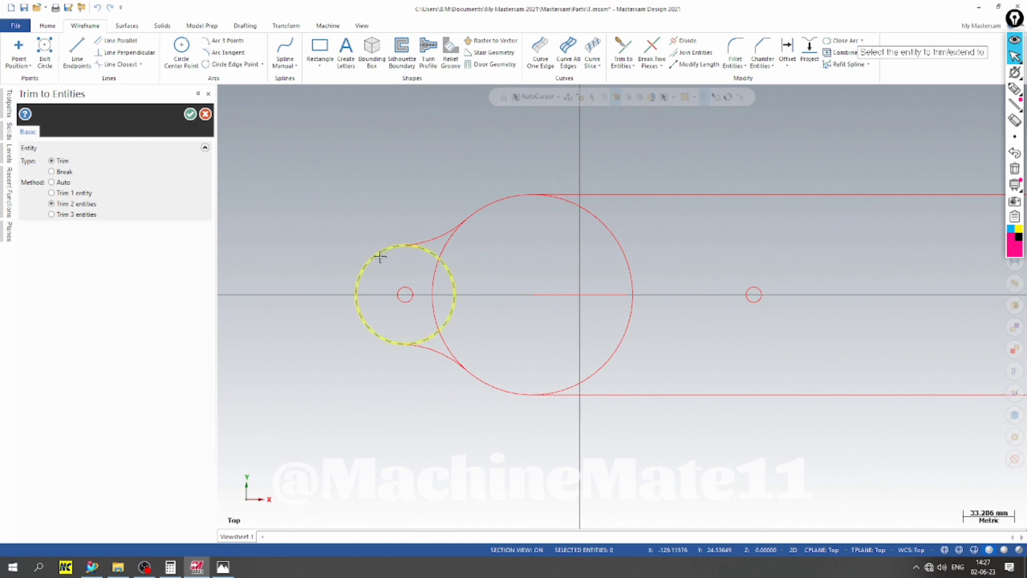
{"action": "left_click", "coordinate": [428, 236]}
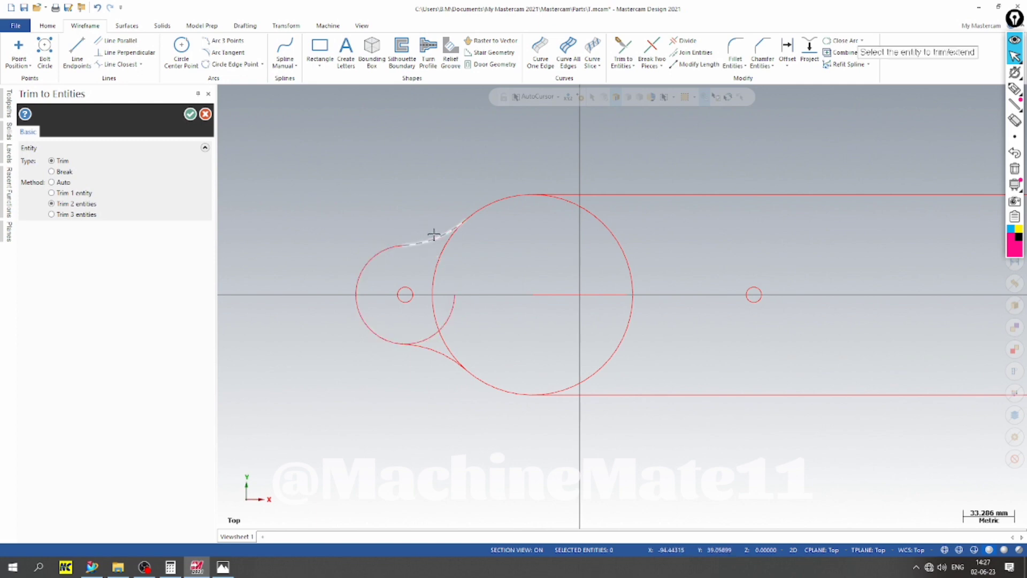
{"action": "left_click", "coordinate": [463, 220]}
{"action": "left_click", "coordinate": [510, 201]}
{"action": "left_click", "coordinate": [563, 194]}
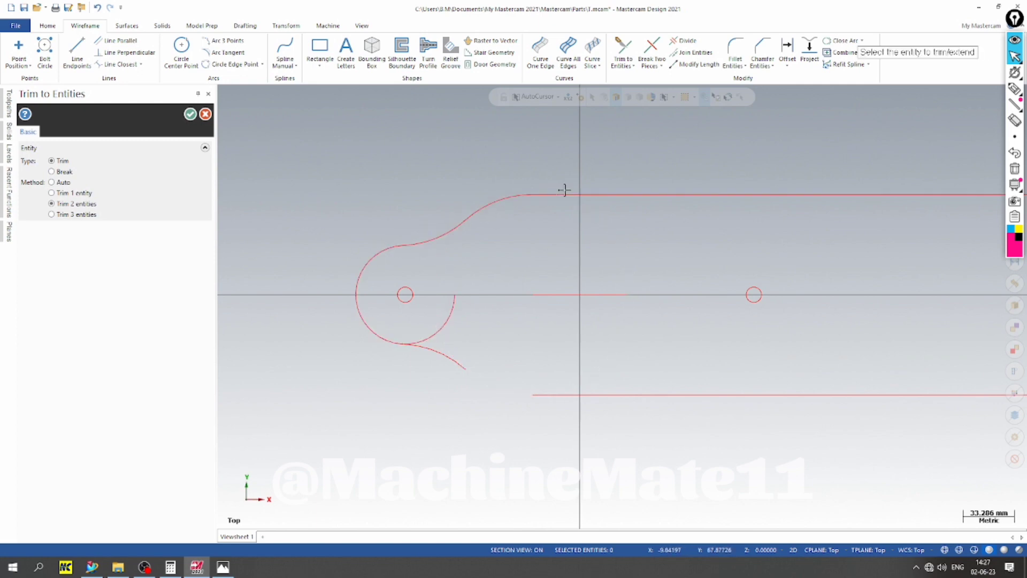
{"action": "scroll", "coordinate": [330, 260], "scroll_direction": "down", "scroll_amount": 3}
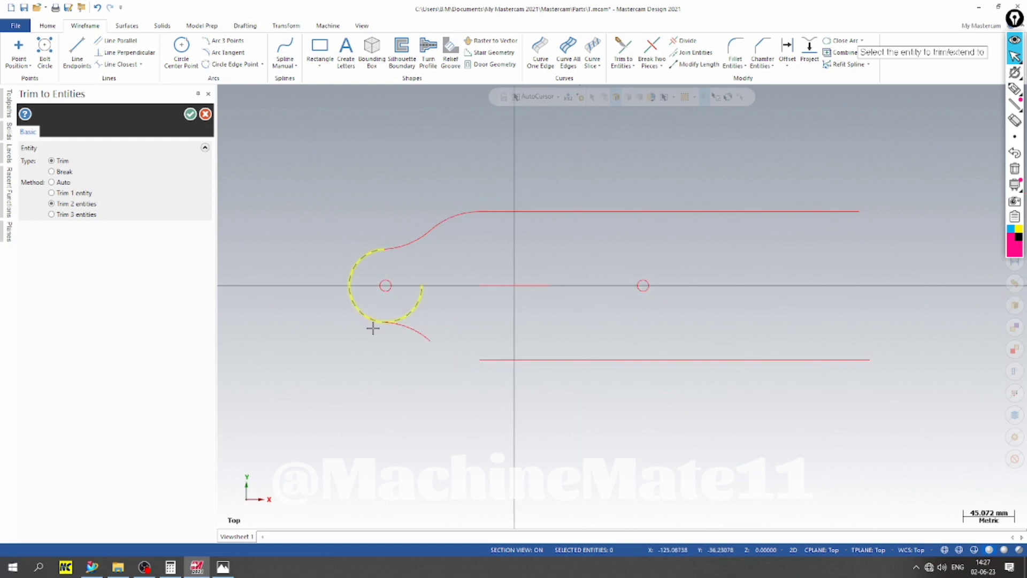
Trim the 32 mm radius arc and the lower fillet arc to each other to form one continuous curve
{"action": "left_click", "coordinate": [372, 321]}
{"action": "left_click", "coordinate": [401, 327]}
{"action": "scroll", "coordinate": [317, 245], "scroll_direction": "down", "scroll_amount": 1}
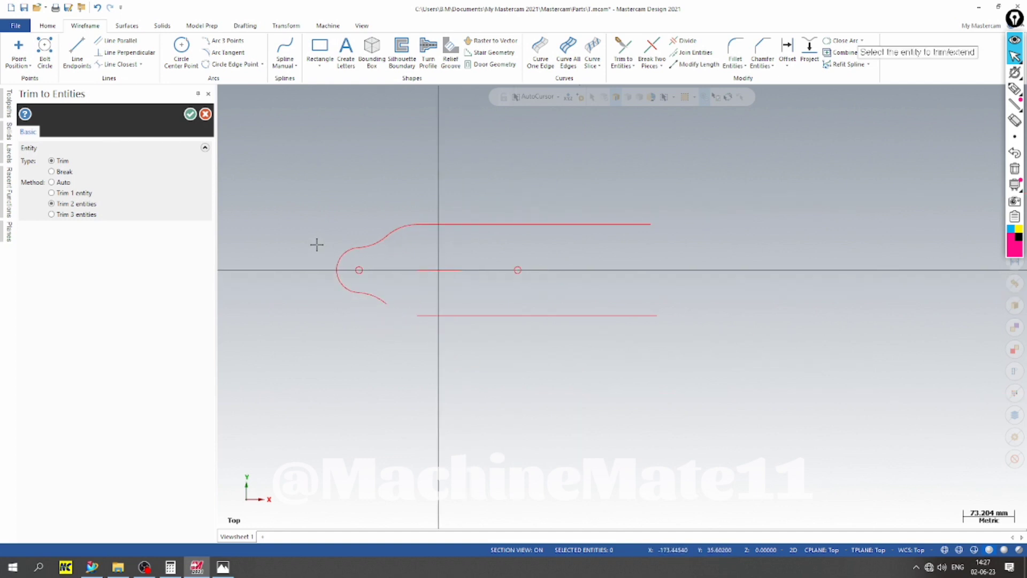
{"action": "scroll", "coordinate": [317, 245], "scroll_direction": "up", "scroll_amount": 1}
{"action": "left_click", "coordinate": [191, 114]}
Mirror a copy of the upper 65 mm radius arc about the X axis to join the lower fillet and lower line
{"action": "scroll", "coordinate": [310, 301], "scroll_direction": "up", "scroll_amount": 2}
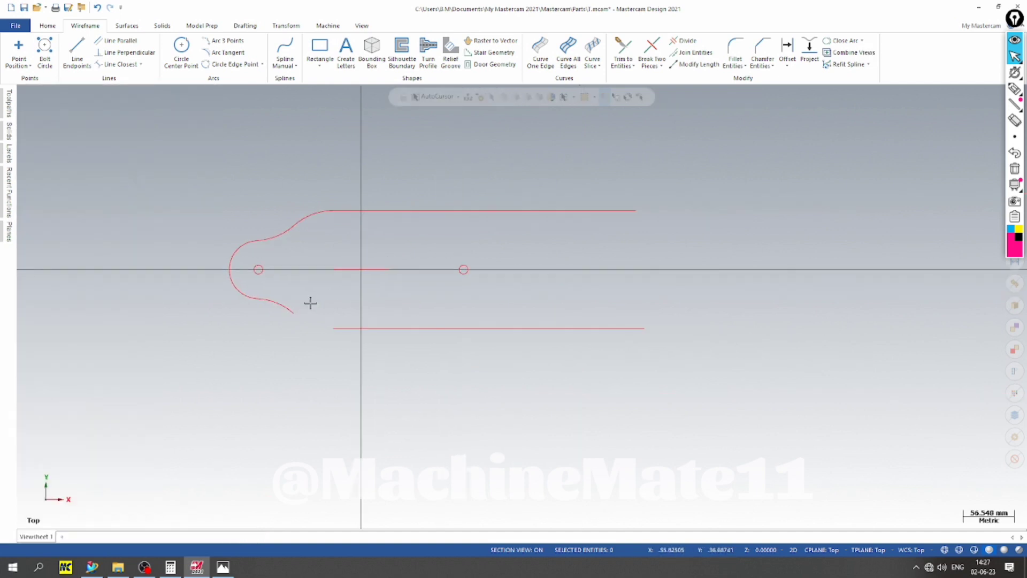
{"action": "left_click", "coordinate": [310, 204]}
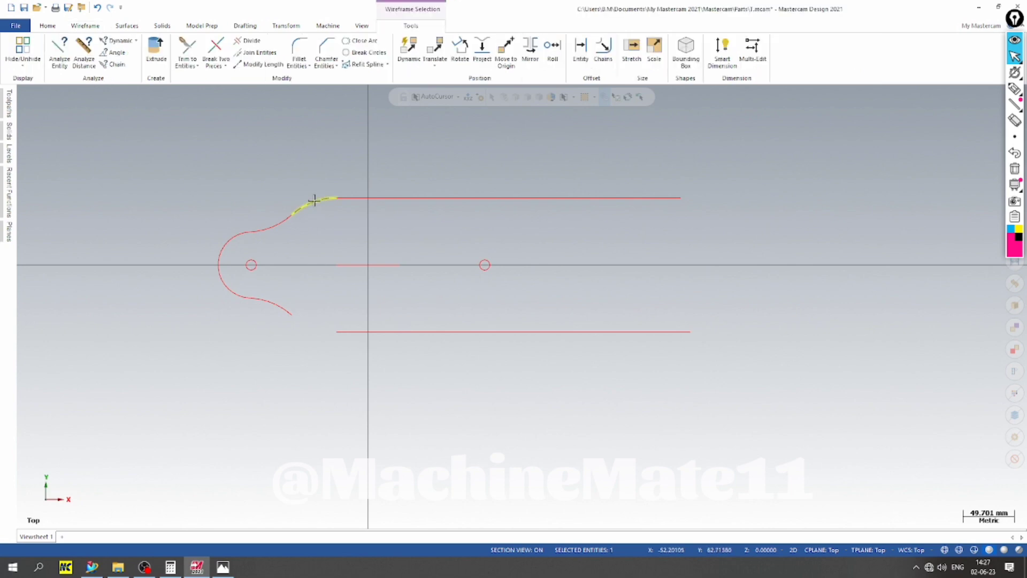
{"action": "left_click", "coordinate": [531, 51]}
{"action": "left_click", "coordinate": [25, 245]}
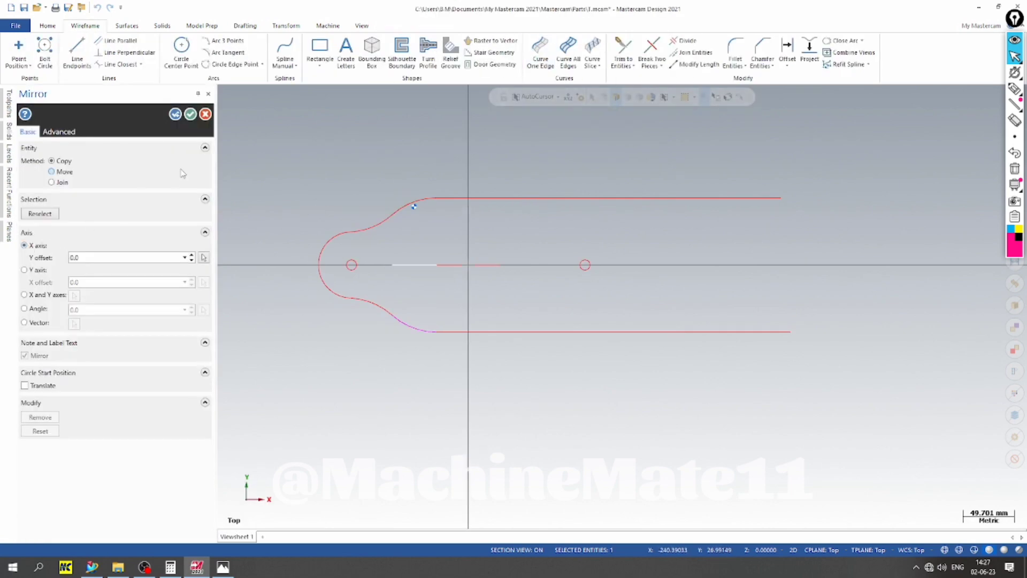
{"action": "left_click", "coordinate": [190, 116]}
{"action": "scroll", "coordinate": [327, 270], "scroll_direction": "up", "scroll_amount": 1}
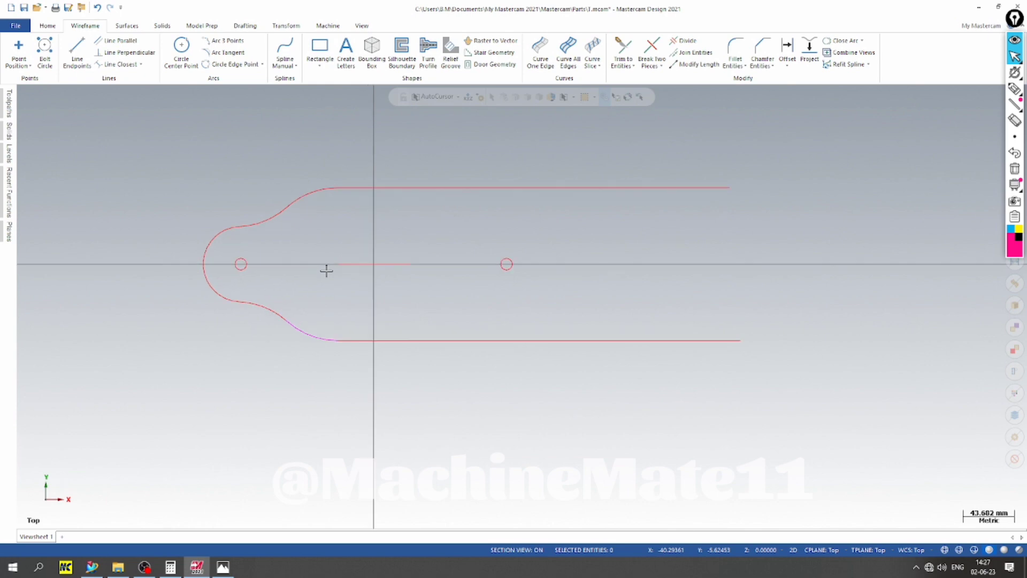
Draw a vertical line about 257 mm long with its midpoint at the origin, crossing both horizontal lines
{"action": "scroll", "coordinate": [472, 277], "scroll_direction": "down", "scroll_amount": 3}
{"action": "scroll", "coordinate": [359, 275], "scroll_direction": "up", "scroll_amount": 1}
{"action": "scroll", "coordinate": [358, 275], "scroll_direction": "up", "scroll_amount": 2}
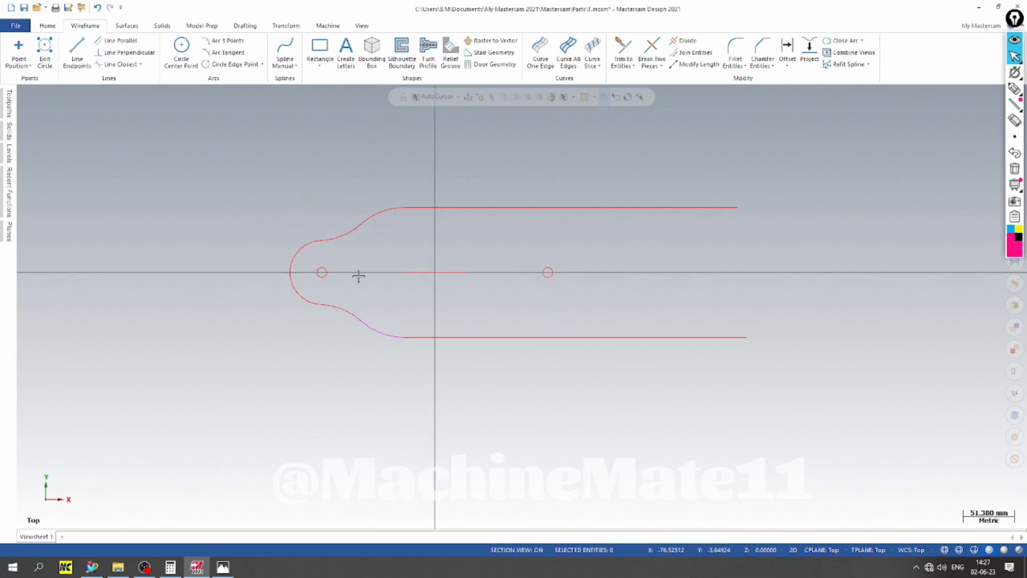
{"action": "scroll", "coordinate": [359, 275], "scroll_direction": "down", "scroll_amount": 1}
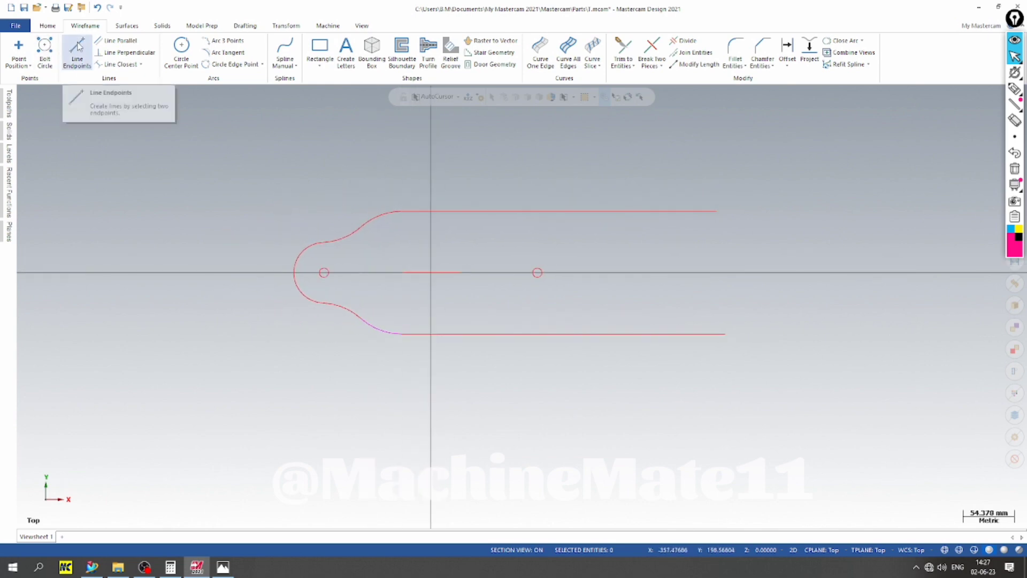
{"action": "left_click", "coordinate": [77, 51]}
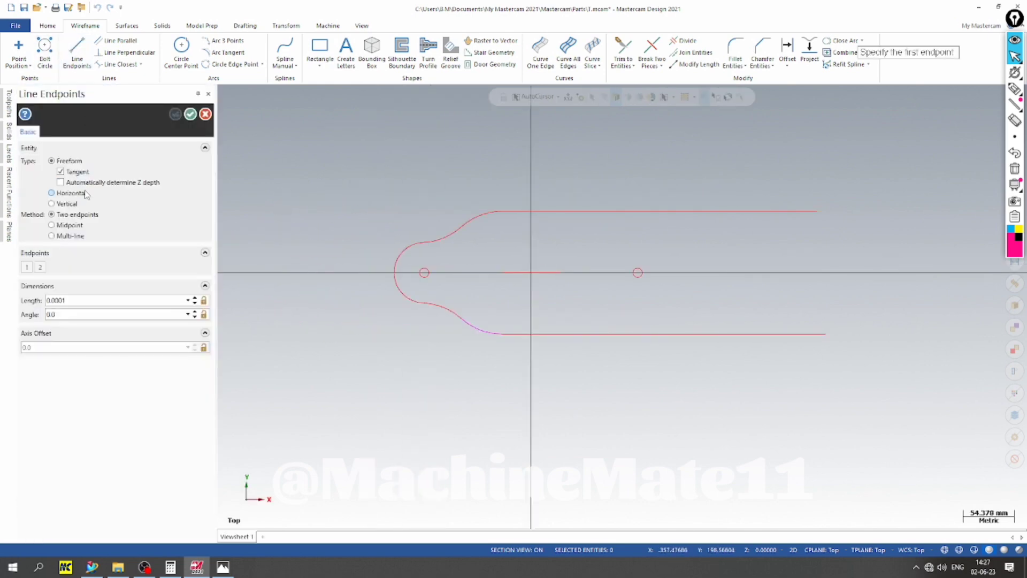
{"action": "left_click", "coordinate": [531, 273]}
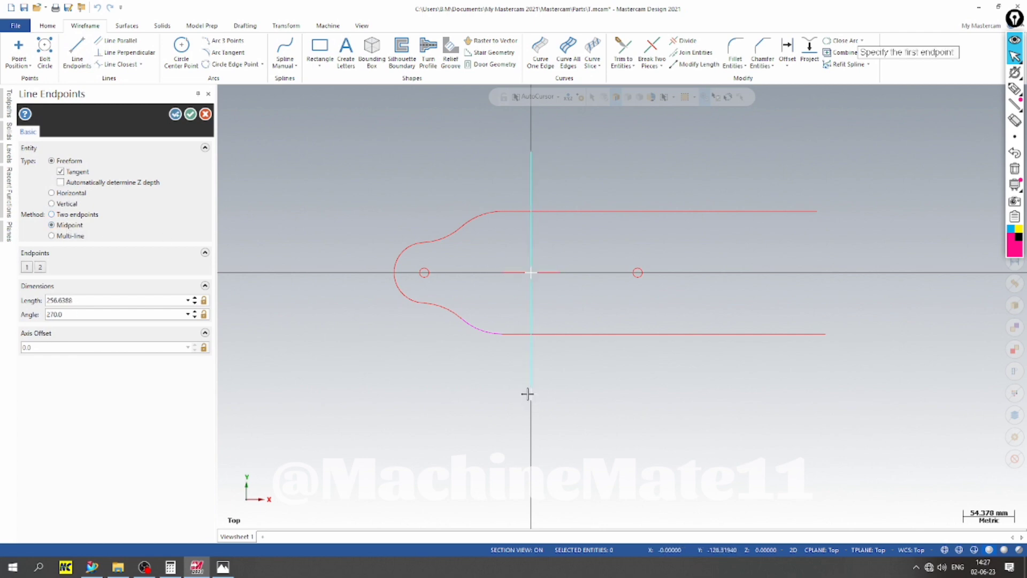
{"action": "left_click", "coordinate": [190, 114]}
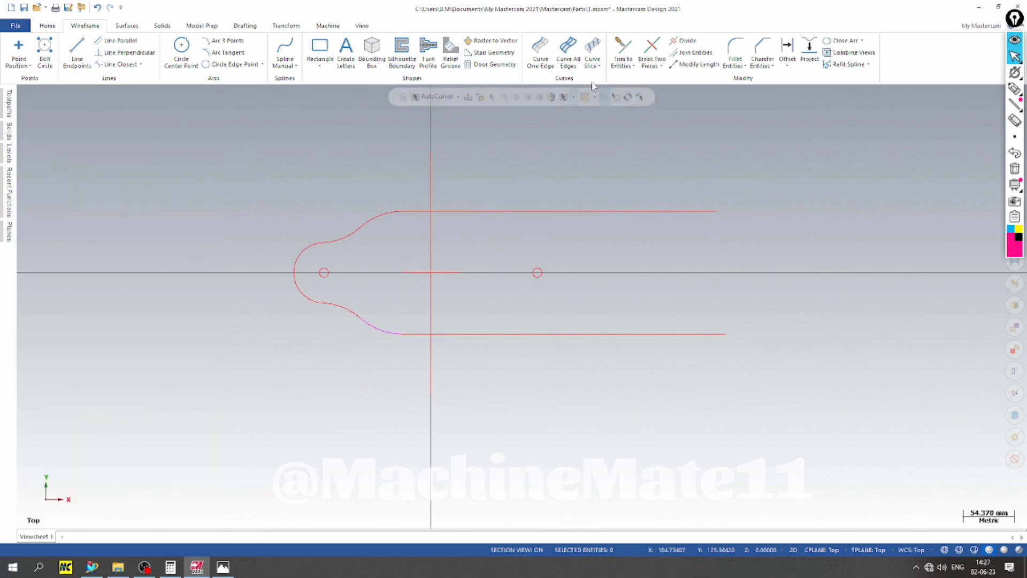
Divide away the parts of both horizontal lines beyond the vertical line, and delete that vertical line
{"action": "left_click", "coordinate": [685, 40]}
{"action": "mouse_move", "coordinate": [580, 189]}
{"action": "left_mouse_down"}
{"action": "mouse_move", "coordinate": [665, 204]}
{"action": "mouse_move", "coordinate": [717, 236]}
{"action": "mouse_move", "coordinate": [692, 374]}
{"action": "mouse_move", "coordinate": [526, 372]}
{"action": "left_mouse_up"}
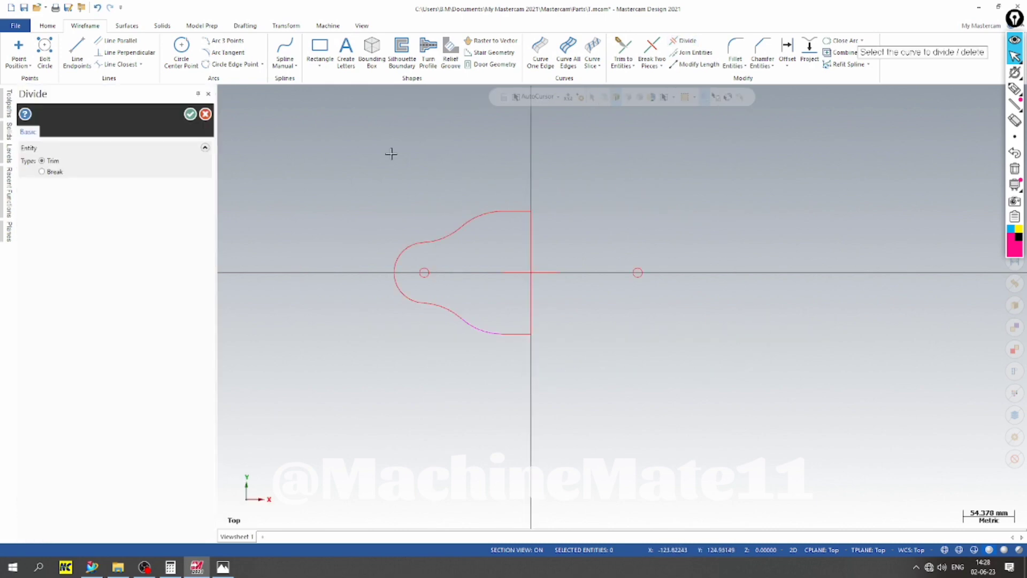
{"action": "left_click", "coordinate": [191, 114]}
{"action": "scroll", "coordinate": [421, 214], "scroll_direction": "up", "scroll_amount": 1}
{"action": "left_click", "coordinate": [433, 230]}
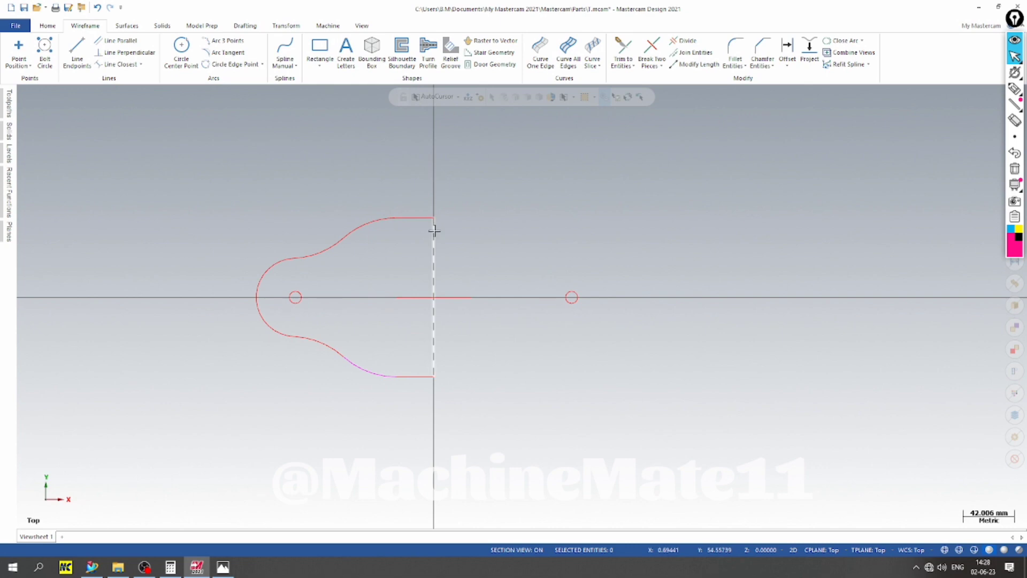
{"action": "key", "text": "Delete"}
{"action": "scroll", "coordinate": [408, 236], "scroll_direction": "down", "scroll_amount": 2}
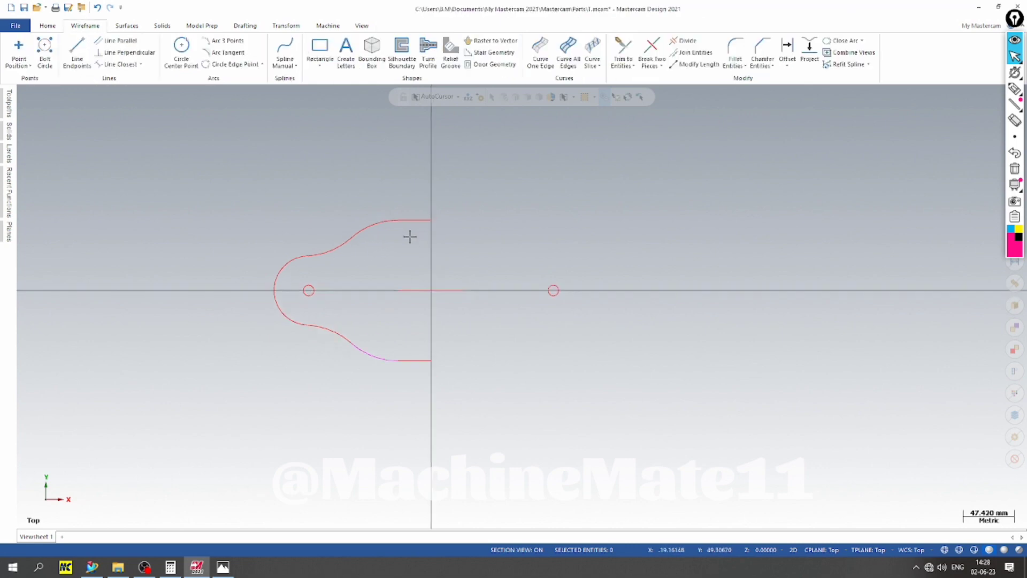
Mirror a copy of the left half outline about the Y axis, leaving out the central line, and clear the result colours
{"action": "left_click_drag", "start_coordinate": [186, 171], "coordinate": [502, 402]}
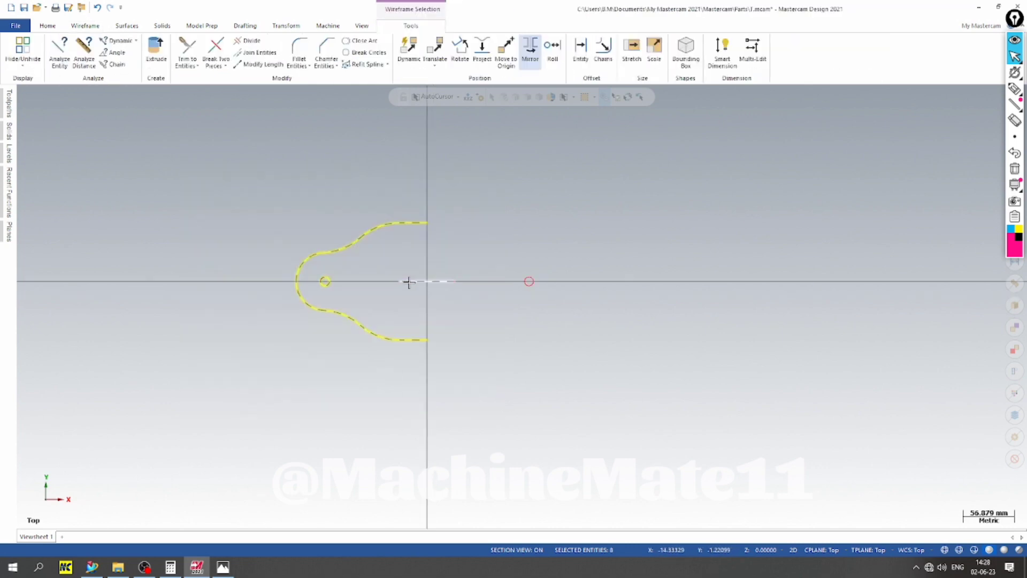
{"action": "left_click", "coordinate": [531, 51]}
{"action": "left_click", "coordinate": [24, 271]}
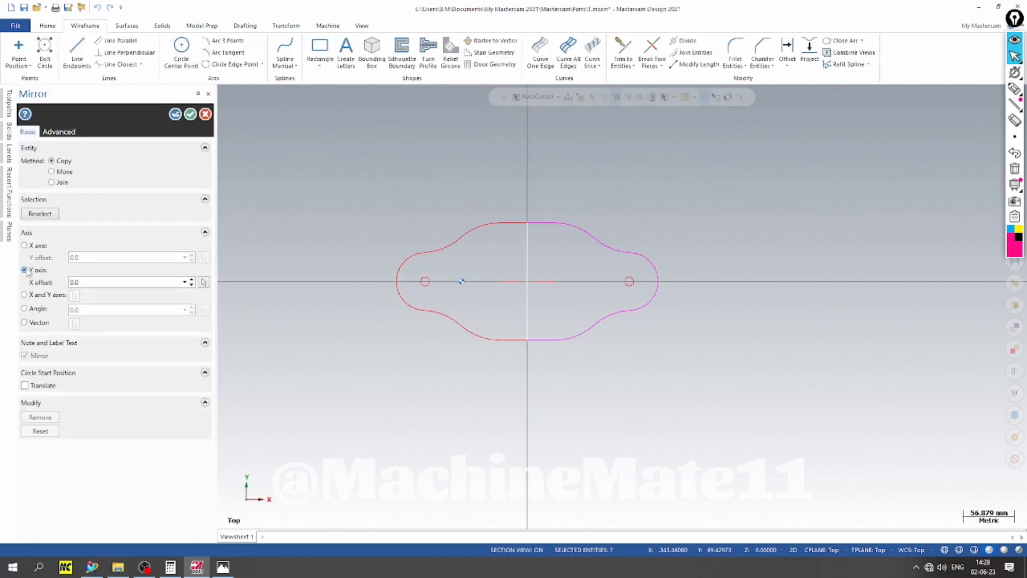
{"action": "left_click", "coordinate": [191, 114]}
{"action": "scroll", "coordinate": [465, 223], "scroll_direction": "up", "scroll_amount": 3}
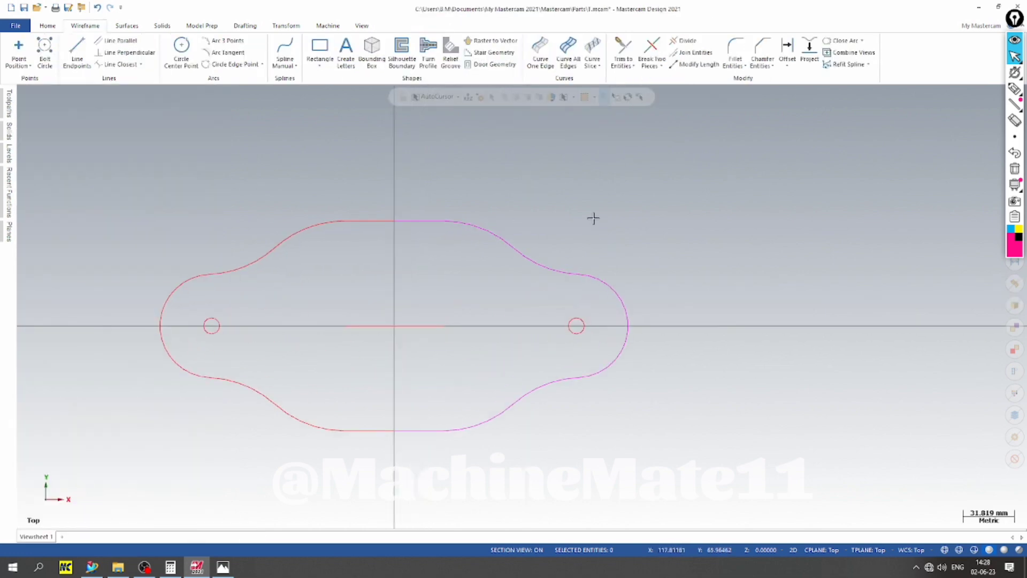
{"action": "right_click", "coordinate": [632, 195]}
{"action": "left_click", "coordinate": [661, 179]}
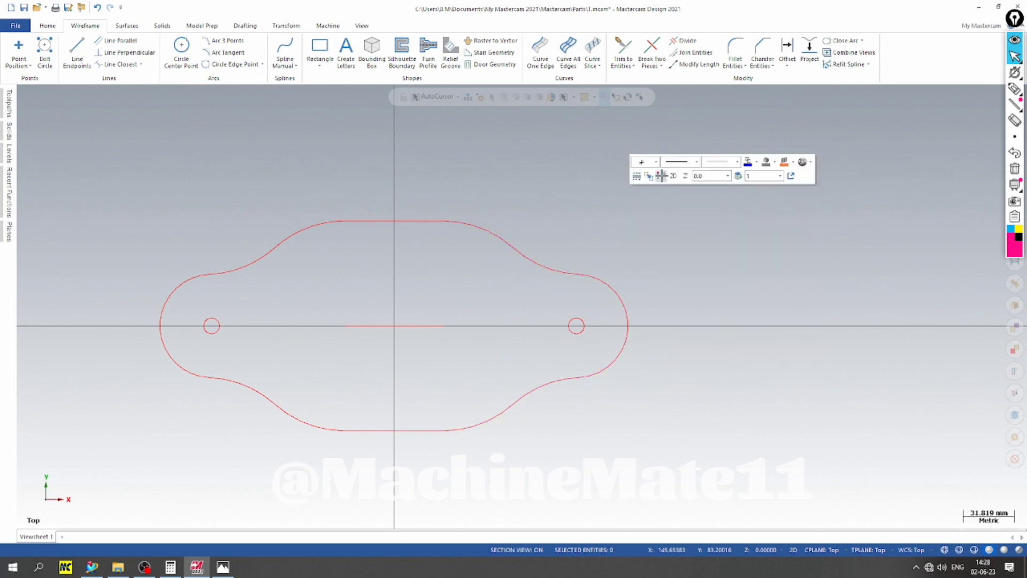
{"action": "scroll", "coordinate": [327, 219], "scroll_direction": "up", "scroll_amount": 5}
{"action": "scroll", "coordinate": [503, 202], "scroll_direction": "down", "scroll_amount": 8}
{"action": "scroll", "coordinate": [267, 299], "scroll_direction": "up", "scroll_amount": 2}
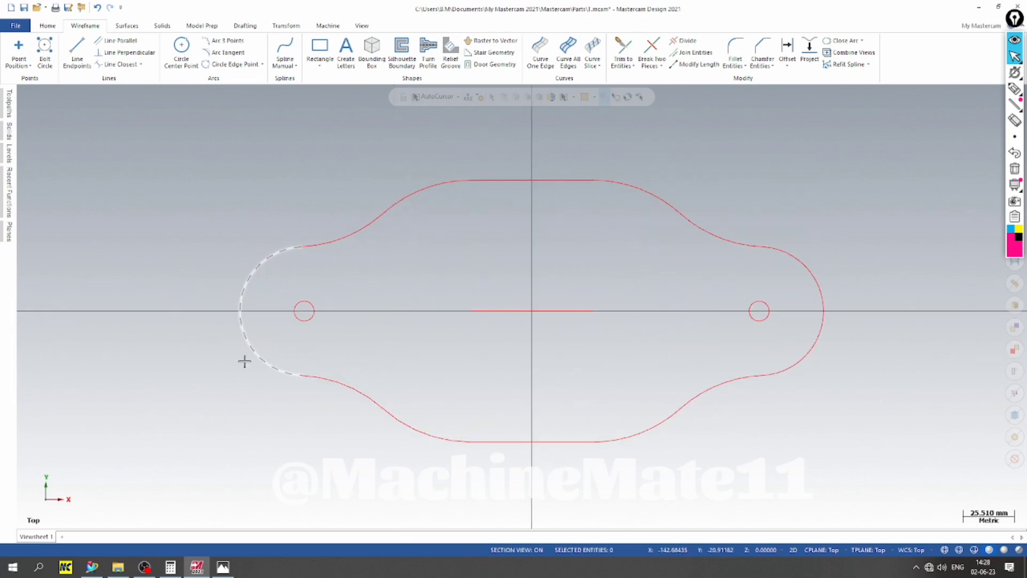
Following the reference drawing's counterbore size, draw 10 mm radius circles concentric with both flange holes
{"action": "left_click", "coordinate": [223, 567]}
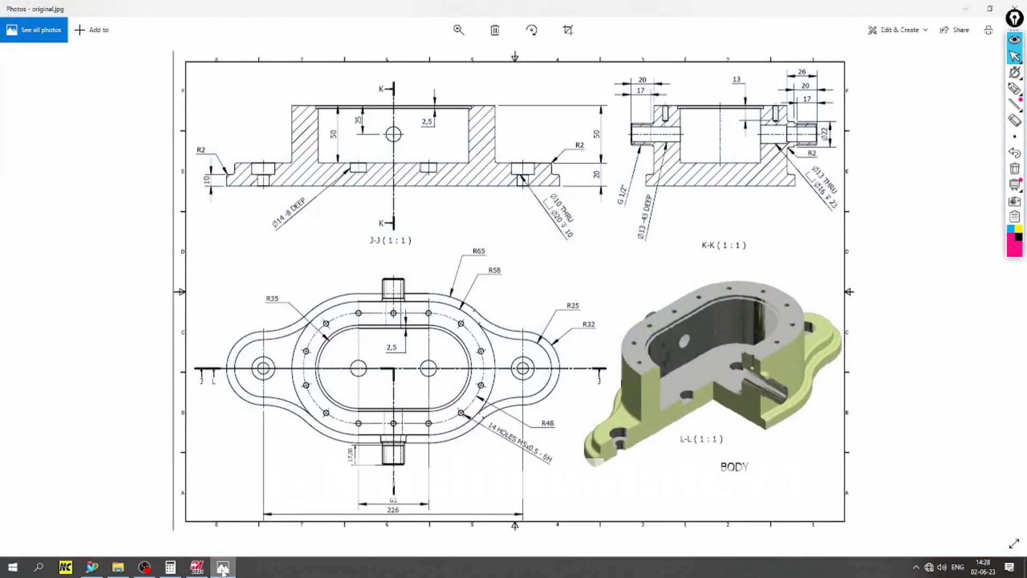
{"action": "left_click", "coordinate": [223, 568]}
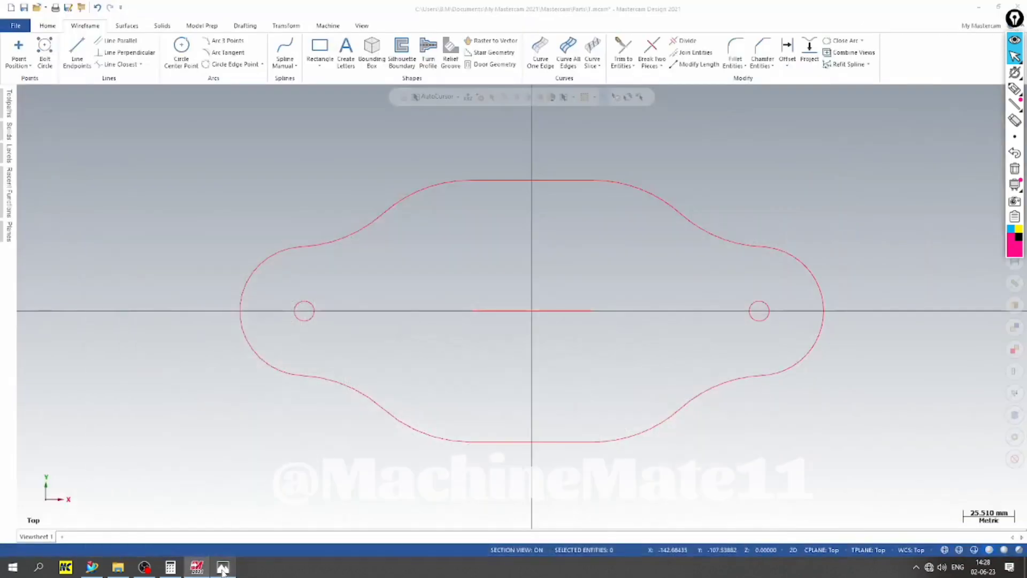
{"action": "left_click", "coordinate": [222, 570]}
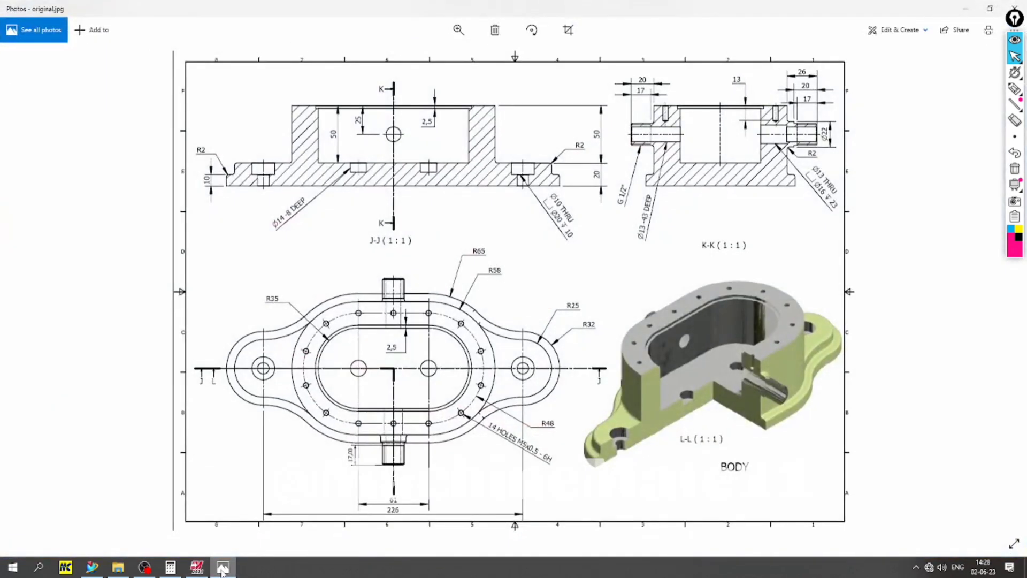
{"action": "left_click", "coordinate": [223, 571]}
{"action": "scroll", "coordinate": [415, 260], "scroll_direction": "up", "scroll_amount": 1}
{"action": "scroll", "coordinate": [419, 261], "scroll_direction": "down", "scroll_amount": 2}
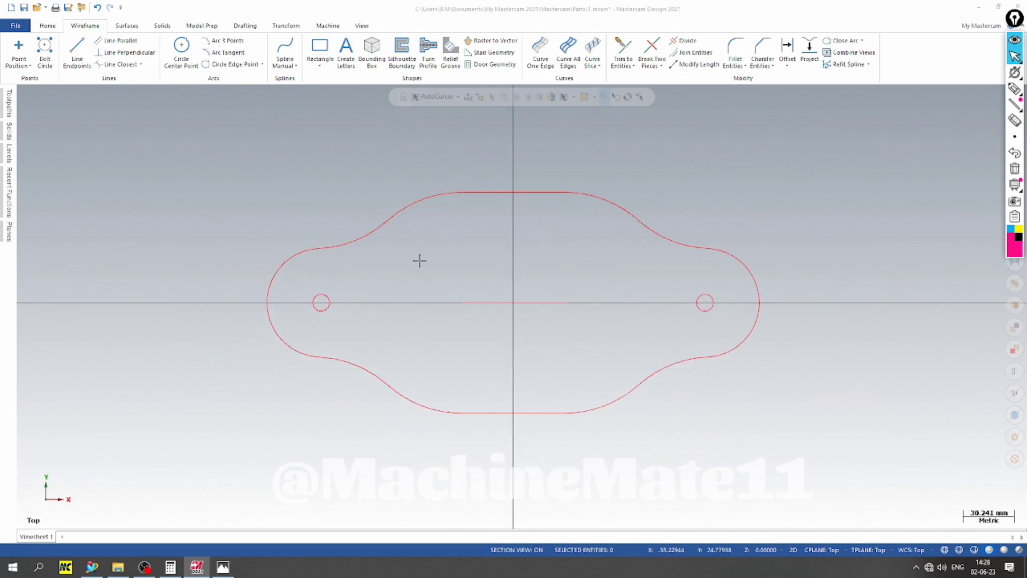
{"action": "scroll", "coordinate": [419, 261], "scroll_direction": "up", "scroll_amount": 1}
{"action": "left_click", "coordinate": [181, 48]}
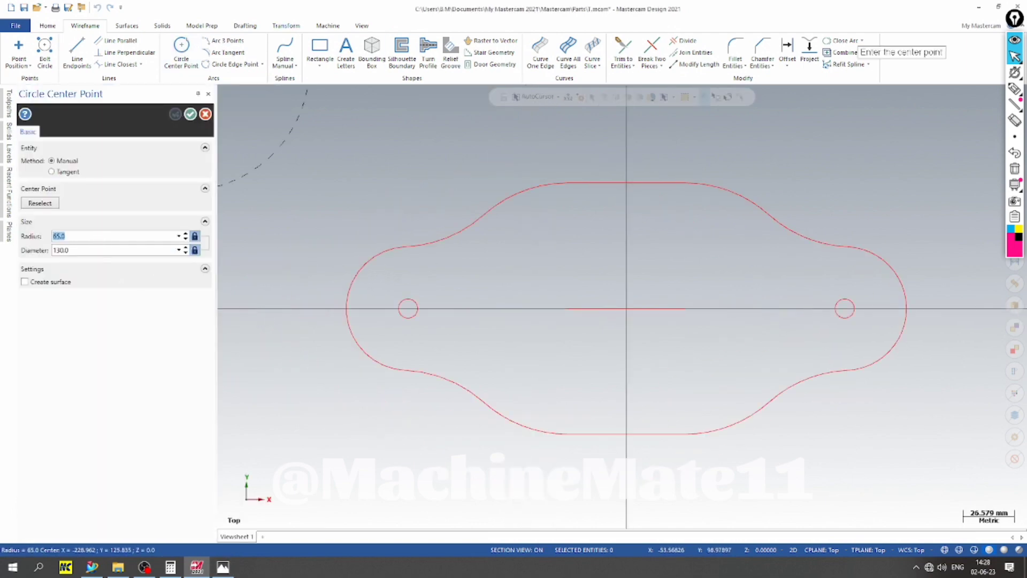
{"action": "key", "text": "Return"}
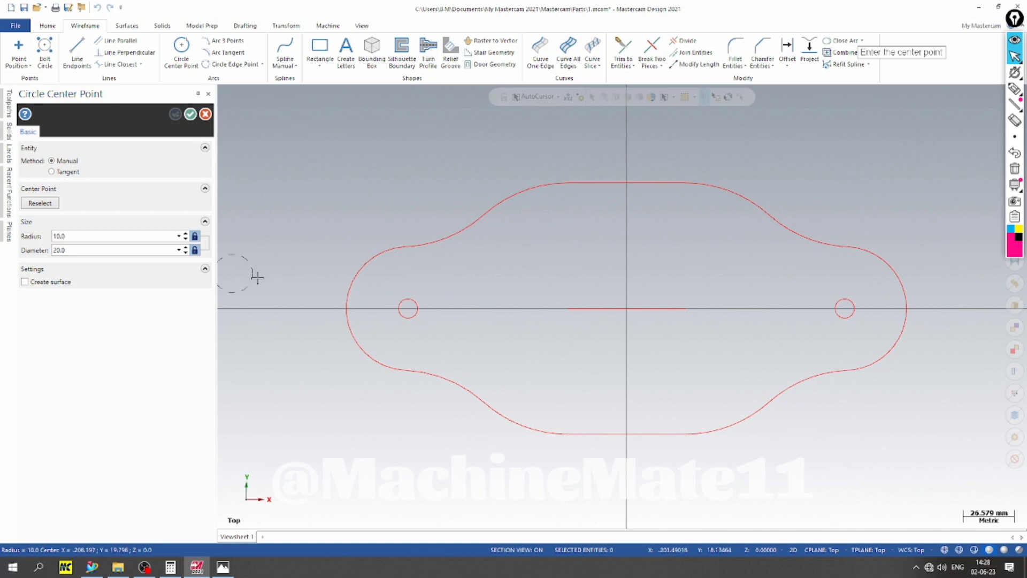
{"action": "left_click", "coordinate": [408, 309]}
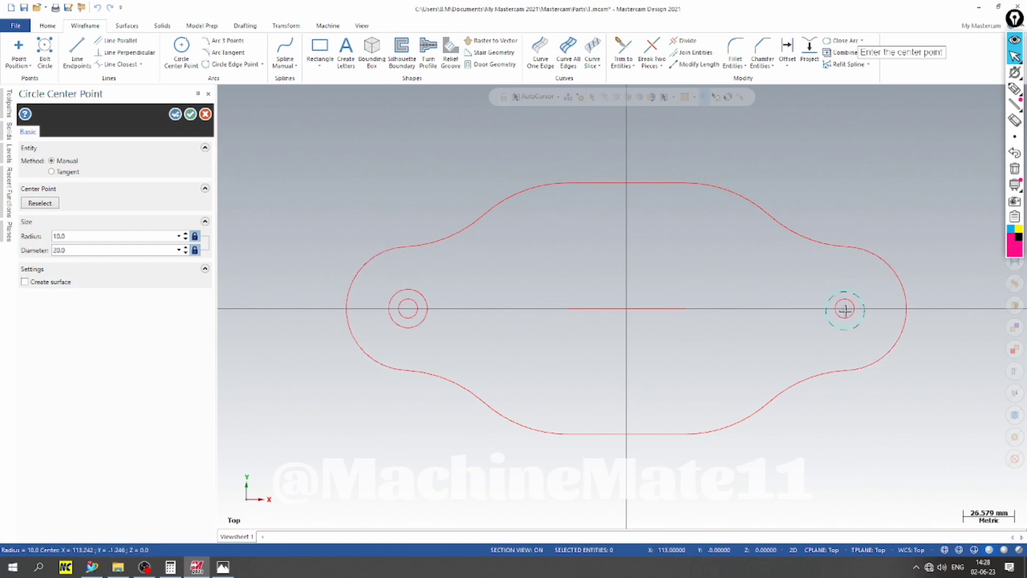
{"action": "left_click", "coordinate": [845, 309]}
{"action": "left_click", "coordinate": [190, 114]}
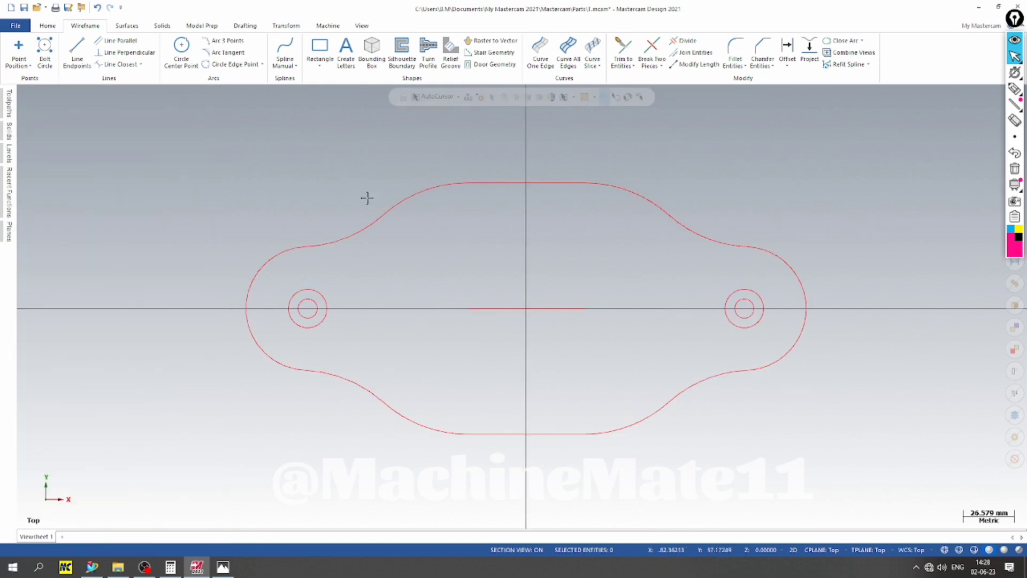
{"action": "scroll", "coordinate": [451, 282], "scroll_direction": "down", "scroll_amount": 2}
{"action": "scroll", "coordinate": [459, 278], "scroll_direction": "up", "scroll_amount": 1}
{"action": "left_click", "coordinate": [460, 278]}
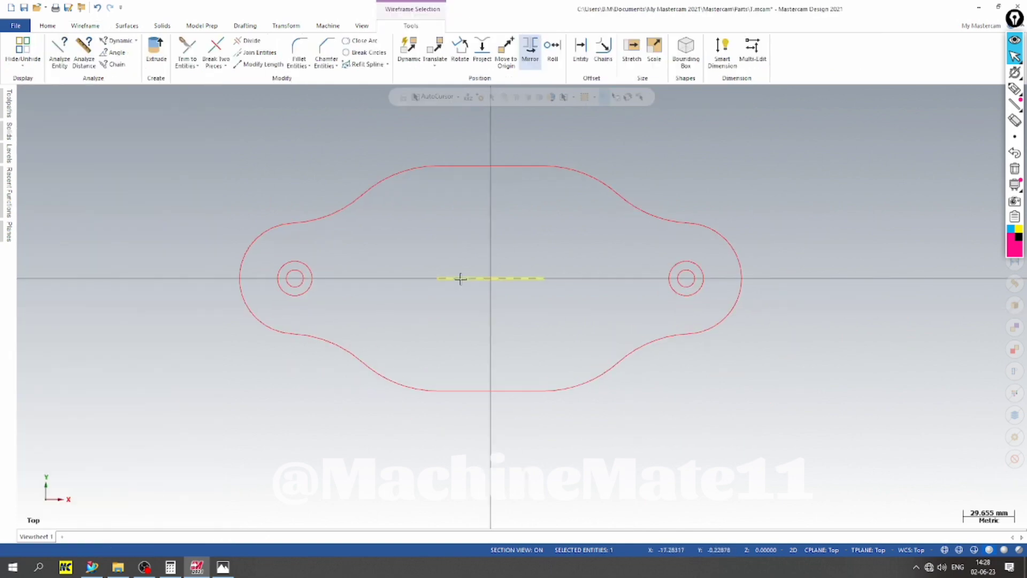
{"action": "scroll", "coordinate": [418, 246], "scroll_direction": "up", "scroll_amount": 1}
{"action": "scroll", "coordinate": [415, 315], "scroll_direction": "down", "scroll_amount": 2}
{"action": "key", "text": "Escape"}
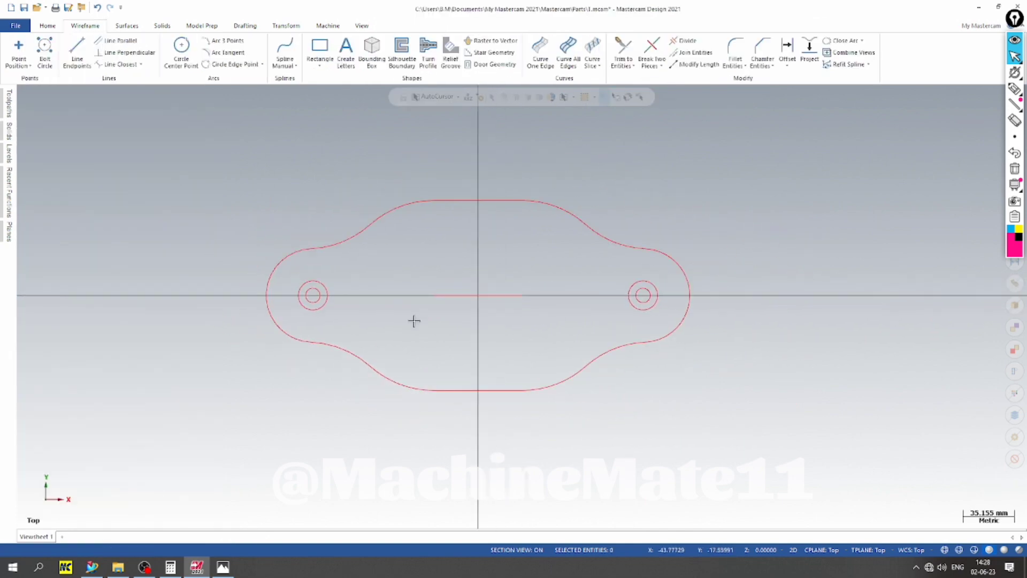
{"action": "scroll", "coordinate": [525, 266], "scroll_direction": "up", "scroll_amount": 1}
{"action": "scroll", "coordinate": [441, 273], "scroll_direction": "down", "scroll_amount": 1}
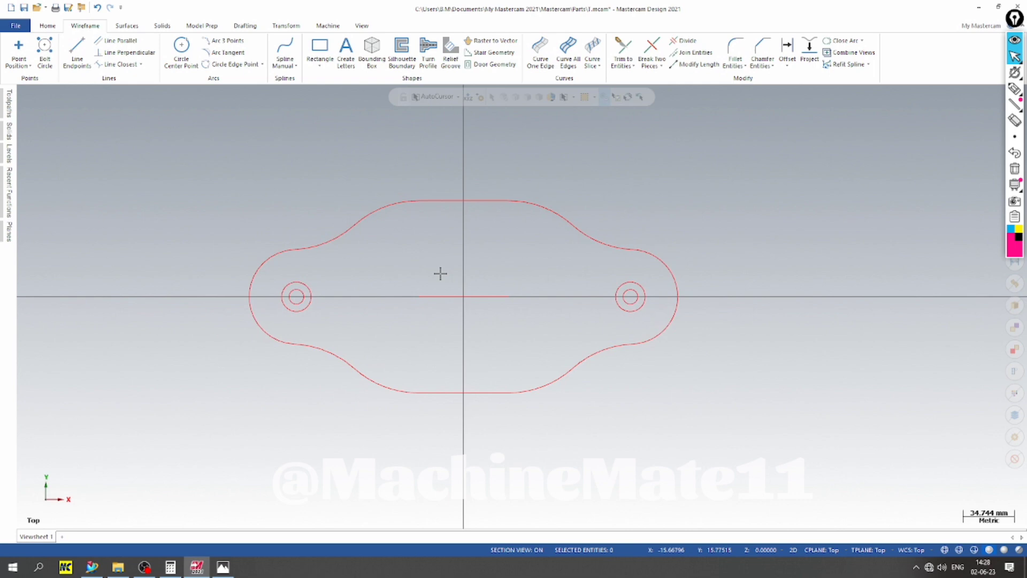
Examine the base outline in isometric and top views and check the reference drawing for the next features
{"action": "right_click", "coordinate": [739, 209]}
{"action": "left_click", "coordinate": [762, 301]}
{"action": "scroll", "coordinate": [446, 250], "scroll_direction": "down", "scroll_amount": 3}
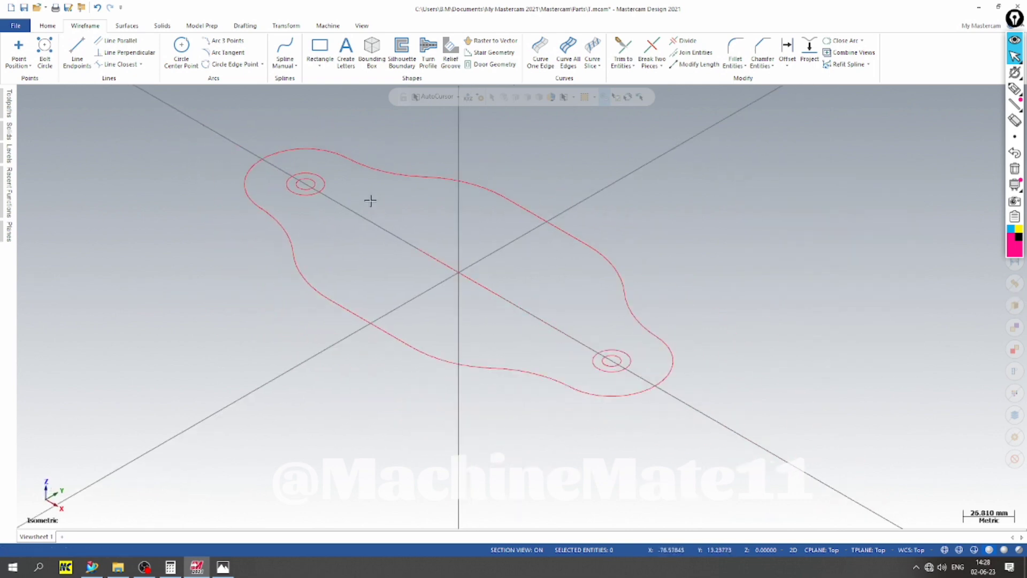
{"action": "left_click", "coordinate": [223, 568]}
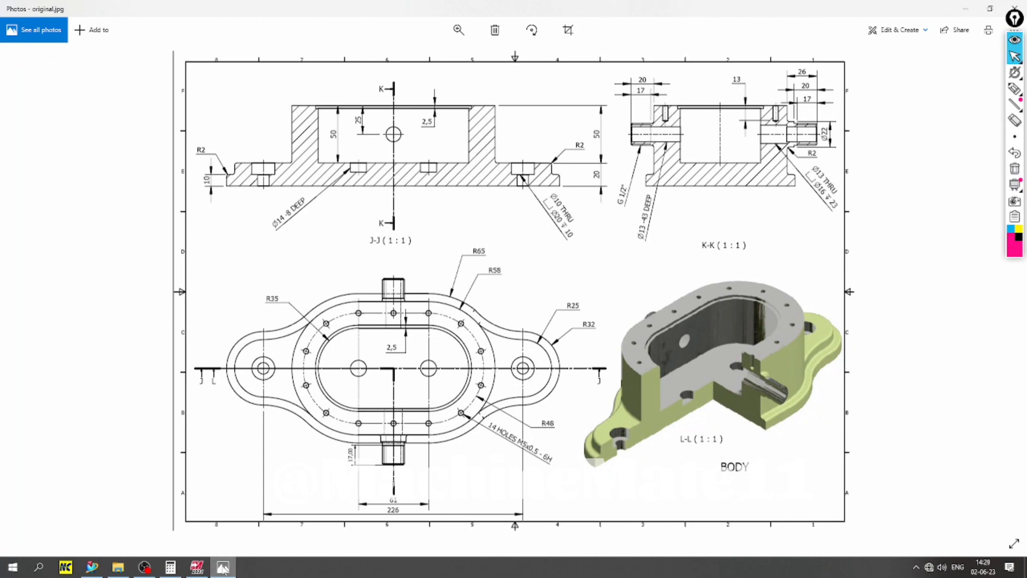
{"action": "left_click", "coordinate": [223, 567]}
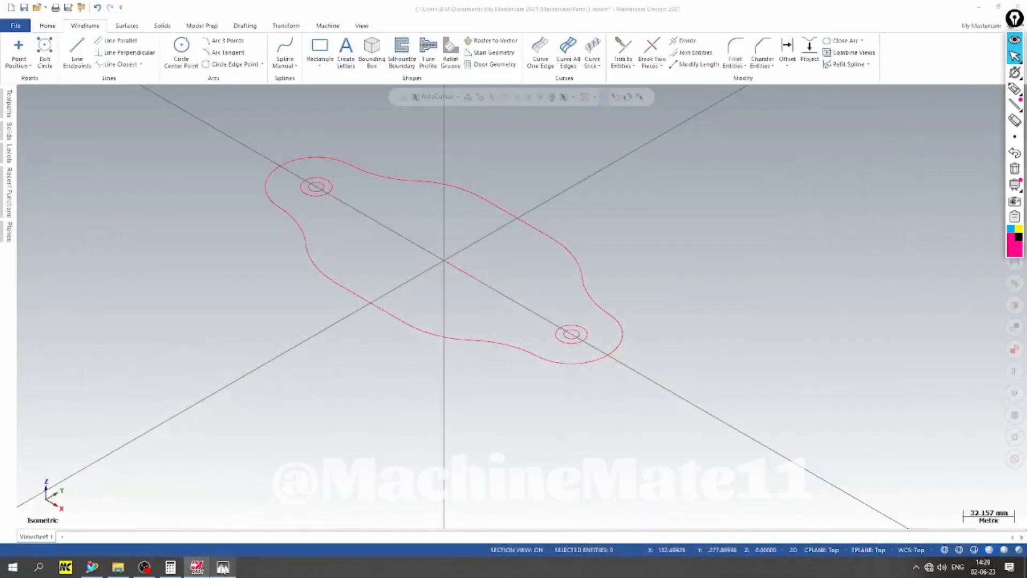
{"action": "scroll", "coordinate": [409, 238], "scroll_direction": "down", "scroll_amount": 1}
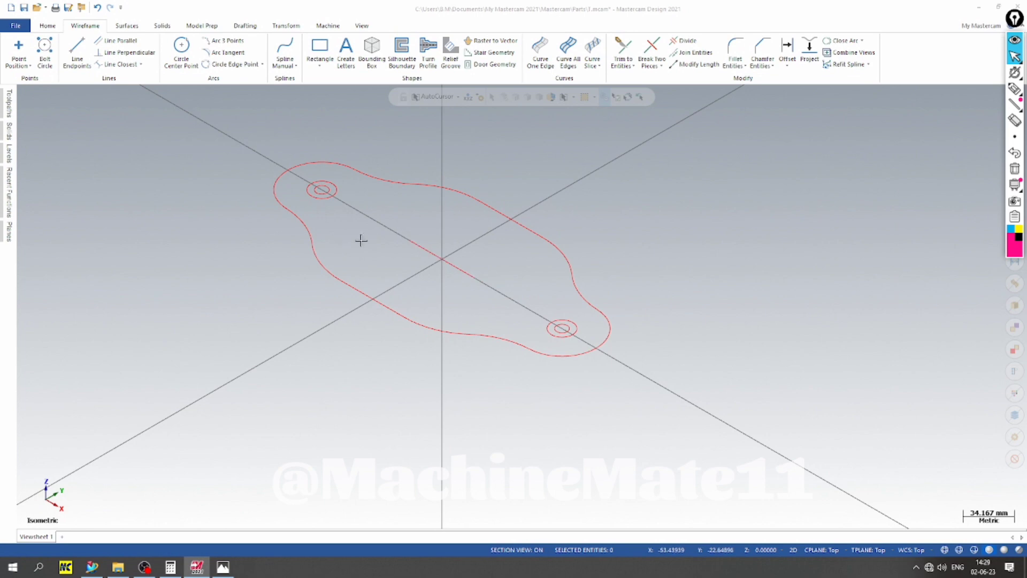
{"action": "scroll", "coordinate": [361, 239], "scroll_direction": "down", "scroll_amount": 1}
{"action": "right_click", "coordinate": [213, 157]}
{"action": "left_click", "coordinate": [246, 211]}
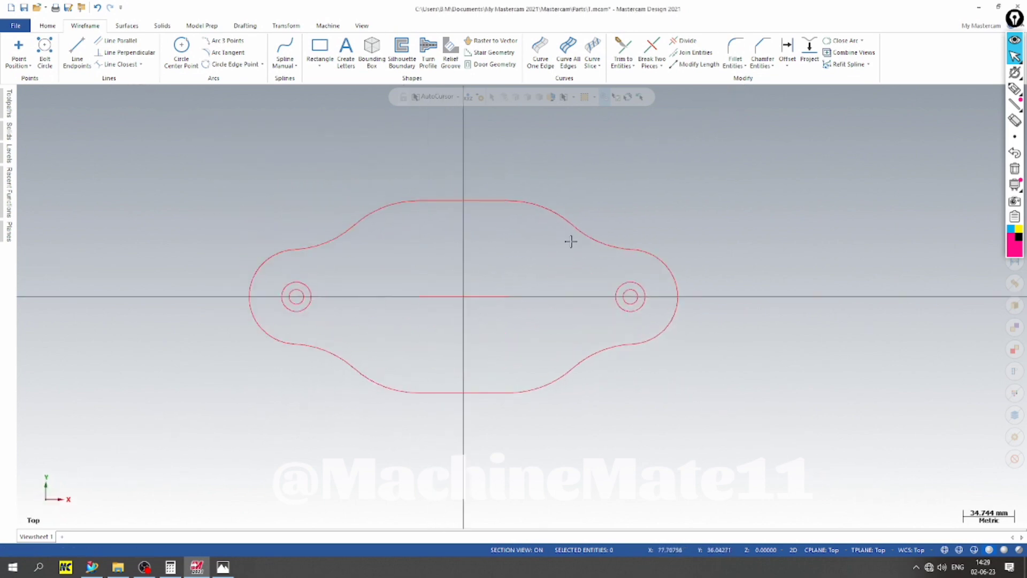
{"action": "scroll", "coordinate": [470, 177], "scroll_direction": "down", "scroll_amount": 2}
{"action": "left_click", "coordinate": [3, 151]}
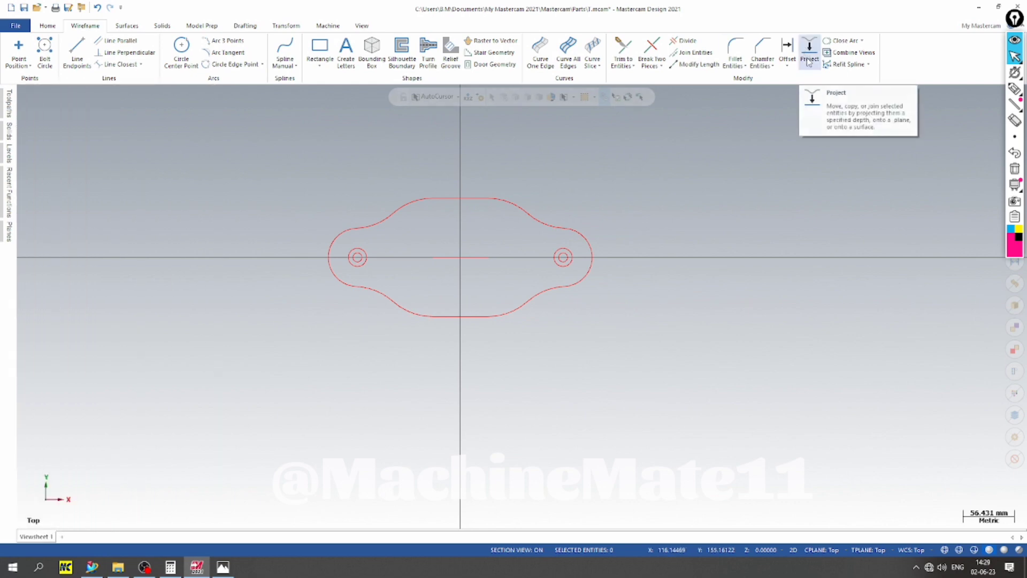
Offset a copy of the closed base outline 7 mm inward and clear the result colours
{"action": "left_click", "coordinate": [787, 65]}
{"action": "left_click", "coordinate": [796, 92]}
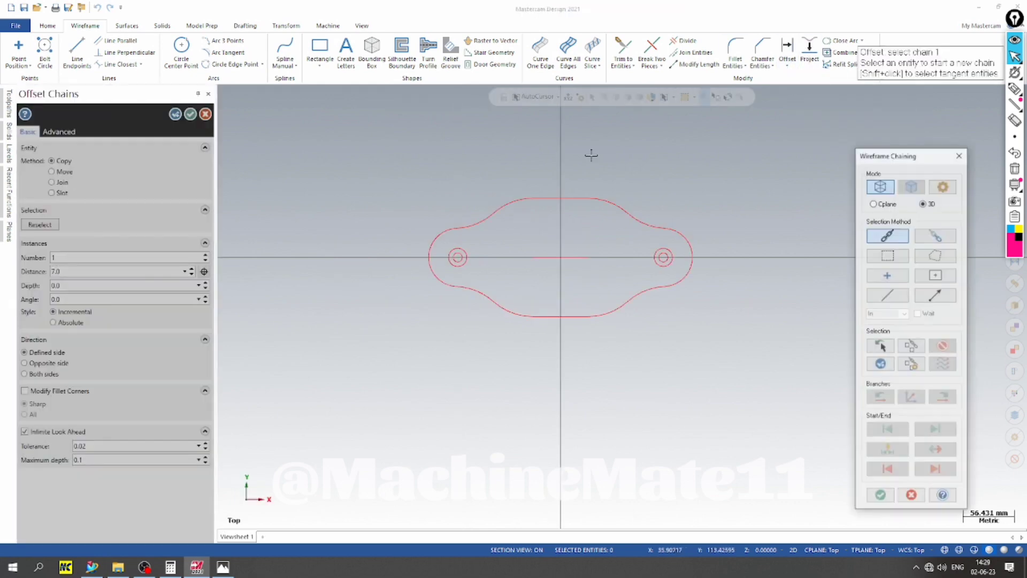
{"action": "left_click", "coordinate": [572, 198]}
{"action": "left_click", "coordinate": [881, 494]}
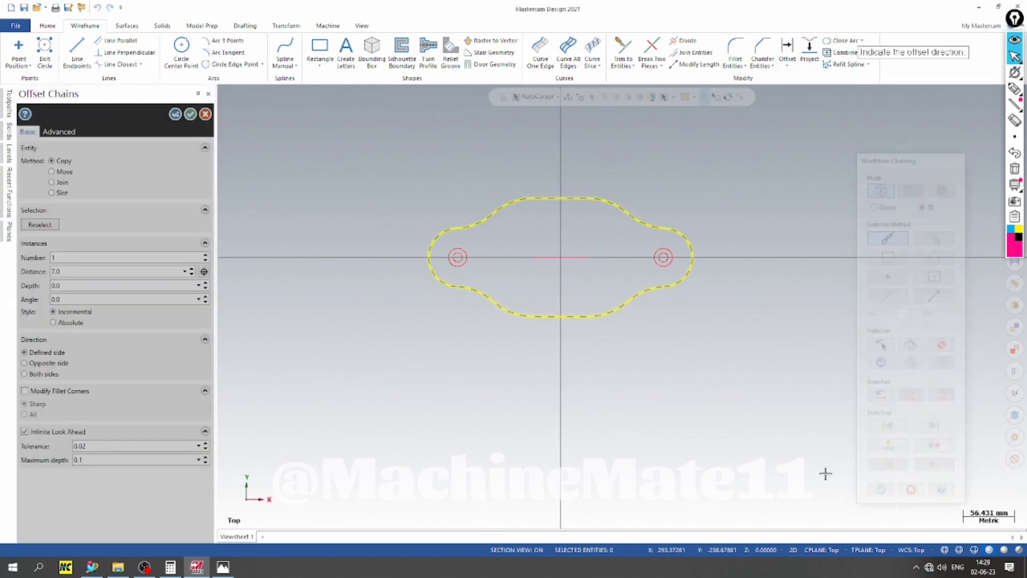
{"action": "left_click", "coordinate": [585, 248]}
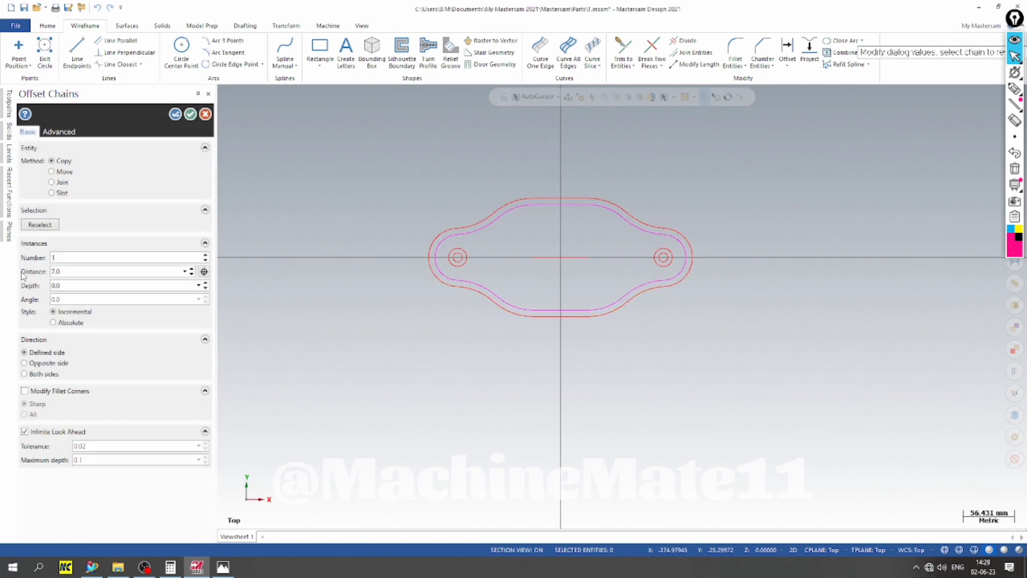
{"action": "left_click", "coordinate": [190, 114]}
{"action": "right_click", "coordinate": [415, 150]}
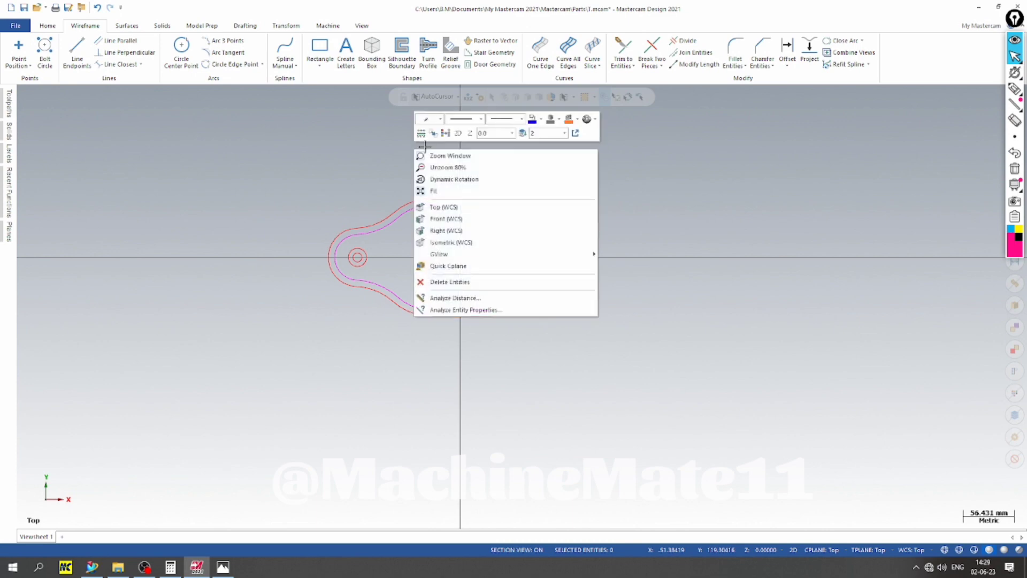
{"action": "left_click", "coordinate": [448, 134]}
Show the isometric view, make level 1 the active level and hide level 2
{"action": "scroll", "coordinate": [345, 189], "scroll_direction": "up", "scroll_amount": 1}
{"action": "right_click", "coordinate": [626, 149]}
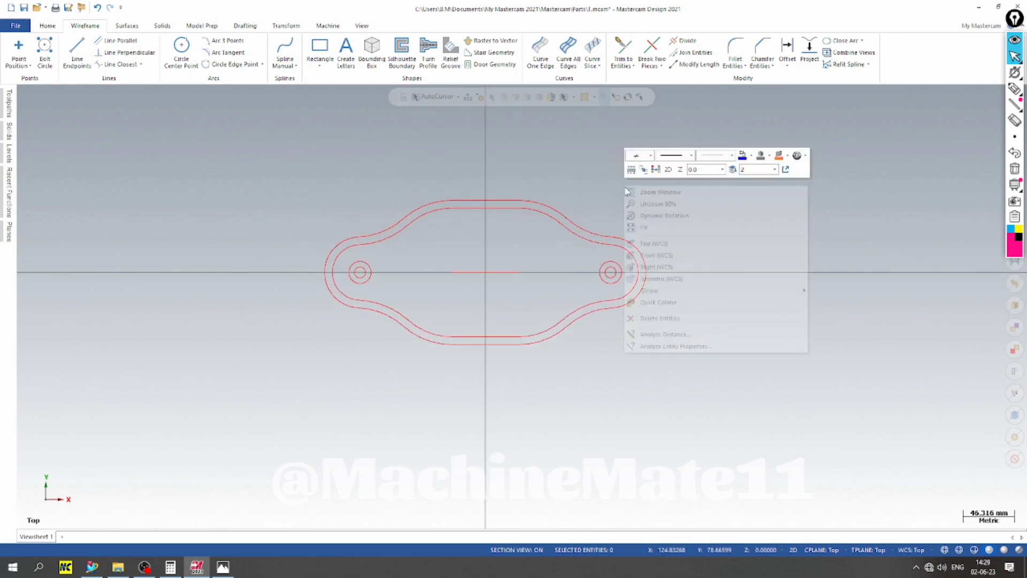
{"action": "left_click", "coordinate": [662, 278]}
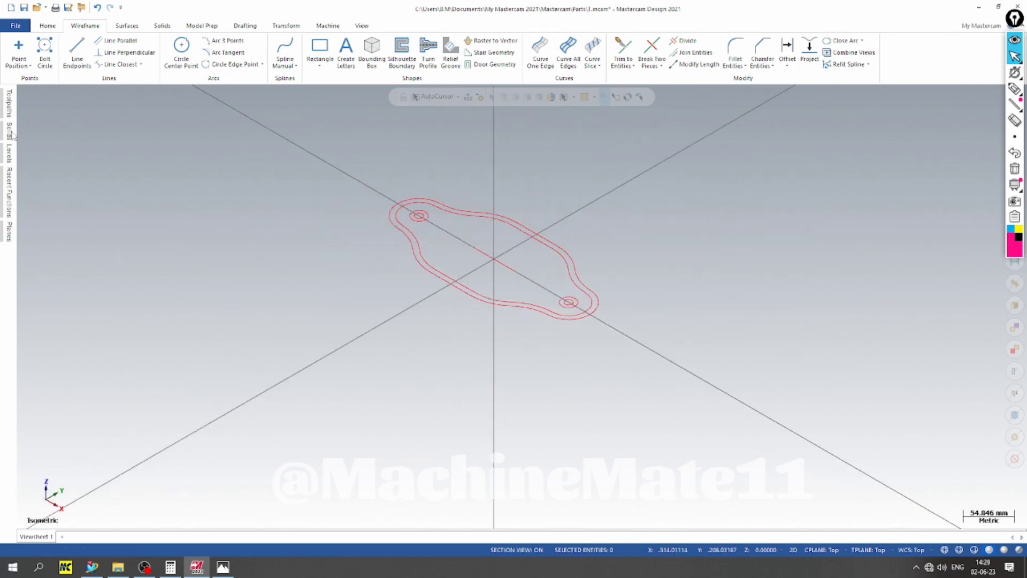
{"action": "left_click", "coordinate": [10, 130]}
{"action": "left_click", "coordinate": [9, 152]}
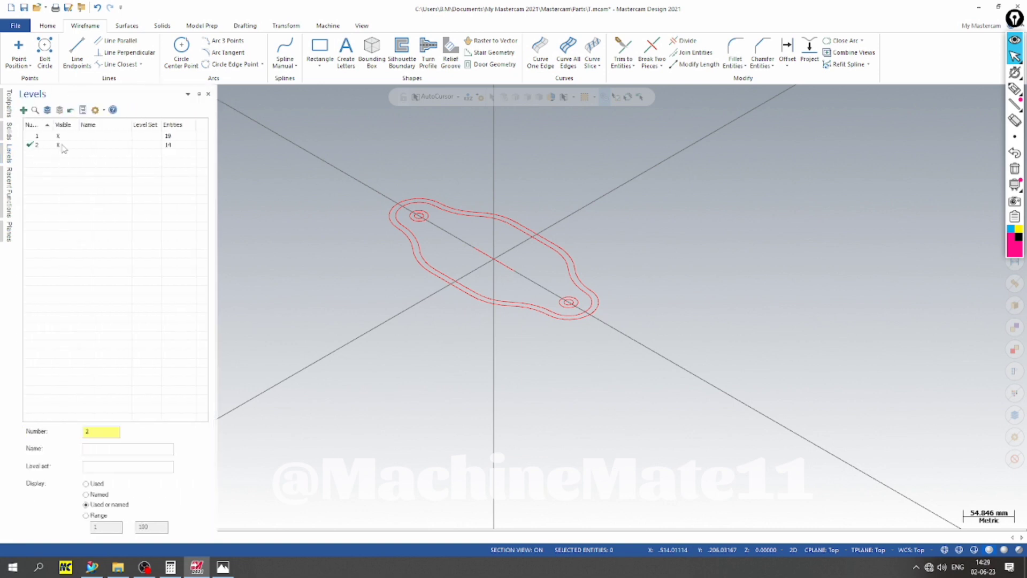
{"action": "left_click", "coordinate": [35, 136]}
{"action": "left_click", "coordinate": [60, 145]}
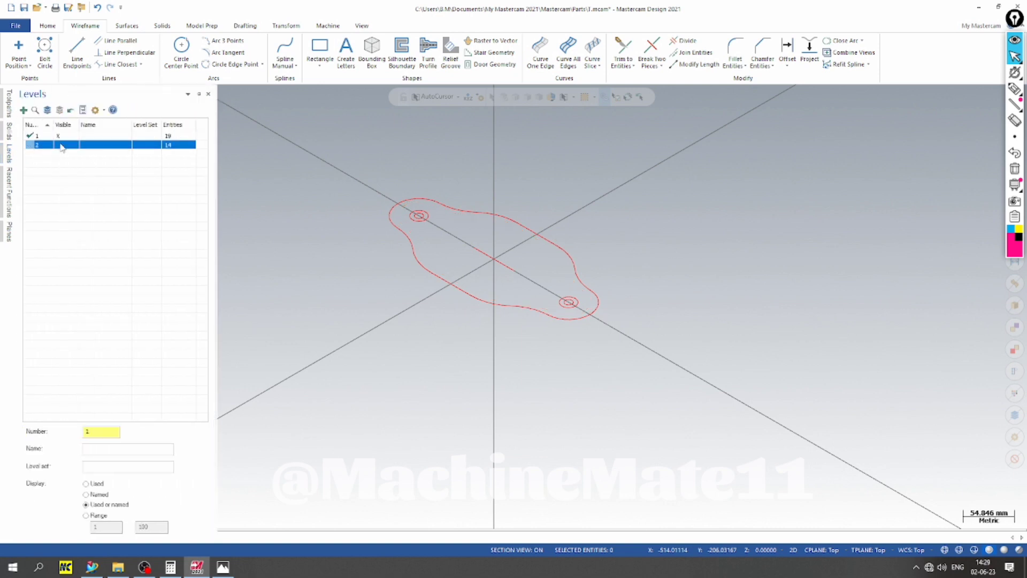
{"action": "left_click", "coordinate": [263, 154]}
Set up a solid extrusion of the outer outline and both small hole circles, 10 mm downward as a new body
{"action": "left_click", "coordinate": [162, 25]}
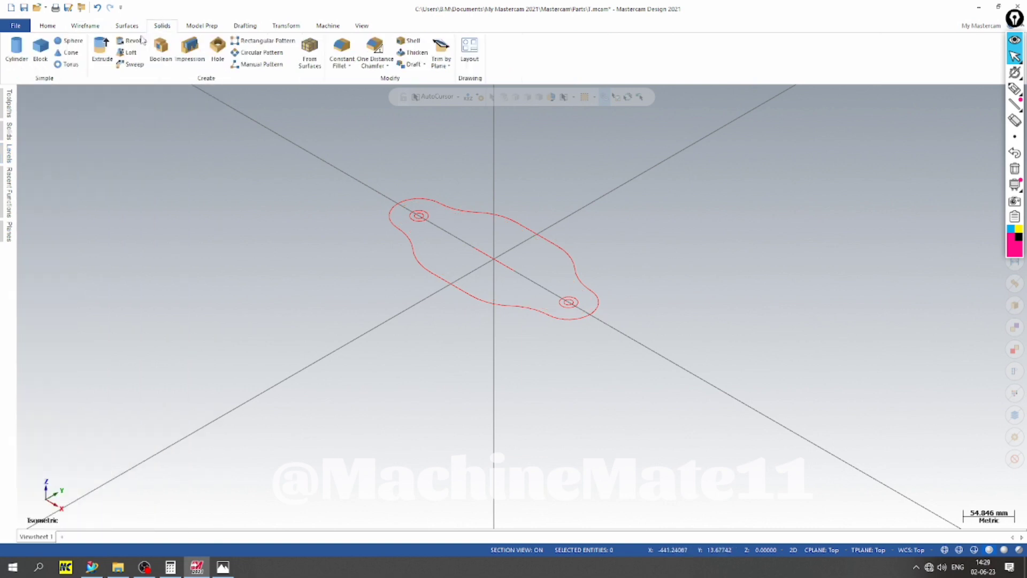
{"action": "left_click", "coordinate": [98, 48]}
{"action": "left_click", "coordinate": [655, 243]}
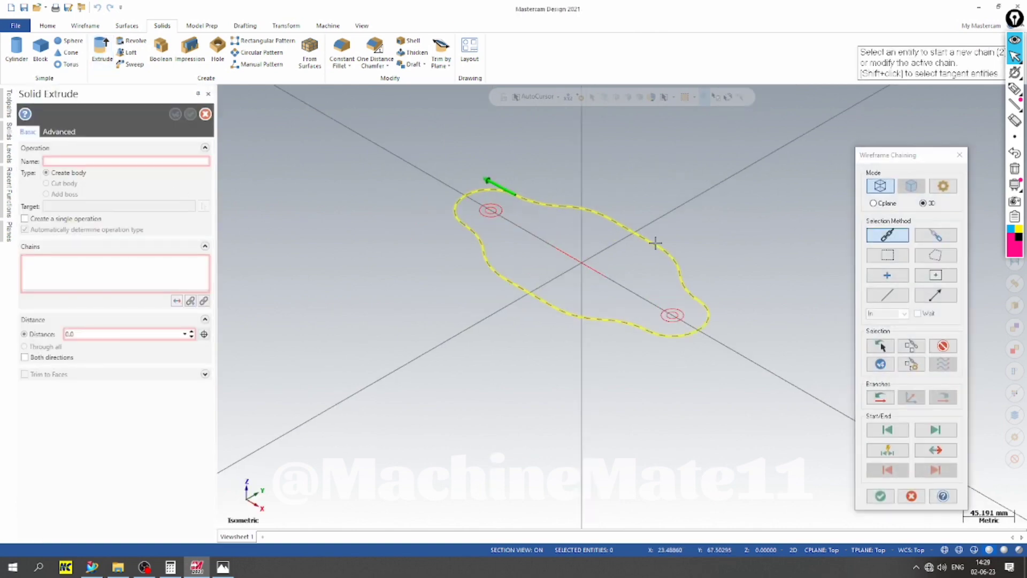
{"action": "scroll", "coordinate": [496, 217], "scroll_direction": "up", "scroll_amount": 3}
{"action": "scroll", "coordinate": [455, 262], "scroll_direction": "down", "scroll_amount": 4}
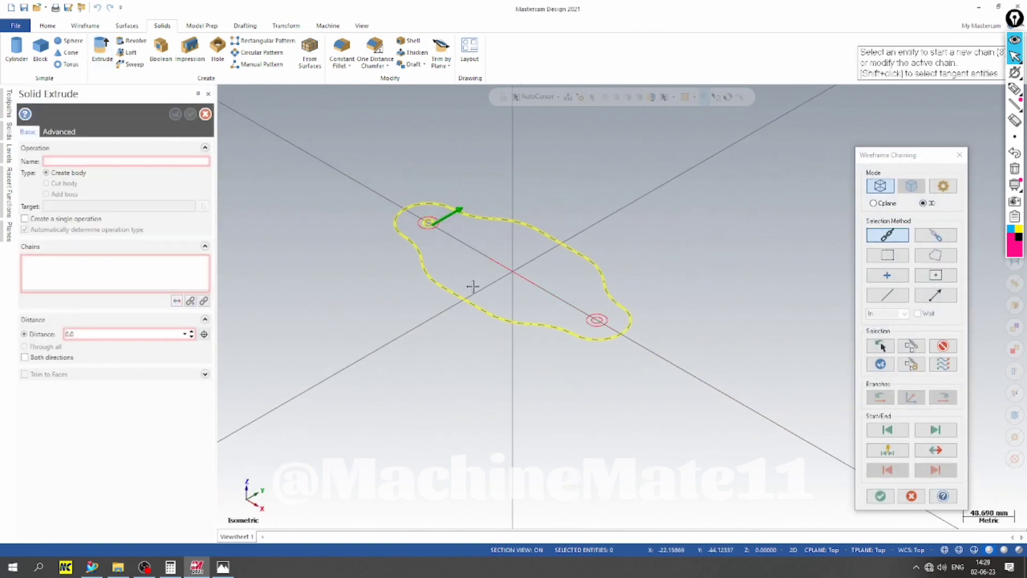
{"action": "scroll", "coordinate": [597, 320], "scroll_direction": "up", "scroll_amount": 3}
{"action": "left_click", "coordinate": [592, 310]}
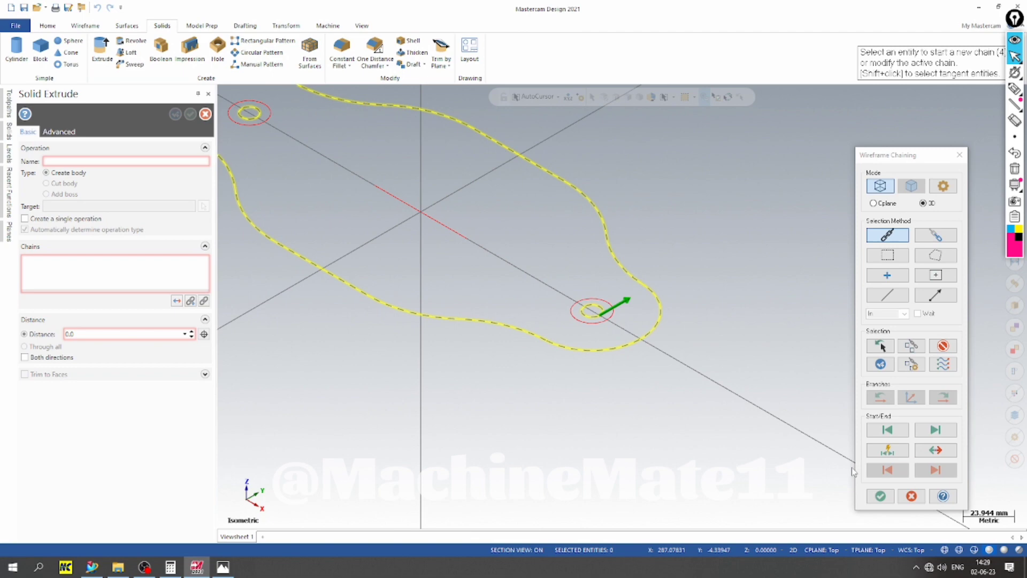
{"action": "left_click", "coordinate": [881, 496]}
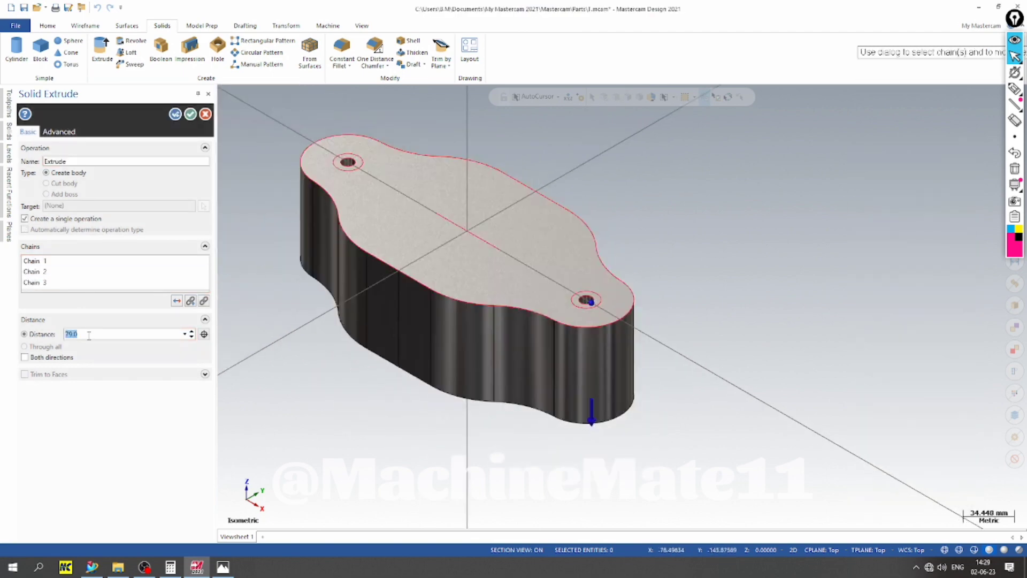
{"action": "key", "text": "Return"}
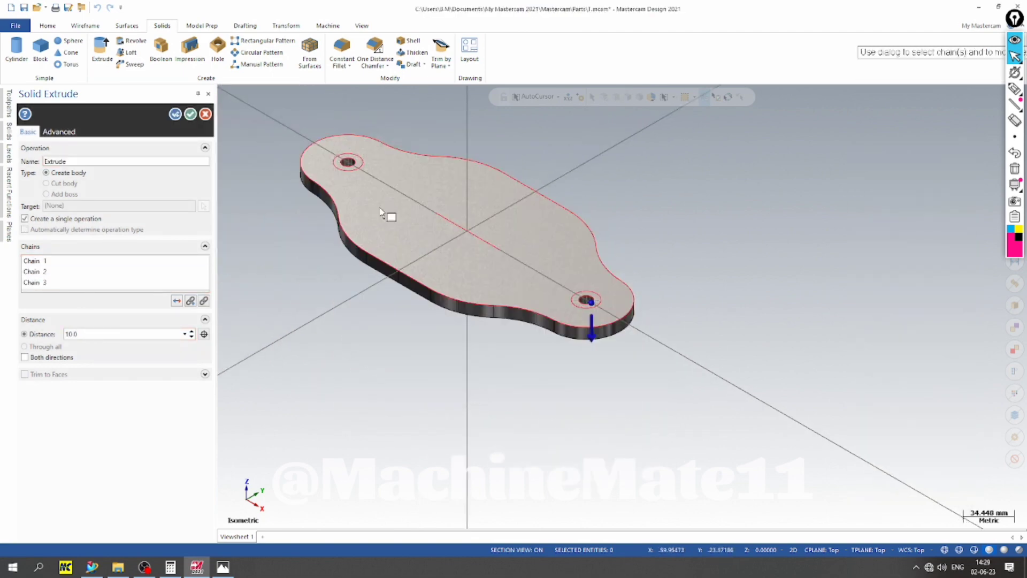
Check the reference drawing, remove both hole circle chains from the extrusion and create the solid base plate
{"action": "scroll", "coordinate": [391, 216], "scroll_direction": "up", "scroll_amount": 4}
{"action": "scroll", "coordinate": [543, 280], "scroll_direction": "down", "scroll_amount": 3}
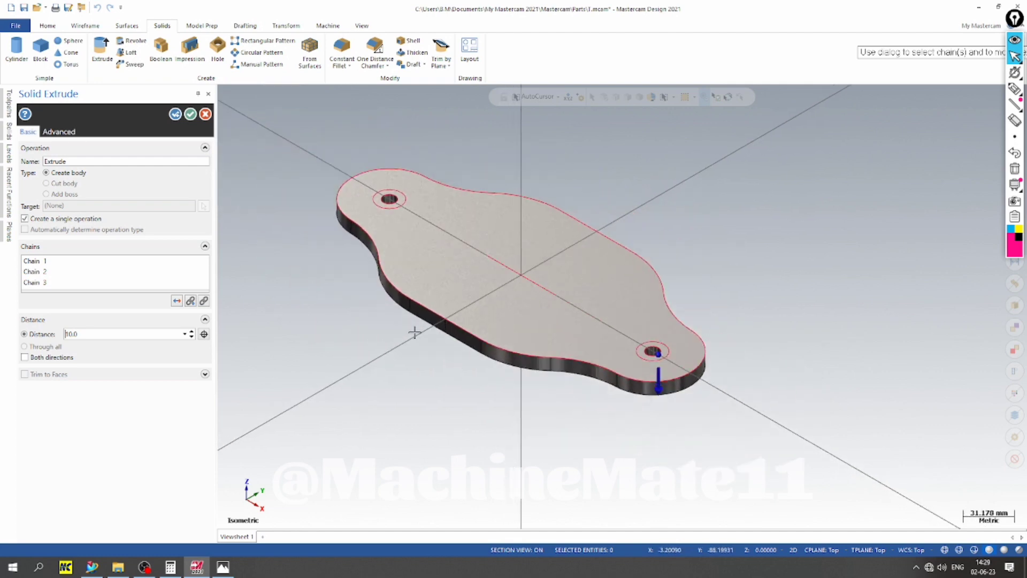
{"action": "left_click", "coordinate": [224, 567]}
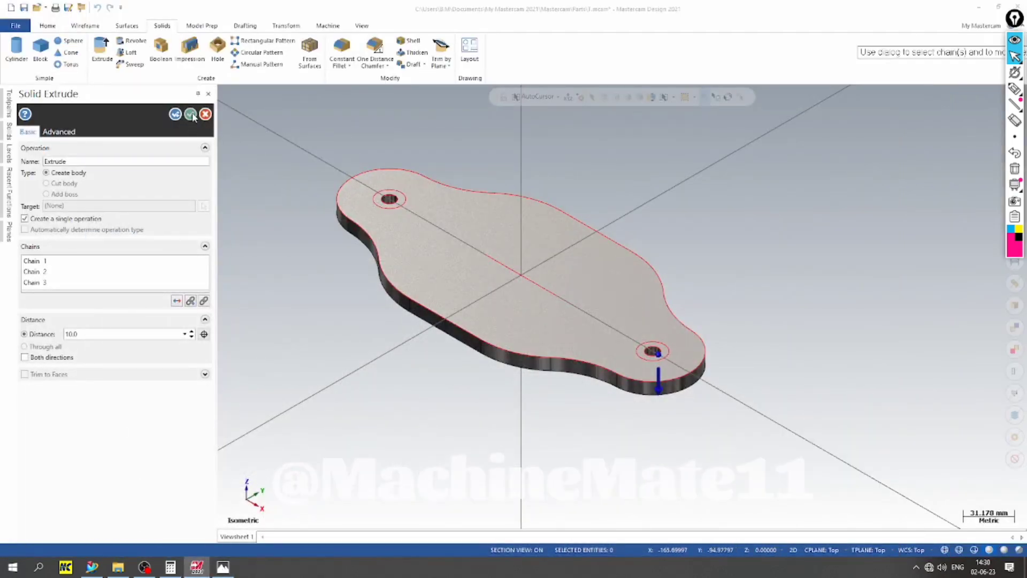
{"action": "left_click", "coordinate": [45, 273]}
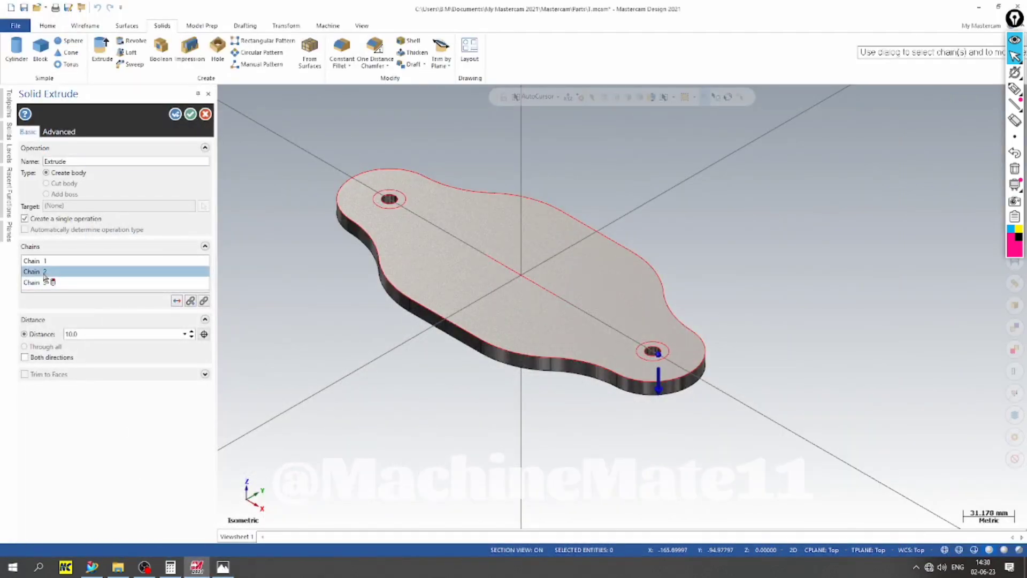
{"action": "left_click", "coordinate": [45, 282]}
{"action": "key", "text": "Delete"}
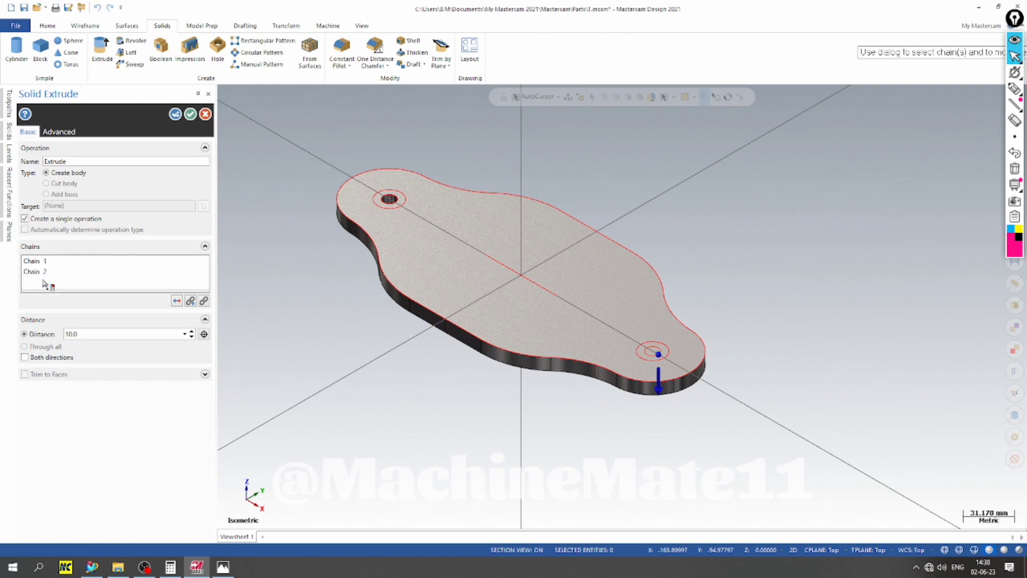
{"action": "key", "text": "Delete"}
{"action": "scroll", "coordinate": [315, 188], "scroll_direction": "up", "scroll_amount": 3}
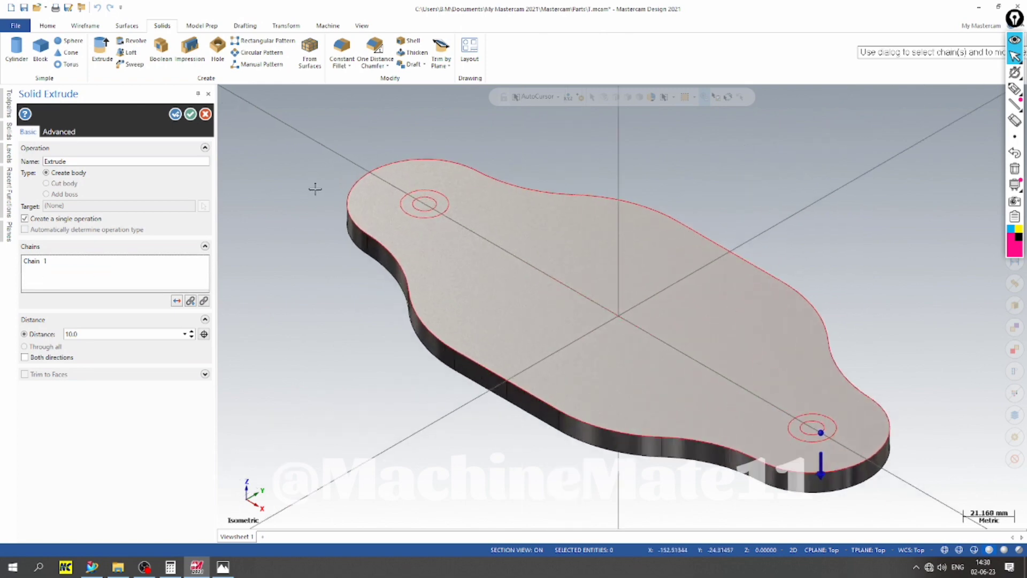
{"action": "left_click", "coordinate": [191, 114]}
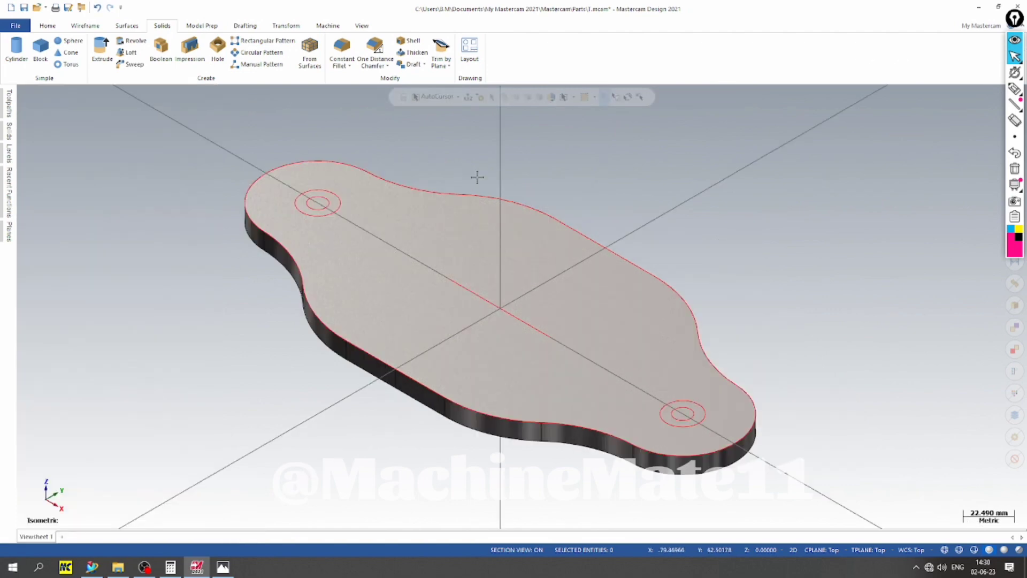
Make level 2 active and visible, keeping level 1 displayed
{"action": "scroll", "coordinate": [232, 188], "scroll_direction": "down", "scroll_amount": 1}
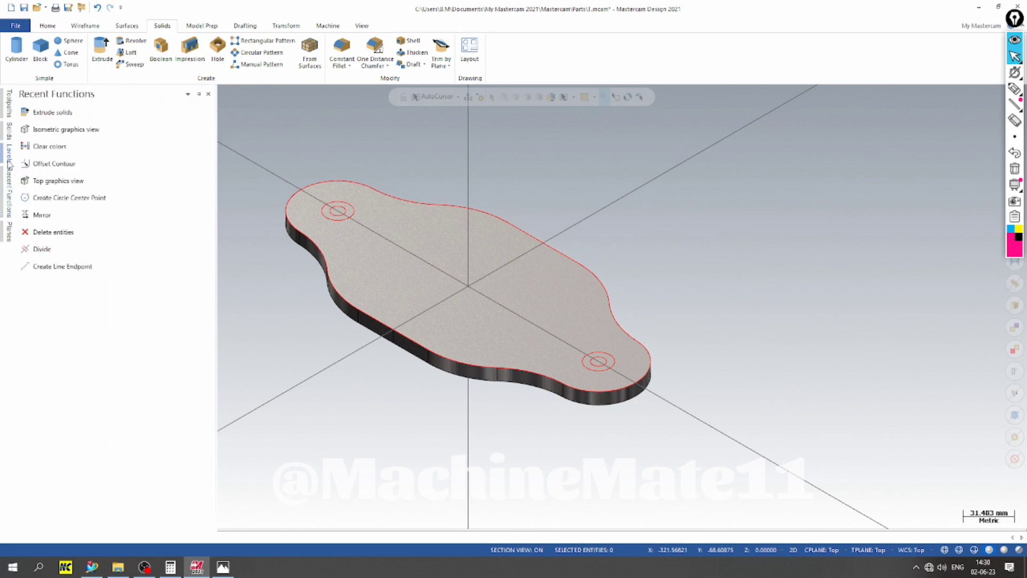
{"action": "mouse_move", "coordinate": [9, 153]}
{"action": "left_click", "coordinate": [58, 145]}
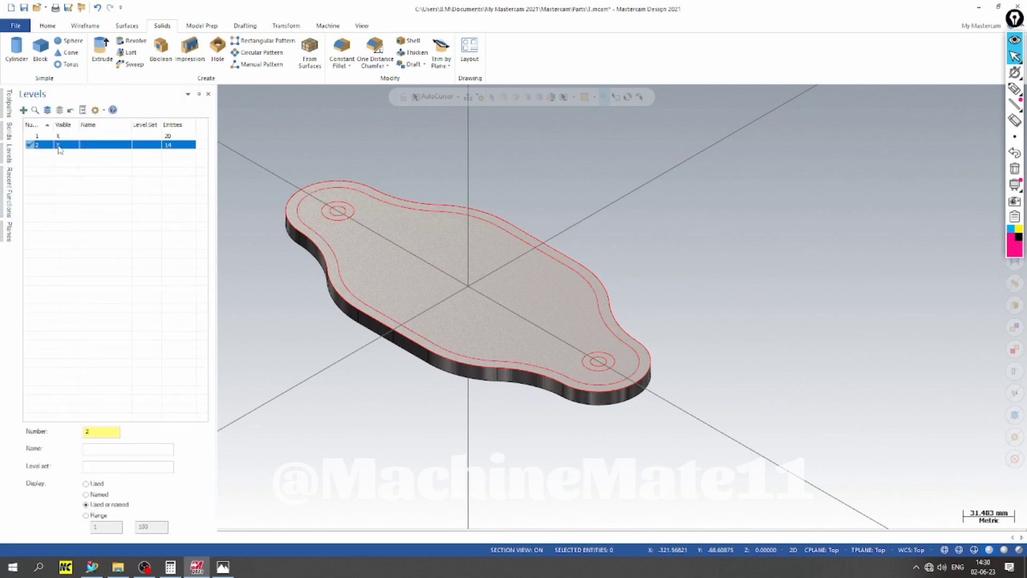
{"action": "left_click", "coordinate": [58, 137]}
{"action": "left_click", "coordinate": [59, 137]}
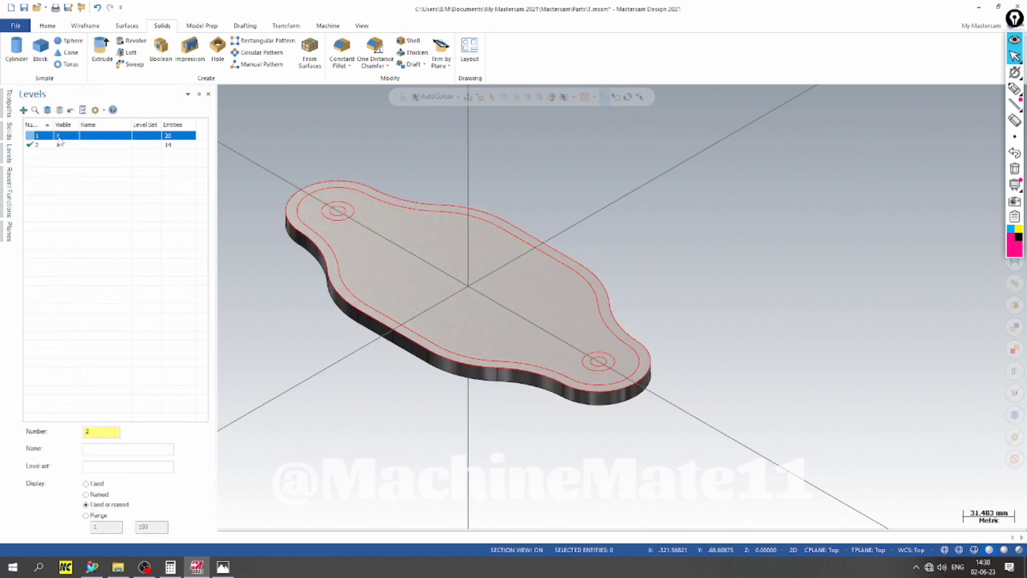
{"action": "scroll", "coordinate": [305, 147], "scroll_direction": "down", "scroll_amount": 1}
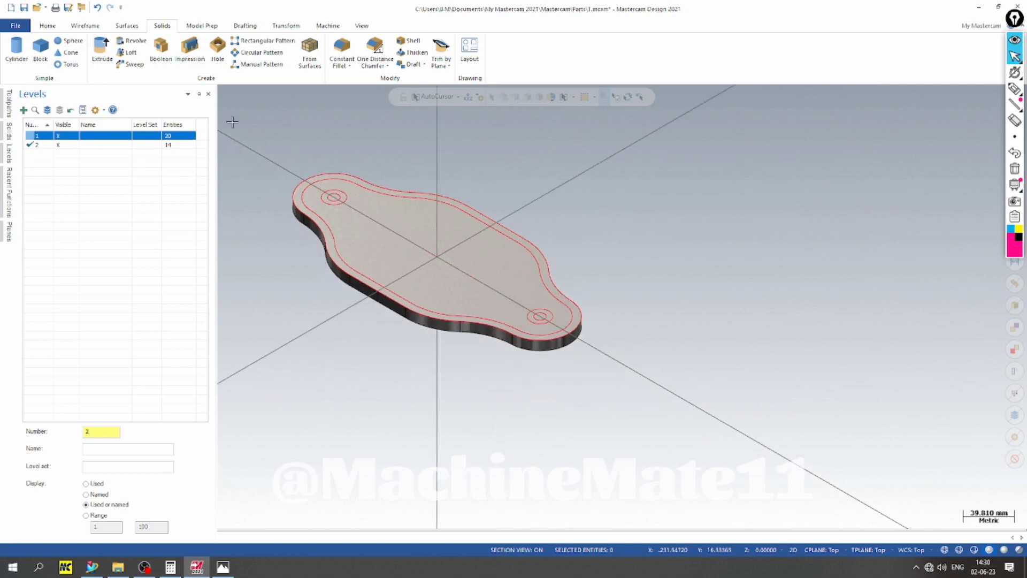
Extrude the inner offset outline 10 mm upward as an added boss on the base plate
{"action": "left_click", "coordinate": [104, 47]}
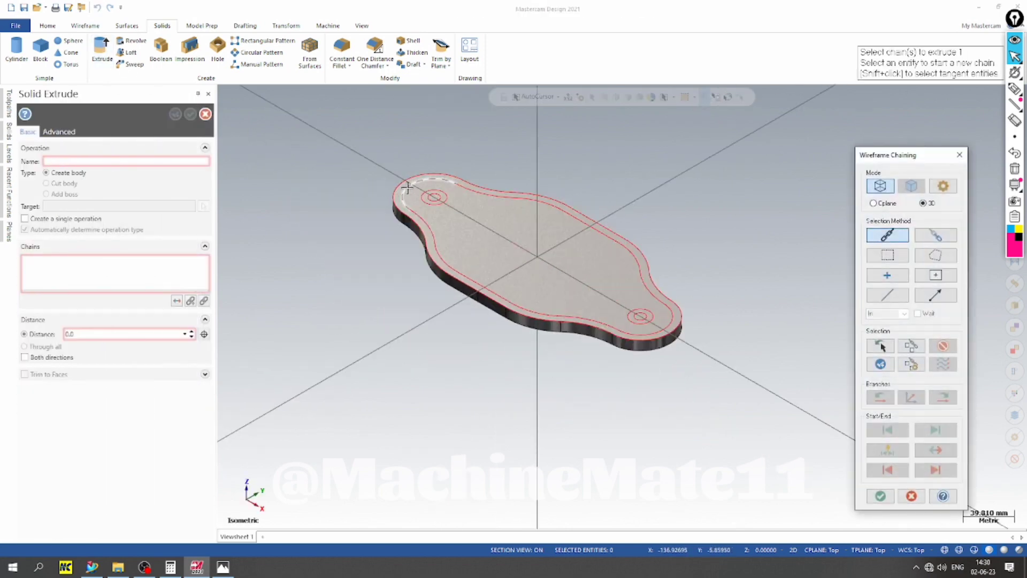
{"action": "left_click", "coordinate": [406, 186]}
{"action": "left_click", "coordinate": [880, 496]}
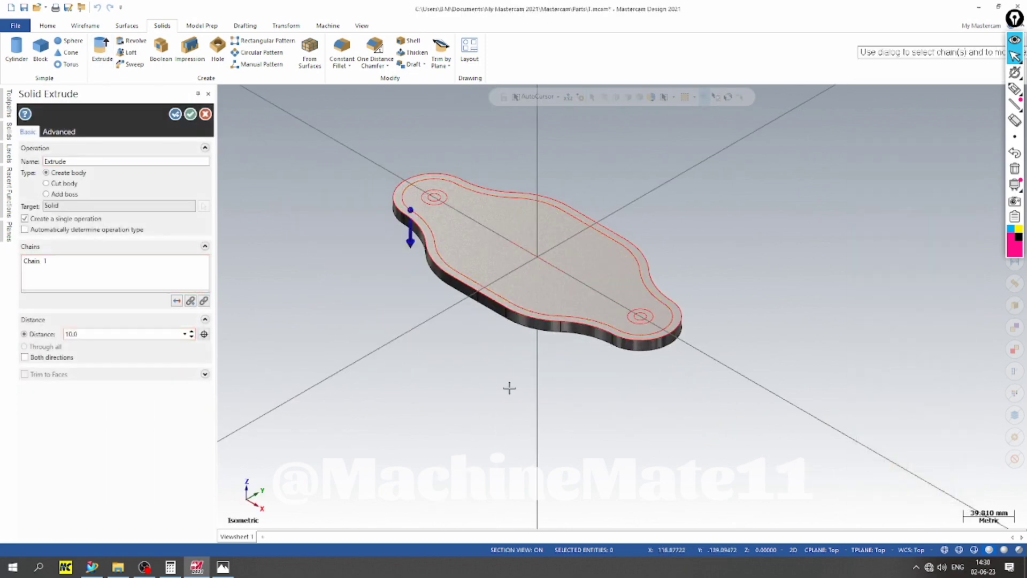
{"action": "left_click", "coordinate": [176, 301]}
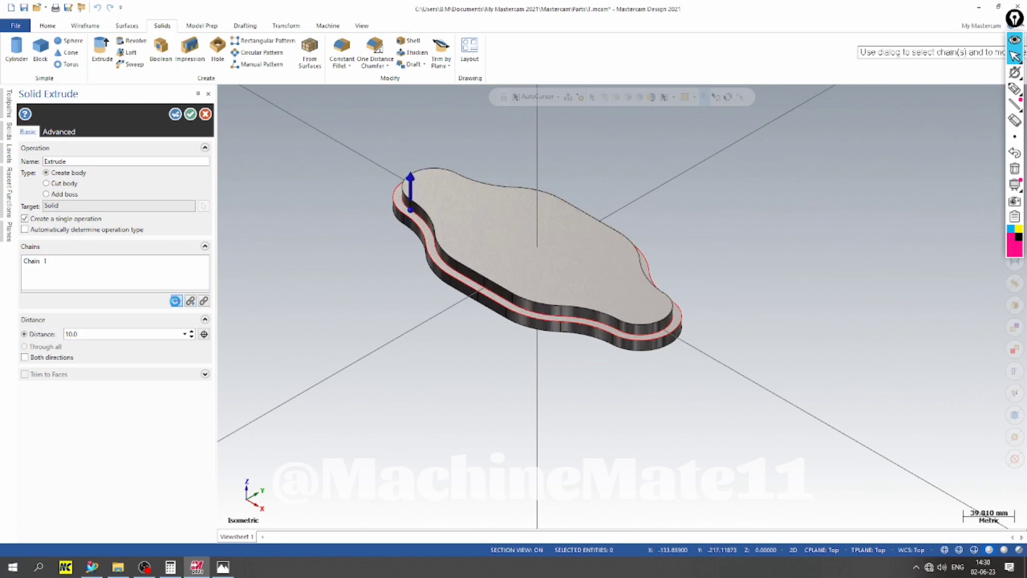
{"action": "left_click", "coordinate": [57, 194]}
{"action": "mouse_move", "coordinate": [309, 218]}
{"action": "middle_mouse_down"}
{"action": "mouse_move", "coordinate": [407, 203]}
{"action": "mouse_move", "coordinate": [284, 339]}
{"action": "mouse_move", "coordinate": [355, 227]}
{"action": "mouse_move", "coordinate": [339, 307]}
{"action": "mouse_move", "coordinate": [356, 207]}
{"action": "mouse_move", "coordinate": [344, 314]}
{"action": "mouse_move", "coordinate": [329, 245]}
{"action": "middle_mouse_up"}
{"action": "scroll", "coordinate": [349, 209], "scroll_direction": "up", "scroll_amount": 3}
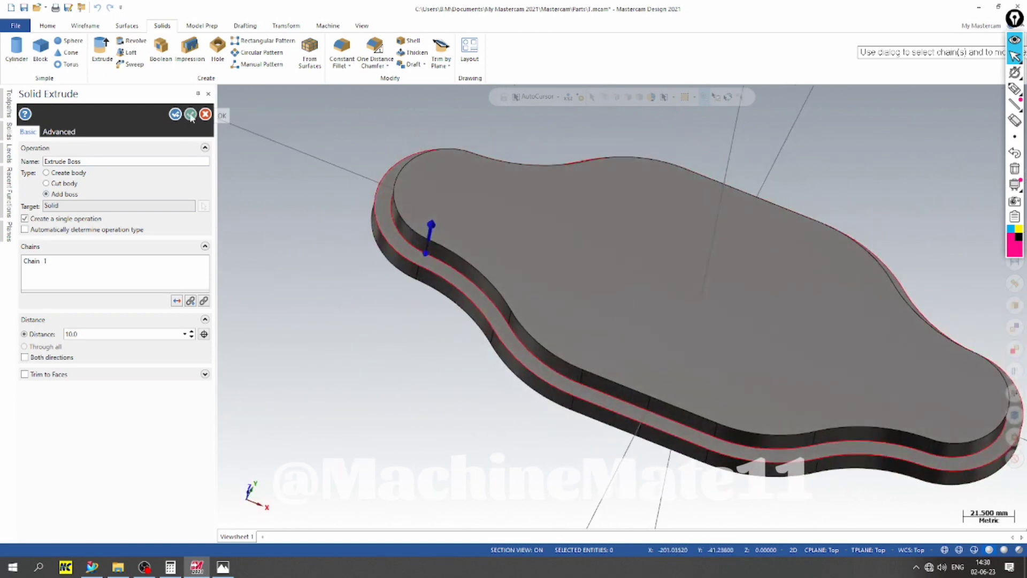
{"action": "left_click", "coordinate": [192, 116]}
{"action": "scroll", "coordinate": [270, 192], "scroll_direction": "down", "scroll_amount": 3}
{"action": "middle_click_drag", "start_coordinate": [267, 197], "coordinate": [190, 303]}
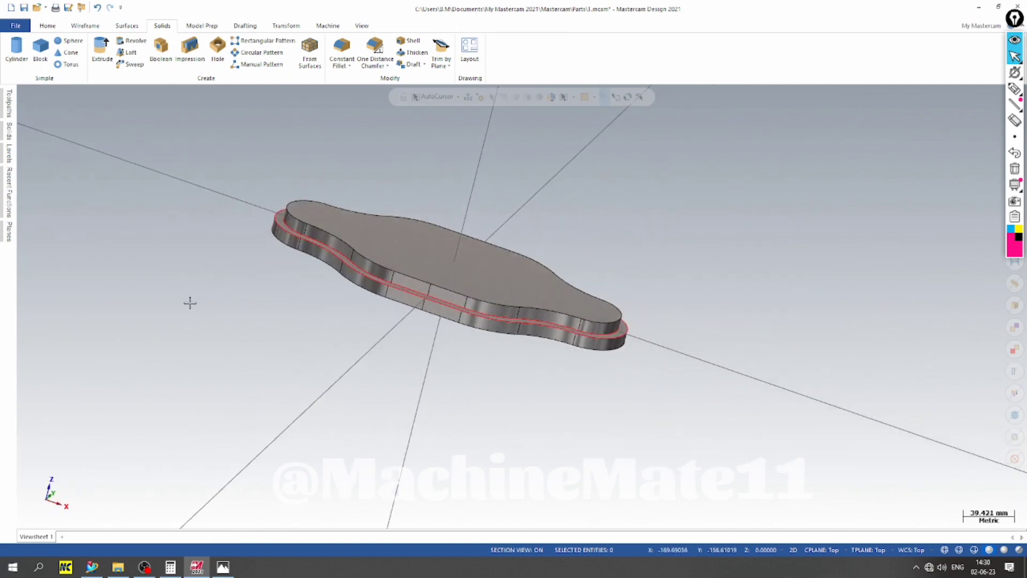
Extrude both small inner hole circles as a body cut, 10 mm in both directions through the base and boss
{"action": "left_click", "coordinate": [945, 551]}
{"action": "mouse_move", "coordinate": [387, 333]}
{"action": "middle_mouse_down"}
{"action": "mouse_move", "coordinate": [369, 358]}
{"action": "mouse_move", "coordinate": [250, 264]}
{"action": "middle_mouse_up"}
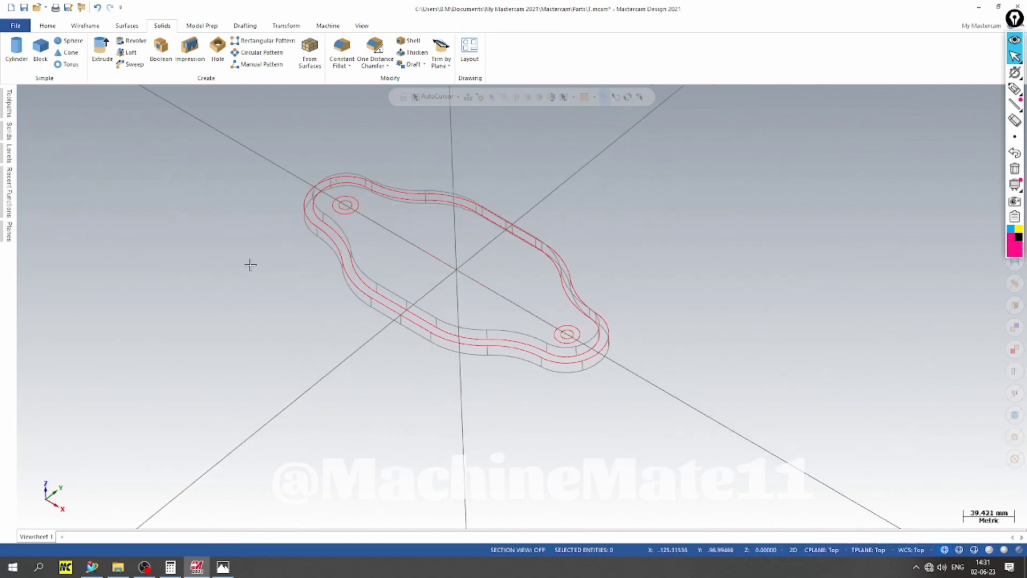
{"action": "scroll", "coordinate": [250, 264], "scroll_direction": "up", "scroll_amount": 2}
{"action": "left_click", "coordinate": [102, 49]}
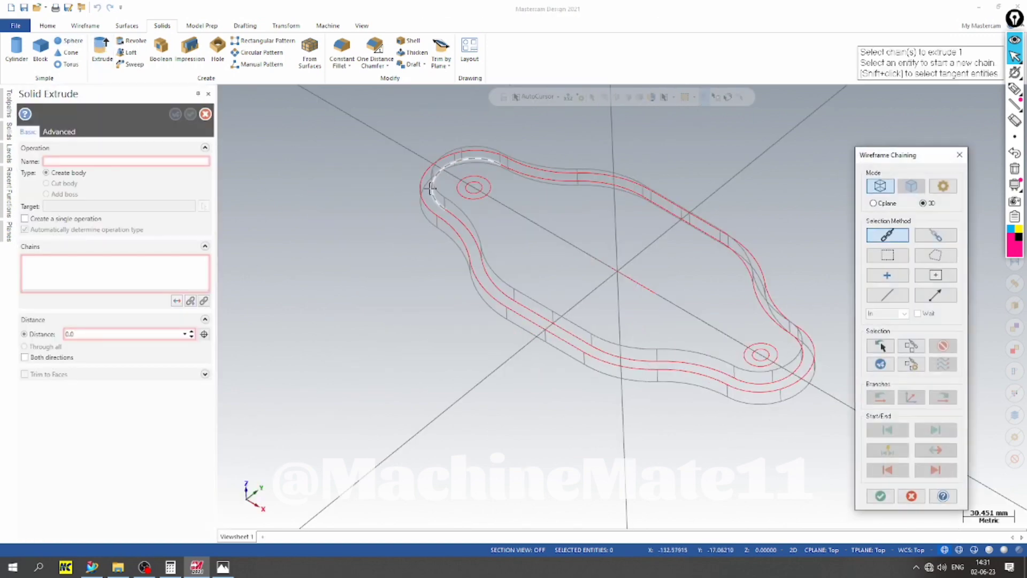
{"action": "left_click", "coordinate": [473, 187]}
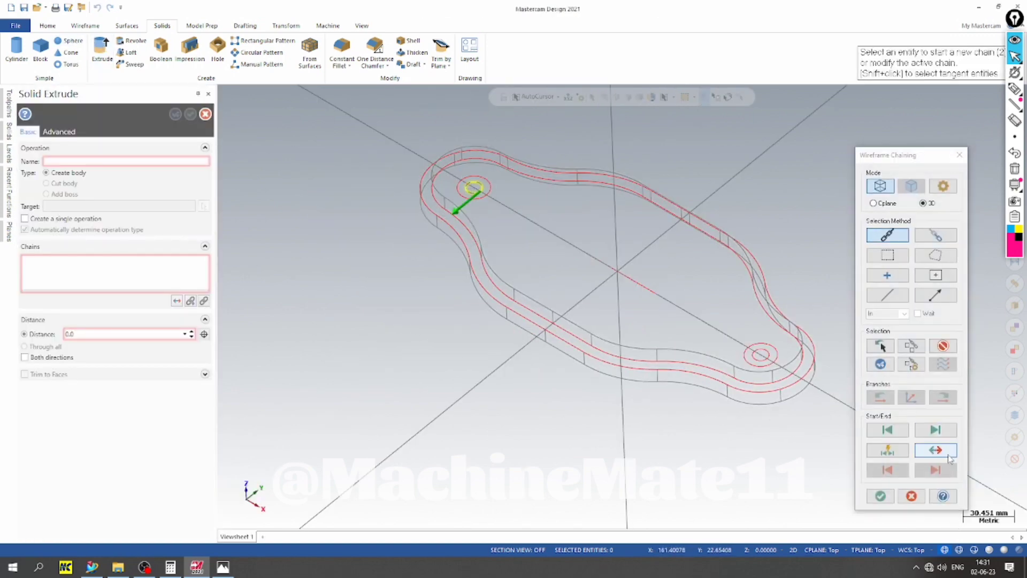
{"action": "left_click", "coordinate": [912, 348]}
{"action": "left_click", "coordinate": [880, 496]}
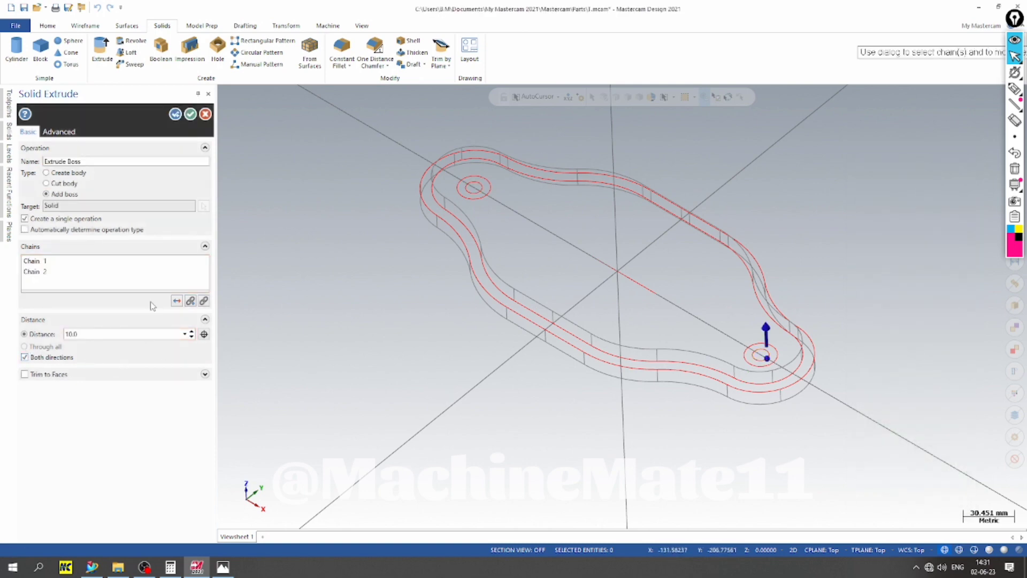
{"action": "left_click", "coordinate": [63, 183]}
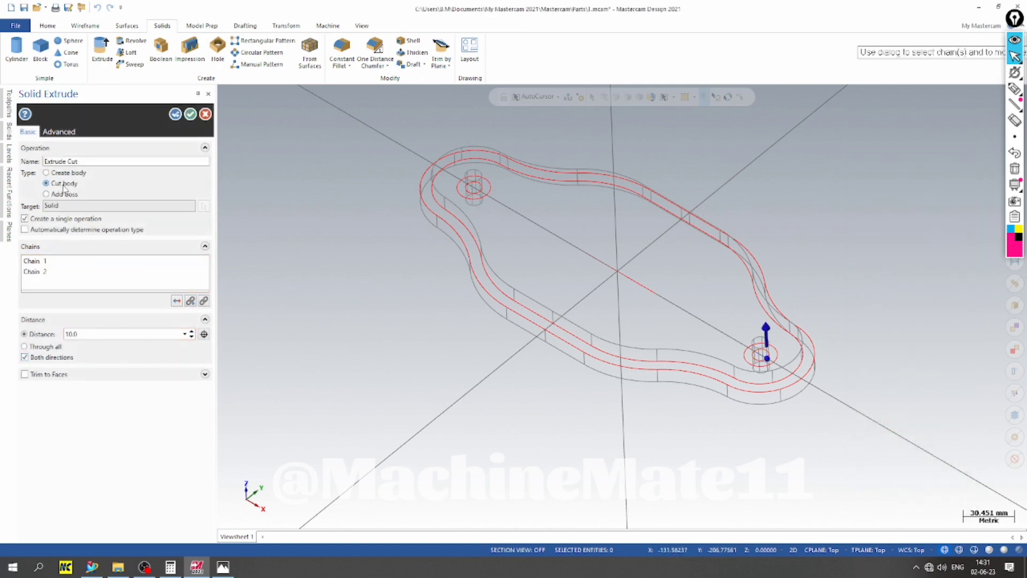
{"action": "left_click", "coordinate": [990, 550]}
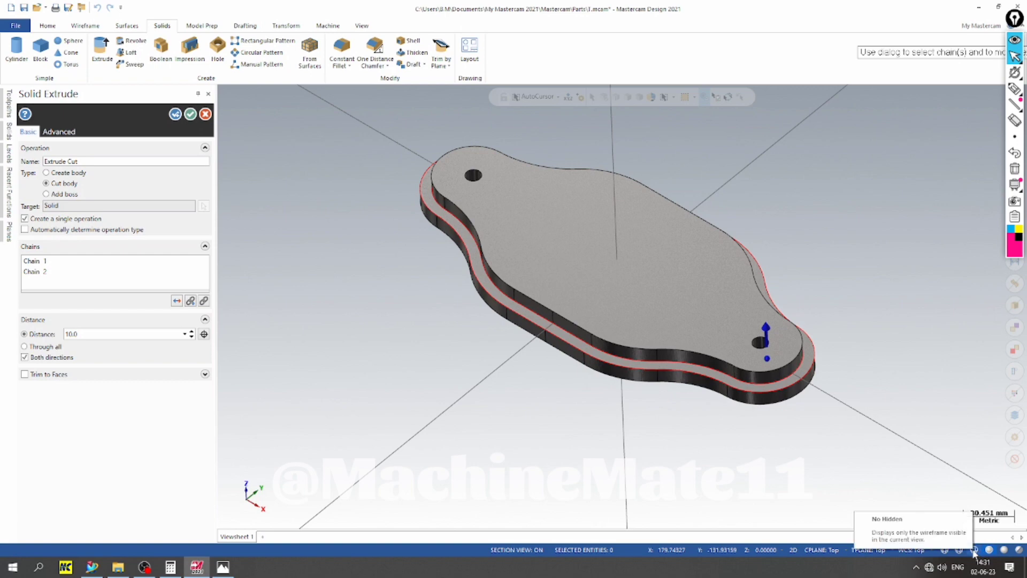
{"action": "scroll", "coordinate": [733, 373], "scroll_direction": "up", "scroll_amount": 3}
{"action": "scroll", "coordinate": [649, 312], "scroll_direction": "up", "scroll_amount": 1}
{"action": "scroll", "coordinate": [642, 343], "scroll_direction": "down", "scroll_amount": 5}
{"action": "mouse_move", "coordinate": [532, 397]}
{"action": "middle_mouse_down"}
{"action": "mouse_move", "coordinate": [568, 277]}
{"action": "mouse_move", "coordinate": [555, 237]}
{"action": "mouse_move", "coordinate": [512, 392]}
{"action": "middle_mouse_up"}
{"action": "scroll", "coordinate": [467, 235], "scroll_direction": "up", "scroll_amount": 2}
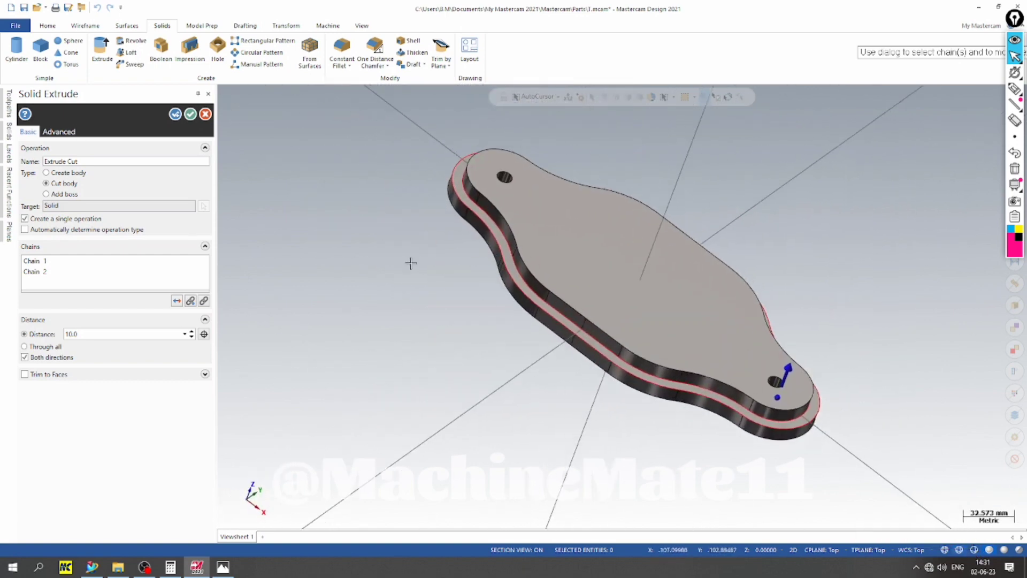
{"action": "scroll", "coordinate": [411, 263], "scroll_direction": "down", "scroll_amount": 2}
{"action": "left_click", "coordinate": [175, 114]}
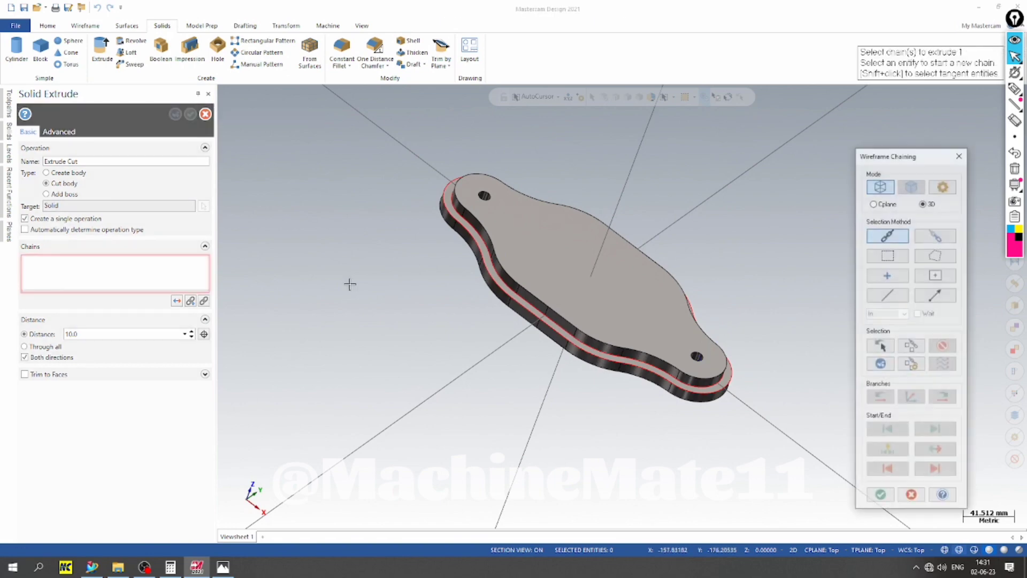
Cut the two larger hole circles 10 mm upward only, as counterbores around the small holes
{"action": "left_click", "coordinate": [944, 550]}
{"action": "scroll", "coordinate": [459, 212], "scroll_direction": "up", "scroll_amount": 3}
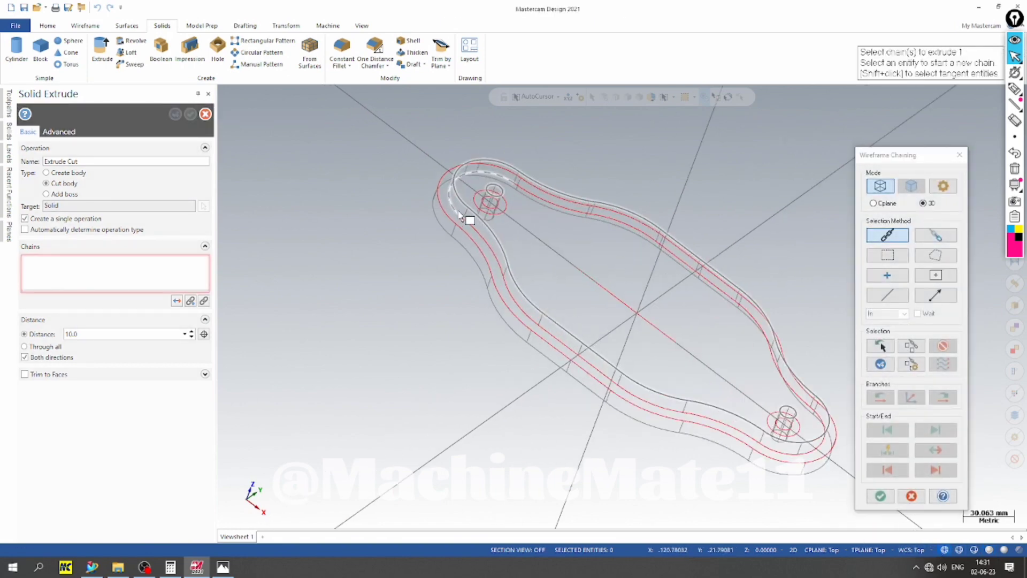
{"action": "left_click", "coordinate": [507, 205]}
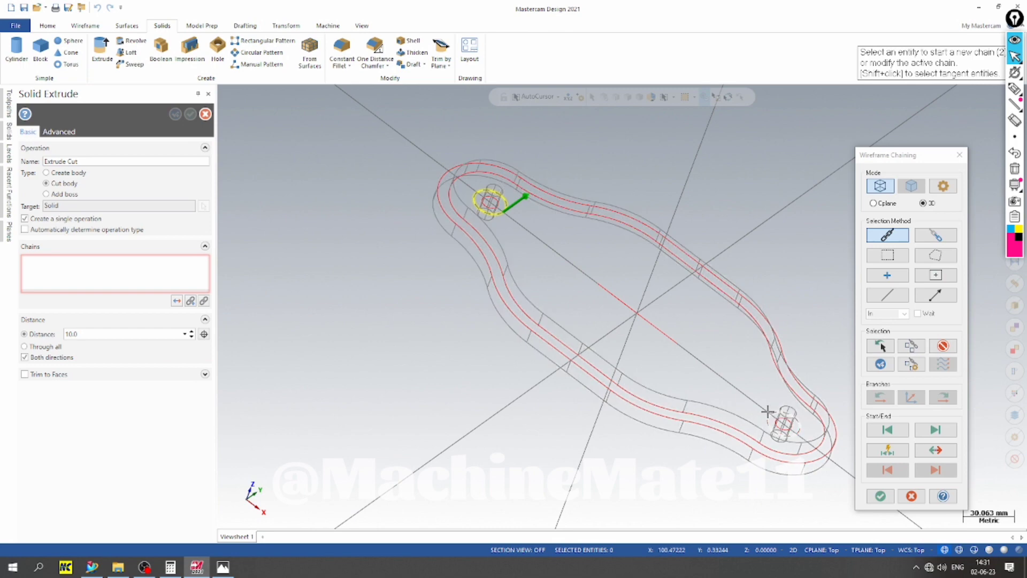
{"action": "left_click", "coordinate": [798, 423]}
{"action": "left_click", "coordinate": [881, 496]}
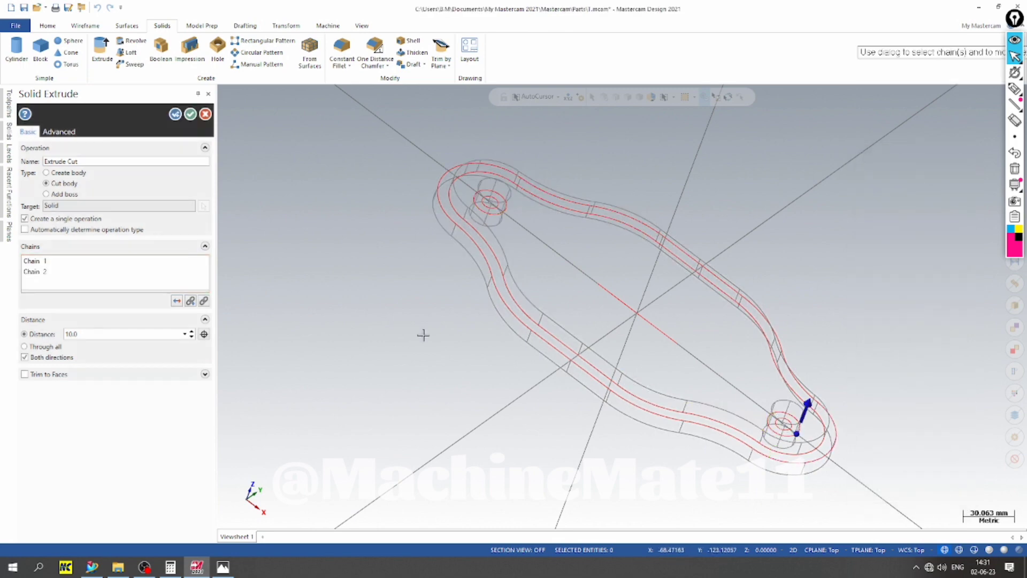
{"action": "left_click", "coordinate": [54, 360]}
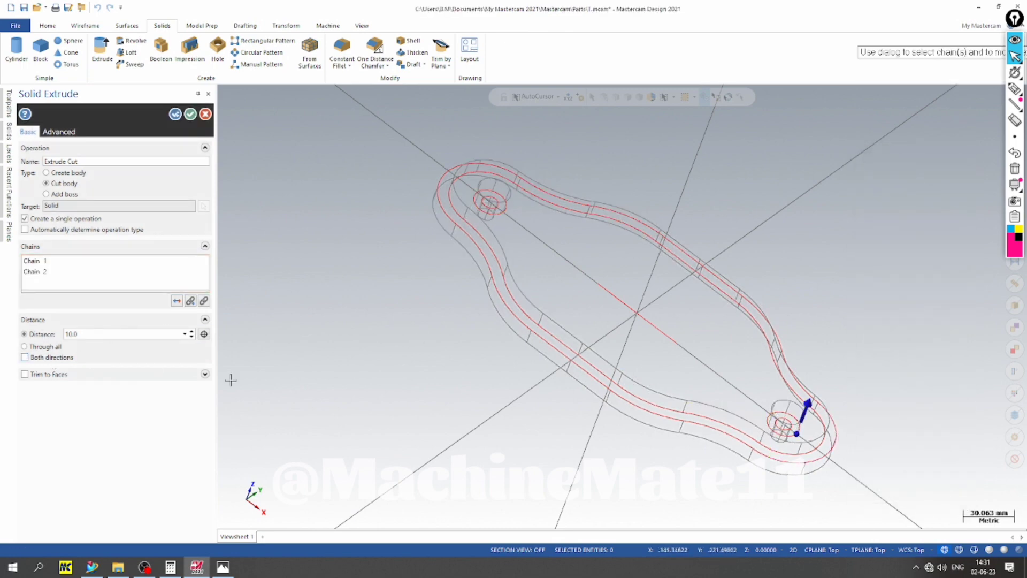
{"action": "left_click", "coordinate": [1004, 550]}
{"action": "scroll", "coordinate": [707, 297], "scroll_direction": "up", "scroll_amount": 2}
{"action": "scroll", "coordinate": [570, 204], "scroll_direction": "down", "scroll_amount": 3}
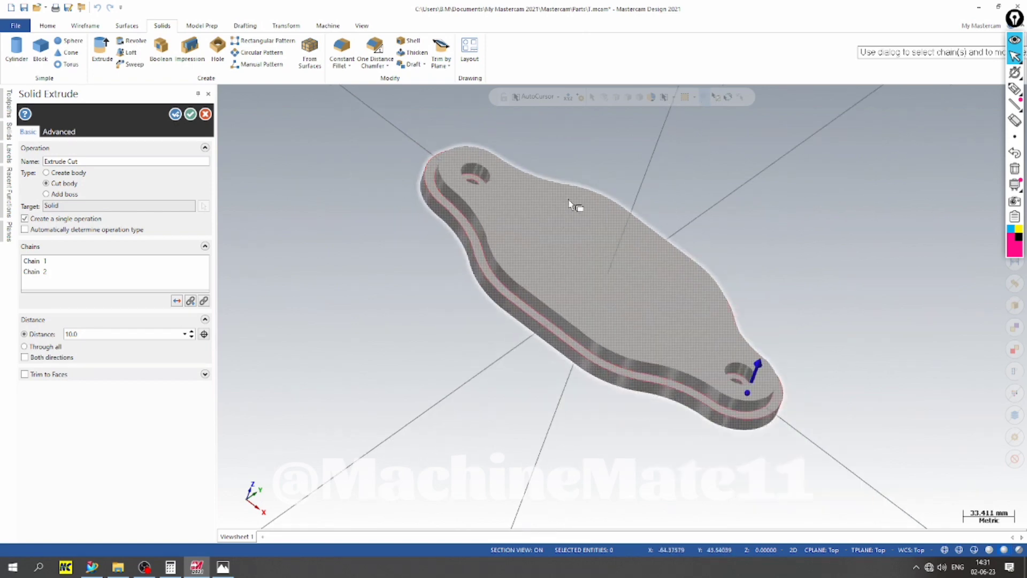
{"action": "mouse_move", "coordinate": [575, 206]}
{"action": "middle_mouse_down"}
{"action": "mouse_move", "coordinate": [363, 321]}
{"action": "mouse_move", "coordinate": [438, 239]}
{"action": "mouse_move", "coordinate": [408, 262]}
{"action": "middle_mouse_up"}
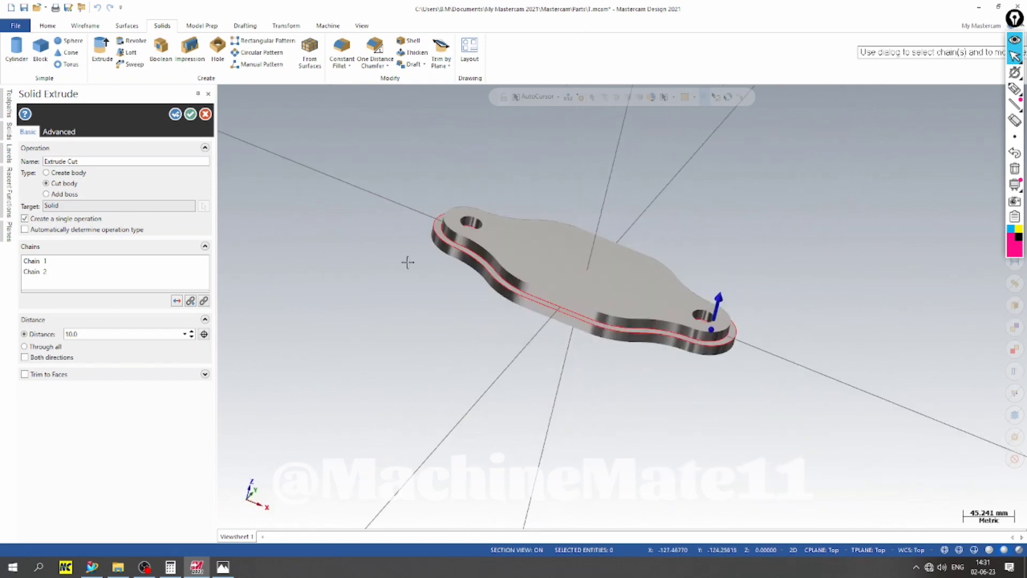
{"action": "scroll", "coordinate": [458, 192], "scroll_direction": "up", "scroll_amount": 3}
{"action": "left_click", "coordinate": [190, 114]}
{"action": "scroll", "coordinate": [284, 165], "scroll_direction": "down", "scroll_amount": 3}
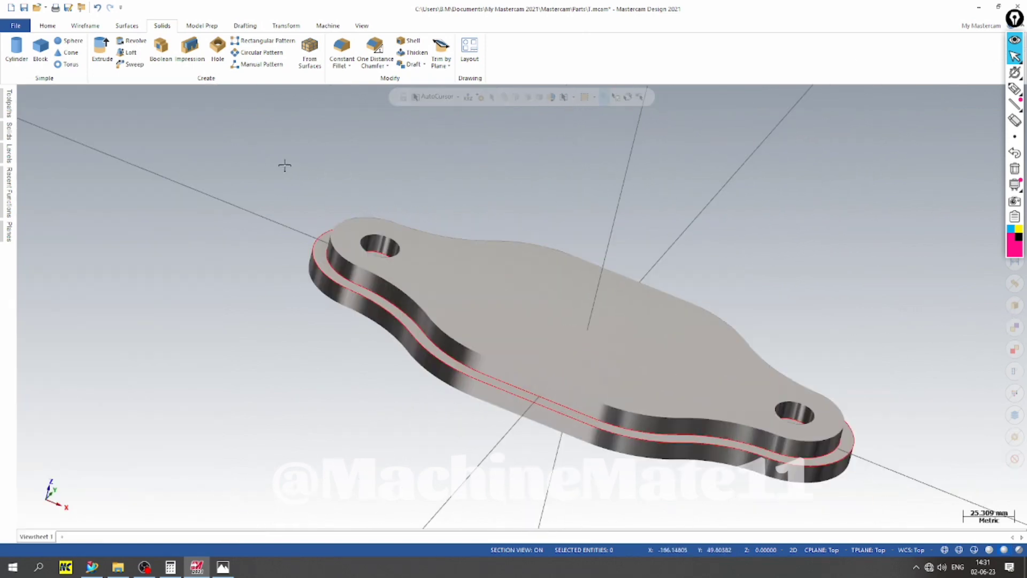
Make level 1 active and hide level 2
{"action": "left_click", "coordinate": [9, 151]}
{"action": "left_click", "coordinate": [34, 136]}
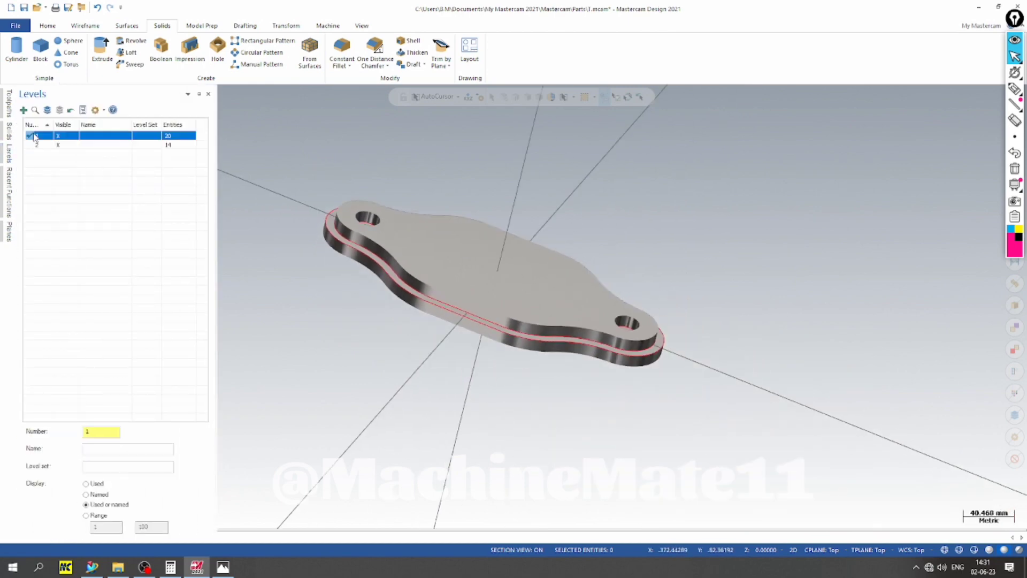
{"action": "left_click", "coordinate": [61, 145]}
{"action": "scroll", "coordinate": [273, 251], "scroll_direction": "up", "scroll_amount": 1}
{"action": "scroll", "coordinate": [289, 248], "scroll_direction": "down", "scroll_amount": 1}
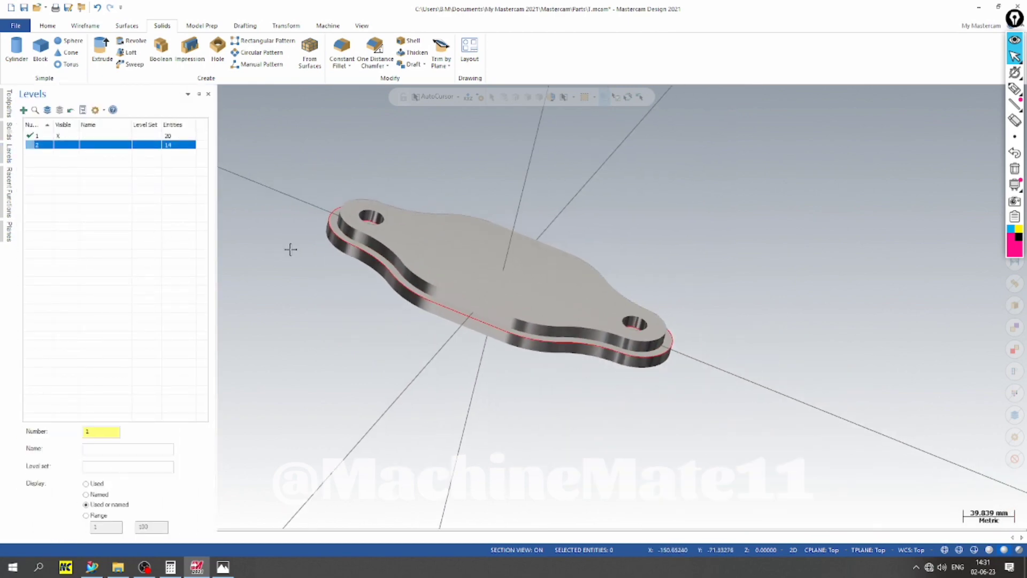
Move the solid to a new level 3 named "body"
{"action": "key", "text": "alt+z"}
{"action": "right_click", "coordinate": [521, 263]}
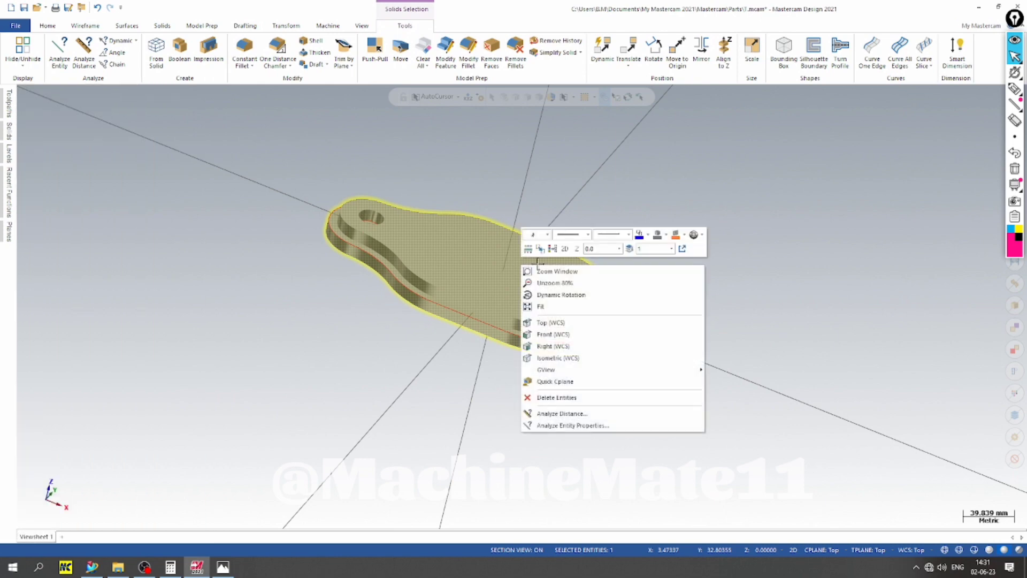
{"action": "left_click", "coordinate": [630, 250]}
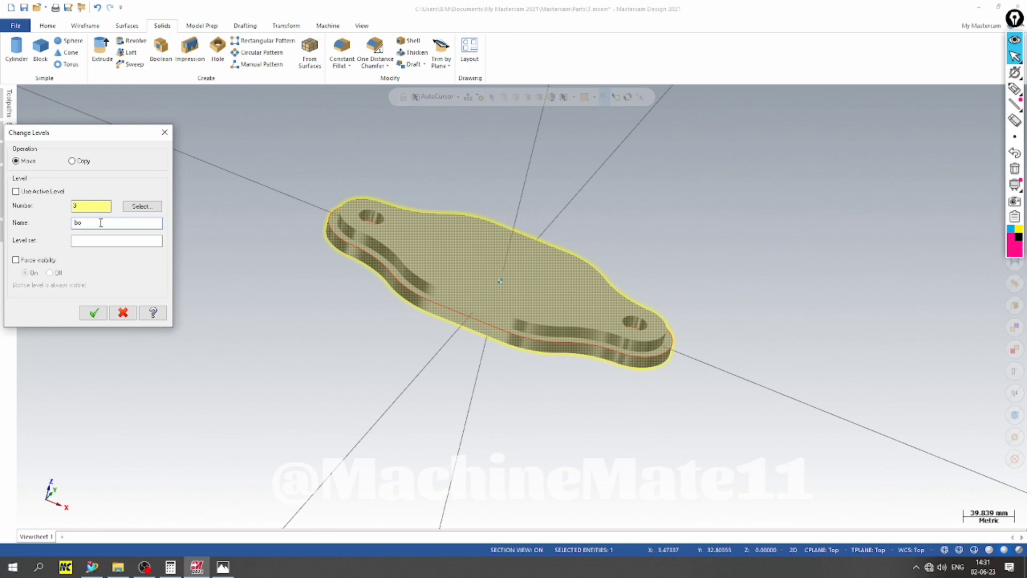
{"action": "left_click", "coordinate": [93, 312]}
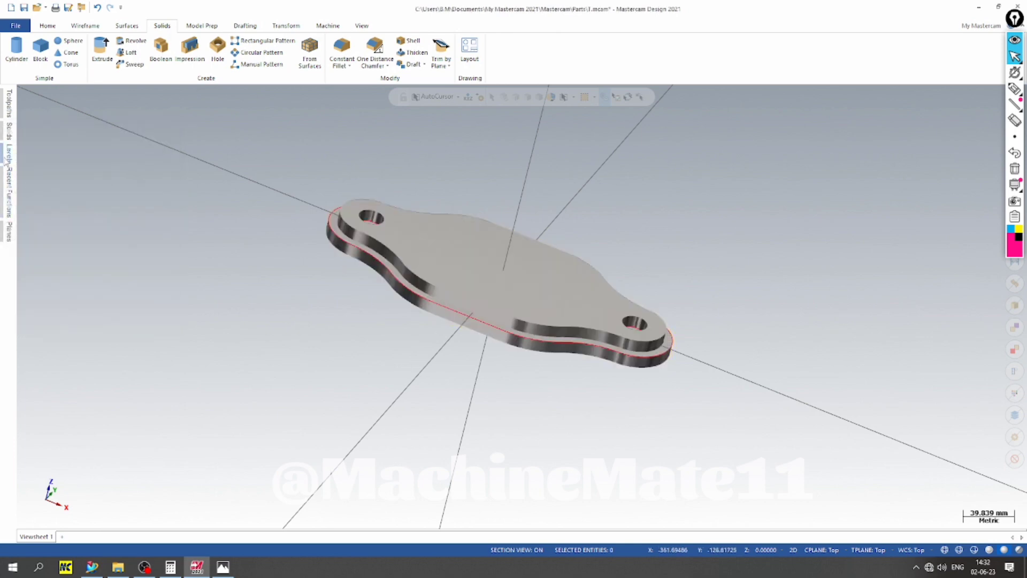
Make level 3 active and hide the level 1 wireframe
{"action": "left_click", "coordinate": [7, 155]}
{"action": "left_click", "coordinate": [46, 155]}
{"action": "left_click", "coordinate": [68, 136]}
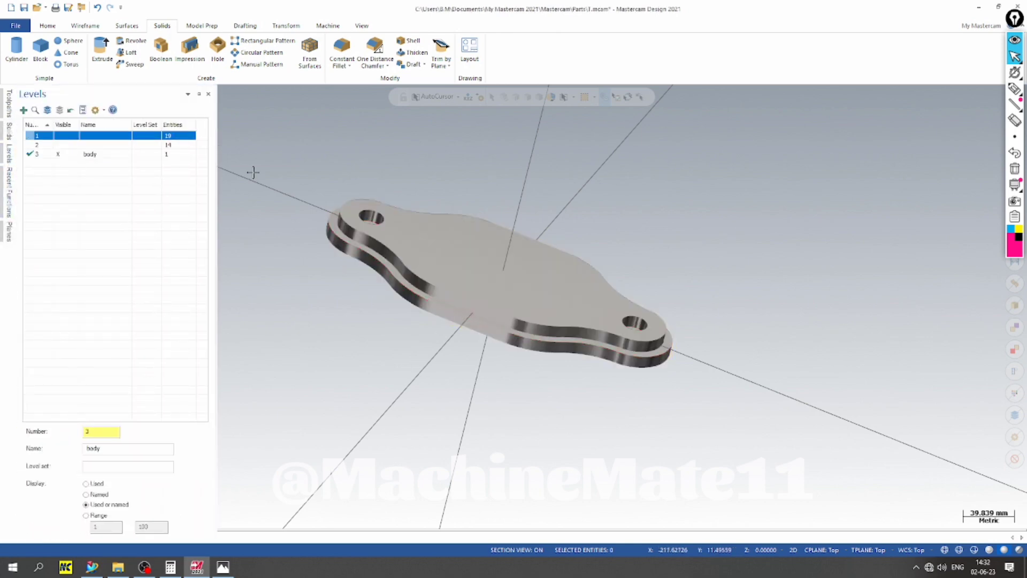
Save the part file under the name body
{"action": "scroll", "coordinate": [295, 178], "scroll_direction": "up", "scroll_amount": 3}
{"action": "scroll", "coordinate": [298, 241], "scroll_direction": "down", "scroll_amount": 2}
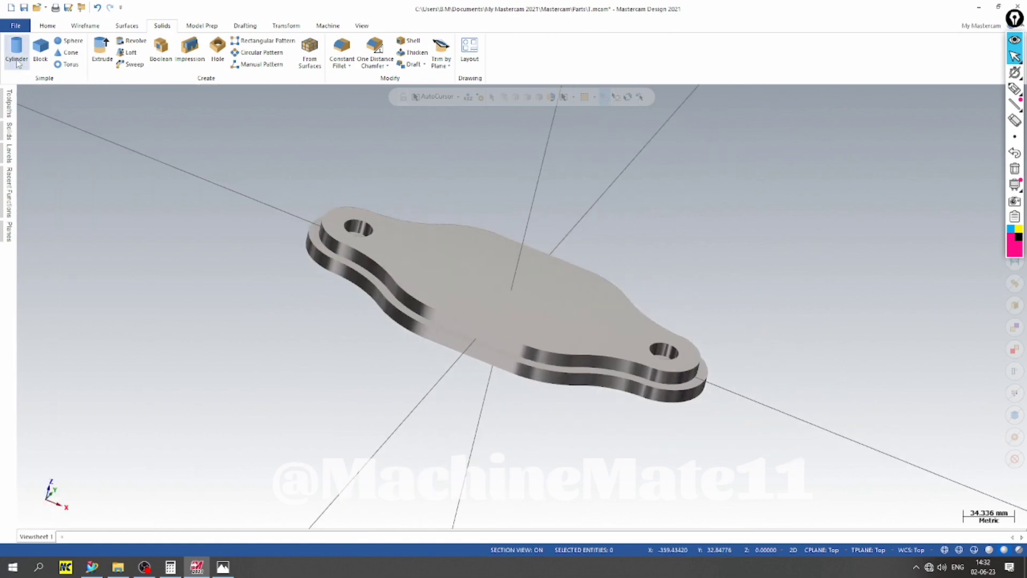
{"action": "left_click", "coordinate": [24, 8]}
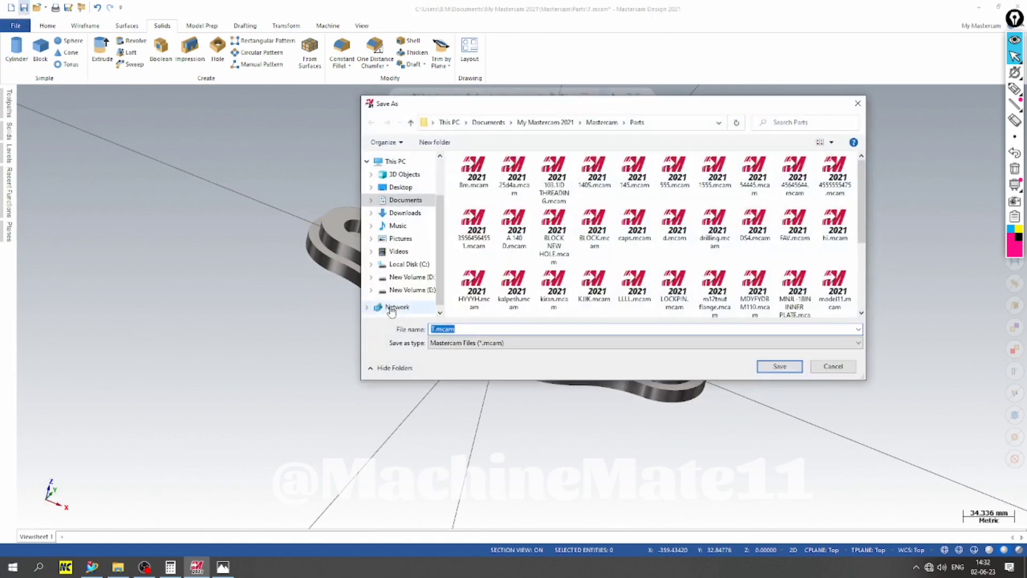
{"action": "type", "text": "body"}
{"action": "key", "text": "Return"}
Display the solid as outline shaded and examine its counterbored holes and stepped edge from several angles
{"action": "scroll", "coordinate": [374, 224], "scroll_direction": "up", "scroll_amount": 3}
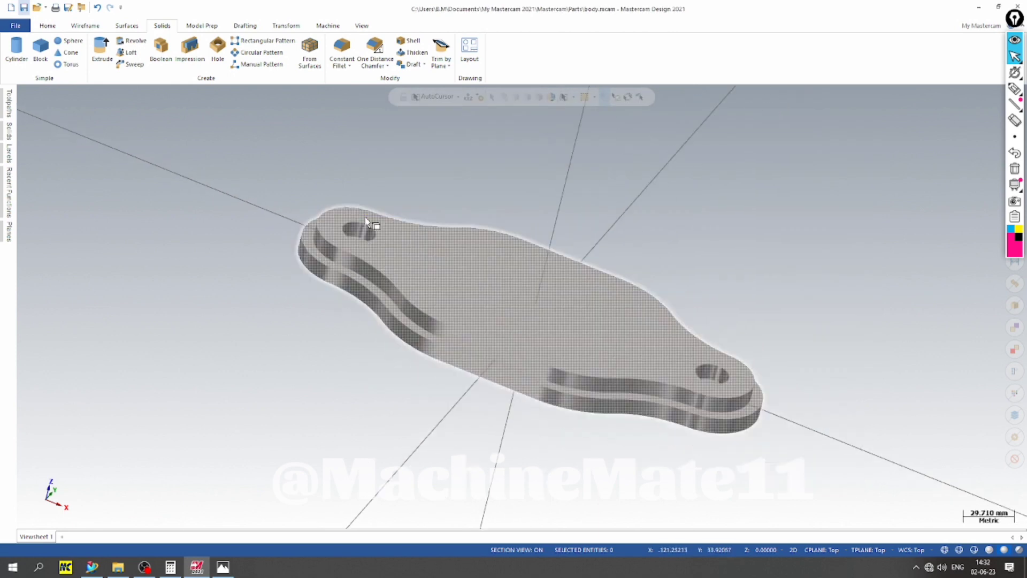
{"action": "scroll", "coordinate": [374, 225], "scroll_direction": "down", "scroll_amount": 1}
{"action": "middle_click_drag", "start_coordinate": [450, 295], "coordinate": [369, 302]}
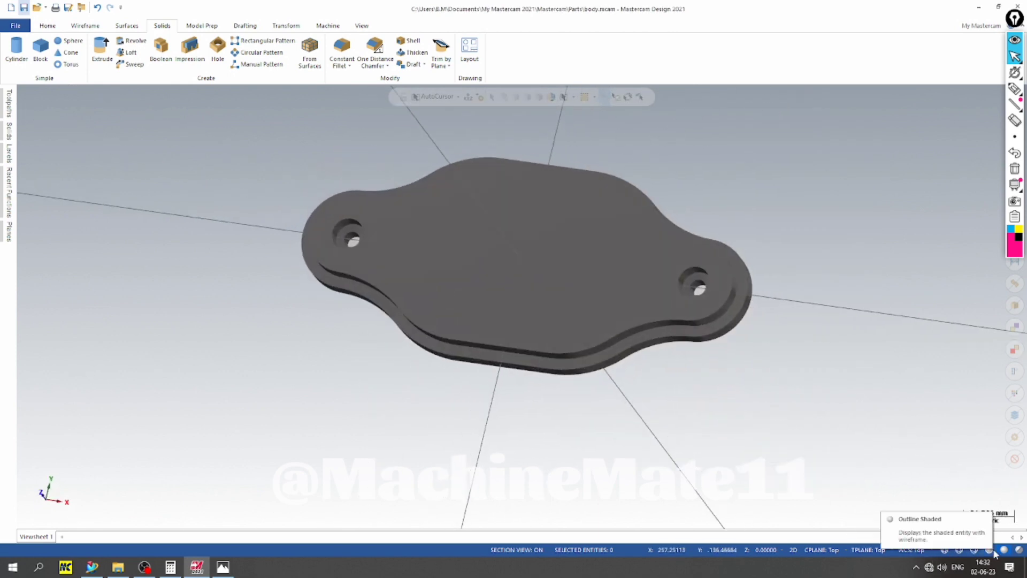
{"action": "left_click", "coordinate": [975, 550]}
{"action": "middle_click_drag", "start_coordinate": [596, 384], "coordinate": [596, 389]}
{"action": "scroll", "coordinate": [423, 186], "scroll_direction": "up", "scroll_amount": 2}
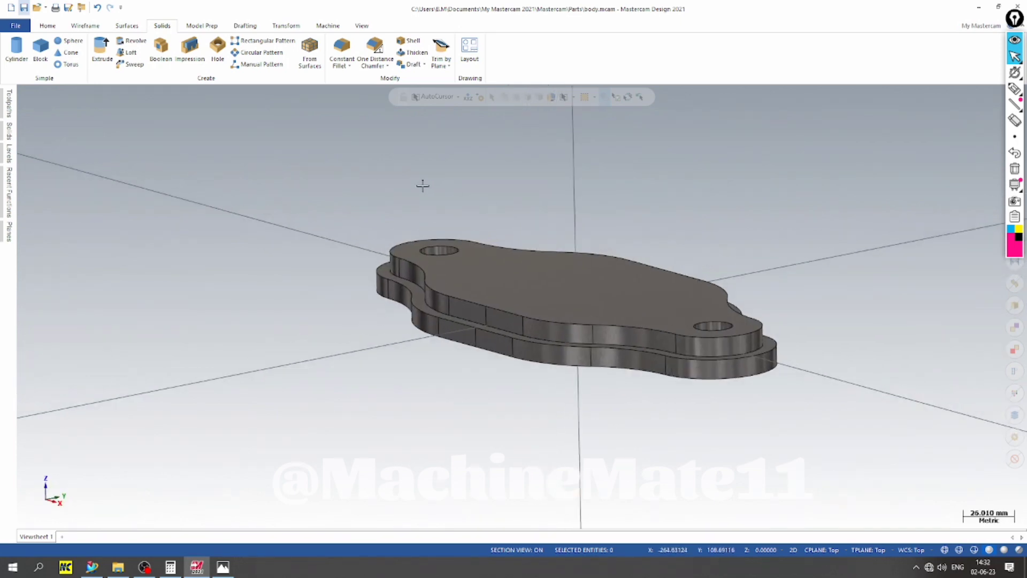
{"action": "scroll", "coordinate": [522, 259], "scroll_direction": "up", "scroll_amount": 7}
{"action": "scroll", "coordinate": [294, 179], "scroll_direction": "down", "scroll_amount": 6}
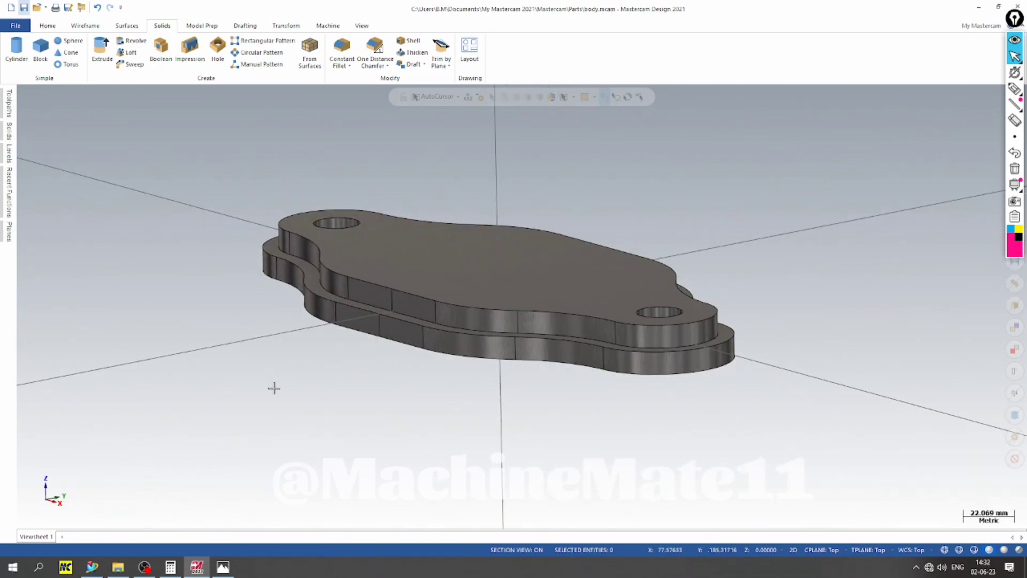
{"action": "middle_click_drag", "start_coordinate": [273, 388], "coordinate": [334, 406]}
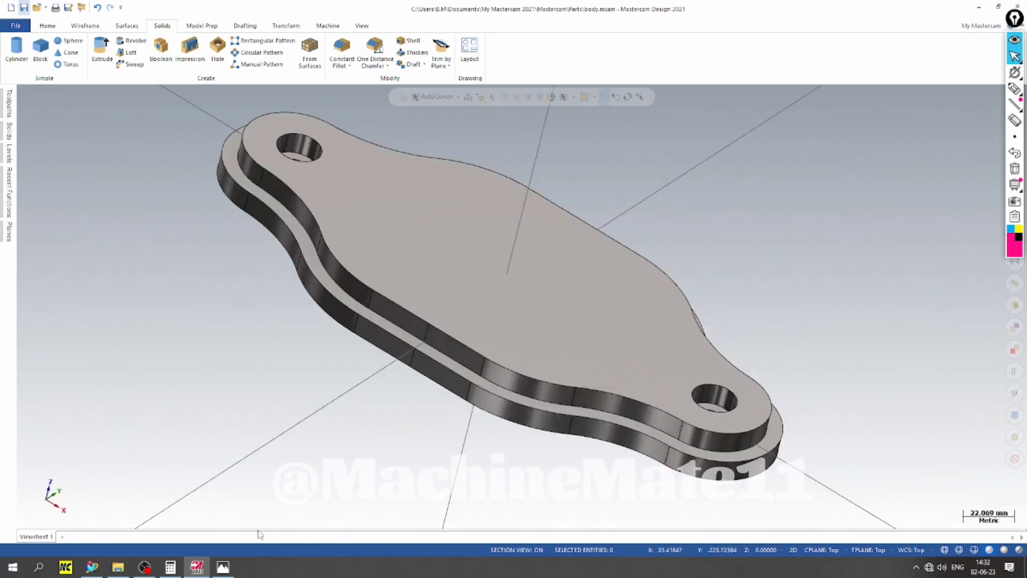
Check the R2 callouts on the drawing and apply a 2 mm constant radius fillet around the upper step's top outer edge
{"action": "left_click", "coordinate": [223, 567]}
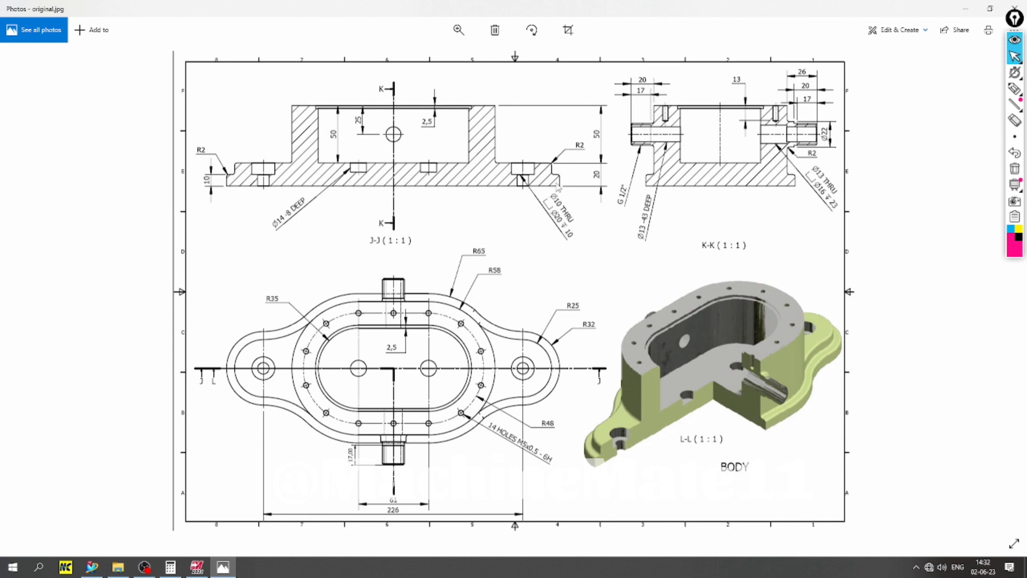
{"action": "left_click", "coordinate": [226, 568]}
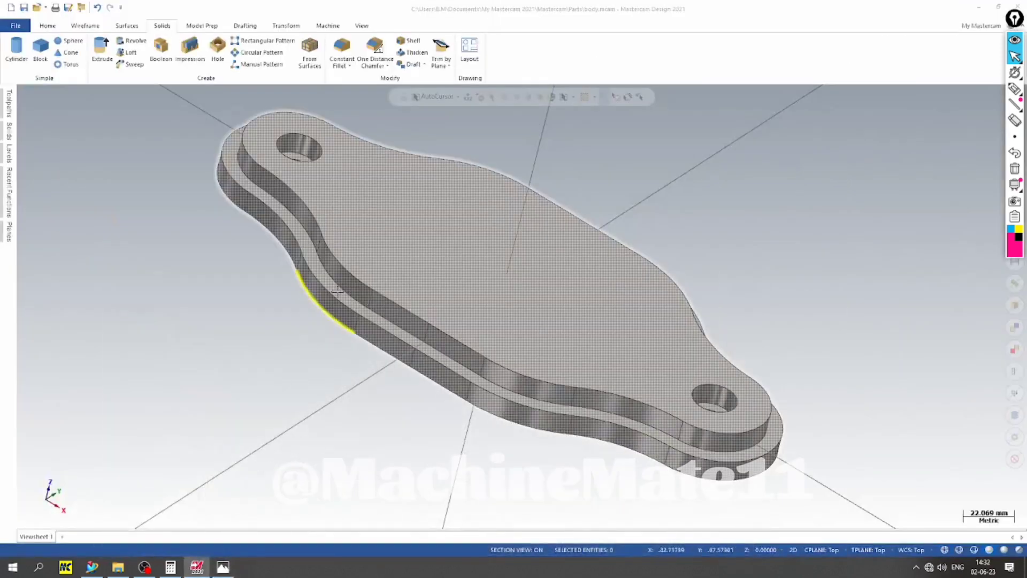
{"action": "scroll", "coordinate": [206, 182], "scroll_direction": "up", "scroll_amount": 3}
{"action": "scroll", "coordinate": [201, 262], "scroll_direction": "down", "scroll_amount": 6}
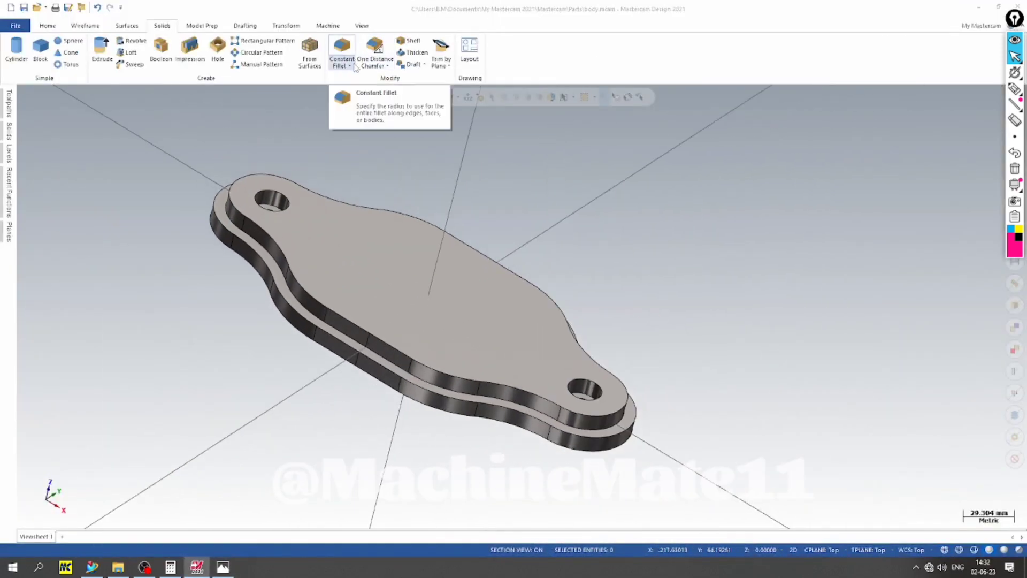
{"action": "left_click", "coordinate": [350, 65]}
{"action": "left_click", "coordinate": [357, 78]}
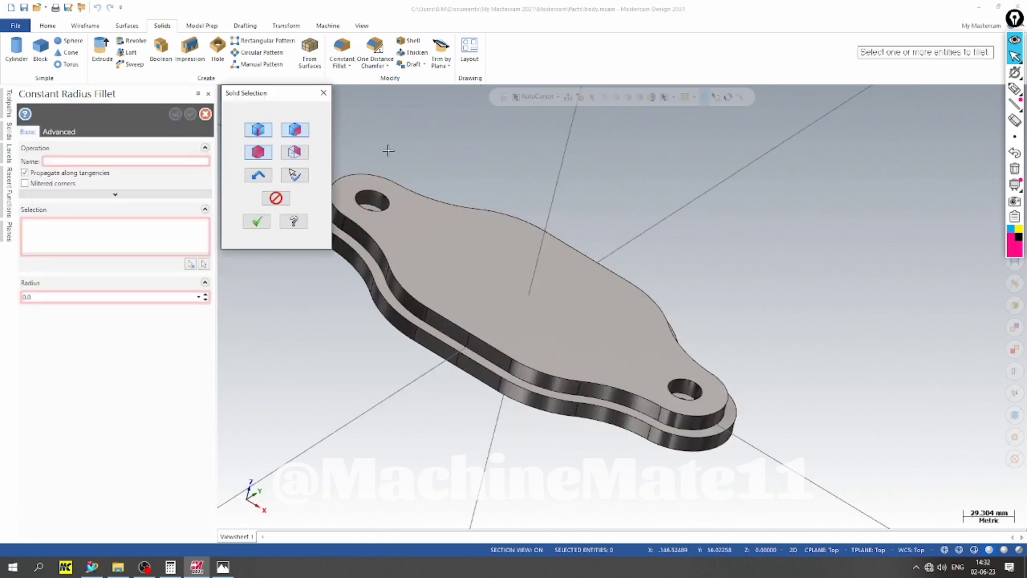
{"action": "left_click", "coordinate": [407, 184]}
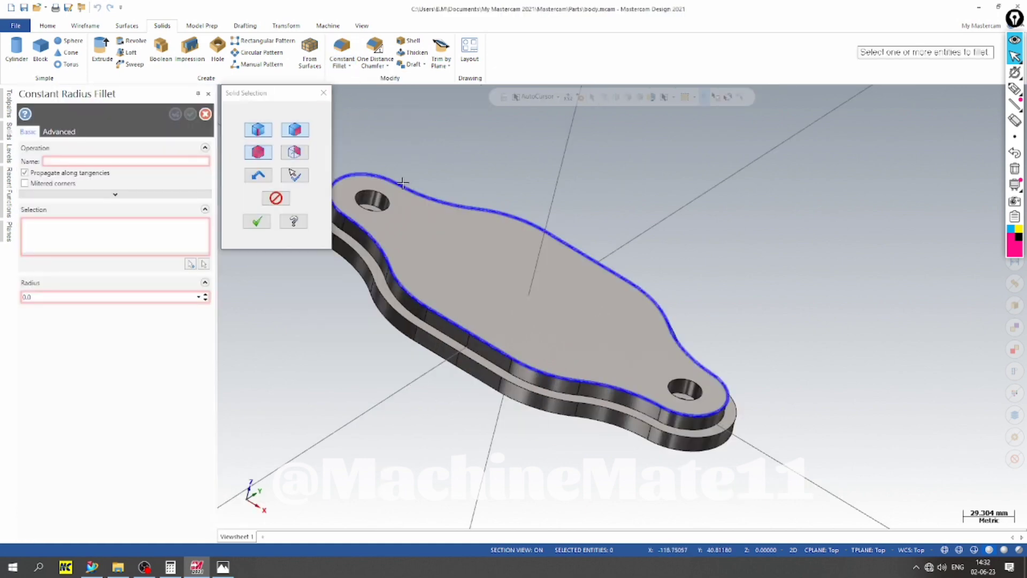
{"action": "left_click", "coordinate": [258, 222]}
{"action": "left_click", "coordinate": [206, 294]}
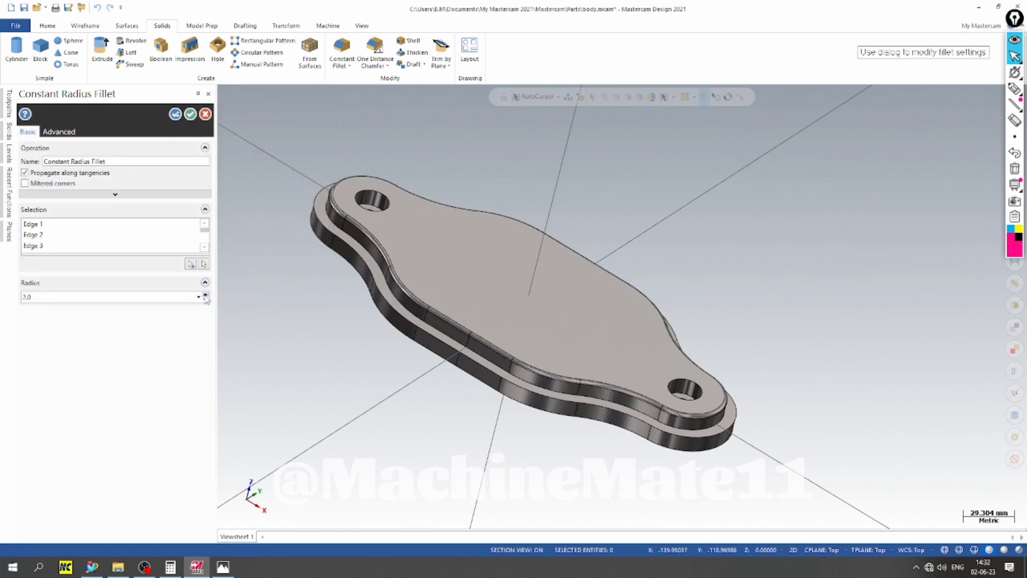
{"action": "scroll", "coordinate": [244, 172], "scroll_direction": "up", "scroll_amount": 3}
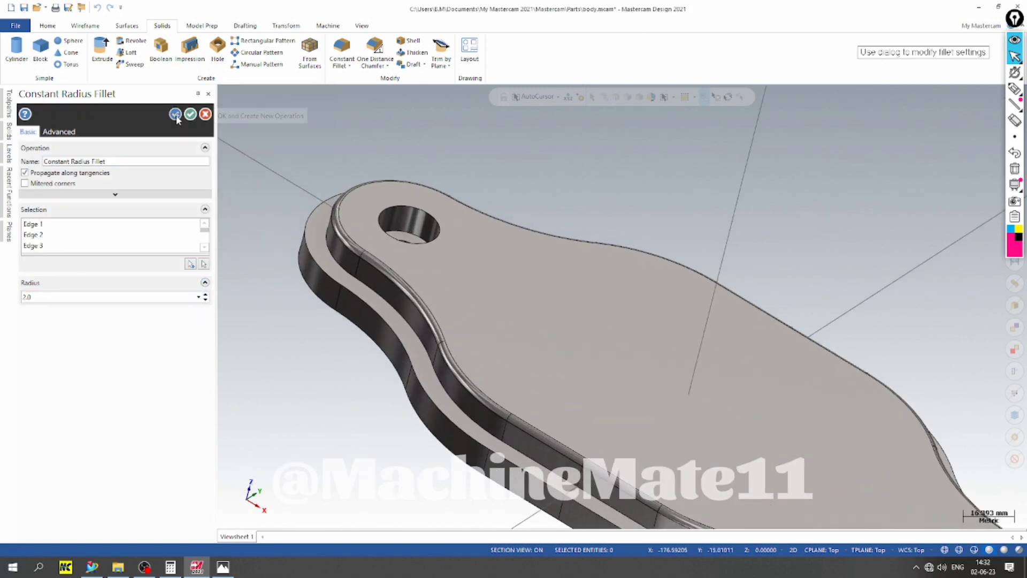
{"action": "left_click", "coordinate": [176, 114]}
Apply a 2 mm constant radius fillet to the top outer edge of the lower flange step
{"action": "scroll", "coordinate": [589, 201], "scroll_direction": "down", "scroll_amount": 4}
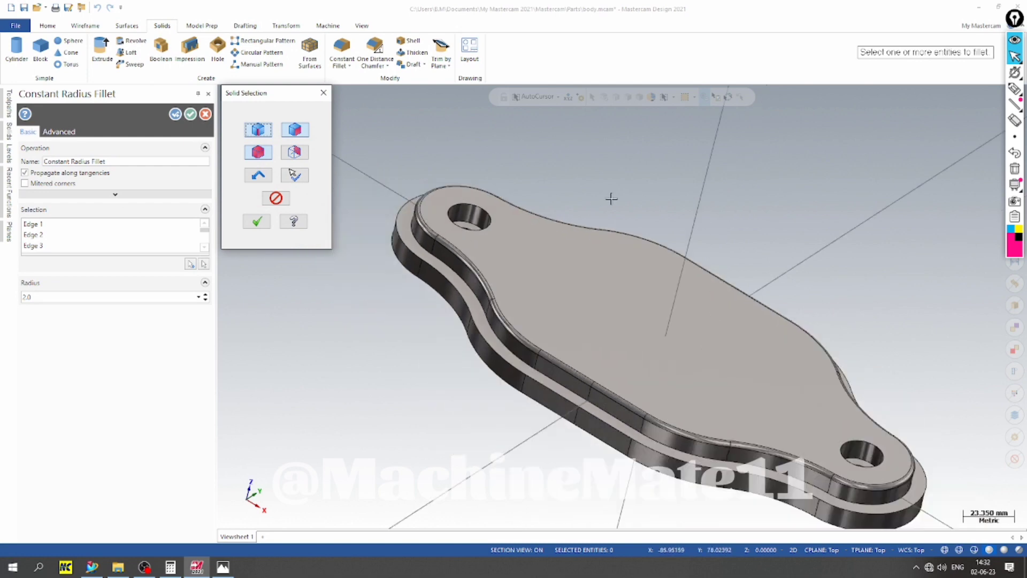
{"action": "scroll", "coordinate": [509, 190], "scroll_direction": "up", "scroll_amount": 4}
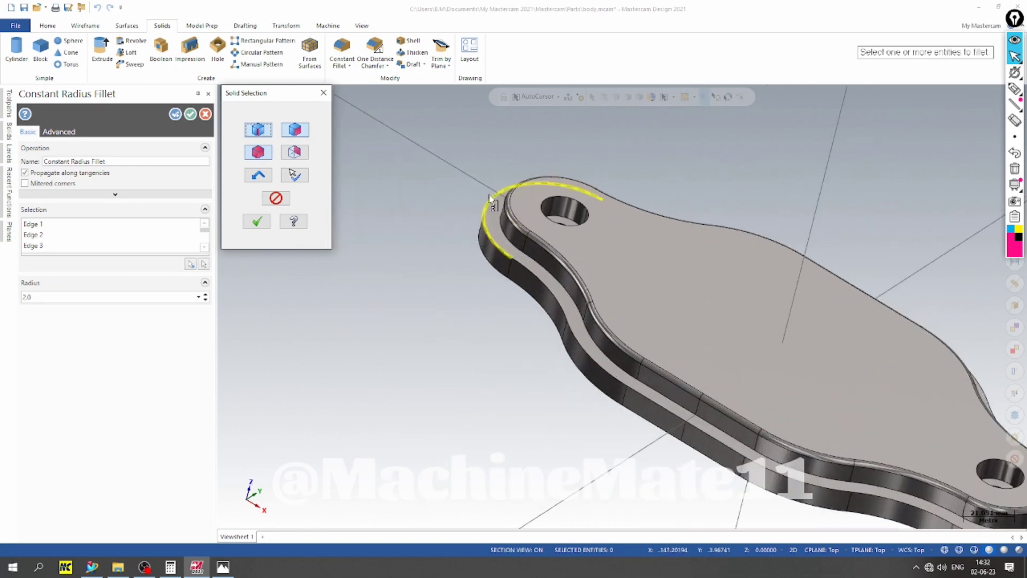
{"action": "left_click", "coordinate": [488, 199]}
{"action": "left_click", "coordinate": [257, 221]}
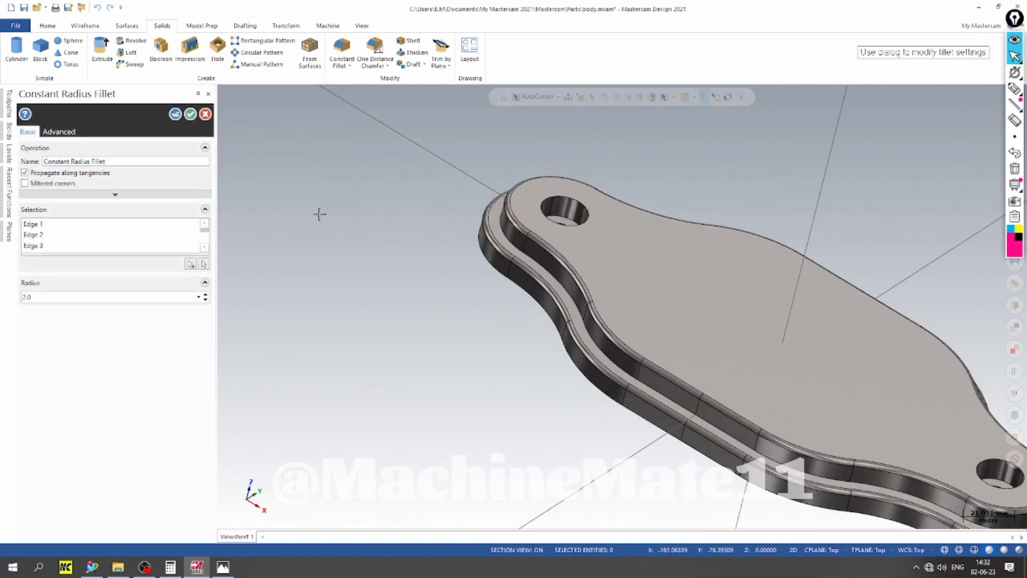
{"action": "scroll", "coordinate": [321, 227], "scroll_direction": "down", "scroll_amount": 3}
{"action": "scroll", "coordinate": [811, 335], "scroll_direction": "up", "scroll_amount": 5}
{"action": "scroll", "coordinate": [811, 335], "scroll_direction": "down", "scroll_amount": 2}
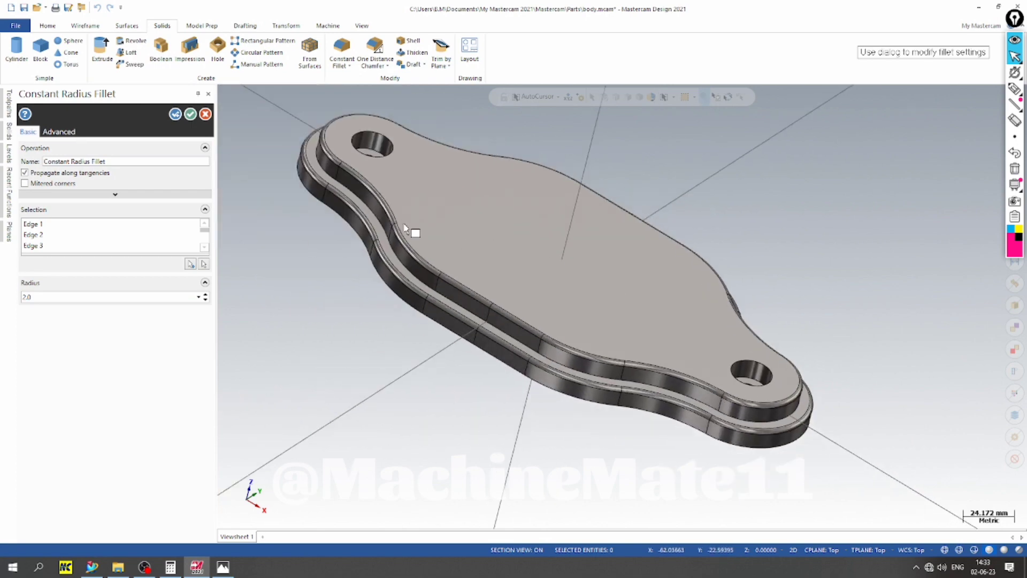
{"action": "left_click", "coordinate": [190, 114]}
Examine the filleted edges of the base and save the part file
{"action": "scroll", "coordinate": [159, 133], "scroll_direction": "up", "scroll_amount": 2}
{"action": "scroll", "coordinate": [451, 241], "scroll_direction": "down", "scroll_amount": 4}
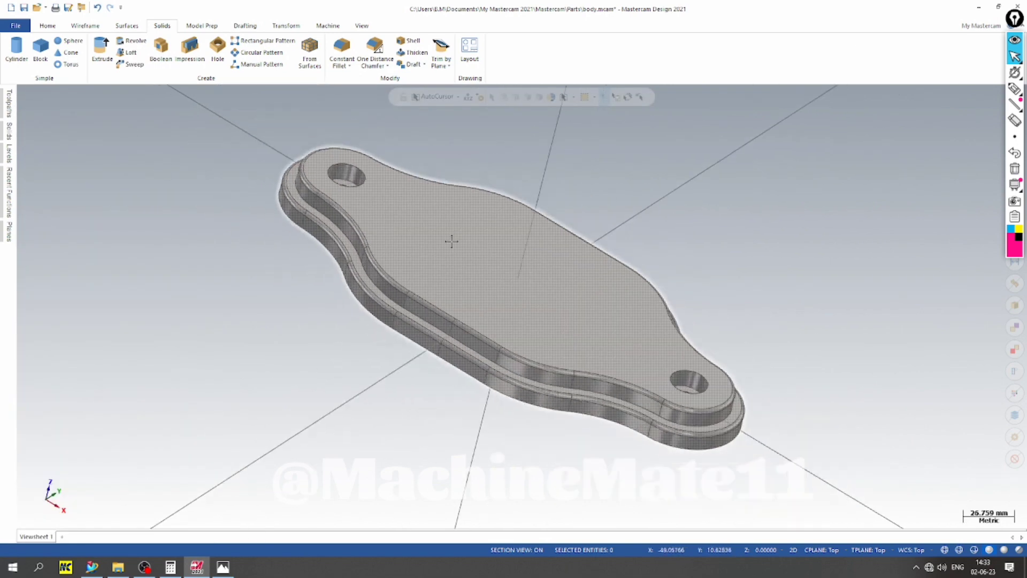
{"action": "middle_click_drag", "start_coordinate": [521, 306], "coordinate": [253, 448]}
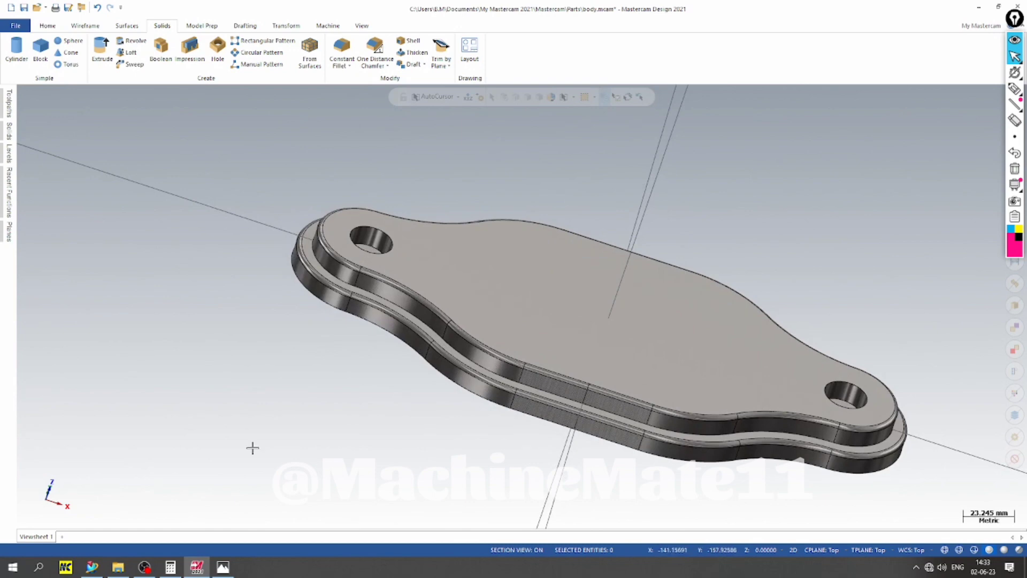
{"action": "left_click", "coordinate": [21, 7]}
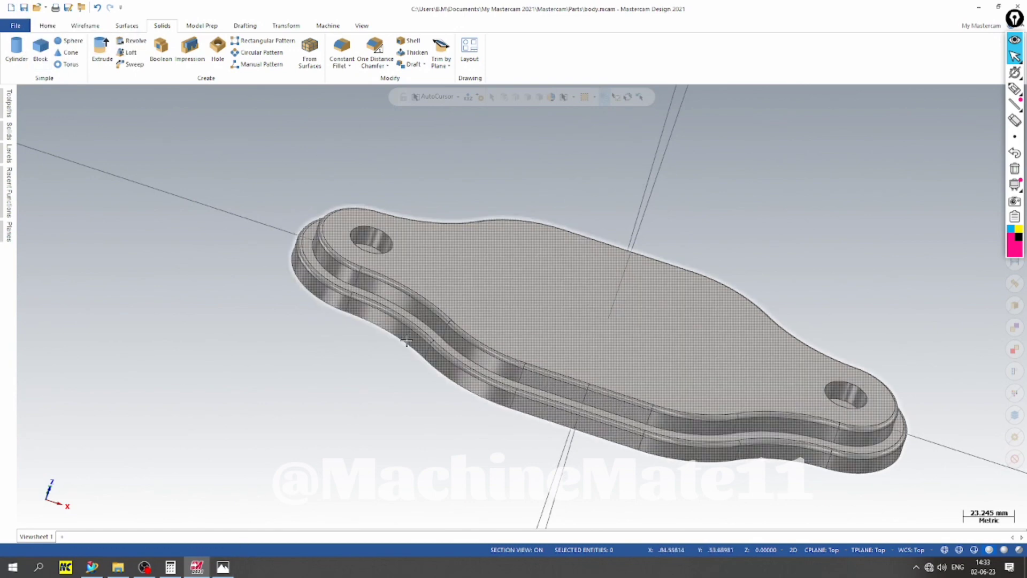
{"action": "scroll", "coordinate": [379, 229], "scroll_direction": "up", "scroll_amount": 5}
{"action": "scroll", "coordinate": [532, 287], "scroll_direction": "down", "scroll_amount": 6}
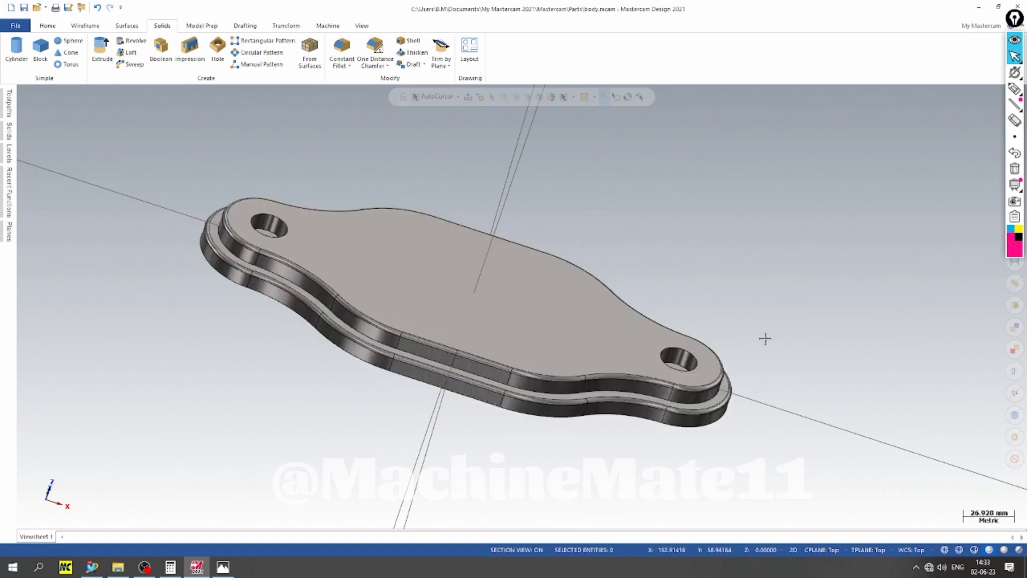
{"action": "middle_click_drag", "start_coordinate": [765, 338], "coordinate": [357, 542]}
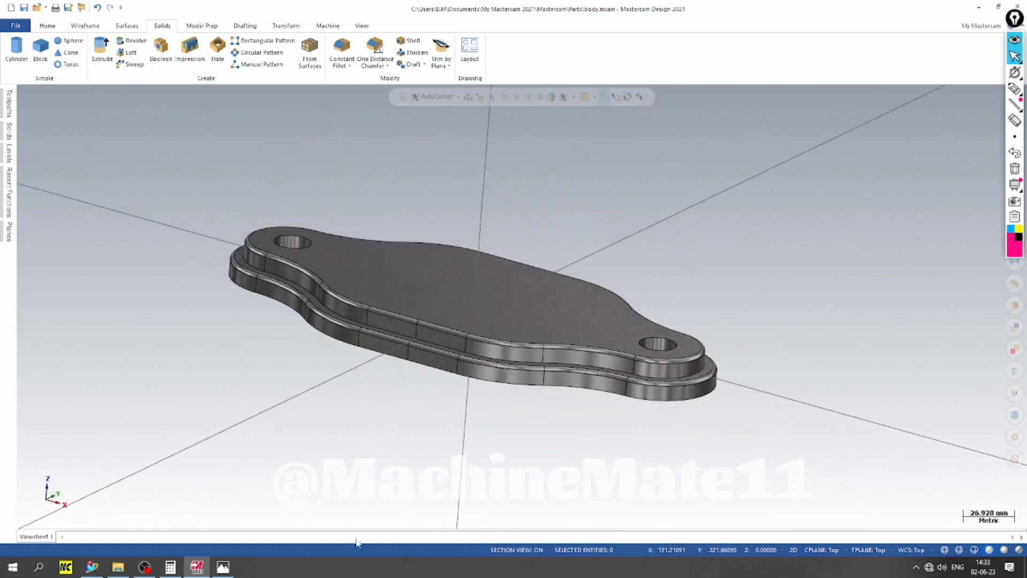
Consult the reference drawing, then add a new level 4 and make it active
{"action": "left_click", "coordinate": [227, 570]}
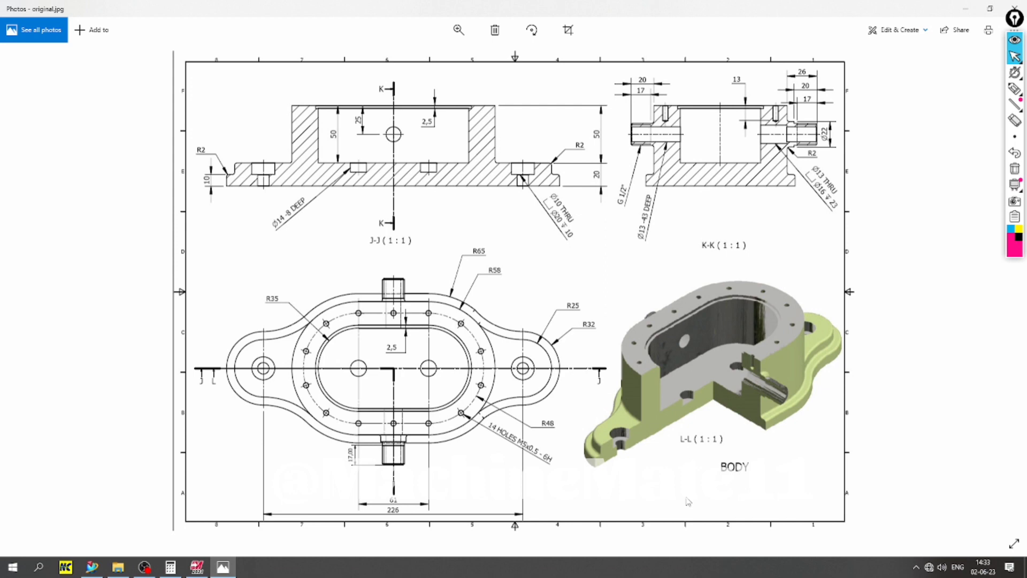
{"action": "left_click", "coordinate": [223, 568]}
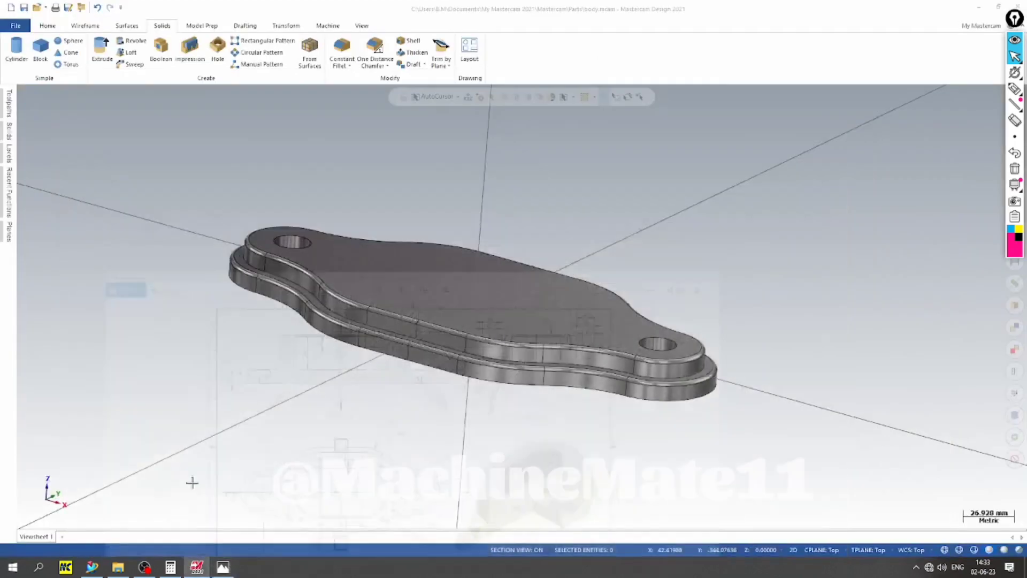
{"action": "left_click", "coordinate": [9, 152]}
{"action": "left_click", "coordinate": [23, 111]}
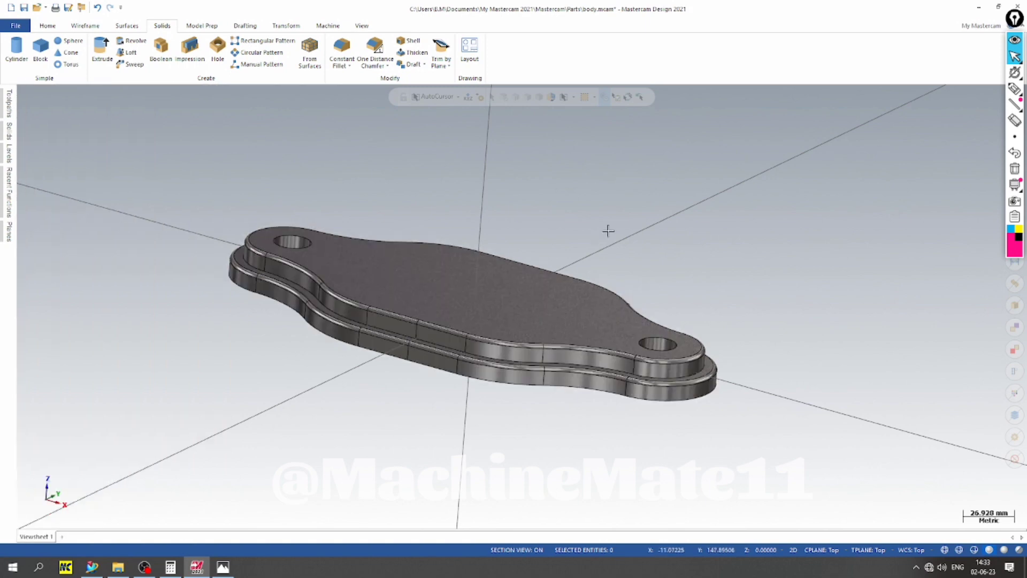
Set a quick construction plane on the base's top face and switch to the Top view
{"action": "right_click", "coordinate": [641, 170]}
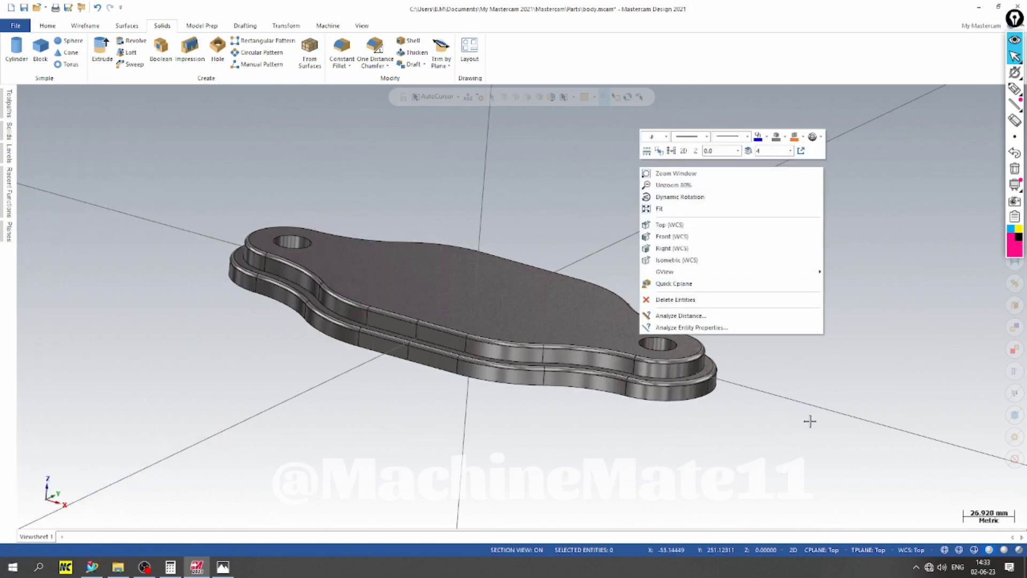
{"action": "left_click", "coordinate": [718, 283]}
{"action": "left_click", "coordinate": [495, 284]}
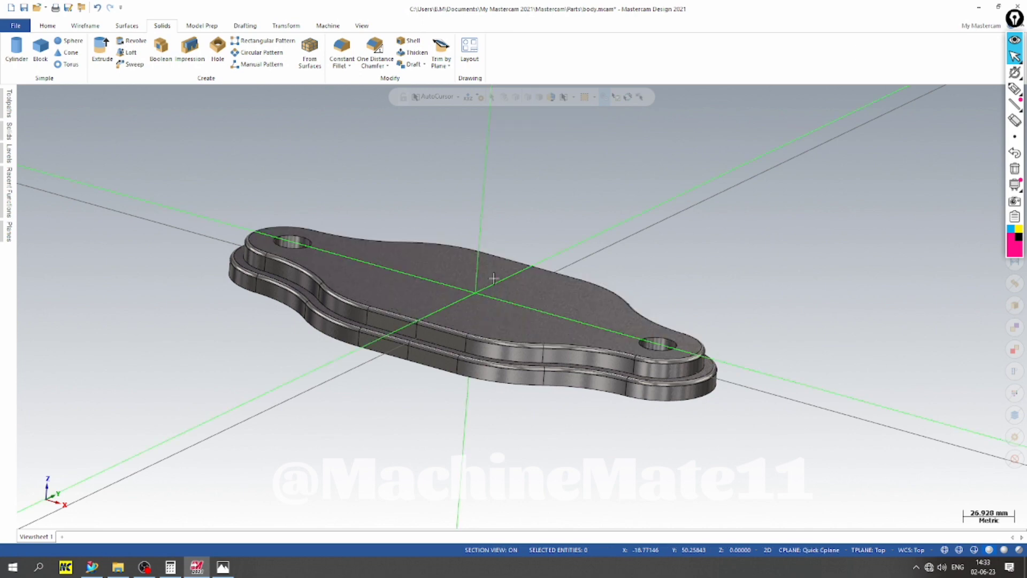
{"action": "right_click", "coordinate": [569, 251]}
{"action": "left_click", "coordinate": [589, 259]}
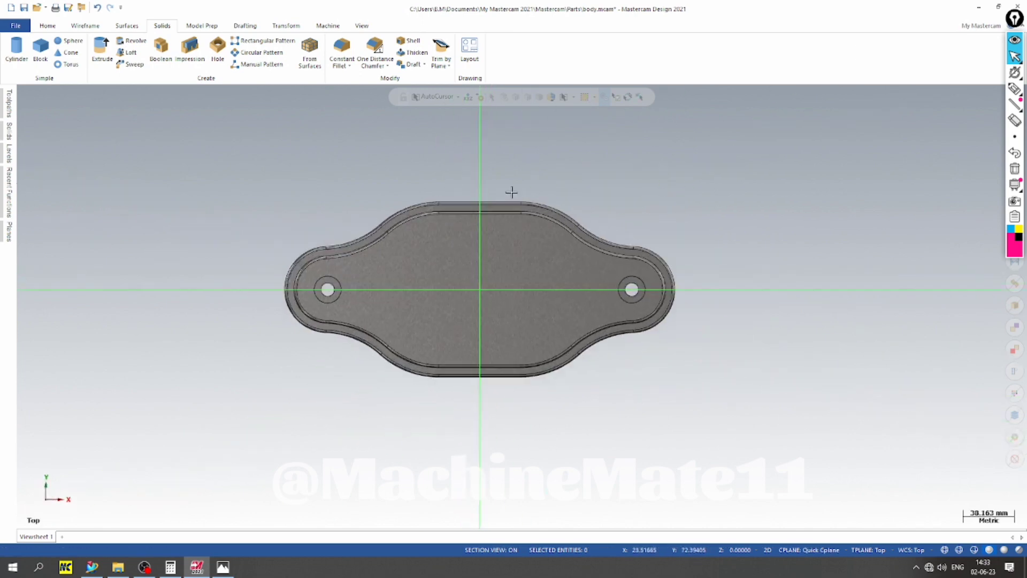
{"action": "left_click", "coordinate": [145, 567]}
{"action": "left_click", "coordinate": [1015, 458]}
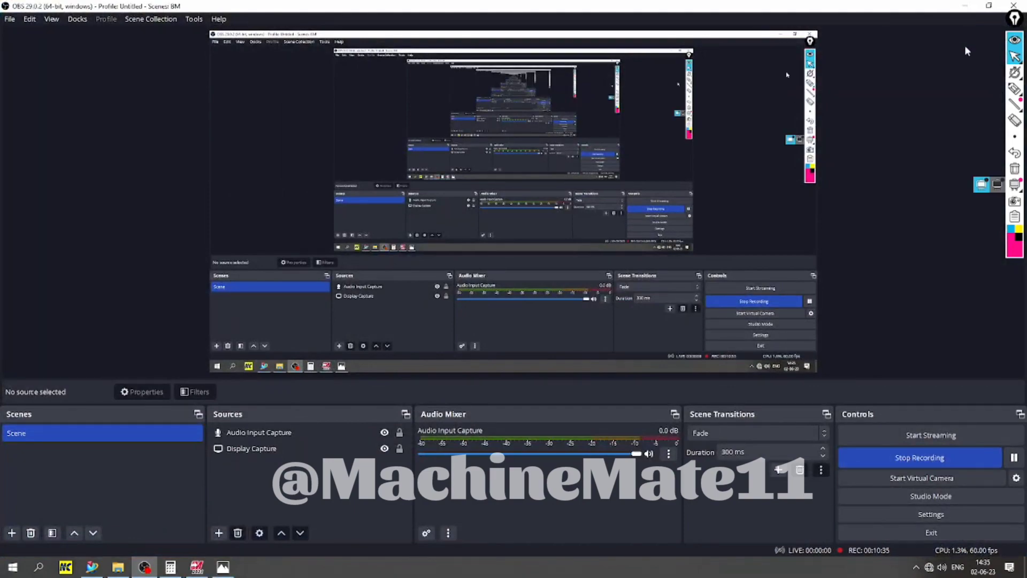
{"action": "left_click", "coordinate": [963, 5]}
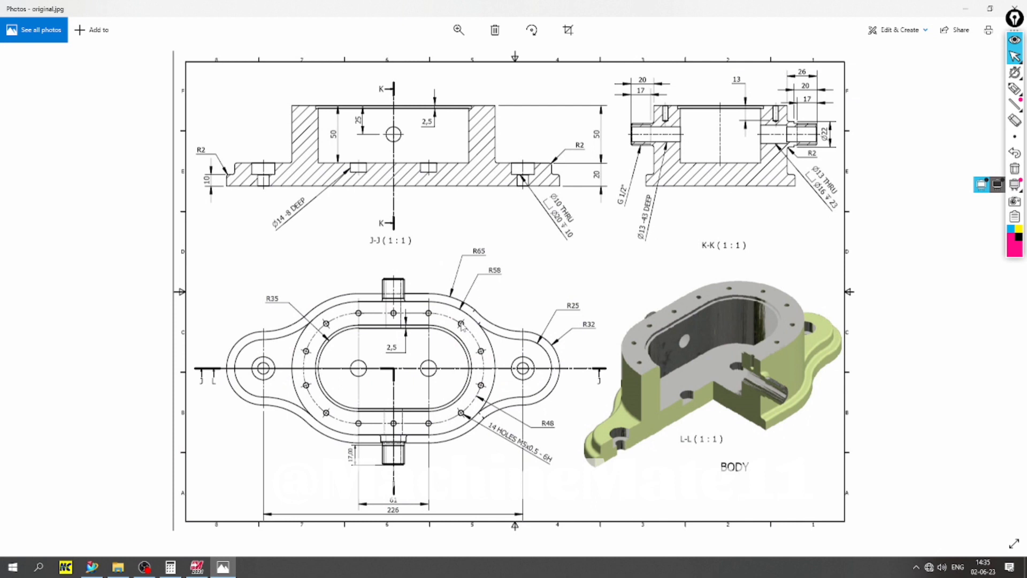
Draw a horizontal 61 mm line on the base's top face, with its midpoint at the part origin
{"action": "left_click", "coordinate": [197, 567]}
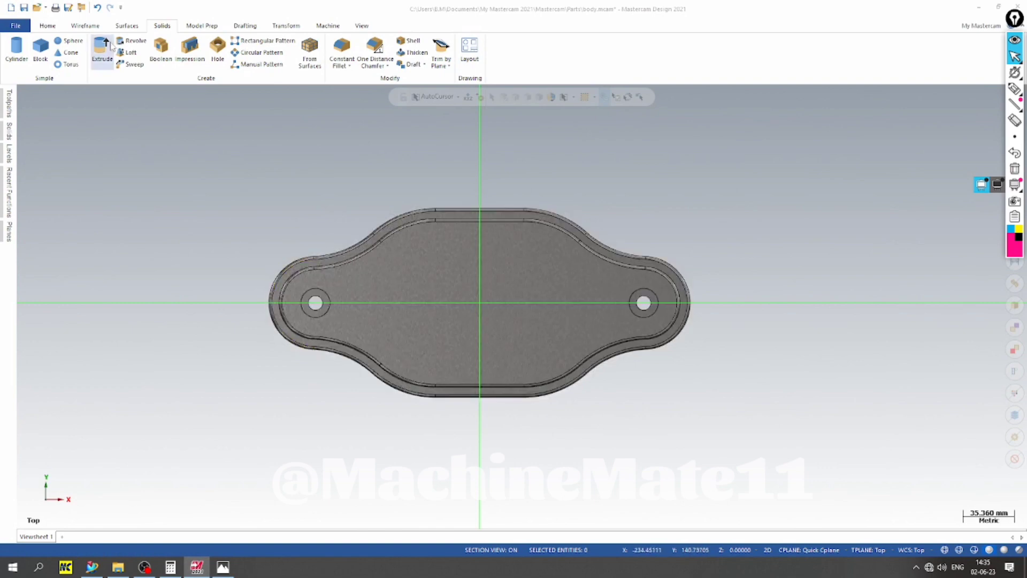
{"action": "left_click", "coordinate": [85, 25]}
{"action": "left_click", "coordinate": [77, 49]}
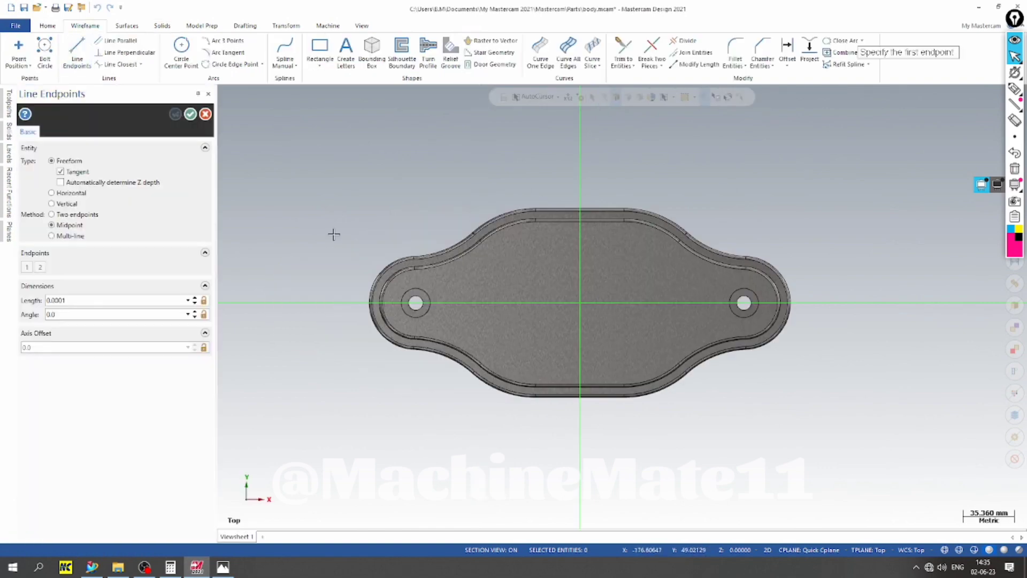
{"action": "left_click", "coordinate": [581, 304]}
{"action": "left_click", "coordinate": [515, 303]}
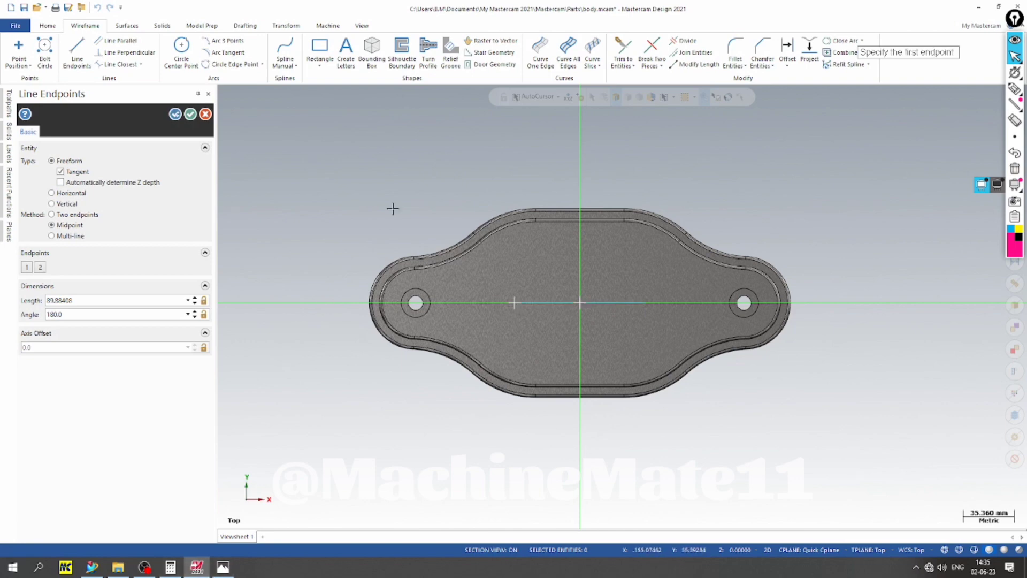
{"action": "left_click", "coordinate": [187, 300]}
{"action": "left_click", "coordinate": [134, 314]}
{"action": "left_click", "coordinate": [189, 114]}
Create a circle of radius 35 mm centred on the line's left endpoint
{"action": "left_click", "coordinate": [181, 49]}
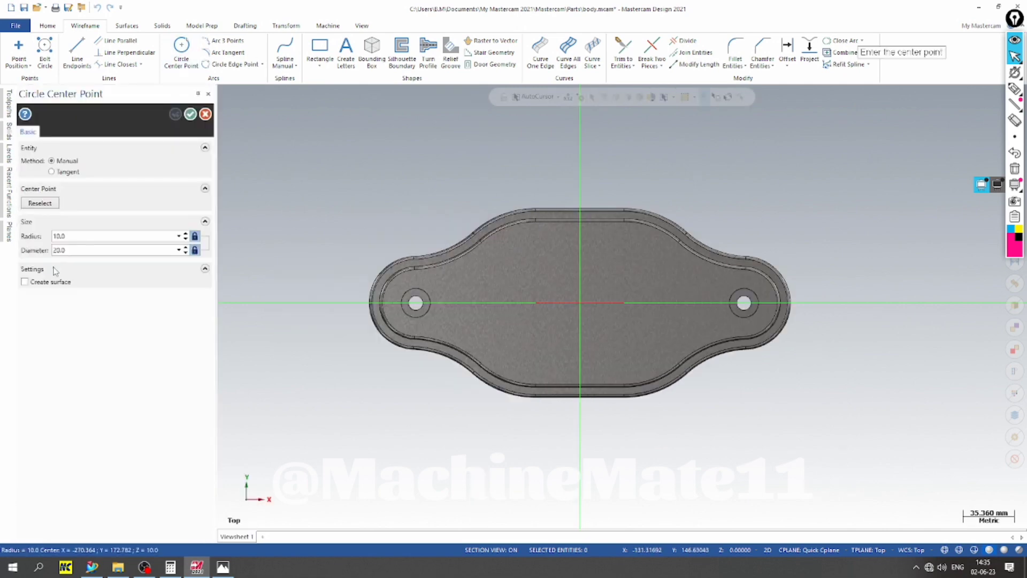
{"action": "type", "text": "35"}
{"action": "key", "text": "Return"}
{"action": "left_click", "coordinate": [535, 303]}
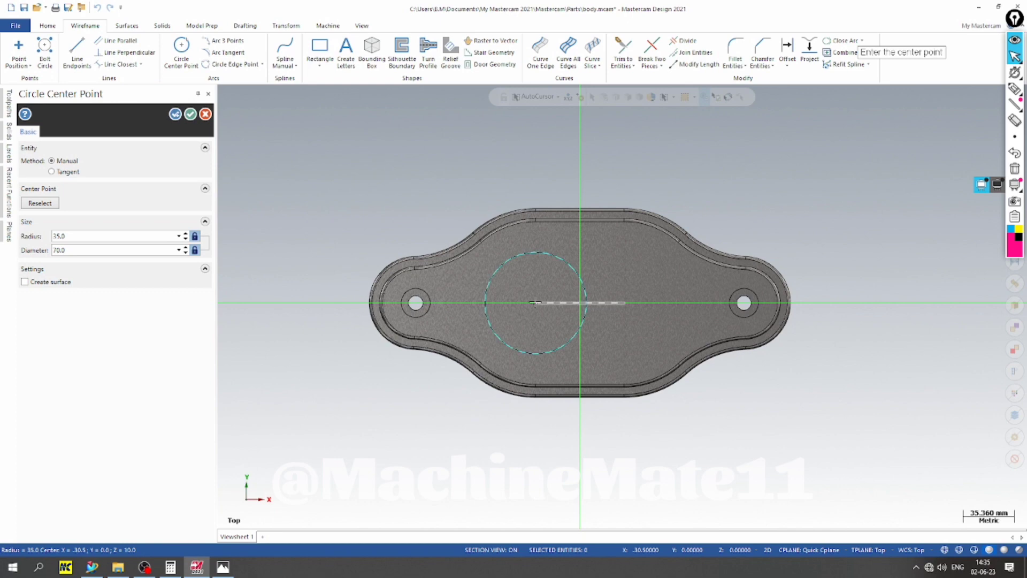
{"action": "key", "text": "Return"}
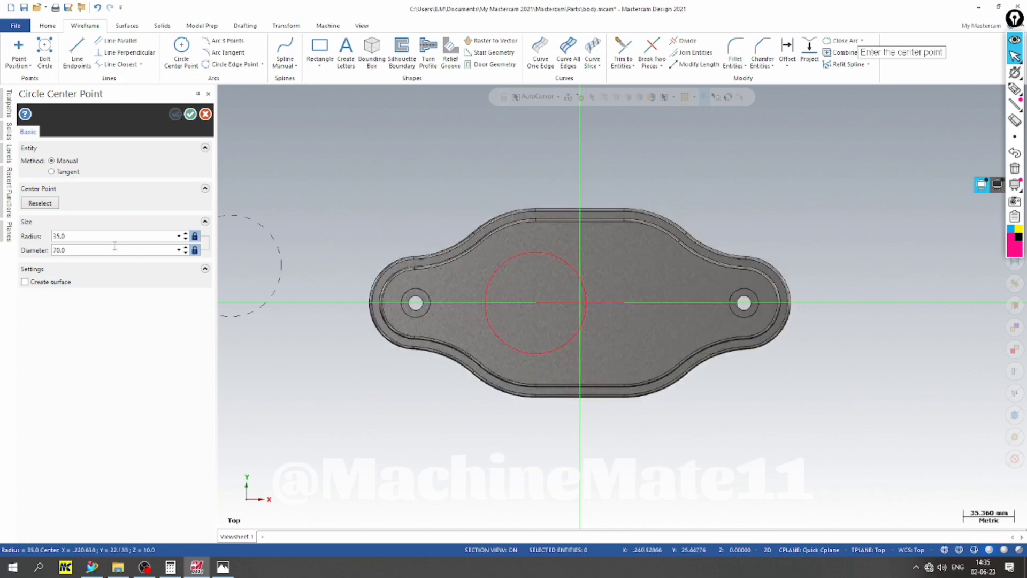
Create a concentric circle of radius 58 mm at the line's left endpoint and finish the circle command
{"action": "left_click", "coordinate": [127, 231]}
{"action": "type", "text": "58"}
{"action": "key", "text": "Return"}
{"action": "left_click", "coordinate": [537, 305]}
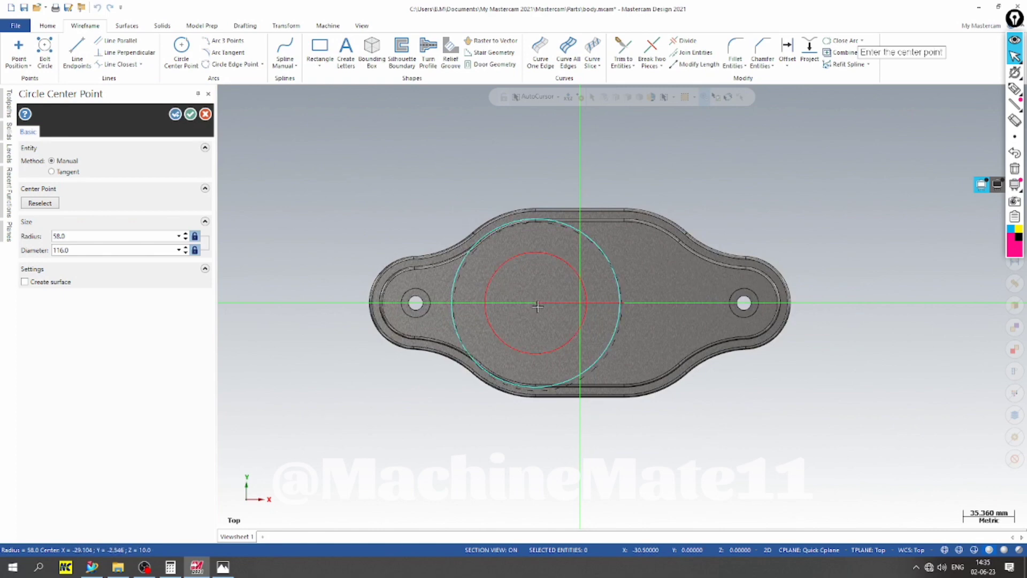
{"action": "scroll", "coordinate": [506, 160], "scroll_direction": "up", "scroll_amount": 2}
{"action": "scroll", "coordinate": [469, 156], "scroll_direction": "down", "scroll_amount": 2}
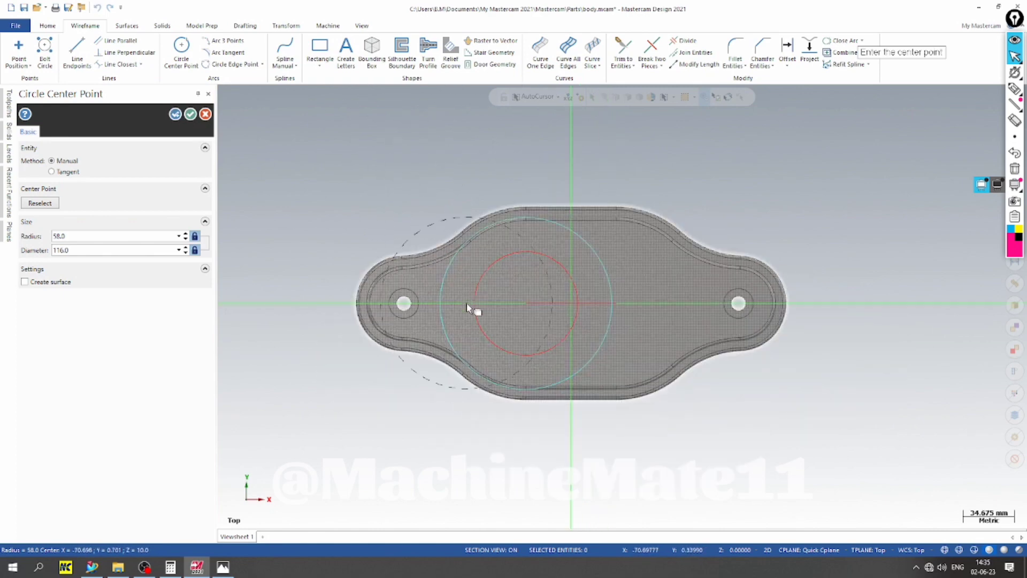
{"action": "scroll", "coordinate": [368, 199], "scroll_direction": "down", "scroll_amount": 1}
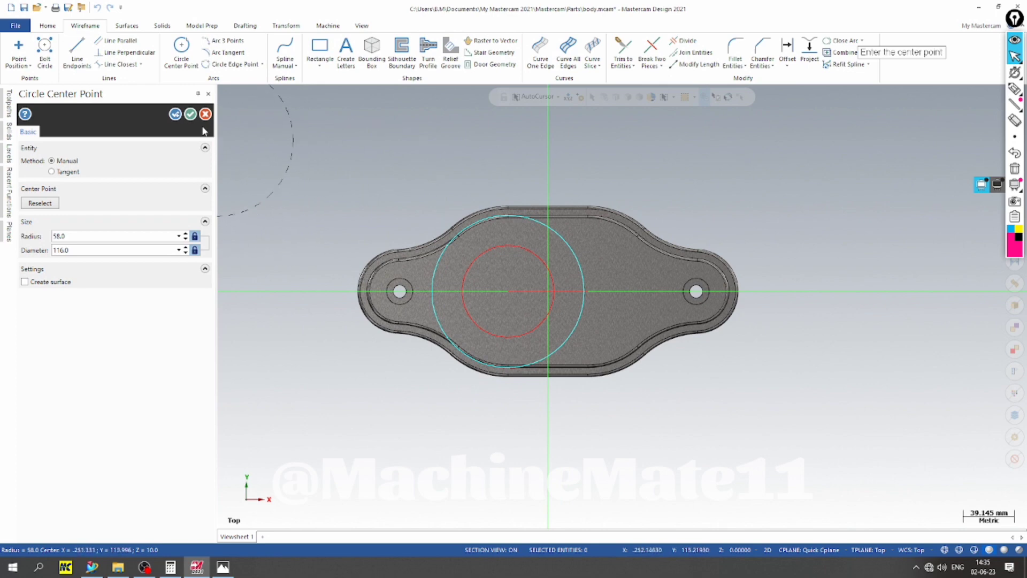
{"action": "left_click", "coordinate": [190, 114]}
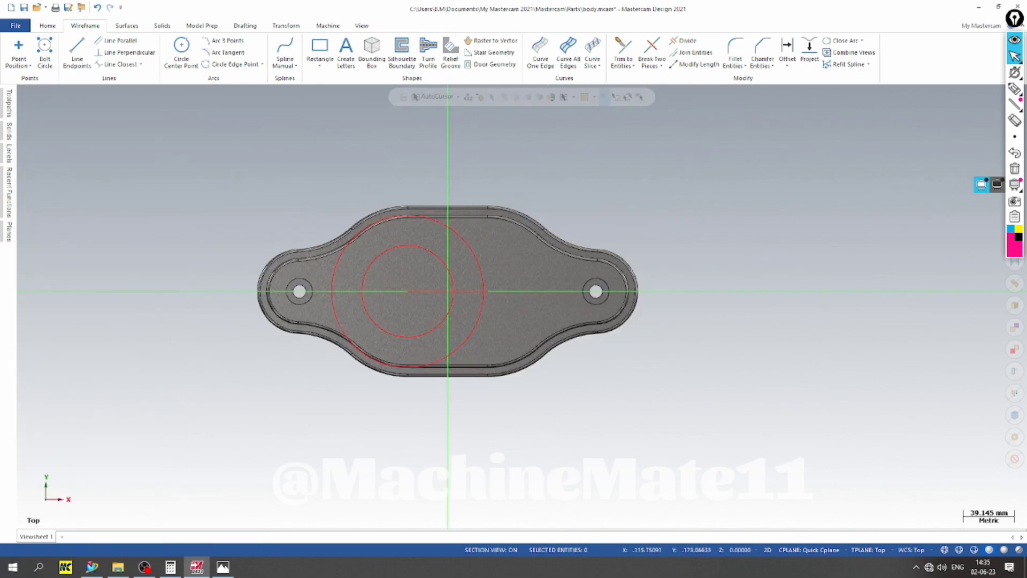
Check the radii in the reference drawing and create a circle of radius 35 mm centred on the 61 mm line's right endpoint
{"action": "left_click", "coordinate": [228, 570]}
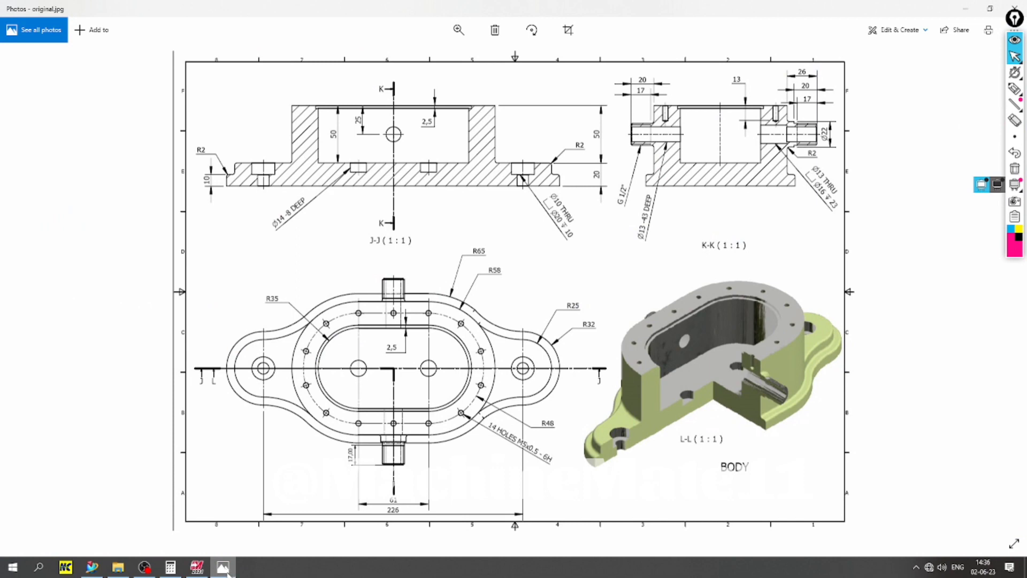
{"action": "left_click", "coordinate": [228, 570]}
{"action": "scroll", "coordinate": [376, 175], "scroll_direction": "up", "scroll_amount": 3}
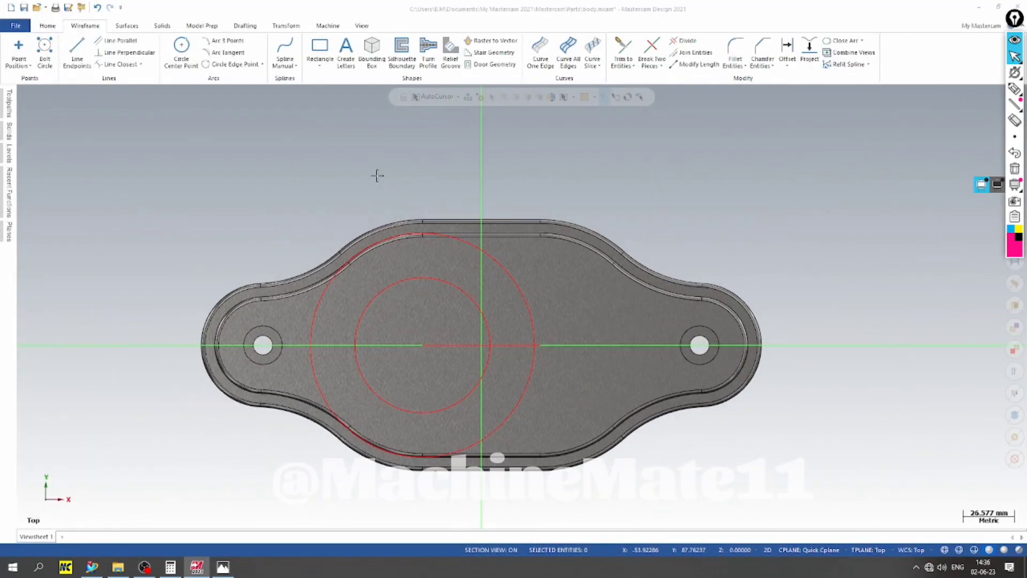
{"action": "scroll", "coordinate": [346, 146], "scroll_direction": "down", "scroll_amount": 2}
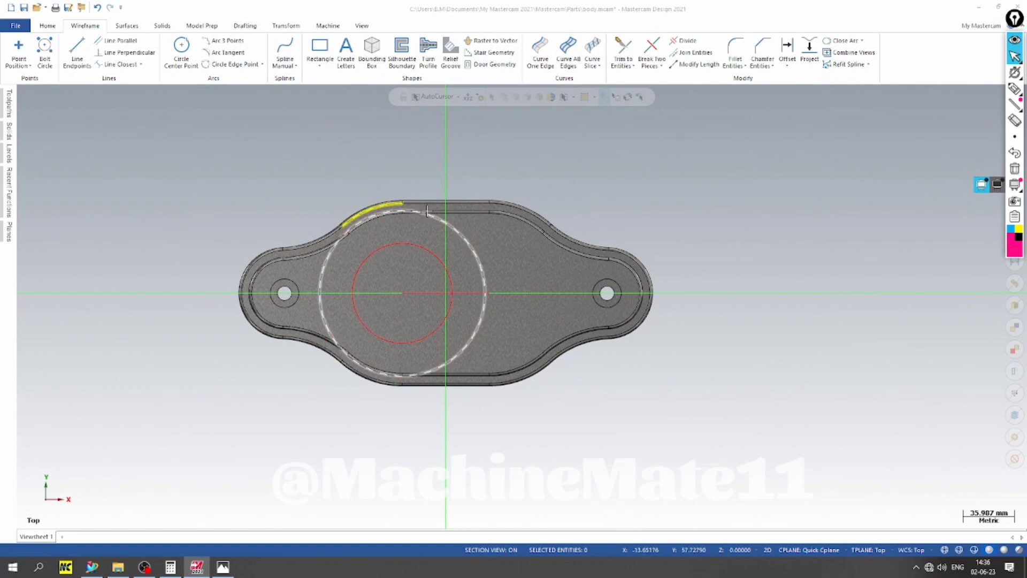
{"action": "scroll", "coordinate": [381, 183], "scroll_direction": "up", "scroll_amount": 2}
{"action": "scroll", "coordinate": [366, 135], "scroll_direction": "down", "scroll_amount": 2}
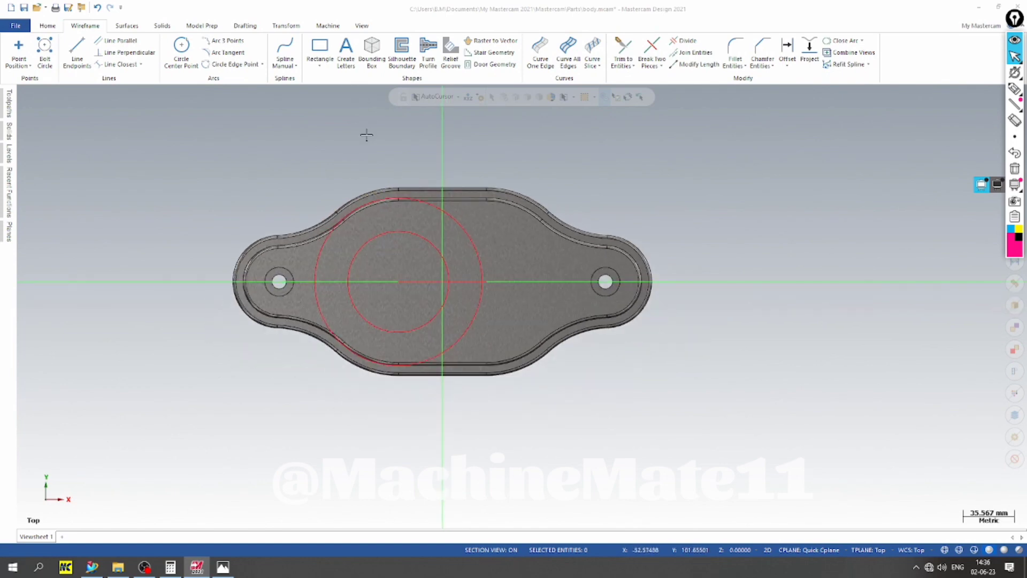
{"action": "left_click", "coordinate": [181, 51]}
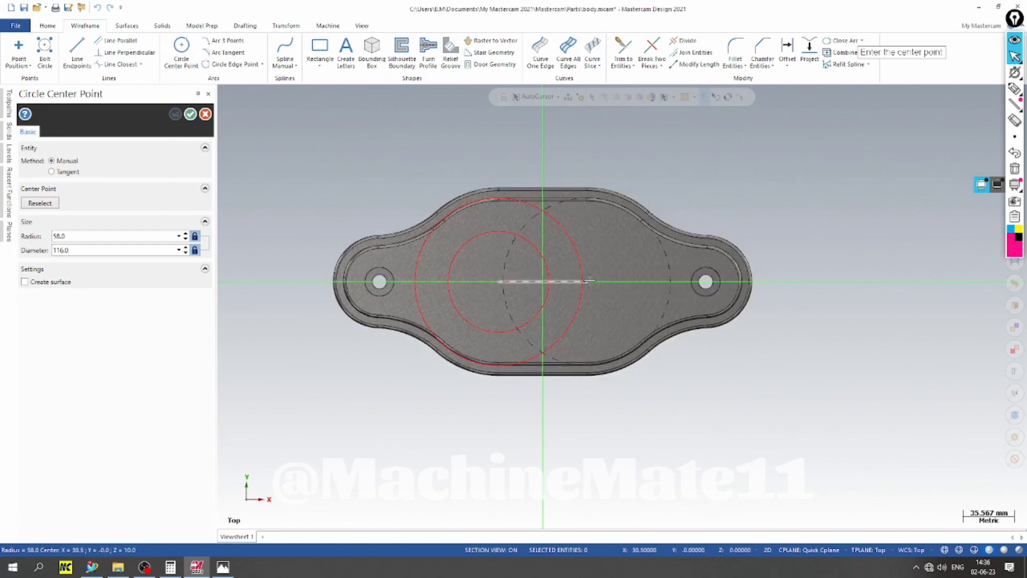
{"action": "left_click", "coordinate": [588, 283]}
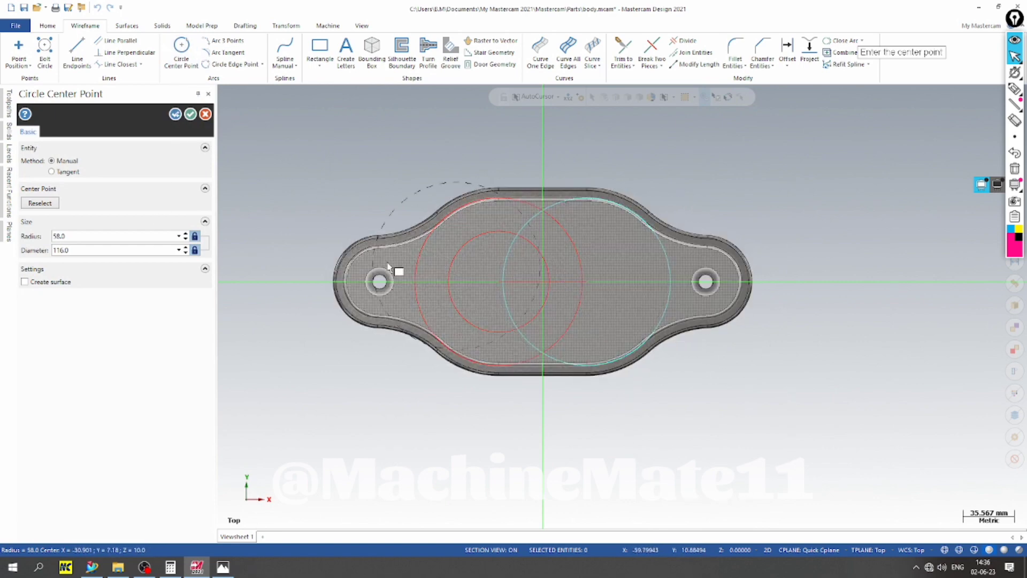
{"action": "left_click", "coordinate": [153, 236]}
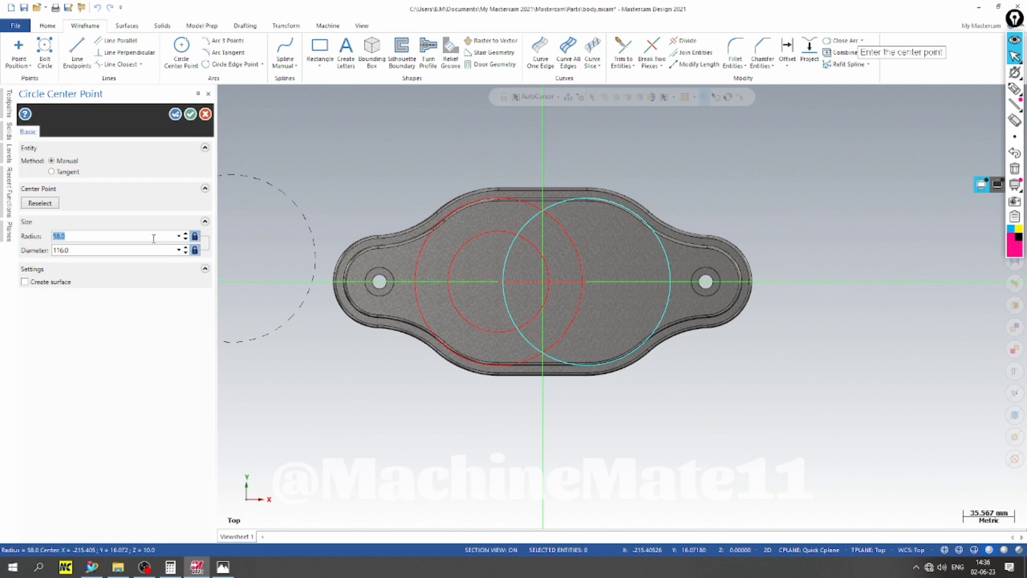
{"action": "type", "text": "35"}
{"action": "key", "text": "Return"}
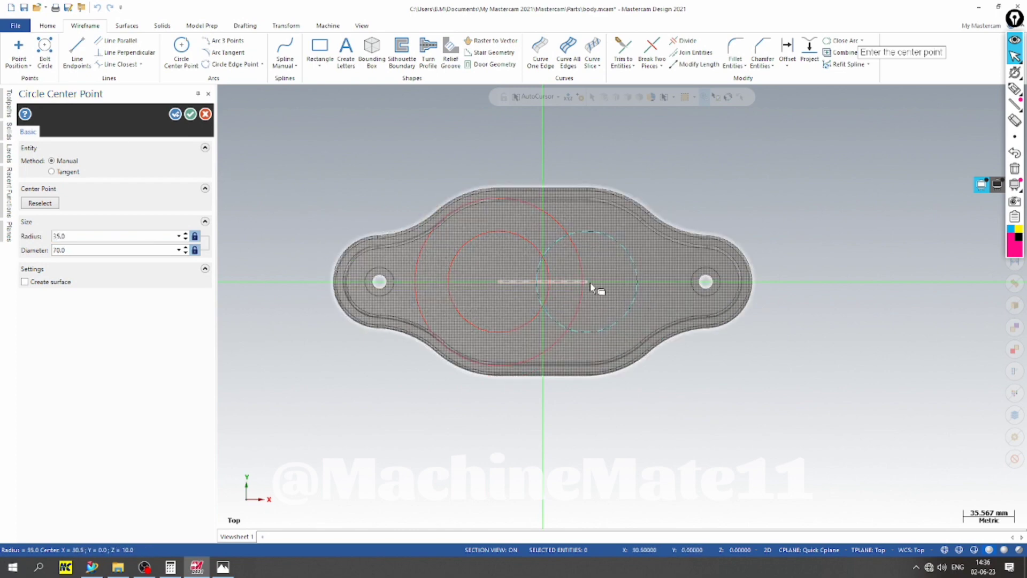
{"action": "left_click", "coordinate": [175, 114]}
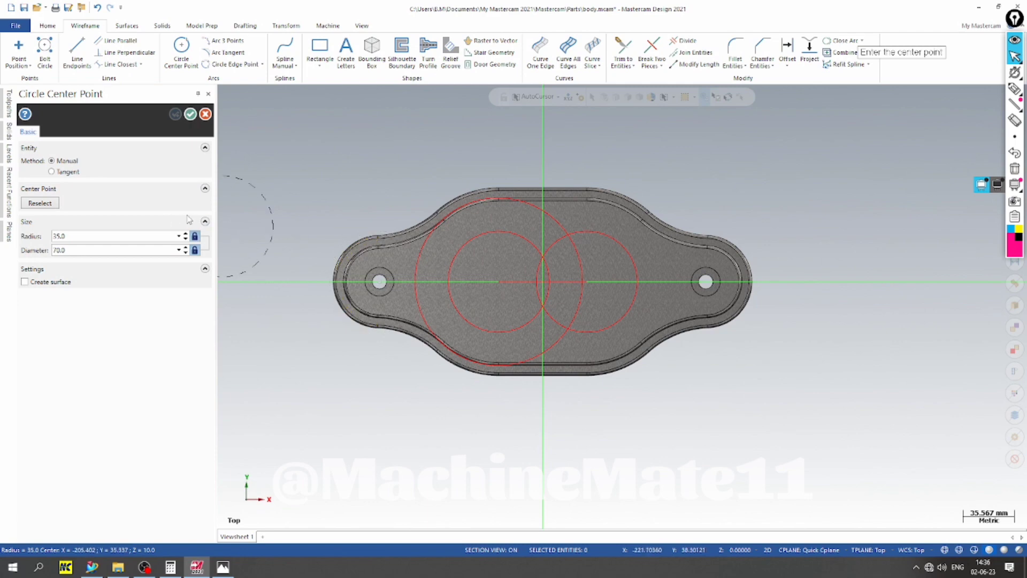
Create a concentric circle of radius 58 mm at the line's right endpoint and finish the circle command
{"action": "left_click", "coordinate": [106, 237]}
{"action": "left_click", "coordinate": [588, 282]}
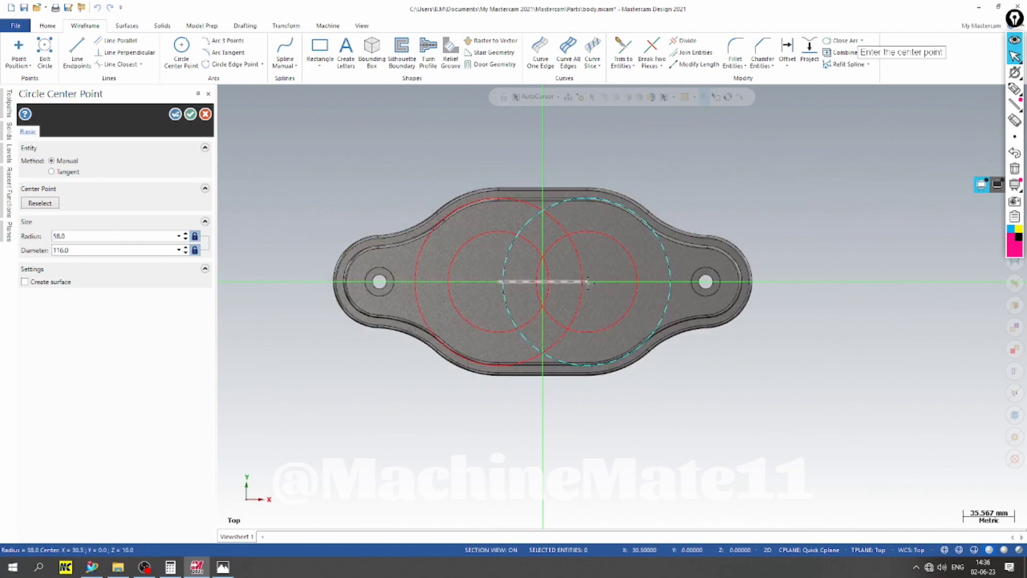
{"action": "left_click", "coordinate": [191, 114]}
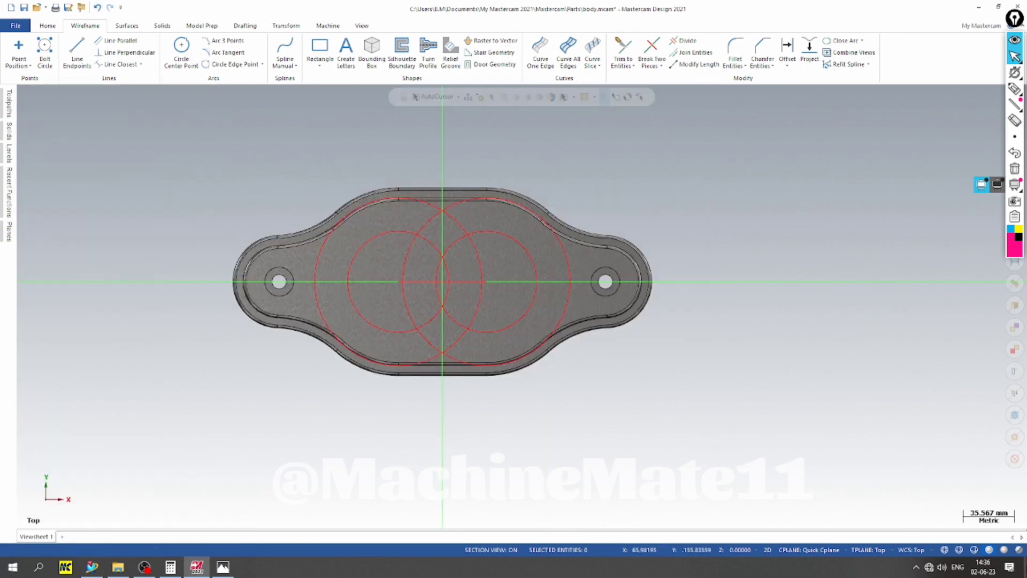
Hide the body level so that only the housing wireframe on level 4 is displayed
{"action": "left_click", "coordinate": [7, 152]}
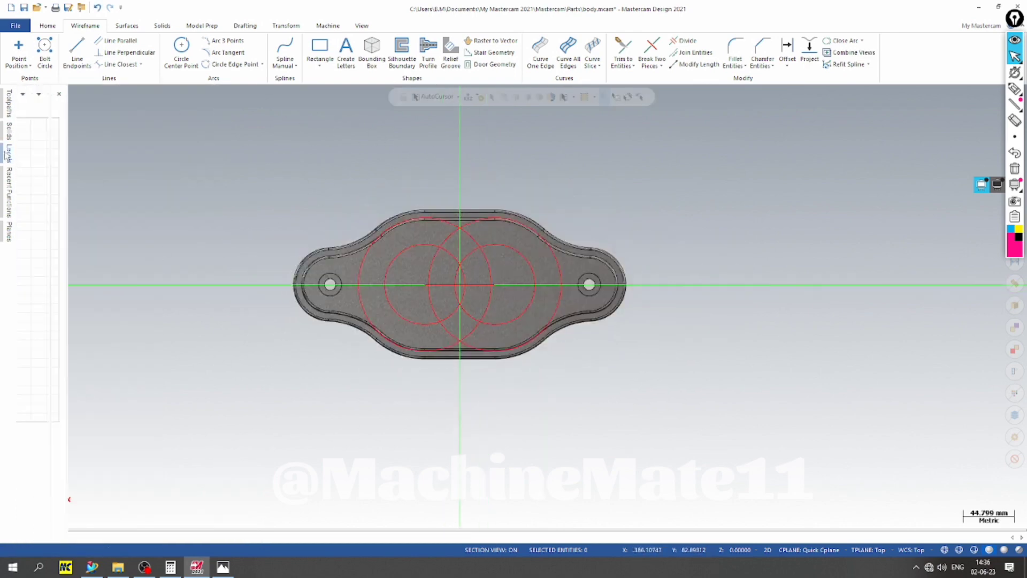
{"action": "left_click", "coordinate": [56, 154]}
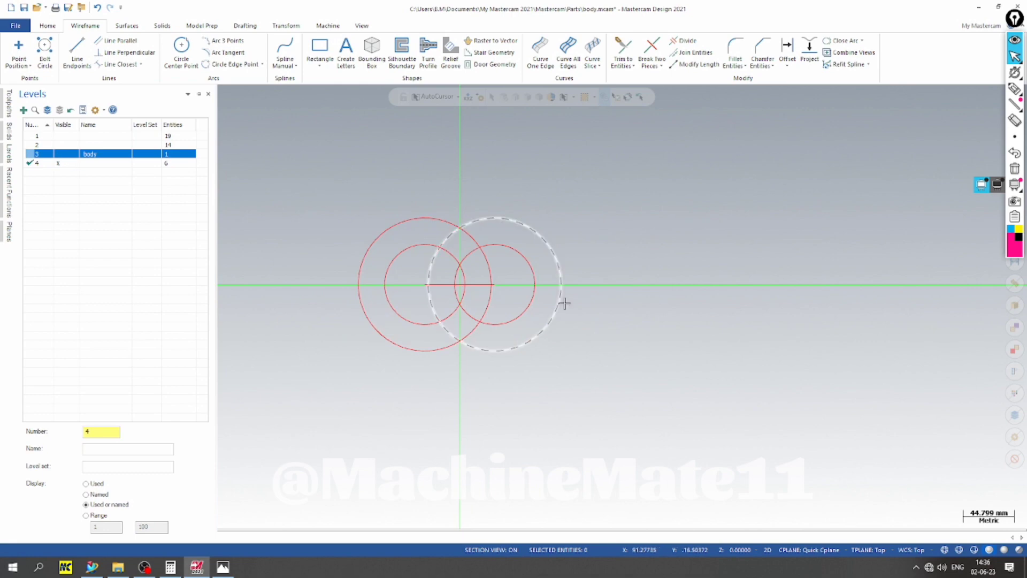
{"action": "scroll", "coordinate": [562, 303], "scroll_direction": "up", "scroll_amount": 1}
{"action": "scroll", "coordinate": [444, 197], "scroll_direction": "up", "scroll_amount": 3}
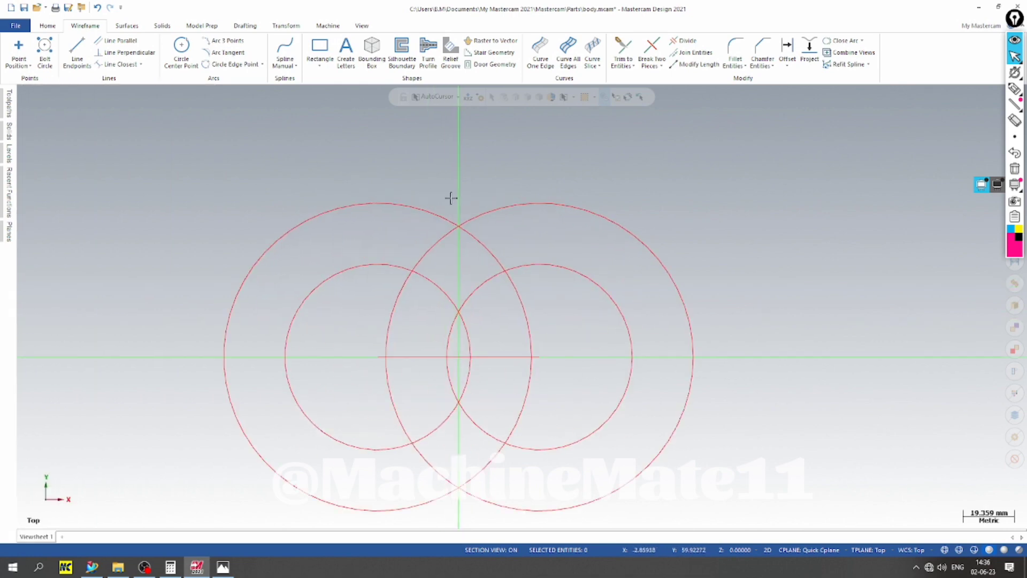
{"action": "scroll", "coordinate": [418, 237], "scroll_direction": "down", "scroll_amount": 1}
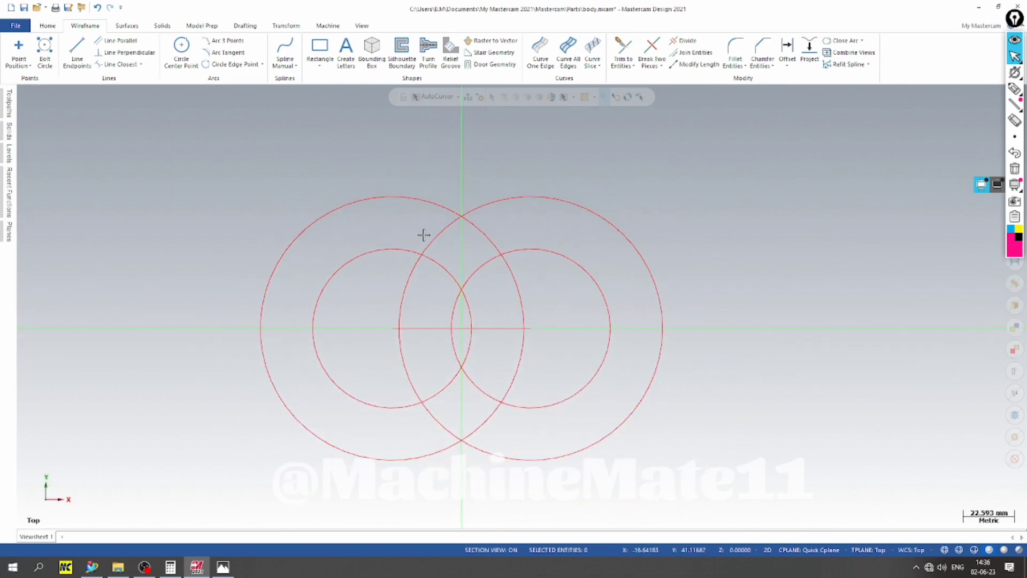
Using the two-endpoints method, connect the 58 mm radius circles with horizontal tangent lines, about 65 mm long above and 70 mm below
{"action": "left_click", "coordinate": [77, 50]}
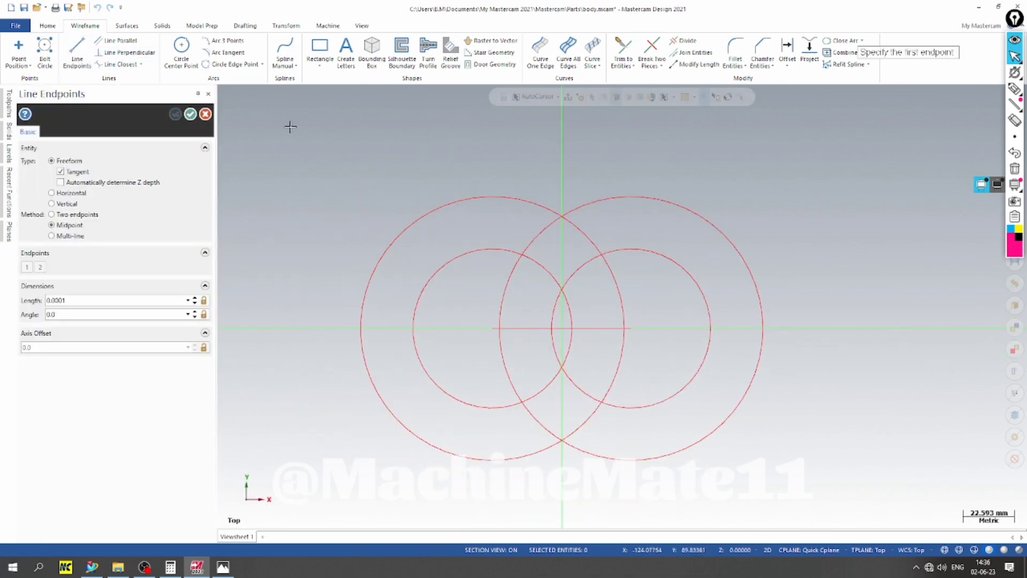
{"action": "left_click", "coordinate": [494, 197]}
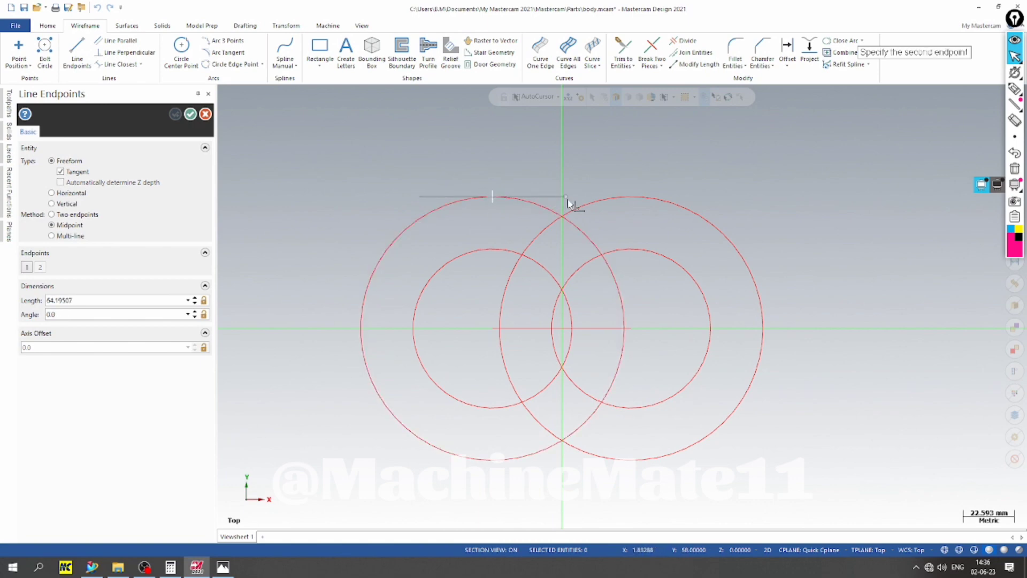
{"action": "left_click", "coordinate": [68, 215]}
{"action": "left_click", "coordinate": [491, 198]}
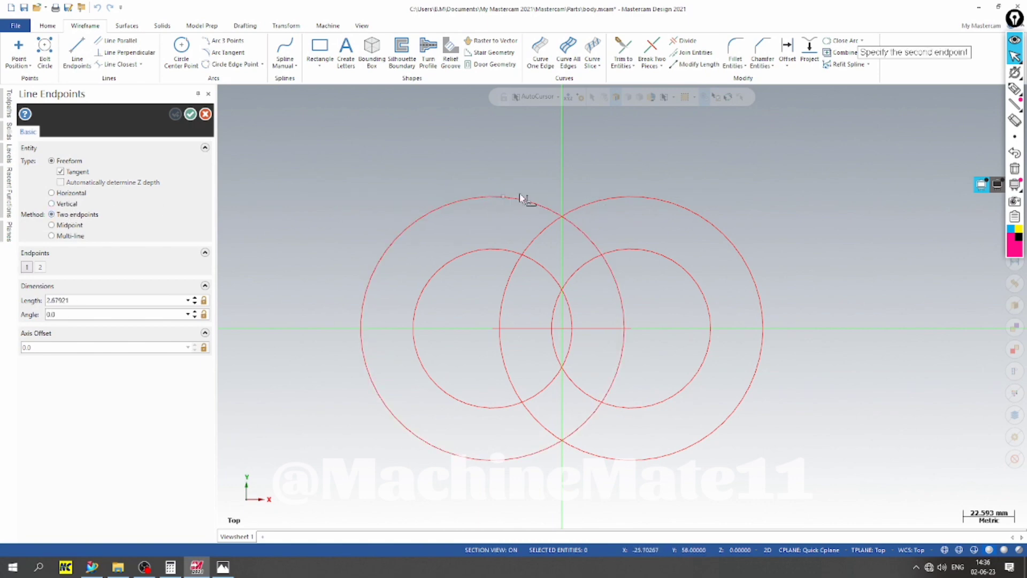
{"action": "left_click", "coordinate": [640, 206]}
{"action": "scroll", "coordinate": [543, 344], "scroll_direction": "up", "scroll_amount": 3}
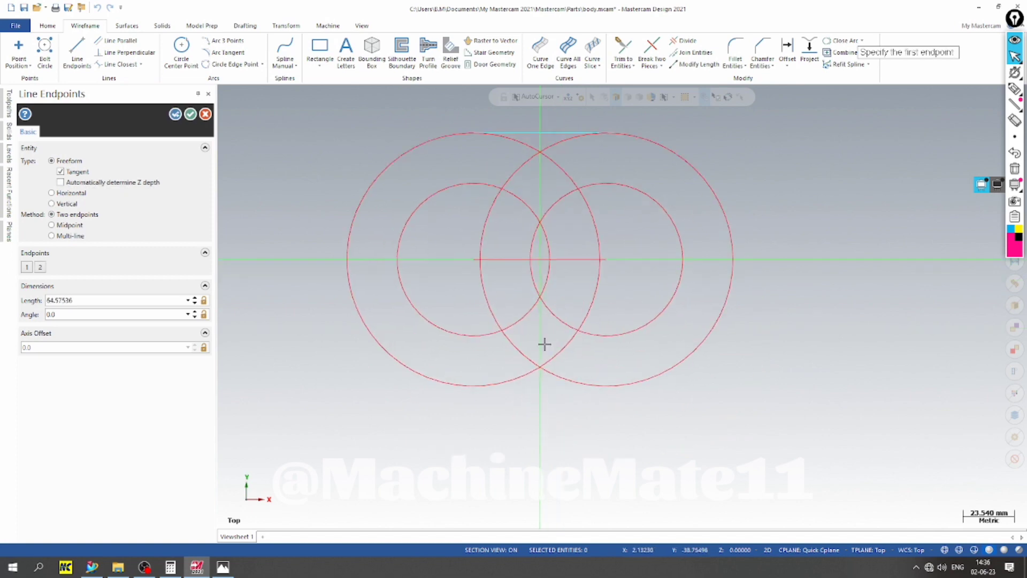
{"action": "left_click", "coordinate": [436, 406]}
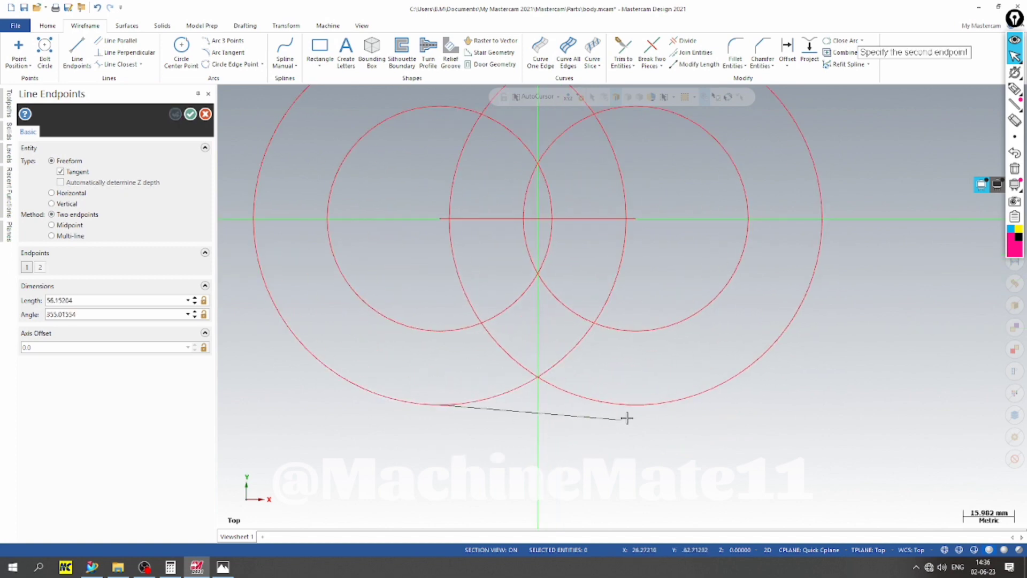
{"action": "scroll", "coordinate": [588, 423], "scroll_direction": "down", "scroll_amount": 2}
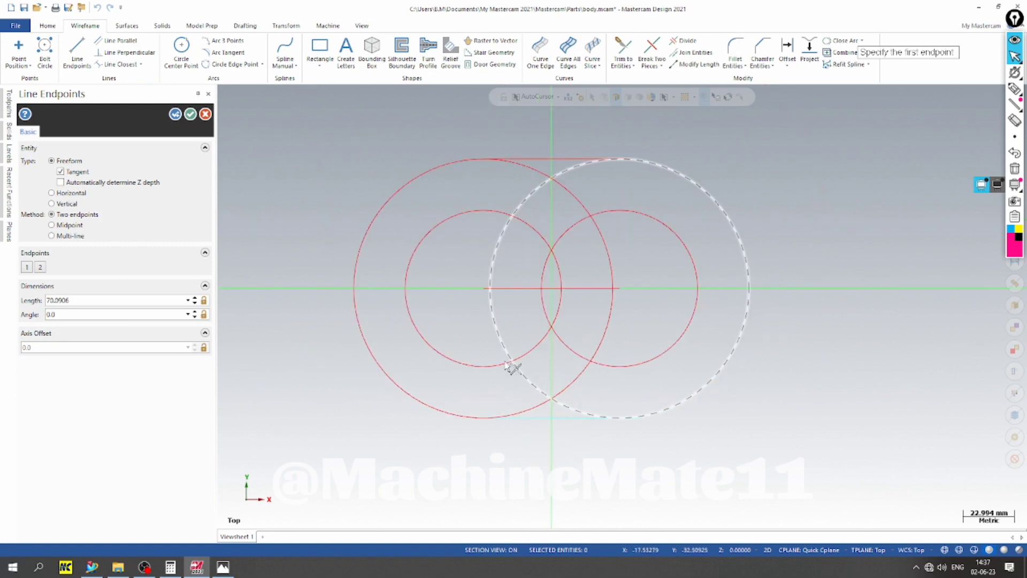
Connect the 35 mm radius circles with horizontal tangent lines, about 66 mm long below and 61 mm above, and finish the line command
{"action": "left_click", "coordinate": [479, 367]}
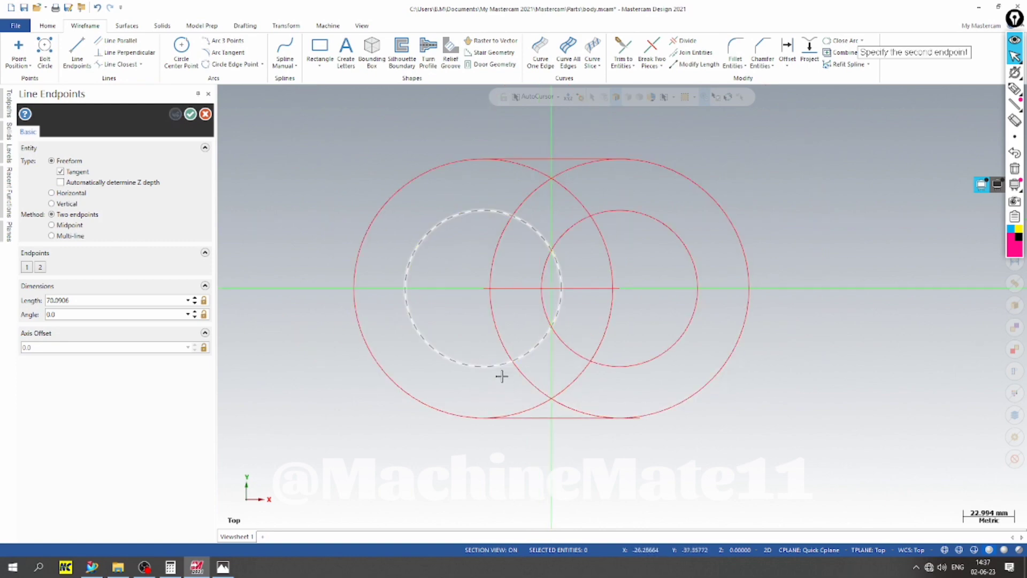
{"action": "left_click", "coordinate": [621, 368]}
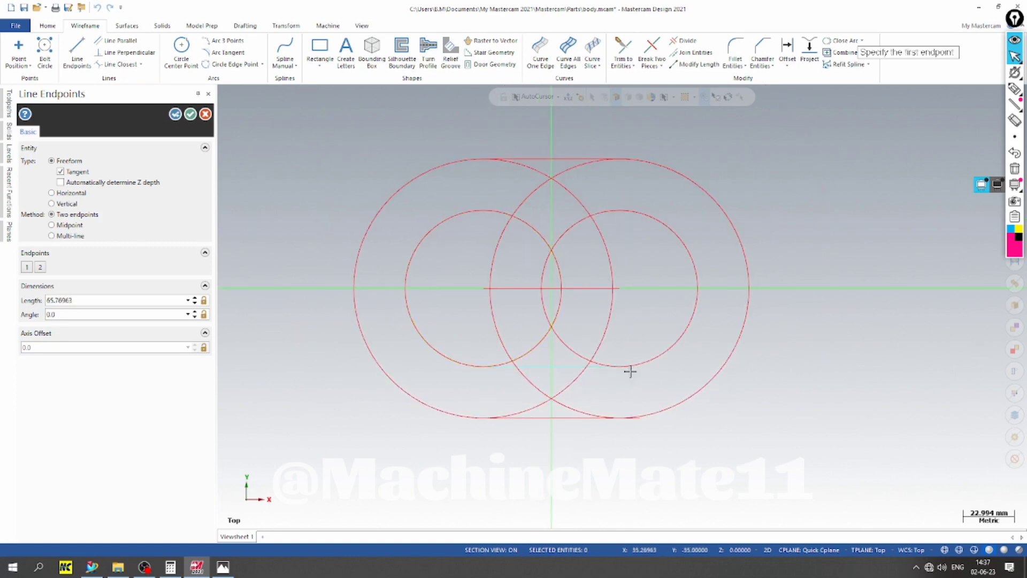
{"action": "left_click", "coordinate": [484, 211]}
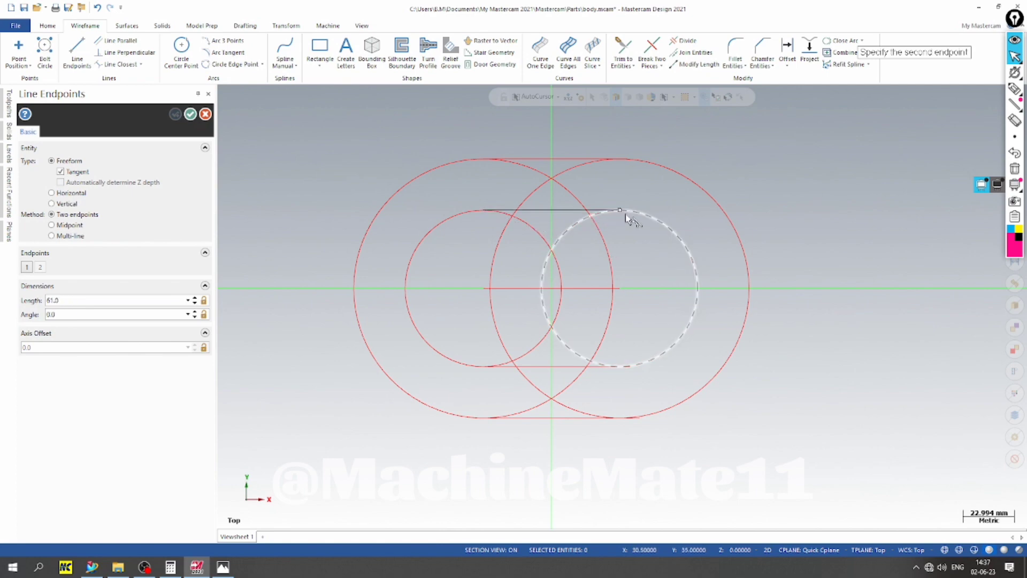
{"action": "left_click", "coordinate": [624, 214]}
{"action": "left_click", "coordinate": [190, 114]}
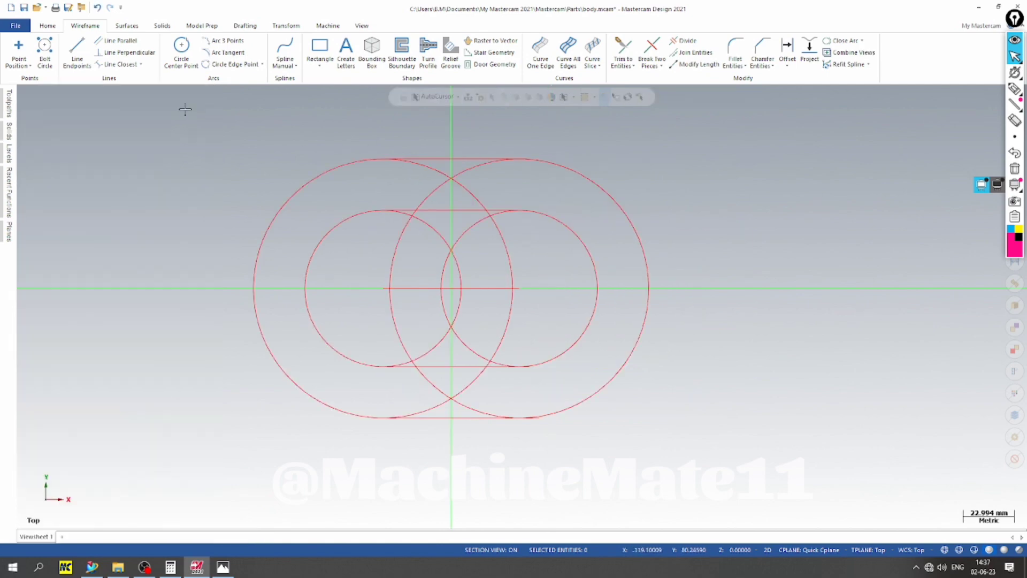
Trim the 58 mm radius circles and their tangent lines to each other with Trim 2 entities, forming the closed outer oblong
{"action": "scroll", "coordinate": [426, 177], "scroll_direction": "up", "scroll_amount": 3}
{"action": "left_click", "coordinate": [625, 47]}
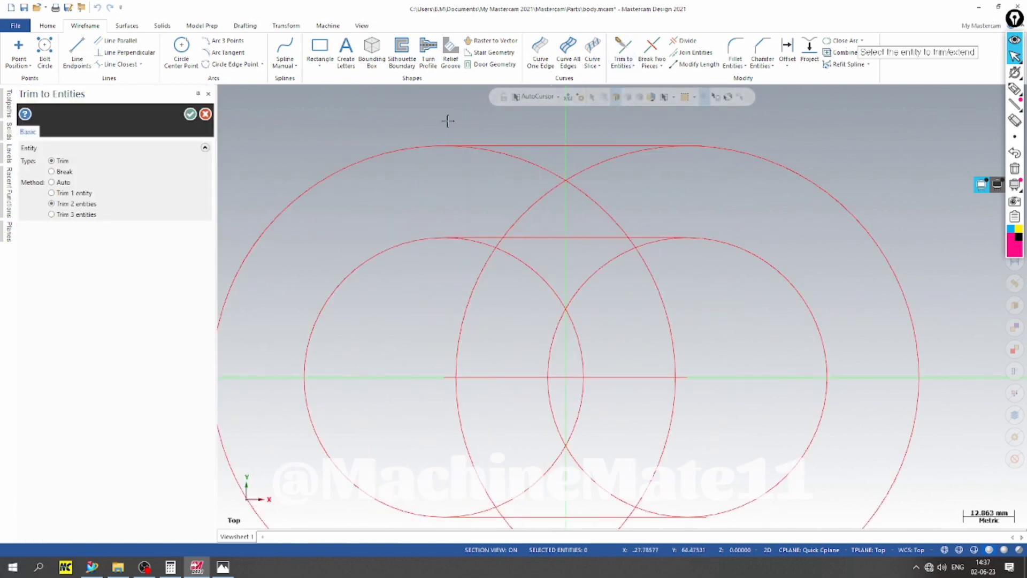
{"action": "left_click", "coordinate": [590, 141]}
{"action": "left_click", "coordinate": [750, 153]}
{"action": "scroll", "coordinate": [669, 171], "scroll_direction": "down", "scroll_amount": 3}
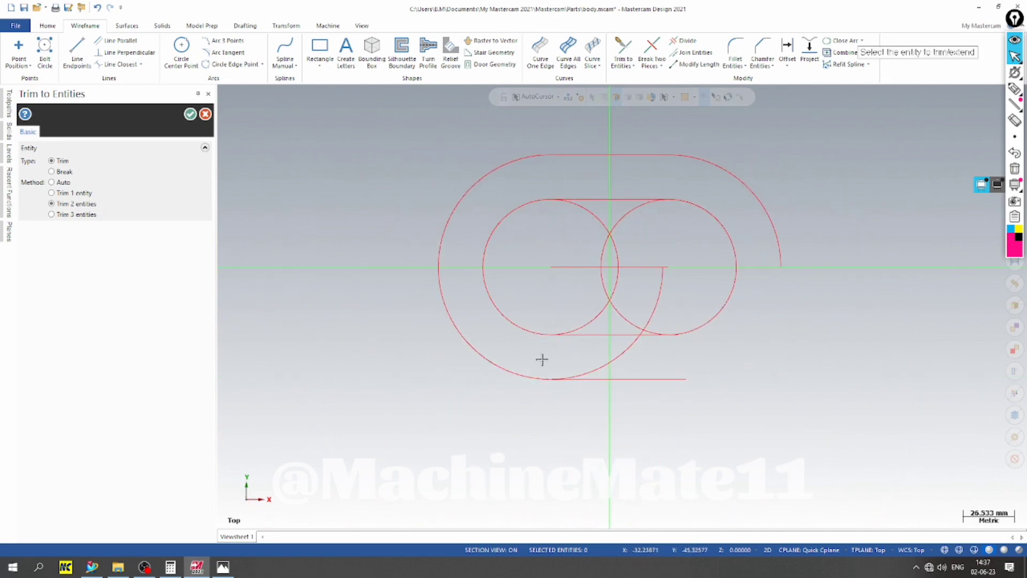
{"action": "left_click", "coordinate": [514, 371]}
{"action": "left_click", "coordinate": [605, 379]}
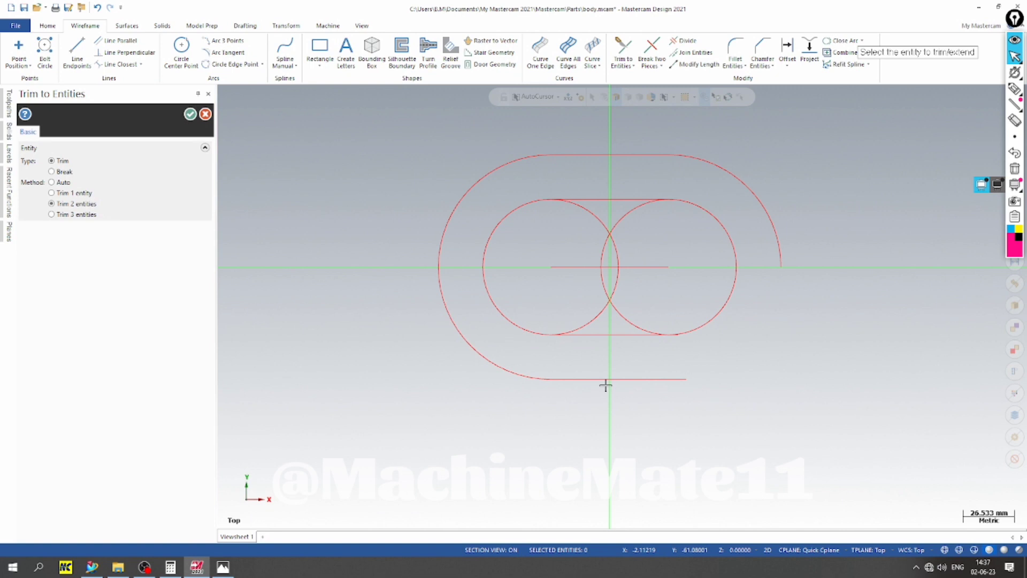
{"action": "left_click", "coordinate": [645, 377]}
{"action": "left_click", "coordinate": [780, 259]}
{"action": "scroll", "coordinate": [611, 385], "scroll_direction": "up", "scroll_amount": 2}
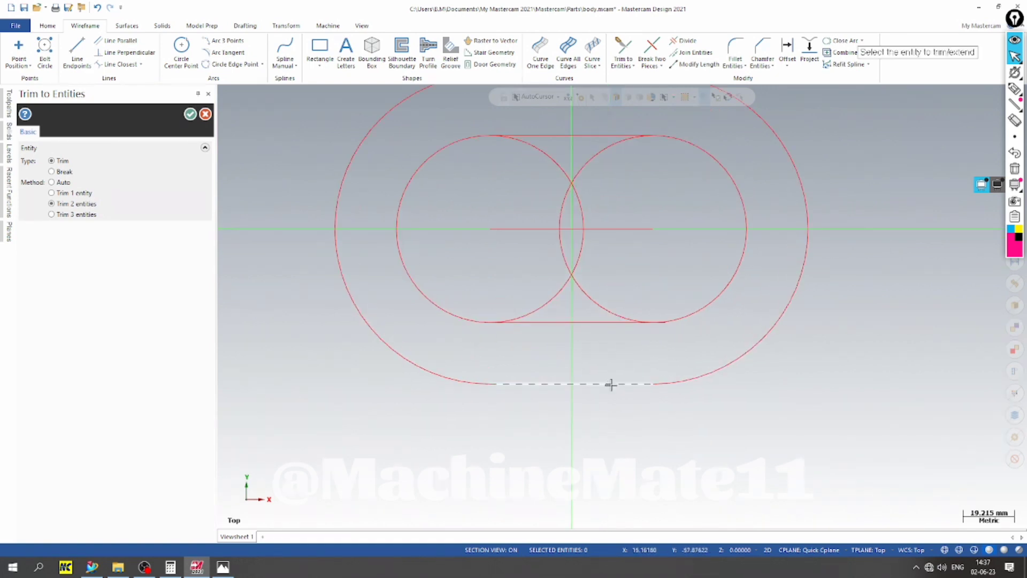
Trim the 35 mm radius circles and their tangent lines into a closed inner oblong and finish the trim command
{"action": "scroll", "coordinate": [611, 384], "scroll_direction": "down", "scroll_amount": 2}
{"action": "left_click", "coordinate": [519, 242]}
{"action": "left_click", "coordinate": [563, 241]}
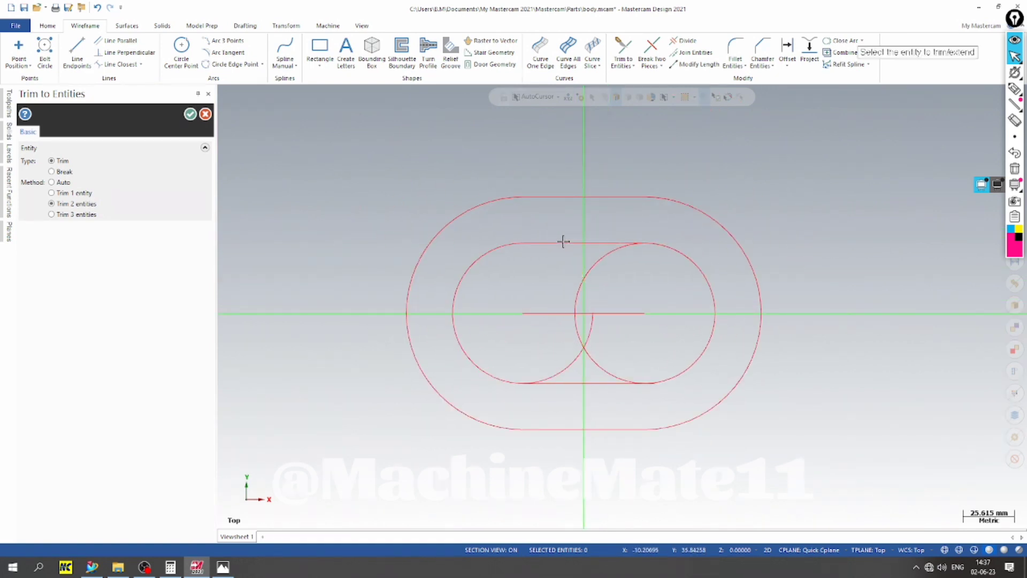
{"action": "left_click", "coordinate": [596, 241]}
{"action": "left_click", "coordinate": [653, 242]}
{"action": "left_click", "coordinate": [503, 381]}
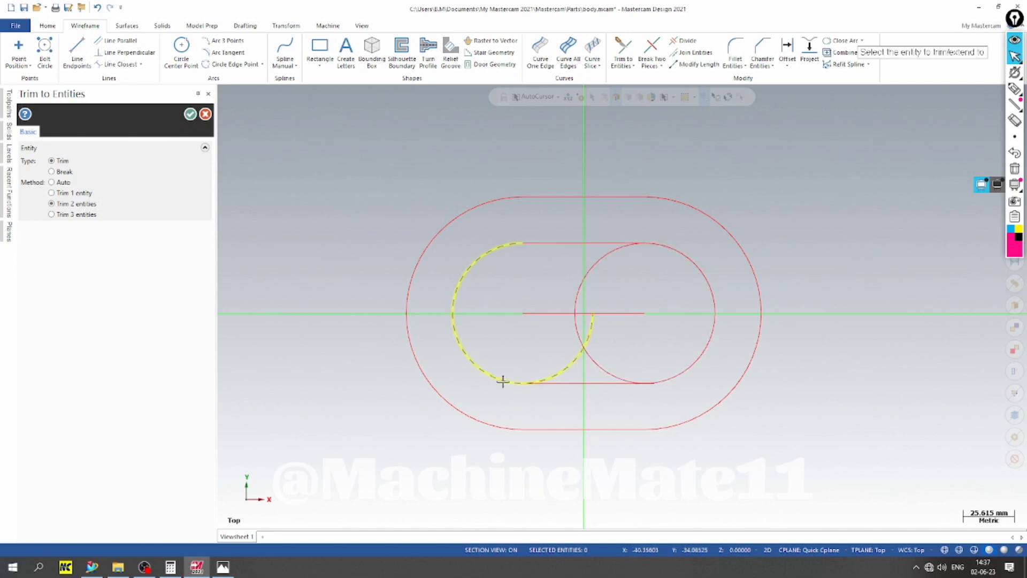
{"action": "left_click", "coordinate": [567, 383]}
{"action": "left_click", "coordinate": [686, 371]}
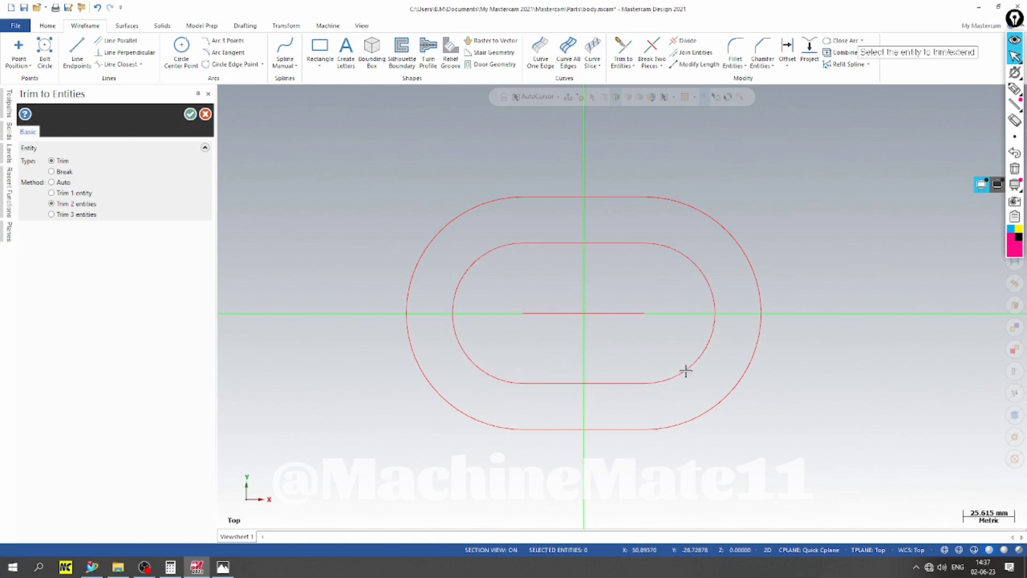
{"action": "scroll", "coordinate": [654, 312], "scroll_direction": "up", "scroll_amount": 2}
{"action": "scroll", "coordinate": [506, 291], "scroll_direction": "down", "scroll_amount": 3}
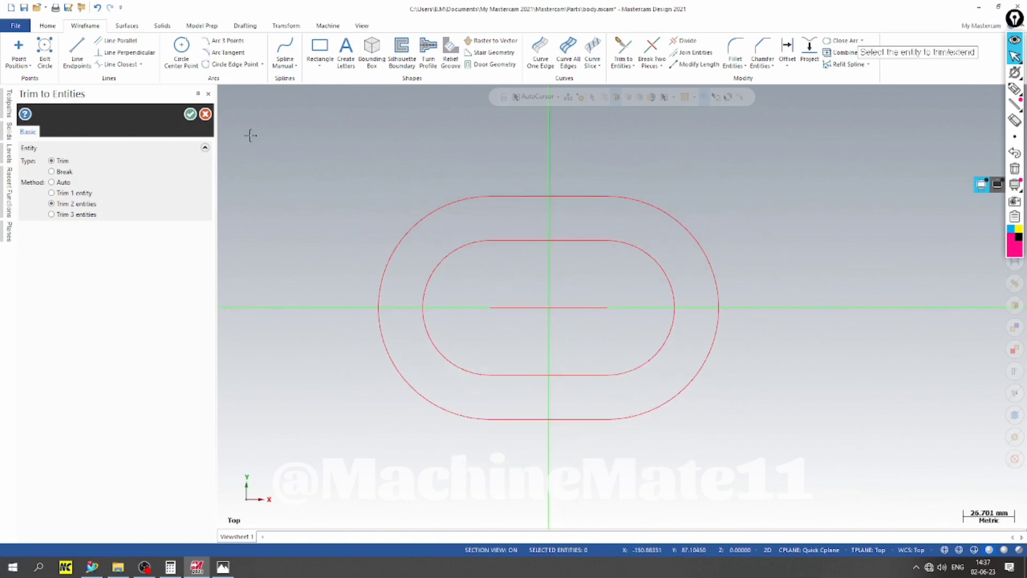
{"action": "left_click", "coordinate": [190, 114]}
{"action": "scroll", "coordinate": [456, 321], "scroll_direction": "up", "scroll_amount": 2}
{"action": "scroll", "coordinate": [519, 255], "scroll_direction": "down", "scroll_amount": 2}
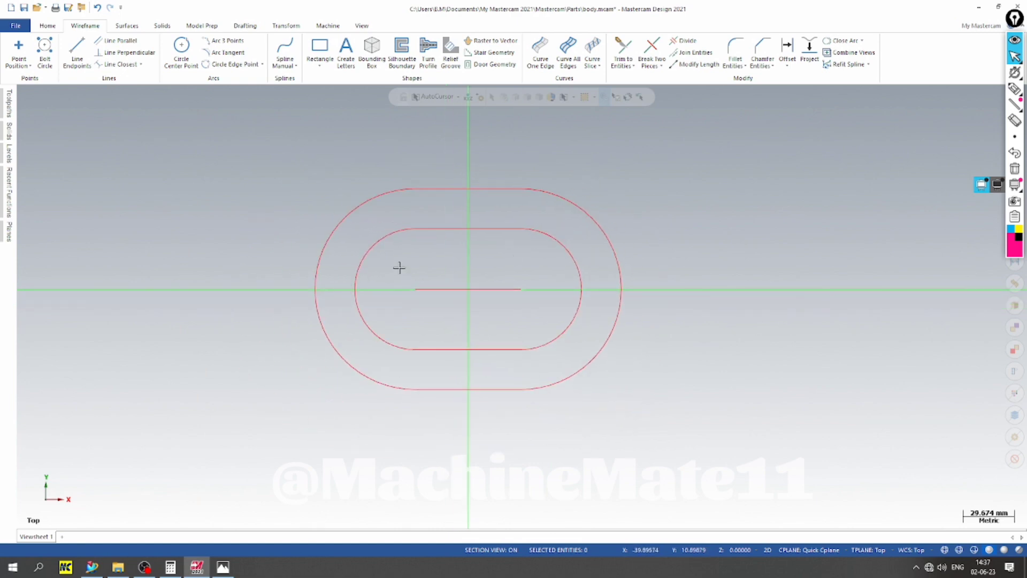
{"action": "scroll", "coordinate": [383, 241], "scroll_direction": "up", "scroll_amount": 1}
{"action": "scroll", "coordinate": [461, 259], "scroll_direction": "down", "scroll_amount": 3}
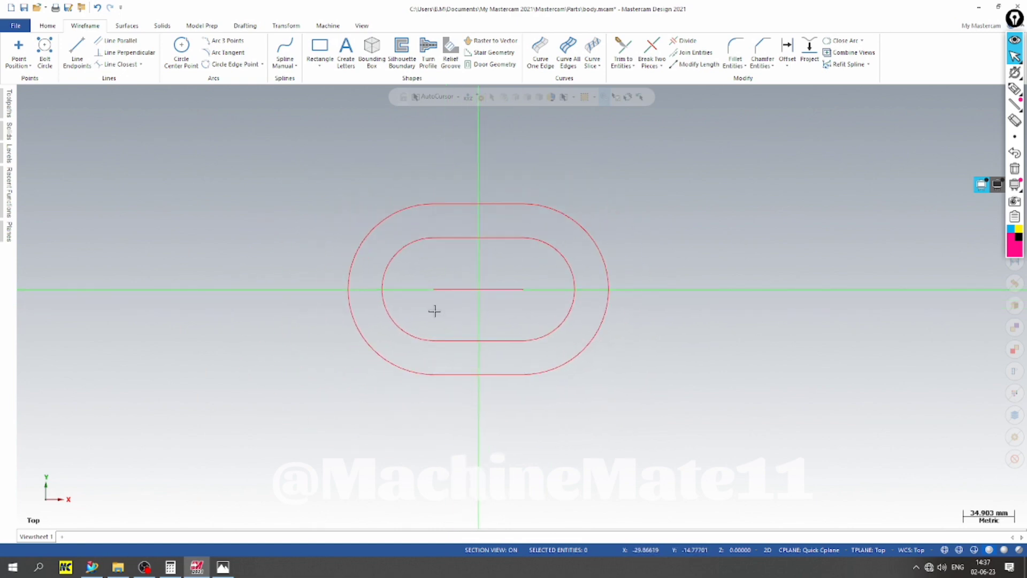
Offset a copy of the closed inner oblong outward by 2.5 mm, as given in the reference drawing
{"action": "left_click", "coordinate": [223, 568]}
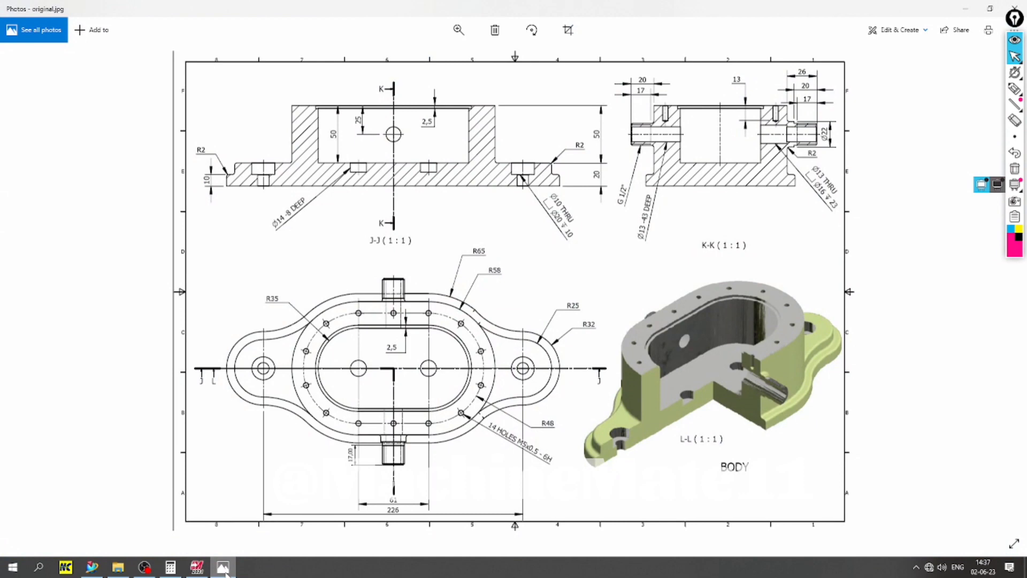
{"action": "left_click", "coordinate": [223, 569]}
{"action": "scroll", "coordinate": [487, 185], "scroll_direction": "up", "scroll_amount": 2}
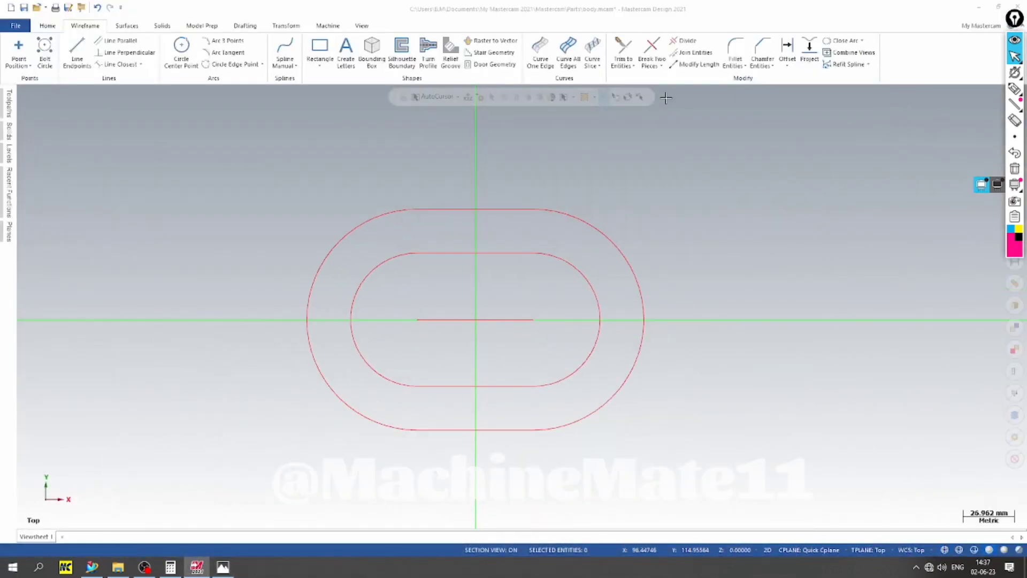
{"action": "left_click", "coordinate": [791, 65]}
{"action": "left_click", "coordinate": [798, 89]}
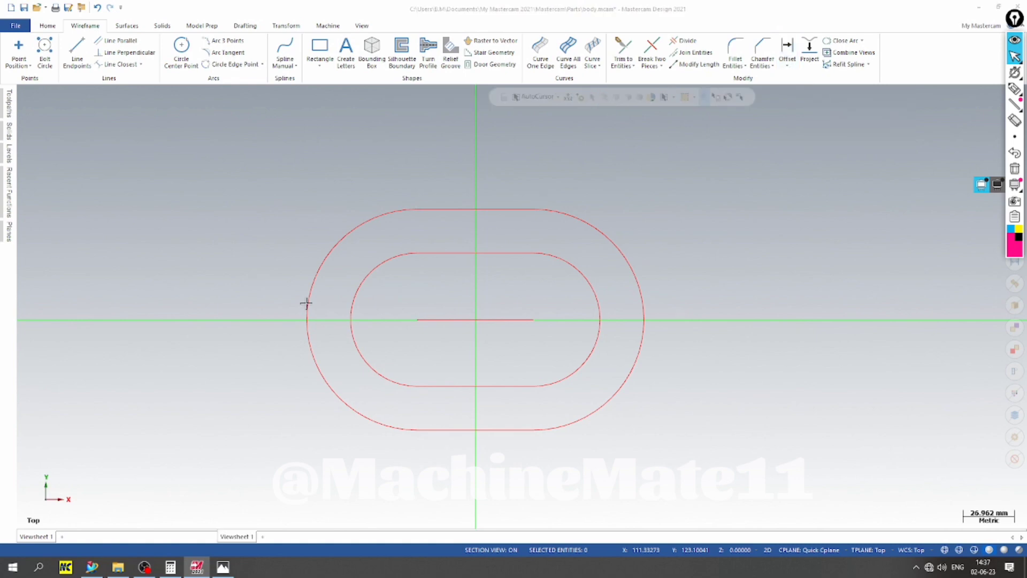
{"action": "left_click", "coordinate": [506, 255]}
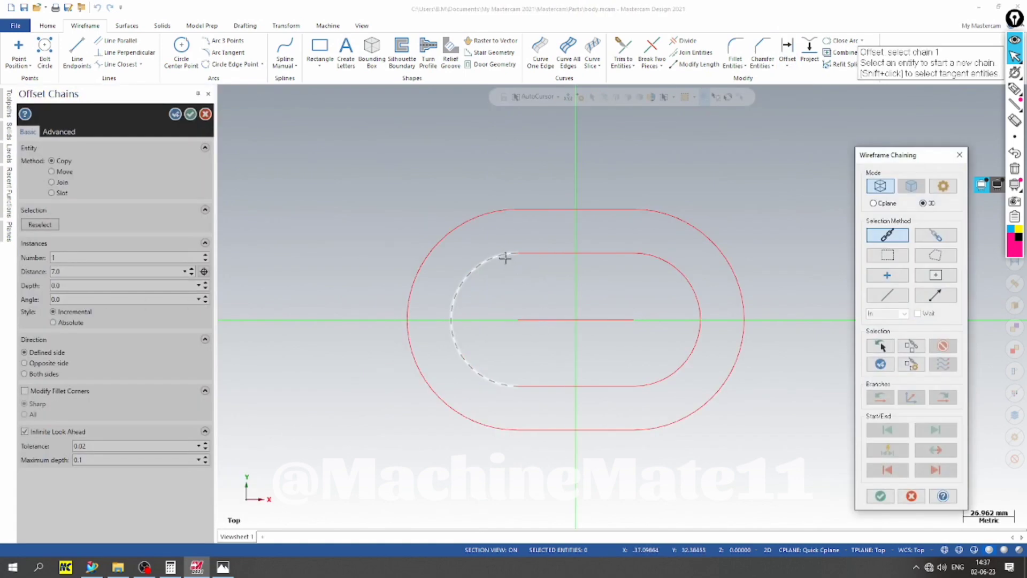
{"action": "left_click", "coordinate": [881, 496]}
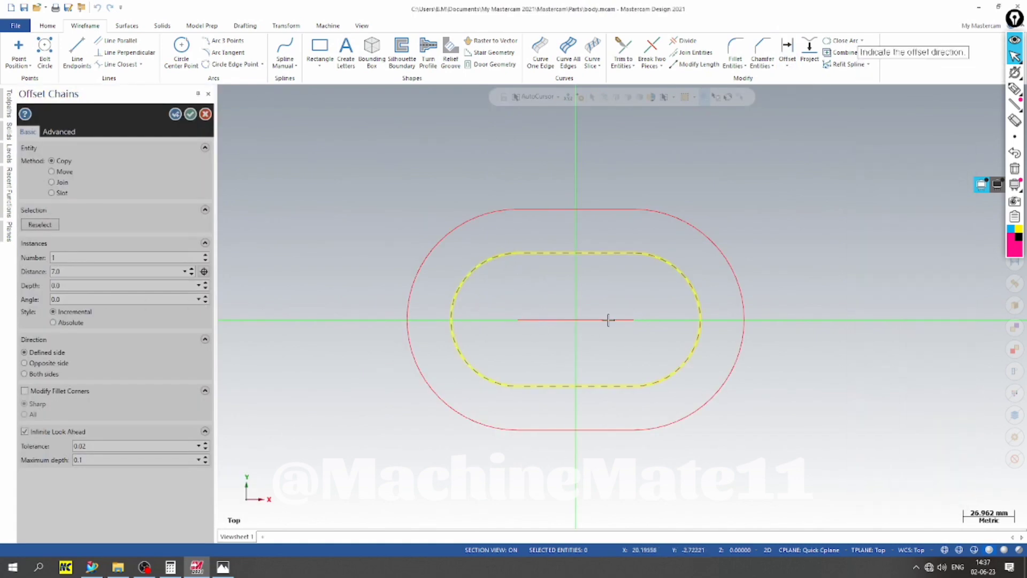
{"action": "left_click", "coordinate": [512, 237]}
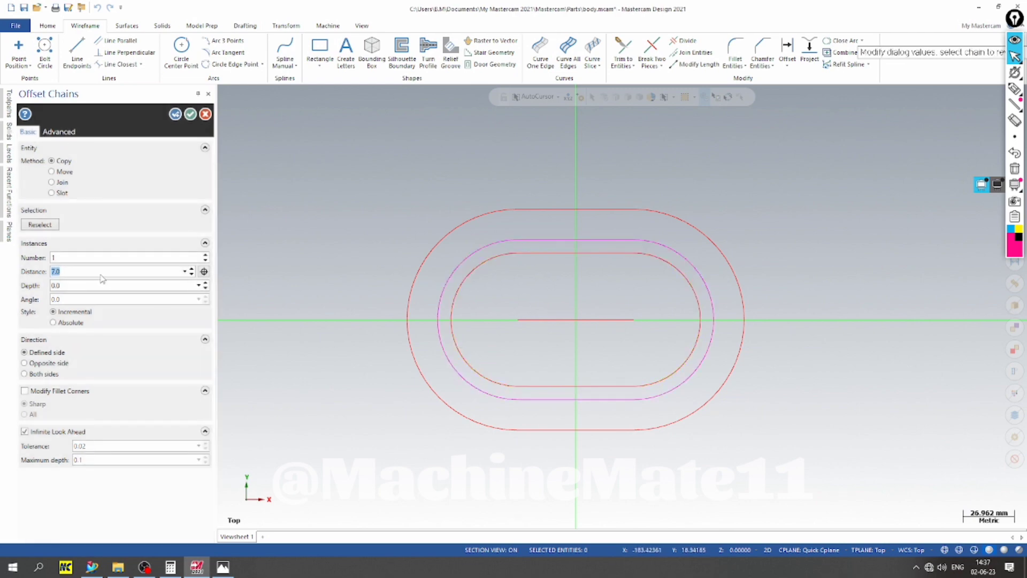
{"action": "type", "text": "2.5"}
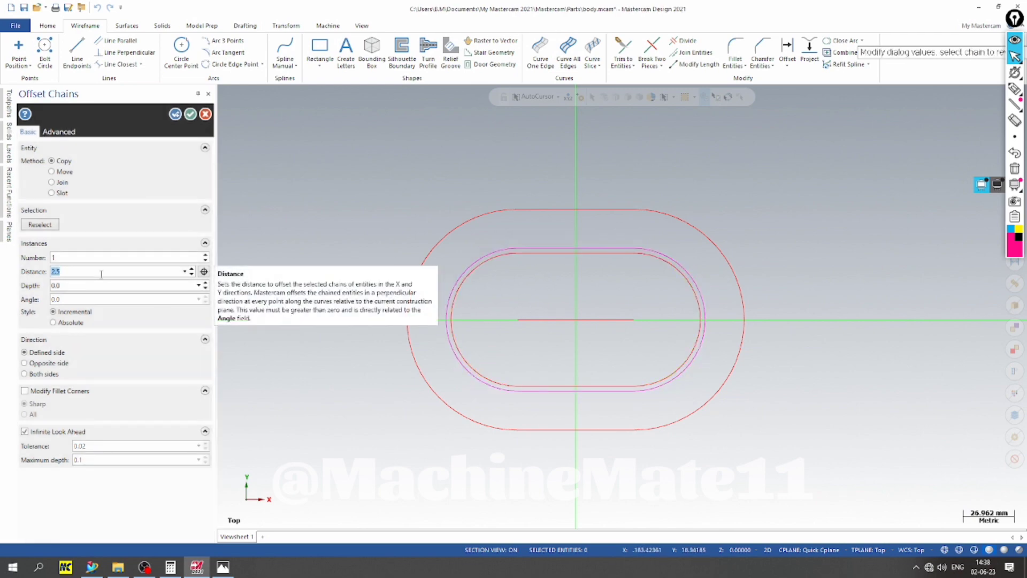
{"action": "left_click", "coordinate": [190, 114]}
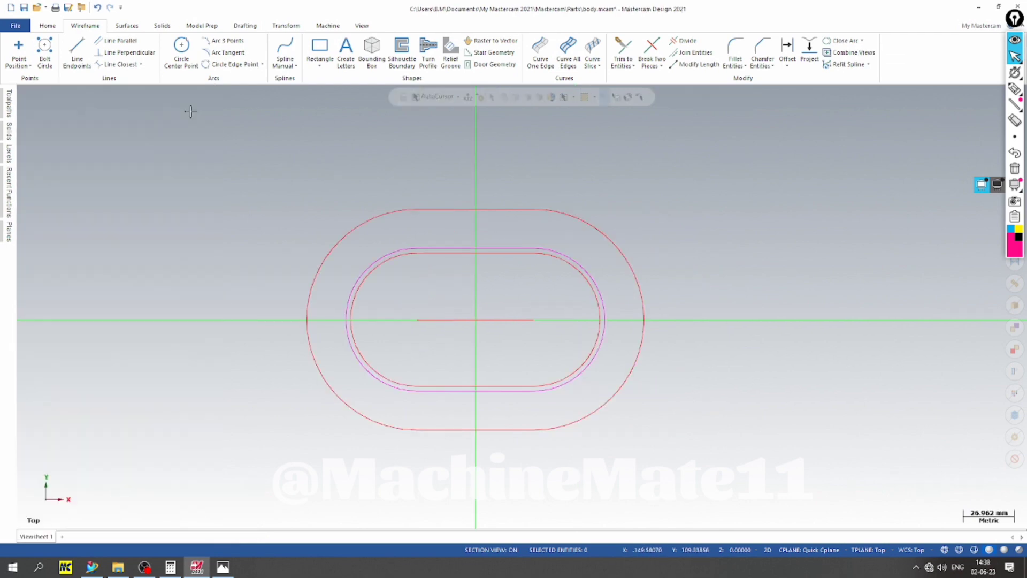
Switch to the isometric view and make the body level visible together with the oblong wall profiles
{"action": "right_click", "coordinate": [337, 177]}
{"action": "left_click", "coordinate": [360, 270]}
{"action": "scroll", "coordinate": [375, 209], "scroll_direction": "up", "scroll_amount": 2}
{"action": "scroll", "coordinate": [346, 221], "scroll_direction": "down", "scroll_amount": 3}
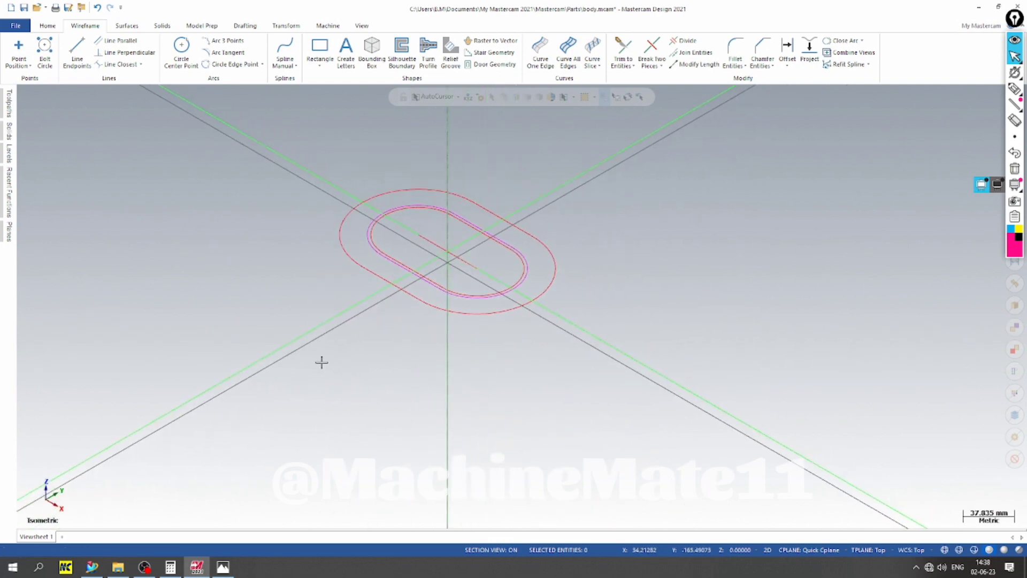
{"action": "scroll", "coordinate": [481, 357], "scroll_direction": "down", "scroll_amount": 2}
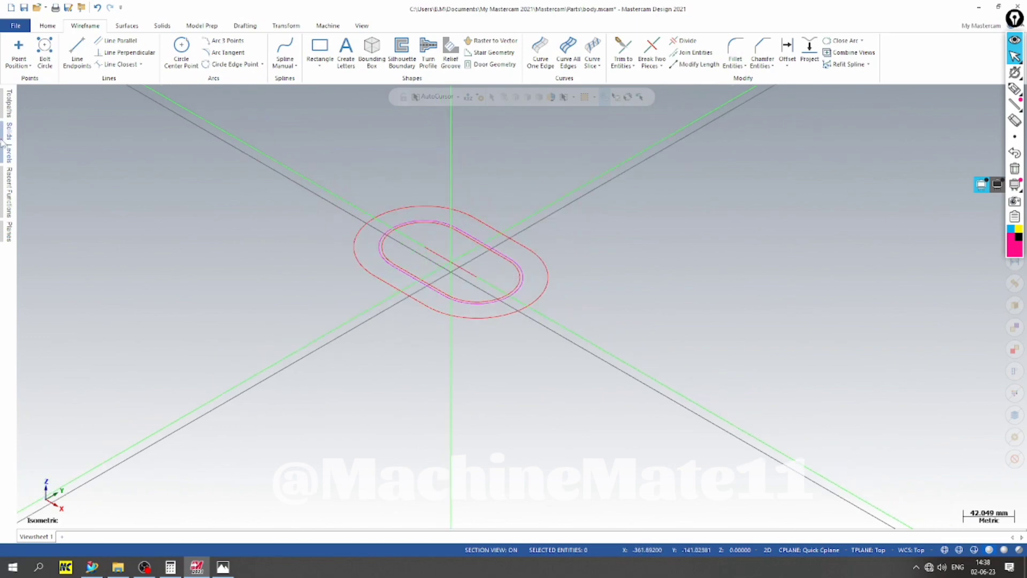
{"action": "left_click", "coordinate": [5, 157]}
{"action": "left_click", "coordinate": [56, 154]}
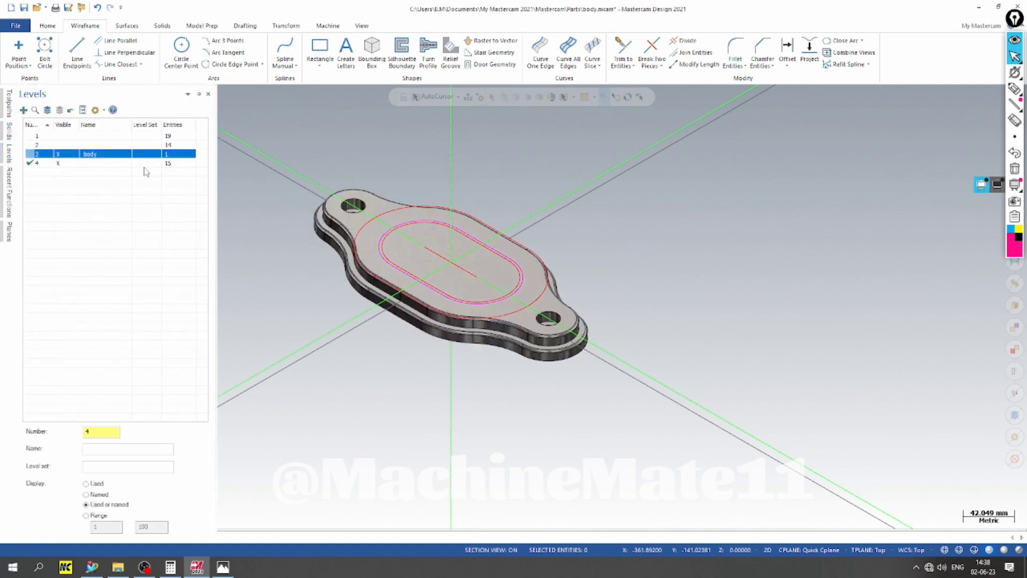
{"action": "left_click", "coordinate": [382, 155]}
{"action": "scroll", "coordinate": [398, 149], "scroll_direction": "up", "scroll_amount": 1}
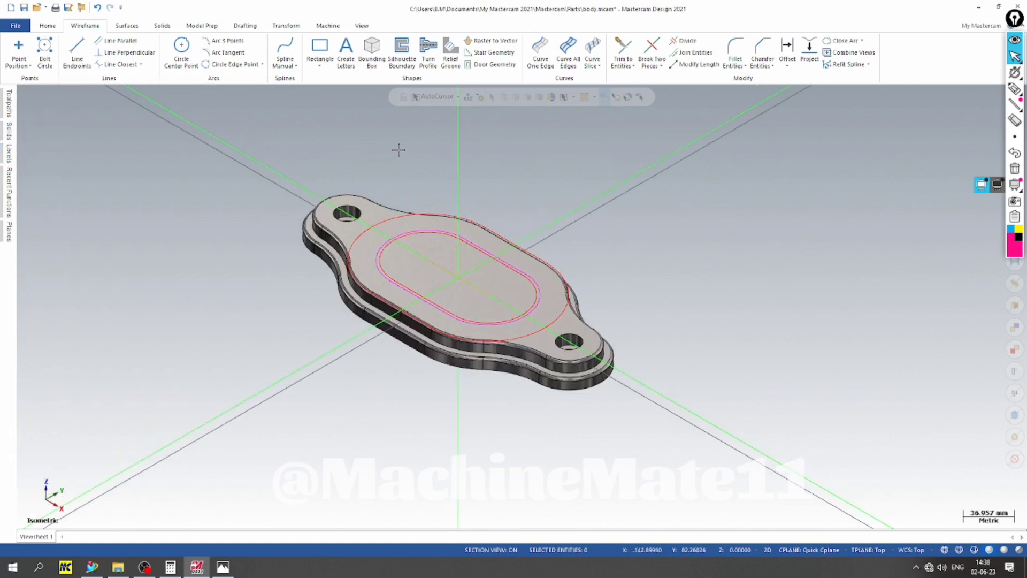
{"action": "scroll", "coordinate": [398, 150], "scroll_direction": "up", "scroll_amount": 2}
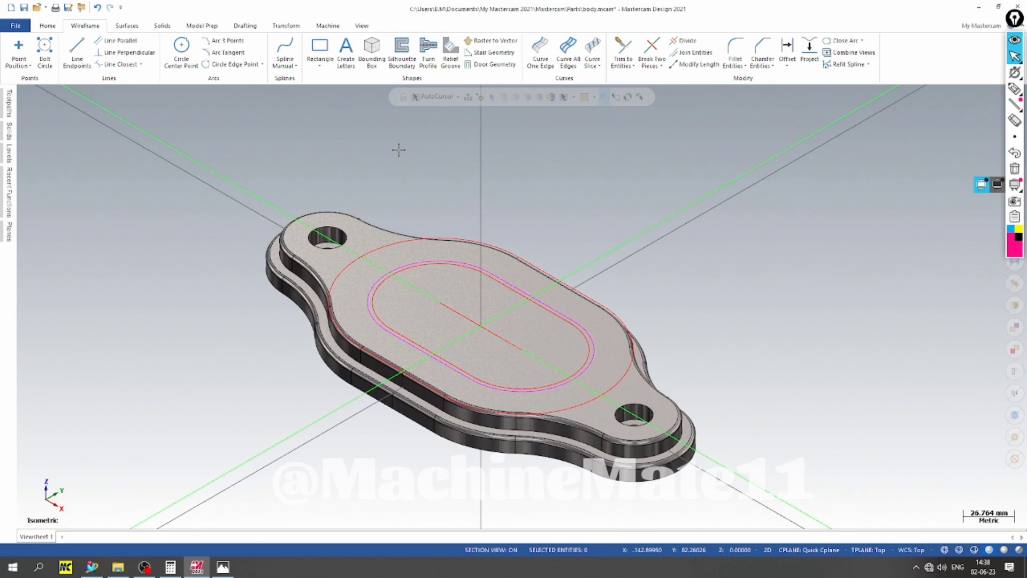
Clear the result colors from the offset oblong and consult the reference drawing for the wall dimensions
{"action": "right_click", "coordinate": [581, 181]}
{"action": "left_click", "coordinate": [609, 166]}
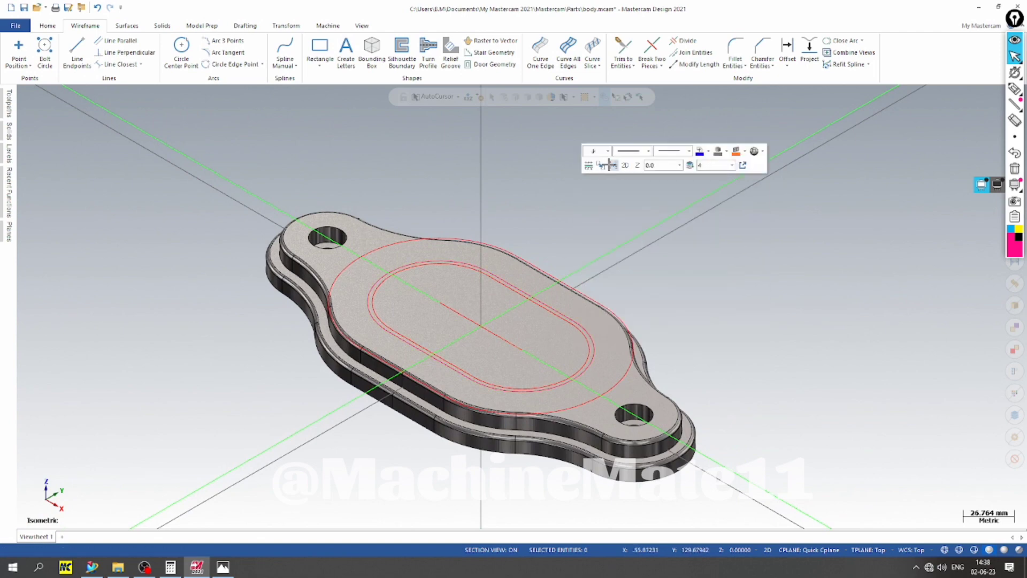
{"action": "scroll", "coordinate": [264, 149], "scroll_direction": "down", "scroll_amount": 2}
{"action": "scroll", "coordinate": [537, 256], "scroll_direction": "up", "scroll_amount": 2}
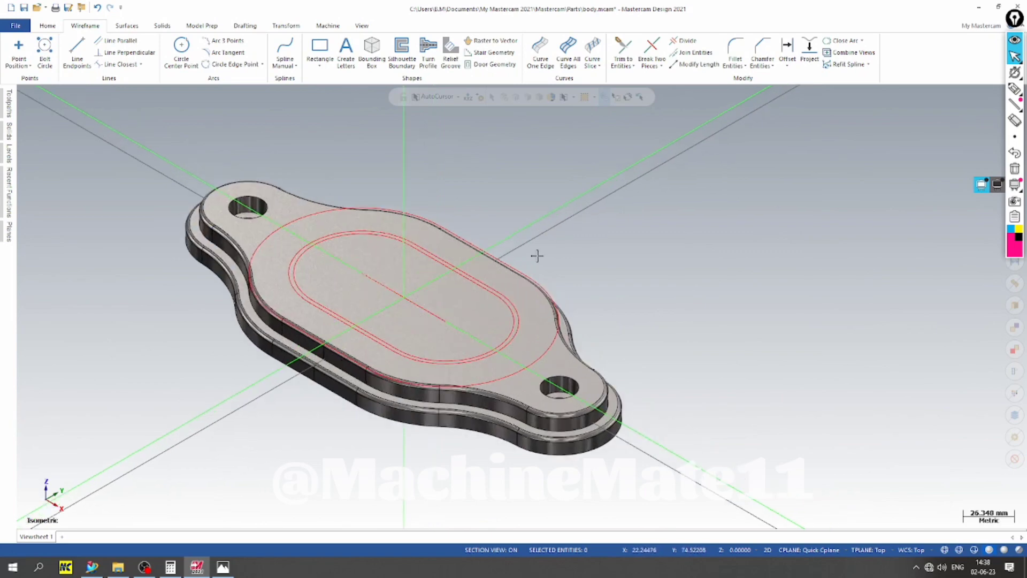
{"action": "right_click", "coordinate": [536, 188]}
{"action": "left_click", "coordinate": [342, 499]}
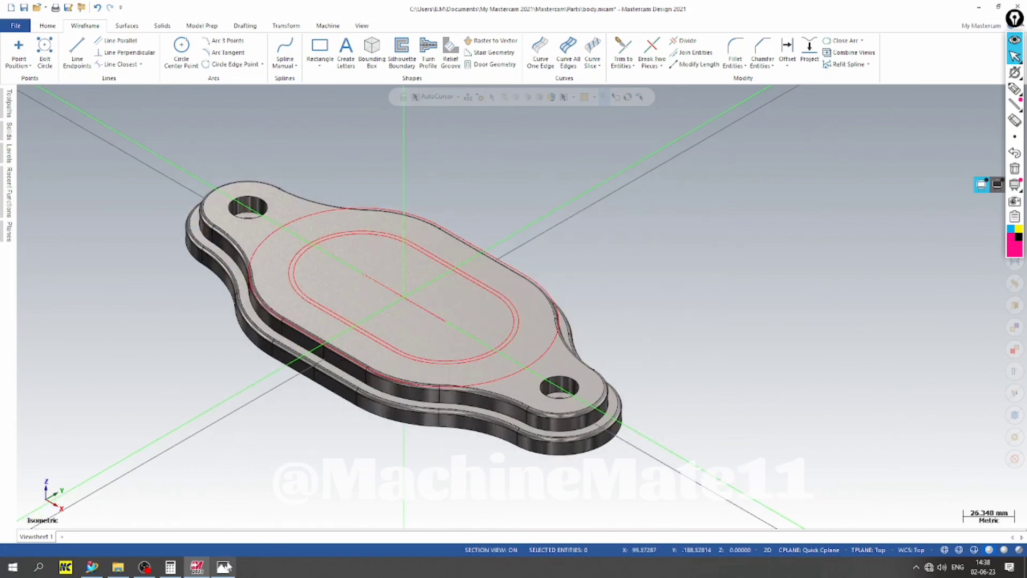
{"action": "left_click", "coordinate": [223, 568]}
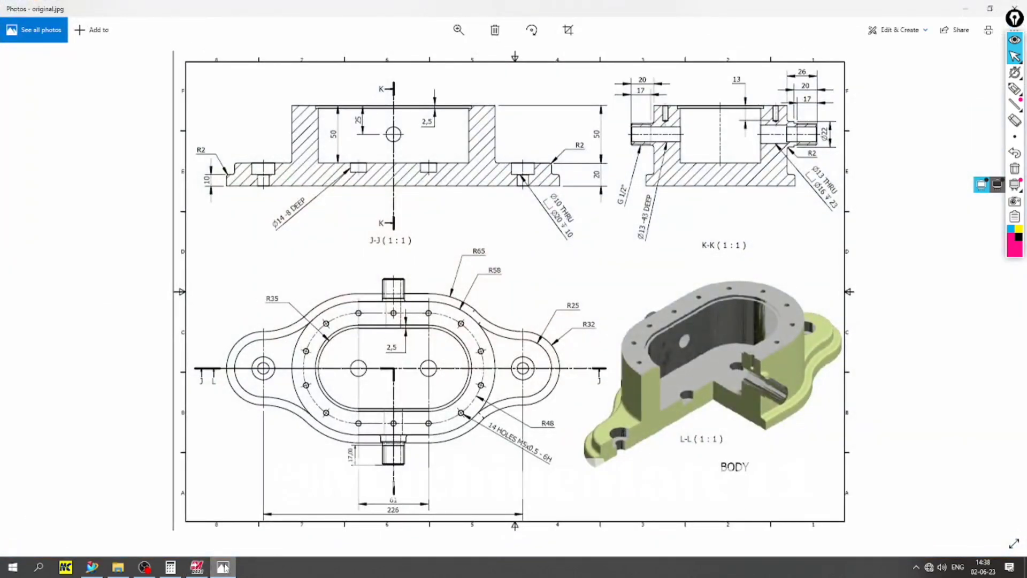
{"action": "left_click", "coordinate": [223, 567]}
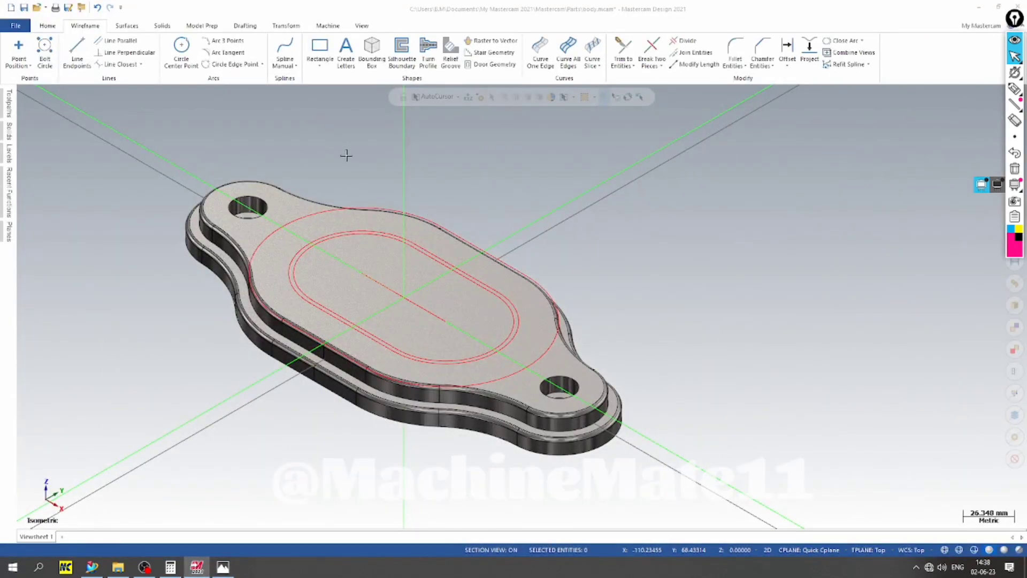
{"action": "right_click", "coordinate": [346, 155]}
{"action": "left_click", "coordinate": [394, 213]}
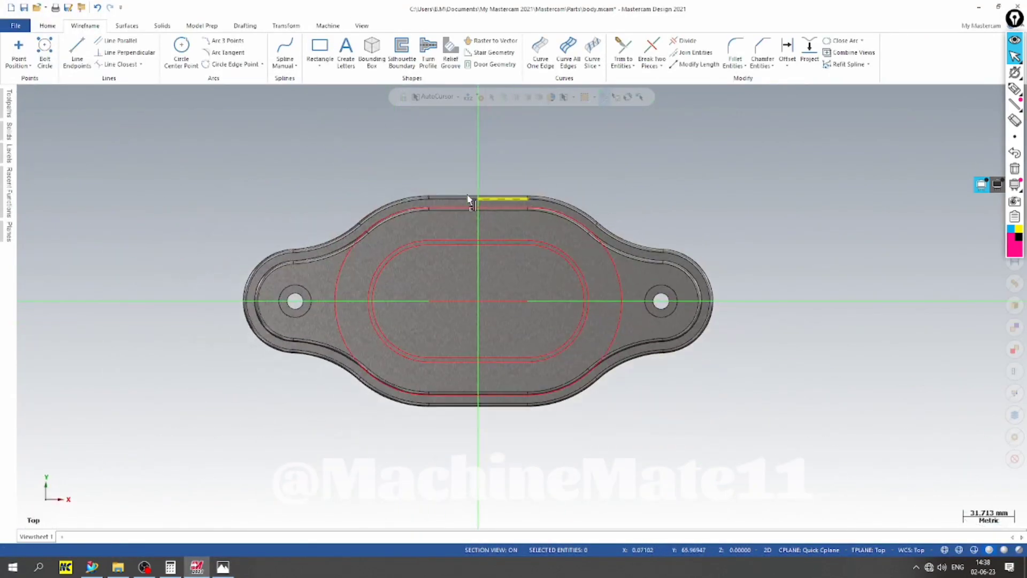
{"action": "left_click", "coordinate": [470, 207]}
{"action": "left_click", "coordinate": [362, 236]}
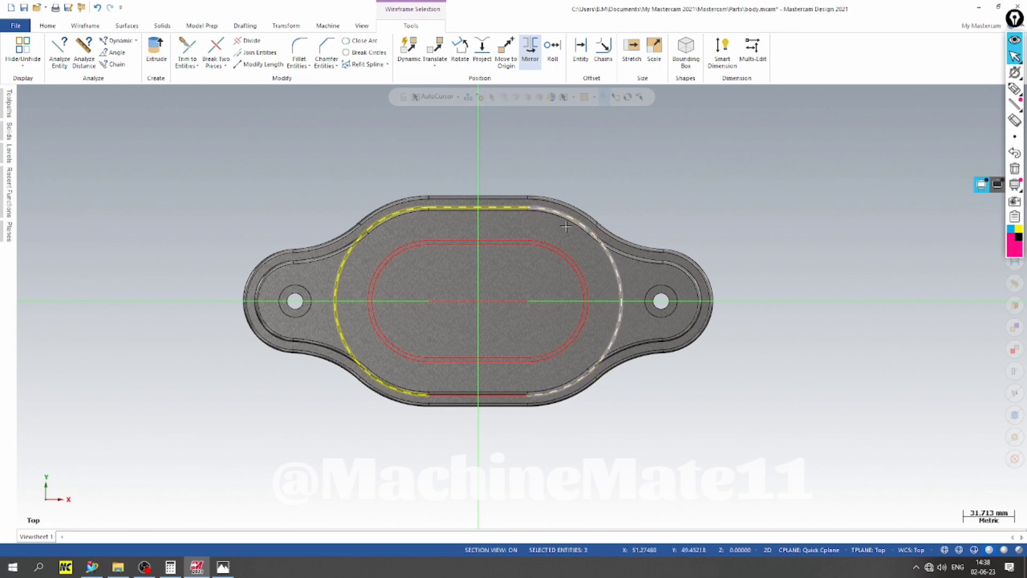
{"action": "left_click", "coordinate": [509, 395]}
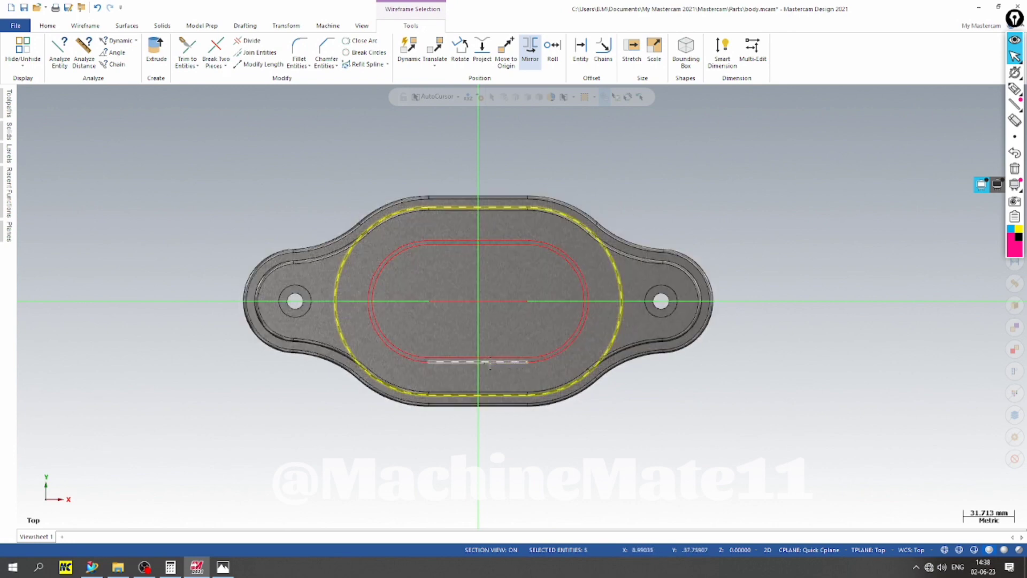
{"action": "left_click", "coordinate": [411, 358]}
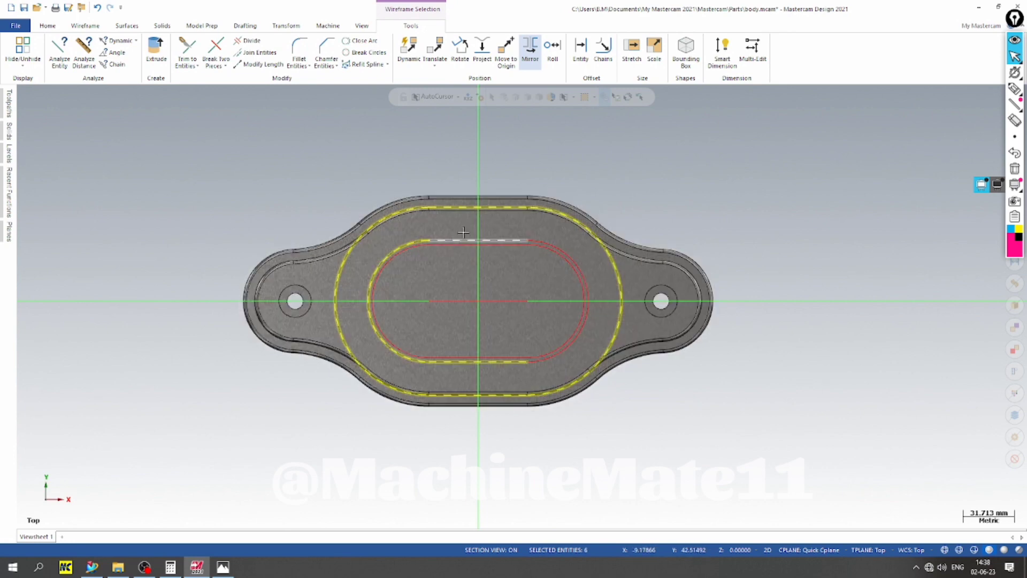
{"action": "left_click", "coordinate": [482, 241]}
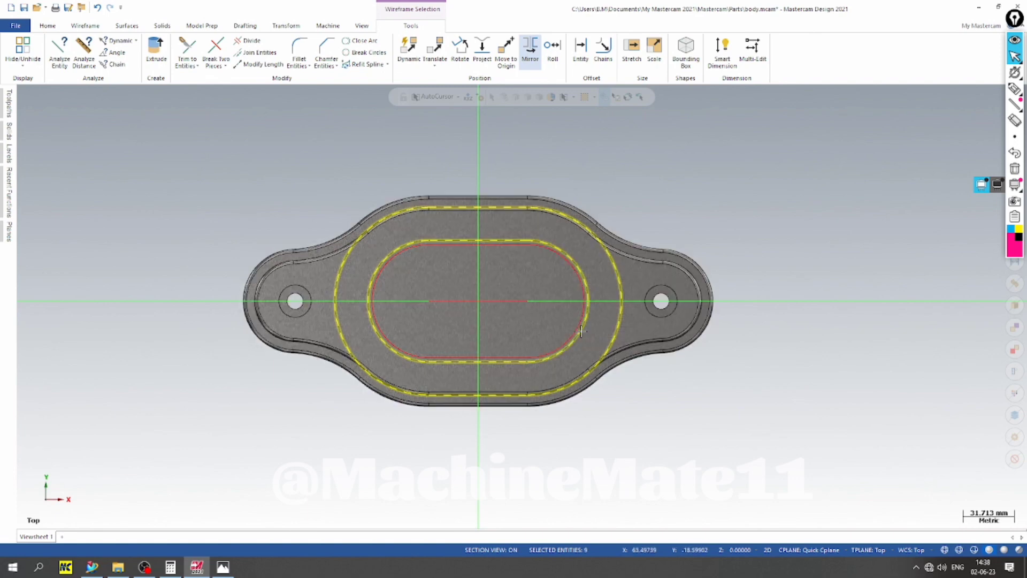
{"action": "left_click", "coordinate": [574, 332]}
{"action": "left_click", "coordinate": [471, 357]}
{"action": "left_click", "coordinate": [403, 351]}
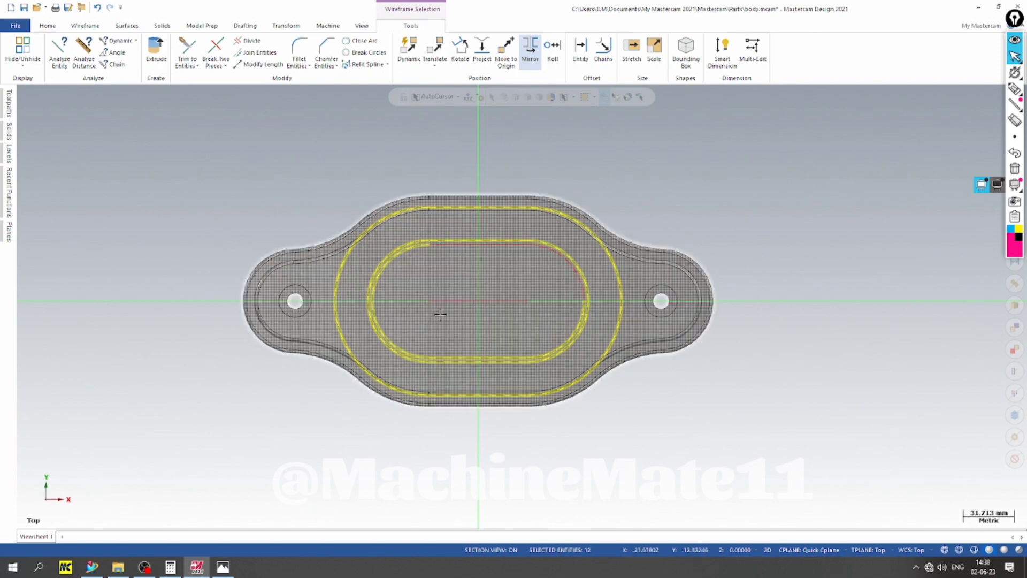
{"action": "left_click", "coordinate": [471, 301]}
{"action": "left_click", "coordinate": [565, 274]}
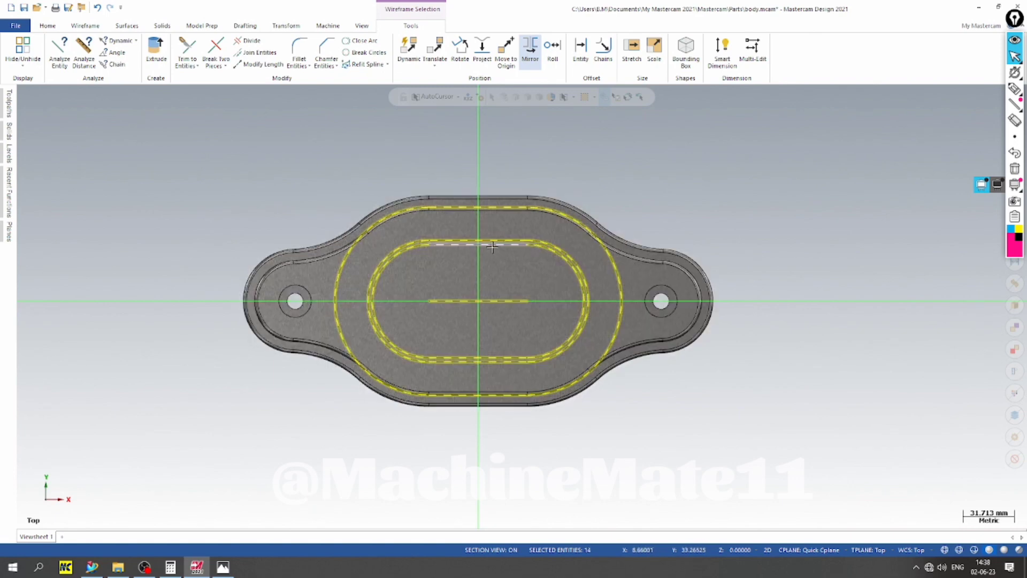
{"action": "right_click", "coordinate": [734, 184]}
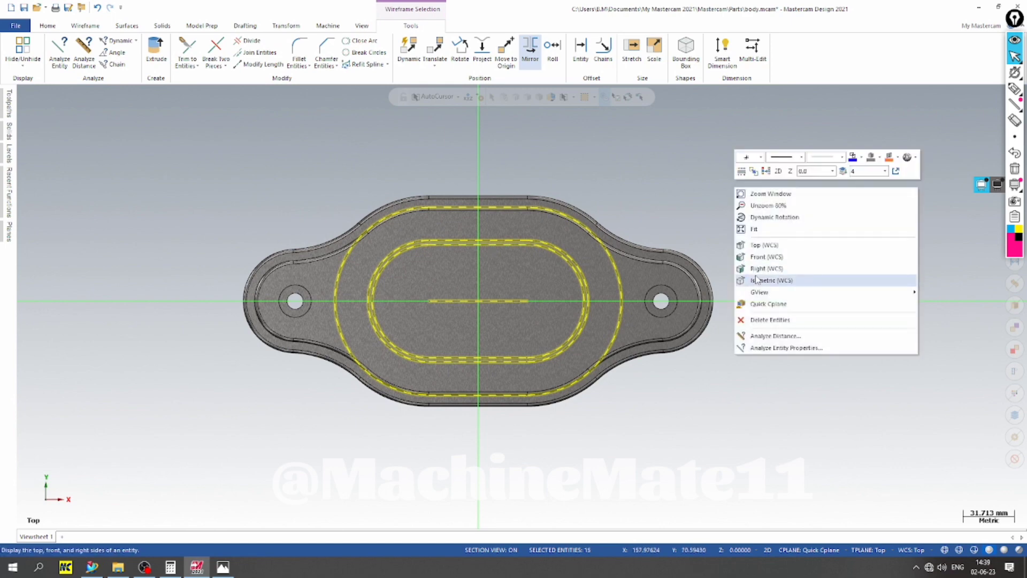
{"action": "left_click", "coordinate": [756, 275]}
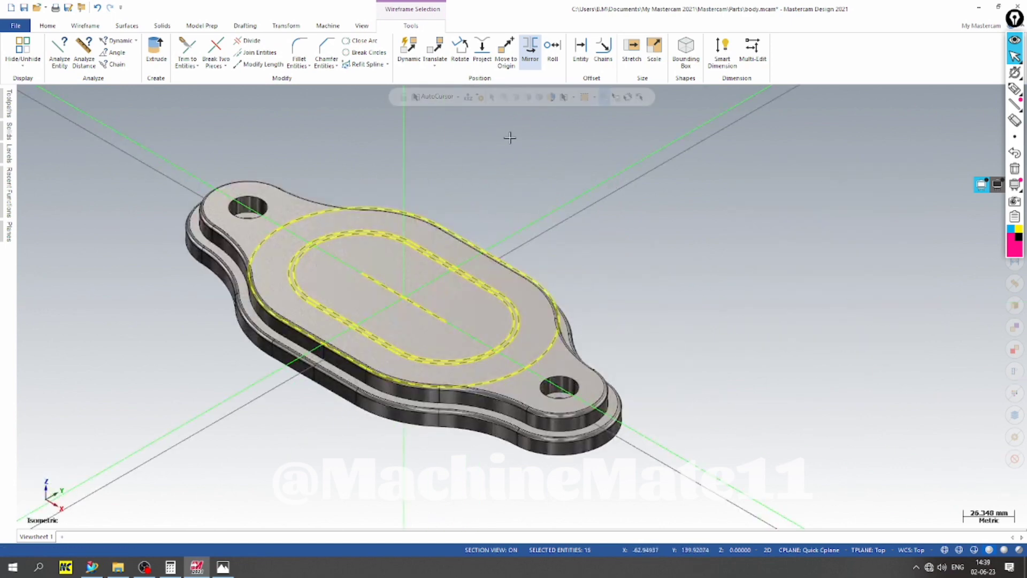
{"action": "left_click", "coordinate": [434, 60]}
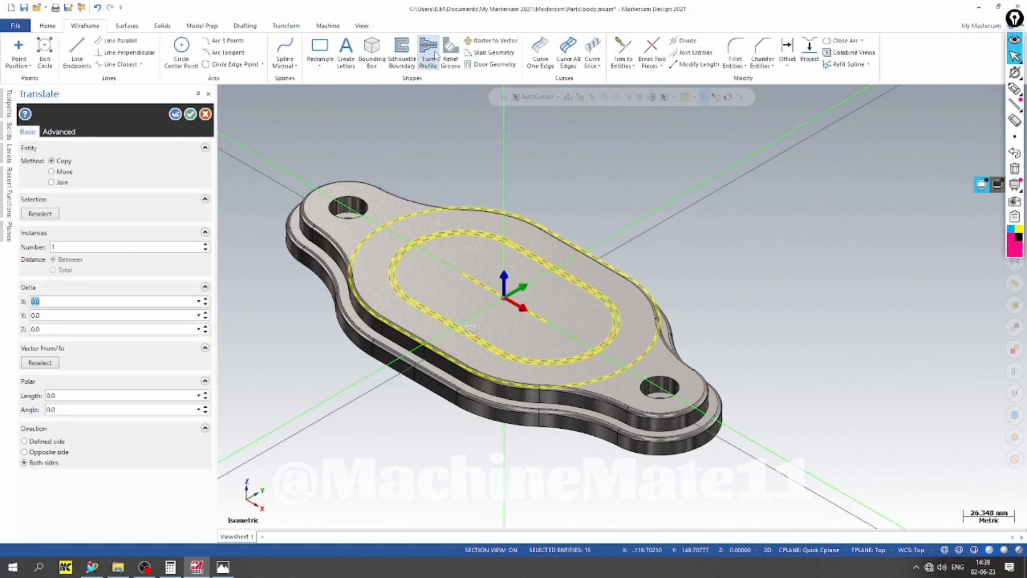
{"action": "right_click", "coordinate": [733, 259]}
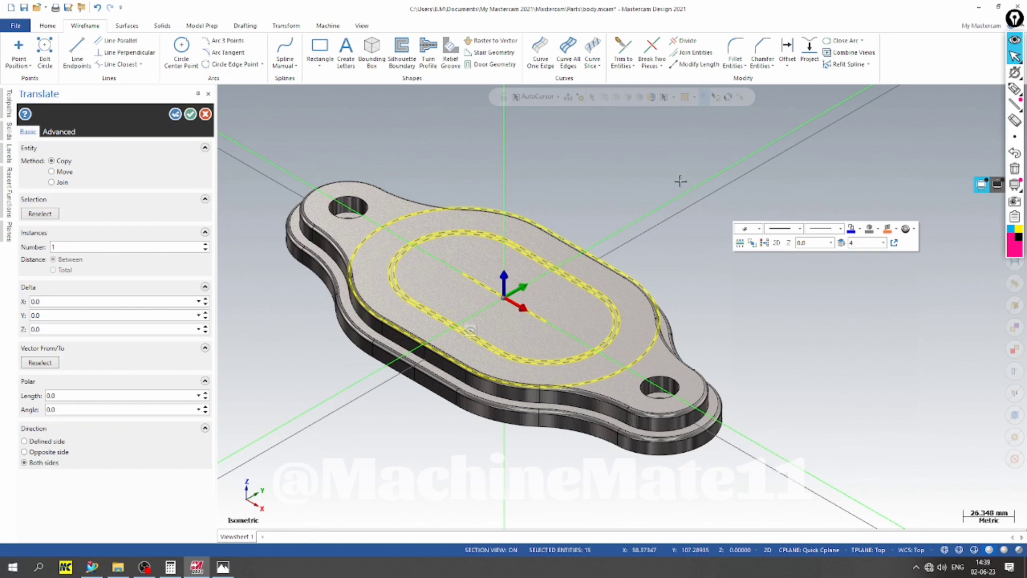
{"action": "right_click", "coordinate": [683, 163]}
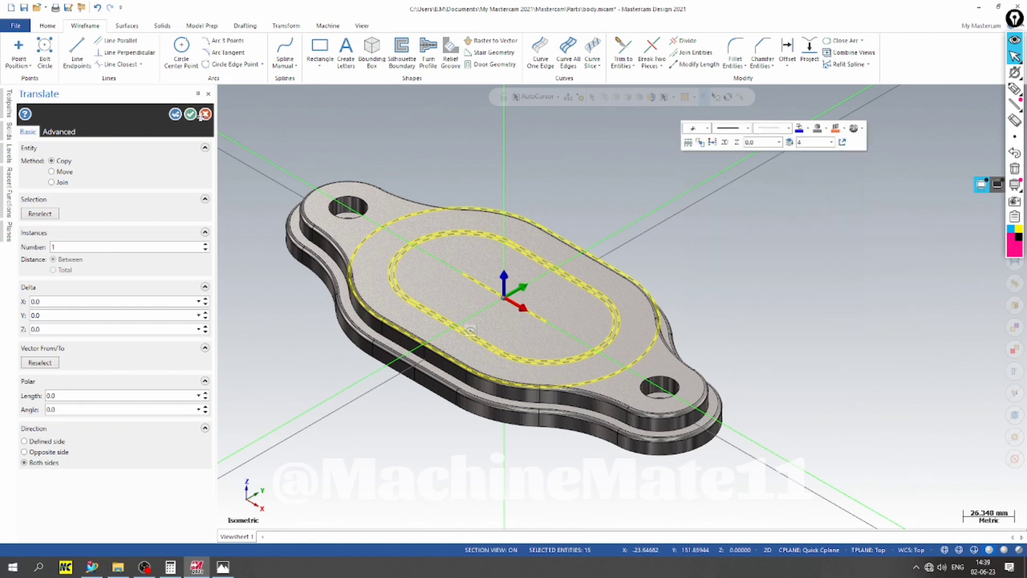
Set the construction plane to Top and cancel the open Translate command
{"action": "left_click", "coordinate": [813, 550]}
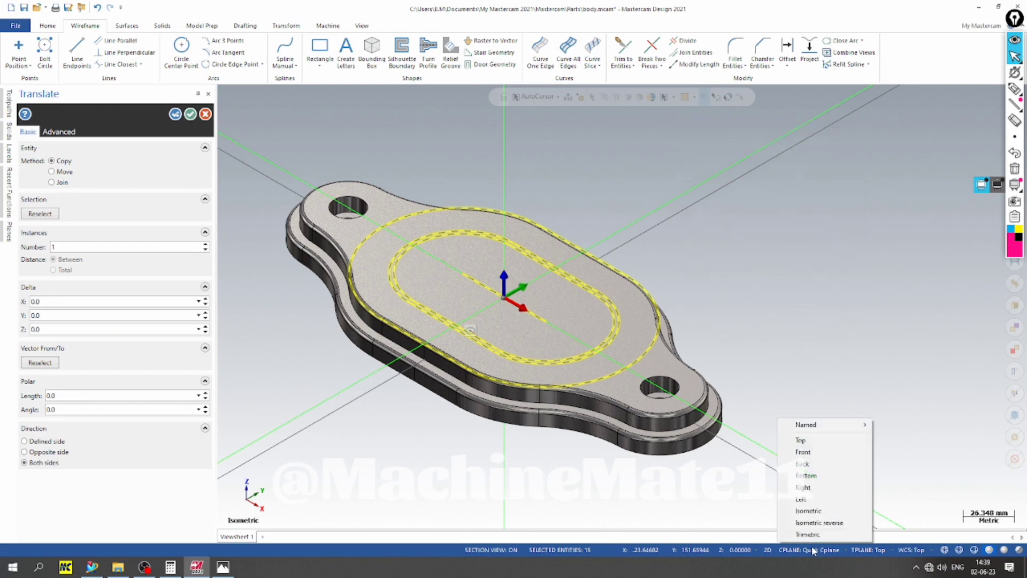
{"action": "left_click", "coordinate": [808, 441]}
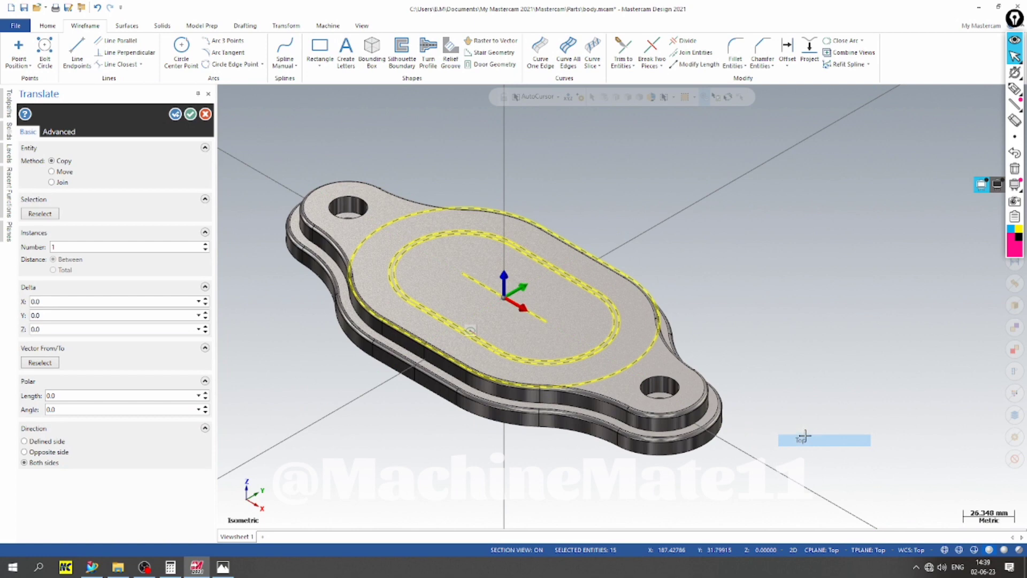
{"action": "right_click", "coordinate": [654, 176]}
{"action": "key", "text": "Escape"}
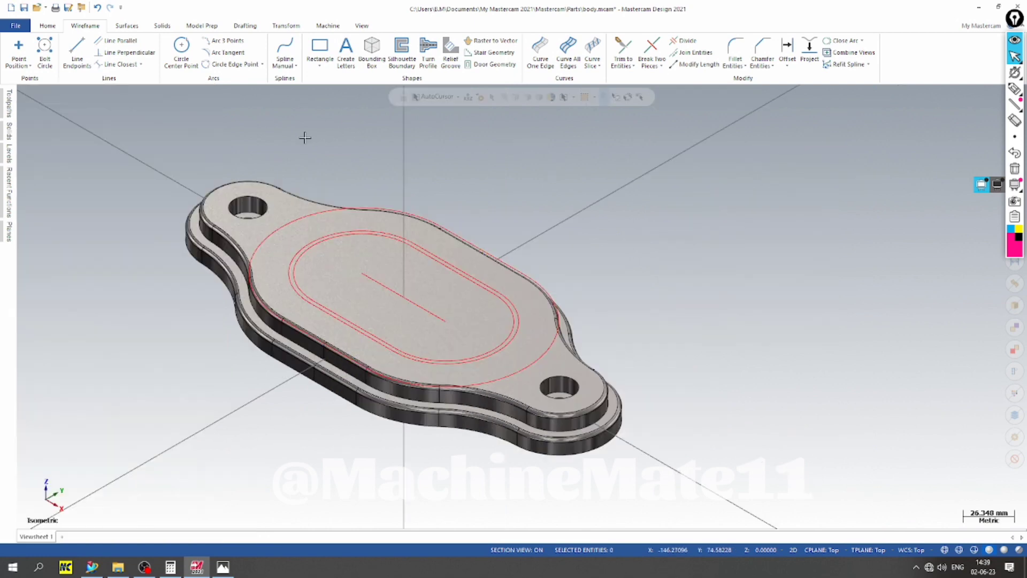
Select all oblong wall profiles in the front view and translate them upward along Z, on the defined side only
{"action": "right_click", "coordinate": [479, 192]}
{"action": "left_click", "coordinate": [509, 262]}
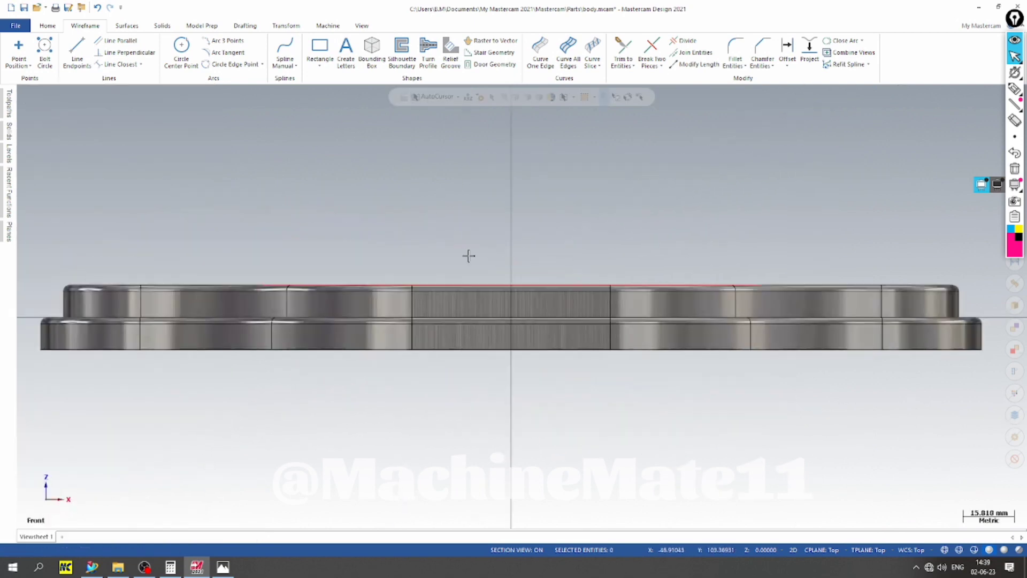
{"action": "left_click_drag", "start_coordinate": [248, 180], "coordinate": [759, 396]}
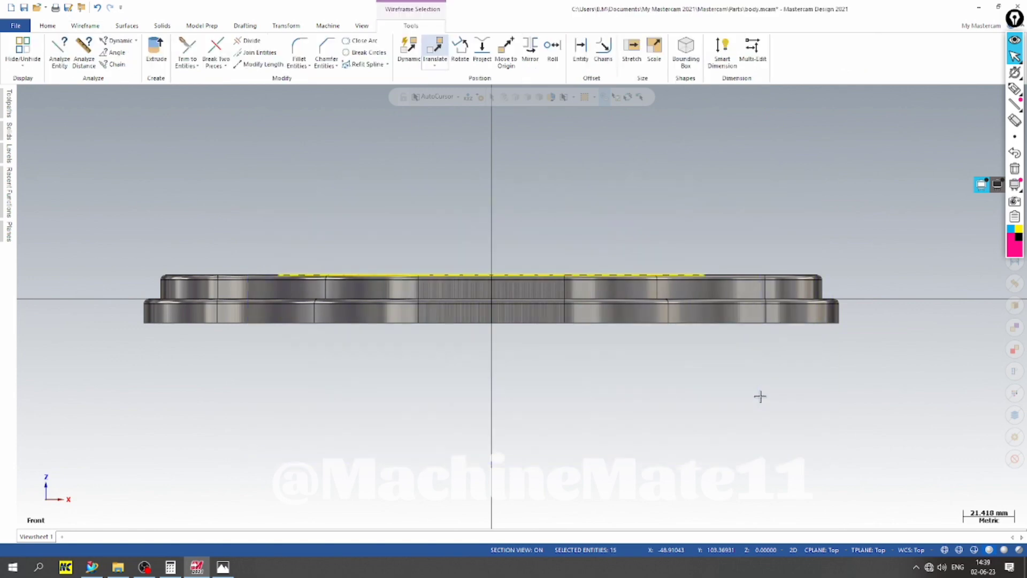
{"action": "left_click", "coordinate": [435, 49]}
{"action": "left_click", "coordinate": [592, 235]}
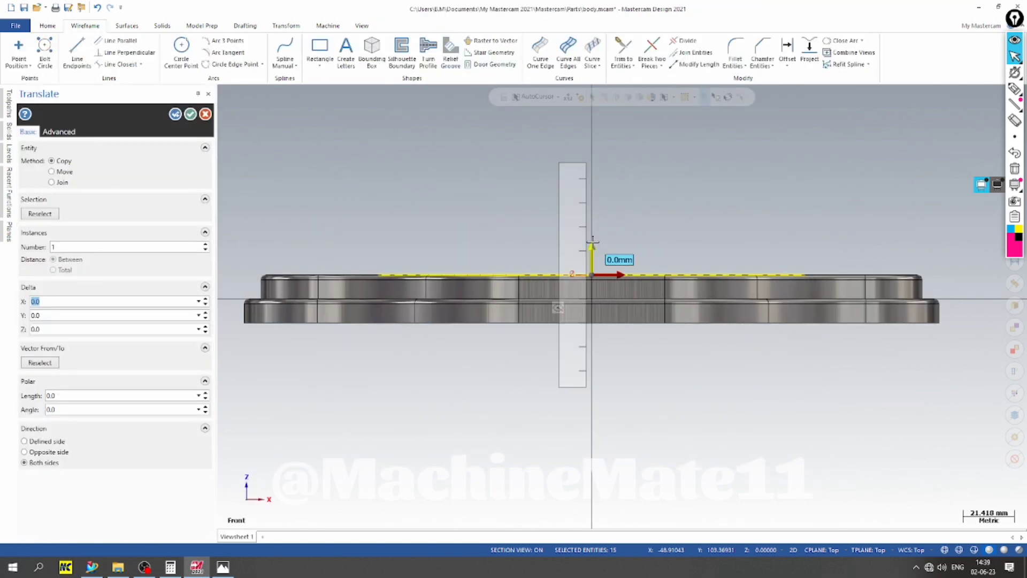
{"action": "left_click_drag", "start_coordinate": [592, 241], "coordinate": [591, 155]}
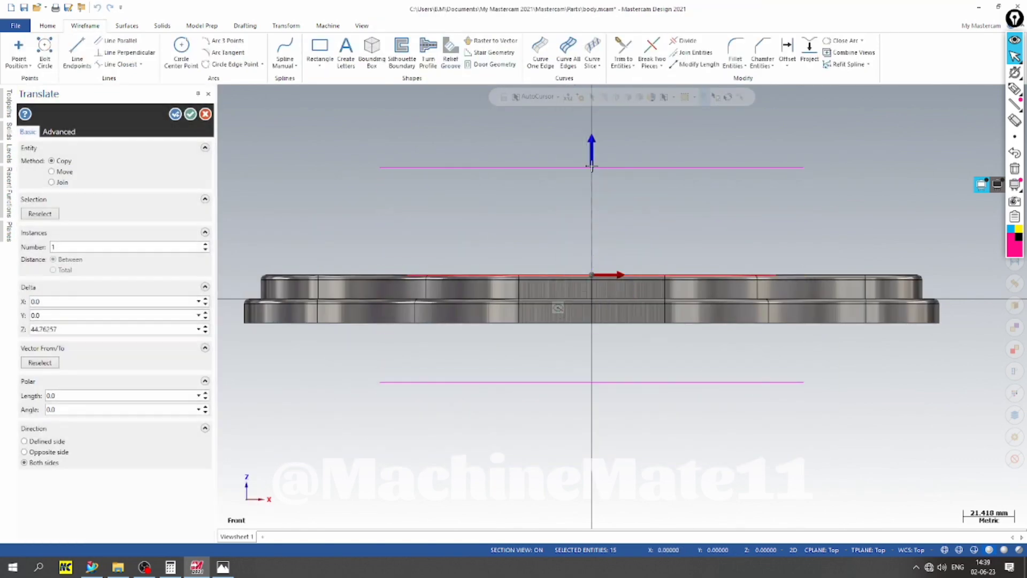
{"action": "left_click", "coordinate": [39, 444]}
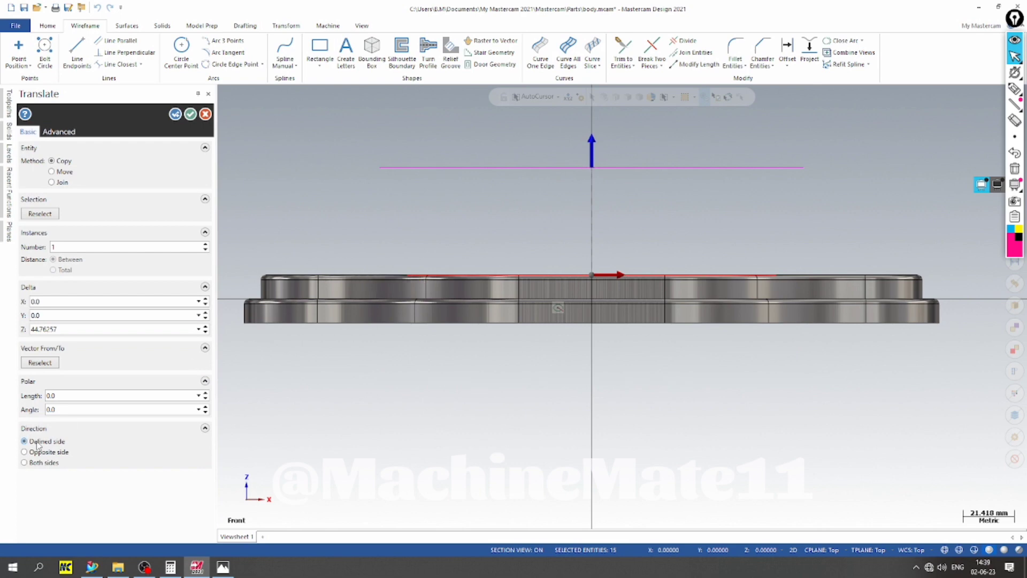
Set the Z translation to 50 mm, move the profiles instead of copying them, and clear the result colors
{"action": "left_click", "coordinate": [91, 329]}
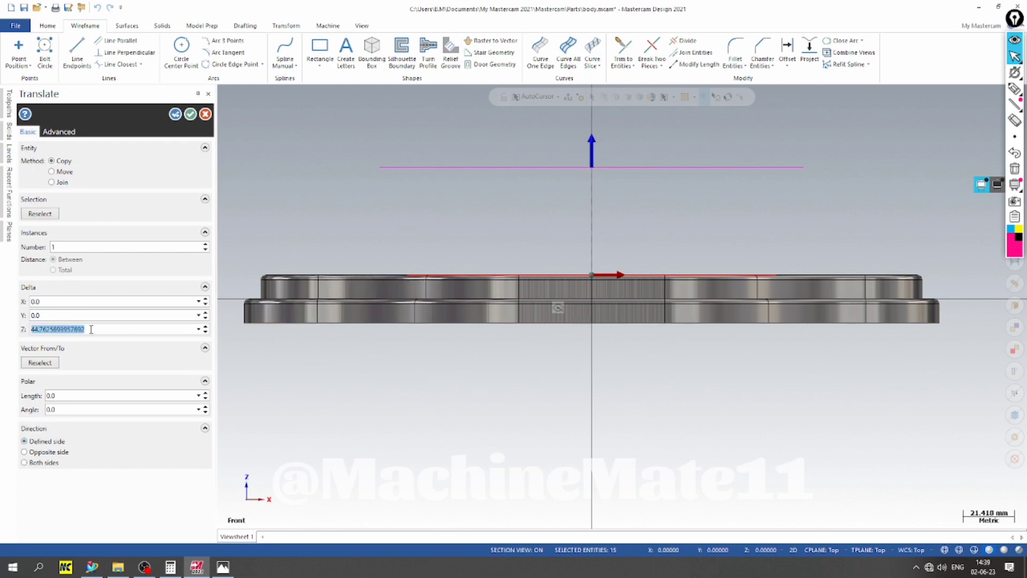
{"action": "type", "text": "50"}
{"action": "key", "text": "Return"}
{"action": "middle_click_drag", "start_coordinate": [474, 315], "coordinate": [464, 346]}
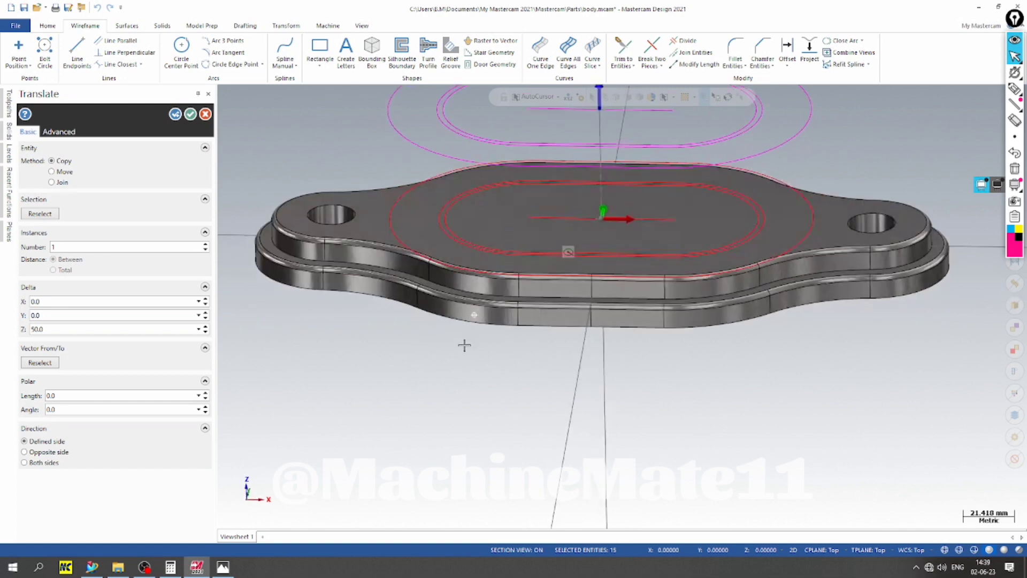
{"action": "scroll", "coordinate": [523, 363], "scroll_direction": "down", "scroll_amount": 2}
{"action": "scroll", "coordinate": [520, 365], "scroll_direction": "down", "scroll_amount": 1}
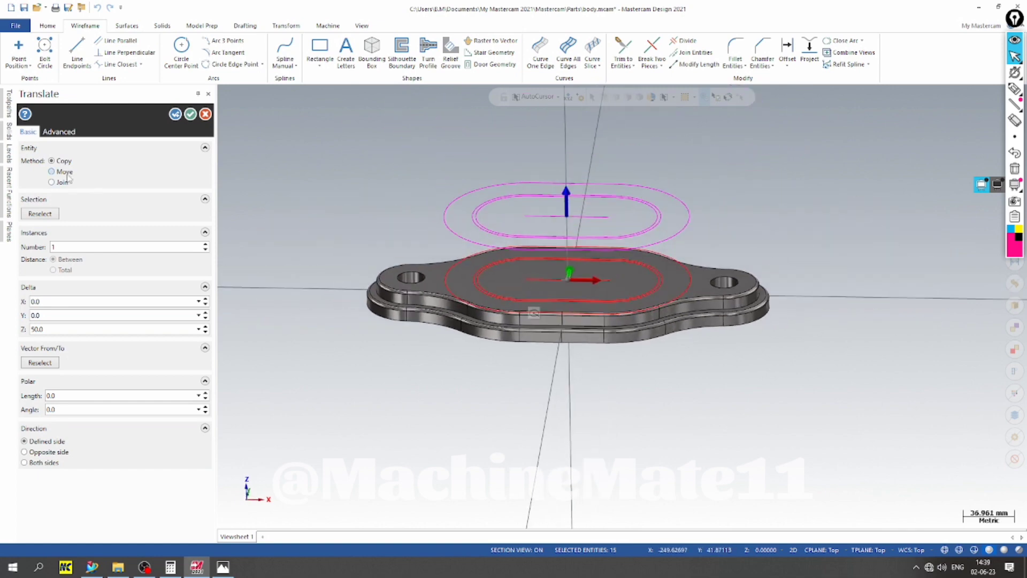
{"action": "left_click", "coordinate": [52, 172]}
{"action": "left_click", "coordinate": [191, 114]}
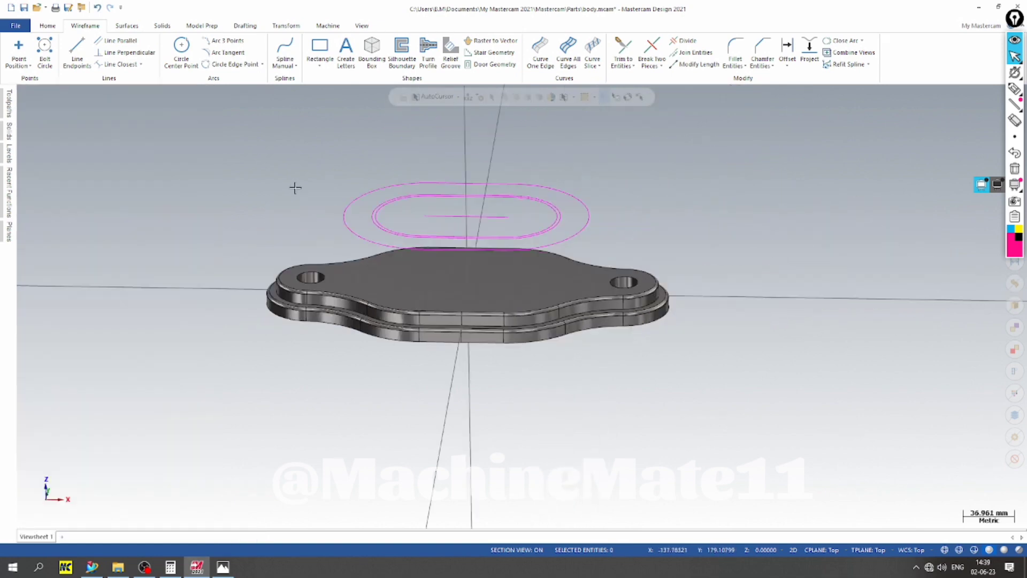
{"action": "right_click", "coordinate": [635, 183]}
{"action": "left_click", "coordinate": [662, 175]}
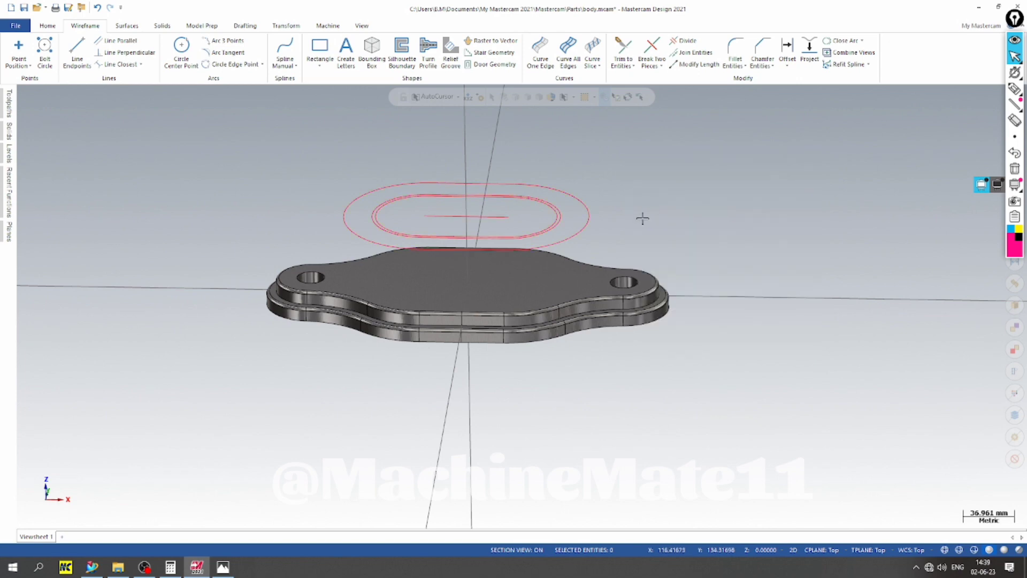
Add a new level 5 as the active level for the wall solid
{"action": "scroll", "coordinate": [640, 218], "scroll_direction": "up", "scroll_amount": 2}
{"action": "middle_click_drag", "start_coordinate": [640, 216], "coordinate": [274, 203]}
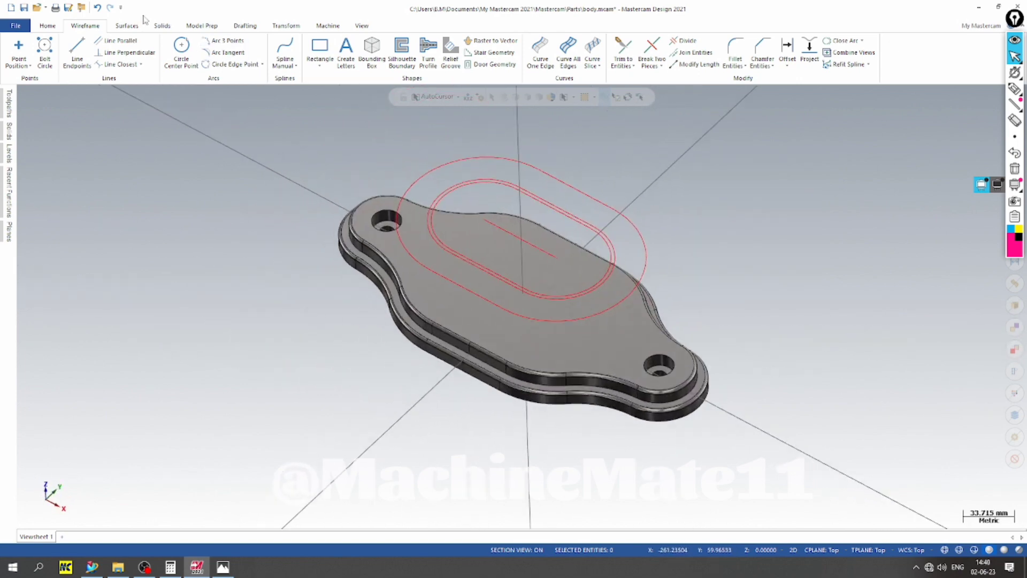
{"action": "left_click", "coordinate": [10, 155]}
{"action": "left_click", "coordinate": [23, 110]}
Set up a solid extrusion of the outer and innermost oblong chains as a created body
{"action": "left_click", "coordinate": [162, 25]}
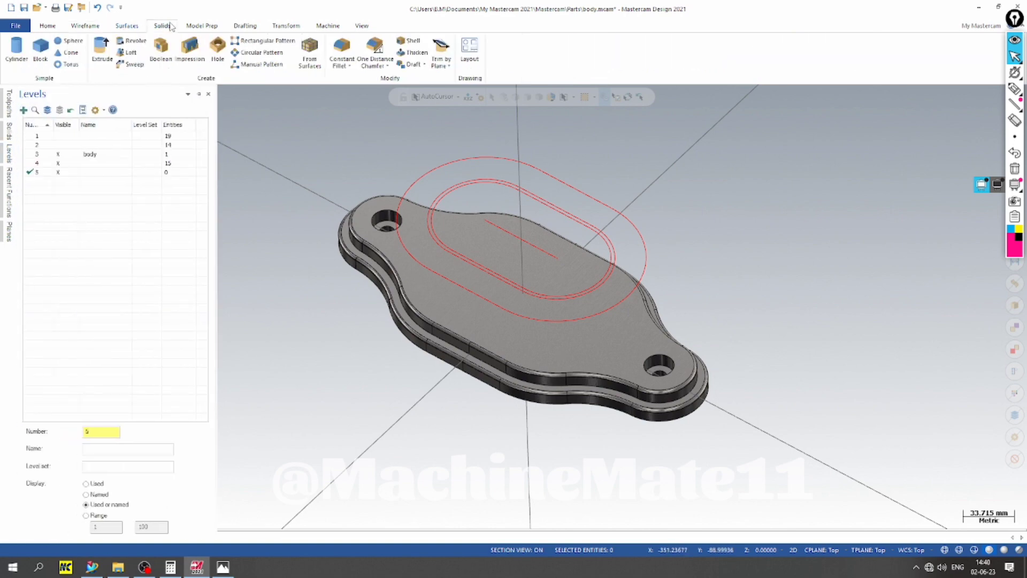
{"action": "left_click", "coordinate": [99, 49]}
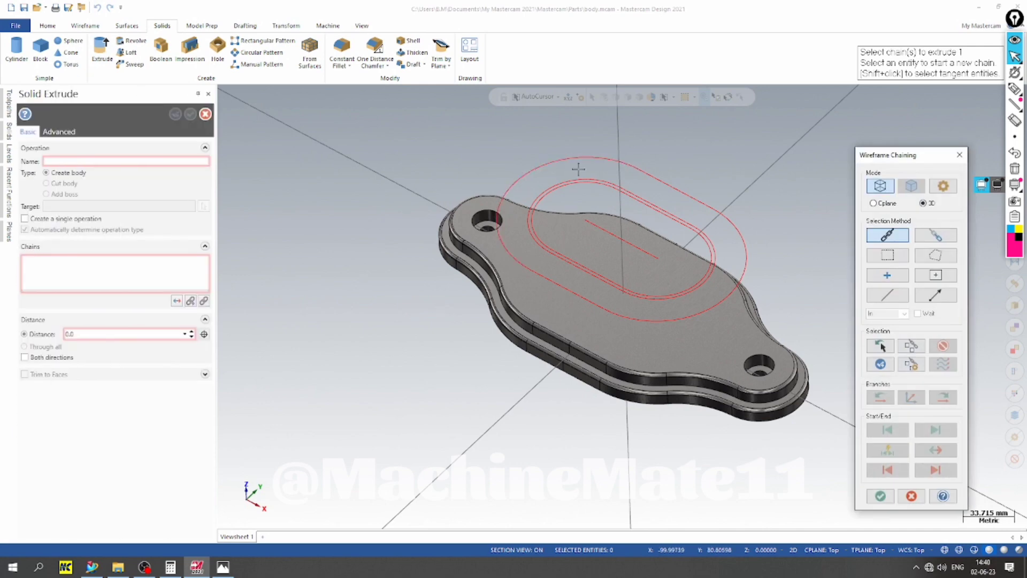
{"action": "left_click", "coordinate": [623, 160]}
{"action": "left_click", "coordinate": [634, 202]}
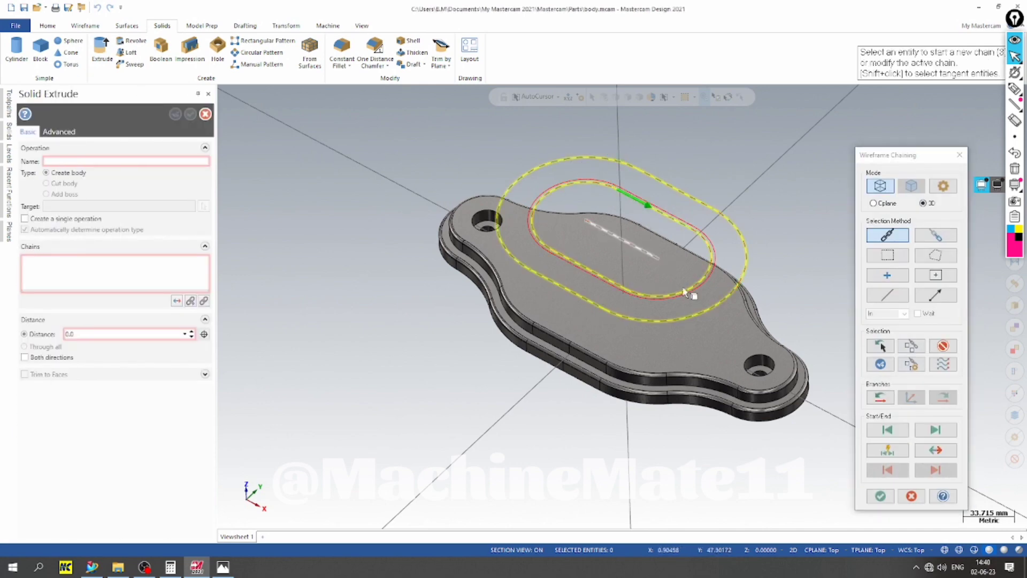
{"action": "left_click", "coordinate": [880, 497]}
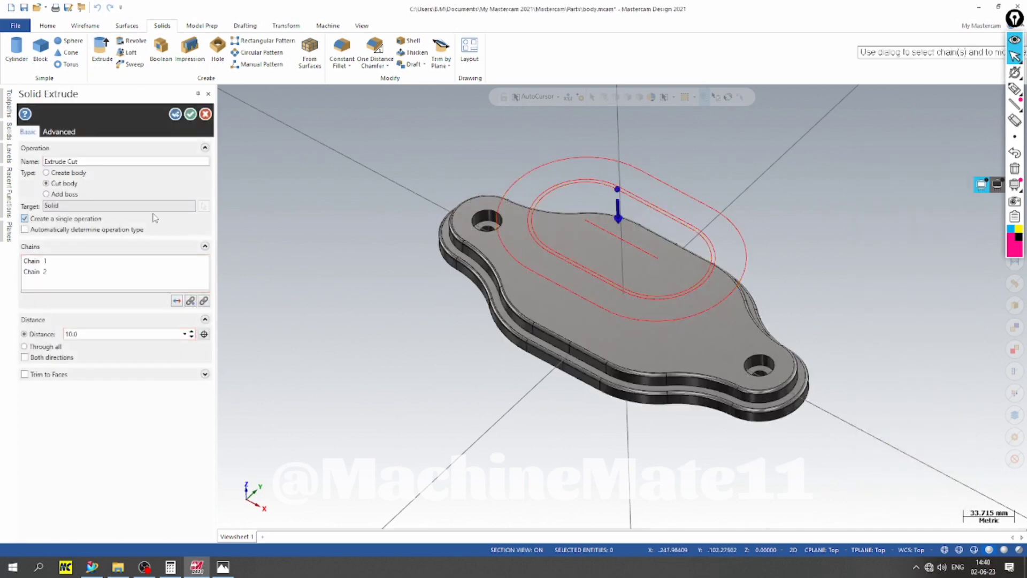
{"action": "left_click", "coordinate": [63, 173]}
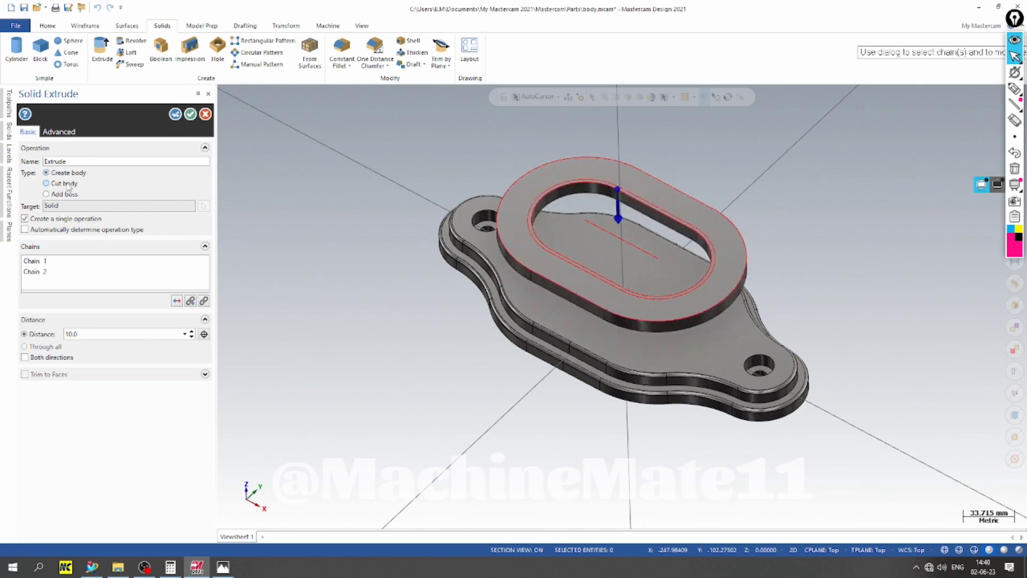
Set the wall extrusion distance to 51 mm, directed down into the base
{"action": "left_click", "coordinate": [177, 301]}
{"action": "left_click", "coordinate": [192, 331]}
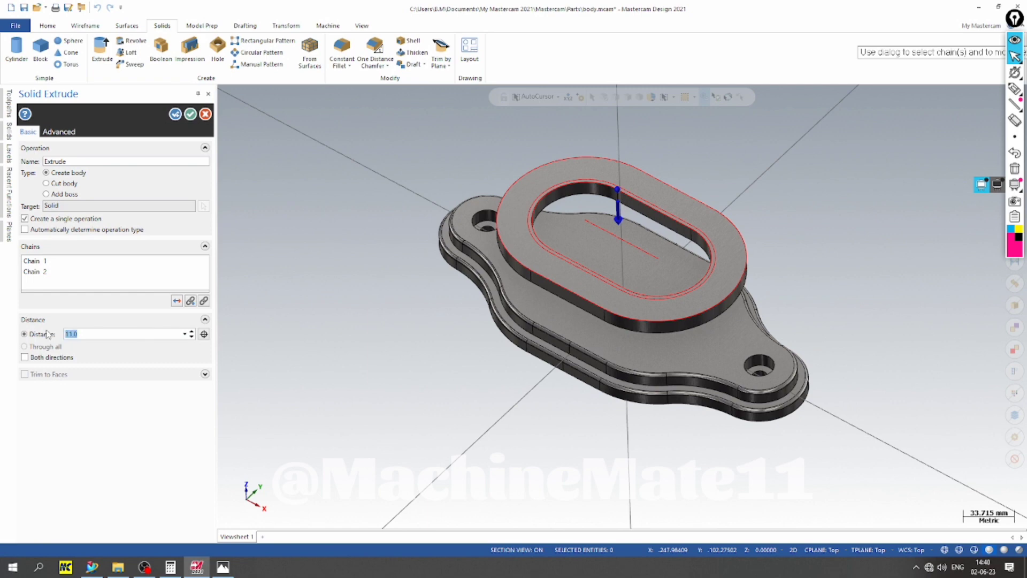
{"action": "key", "text": "Return"}
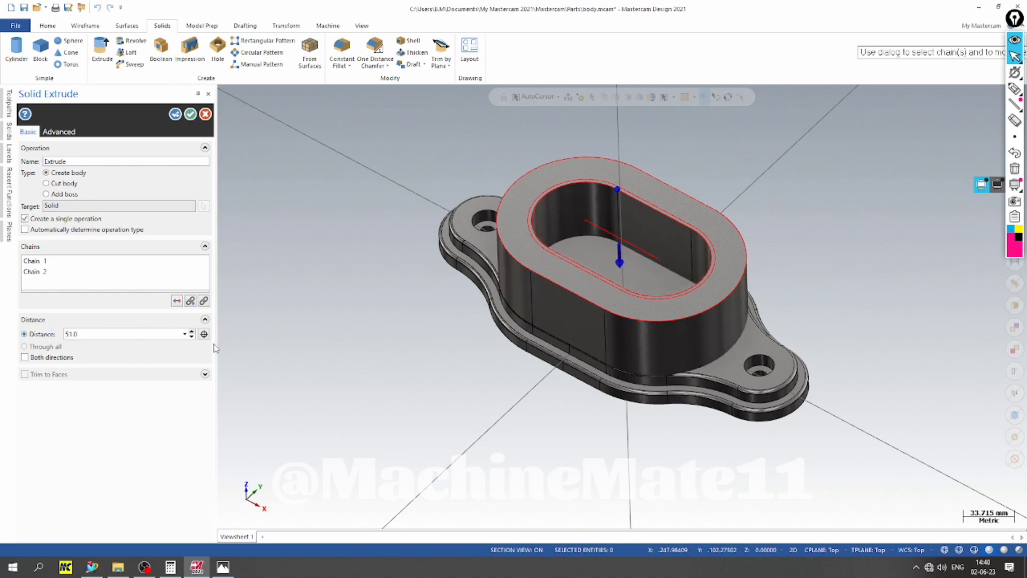
{"action": "middle_click_drag", "start_coordinate": [215, 348], "coordinate": [257, 339]}
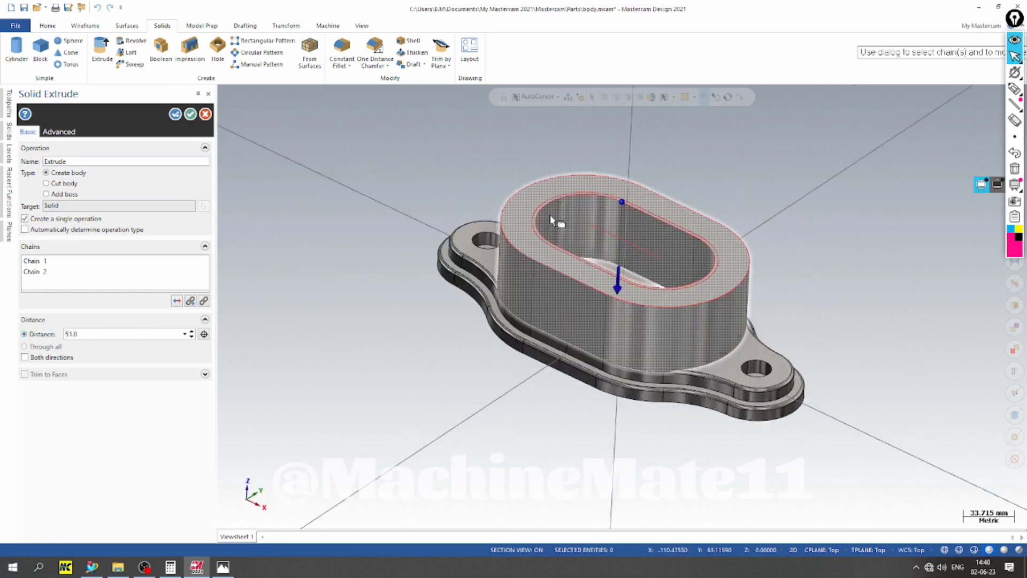
{"action": "middle_click_drag", "start_coordinate": [550, 214], "coordinate": [495, 262]}
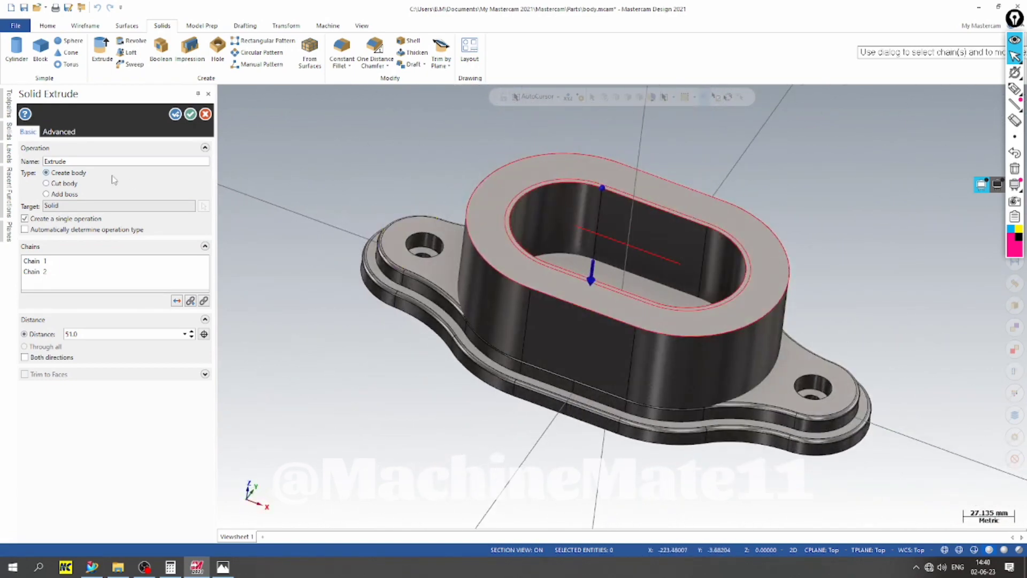
Change the wall extrusion to an added boss on the base, inspect where it meets the base, and accept it
{"action": "left_click", "coordinate": [72, 195]}
{"action": "scroll", "coordinate": [594, 340], "scroll_direction": "up", "scroll_amount": 5}
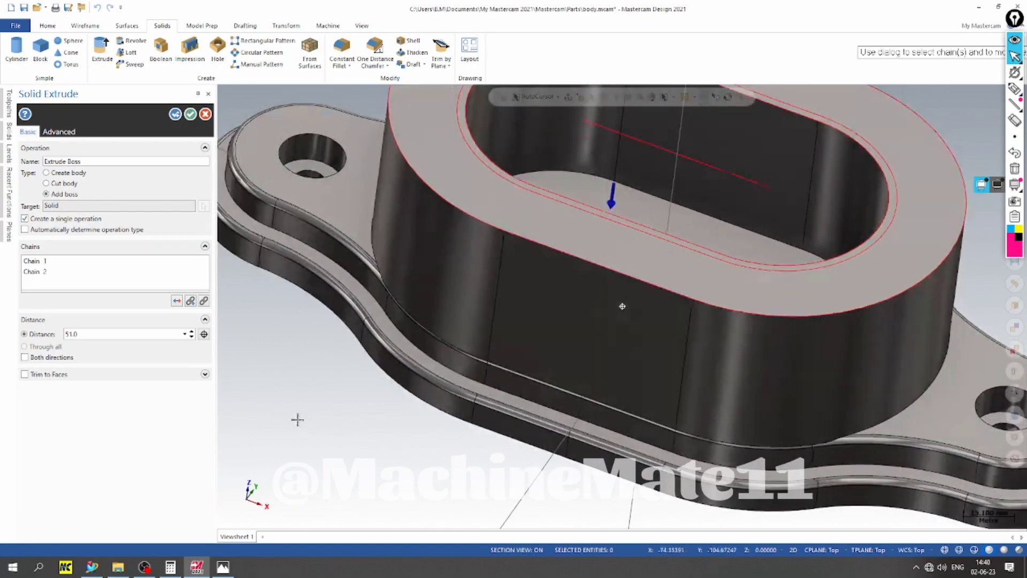
{"action": "middle_click_drag", "start_coordinate": [297, 420], "coordinate": [256, 386]}
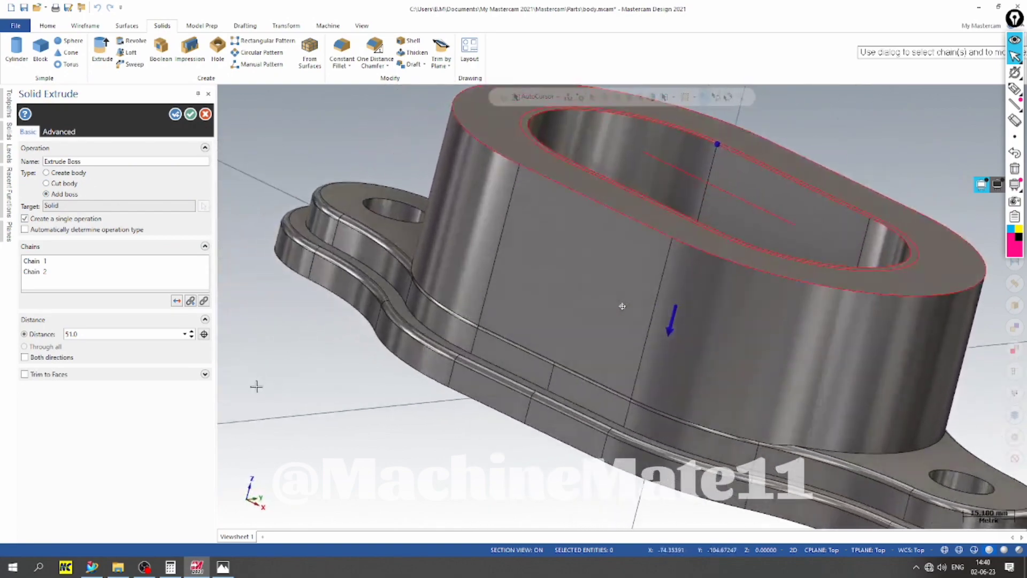
{"action": "scroll", "coordinate": [559, 353], "scroll_direction": "up", "scroll_amount": 2}
{"action": "scroll", "coordinate": [402, 294], "scroll_direction": "down", "scroll_amount": 2}
{"action": "scroll", "coordinate": [268, 419], "scroll_direction": "down", "scroll_amount": 2}
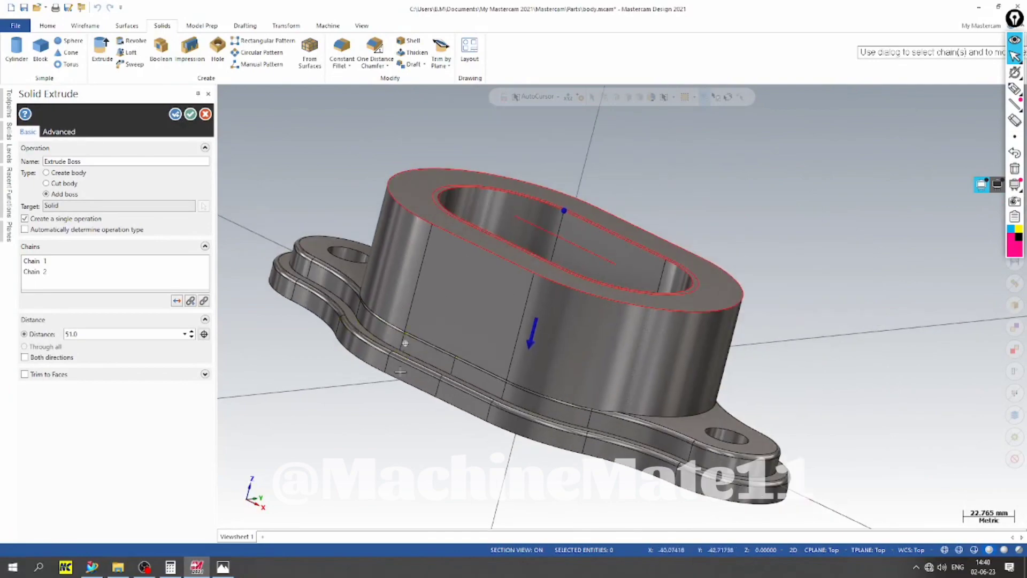
{"action": "middle_click_drag", "start_coordinate": [405, 343], "coordinate": [387, 368]}
{"action": "scroll", "coordinate": [326, 256], "scroll_direction": "up", "scroll_amount": 2}
{"action": "scroll", "coordinate": [391, 230], "scroll_direction": "down", "scroll_amount": 3}
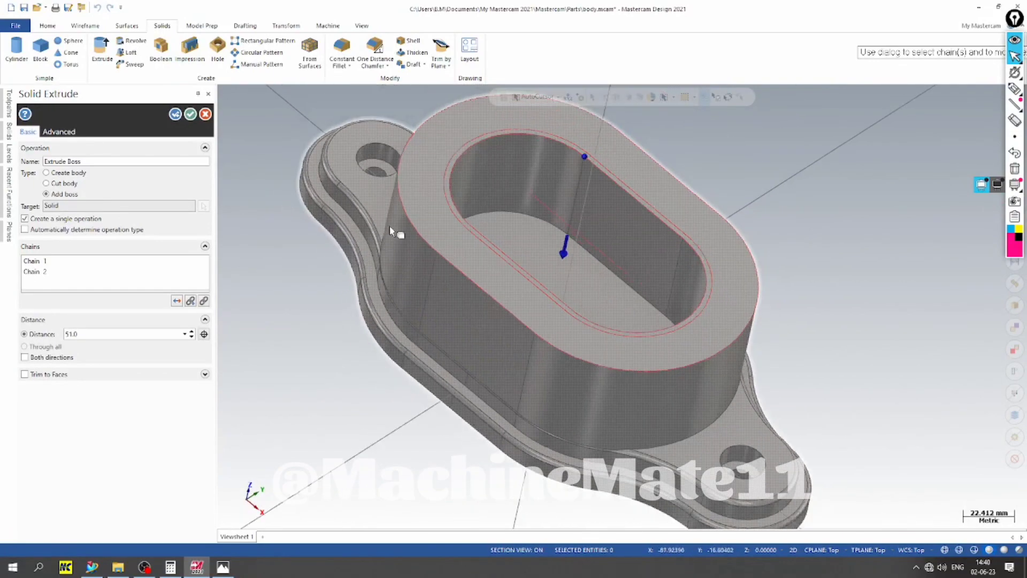
{"action": "middle_click_drag", "start_coordinate": [273, 368], "coordinate": [307, 338]}
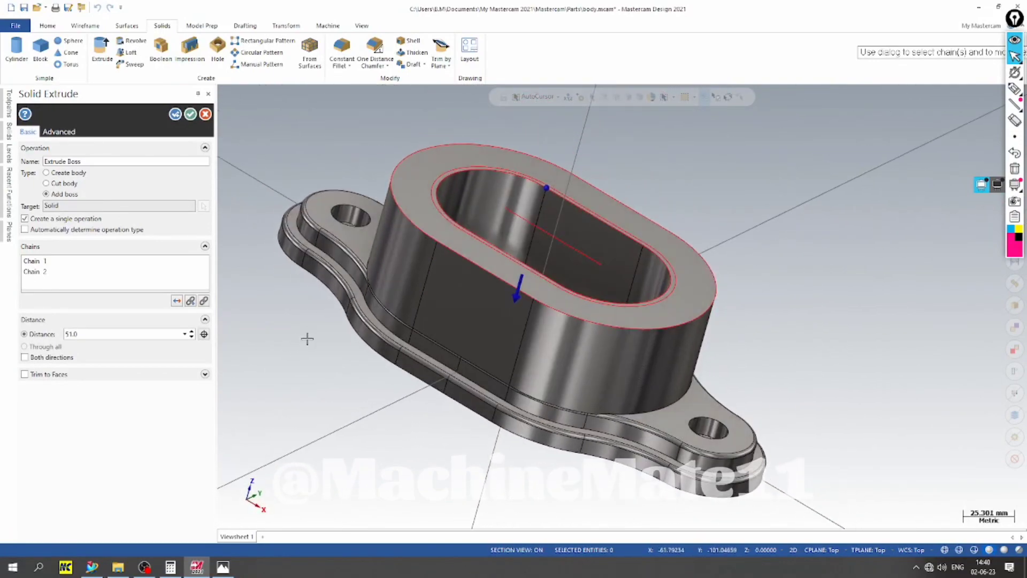
{"action": "left_click", "coordinate": [190, 115]}
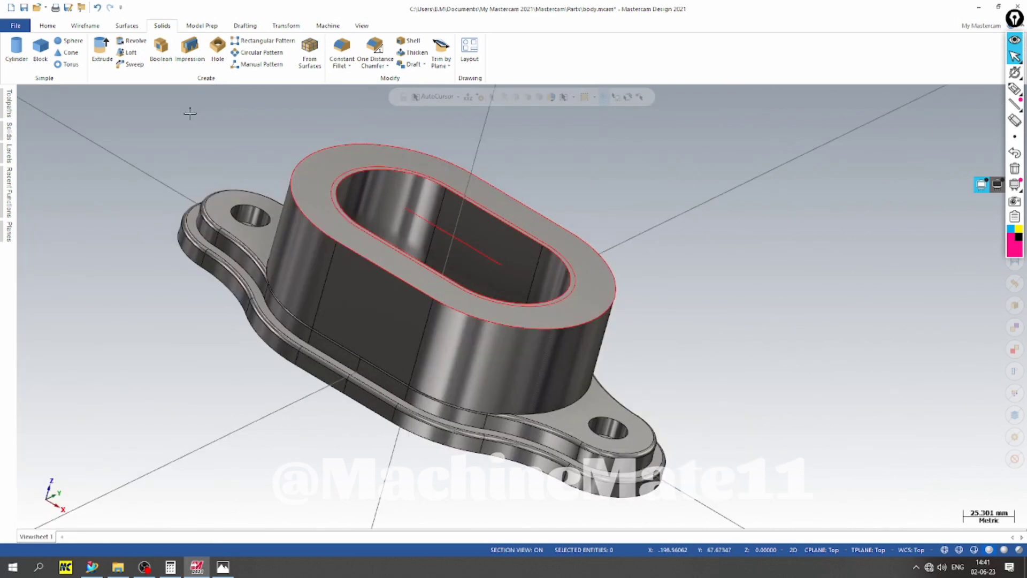
Set up an extrusion of the offset oblong around the wall opening with a distance of 2.5 mm
{"action": "scroll", "coordinate": [281, 125], "scroll_direction": "up", "scroll_amount": 3}
{"action": "scroll", "coordinate": [280, 125], "scroll_direction": "down", "scroll_amount": 2}
{"action": "left_click", "coordinate": [105, 54]}
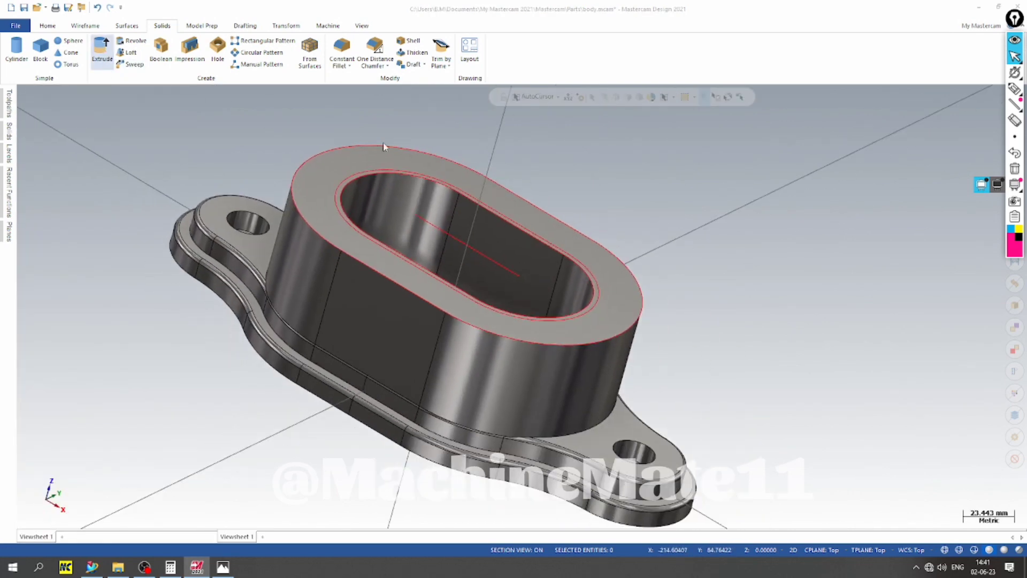
{"action": "left_click", "coordinate": [480, 180]}
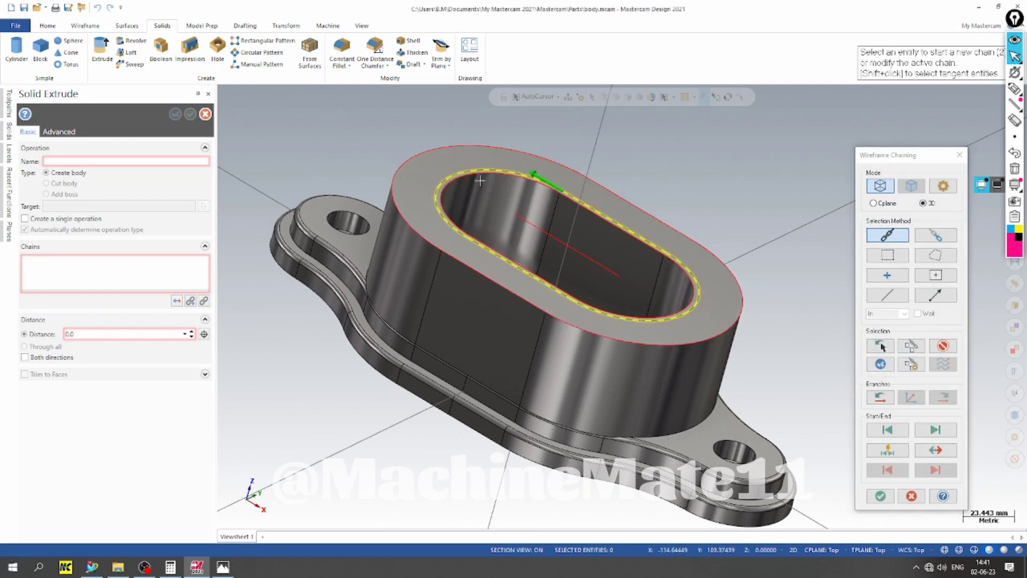
{"action": "left_click", "coordinate": [880, 496]}
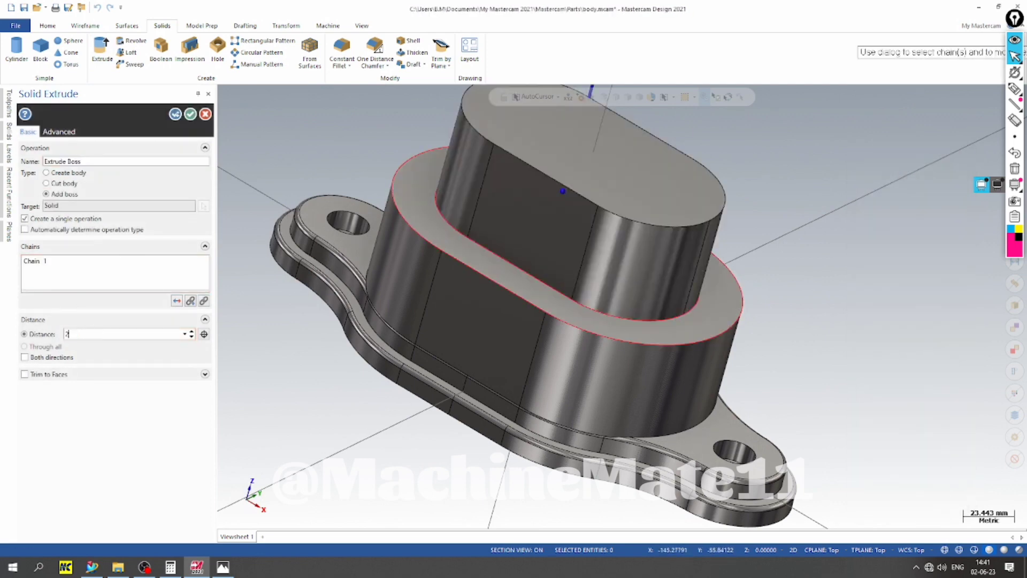
{"action": "type", "text": "2.5"}
{"action": "key", "text": "Return"}
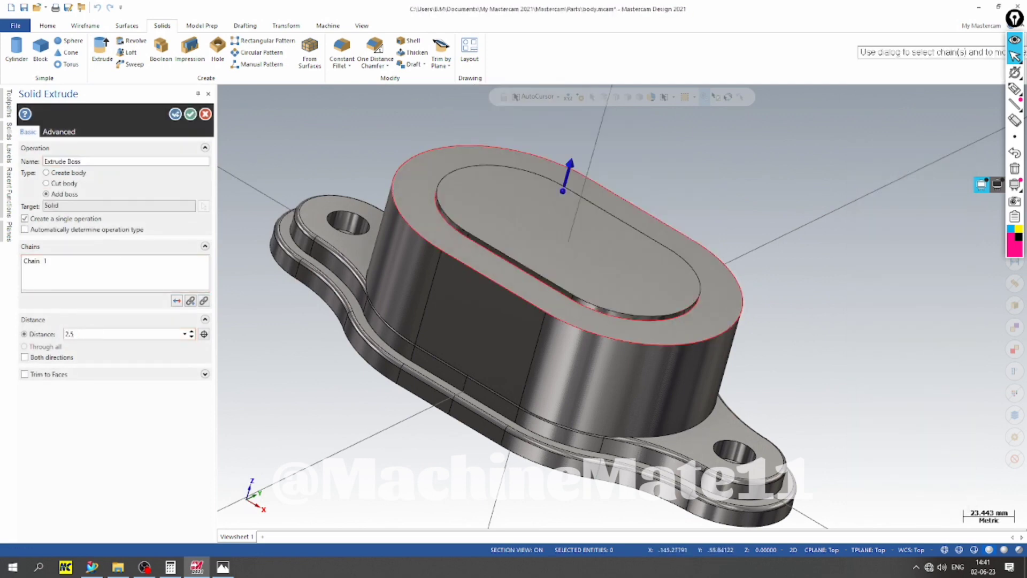
Reverse the offset oblong's extrusion into the wall and apply it as a body cut to form the rim recess
{"action": "left_click", "coordinate": [177, 301]}
{"action": "left_click", "coordinate": [64, 184]}
{"action": "scroll", "coordinate": [416, 143], "scroll_direction": "up", "scroll_amount": 3}
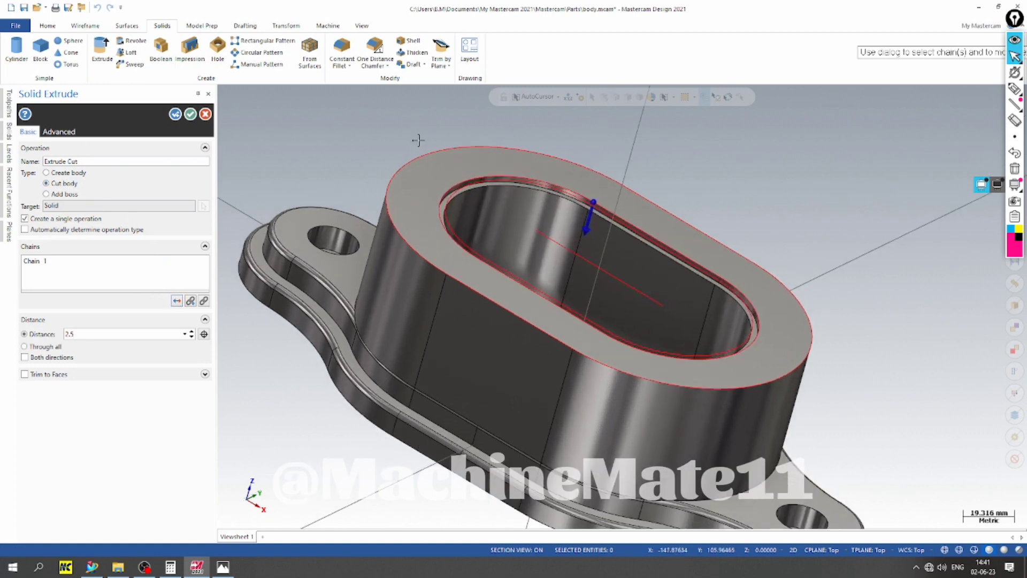
{"action": "left_click", "coordinate": [190, 114]}
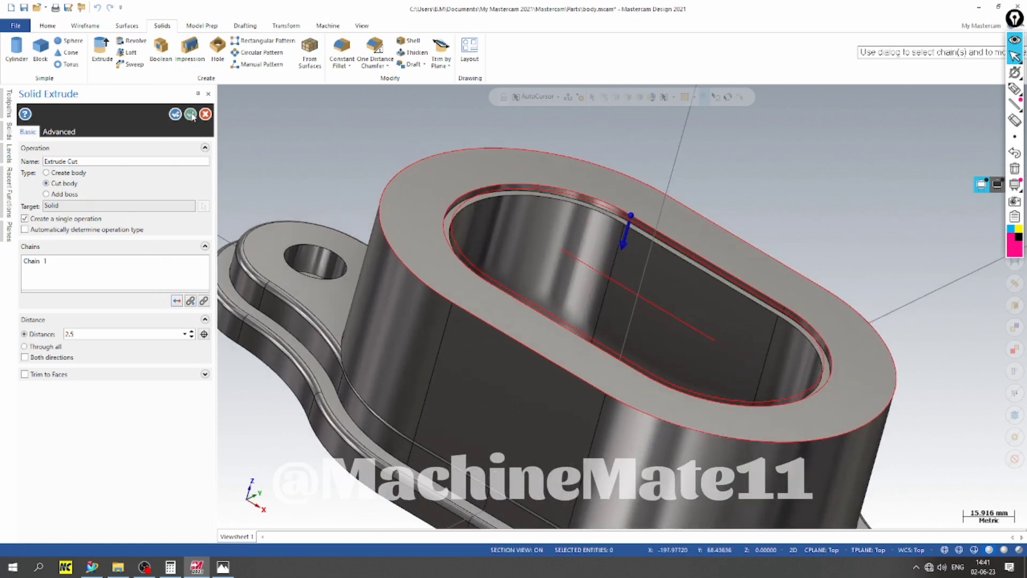
{"action": "key", "text": "alt+F1"}
Delete the constant radius fillet on the base step's upper edge from the solid's history and regenerate the solid
{"action": "left_click", "coordinate": [8, 137]}
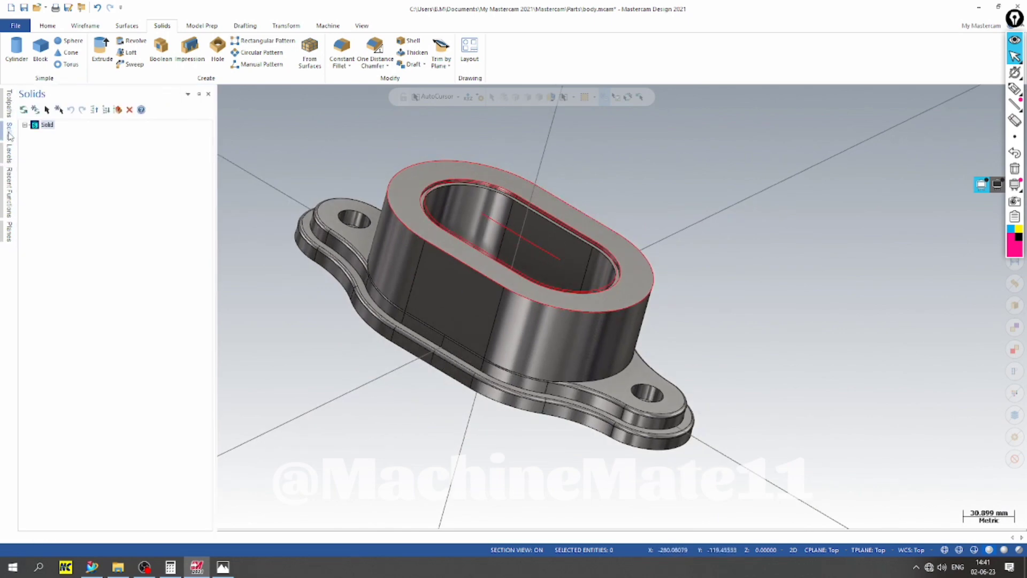
{"action": "left_click", "coordinate": [24, 125]}
{"action": "left_click", "coordinate": [80, 177]}
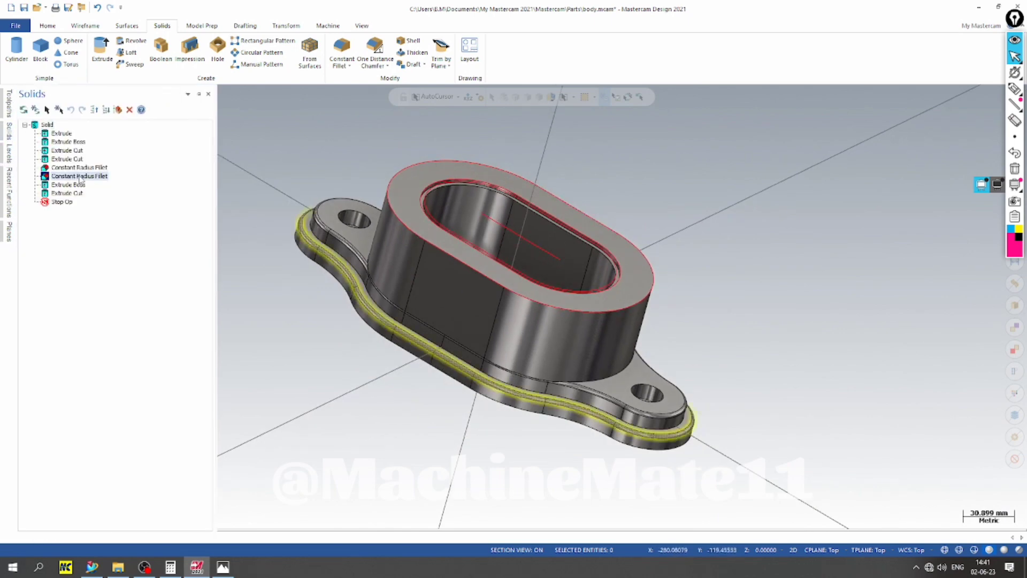
{"action": "right_click", "coordinate": [81, 168]}
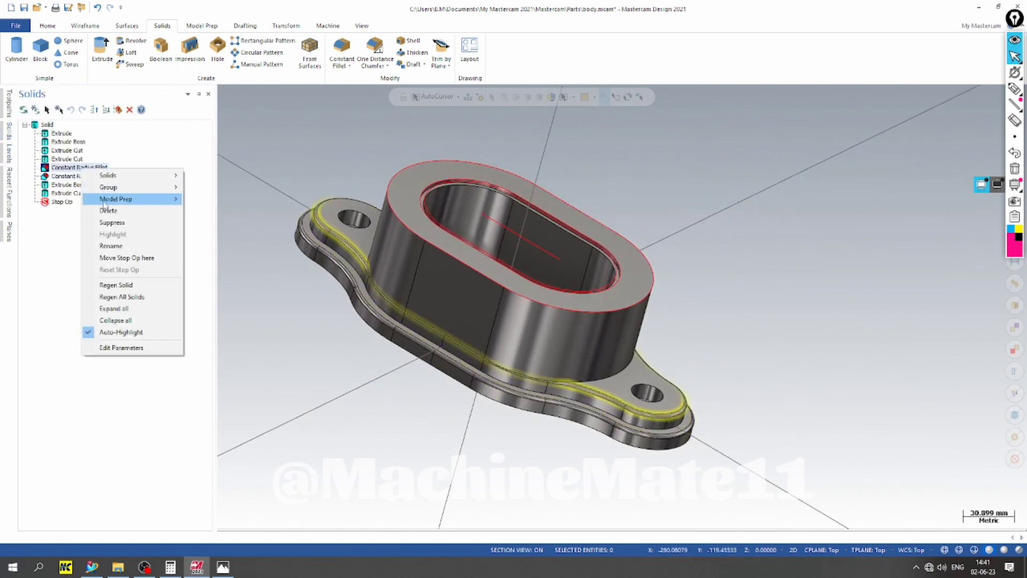
{"action": "left_click", "coordinate": [123, 213]}
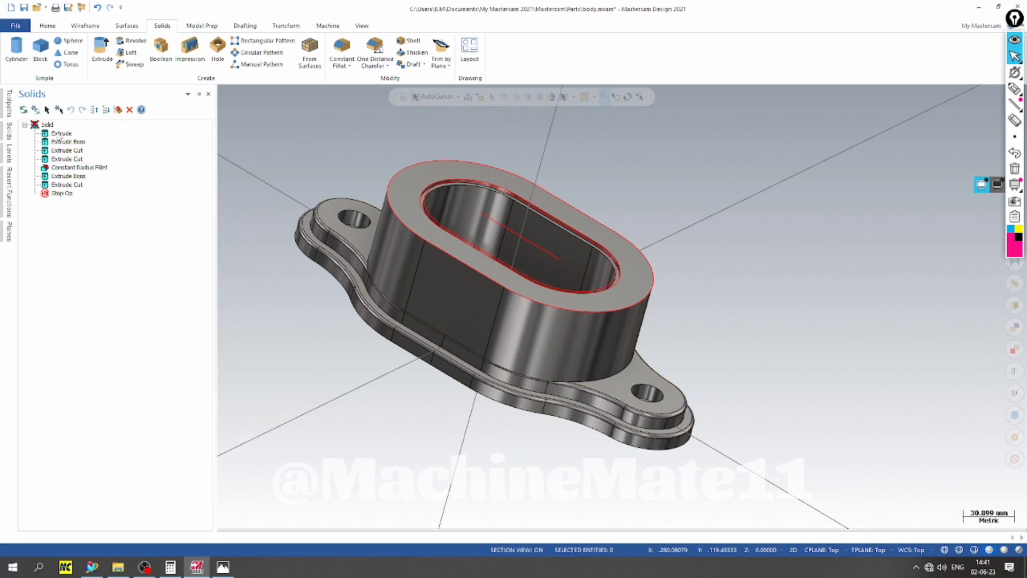
{"action": "scroll", "coordinate": [265, 196], "scroll_direction": "up", "scroll_amount": 1}
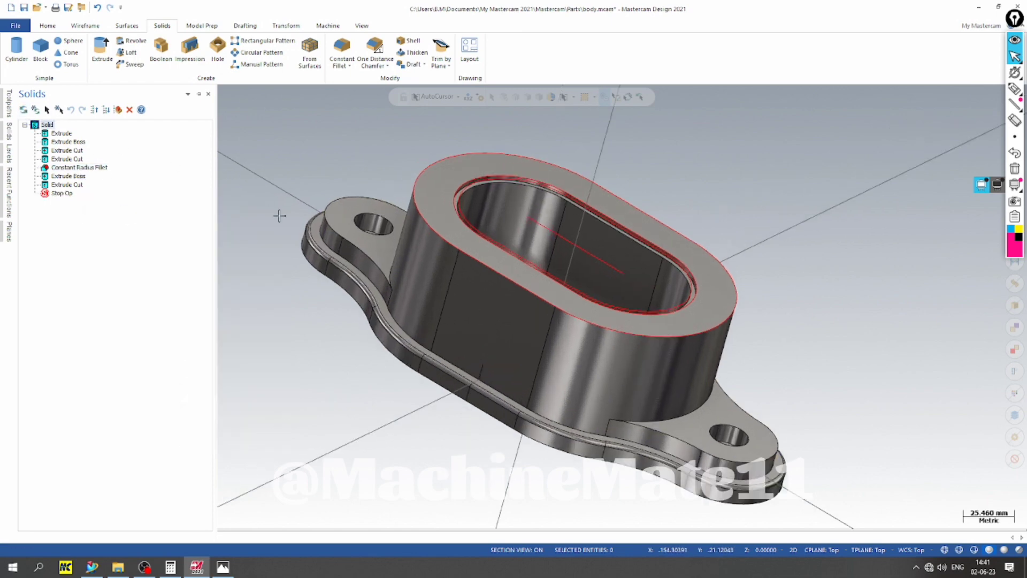
{"action": "scroll", "coordinate": [258, 188], "scroll_direction": "up", "scroll_amount": 2}
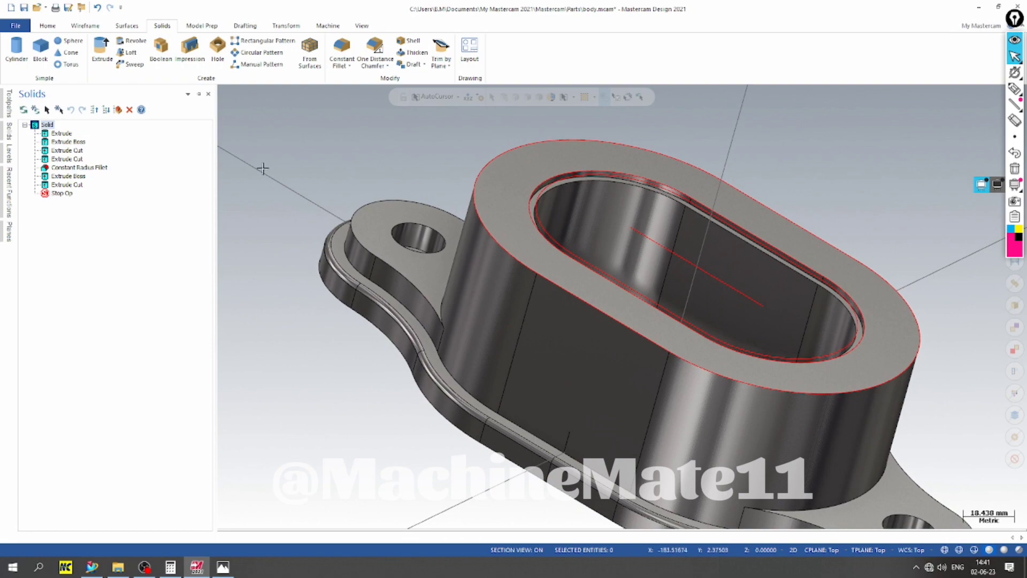
{"action": "scroll", "coordinate": [264, 159], "scroll_direction": "down", "scroll_amount": 2}
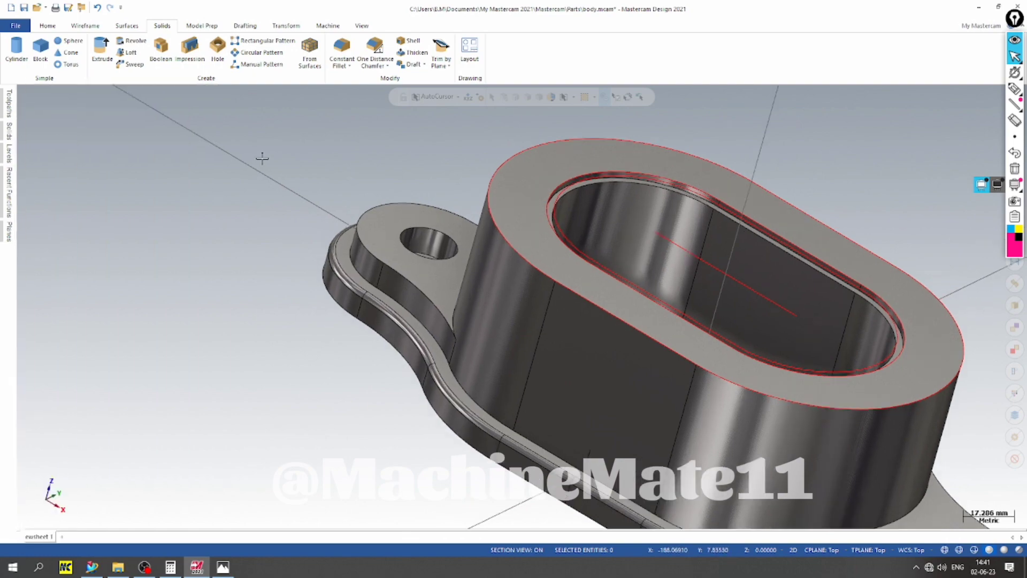
{"action": "middle_click_drag", "start_coordinate": [288, 134], "coordinate": [257, 171]}
Apply a 2 mm constant radius fillet to the raised base step's upper edges on both lobes and save the part
{"action": "left_click", "coordinate": [347, 67]}
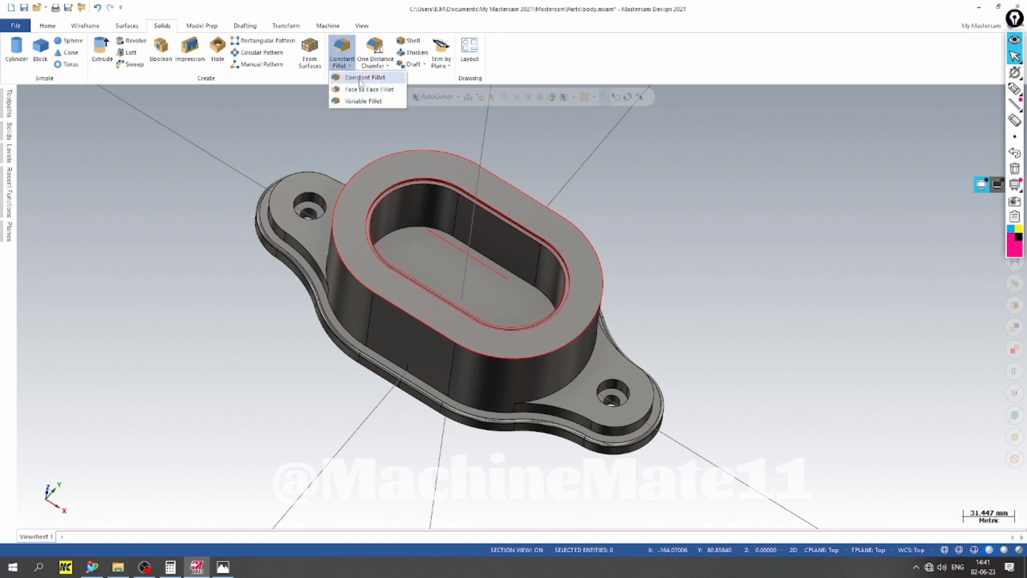
{"action": "left_click", "coordinate": [356, 88]}
{"action": "left_click", "coordinate": [430, 188]}
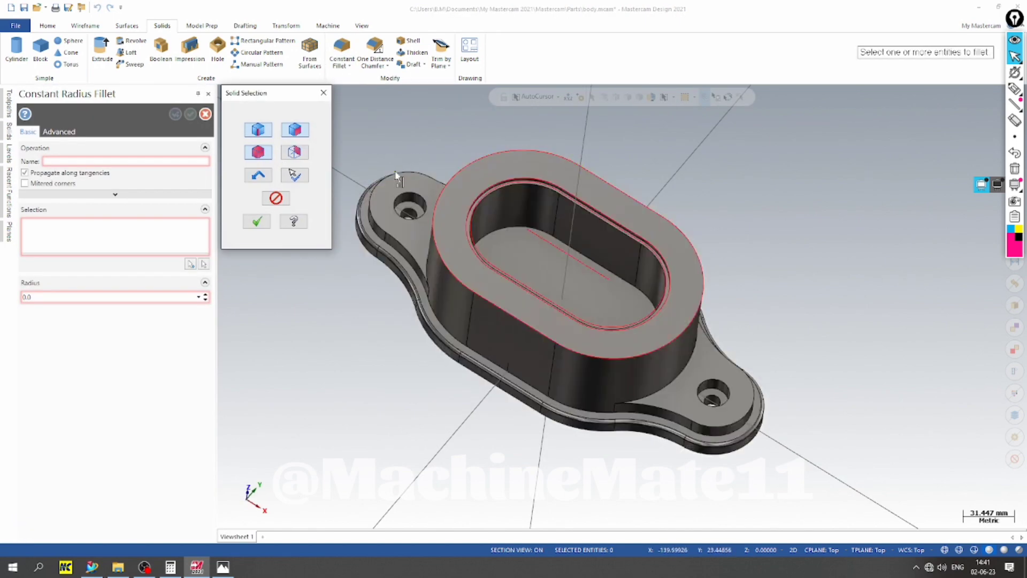
{"action": "left_click", "coordinate": [256, 221]}
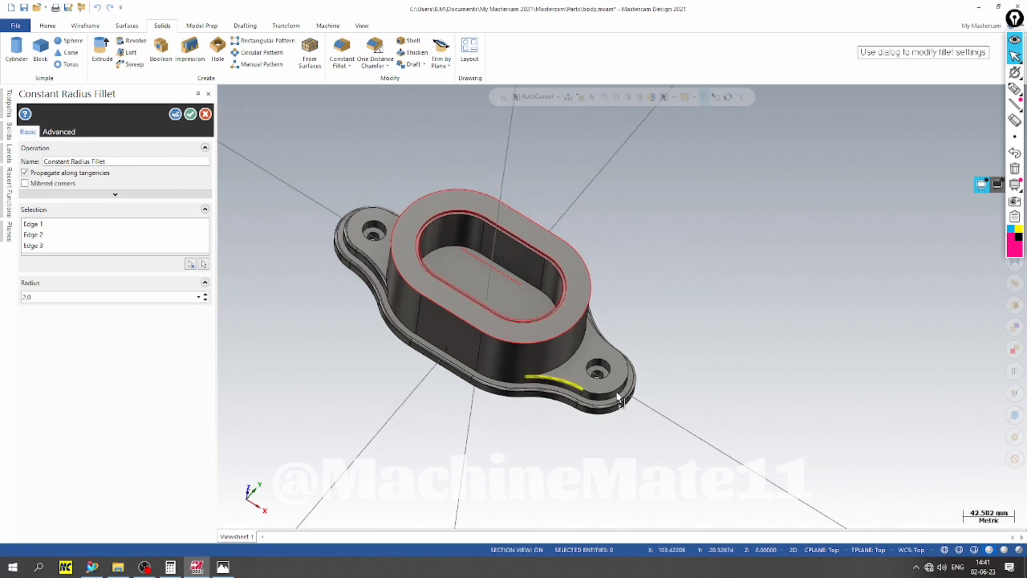
{"action": "scroll", "coordinate": [563, 396], "scroll_direction": "up", "scroll_amount": 3}
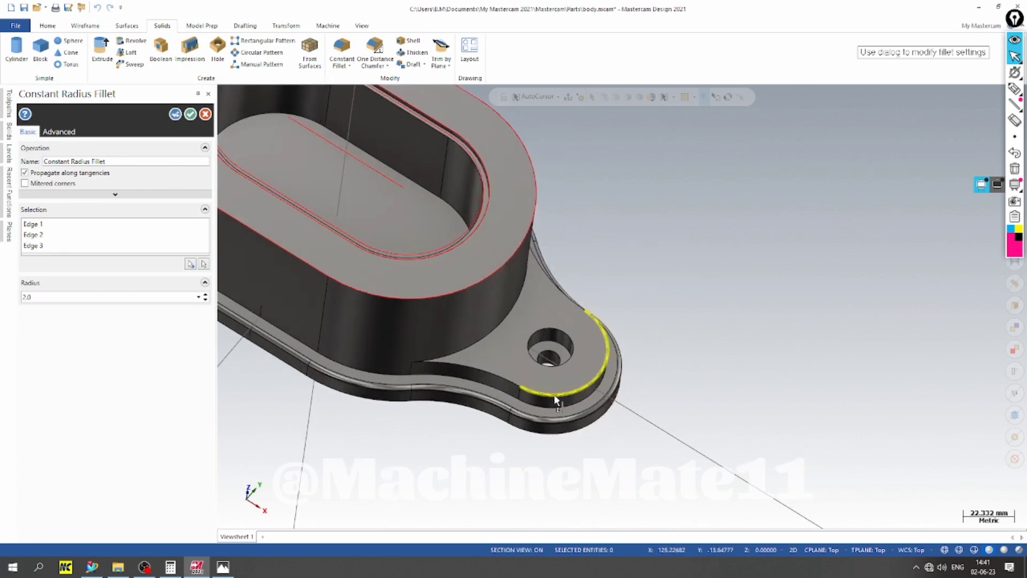
{"action": "left_click", "coordinate": [177, 115]}
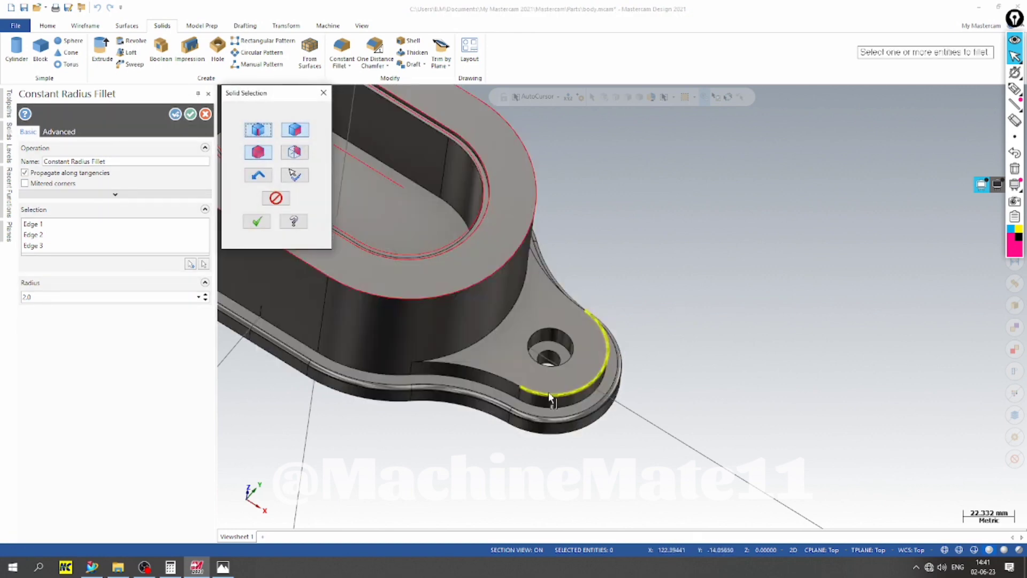
{"action": "left_click", "coordinate": [548, 393]}
{"action": "left_click", "coordinate": [257, 221]}
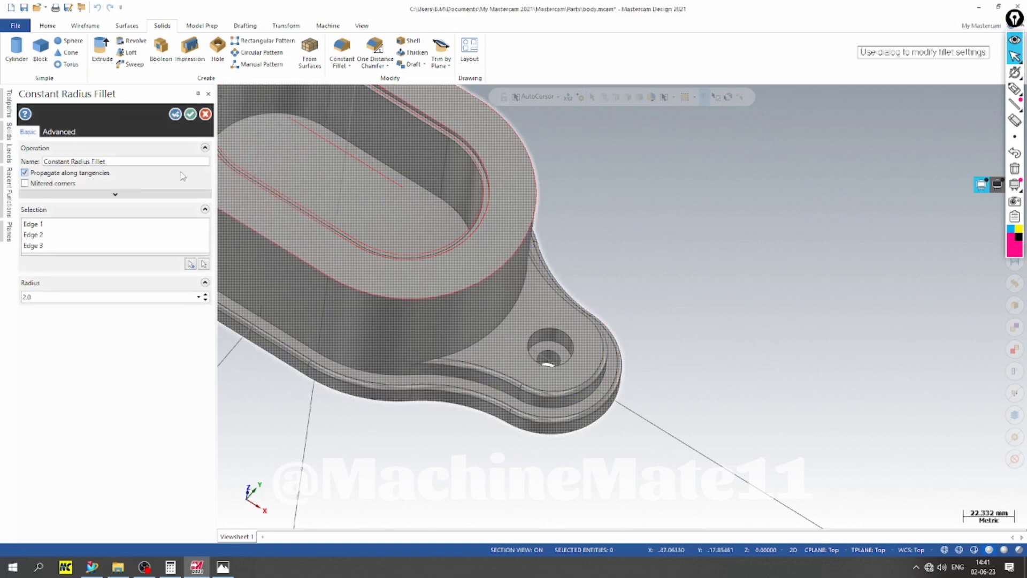
{"action": "left_click", "coordinate": [191, 114]}
{"action": "scroll", "coordinate": [636, 261], "scroll_direction": "up", "scroll_amount": 2}
{"action": "scroll", "coordinate": [701, 320], "scroll_direction": "down", "scroll_amount": 3}
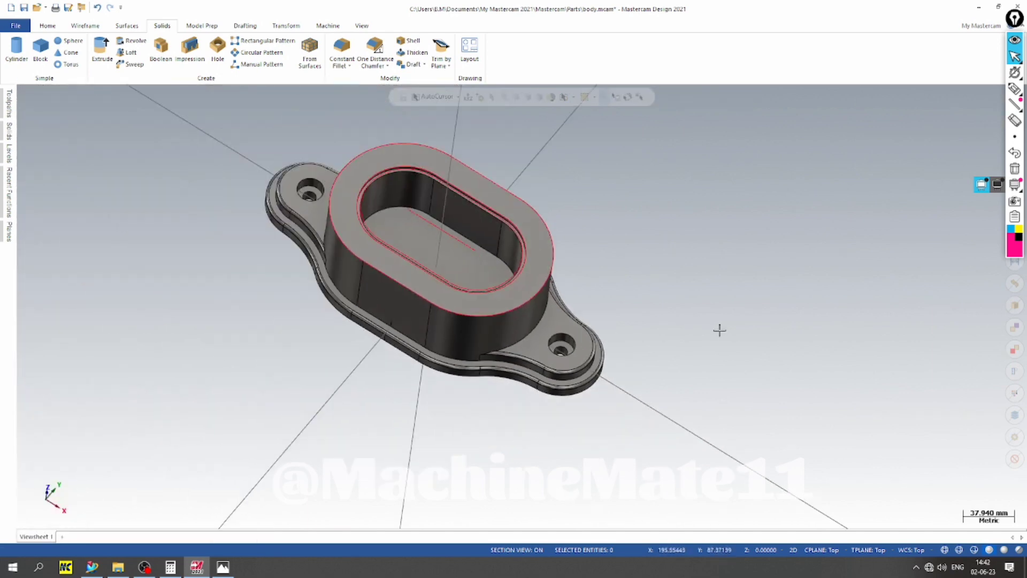
{"action": "key", "text": "ctrl+s"}
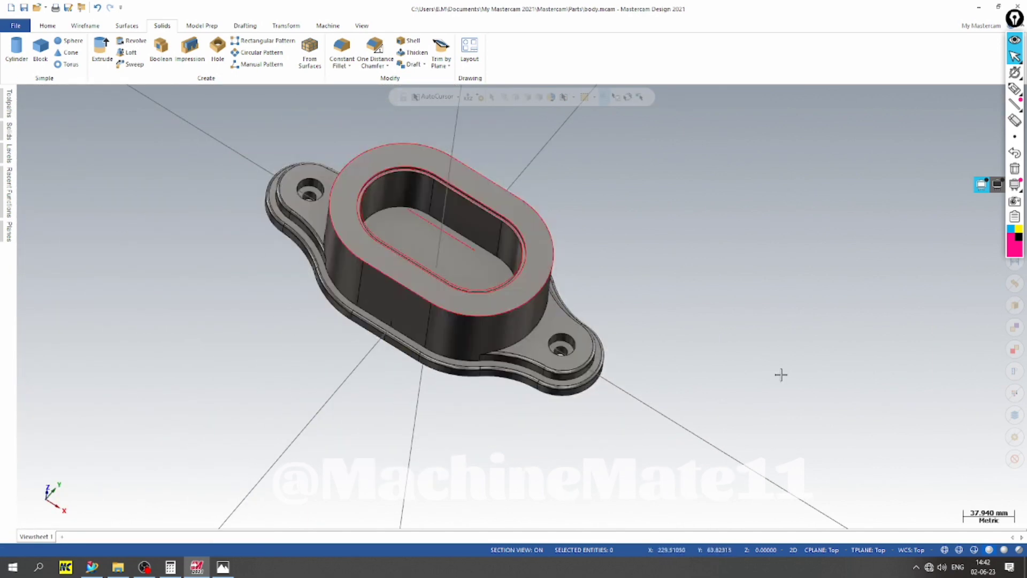
Make level 3, body, the active level, hide levels 4 and 5, and save the part
{"action": "middle_click_drag", "start_coordinate": [782, 436], "coordinate": [273, 219]}
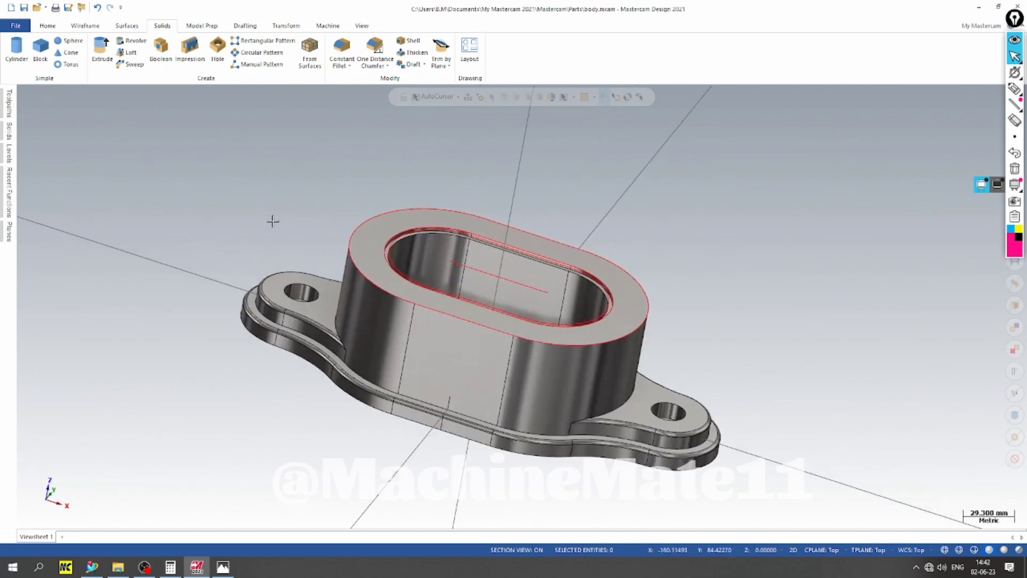
{"action": "left_click", "coordinate": [8, 152]}
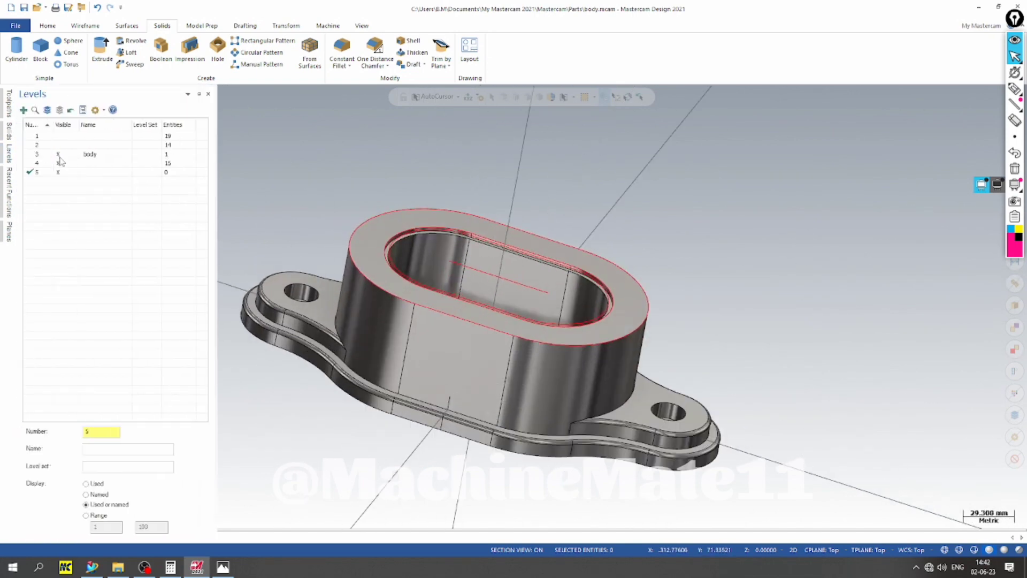
{"action": "left_click", "coordinate": [41, 156]}
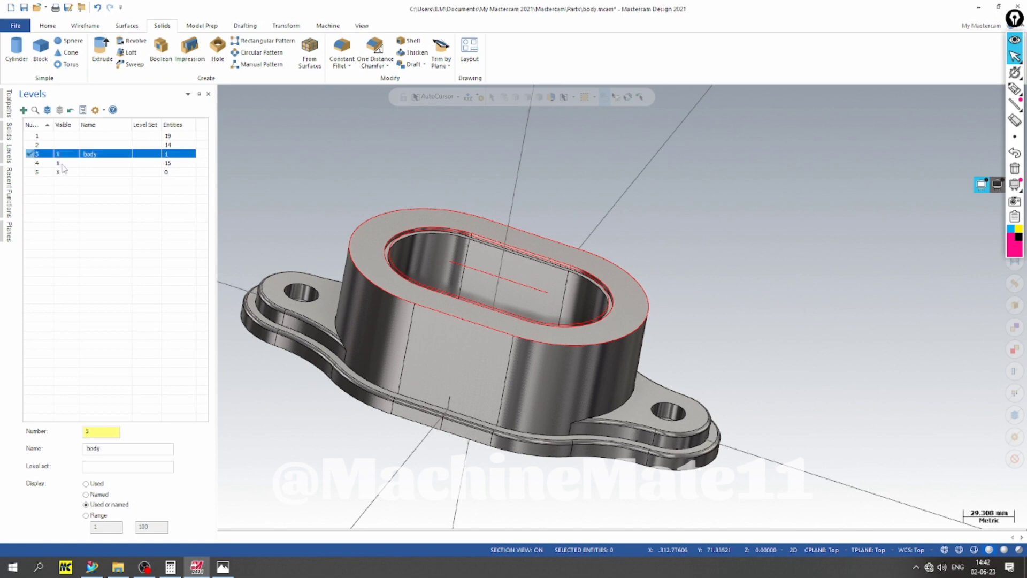
{"action": "left_click", "coordinate": [63, 165]}
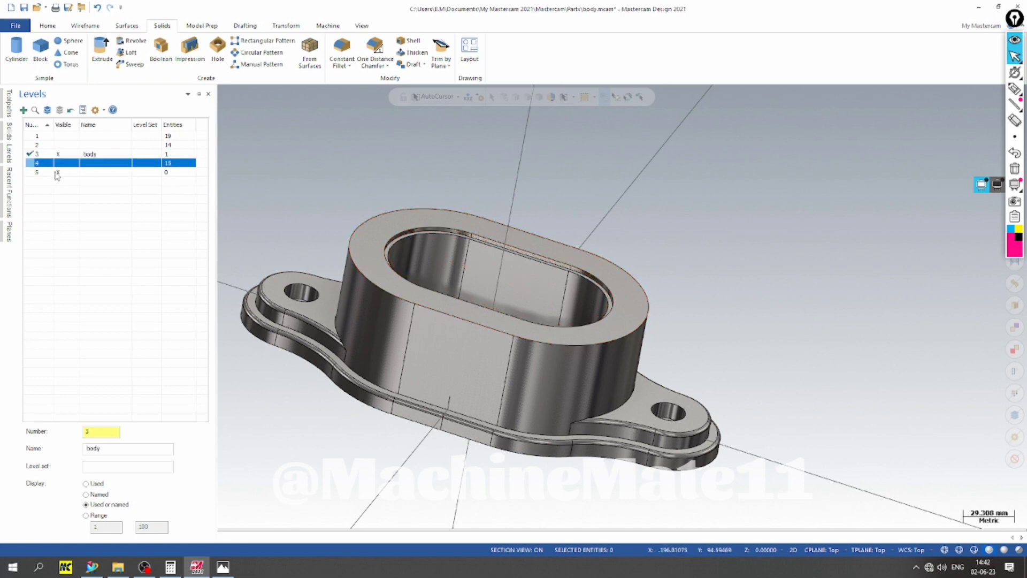
{"action": "left_click", "coordinate": [60, 172]}
{"action": "key", "text": "ctrl+s"}
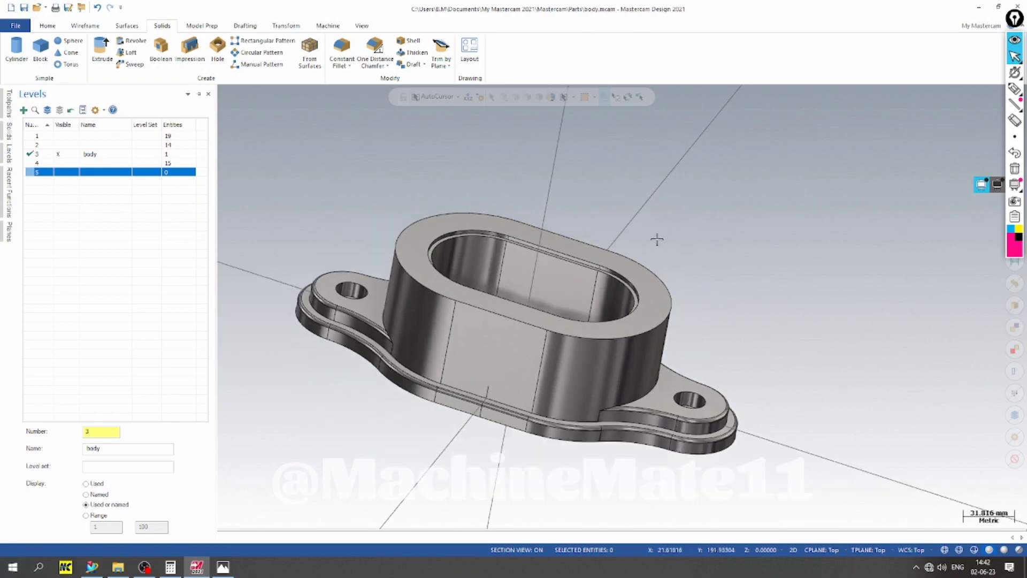
{"action": "mouse_move", "coordinate": [658, 239]}
{"action": "middle_mouse_down"}
{"action": "mouse_move", "coordinate": [635, 420]}
{"action": "mouse_move", "coordinate": [650, 187]}
{"action": "mouse_move", "coordinate": [662, 246]}
{"action": "mouse_move", "coordinate": [632, 235]}
{"action": "middle_mouse_up"}
Switch to the reference drawing in Photos, examine the hole-path radius and threaded-hole callouts of the wall's rim, and return to Mastercam
{"action": "left_click", "coordinate": [224, 567]}
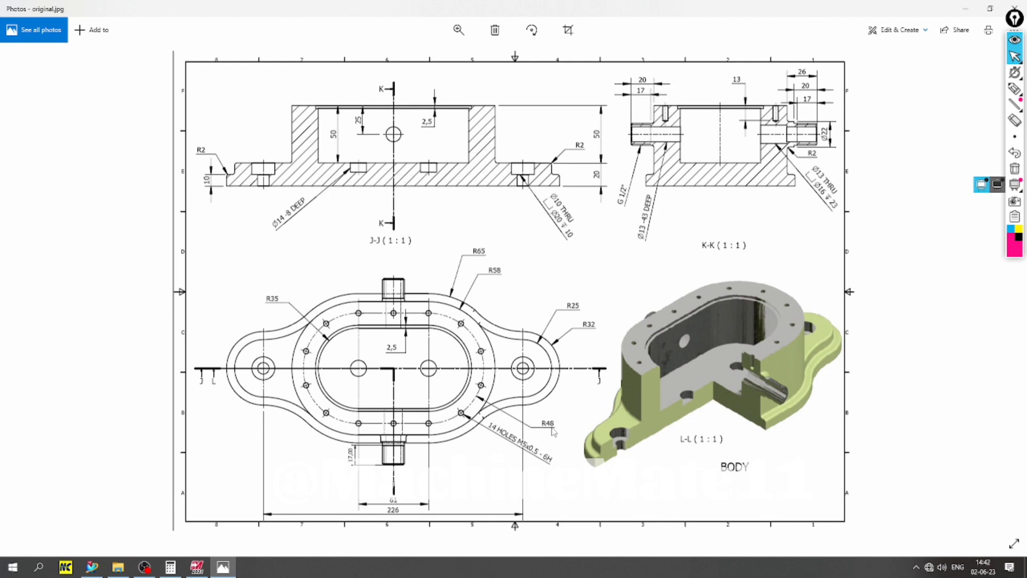
{"action": "left_click", "coordinate": [1015, 88]}
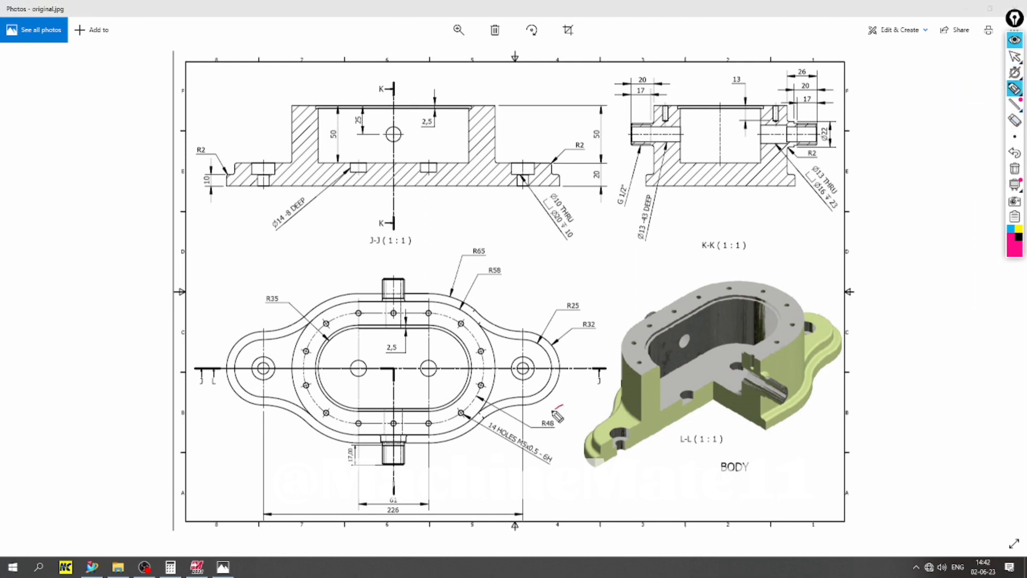
{"action": "mouse_move", "coordinate": [557, 417]}
{"action": "left_mouse_down"}
{"action": "mouse_move", "coordinate": [568, 431]}
{"action": "mouse_move", "coordinate": [560, 409]}
{"action": "left_mouse_up"}
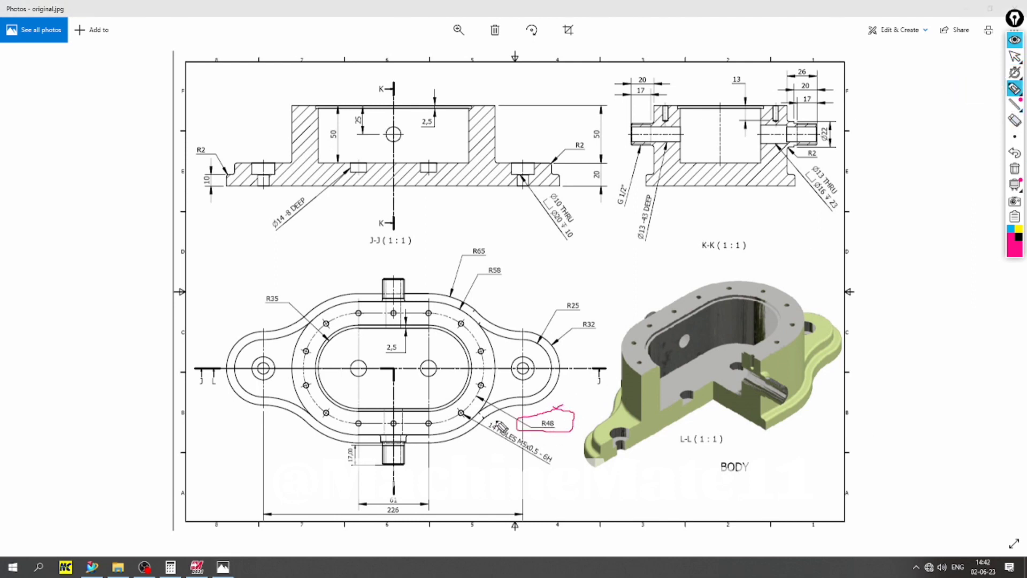
{"action": "mouse_move", "coordinate": [500, 427]}
{"action": "left_mouse_down"}
{"action": "mouse_move", "coordinate": [484, 431]}
{"action": "mouse_move", "coordinate": [551, 476]}
{"action": "mouse_move", "coordinate": [563, 456]}
{"action": "mouse_move", "coordinate": [515, 432]}
{"action": "left_mouse_up"}
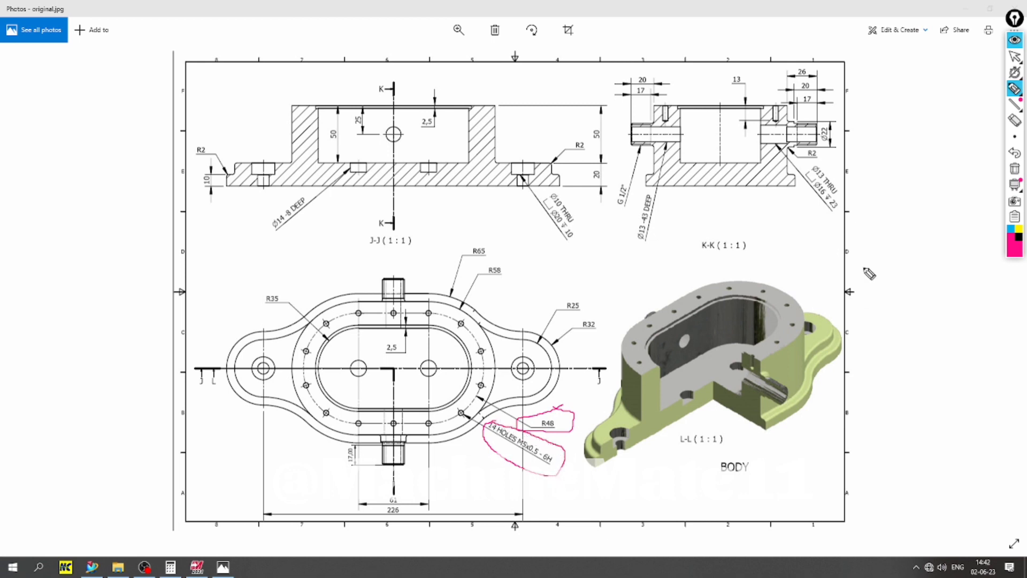
{"action": "left_click", "coordinate": [1015, 169]}
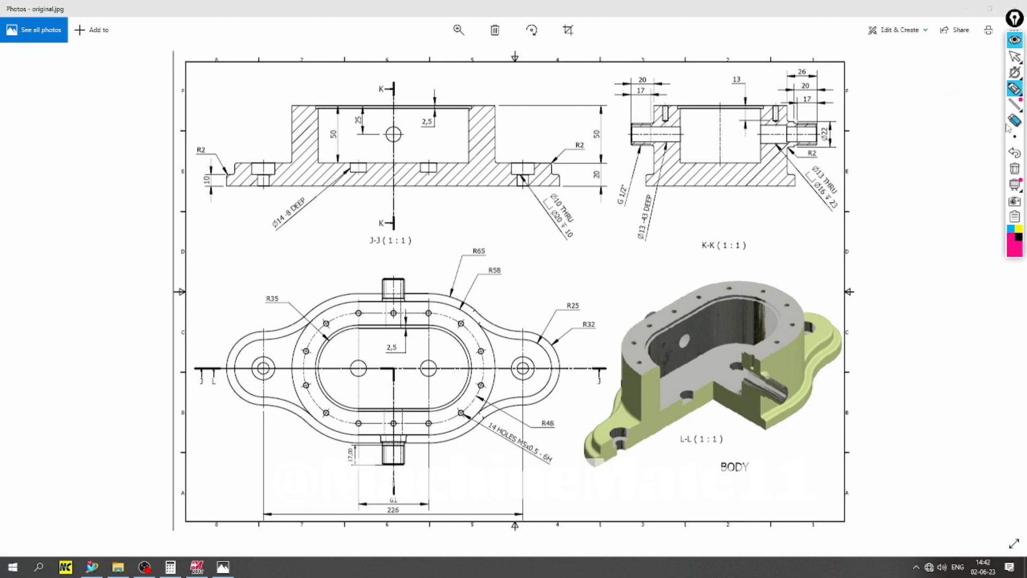
{"action": "left_click", "coordinate": [1015, 58]}
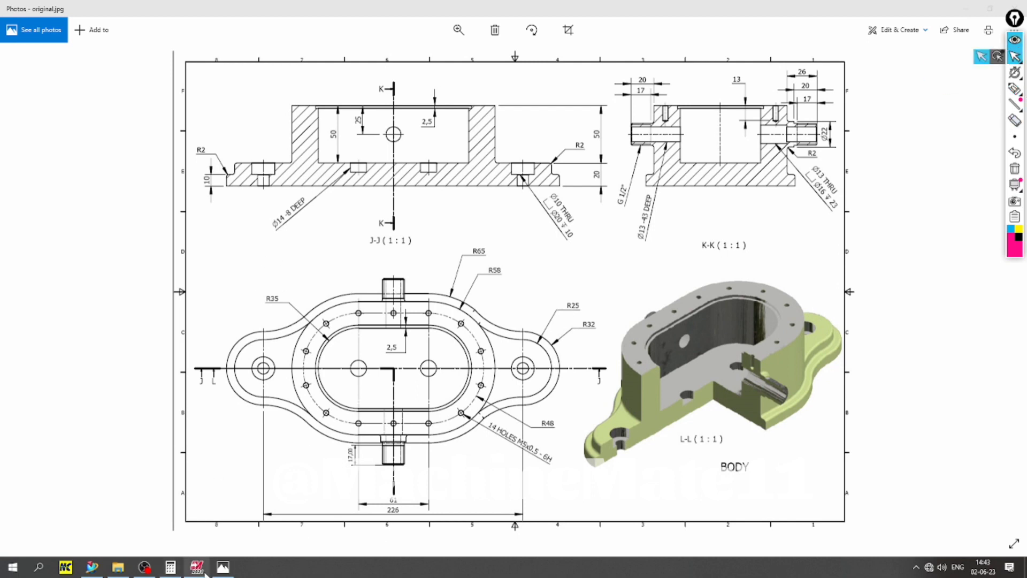
{"action": "mouse_move", "coordinate": [194, 571]}
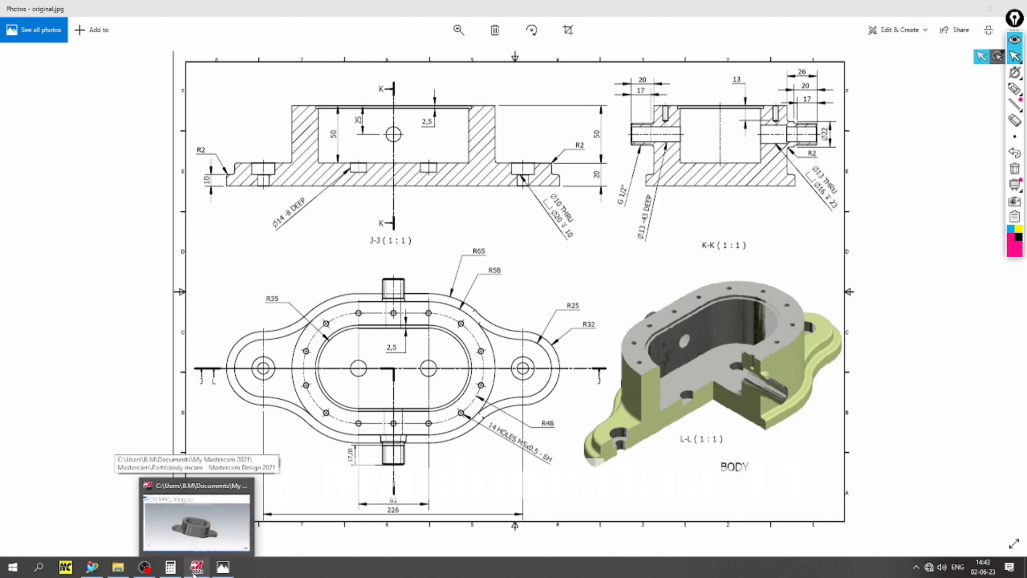
{"action": "left_click", "coordinate": [194, 571]}
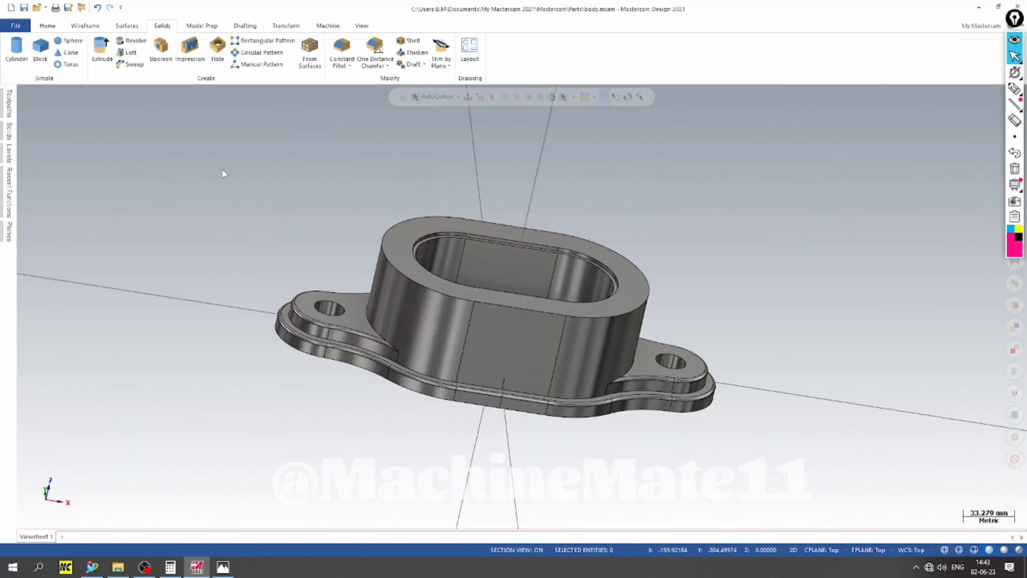
Set the construction plane from the wall's flat top face and orient the model to the Top view
{"action": "right_click", "coordinate": [220, 227]}
{"action": "left_click", "coordinate": [261, 287]}
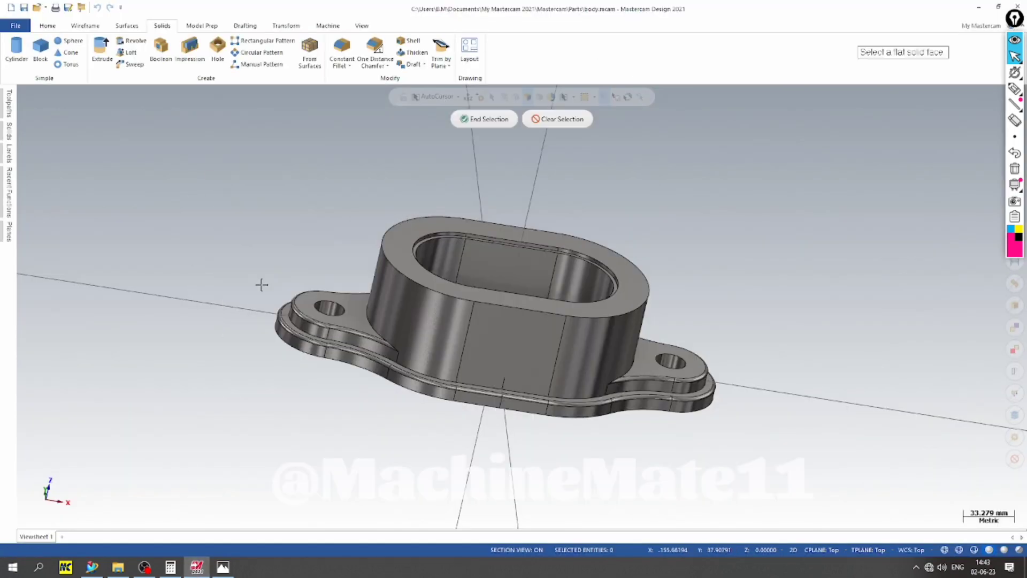
{"action": "left_click", "coordinate": [438, 225]}
{"action": "right_click", "coordinate": [395, 148]}
{"action": "left_click", "coordinate": [407, 212]}
{"action": "scroll", "coordinate": [541, 187], "scroll_direction": "up", "scroll_amount": 1}
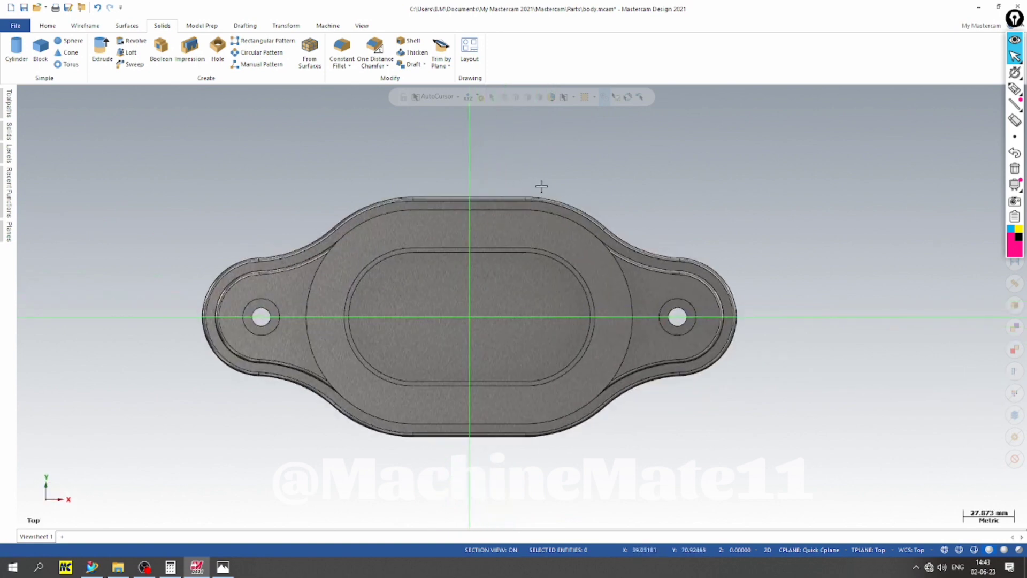
{"action": "scroll", "coordinate": [541, 186], "scroll_direction": "down", "scroll_amount": 1}
{"action": "scroll", "coordinate": [541, 186], "scroll_direction": "up", "scroll_amount": 1}
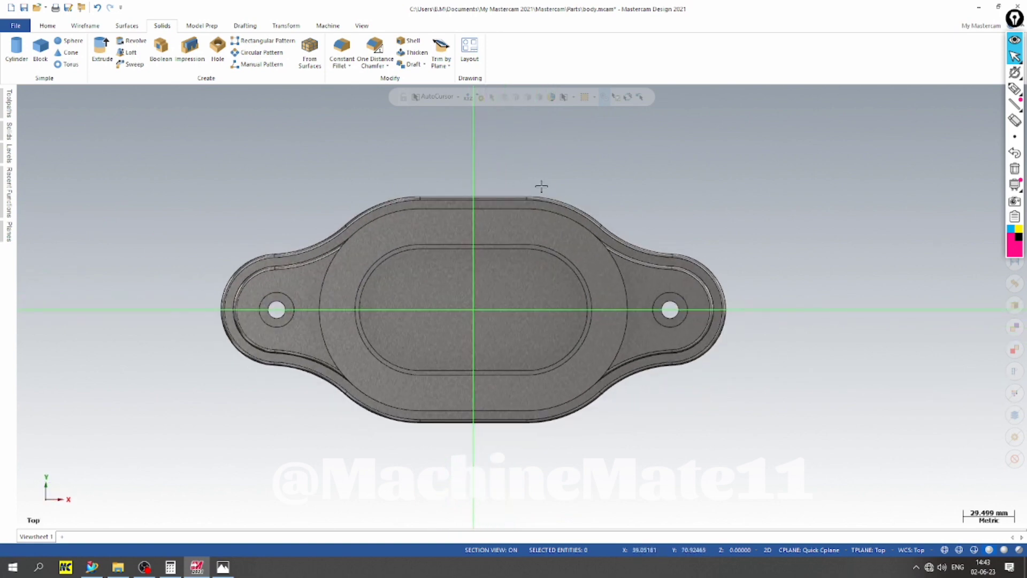
{"action": "left_click", "coordinate": [92, 27]}
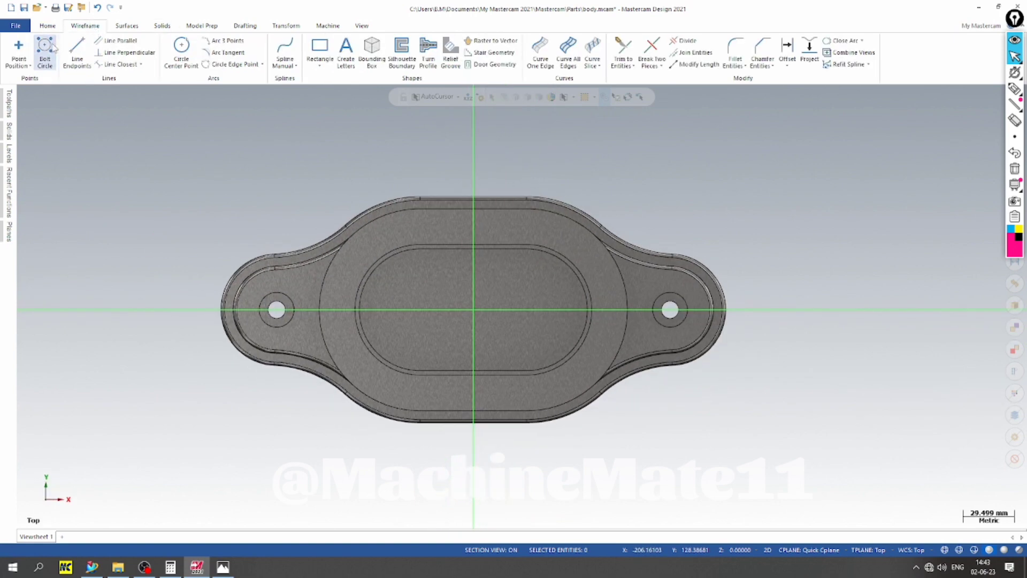
{"action": "left_click", "coordinate": [48, 51]}
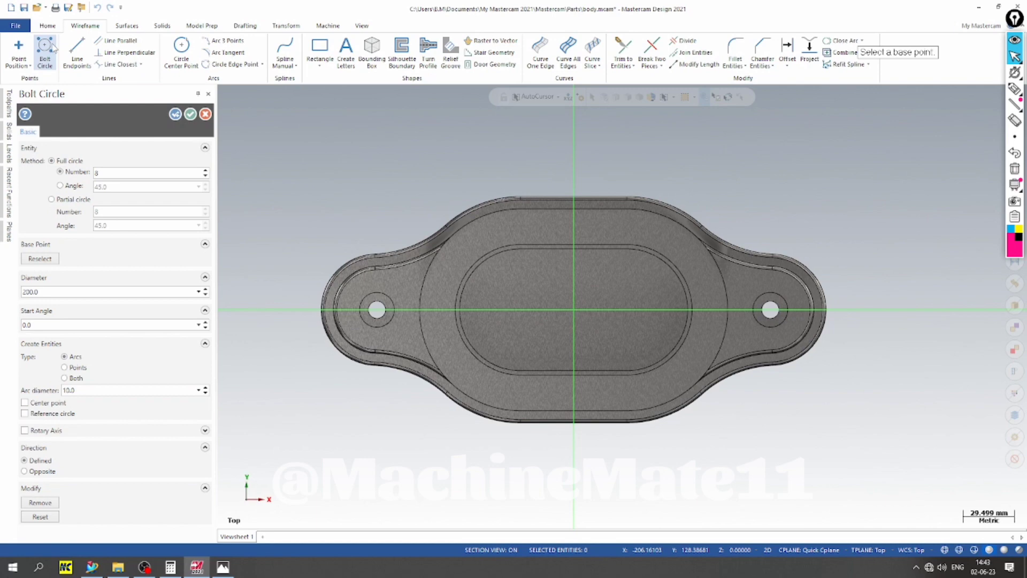
{"action": "key", "text": "Escape"}
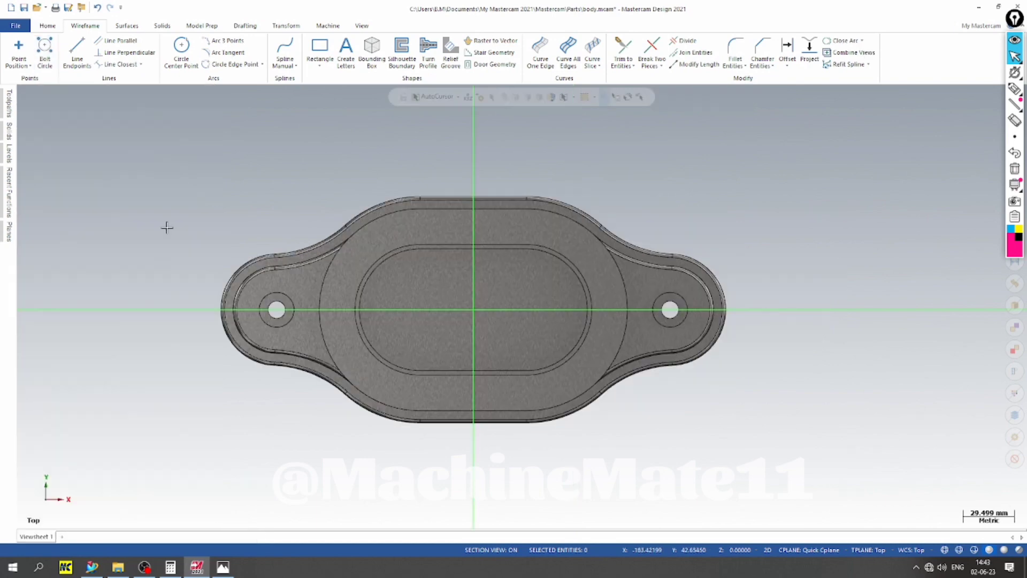
Draw a center-point circle of radius 48 mm at the center of the rim's left-hand arc
{"action": "left_click", "coordinate": [181, 49]}
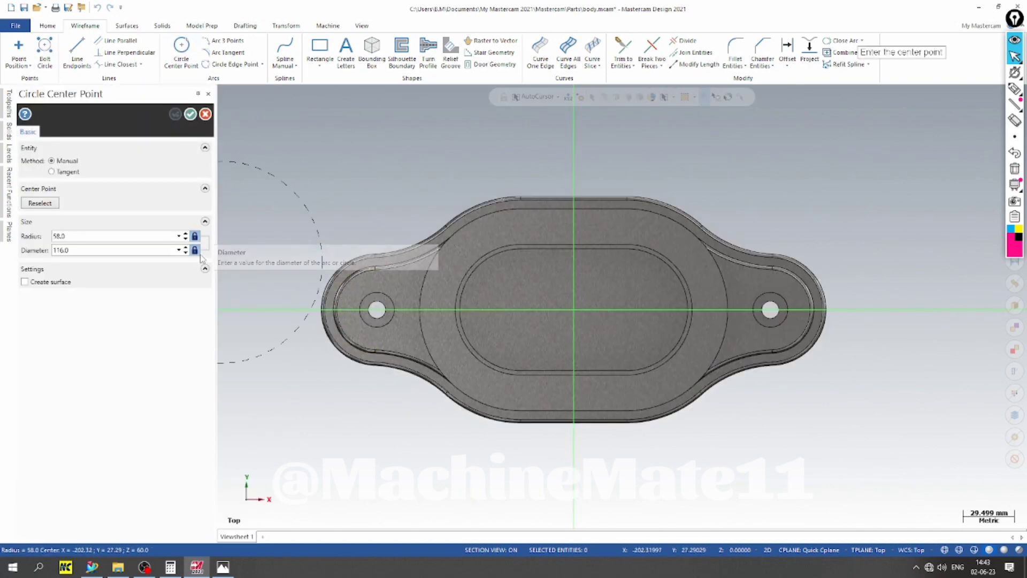
{"action": "left_click", "coordinate": [452, 304]}
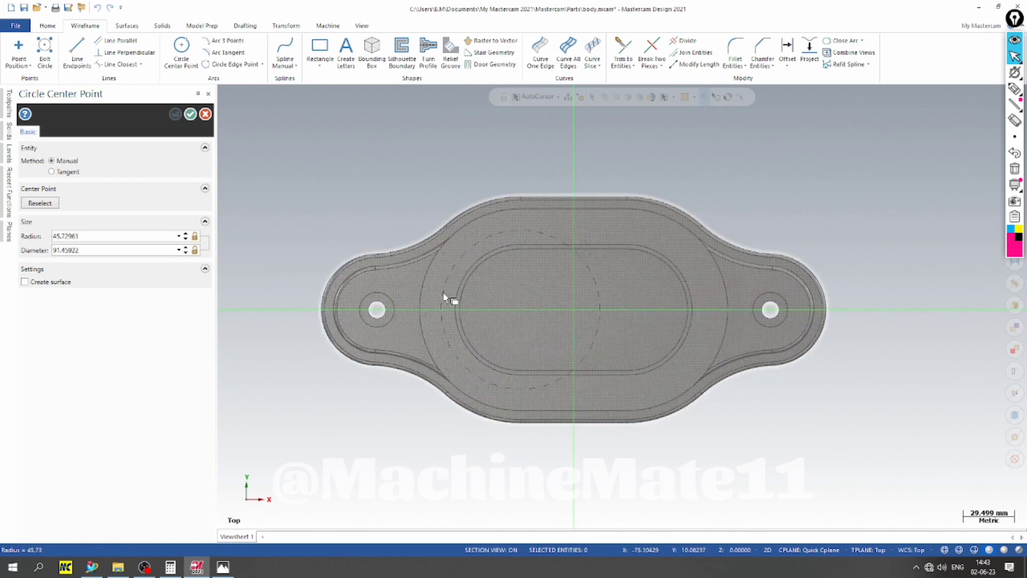
{"action": "left_click", "coordinate": [439, 291]}
{"action": "left_click", "coordinate": [103, 237]}
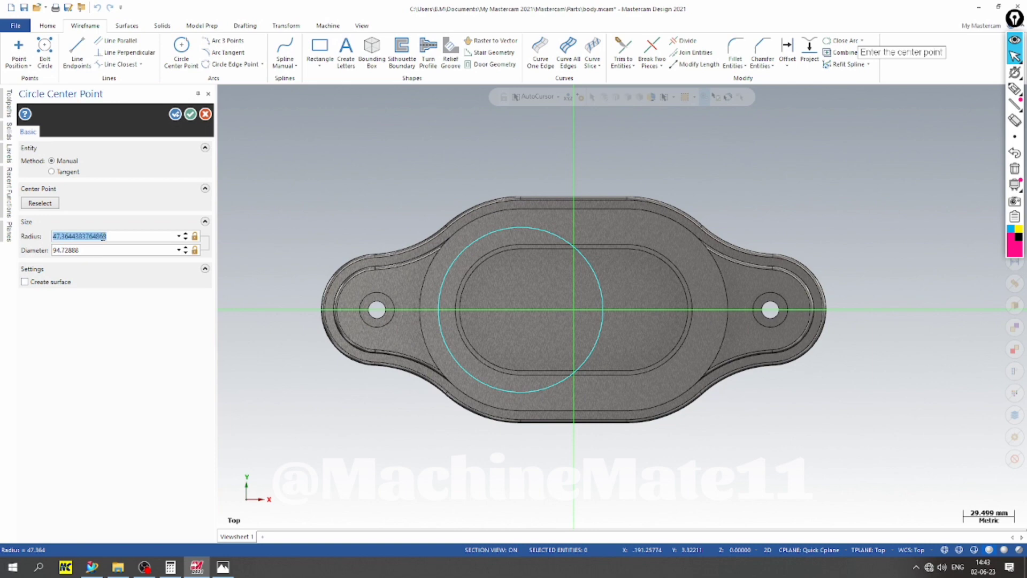
{"action": "type", "text": "48"}
{"action": "key", "text": "Return"}
{"action": "key", "text": "Return"}
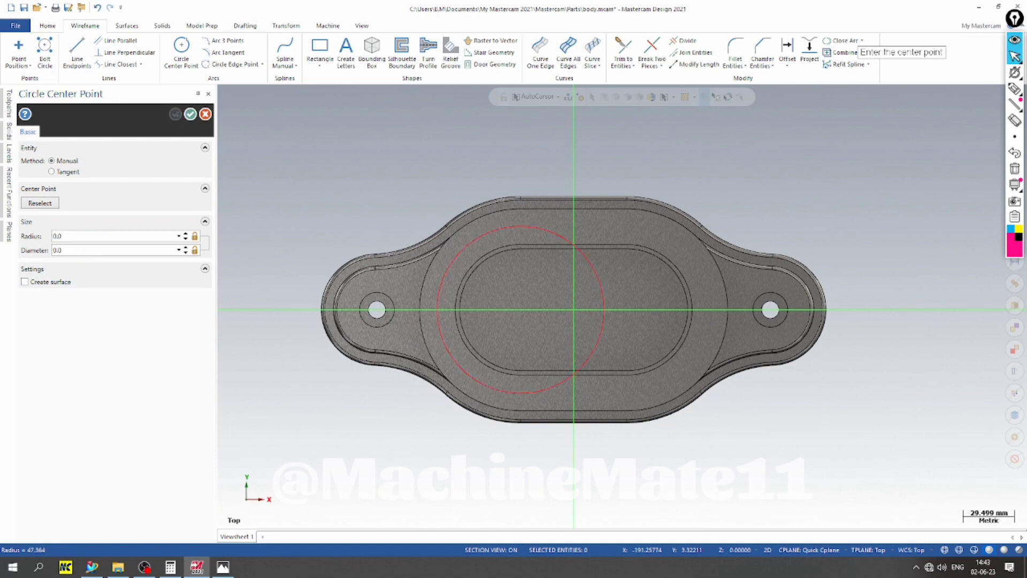
{"action": "scroll", "coordinate": [428, 220], "scroll_direction": "up", "scroll_amount": 1}
{"action": "scroll", "coordinate": [427, 219], "scroll_direction": "down", "scroll_amount": 1}
{"action": "left_click", "coordinate": [190, 113]}
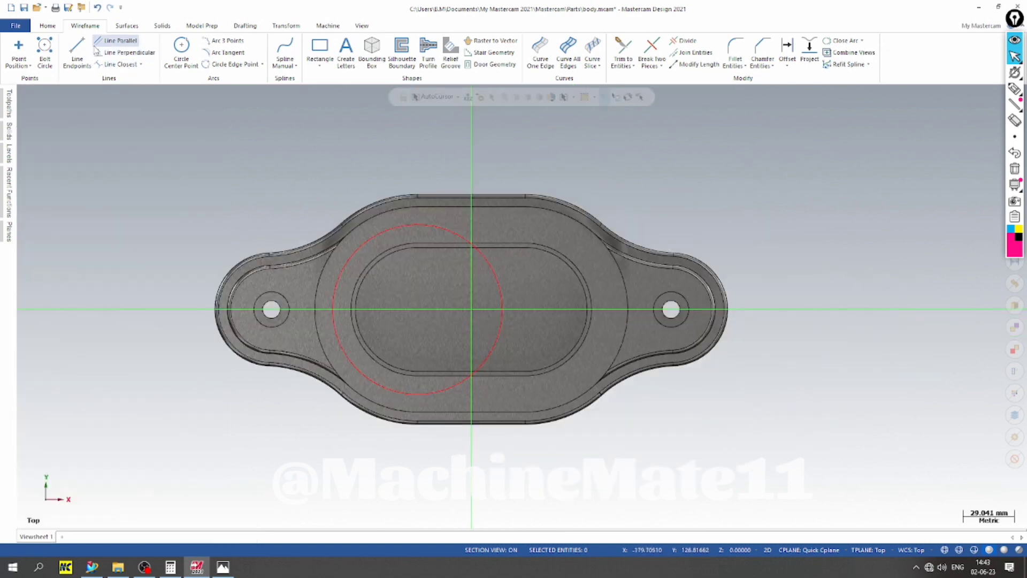
Draw two vertical lines from the circle's center, about 82.7 mm upward and about 97.9 mm downward
{"action": "left_click", "coordinate": [83, 52]}
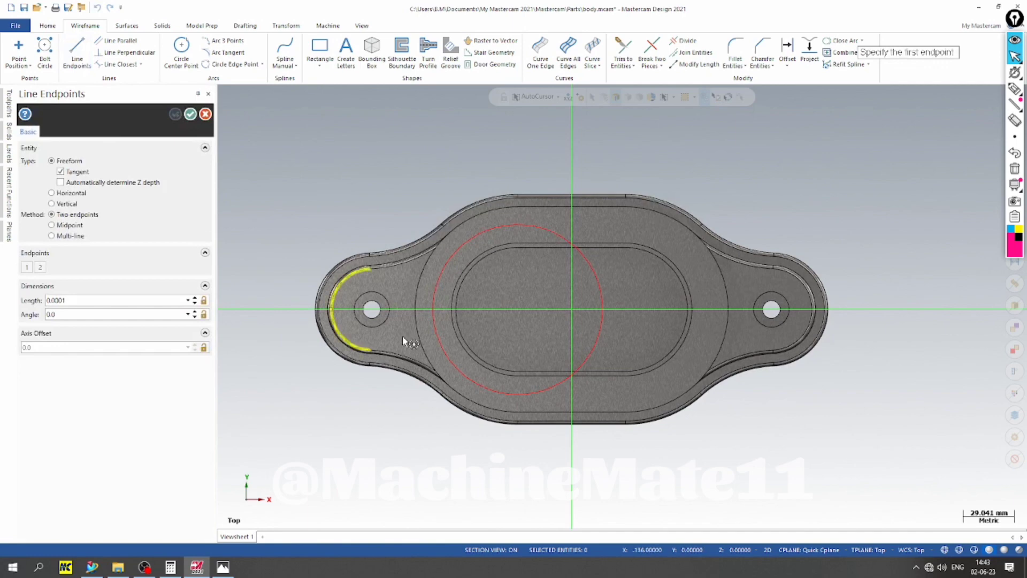
{"action": "left_click", "coordinate": [518, 310]}
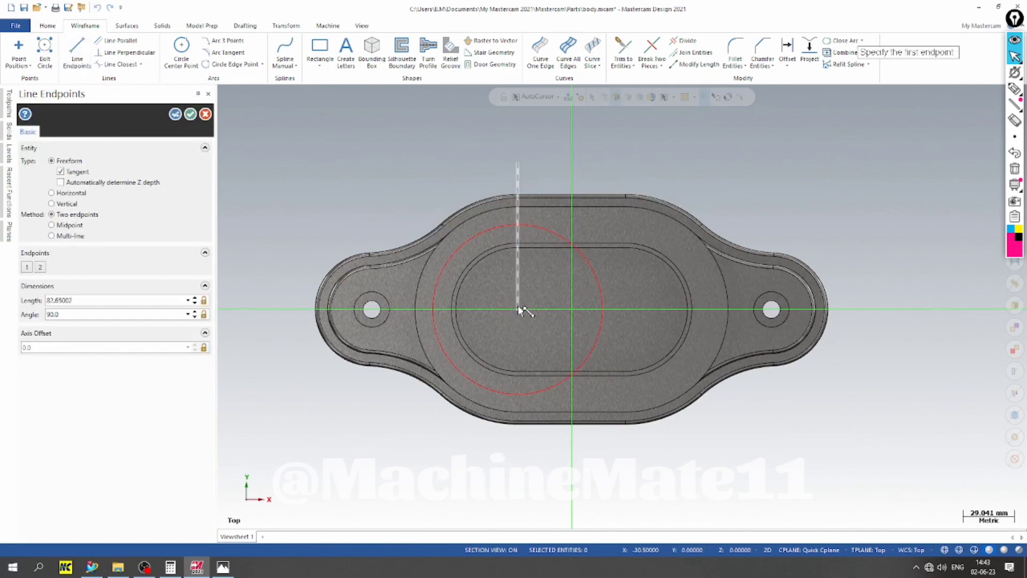
{"action": "left_click", "coordinate": [523, 484]}
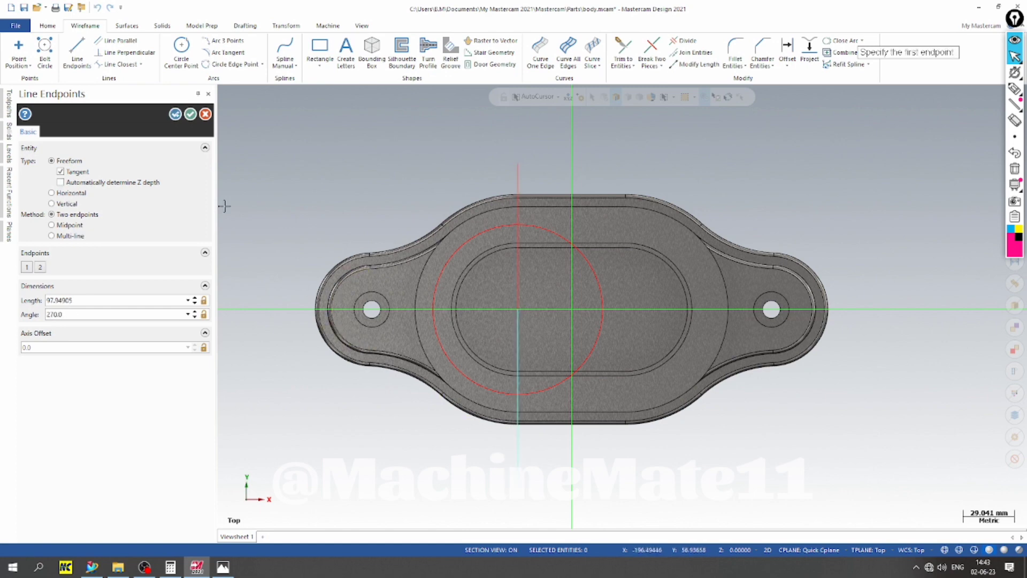
{"action": "left_click", "coordinate": [193, 114]}
{"action": "scroll", "coordinate": [353, 207], "scroll_direction": "up", "scroll_amount": 3}
{"action": "scroll", "coordinate": [296, 189], "scroll_direction": "down", "scroll_amount": 4}
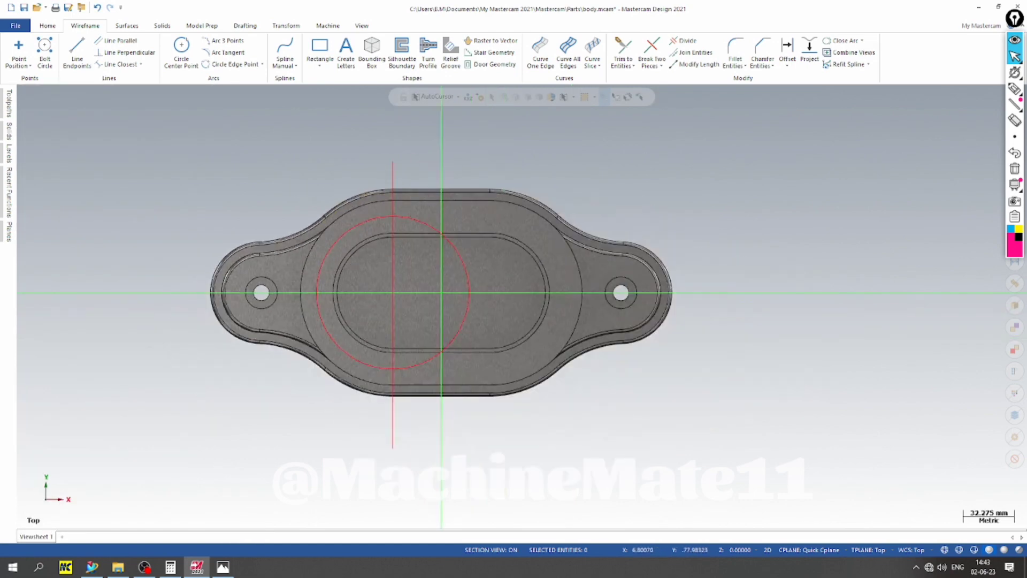
Draw horizontal lines rightward from the circle's upper and lower quadrant points, about 185 mm and 218 mm long
{"action": "left_click", "coordinate": [77, 50]}
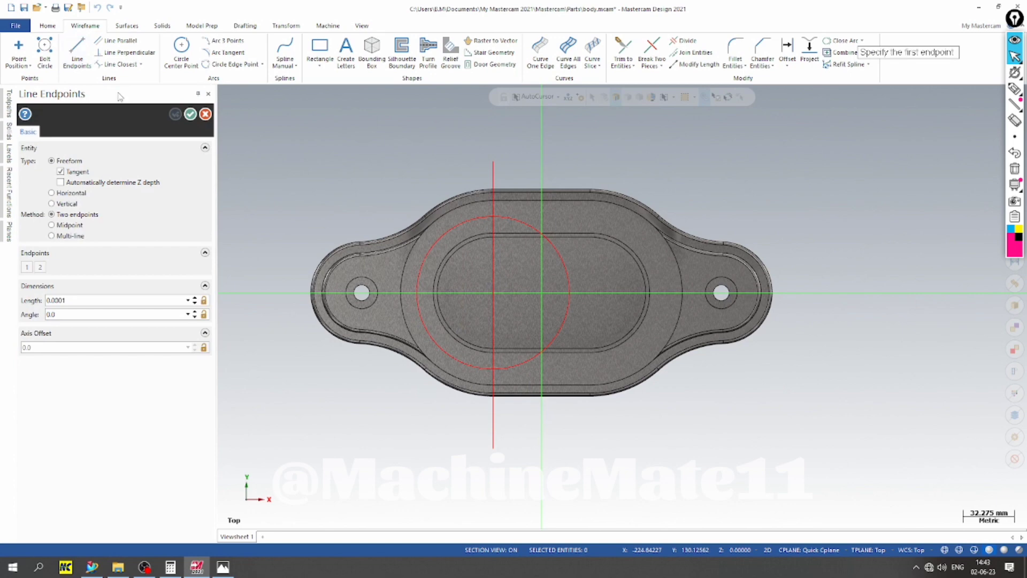
{"action": "left_click", "coordinate": [495, 218]}
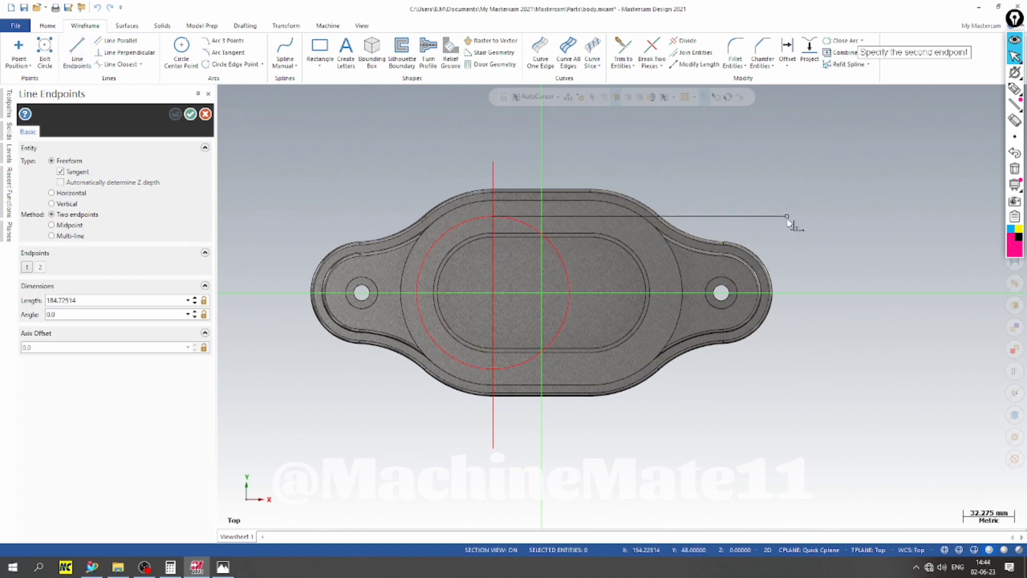
{"action": "left_click", "coordinate": [787, 217]}
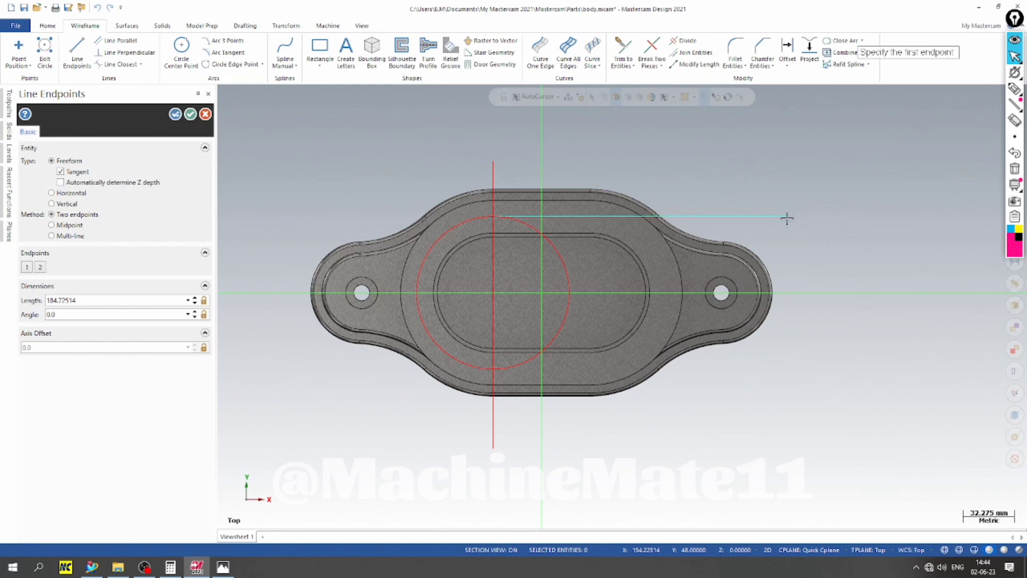
{"action": "left_click", "coordinate": [493, 370]}
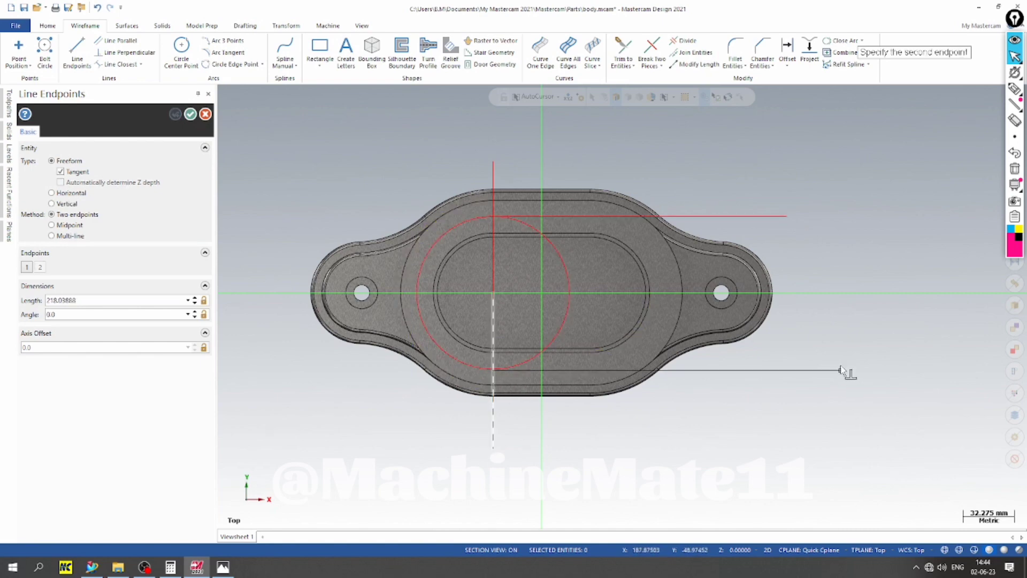
{"action": "left_click", "coordinate": [843, 369]}
{"action": "left_click", "coordinate": [192, 117]}
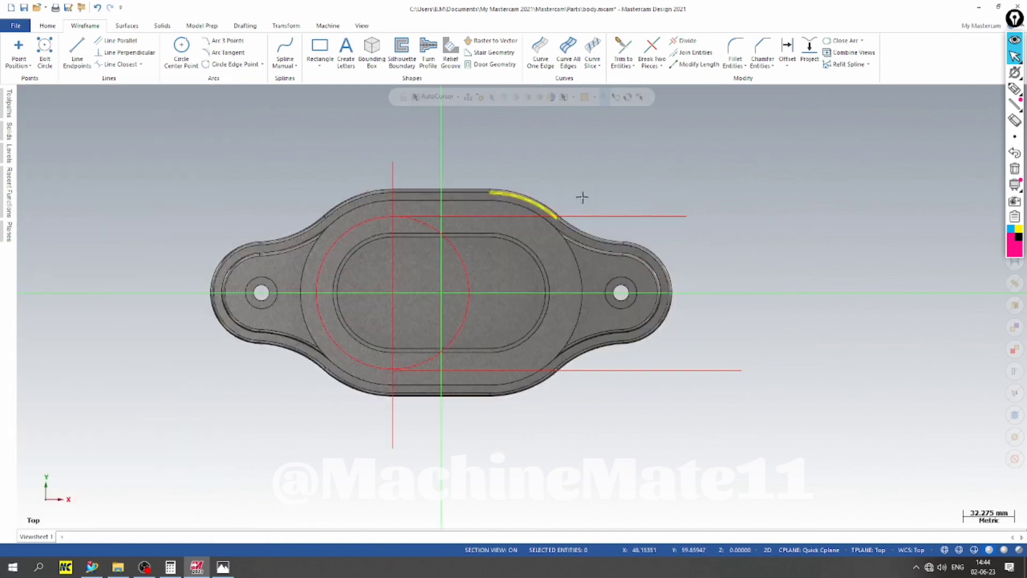
Trim the upper overhang of the vertical line and the outer ends of both horizontal lines with Divide
{"action": "right_click", "coordinate": [772, 186]}
{"action": "left_click", "coordinate": [801, 173]}
{"action": "scroll", "coordinate": [282, 176], "scroll_direction": "up", "scroll_amount": 2}
{"action": "left_click", "coordinate": [685, 41]}
{"action": "left_click", "coordinate": [516, 174]}
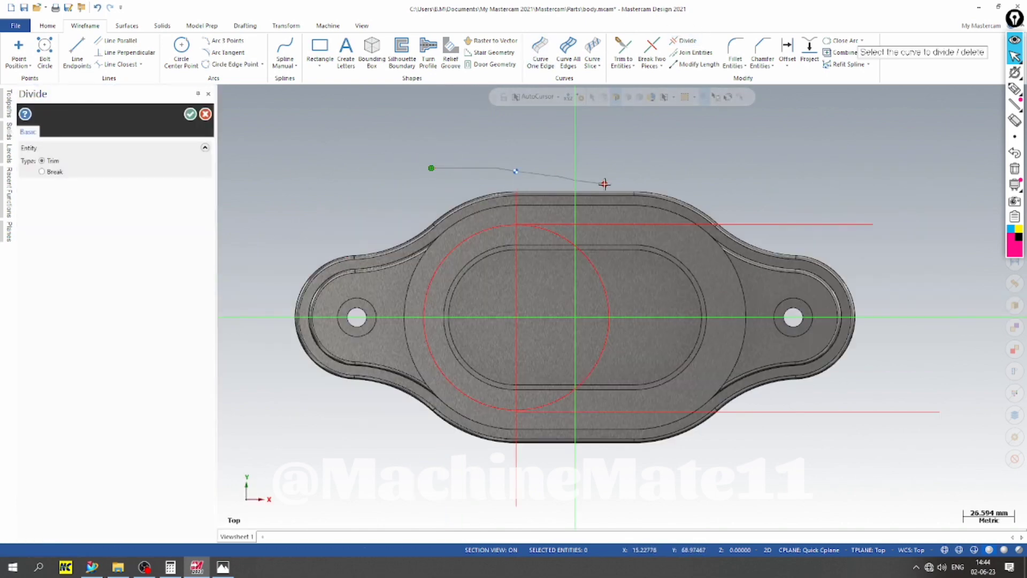
{"action": "left_click", "coordinate": [770, 225]}
{"action": "left_click", "coordinate": [910, 411]}
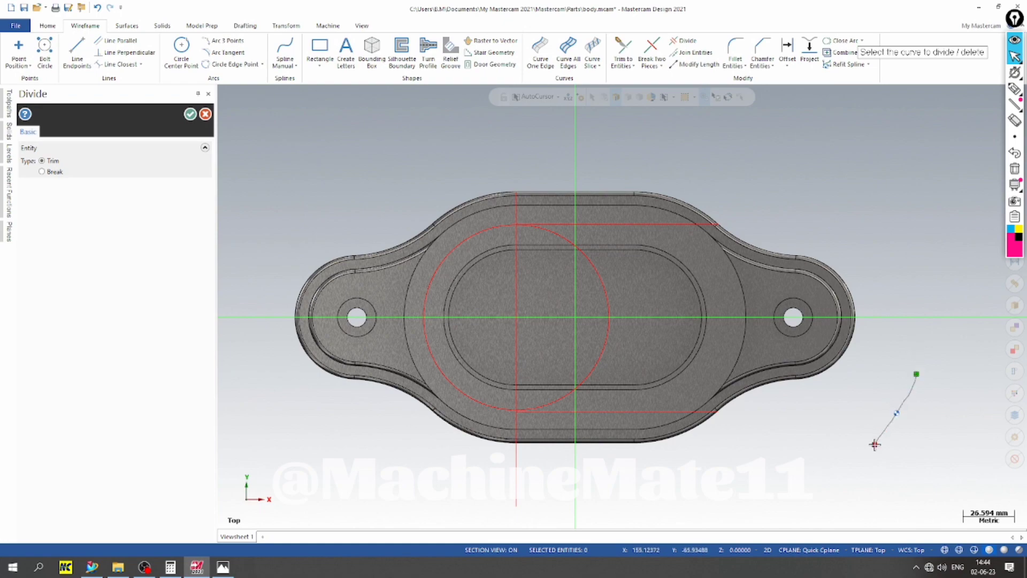
Trim away the part of the vertical construction line that extends below the body outline
{"action": "left_click", "coordinate": [517, 479]}
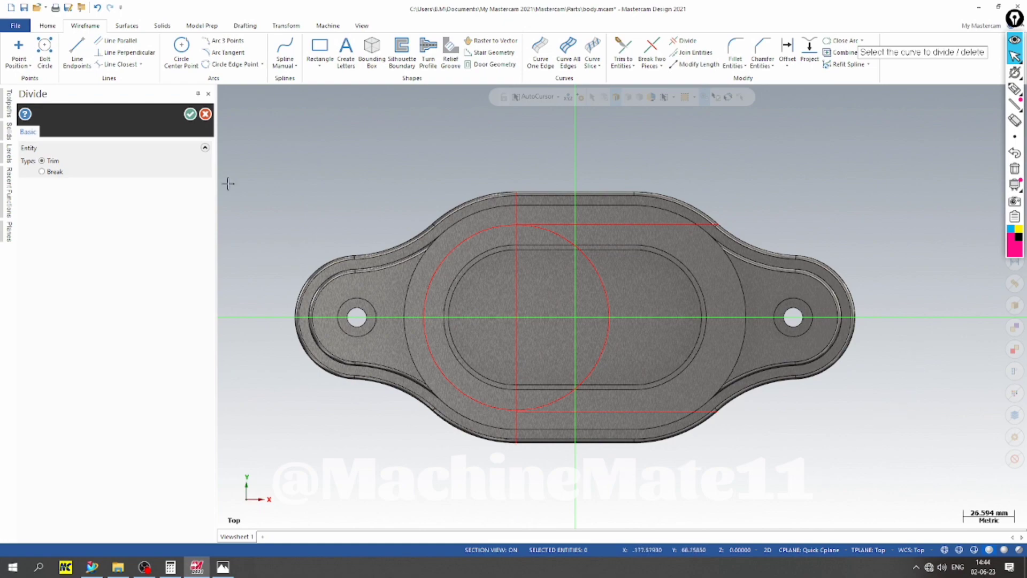
{"action": "left_click", "coordinate": [191, 114]}
{"action": "scroll", "coordinate": [545, 182], "scroll_direction": "up", "scroll_amount": 3}
{"action": "scroll", "coordinate": [545, 181], "scroll_direction": "down", "scroll_amount": 4}
{"action": "scroll", "coordinate": [298, 234], "scroll_direction": "up", "scroll_amount": 3}
{"action": "scroll", "coordinate": [252, 211], "scroll_direction": "up", "scroll_amount": 1}
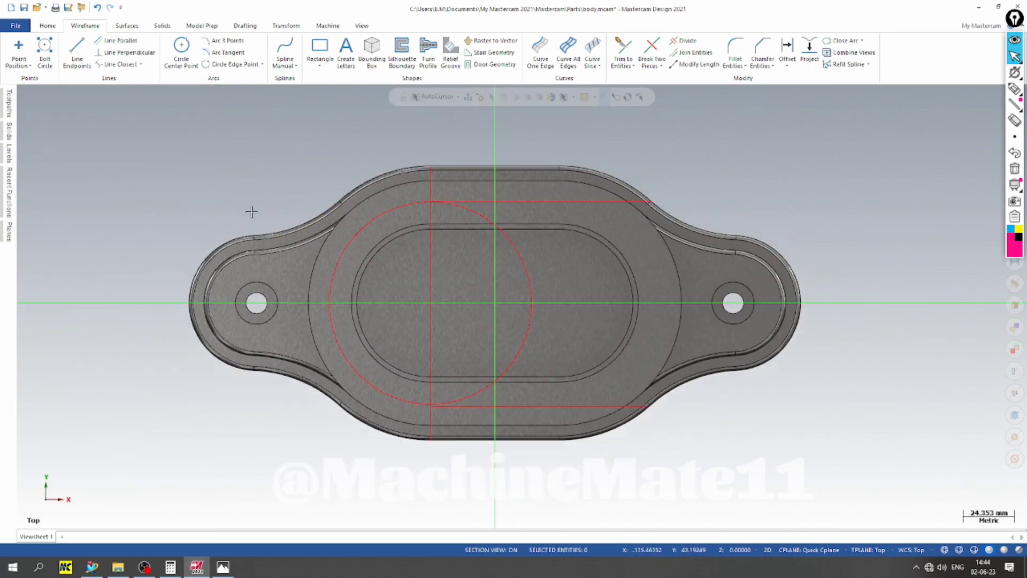
Consult the original.jpg part drawing and start a bolt circle based at the centre of the left construction circle
{"action": "left_click", "coordinate": [223, 568]}
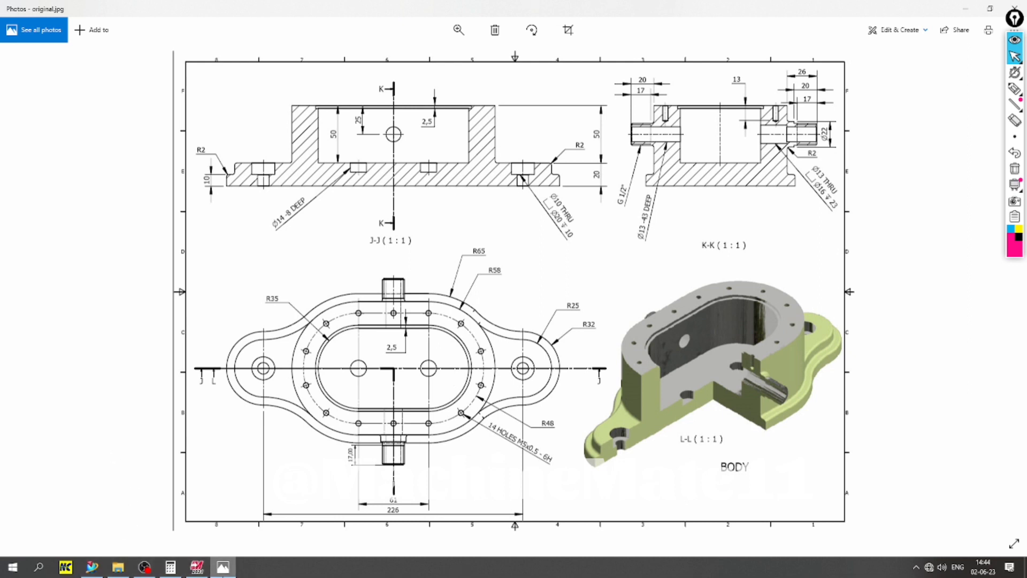
{"action": "mouse_move", "coordinate": [223, 566]}
{"action": "left_click", "coordinate": [197, 567]}
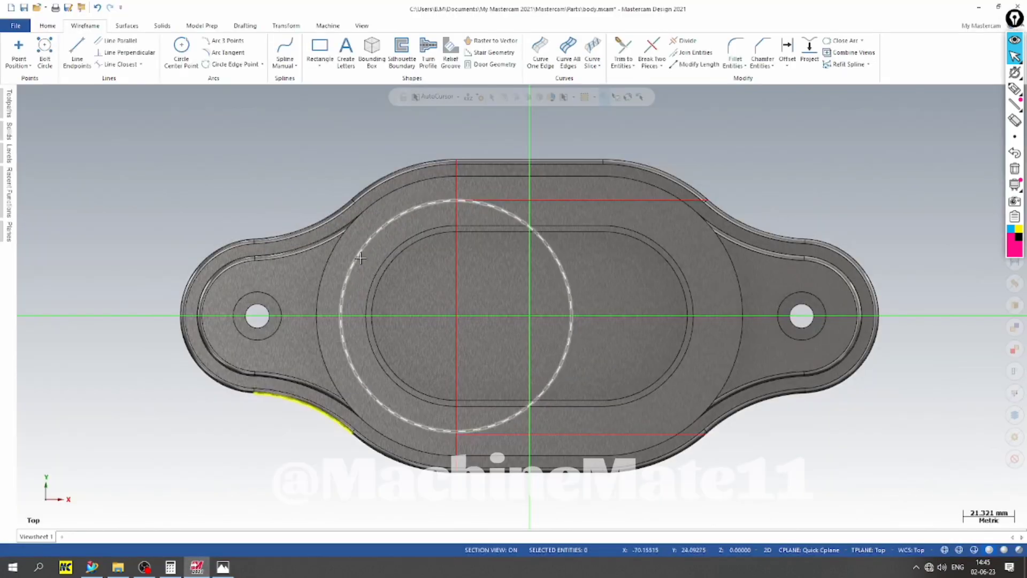
{"action": "left_click", "coordinate": [46, 53]}
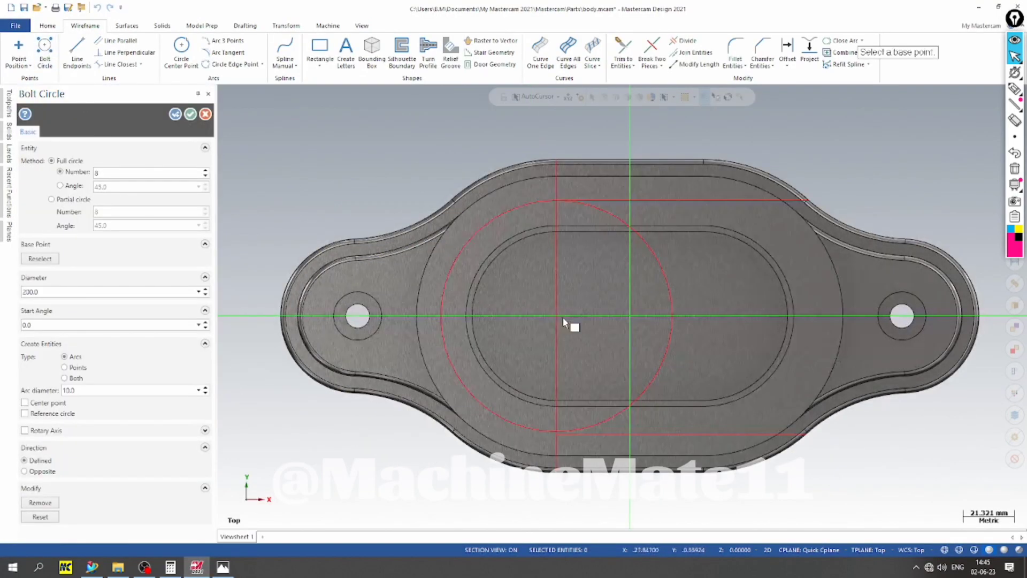
{"action": "left_click", "coordinate": [556, 316]}
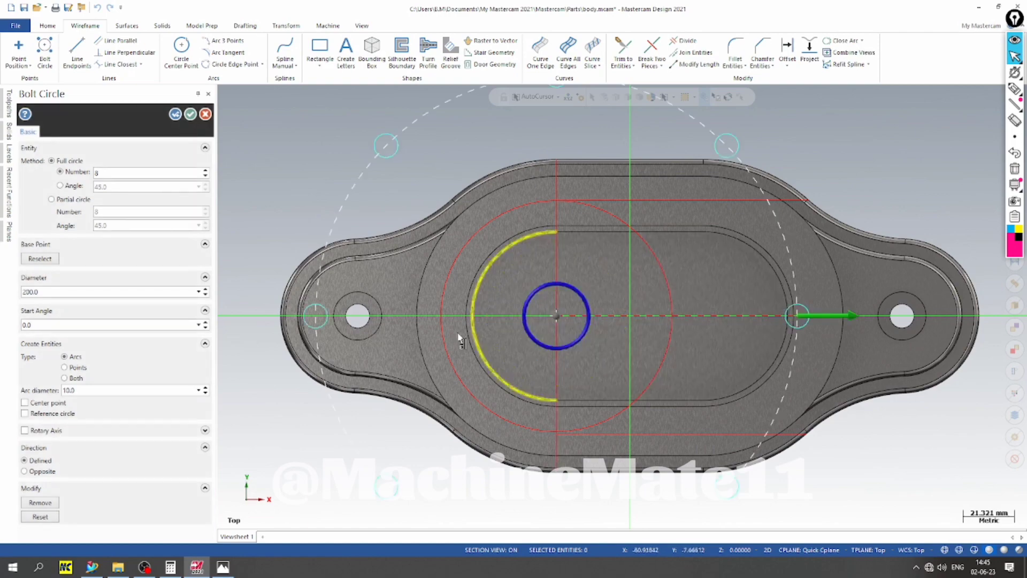
Try a diameter of 48 mm for the bolt circle
{"action": "left_click", "coordinate": [67, 294]}
{"action": "type", "text": "48"}
{"action": "key", "text": "Return"}
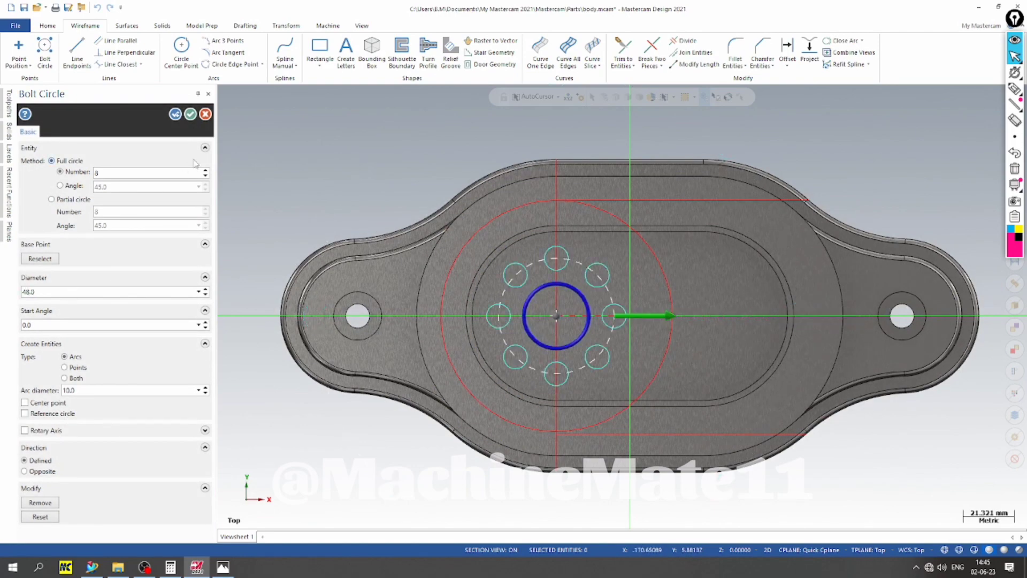
Define the bolt circle with 10 holes on a 96 mm diameter and an arc diameter of 4 mm
{"action": "left_click", "coordinate": [162, 171]}
{"action": "key", "text": "Return"}
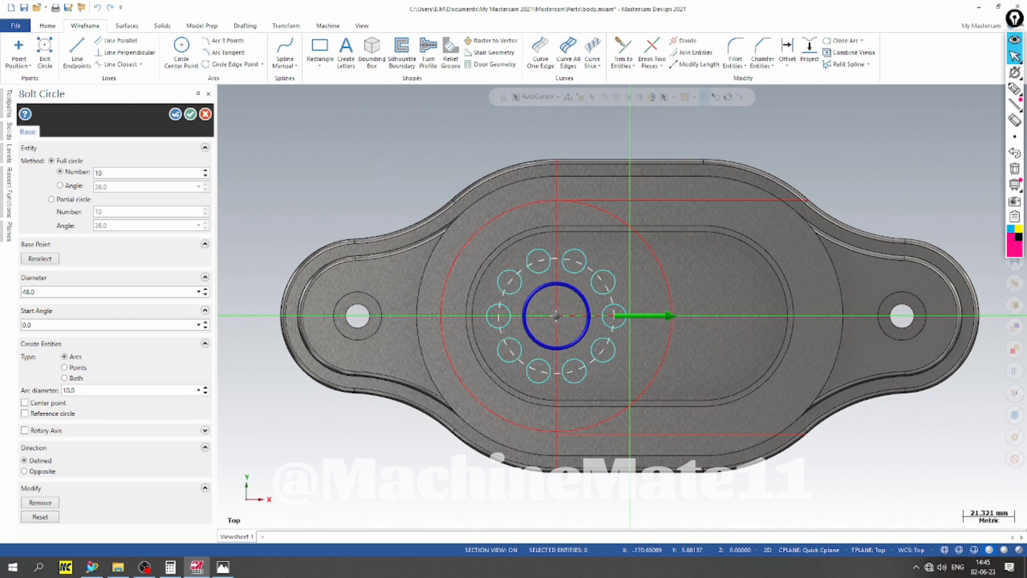
{"action": "left_click", "coordinate": [100, 290]}
{"action": "type", "text": "96"}
{"action": "key", "text": "Return"}
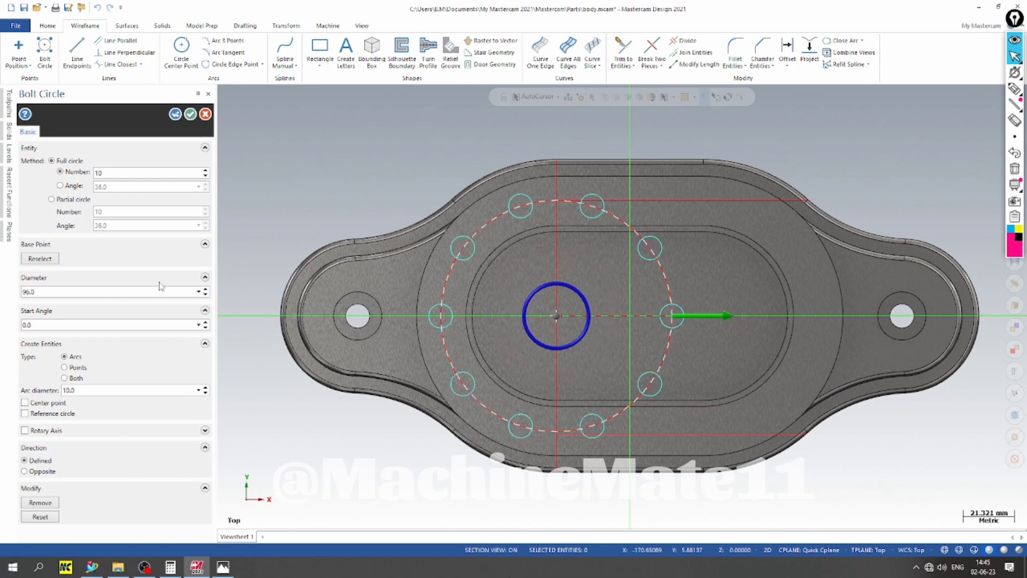
{"action": "left_click", "coordinate": [98, 391]}
{"action": "type", "text": "4"}
{"action": "key", "text": "Return"}
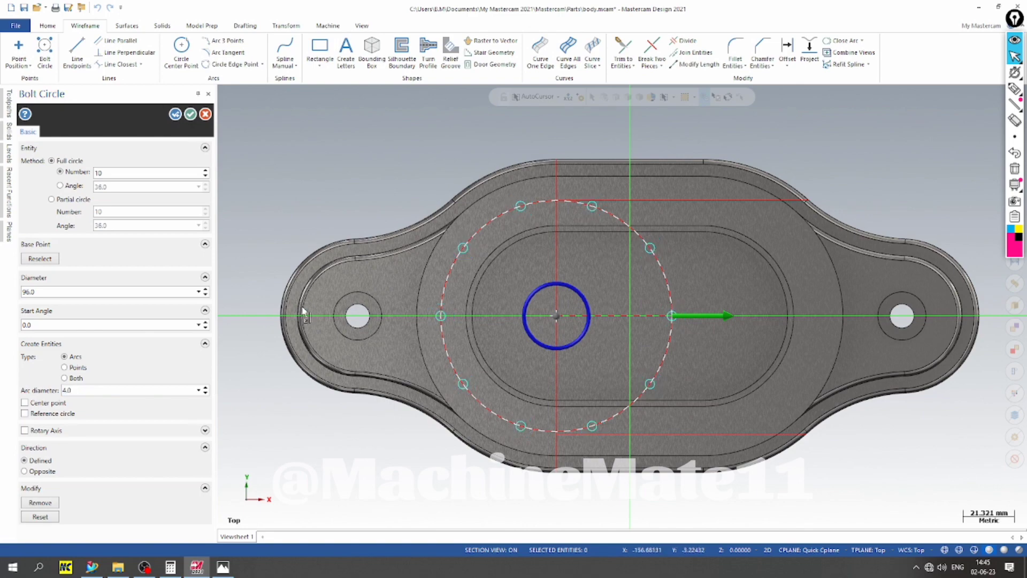
Try start angles of 30 and 36 degrees for the bolt circle
{"action": "left_click", "coordinate": [39, 325]}
{"action": "type", "text": "30"}
{"action": "key", "text": "Return"}
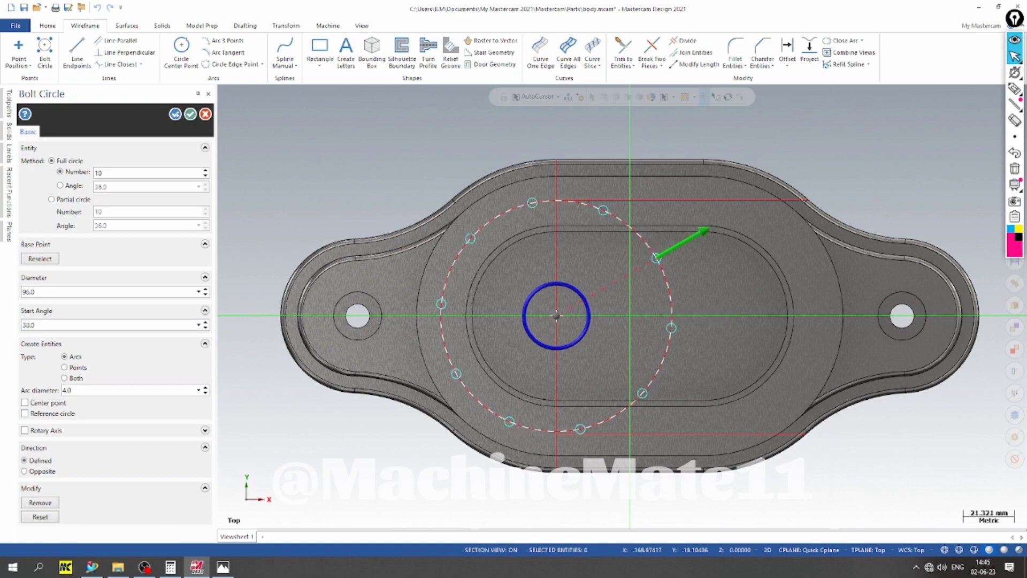
{"action": "double_click", "coordinate": [53, 325]}
{"action": "type", "text": "36"}
{"action": "key", "text": "Return"}
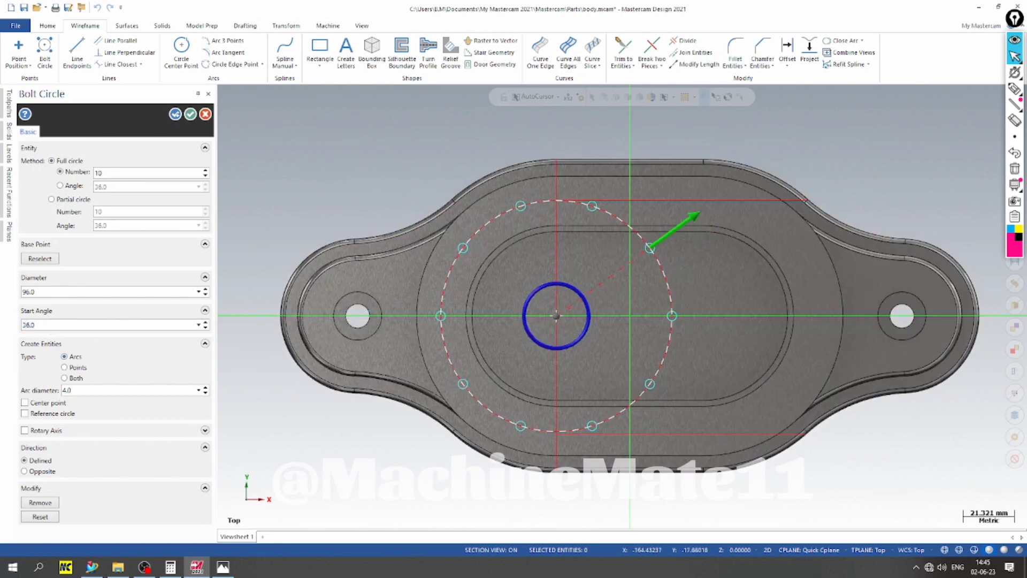
Set the bolt circle's start angle to 18 degrees and create the holes
{"action": "double_click", "coordinate": [56, 327]}
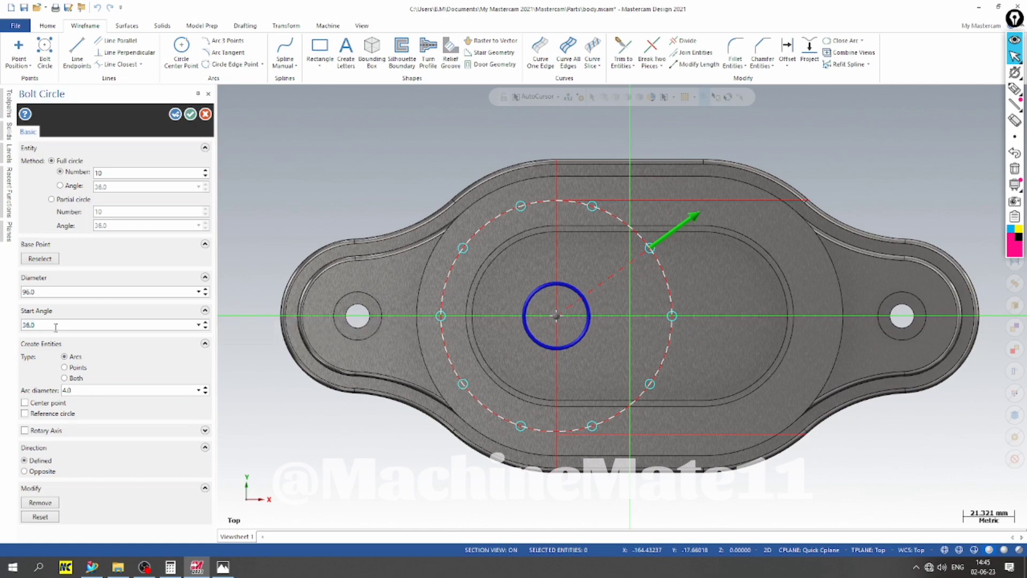
{"action": "key", "text": "Return"}
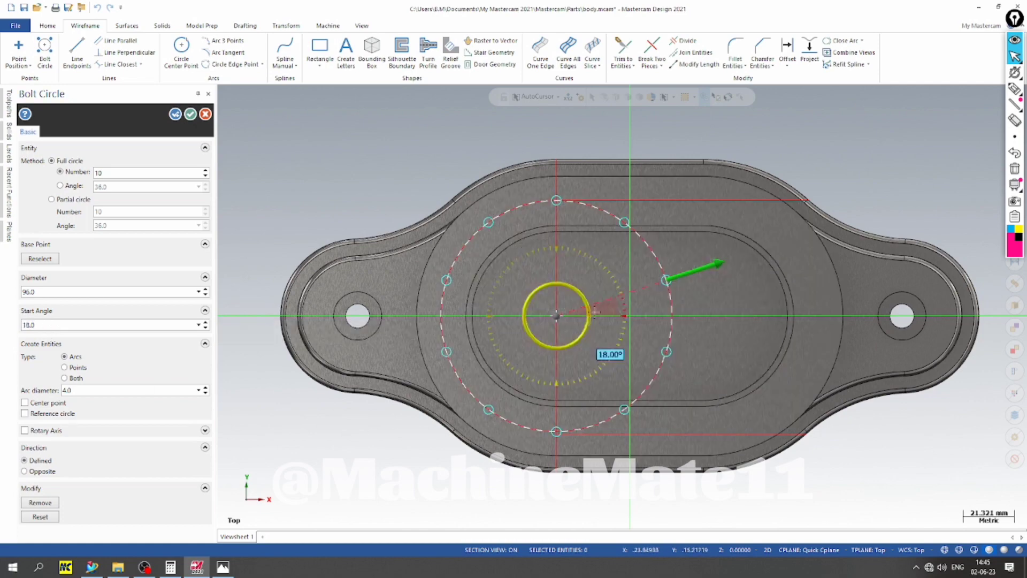
{"action": "scroll", "coordinate": [517, 255], "scroll_direction": "down", "scroll_amount": 2}
{"action": "scroll", "coordinate": [518, 332], "scroll_direction": "down", "scroll_amount": 2}
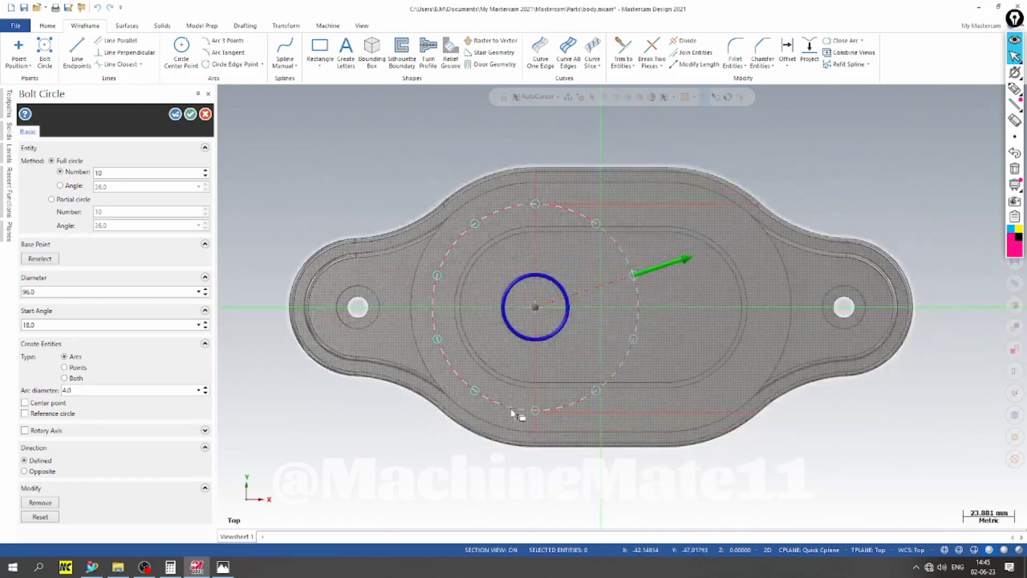
{"action": "left_click", "coordinate": [191, 114]}
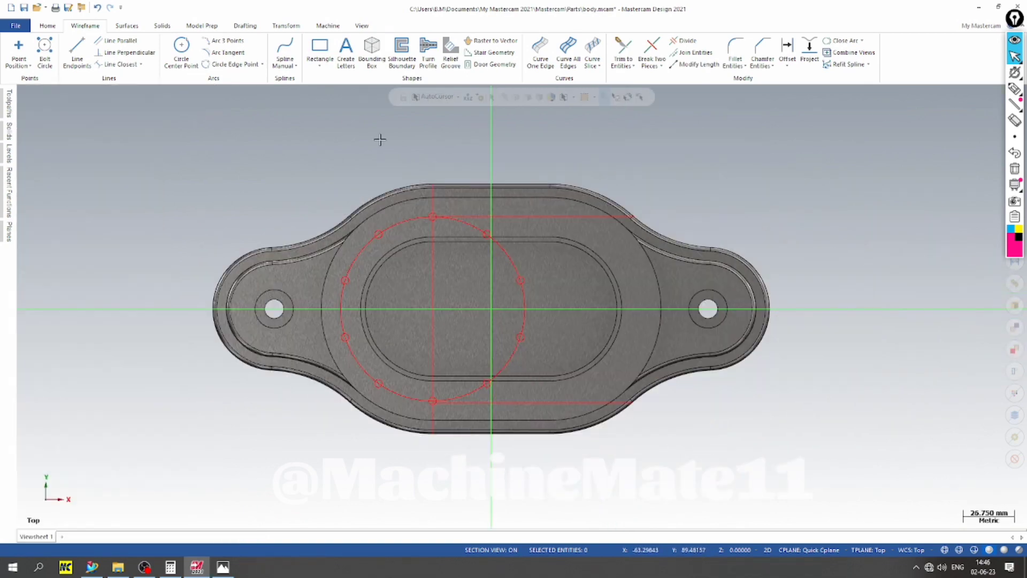
Delete the large construction circle and the four bolt holes lying right of the vertical construction line
{"action": "scroll", "coordinate": [415, 155], "scroll_direction": "up", "scroll_amount": 1}
{"action": "left_click", "coordinate": [478, 234]}
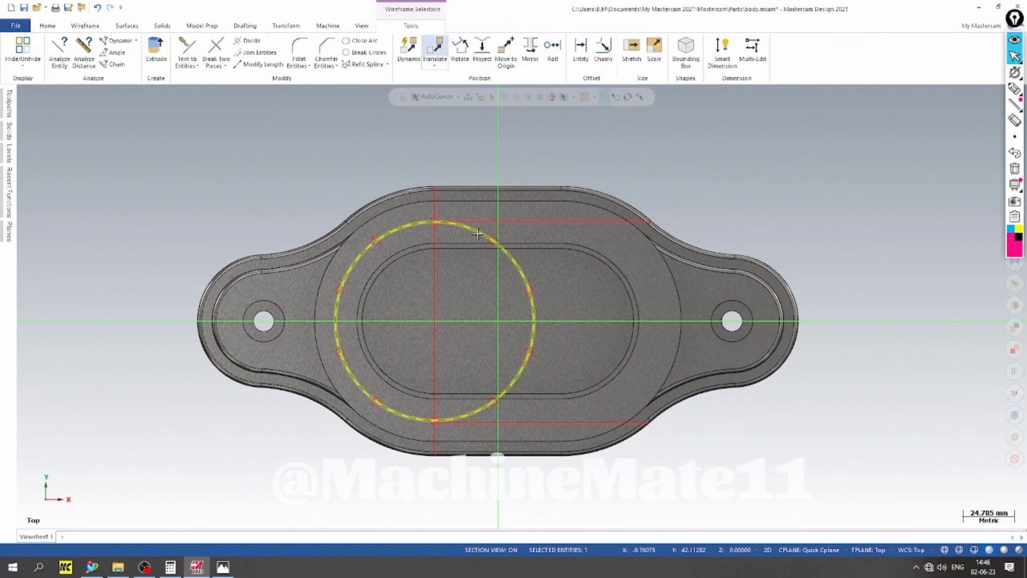
{"action": "key", "text": "Delete"}
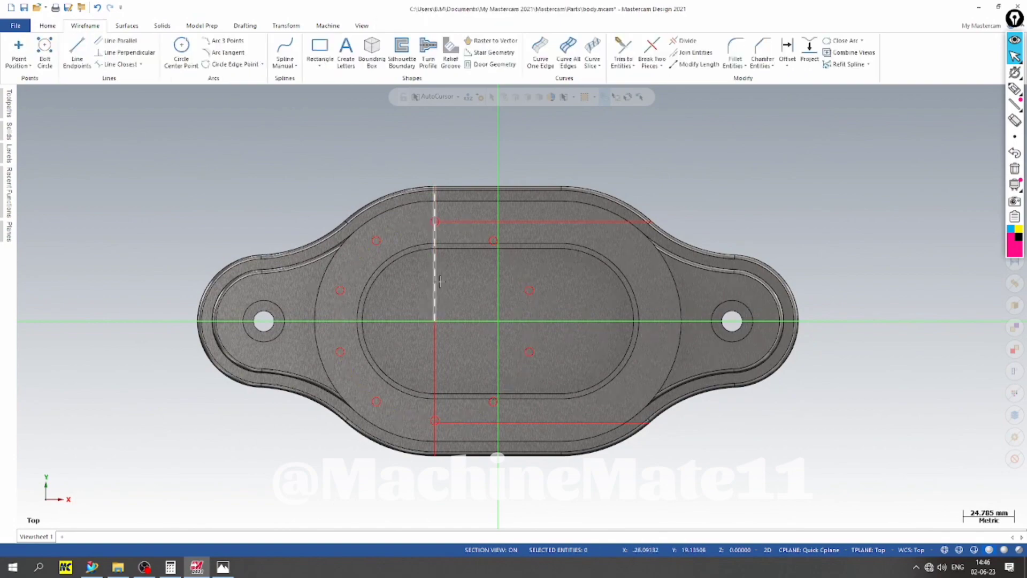
{"action": "scroll", "coordinate": [442, 266], "scroll_direction": "down", "scroll_amount": 1}
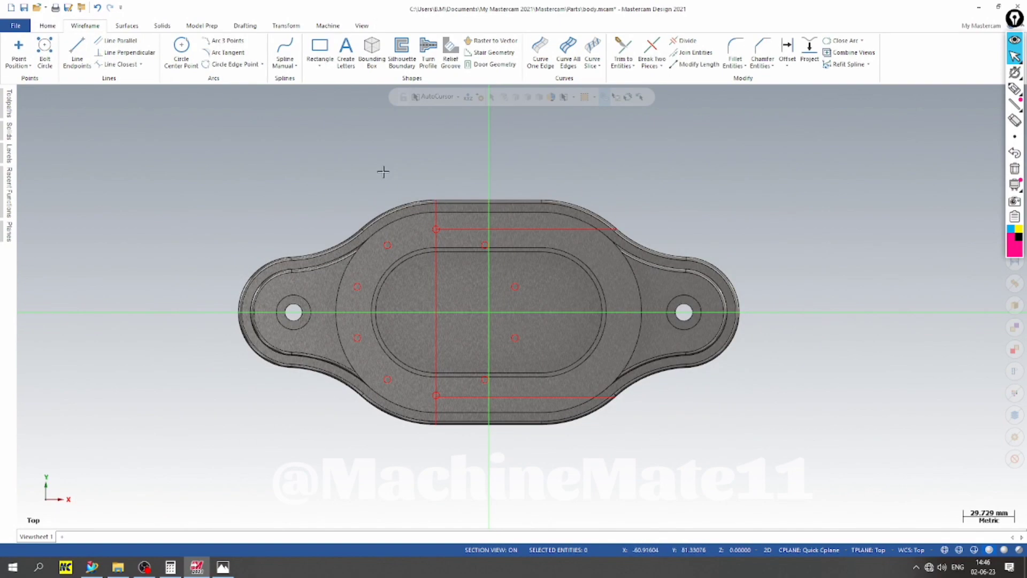
{"action": "scroll", "coordinate": [383, 169], "scroll_direction": "down", "scroll_amount": 1}
{"action": "left_click_drag", "start_coordinate": [522, 423], "coordinate": [449, 192]}
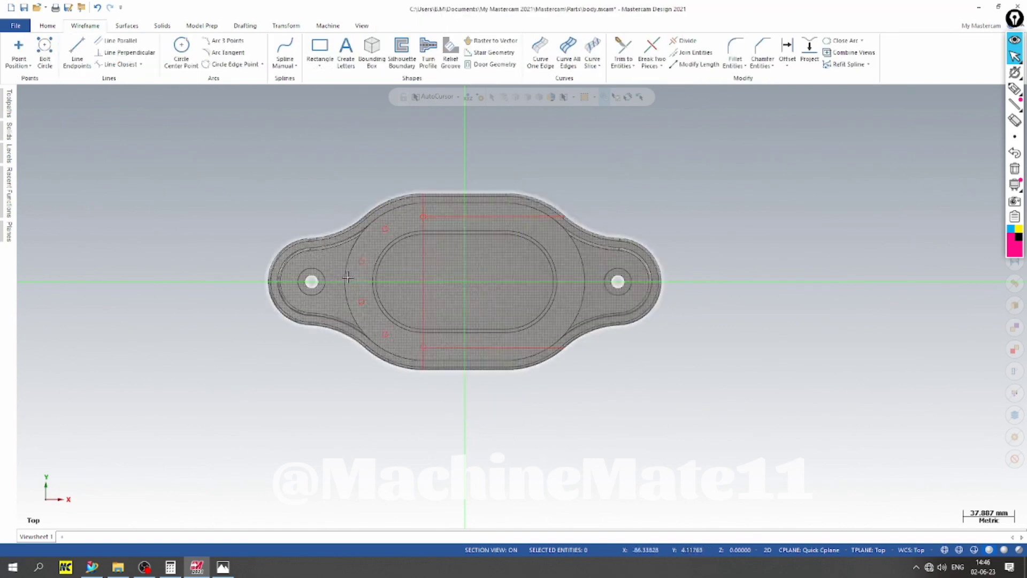
Mirror a copy of the six left-side bolt holes about the Y axis and fit the part in view
{"action": "scroll", "coordinate": [350, 281], "scroll_direction": "up", "scroll_amount": 1}
{"action": "left_click", "coordinate": [431, 227]}
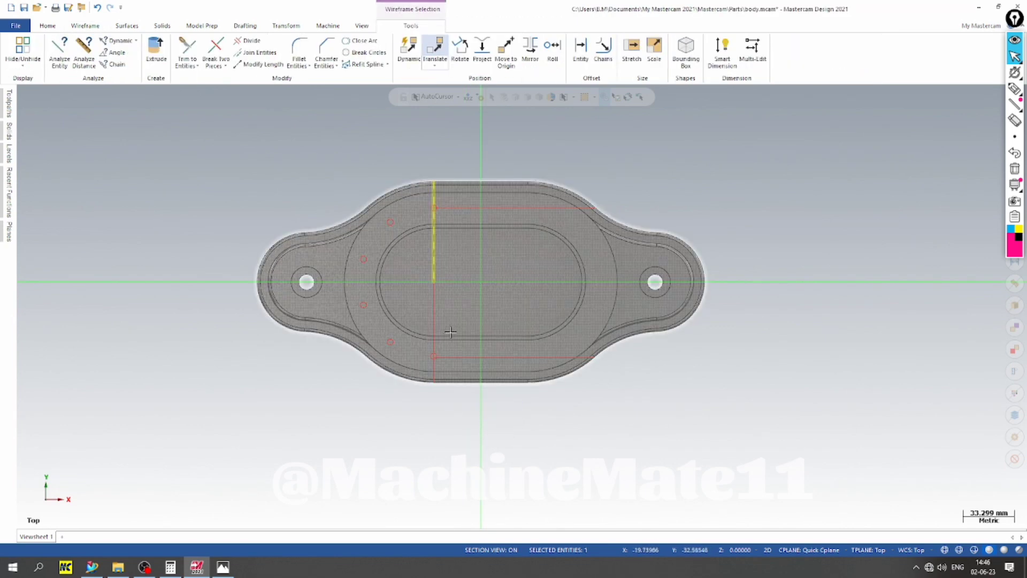
{"action": "scroll", "coordinate": [402, 213], "scroll_direction": "up", "scroll_amount": 1}
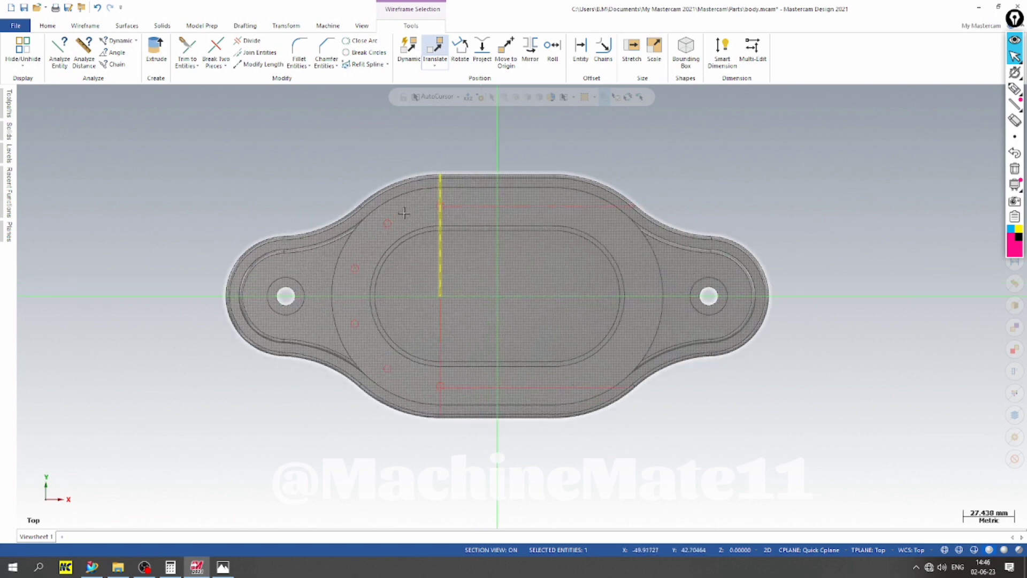
{"action": "key", "text": "Escape"}
{"action": "left_click_drag", "start_coordinate": [294, 146], "coordinate": [481, 436]}
{"action": "left_click", "coordinate": [441, 213]}
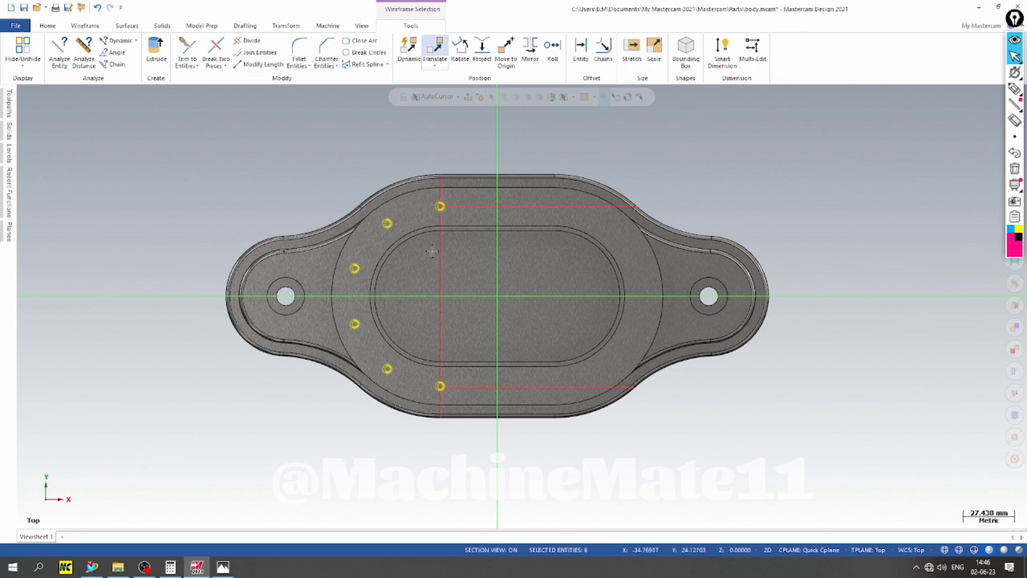
{"action": "scroll", "coordinate": [370, 148], "scroll_direction": "down", "scroll_amount": 1}
{"action": "left_click", "coordinate": [530, 49]}
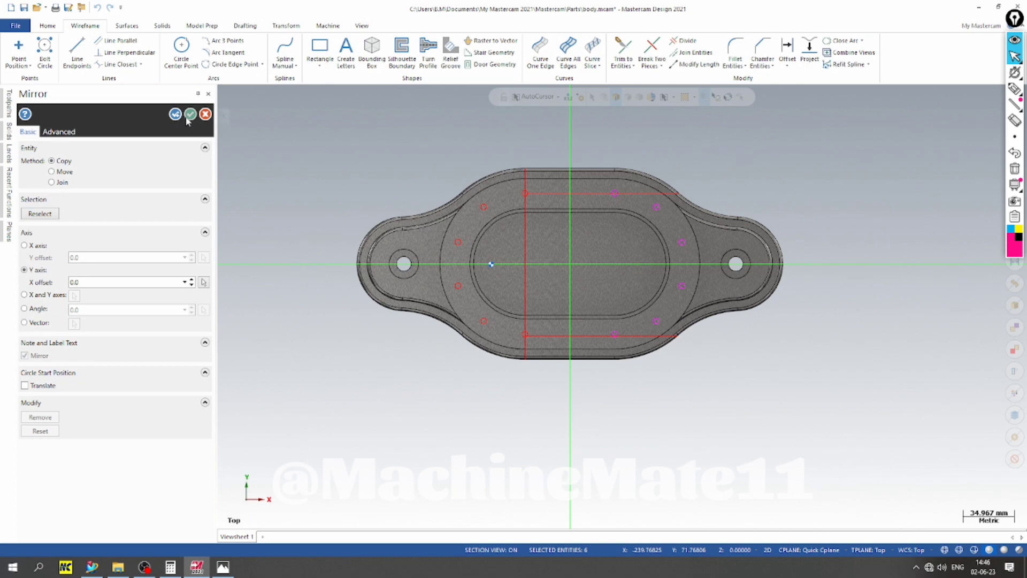
{"action": "left_click", "coordinate": [187, 119]}
{"action": "right_click", "coordinate": [259, 165]}
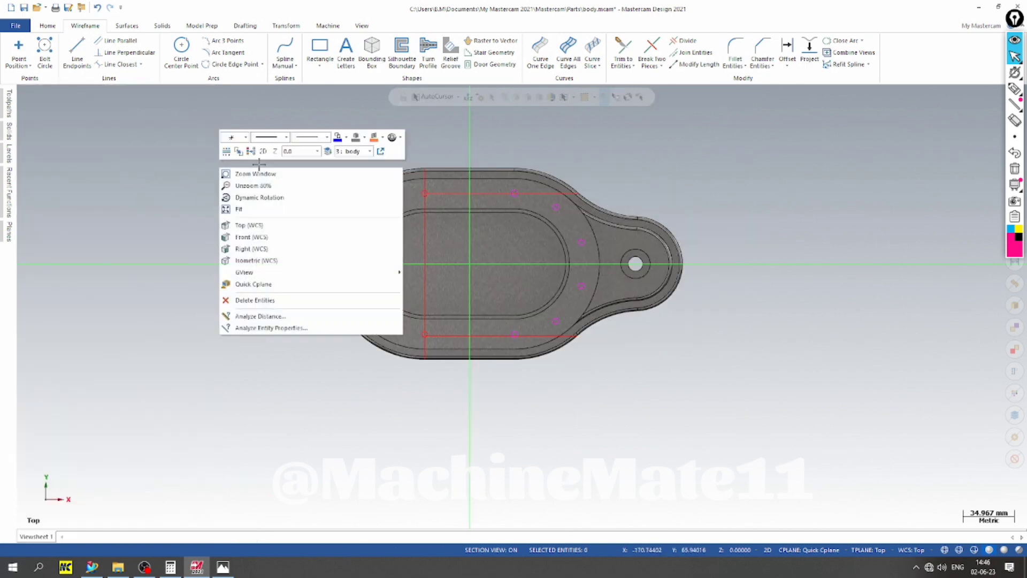
{"action": "left_click", "coordinate": [246, 209]}
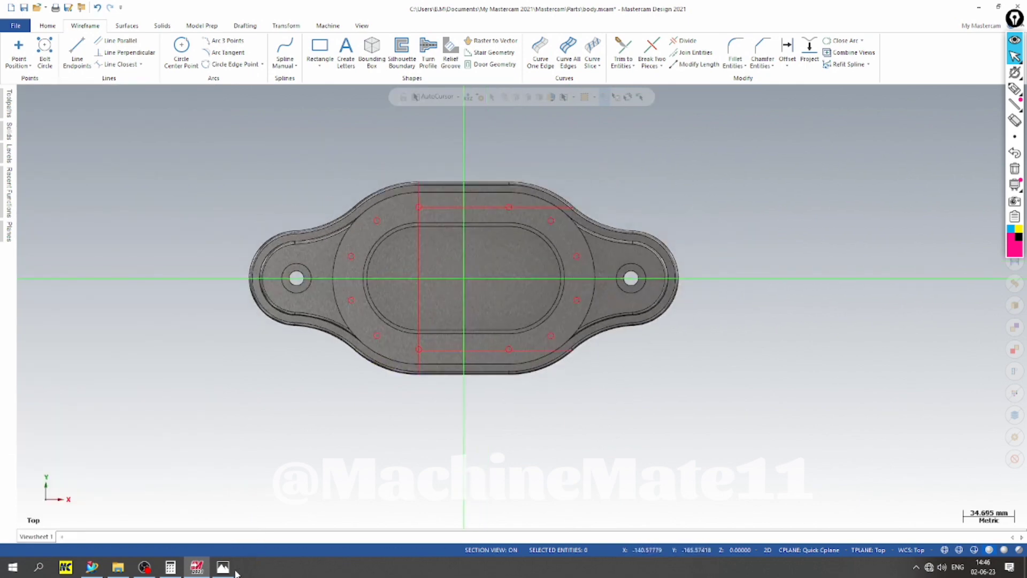
Check the part drawing and create a 2-hole bolt circle at the origin, 96 mm in diameter, with 4 mm arcs and a 90 degree start angle
{"action": "left_click", "coordinate": [224, 568]}
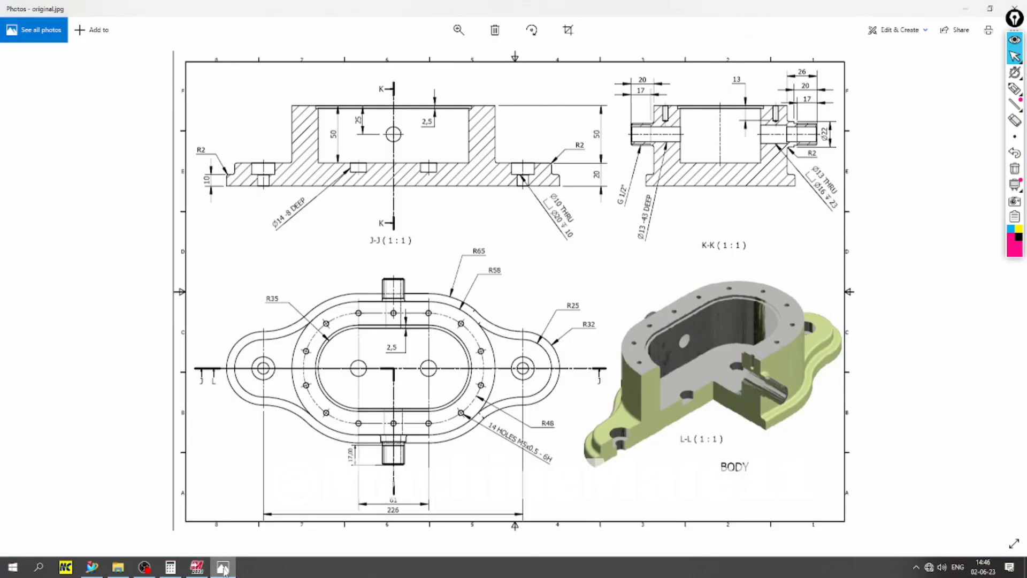
{"action": "left_click", "coordinate": [224, 568]}
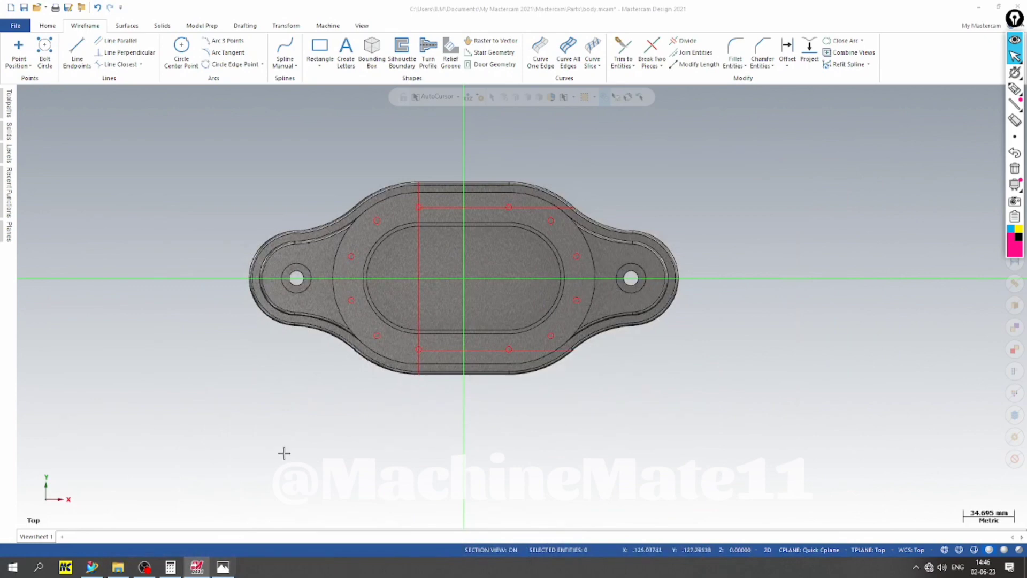
{"action": "scroll", "coordinate": [378, 119], "scroll_direction": "up", "scroll_amount": 1}
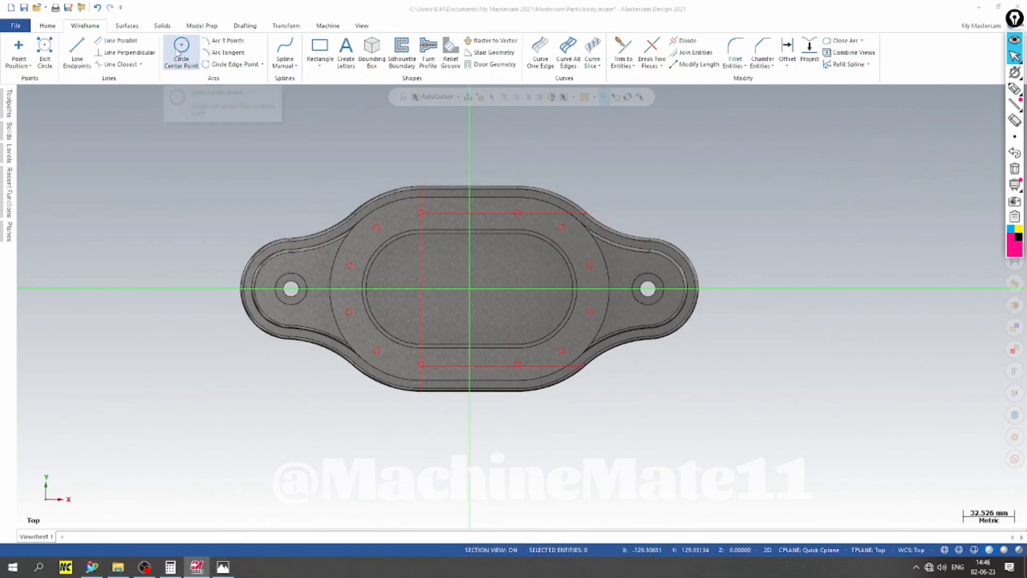
{"action": "left_click", "coordinate": [45, 50]}
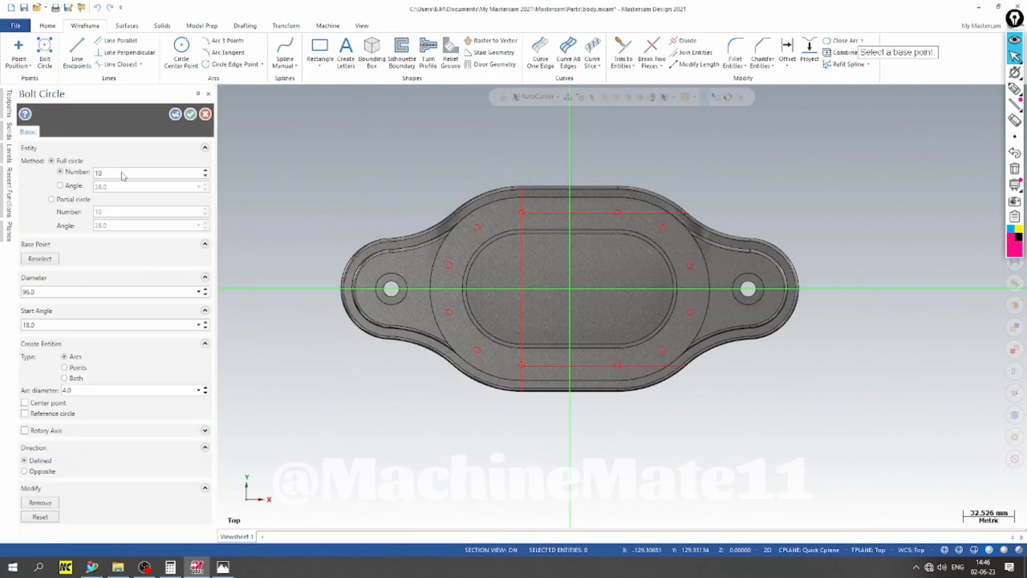
{"action": "left_click", "coordinate": [570, 289]}
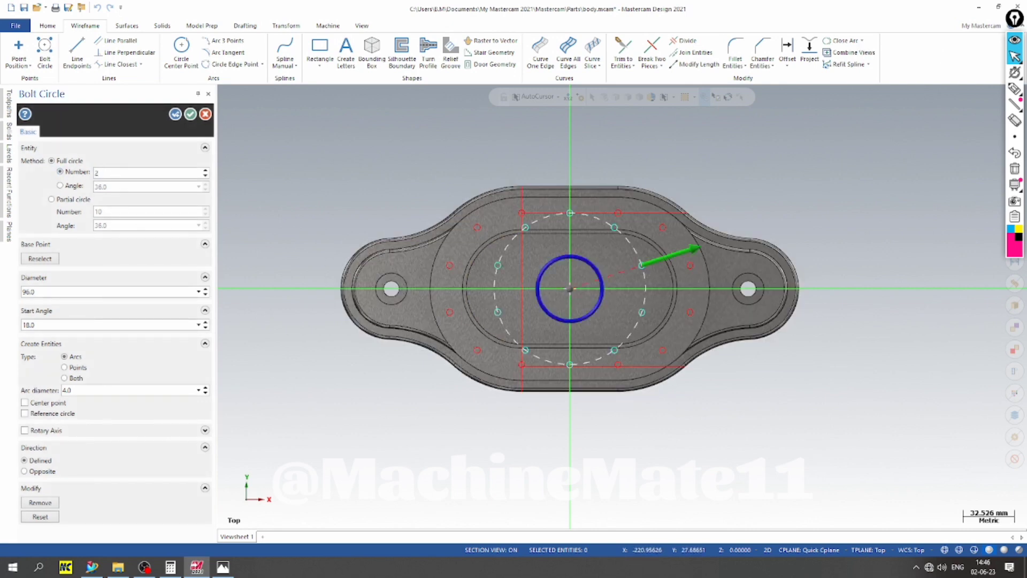
{"action": "key", "text": "Return"}
{"action": "key", "text": "Return"}
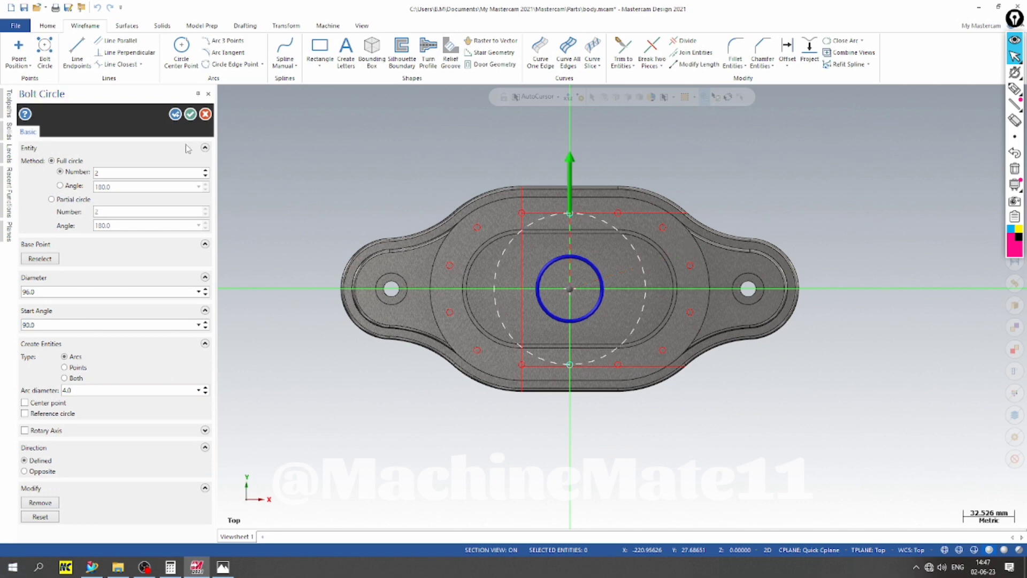
{"action": "left_click", "coordinate": [191, 115]}
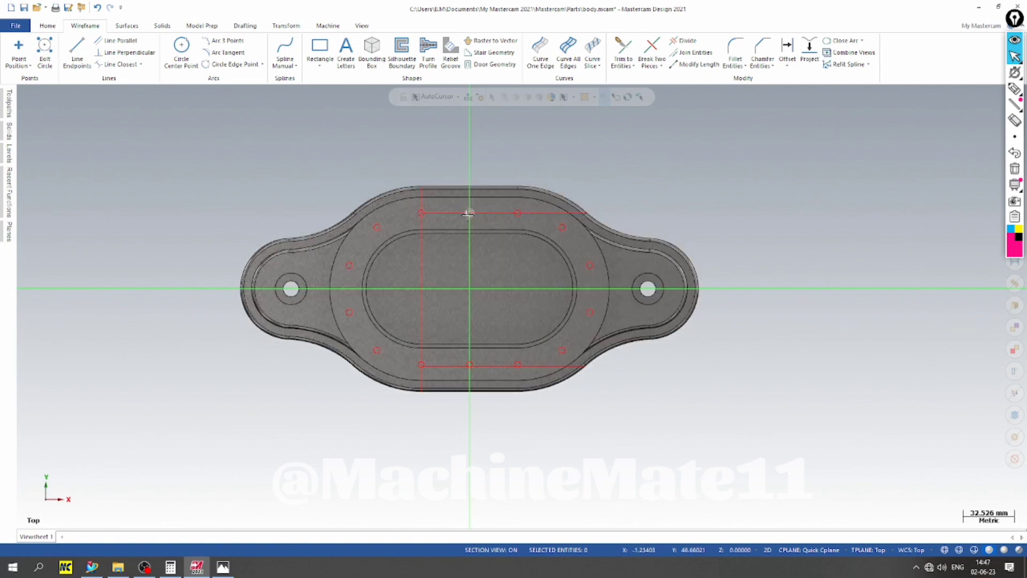
Delete the remaining horizontal and vertical construction lines around the bolt holes
{"action": "left_click", "coordinate": [442, 213]}
{"action": "left_click", "coordinate": [421, 256]}
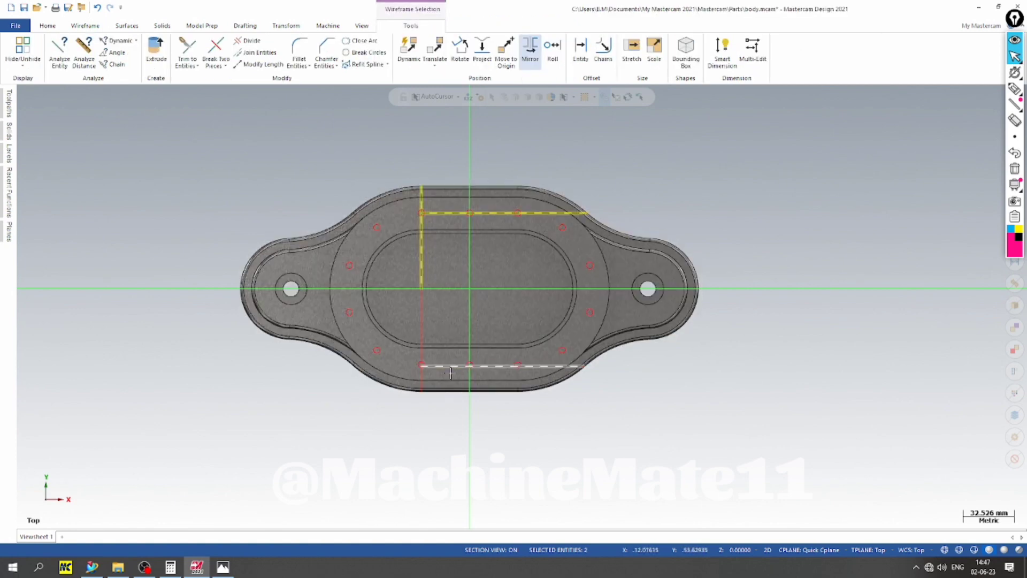
{"action": "left_click", "coordinate": [455, 366]}
{"action": "key", "text": "Delete"}
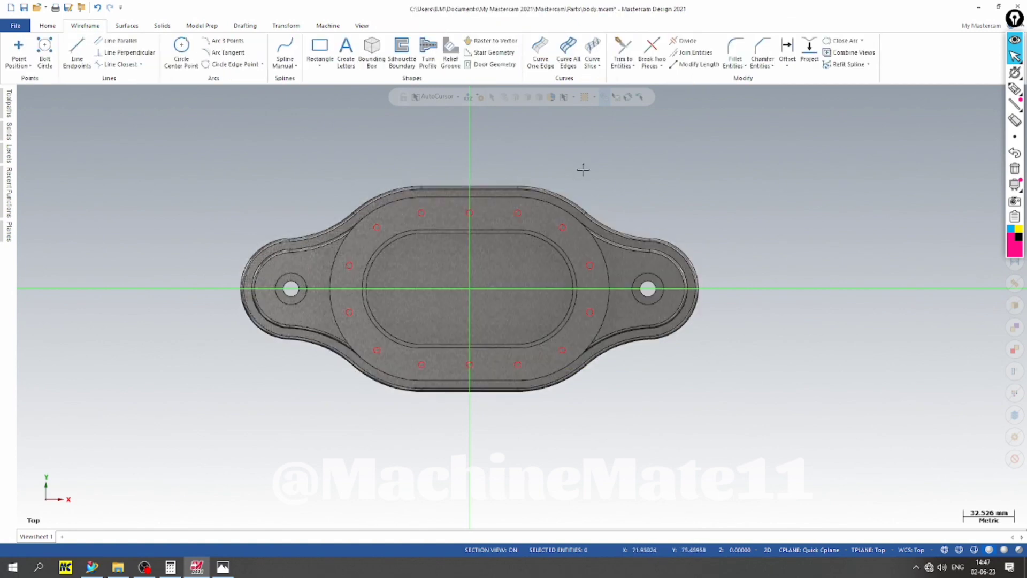
Check the hole circles on the top flange in isometric view against the part drawing
{"action": "scroll", "coordinate": [581, 183], "scroll_direction": "up", "scroll_amount": 3}
{"action": "right_click", "coordinate": [650, 151]}
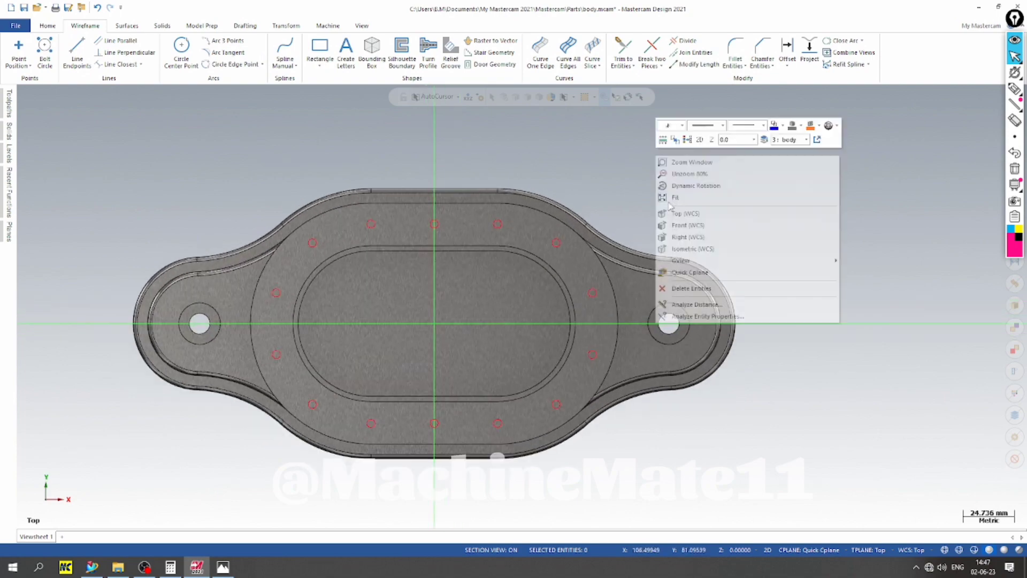
{"action": "left_click", "coordinate": [675, 251]}
{"action": "scroll", "coordinate": [717, 265], "scroll_direction": "down", "scroll_amount": 3}
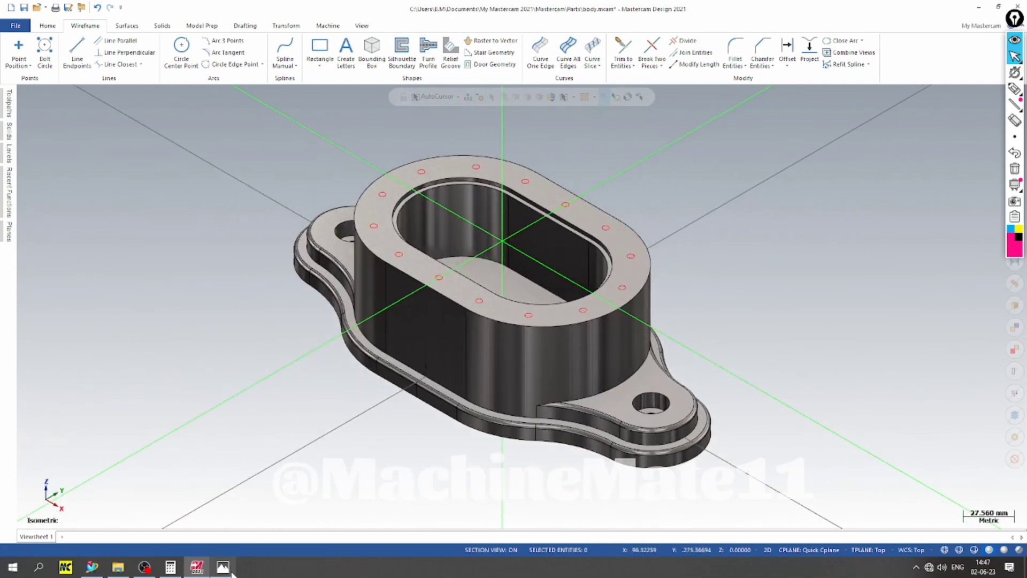
{"action": "scroll", "coordinate": [369, 175], "scroll_direction": "up", "scroll_amount": 2}
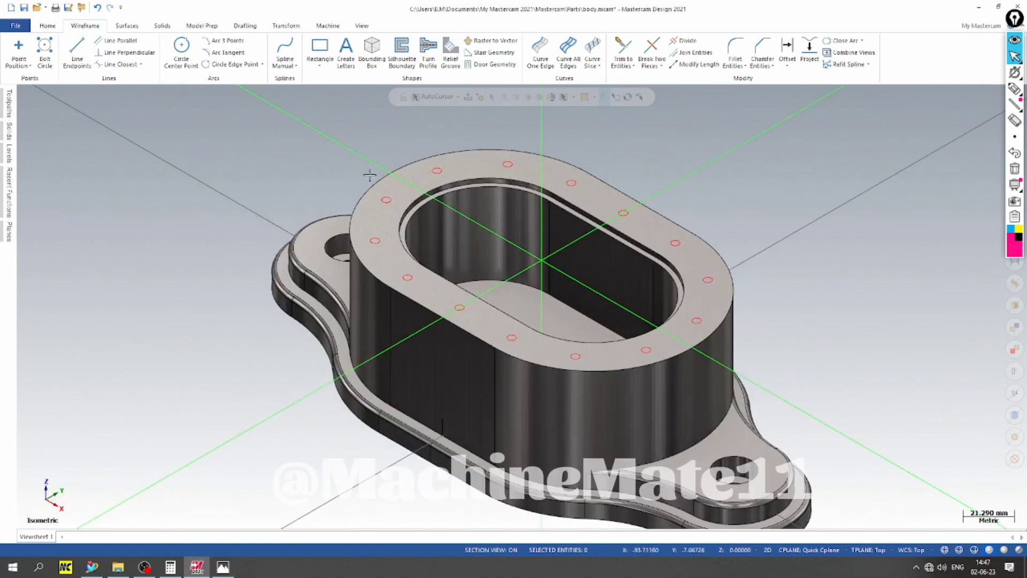
{"action": "left_click", "coordinate": [230, 569]}
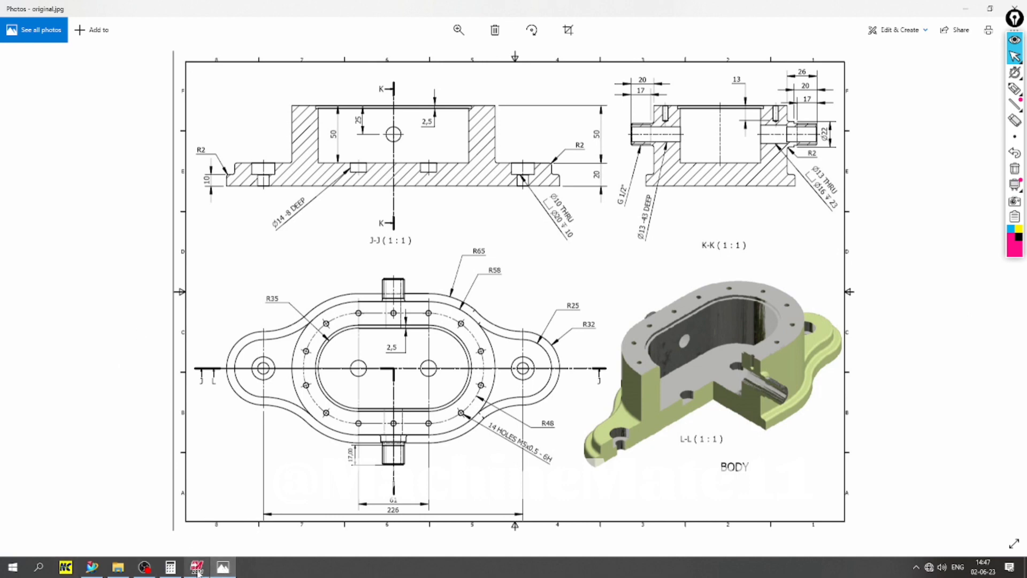
{"action": "left_click", "coordinate": [197, 568]}
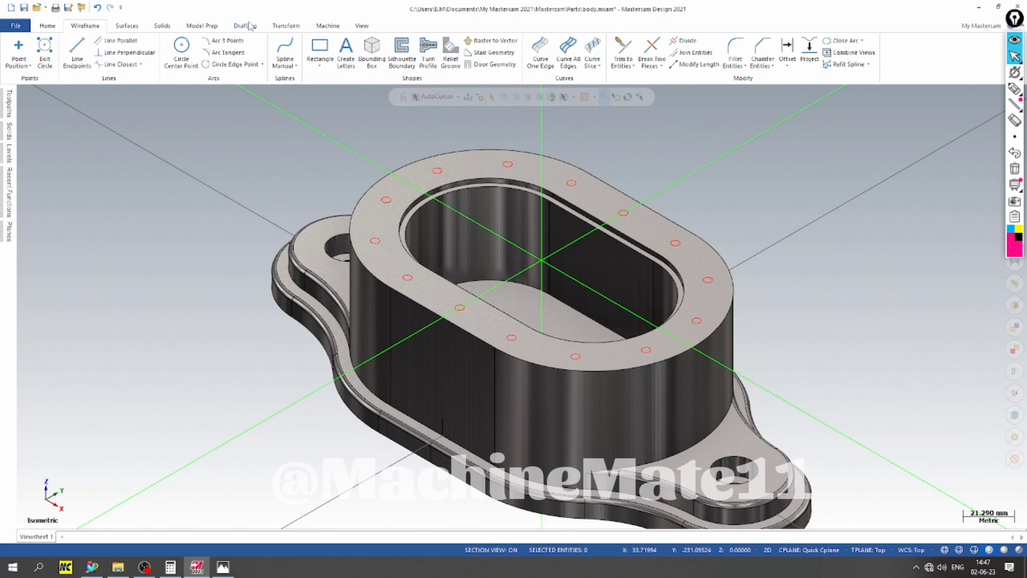
Analyze the top flange face dynamically at one of the bolt hole circles
{"action": "left_click", "coordinate": [50, 25]}
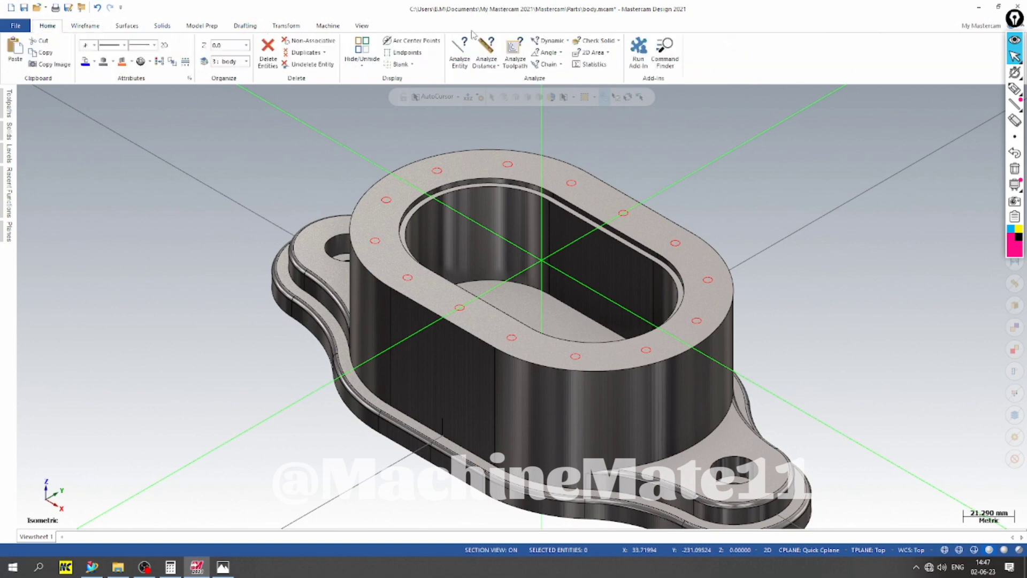
{"action": "left_click", "coordinate": [551, 42]}
{"action": "scroll", "coordinate": [506, 182], "scroll_direction": "up", "scroll_amount": 3}
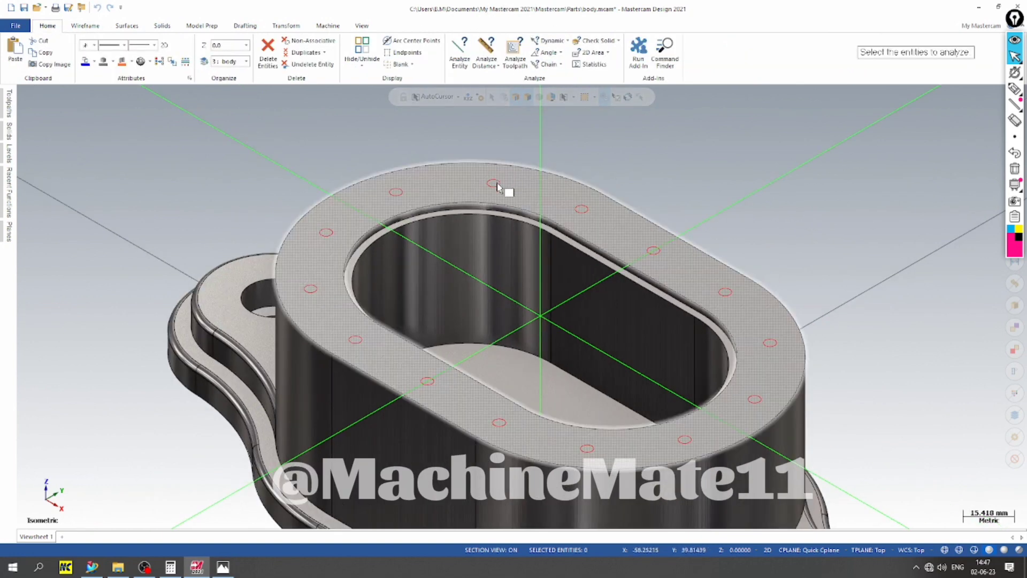
{"action": "left_click", "coordinate": [494, 183]}
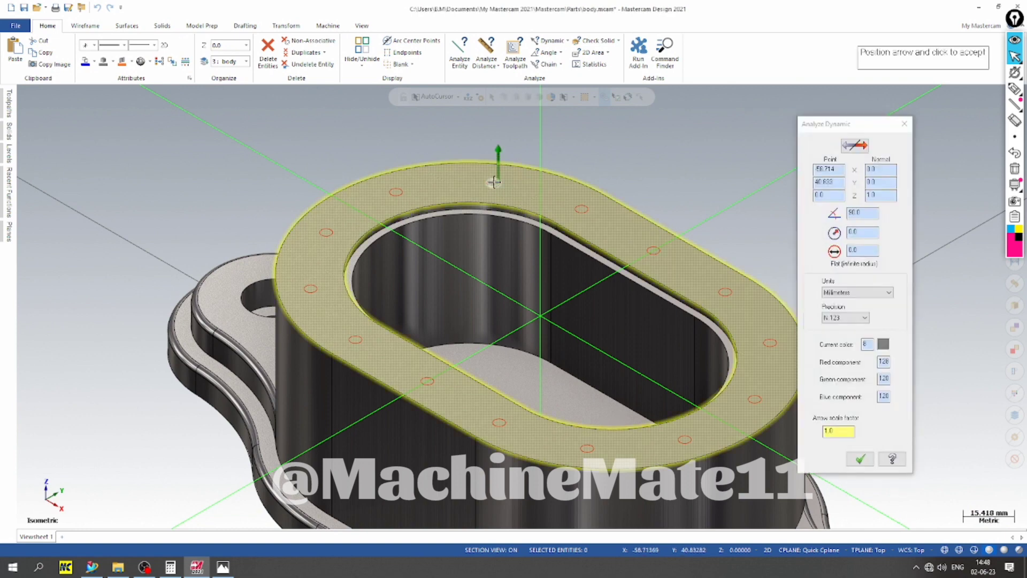
{"action": "left_click", "coordinate": [495, 183]}
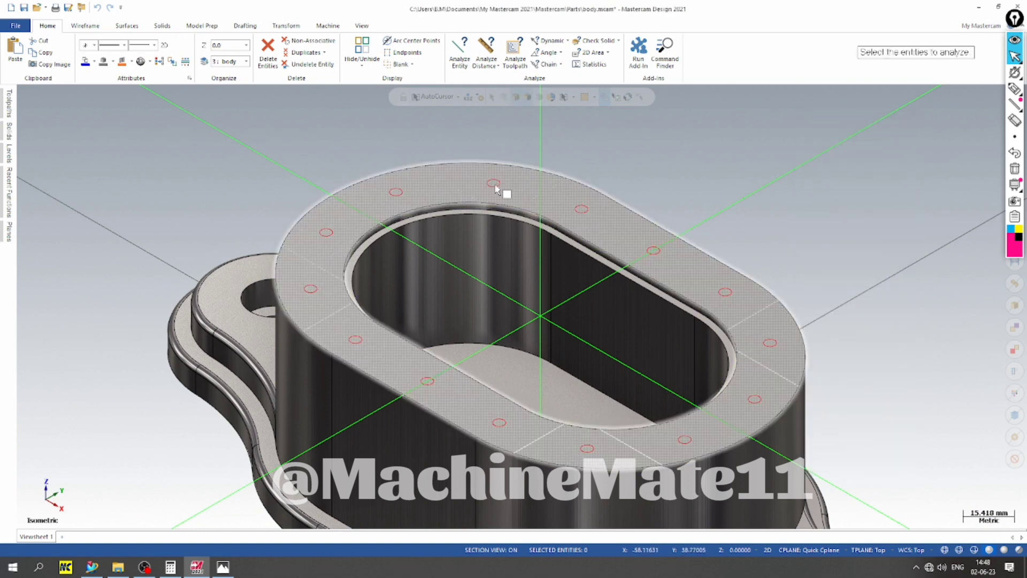
{"action": "left_click", "coordinate": [496, 188]}
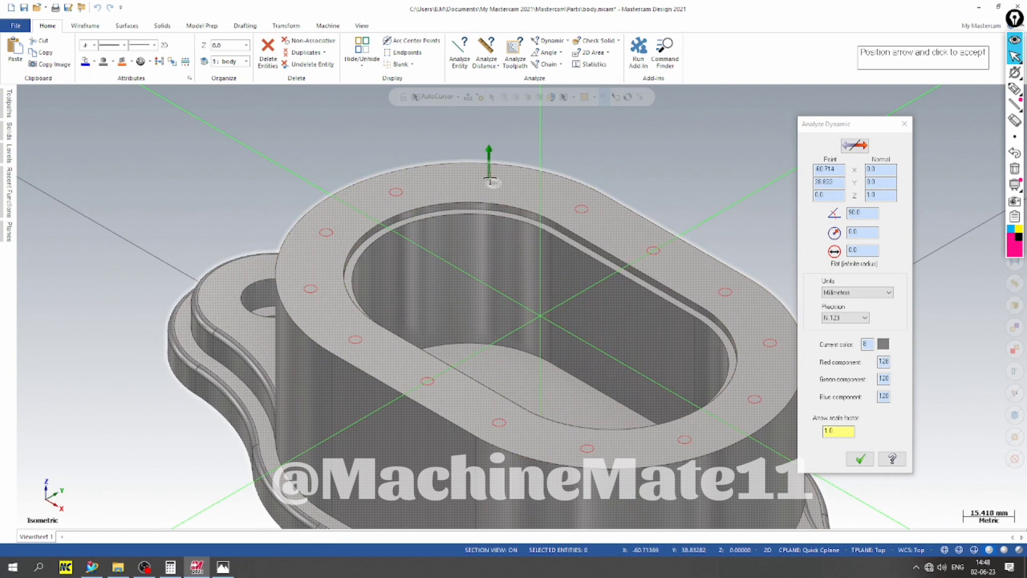
{"action": "left_click", "coordinate": [488, 172]}
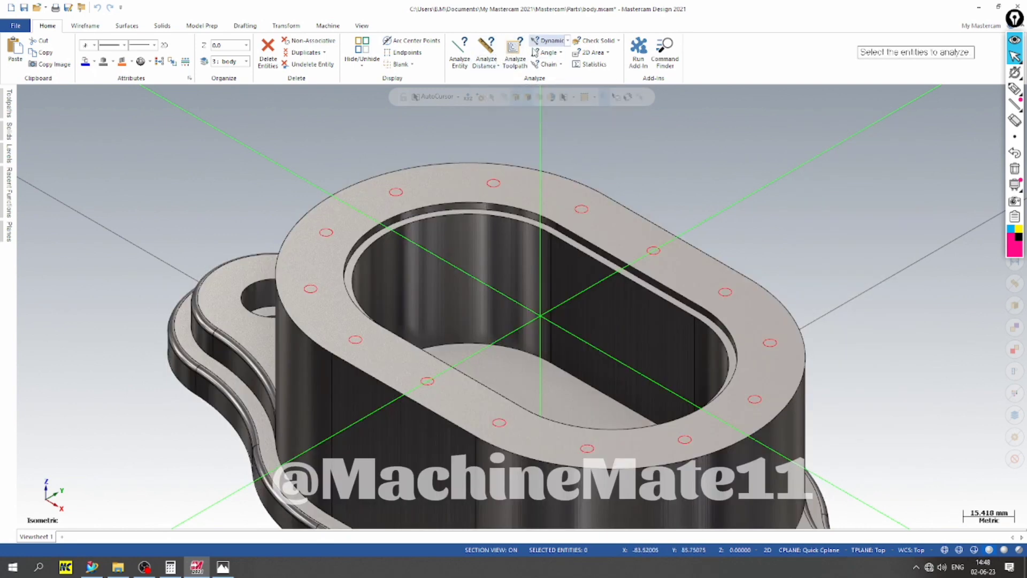
{"action": "scroll", "coordinate": [527, 214], "scroll_direction": "up", "scroll_amount": 3}
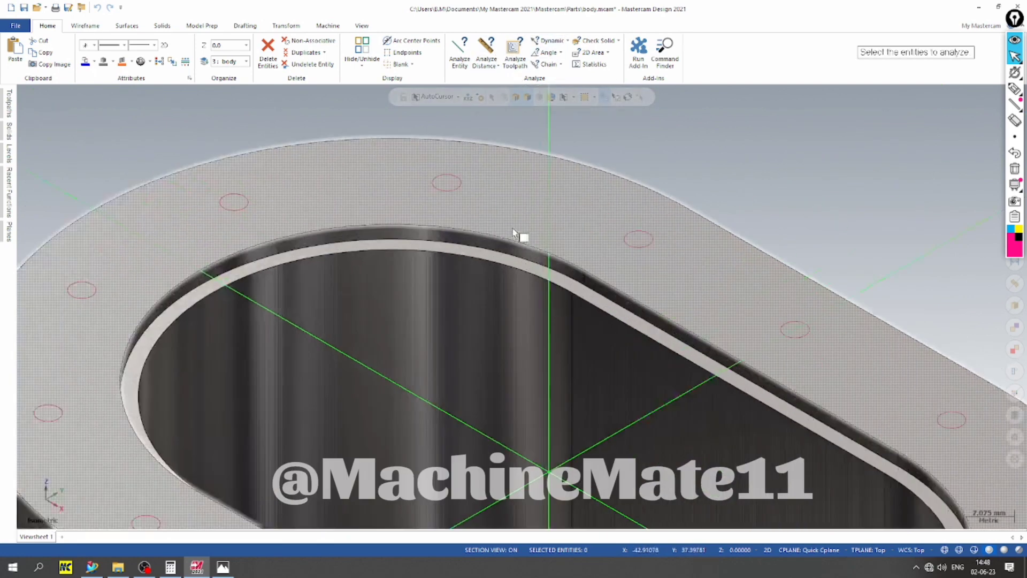
{"action": "left_click", "coordinate": [453, 191]}
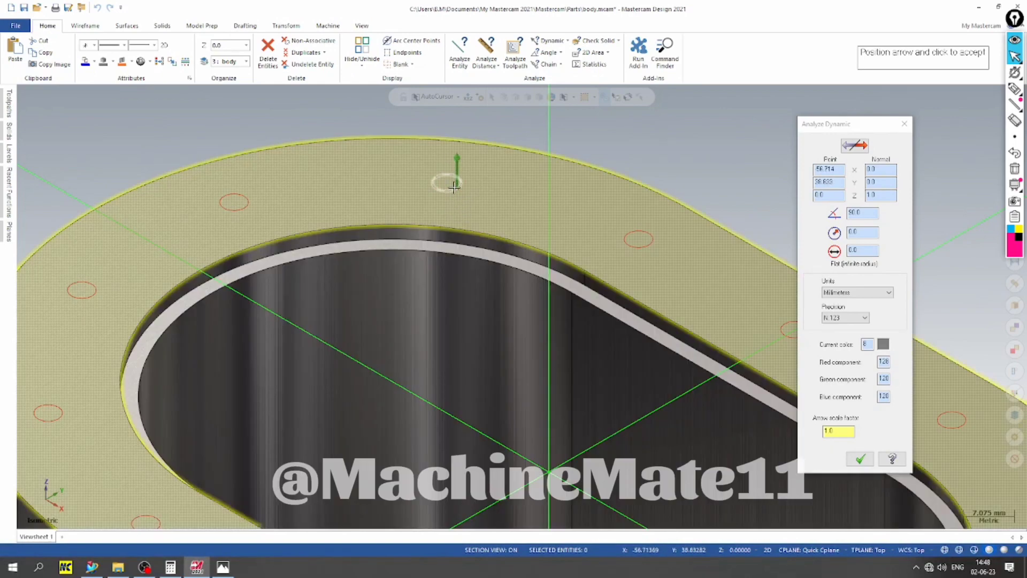
{"action": "key", "text": "Escape"}
{"action": "scroll", "coordinate": [518, 170], "scroll_direction": "down", "scroll_amount": 3}
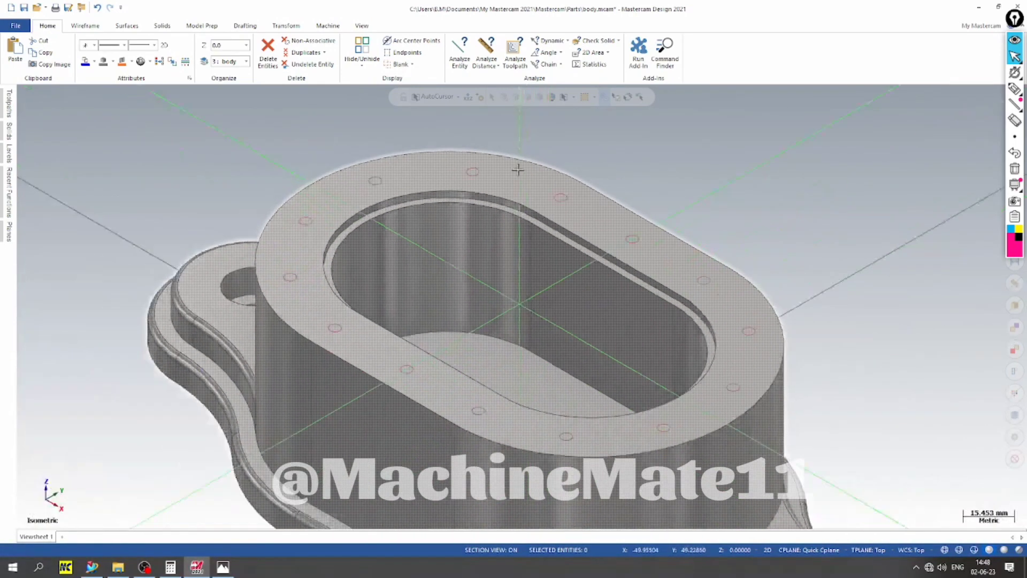
Return to the top view and check the diameter of an upper-left bolt hole circle with a dimension preview
{"action": "scroll", "coordinate": [518, 170], "scroll_direction": "down", "scroll_amount": 3}
{"action": "right_click", "coordinate": [292, 155]}
{"action": "left_click", "coordinate": [326, 211]}
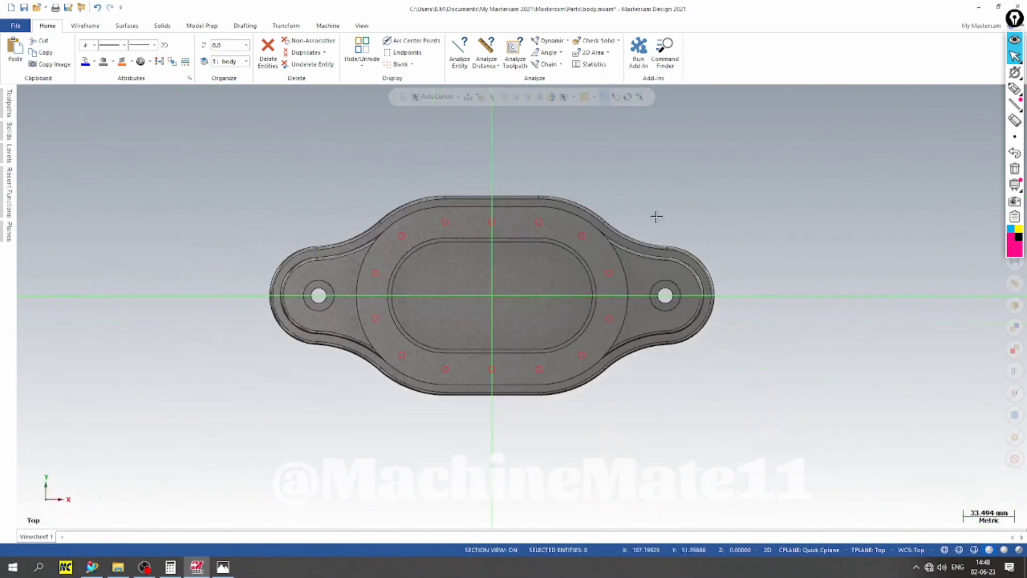
{"action": "left_click", "coordinate": [245, 26]}
{"action": "left_click", "coordinate": [20, 54]}
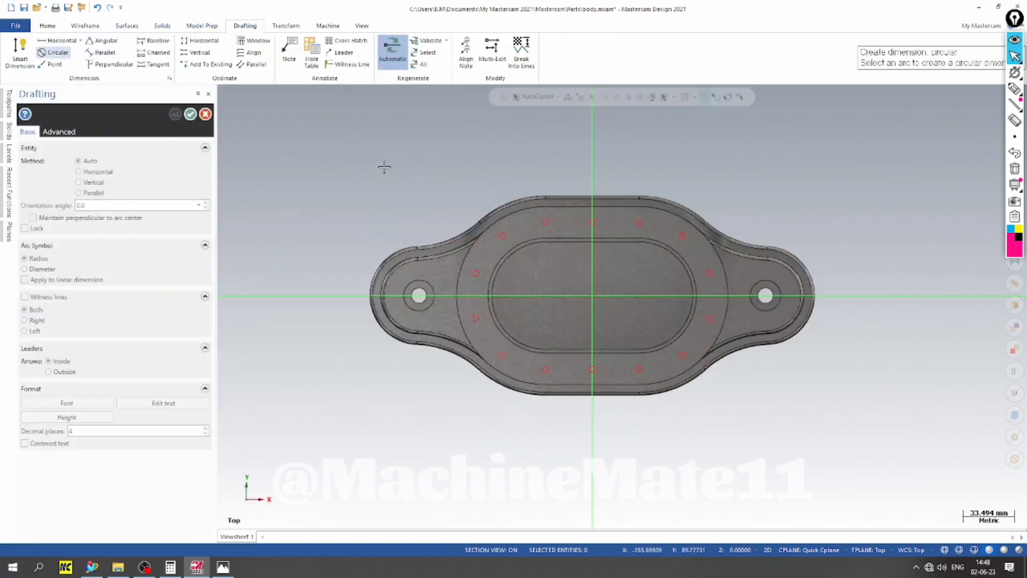
{"action": "left_click", "coordinate": [485, 235]}
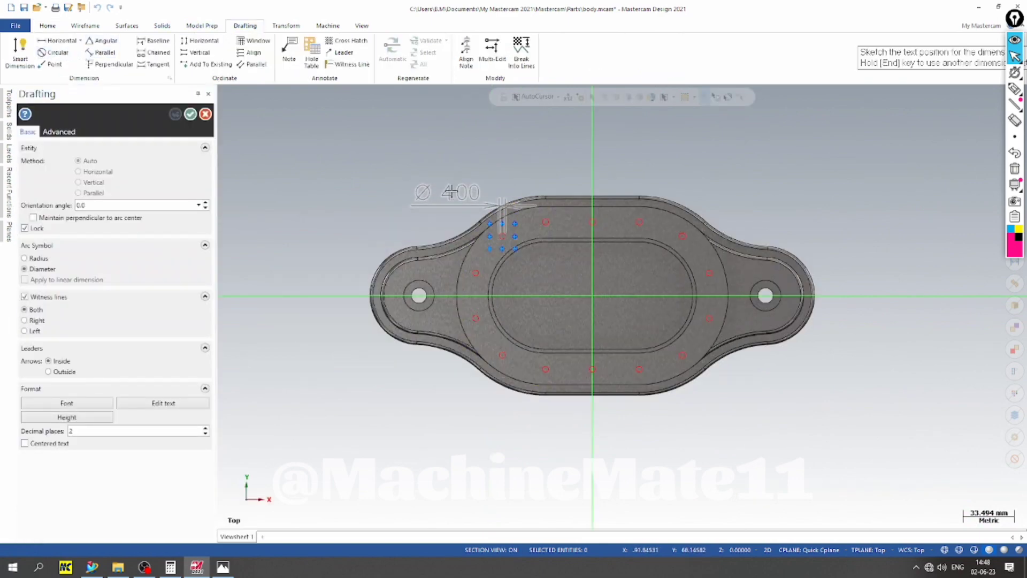
{"action": "key", "text": "Escape"}
Create centre points in all shown small arcs up to a maximum radius of 2.0, keeping the bolt hole circles
{"action": "scroll", "coordinate": [428, 173], "scroll_direction": "up", "scroll_amount": 3}
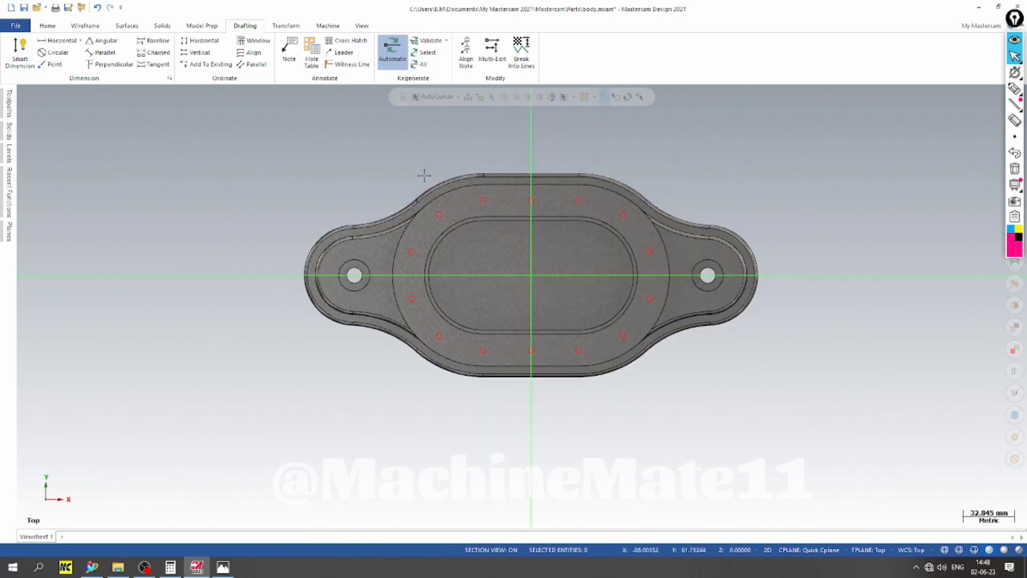
{"action": "scroll", "coordinate": [388, 173], "scroll_direction": "up", "scroll_amount": 1}
{"action": "scroll", "coordinate": [386, 177], "scroll_direction": "down", "scroll_amount": 2}
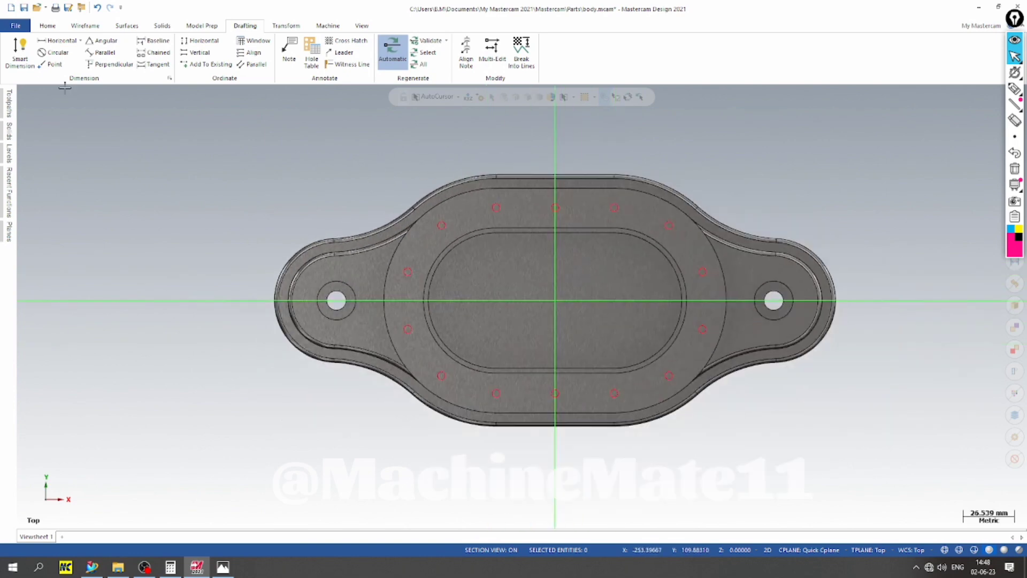
{"action": "left_click", "coordinate": [86, 26]}
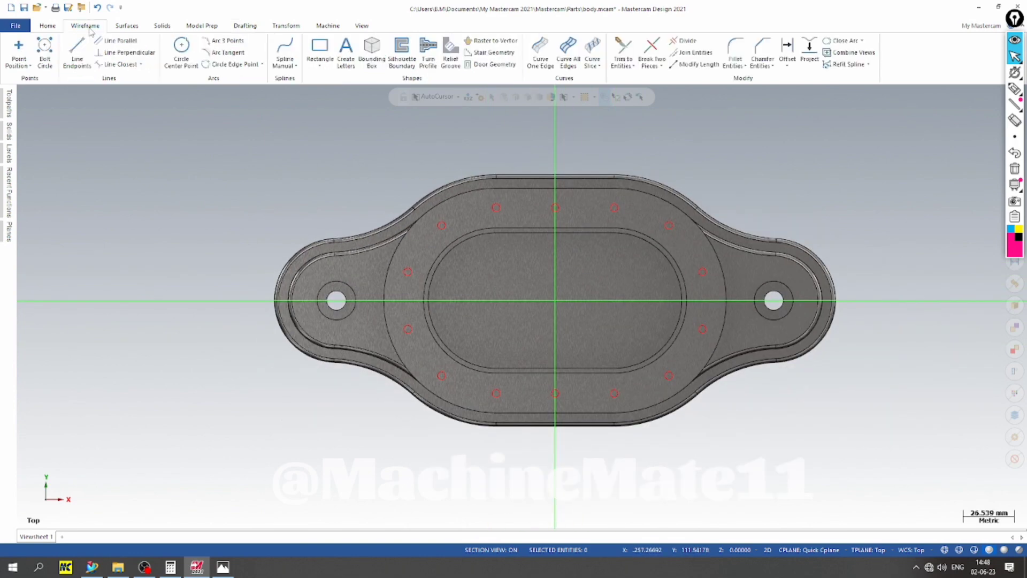
{"action": "left_click", "coordinate": [29, 66]}
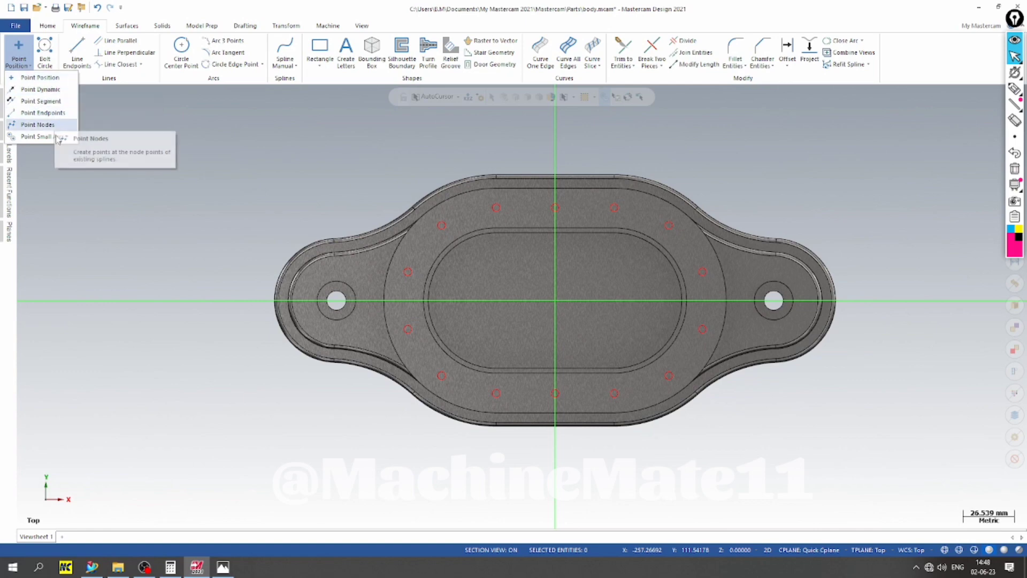
{"action": "left_click", "coordinate": [40, 136]}
{"action": "left_click", "coordinate": [79, 203]}
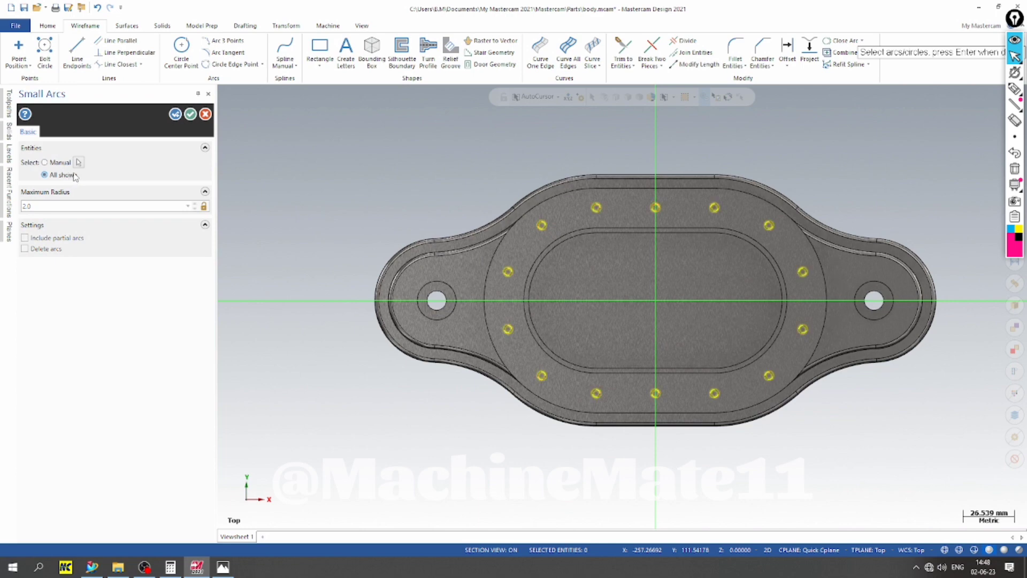
{"action": "left_click", "coordinate": [191, 117]}
{"action": "scroll", "coordinate": [499, 223], "scroll_direction": "up", "scroll_amount": 3}
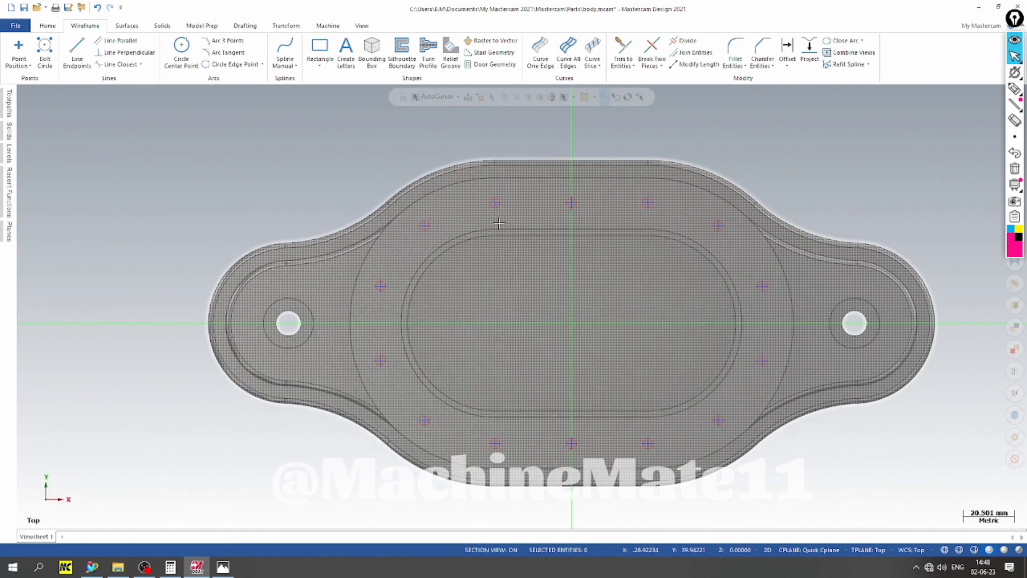
Try to move the 14 bolt hole circles and their centre points to level 5
{"action": "scroll", "coordinate": [277, 149], "scroll_direction": "down", "scroll_amount": 3}
{"action": "right_click", "coordinate": [227, 149]}
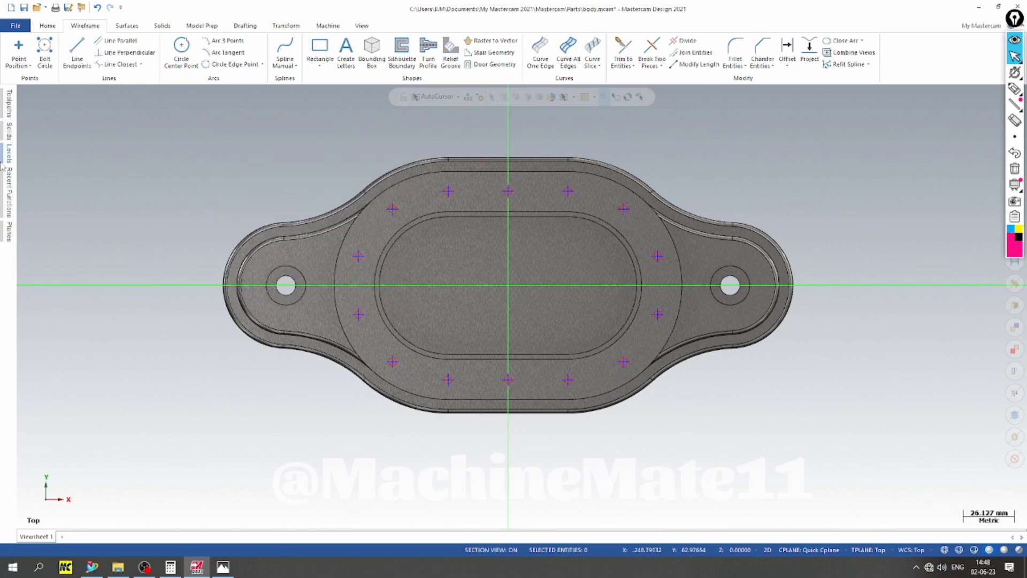
{"action": "left_click", "coordinate": [9, 153]}
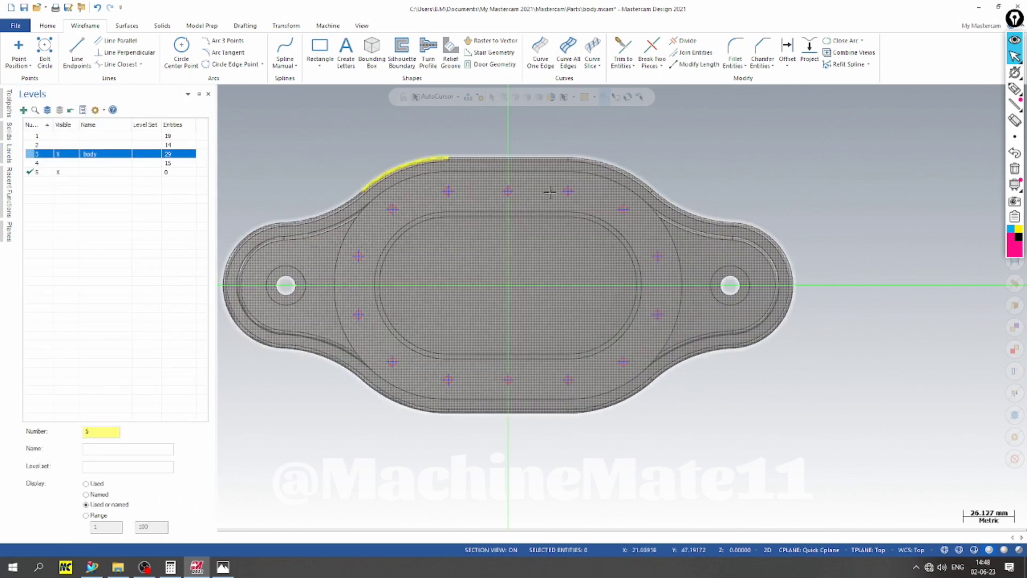
{"action": "scroll", "coordinate": [362, 158], "scroll_direction": "down", "scroll_amount": 3}
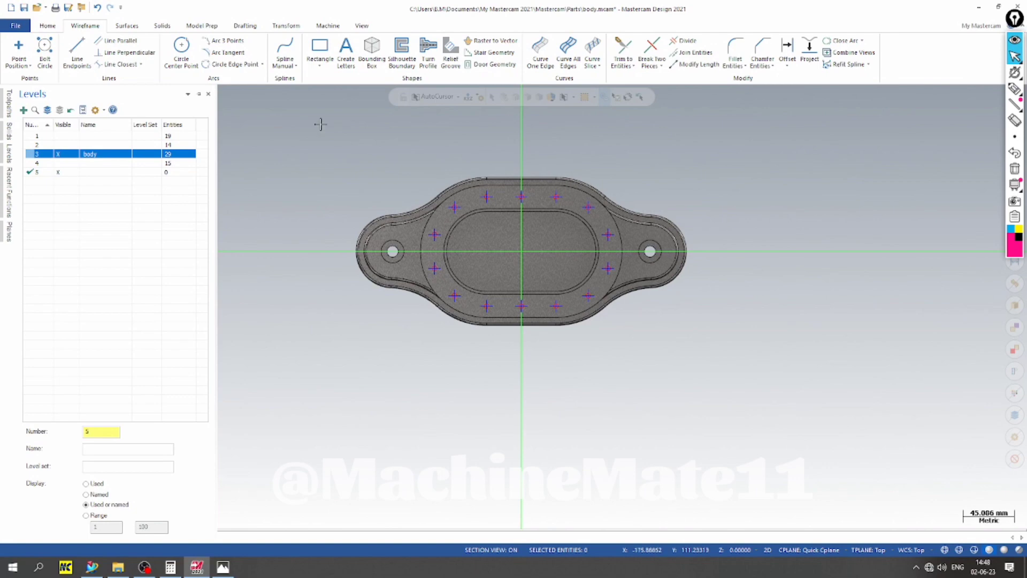
{"action": "left_click_drag", "start_coordinate": [320, 124], "coordinate": [596, 344]}
{"action": "right_click", "coordinate": [606, 231]}
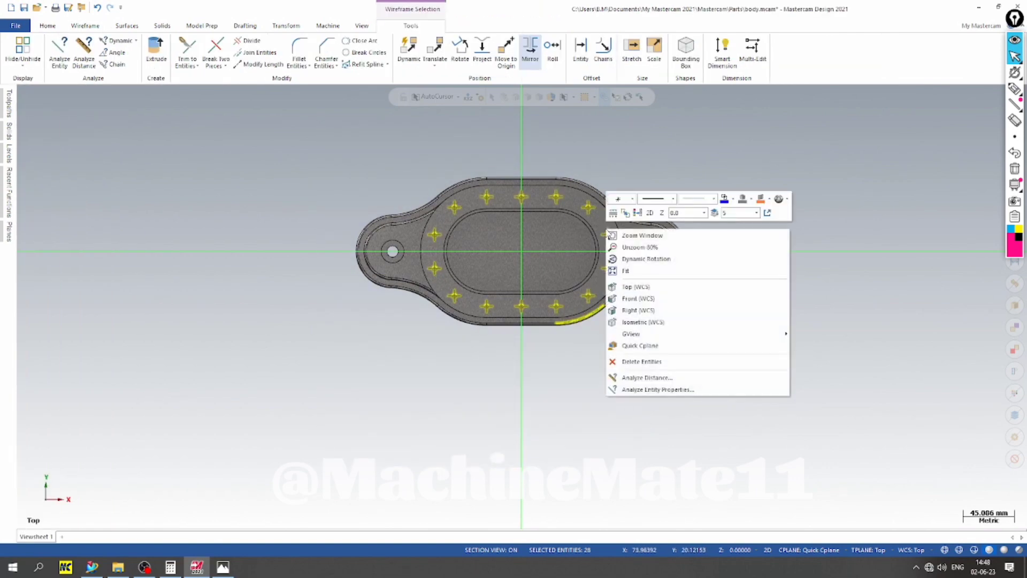
{"action": "left_click", "coordinate": [660, 219]}
{"action": "left_click", "coordinate": [143, 206]}
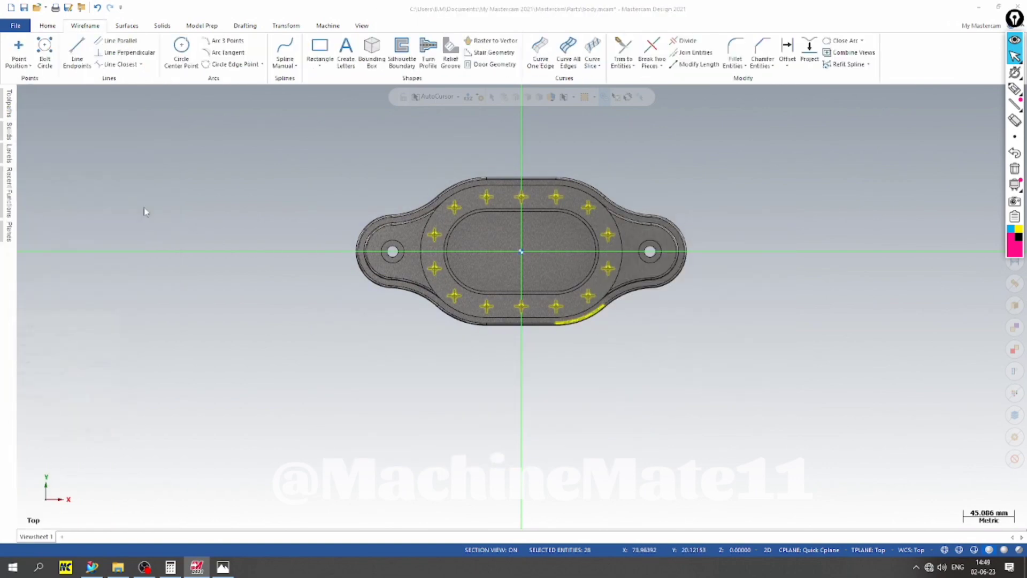
{"action": "left_click", "coordinate": [53, 201]}
{"action": "left_click", "coordinate": [217, 358]}
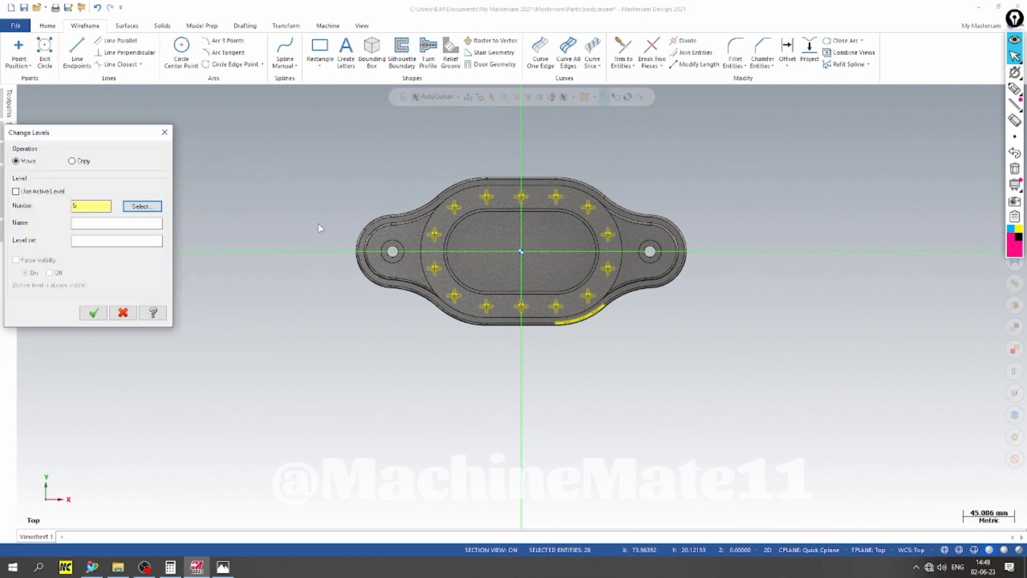
{"action": "left_click", "coordinate": [91, 312]}
{"action": "left_click_drag", "start_coordinate": [320, 141], "coordinate": [611, 414]}
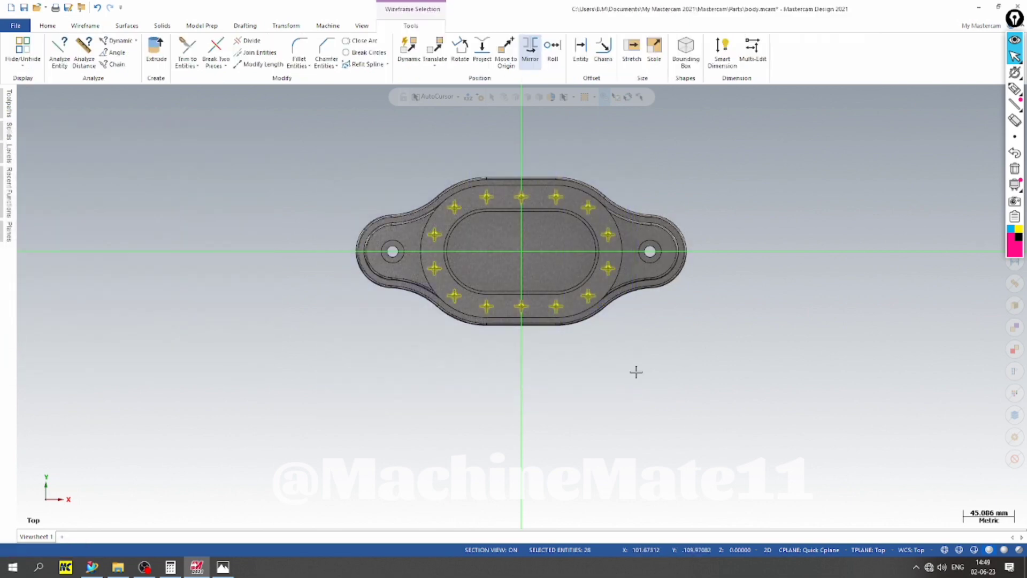
{"action": "key", "text": "Escape"}
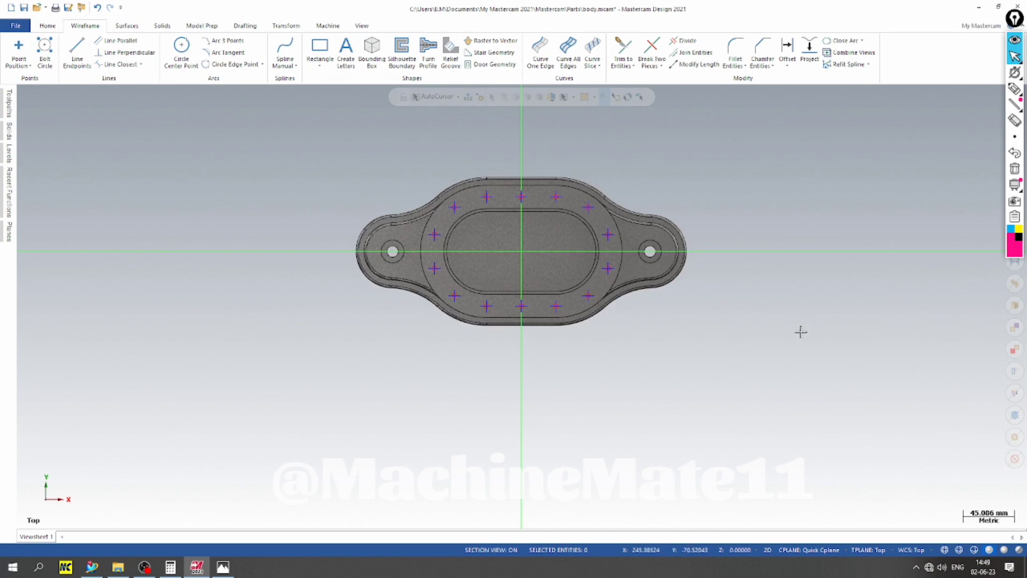
Move the bolt hole circles and their centre points to level 5, naming the level for the points
{"action": "left_click", "coordinate": [9, 154]}
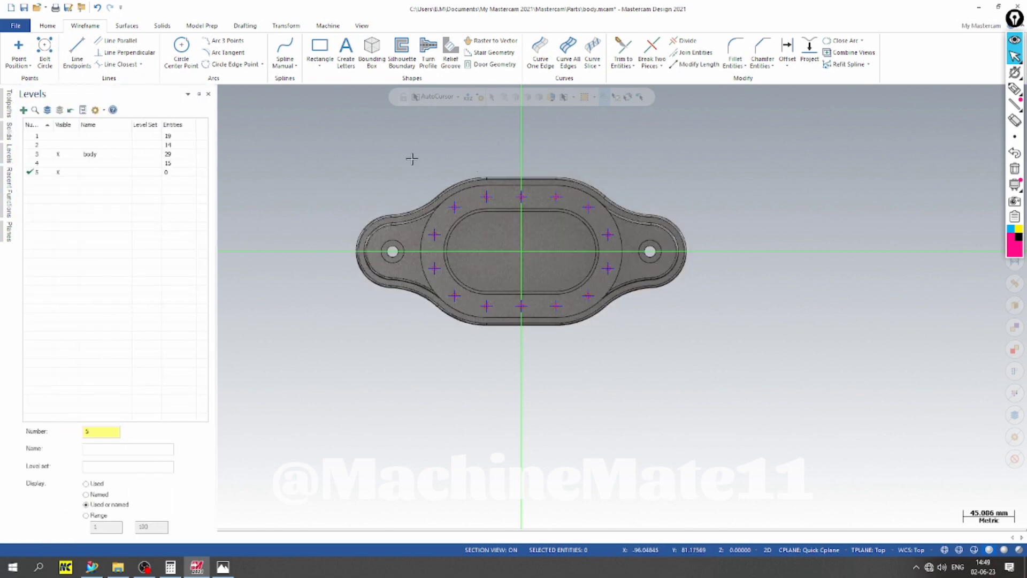
{"action": "left_click_drag", "start_coordinate": [402, 150], "coordinate": [619, 361]}
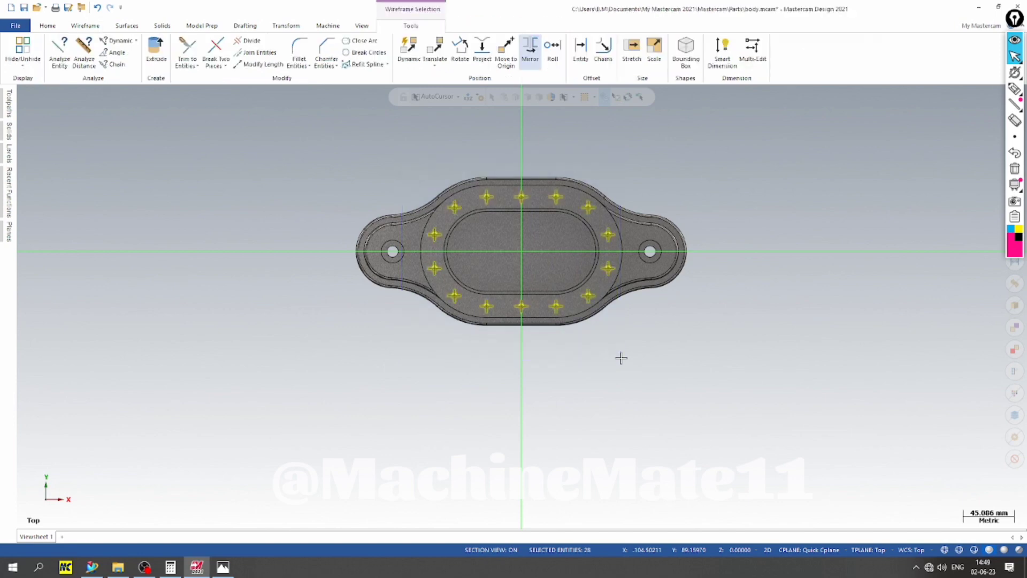
{"action": "right_click", "coordinate": [605, 230]}
{"action": "left_click", "coordinate": [710, 208]}
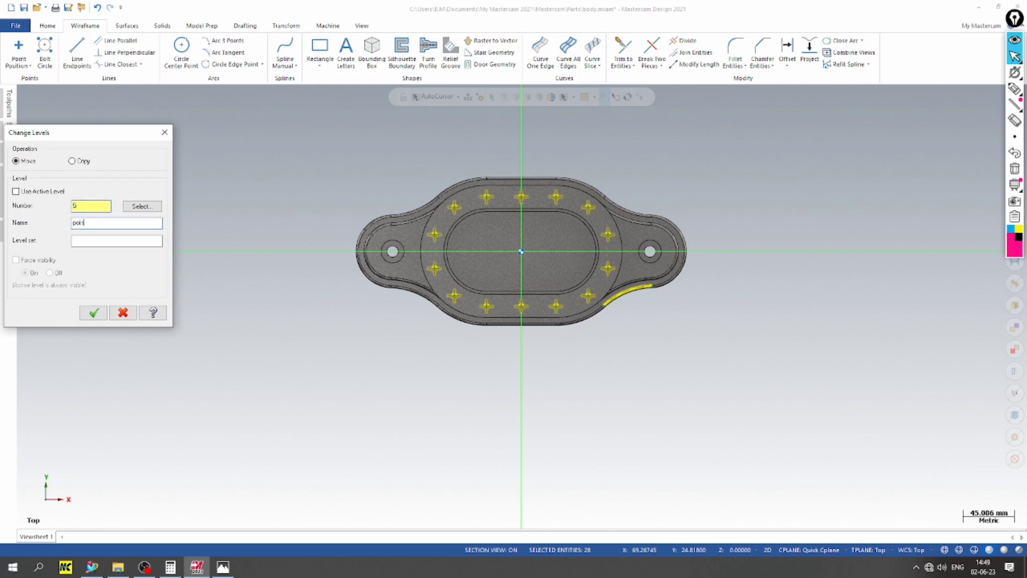
{"action": "key", "text": "Return"}
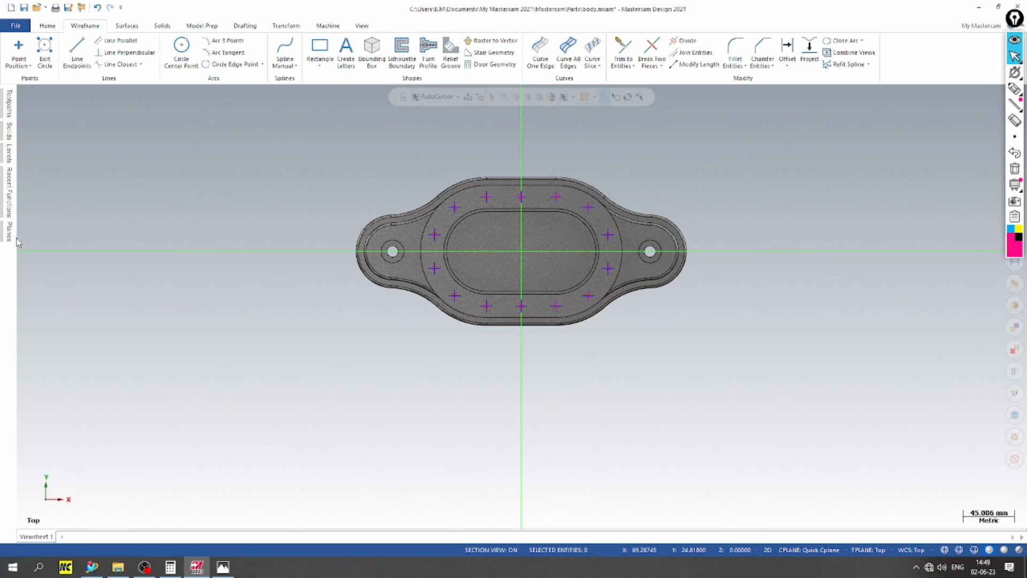
Start a simple Hole feature on the body in isometric view, taking its plane orientation from the raised flange
{"action": "left_click", "coordinate": [10, 156]}
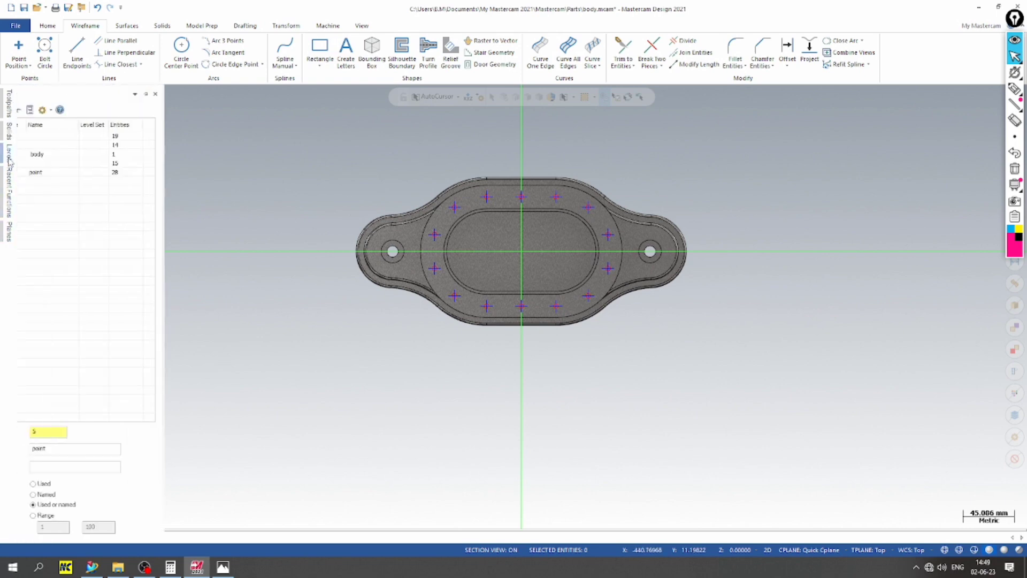
{"action": "right_click", "coordinate": [329, 182]}
{"action": "left_click", "coordinate": [357, 275]}
{"action": "scroll", "coordinate": [459, 140], "scroll_direction": "up", "scroll_amount": 3}
{"action": "scroll", "coordinate": [461, 171], "scroll_direction": "down", "scroll_amount": 2}
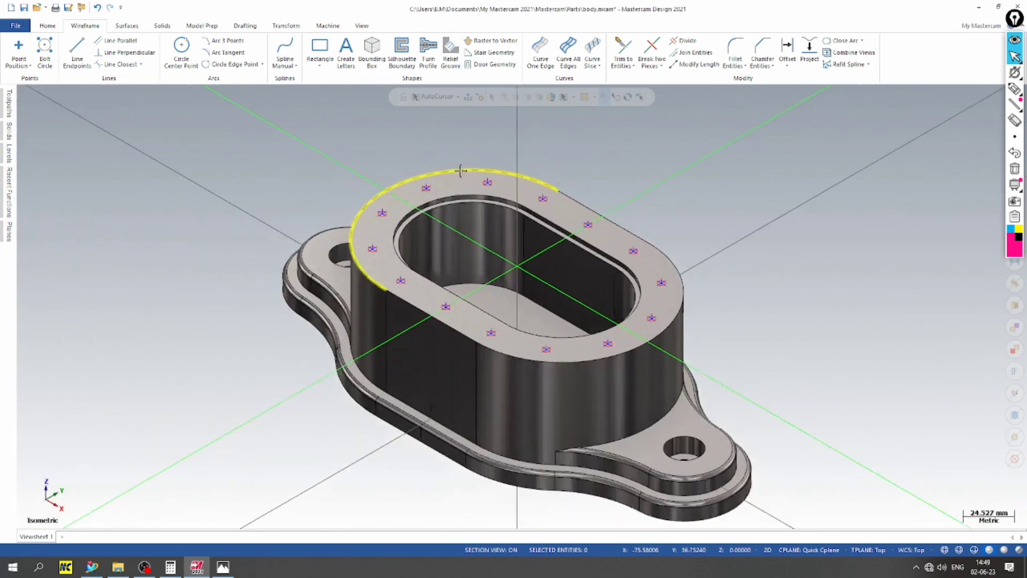
{"action": "scroll", "coordinate": [460, 171], "scroll_direction": "down", "scroll_amount": 1}
{"action": "left_click", "coordinate": [162, 26]}
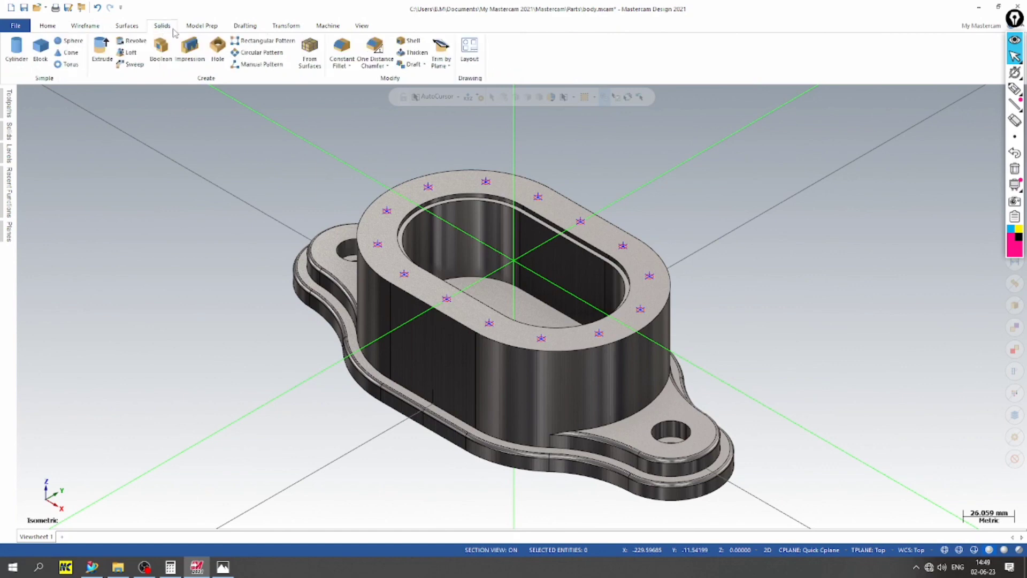
{"action": "left_click", "coordinate": [218, 49]}
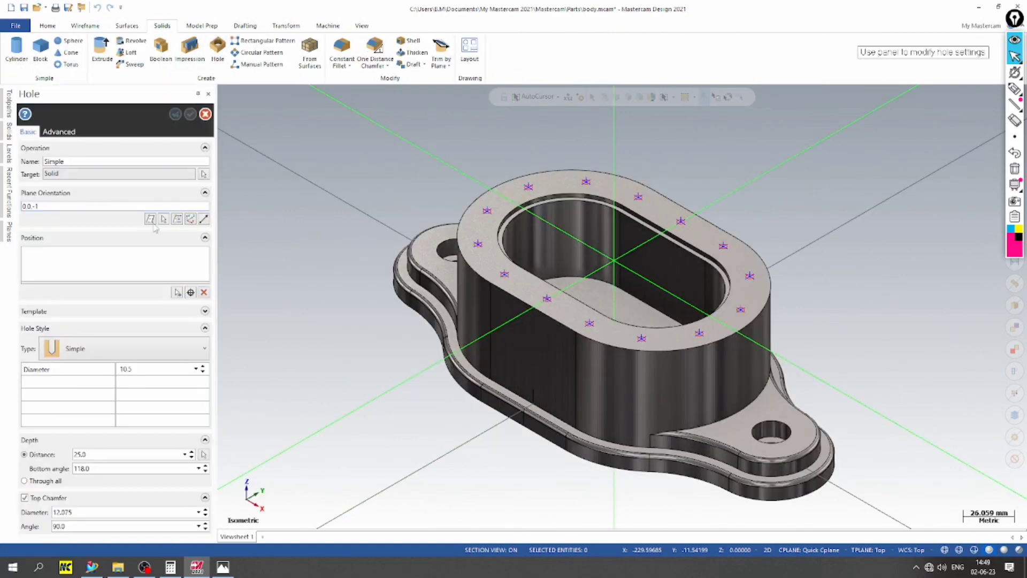
{"action": "left_click", "coordinate": [165, 220]}
{"action": "left_click", "coordinate": [503, 201]}
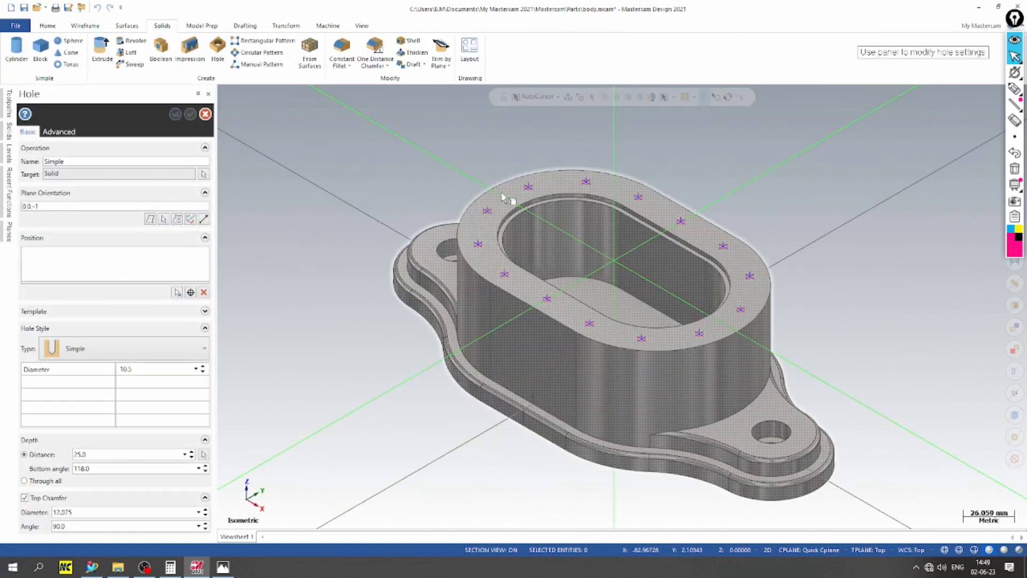
Try to window-select all 14 flange points as hole positions in the isometric view
{"action": "left_click", "coordinate": [177, 292]}
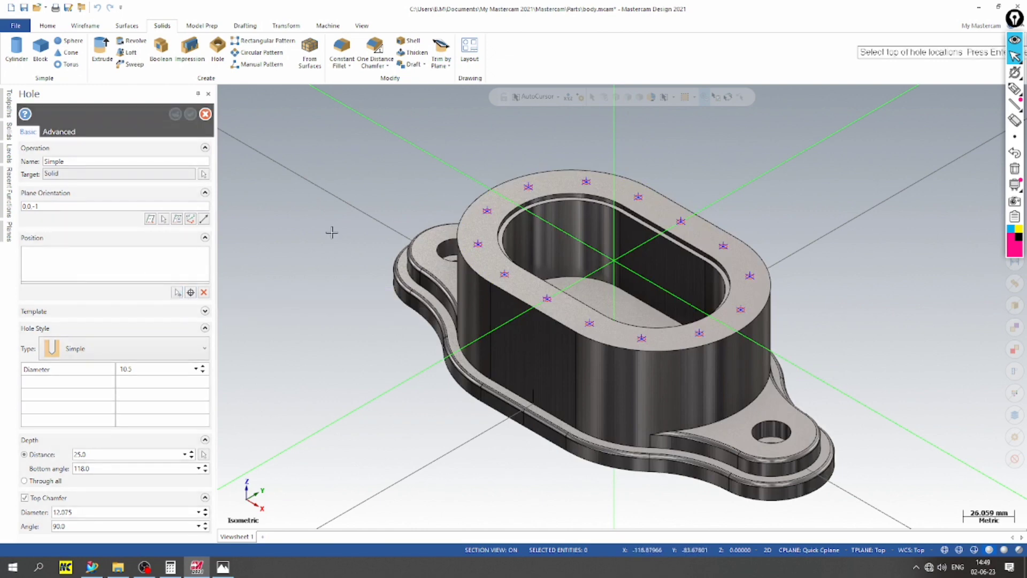
{"action": "scroll", "coordinate": [332, 229], "scroll_direction": "down", "scroll_amount": 3}
{"action": "left_click_drag", "start_coordinate": [310, 145], "coordinate": [644, 349]}
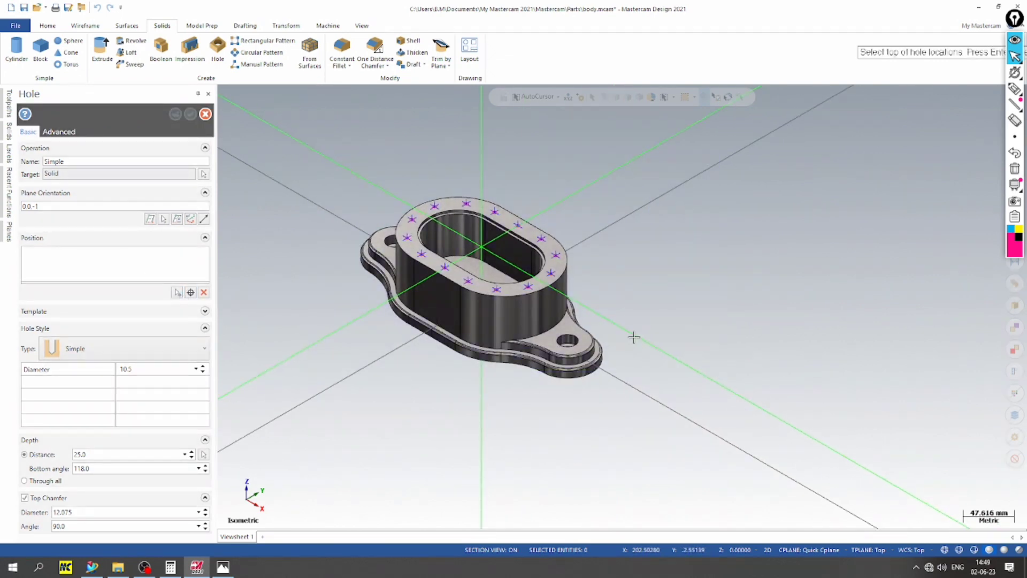
{"action": "key", "text": "Return"}
{"action": "left_click", "coordinate": [177, 292]}
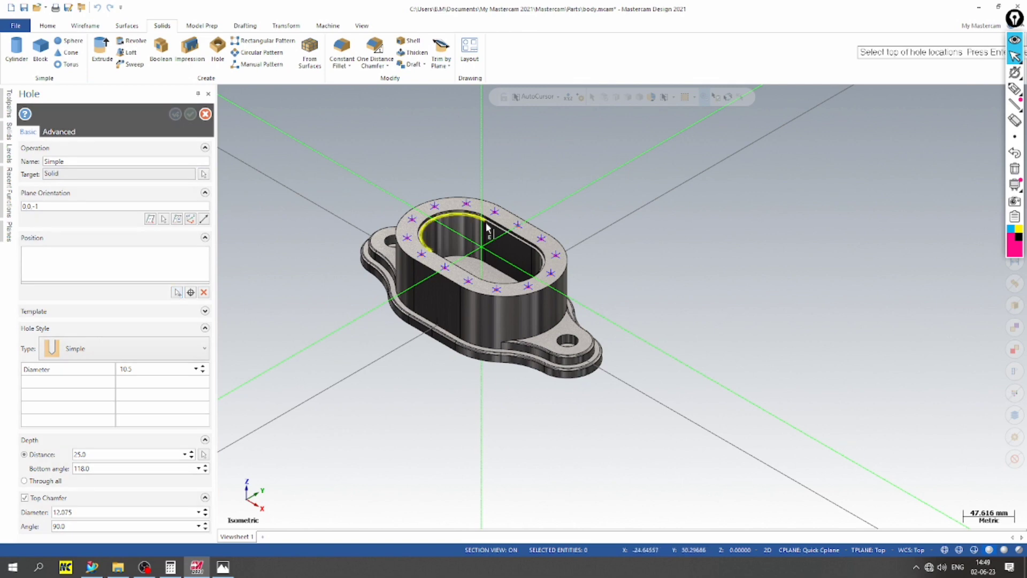
{"action": "left_click_drag", "start_coordinate": [355, 166], "coordinate": [620, 303]}
In the top view, pick the four points on the flange's left end and the three along its lower straight edge as hole positions
{"action": "right_click", "coordinate": [642, 279]}
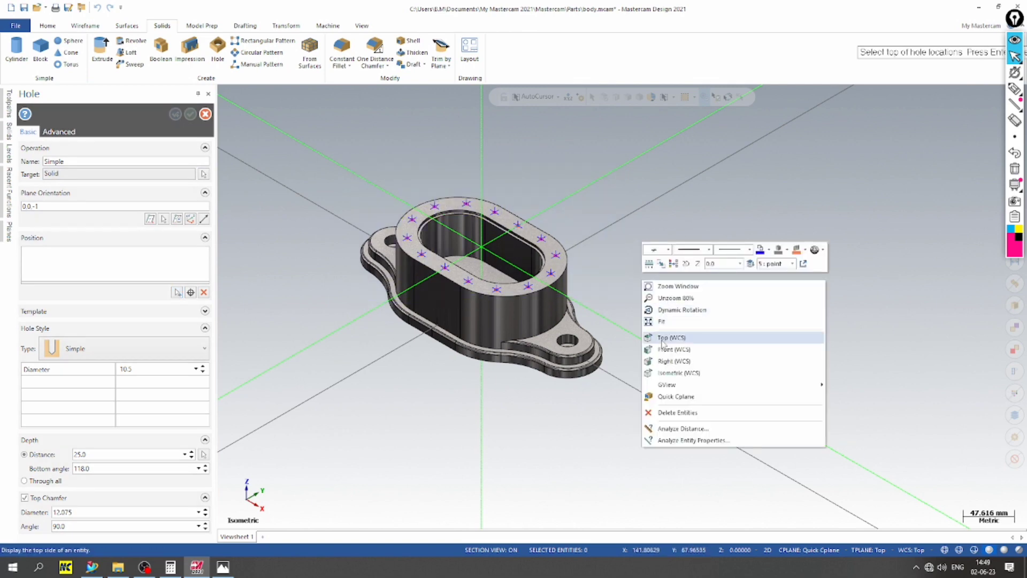
{"action": "left_click", "coordinate": [665, 335]}
{"action": "left_click_drag", "start_coordinate": [464, 161], "coordinate": [754, 357]}
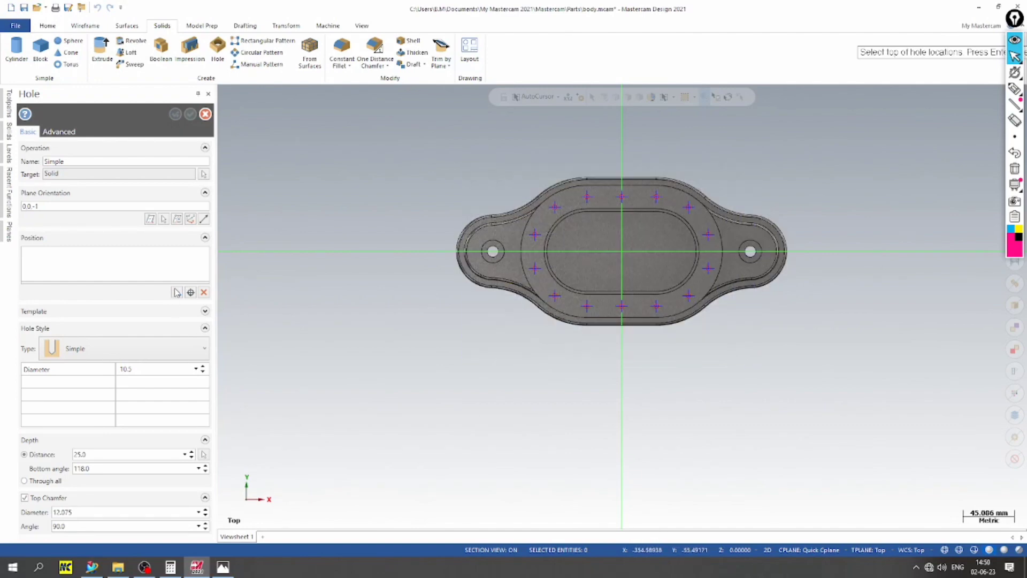
{"action": "scroll", "coordinate": [540, 171], "scroll_direction": "up", "scroll_amount": 8}
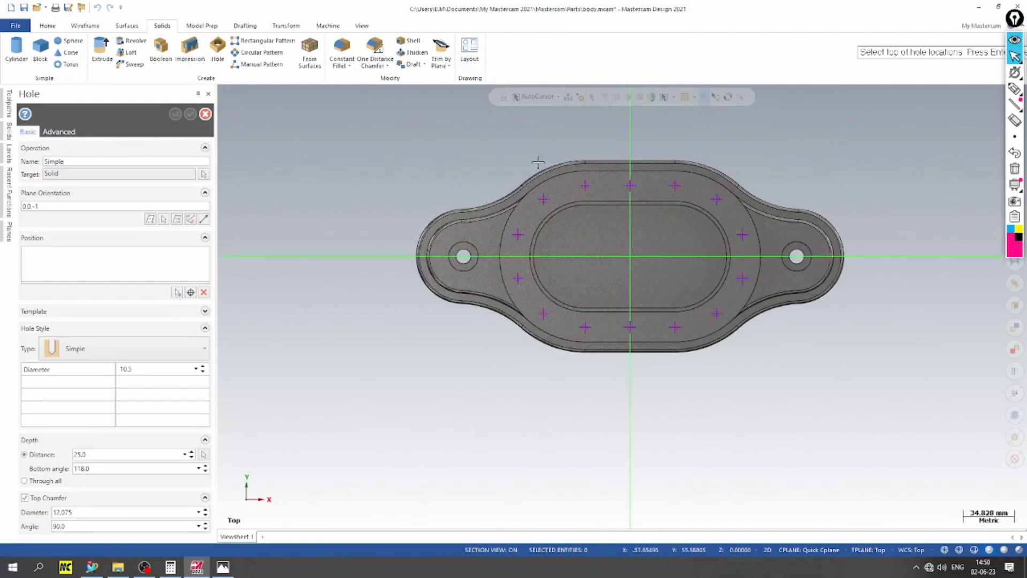
{"action": "scroll", "coordinate": [509, 372], "scroll_direction": "down", "scroll_amount": 2}
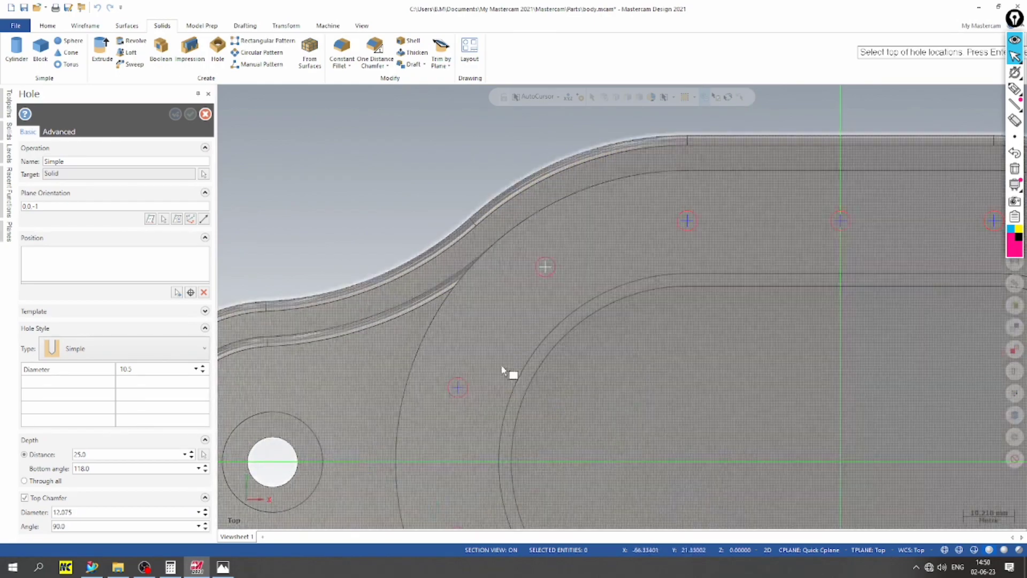
{"action": "scroll", "coordinate": [395, 203], "scroll_direction": "down", "scroll_amount": 2}
{"action": "scroll", "coordinate": [439, 379], "scroll_direction": "up", "scroll_amount": 4}
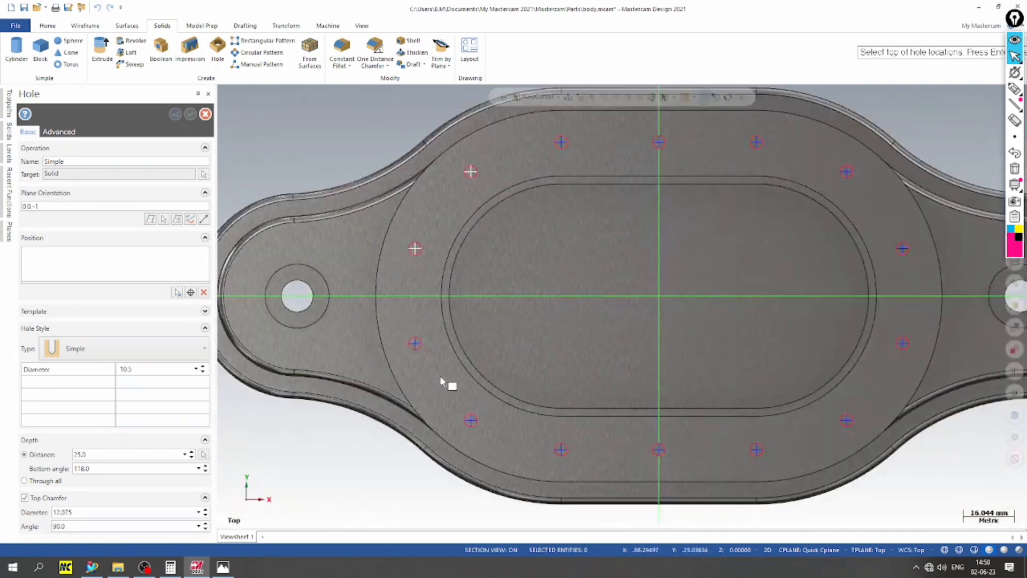
{"action": "left_click", "coordinate": [482, 437]}
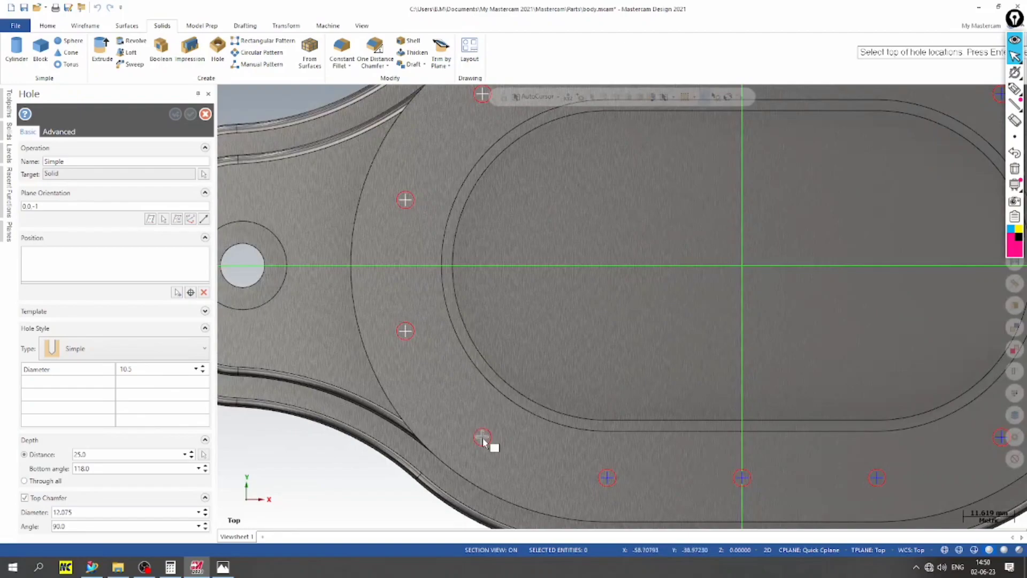
{"action": "left_click", "coordinate": [607, 478]}
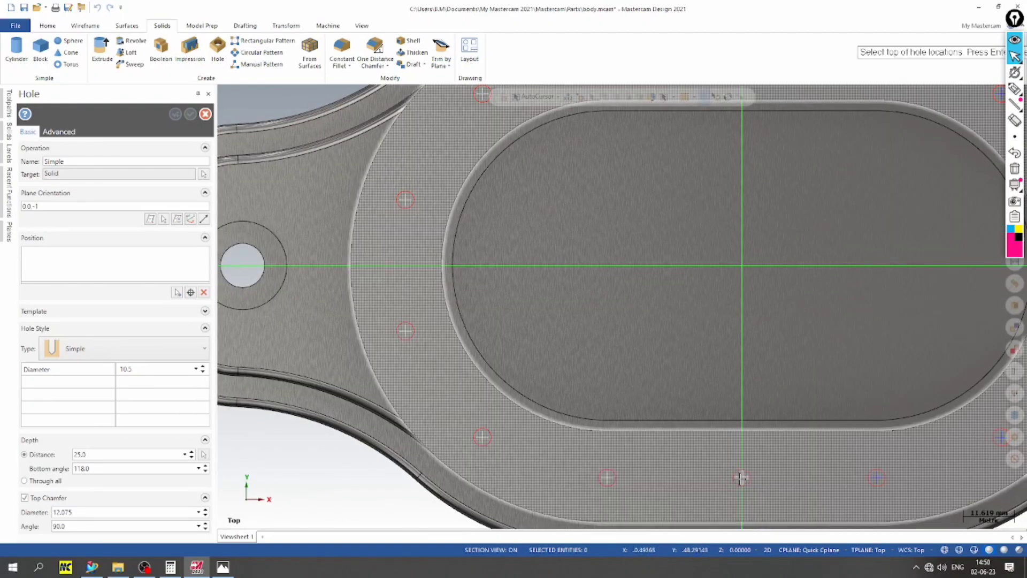
{"action": "left_click", "coordinate": [876, 478]}
{"action": "scroll", "coordinate": [553, 429], "scroll_direction": "down", "scroll_amount": 4}
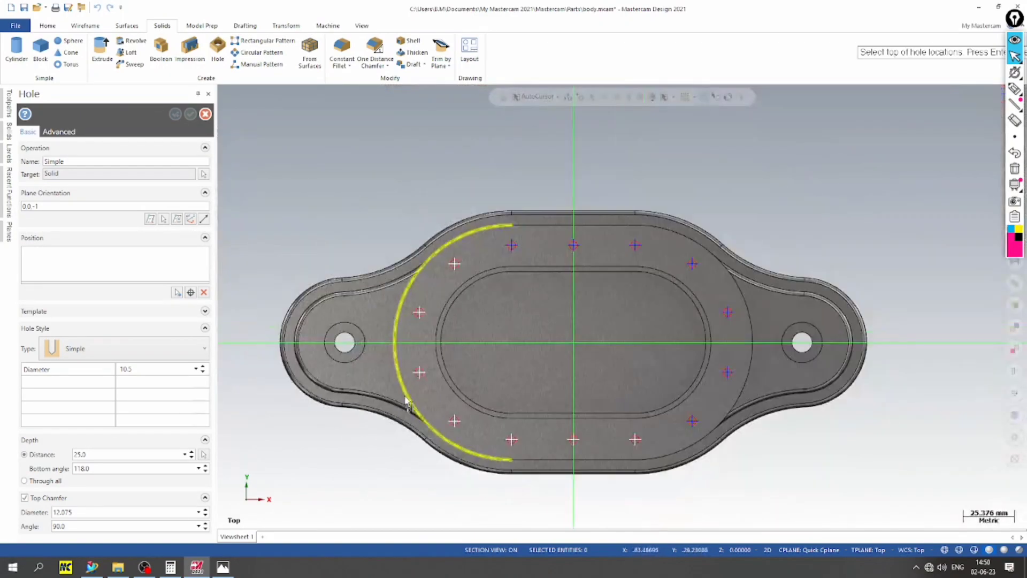
Add the lower-right point and the two points at the flange's right end to the hole positions
{"action": "scroll", "coordinate": [712, 383], "scroll_direction": "up", "scroll_amount": 2}
{"action": "scroll", "coordinate": [711, 382], "scroll_direction": "up", "scroll_amount": 2}
{"action": "left_click", "coordinate": [687, 489]}
{"action": "scroll", "coordinate": [677, 450], "scroll_direction": "up", "scroll_amount": 1}
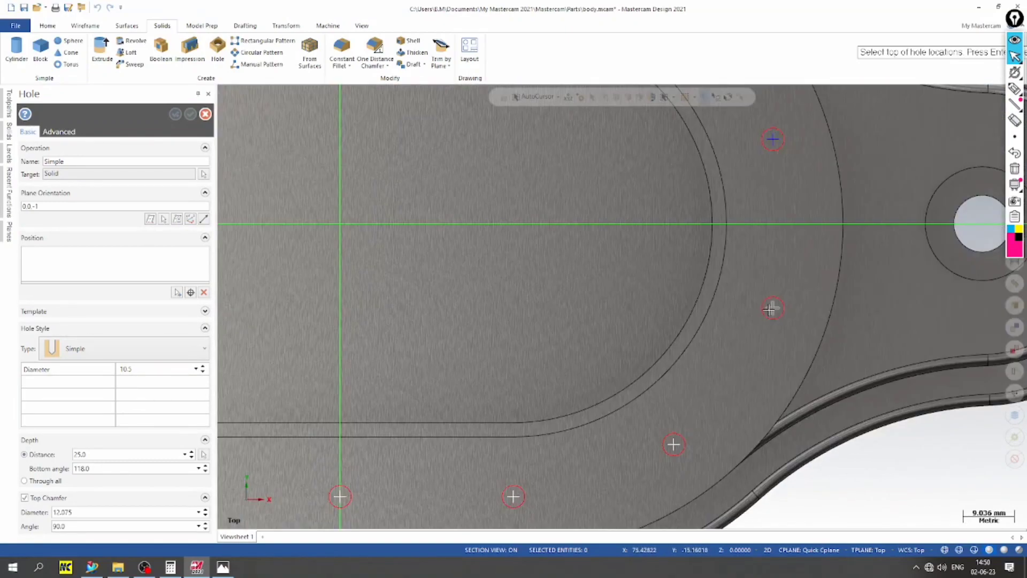
{"action": "left_click", "coordinate": [769, 309]}
{"action": "left_click", "coordinate": [772, 140]}
{"action": "scroll", "coordinate": [677, 447], "scroll_direction": "down", "scroll_amount": 3}
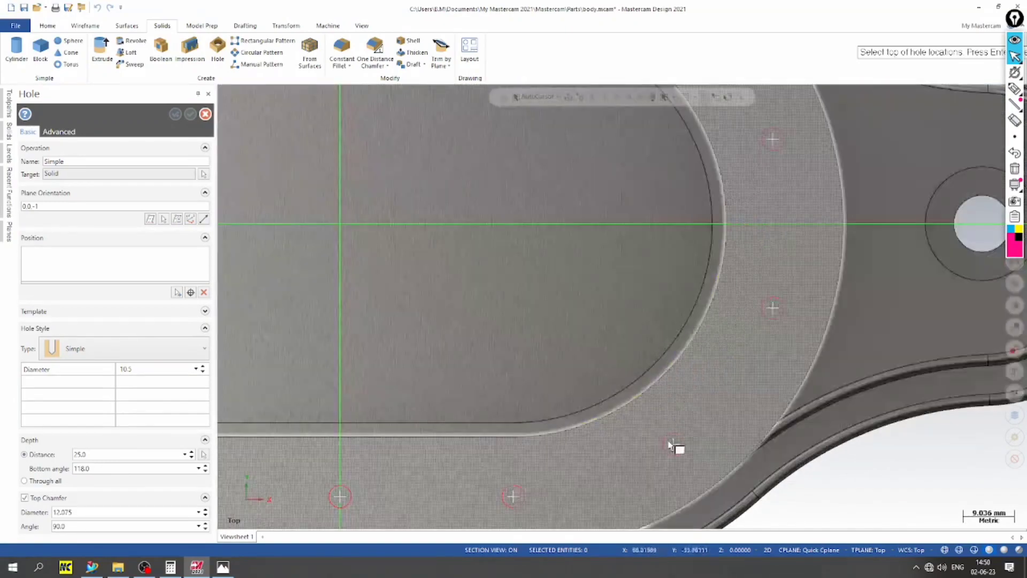
Add the upper-right point and the three points along the flange's upper straight edge, completing the 14 hole positions
{"action": "scroll", "coordinate": [672, 267], "scroll_direction": "up", "scroll_amount": 3}
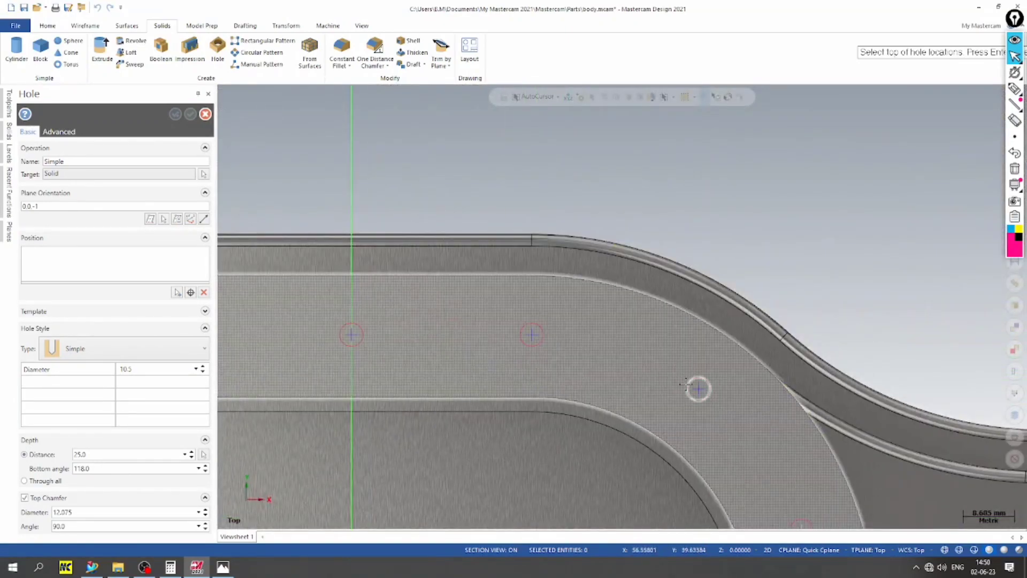
{"action": "left_click", "coordinate": [531, 334]}
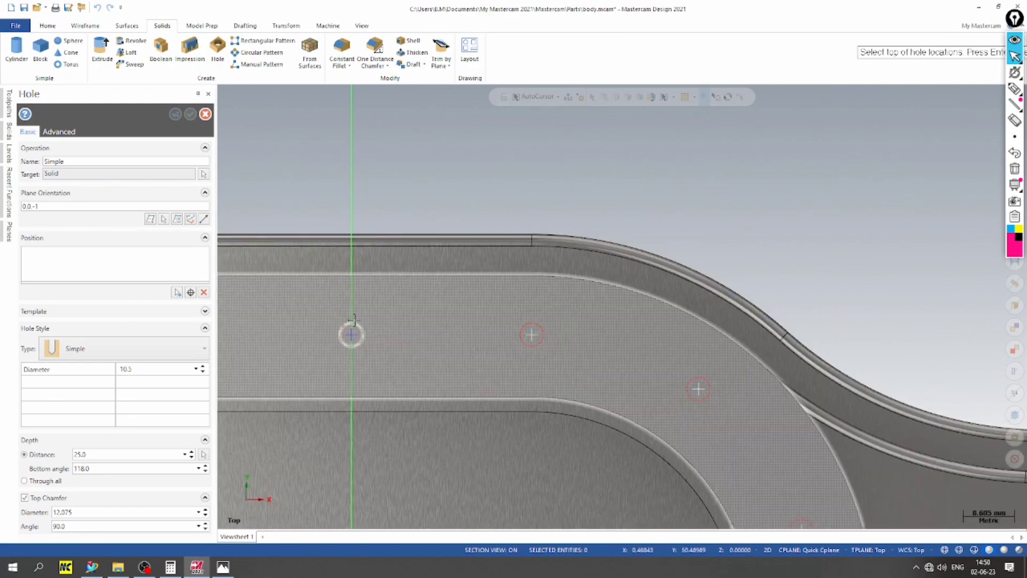
{"action": "scroll", "coordinate": [701, 267], "scroll_direction": "down", "scroll_amount": 2}
{"action": "scroll", "coordinate": [493, 309], "scroll_direction": "up", "scroll_amount": 5}
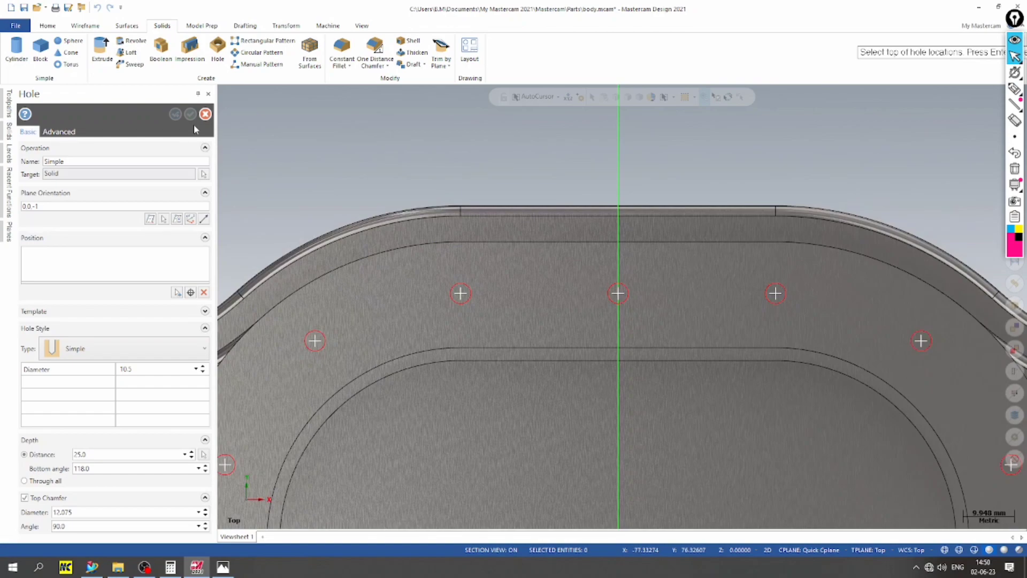
{"action": "key", "text": "Return"}
Set the diameter of the 14 simple holes to 4.2 mm
{"action": "scroll", "coordinate": [563, 221], "scroll_direction": "down", "scroll_amount": 5}
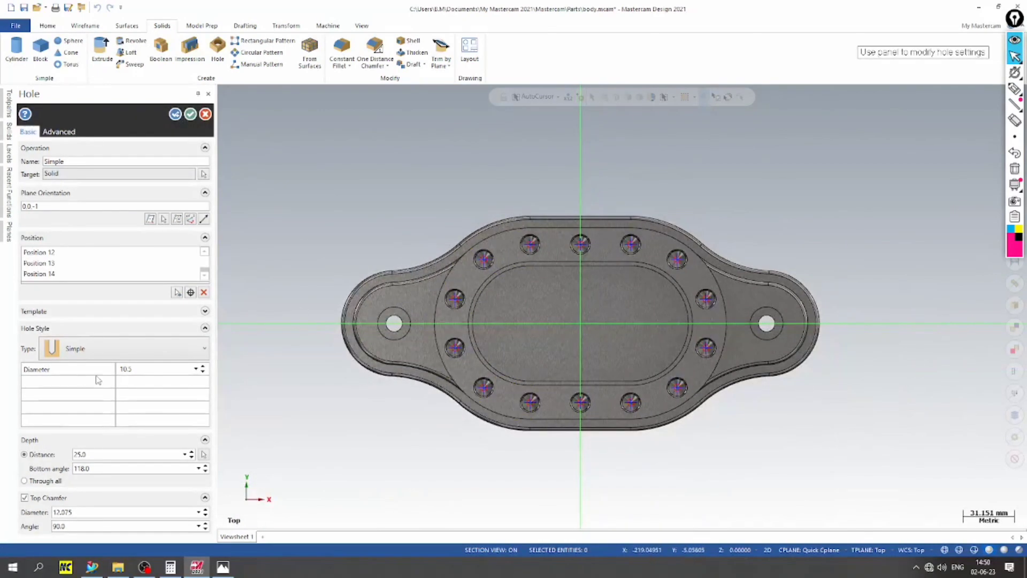
{"action": "left_click", "coordinate": [151, 368]}
{"action": "type", "text": "4.2"}
{"action": "key", "text": "Return"}
{"action": "scroll", "coordinate": [482, 285], "scroll_direction": "up", "scroll_amount": 1}
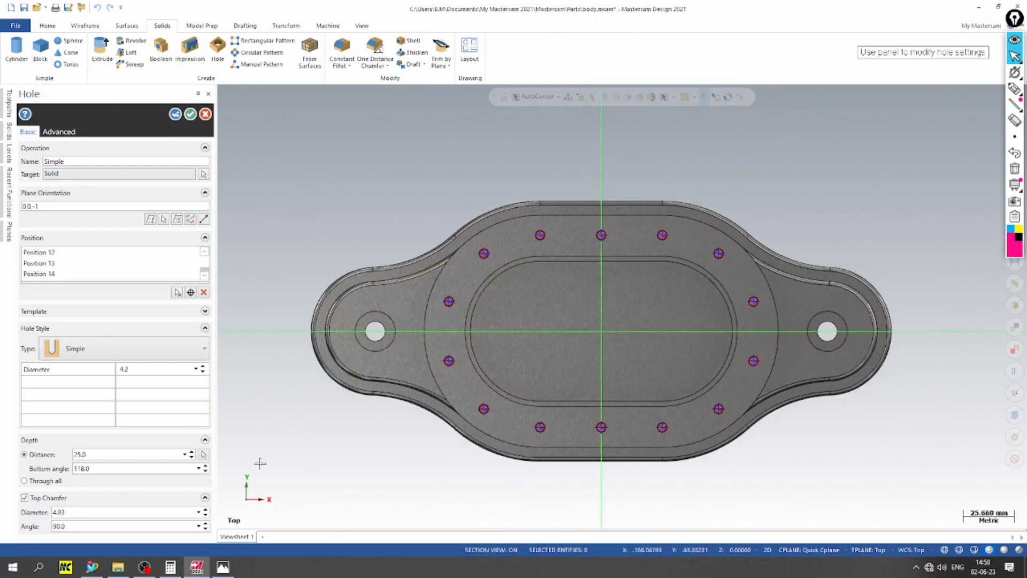
Look up the flange hole depth in the drawing, set the distance to 13 mm and create the holes
{"action": "right_click", "coordinate": [394, 271]}
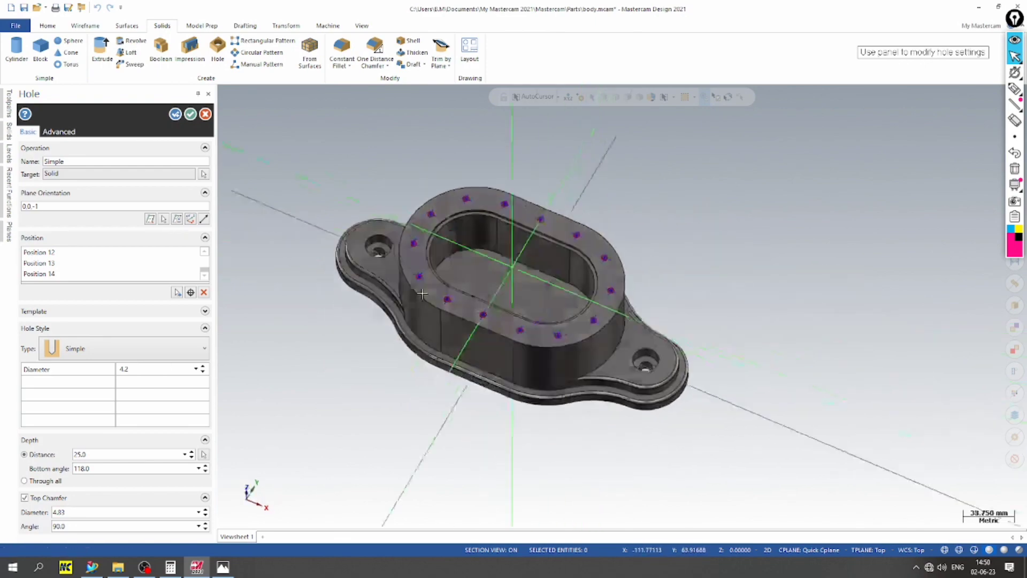
{"action": "left_click", "coordinate": [427, 297]}
{"action": "left_click", "coordinate": [223, 567]}
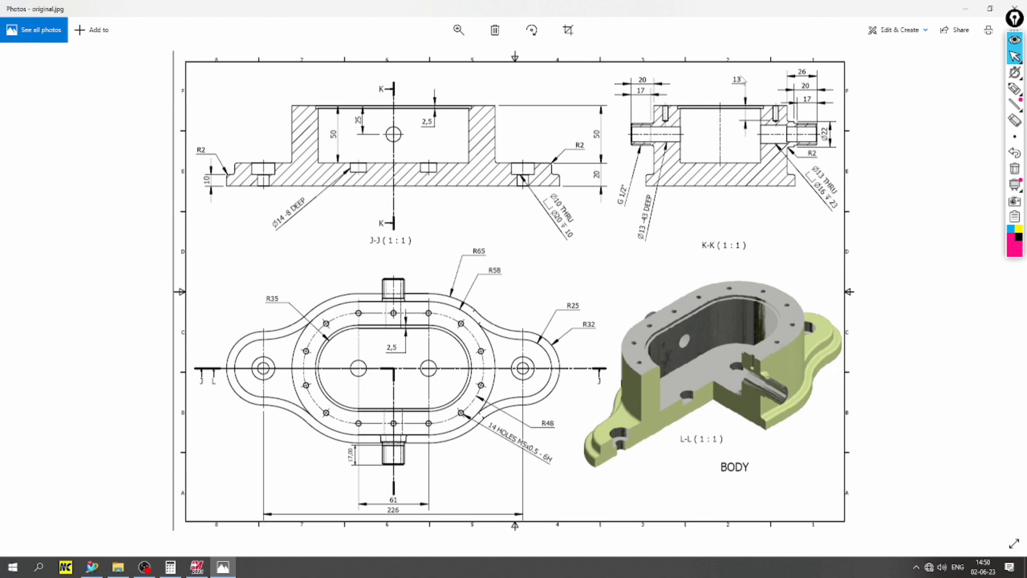
{"action": "left_click", "coordinate": [223, 565]}
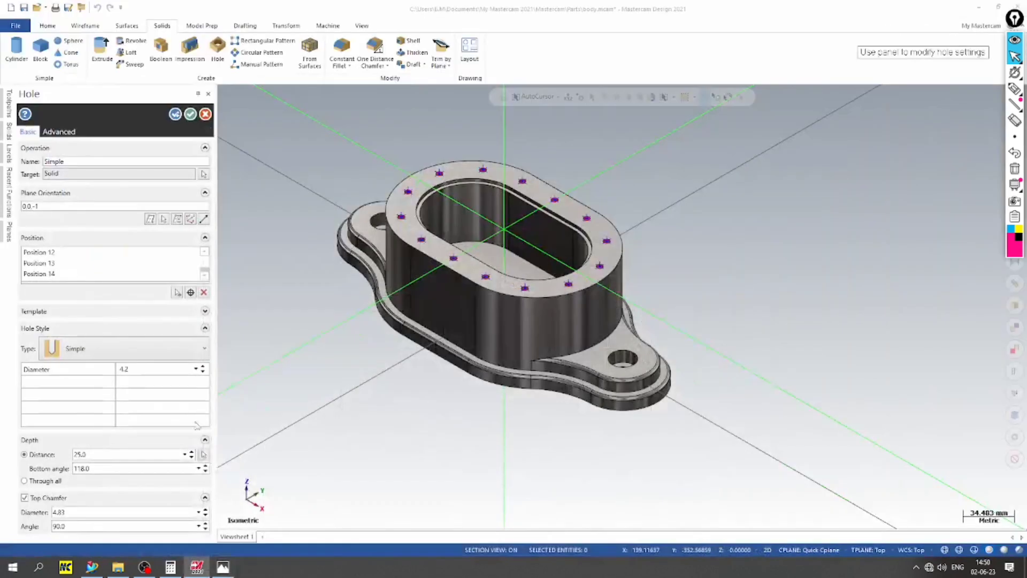
{"action": "double_click", "coordinate": [122, 456]}
{"action": "type", "text": "13"}
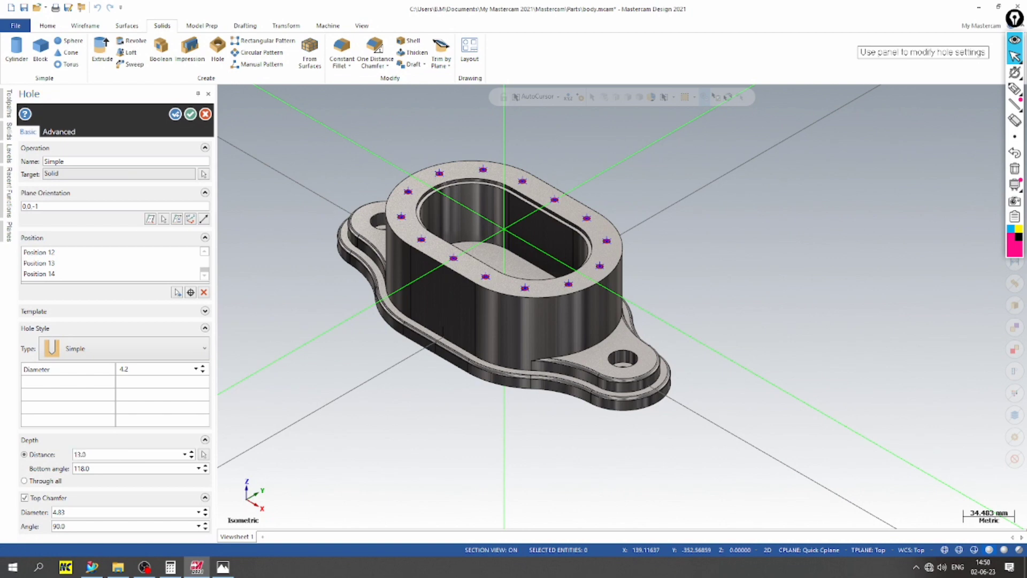
{"action": "left_click", "coordinate": [191, 114]}
Make the body level 3 the main level and hide the point level 5, keeping the body shown
{"action": "left_click", "coordinate": [4, 154]}
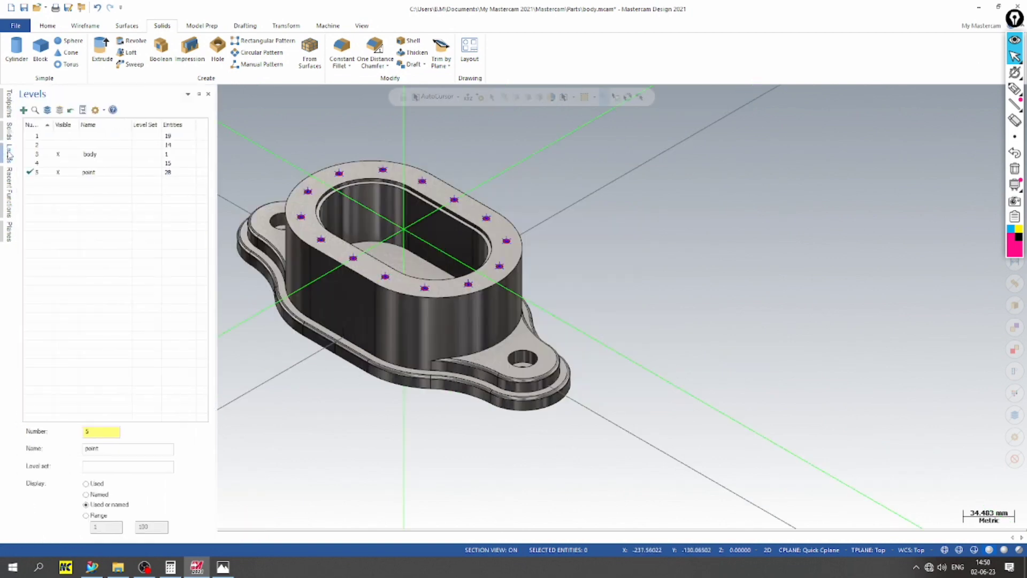
{"action": "left_click", "coordinate": [58, 154]}
{"action": "left_click", "coordinate": [66, 172]}
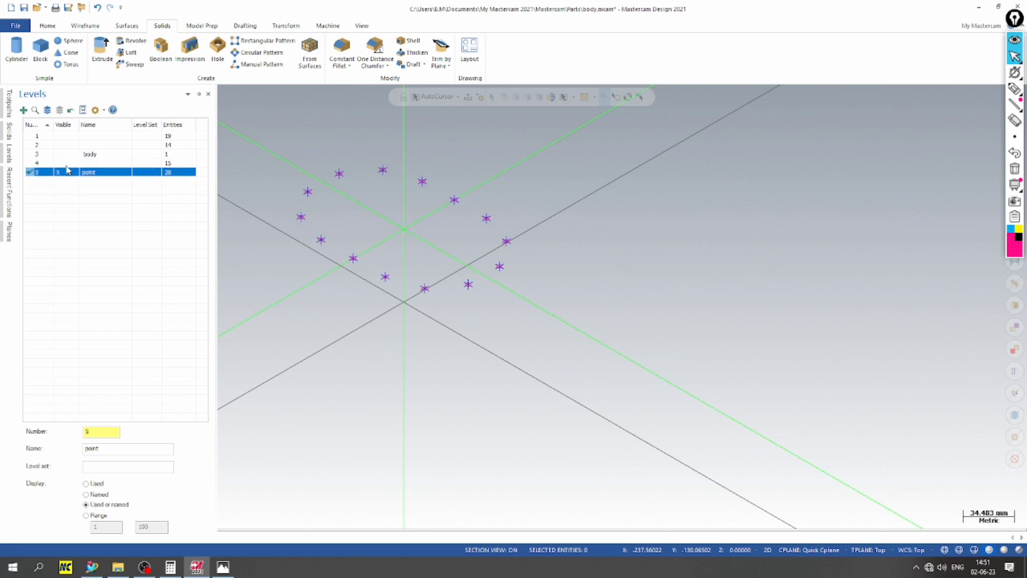
{"action": "left_click", "coordinate": [59, 155]}
{"action": "left_click", "coordinate": [33, 155]}
{"action": "left_click", "coordinate": [67, 172]}
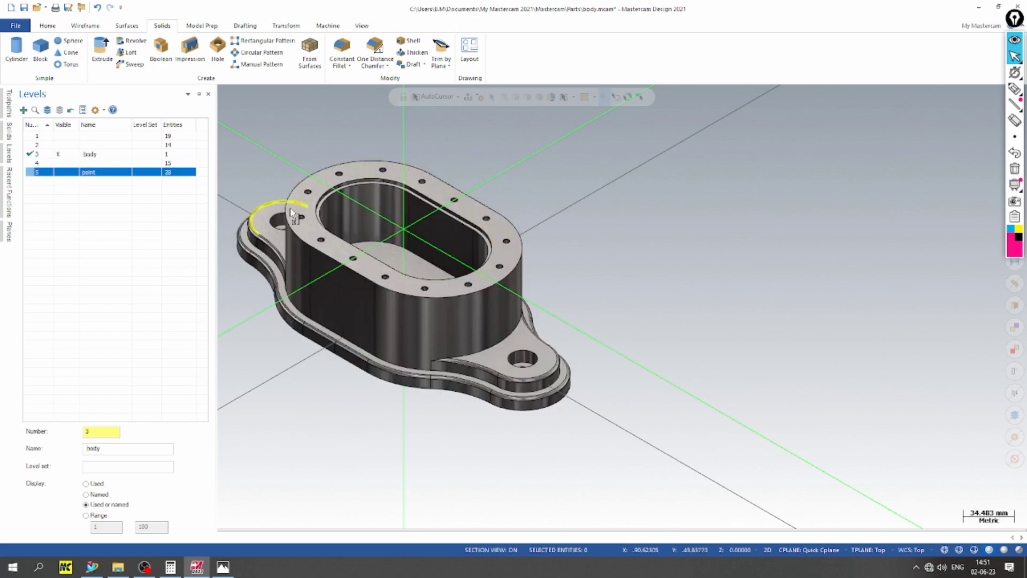
Save the body part file
{"action": "scroll", "coordinate": [311, 177], "scroll_direction": "up", "scroll_amount": 6}
{"action": "scroll", "coordinate": [465, 247], "scroll_direction": "down", "scroll_amount": 6}
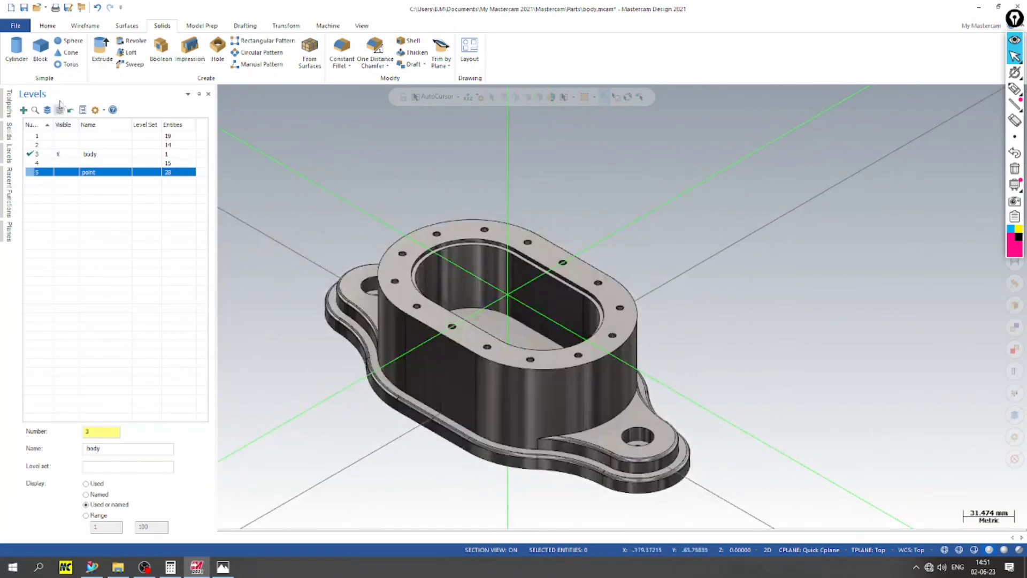
{"action": "left_click", "coordinate": [24, 7]}
Inspect the flange holes up close and view the whole body from another angle
{"action": "scroll", "coordinate": [408, 256], "scroll_direction": "up", "scroll_amount": 3}
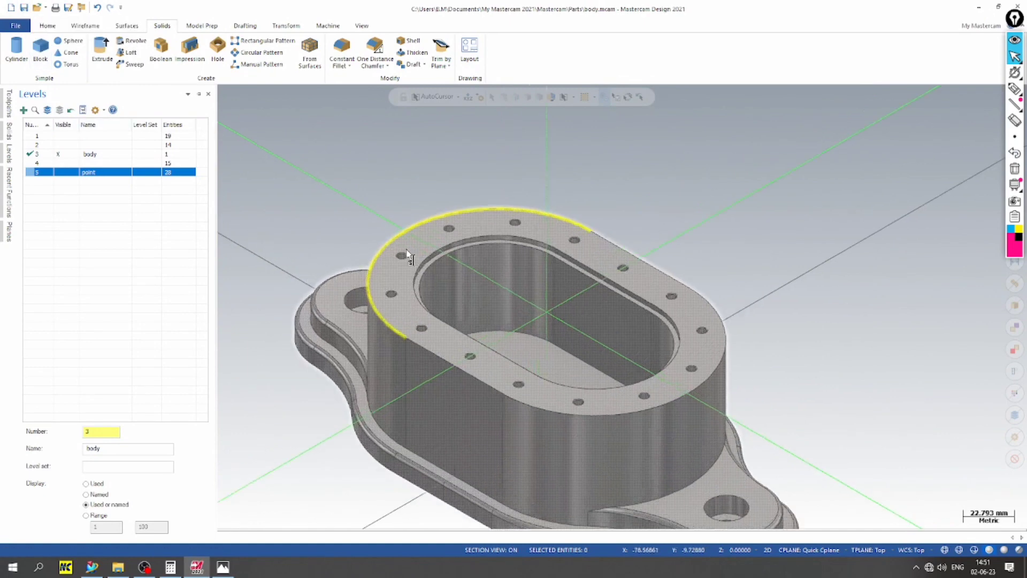
{"action": "scroll", "coordinate": [360, 175], "scroll_direction": "up", "scroll_amount": 3}
{"action": "left_click", "coordinate": [360, 174]}
{"action": "scroll", "coordinate": [360, 175], "scroll_direction": "down", "scroll_amount": 2}
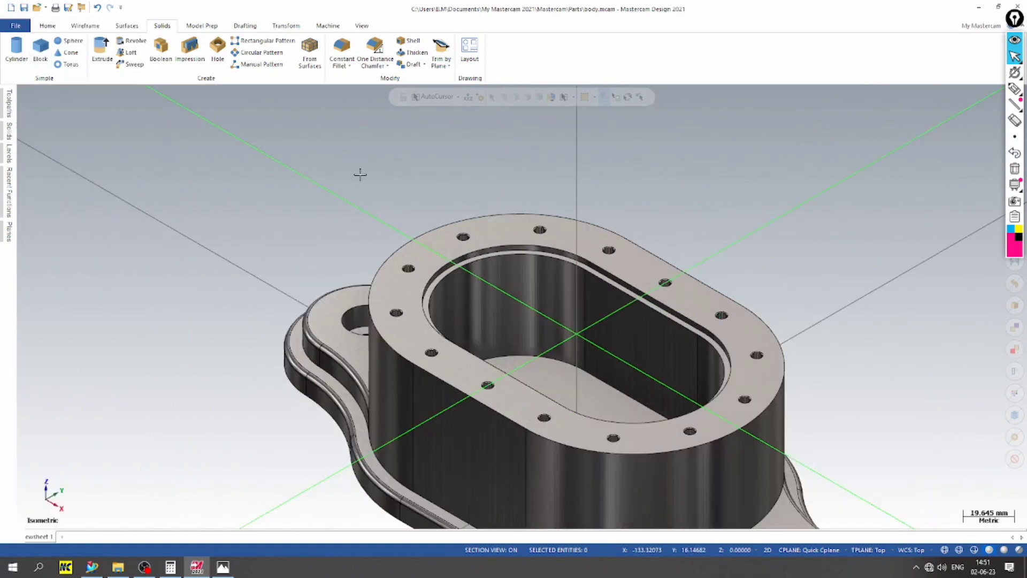
{"action": "scroll", "coordinate": [360, 174], "scroll_direction": "down", "scroll_amount": 3}
{"action": "scroll", "coordinate": [682, 222], "scroll_direction": "up", "scroll_amount": 1}
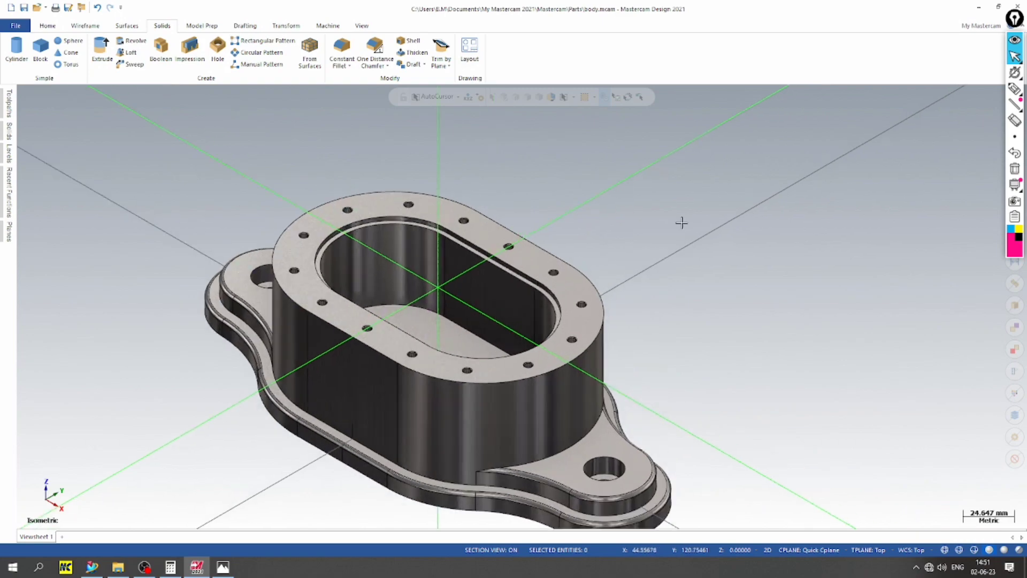
{"action": "middle_click_drag", "start_coordinate": [682, 223], "coordinate": [562, 295]}
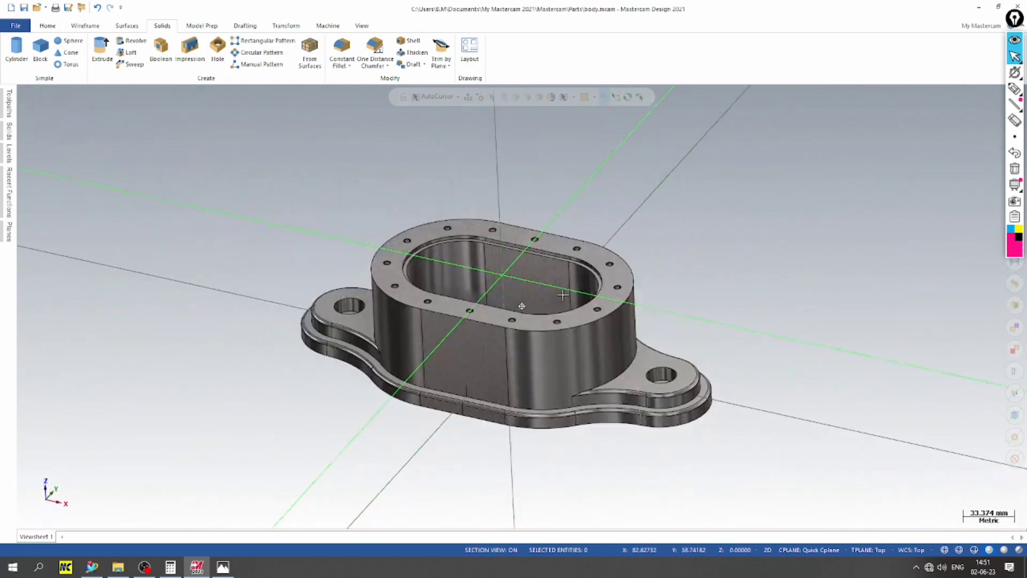
Inspect the body's ear and pocket up close and check the drawing for the holes in the pocket floor
{"action": "scroll", "coordinate": [360, 369], "scroll_direction": "up", "scroll_amount": 2}
{"action": "middle_click_drag", "start_coordinate": [343, 286], "coordinate": [294, 340]}
{"action": "scroll", "coordinate": [335, 230], "scroll_direction": "up", "scroll_amount": 3}
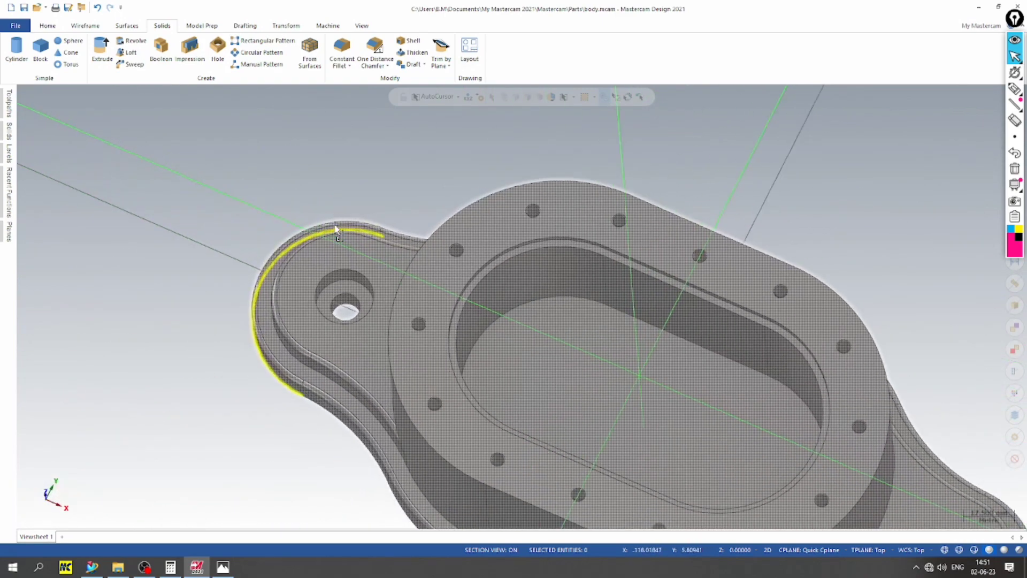
{"action": "scroll", "coordinate": [336, 230], "scroll_direction": "down", "scroll_amount": 5}
{"action": "left_click", "coordinate": [223, 567]}
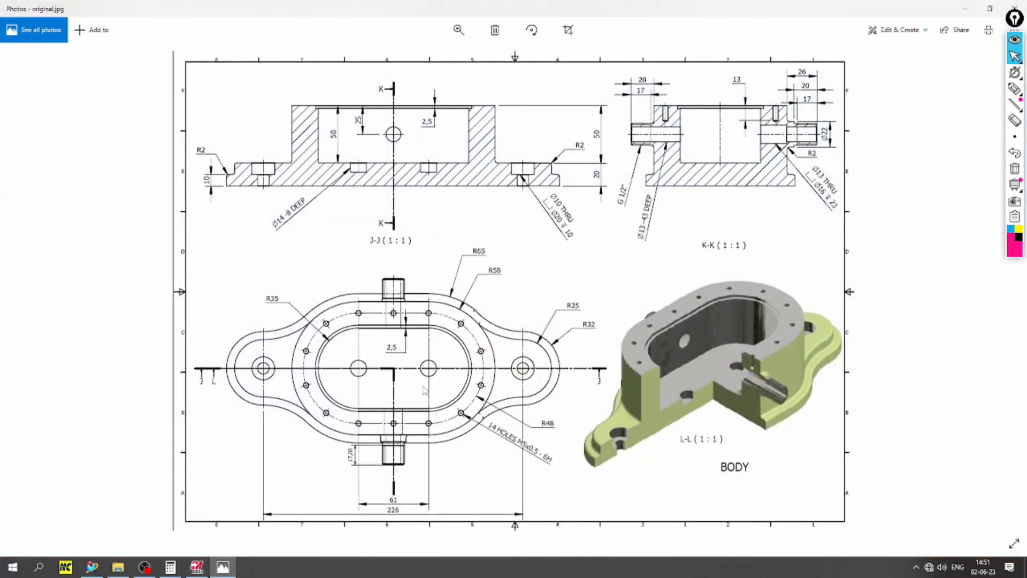
{"action": "left_click", "coordinate": [227, 565]}
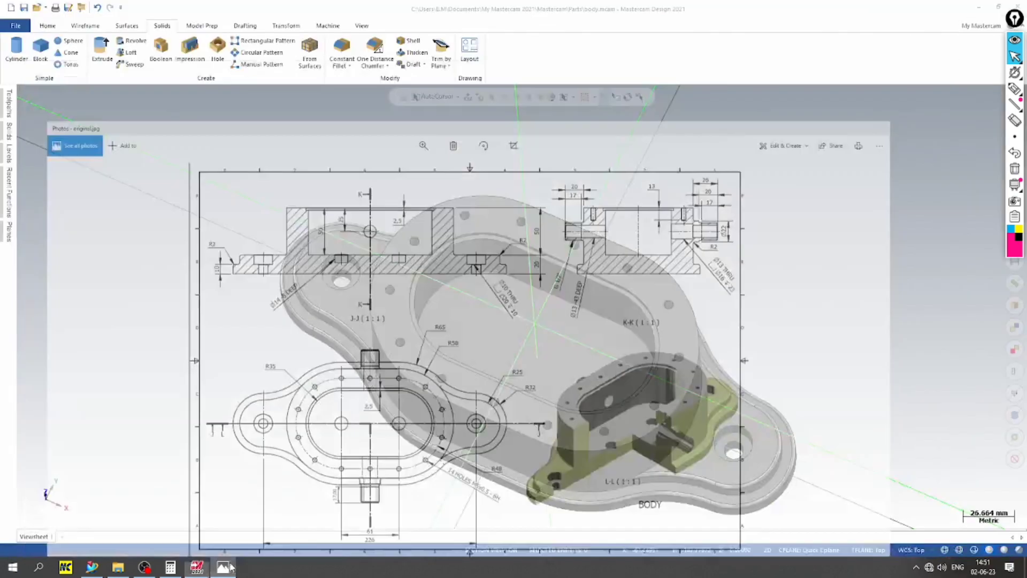
Find the level holding the pocket outlines, show level 4 alongside the body and make it the main level
{"action": "scroll", "coordinate": [280, 268], "scroll_direction": "up", "scroll_amount": 2}
{"action": "left_click", "coordinate": [9, 132]}
{"action": "left_click", "coordinate": [9, 154]}
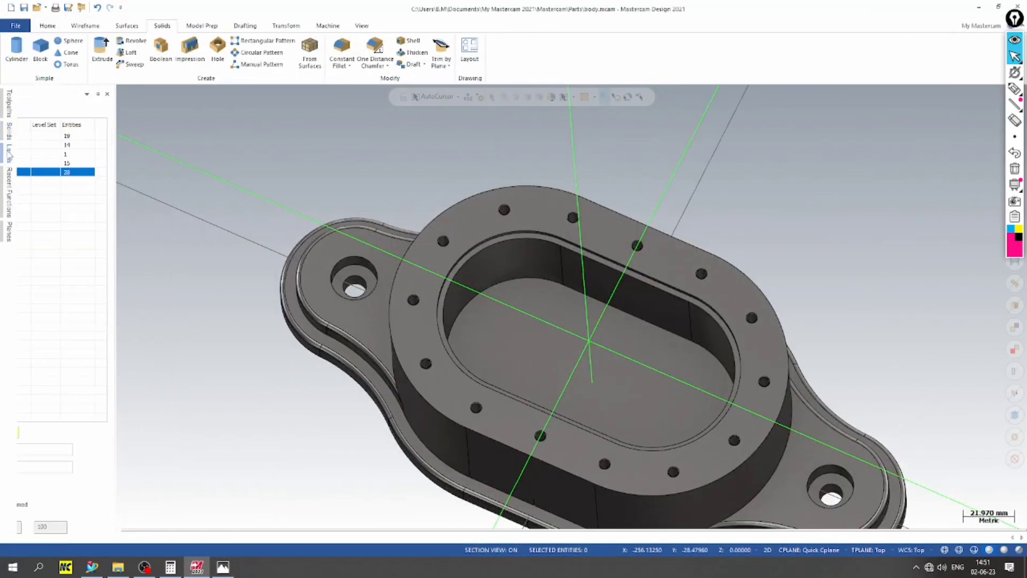
{"action": "left_click", "coordinate": [59, 137]}
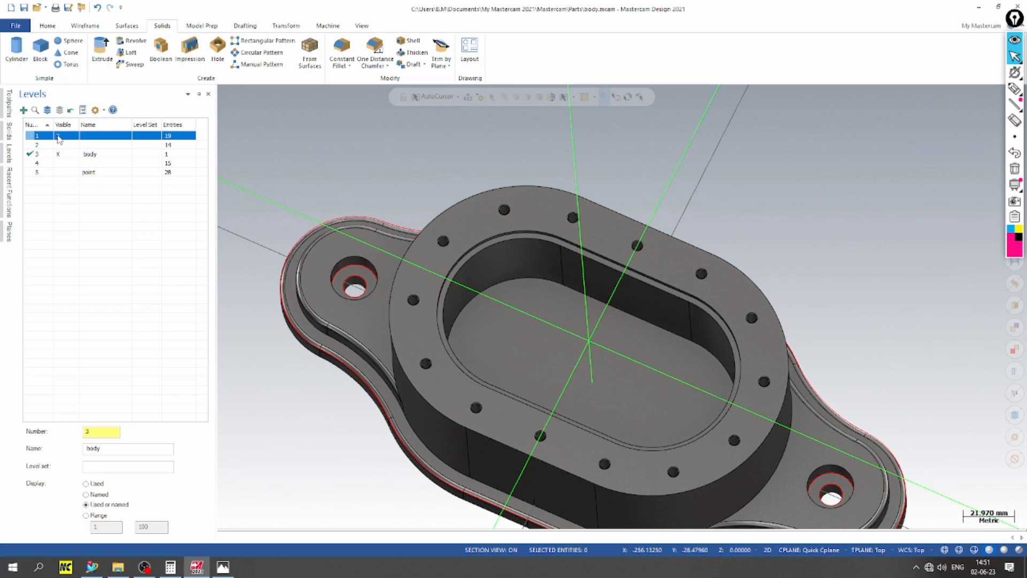
{"action": "left_click", "coordinate": [59, 145]}
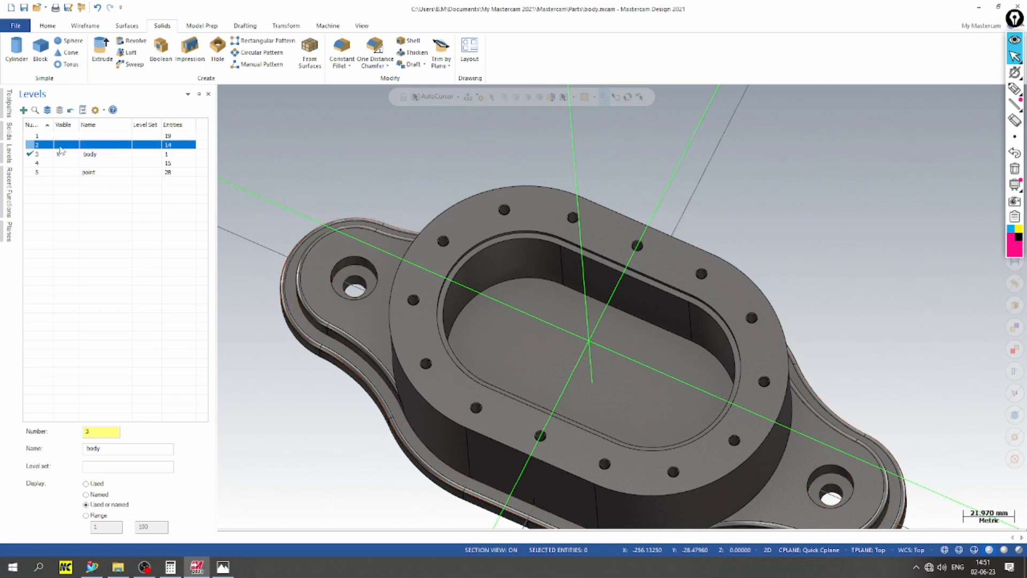
{"action": "left_click", "coordinate": [62, 163]}
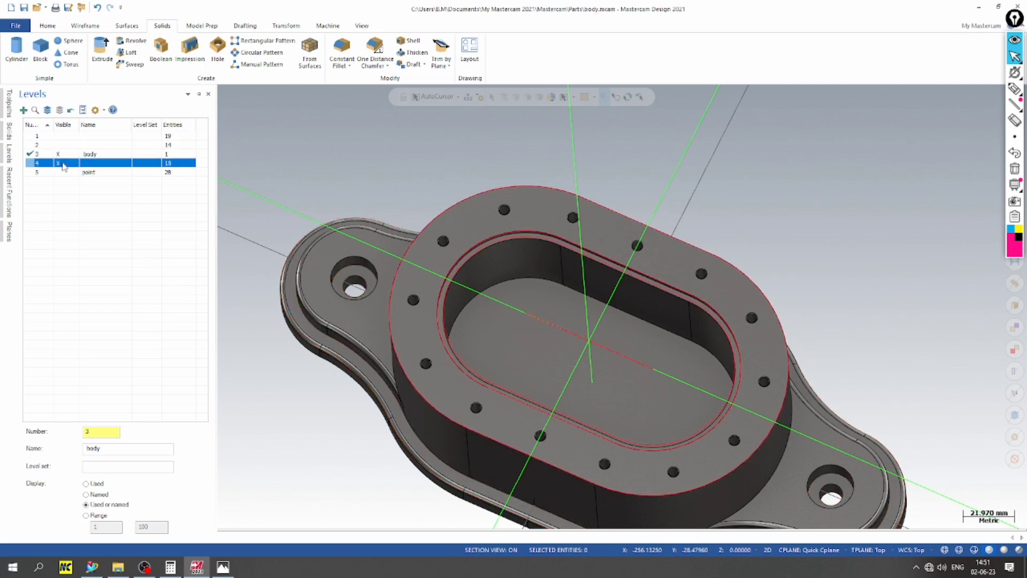
{"action": "left_click", "coordinate": [32, 164]}
In the top view, place a point at each end of the pocket's horizontal centre line
{"action": "right_click", "coordinate": [294, 158]}
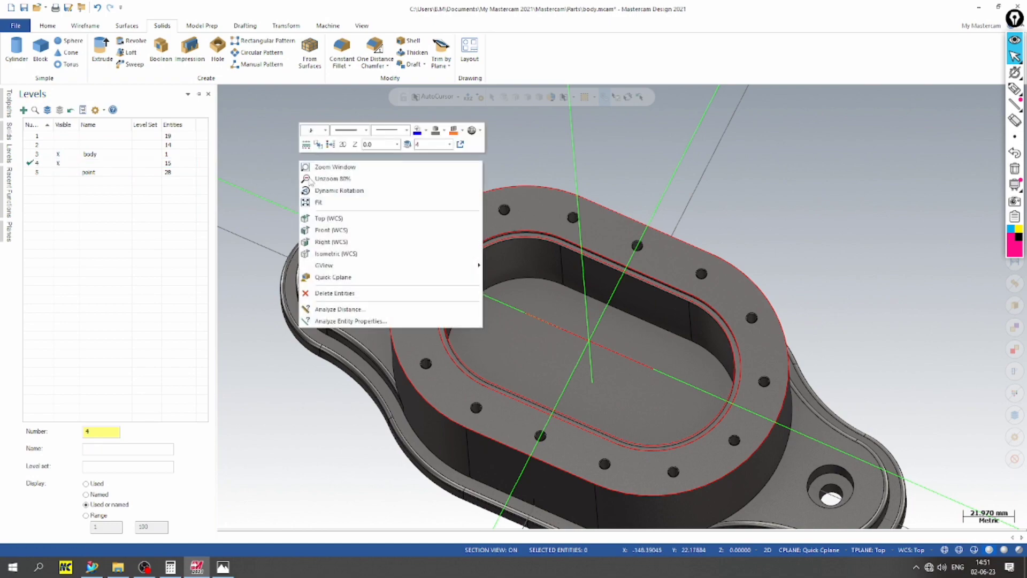
{"action": "left_click", "coordinate": [321, 221]}
{"action": "scroll", "coordinate": [754, 218], "scroll_direction": "down", "scroll_amount": 2}
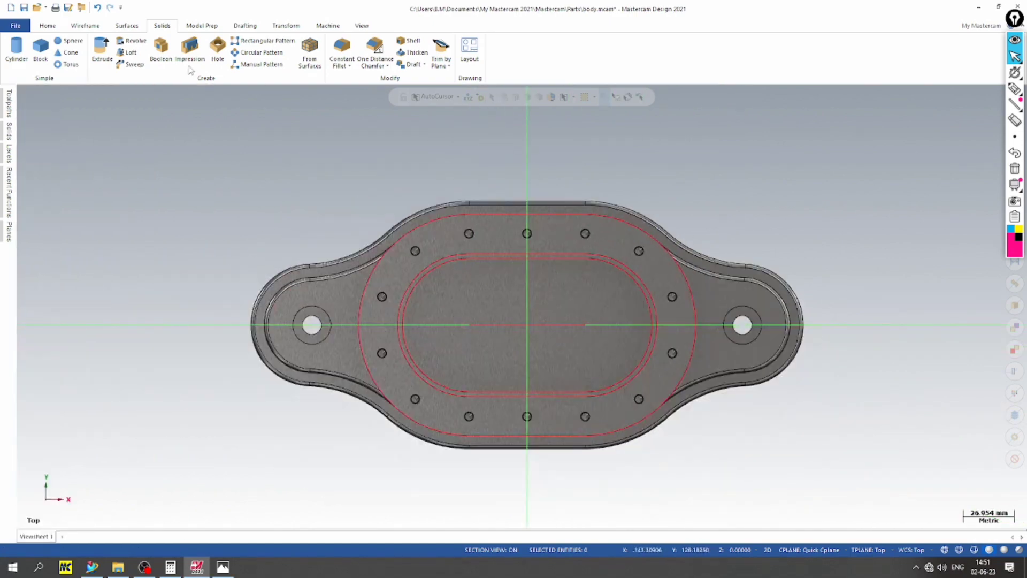
{"action": "left_click", "coordinate": [79, 25]}
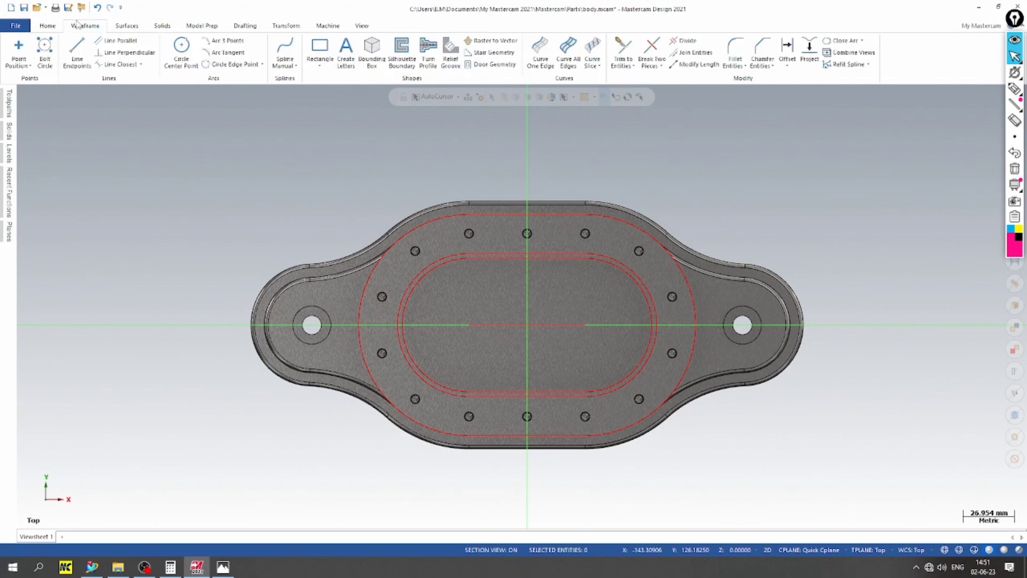
{"action": "left_click", "coordinate": [18, 49]}
{"action": "left_click", "coordinate": [570, 325]}
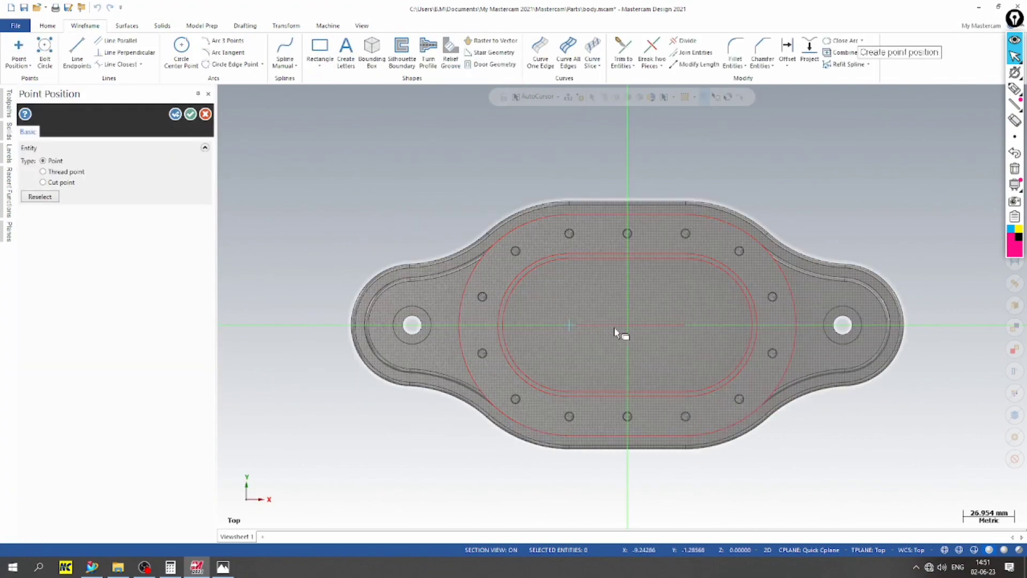
{"action": "left_click", "coordinate": [685, 324]}
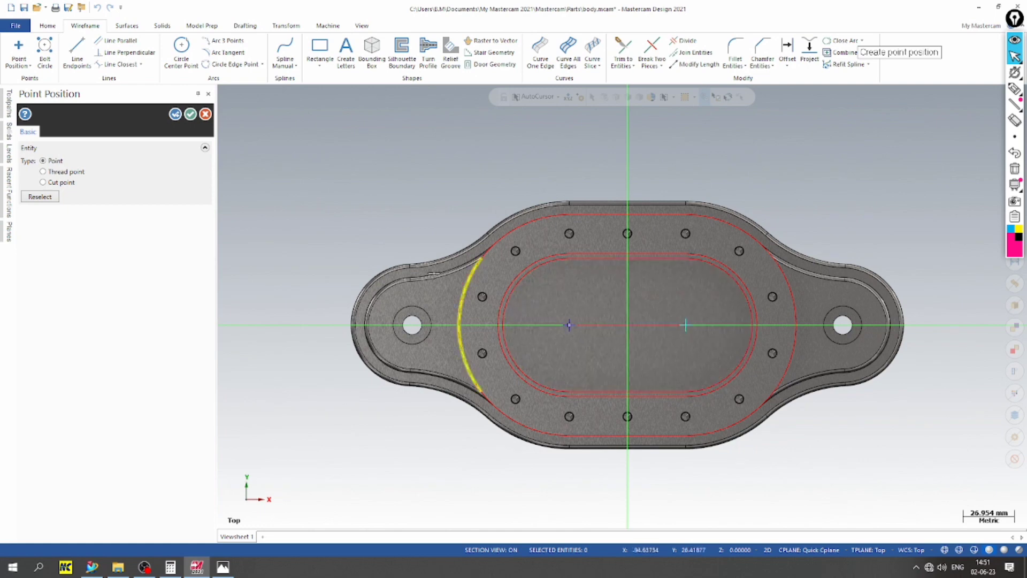
{"action": "left_click", "coordinate": [190, 115]}
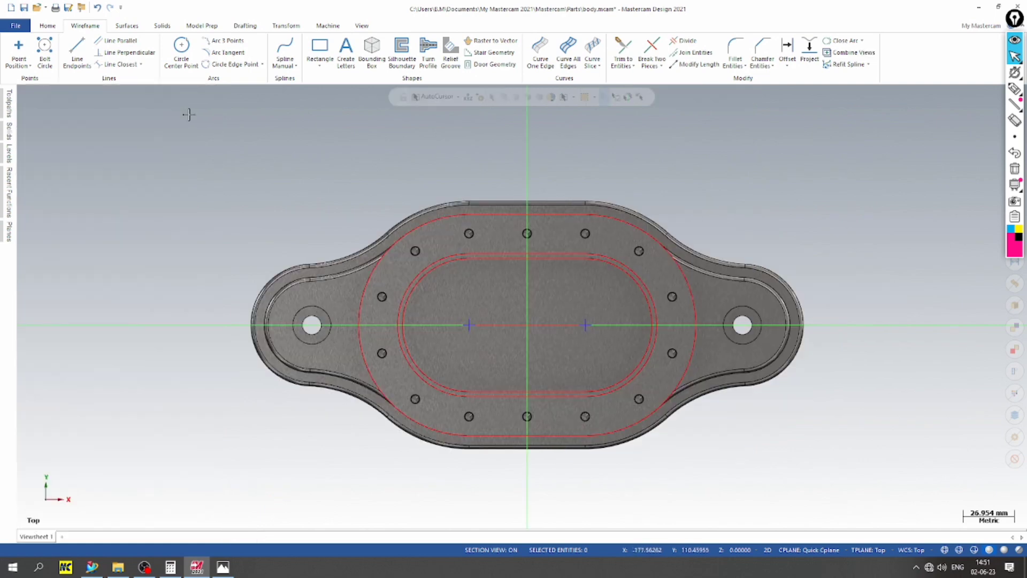
Start a simple hole on the body solid and pick the two centre-line points as its positions
{"action": "left_click", "coordinate": [162, 25]}
{"action": "left_click", "coordinate": [218, 47]}
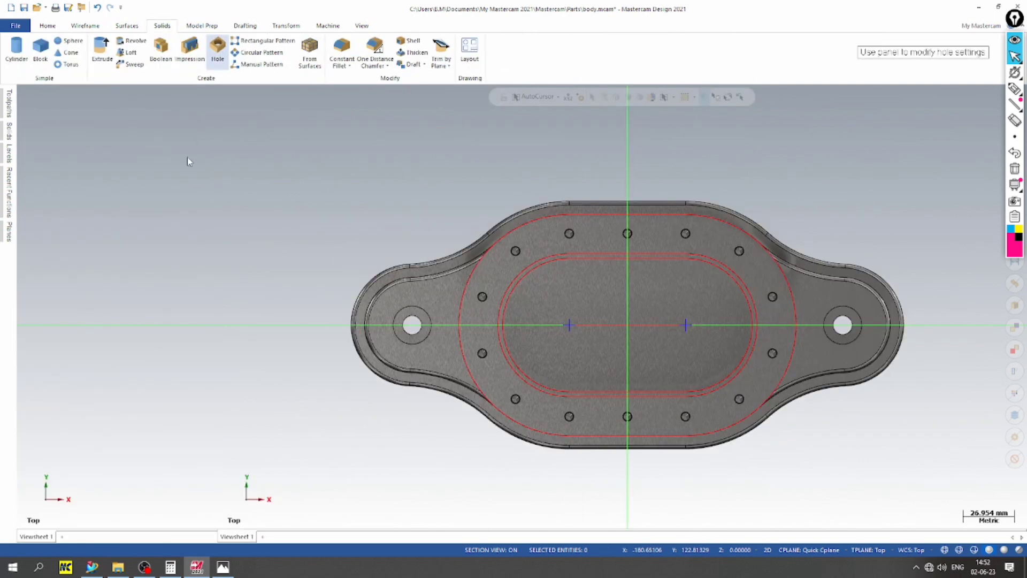
{"action": "left_click", "coordinate": [586, 321]}
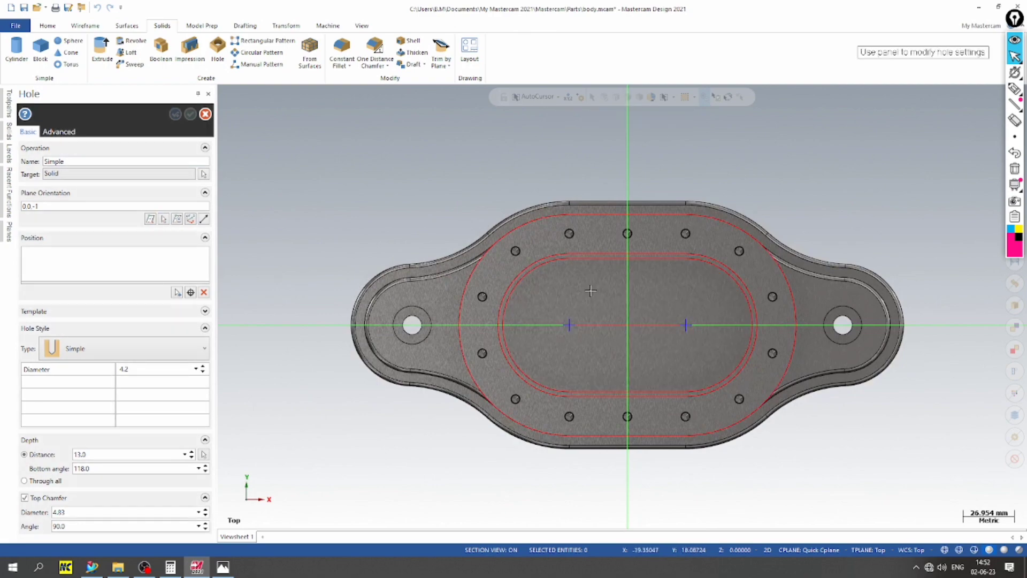
{"action": "left_click", "coordinate": [178, 292]}
{"action": "scroll", "coordinate": [704, 293], "scroll_direction": "up", "scroll_amount": 5}
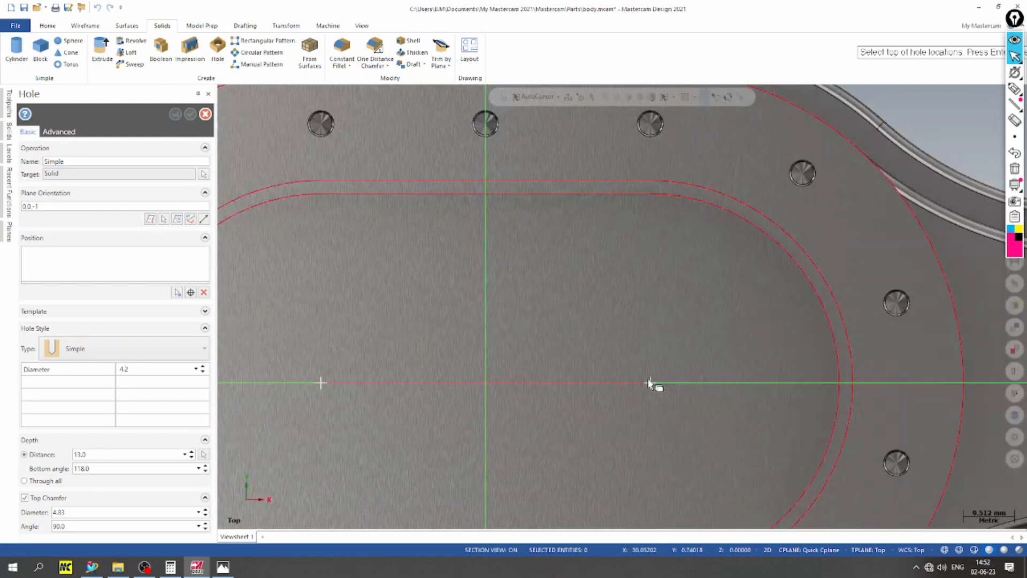
{"action": "left_click", "coordinate": [648, 381]}
{"action": "scroll", "coordinate": [653, 342], "scroll_direction": "down", "scroll_amount": 5}
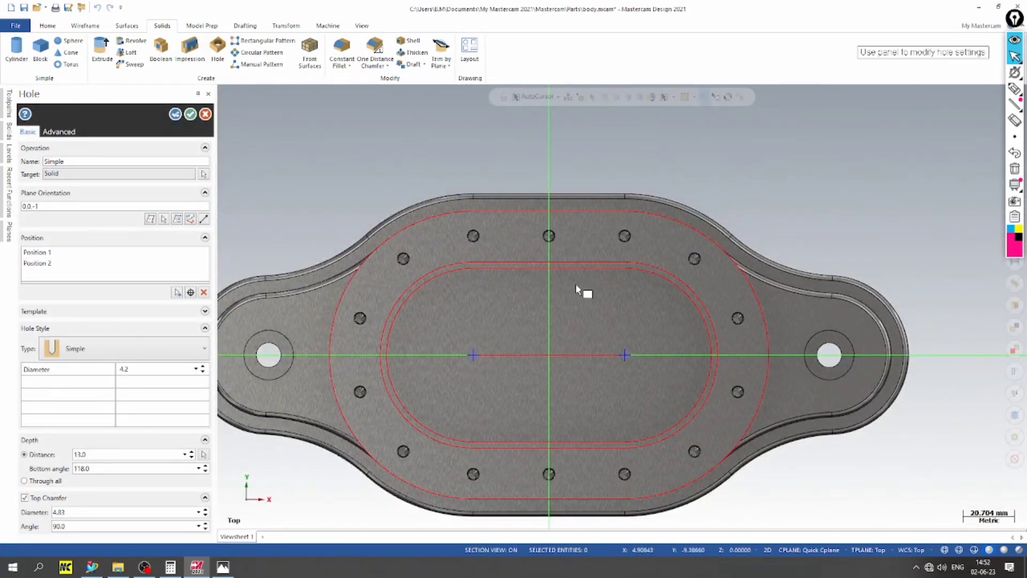
{"action": "scroll", "coordinate": [590, 300], "scroll_direction": "down", "scroll_amount": 4}
Set the hole diameter to 14 mm and the depth distance to 50+8 mm
{"action": "middle_click_drag", "start_coordinate": [623, 306], "coordinate": [645, 436]}
{"action": "scroll", "coordinate": [645, 439], "scroll_direction": "up", "scroll_amount": 2}
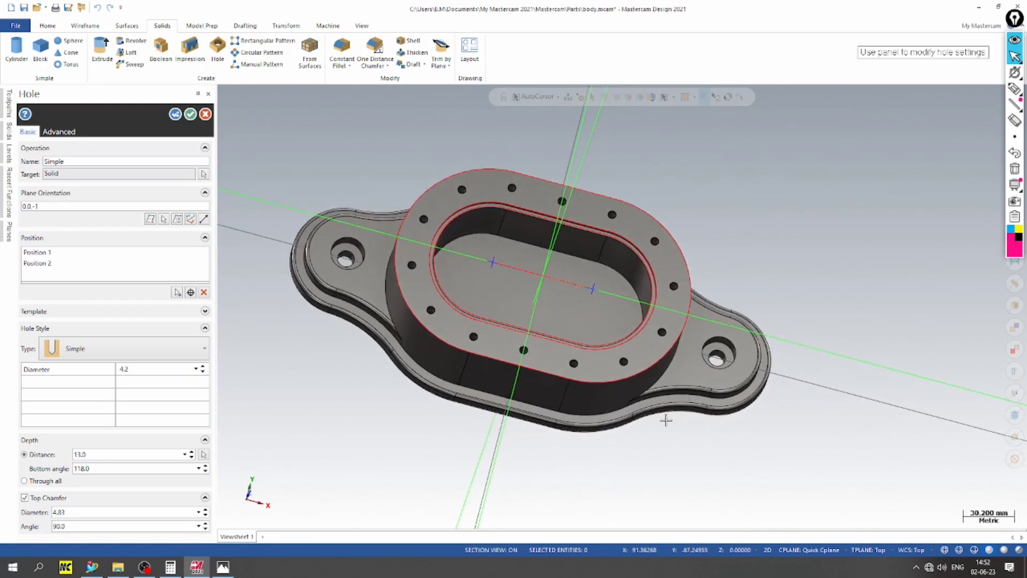
{"action": "left_click", "coordinate": [149, 370]}
{"action": "left_click", "coordinate": [121, 456]}
{"action": "type", "text": "50+8"}
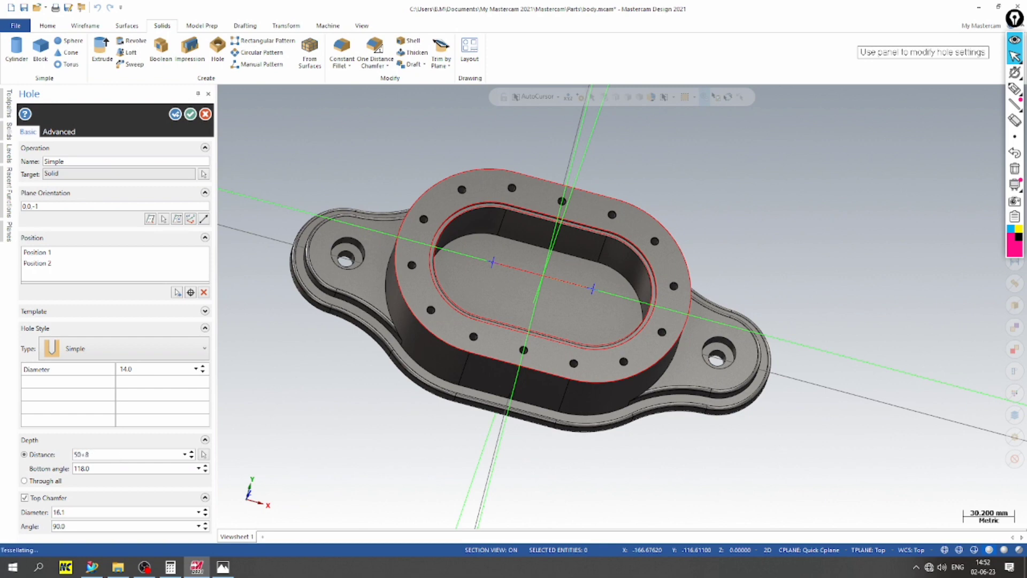
{"action": "key", "text": "Return"}
Check the pocket floor holes against the drawing's Ø14 -8 deep callout and create both holes
{"action": "scroll", "coordinate": [644, 278], "scroll_direction": "up", "scroll_amount": 5}
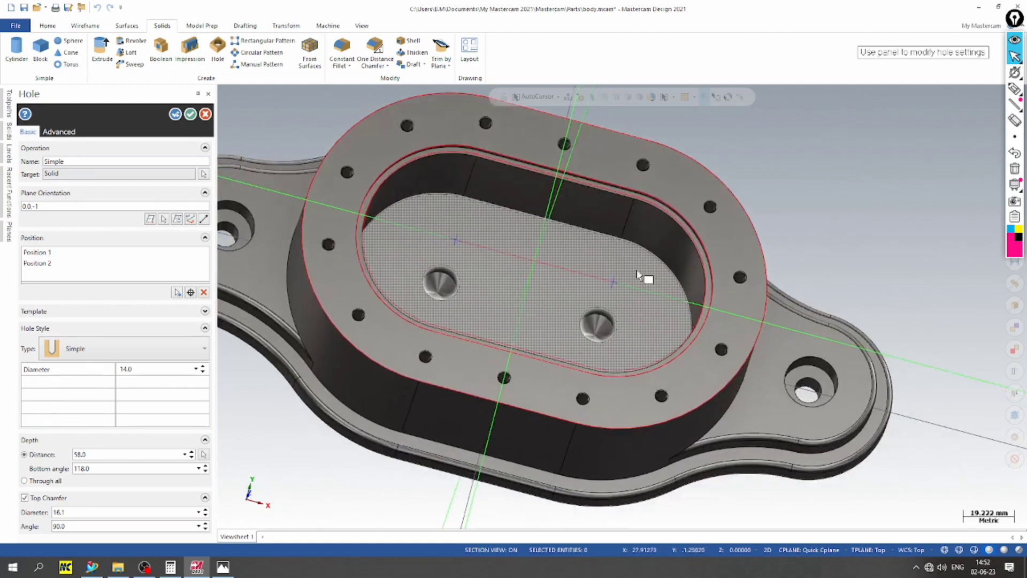
{"action": "scroll", "coordinate": [591, 249], "scroll_direction": "down", "scroll_amount": 5}
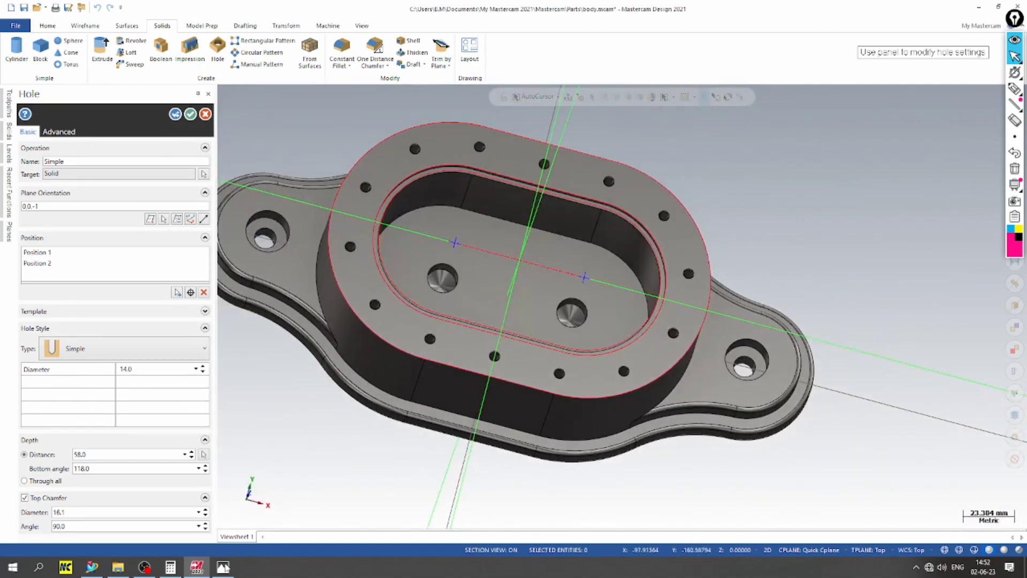
{"action": "left_click", "coordinate": [223, 567]}
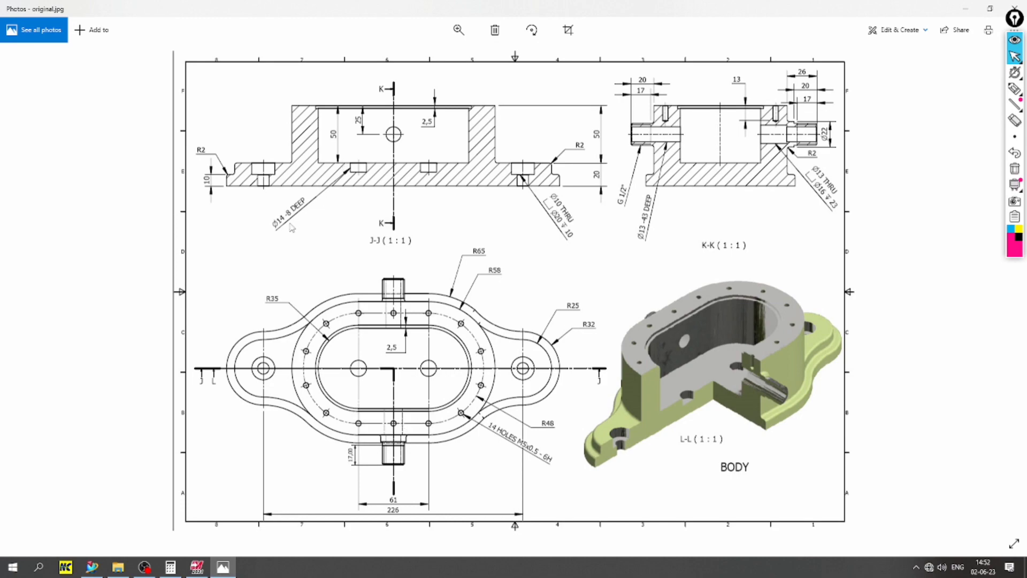
{"action": "left_click", "coordinate": [223, 566]}
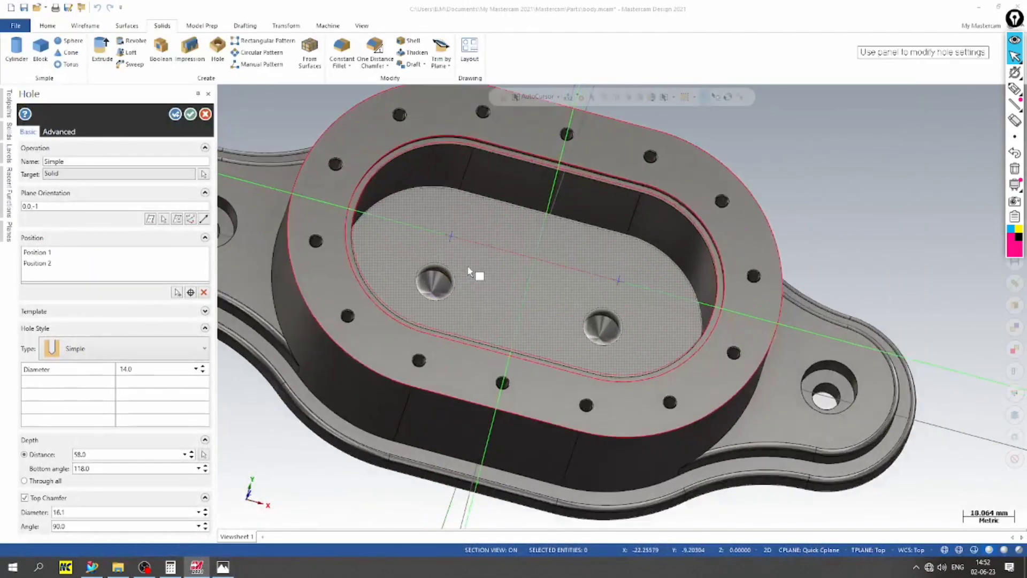
{"action": "scroll", "coordinate": [467, 265], "scroll_direction": "down", "scroll_amount": 3}
{"action": "scroll", "coordinate": [523, 266], "scroll_direction": "up", "scroll_amount": 2}
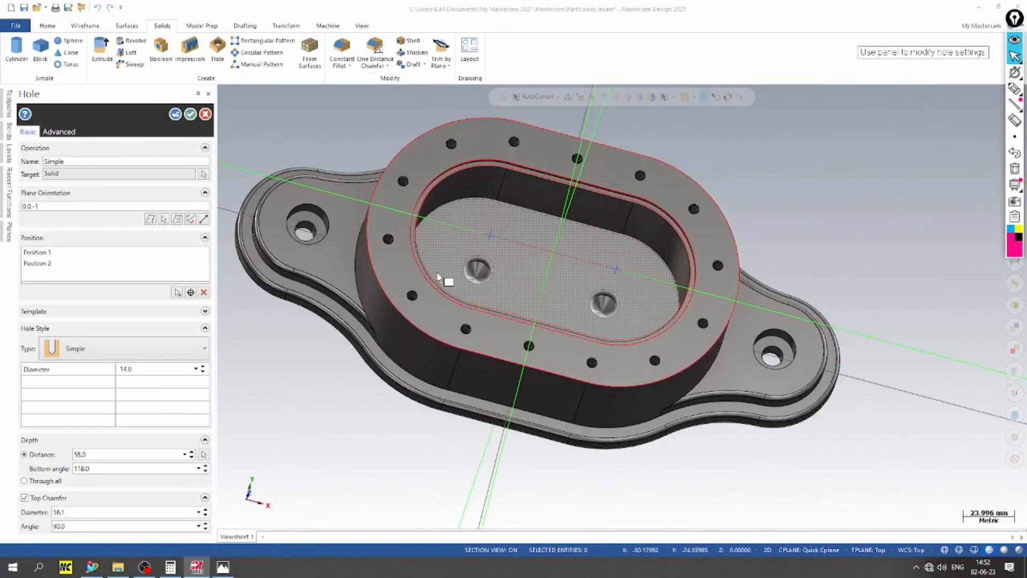
{"action": "left_click", "coordinate": [190, 114]}
Make the body level 3 the main level, hide level 4 and save the part file
{"action": "left_click", "coordinate": [9, 153]}
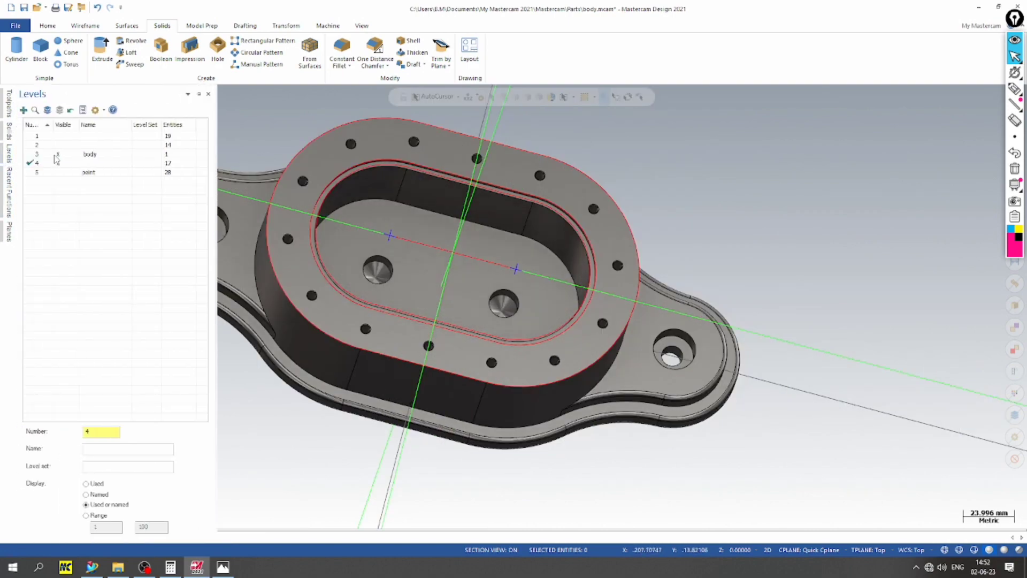
{"action": "left_click", "coordinate": [57, 155]}
{"action": "left_click", "coordinate": [29, 154]}
{"action": "left_click", "coordinate": [59, 163]}
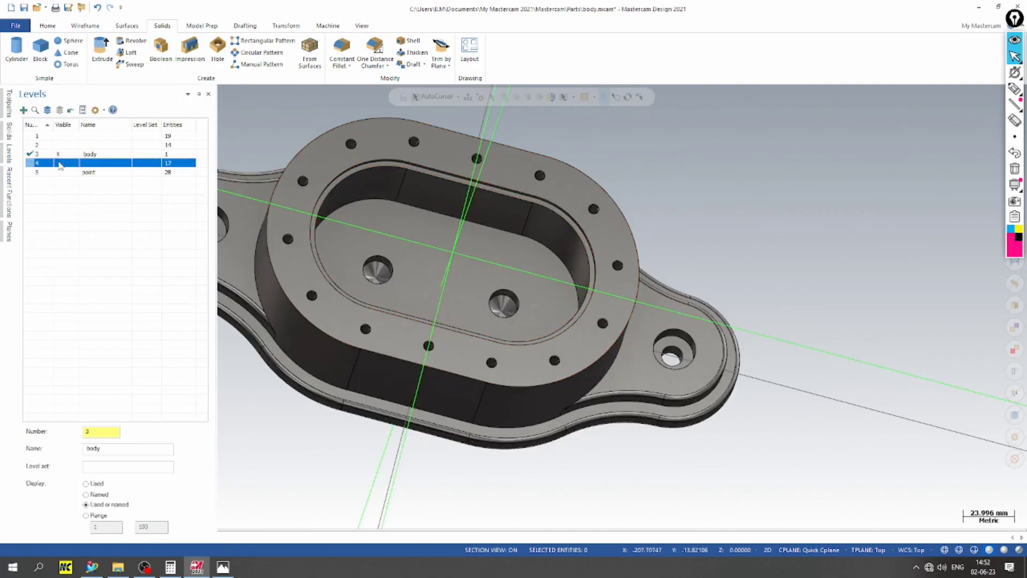
{"action": "scroll", "coordinate": [599, 248], "scroll_direction": "up", "scroll_amount": 2}
{"action": "scroll", "coordinate": [785, 345], "scroll_direction": "down", "scroll_amount": 3}
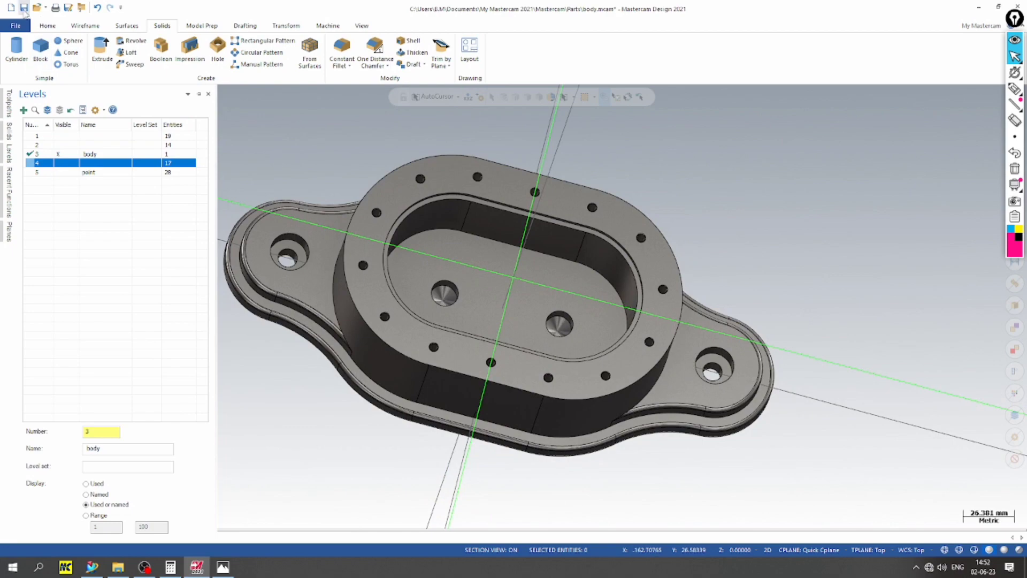
{"action": "left_click", "coordinate": [24, 8]}
Set the construction plane to Top, inspect the body and save the part file again
{"action": "left_click", "coordinate": [826, 546]}
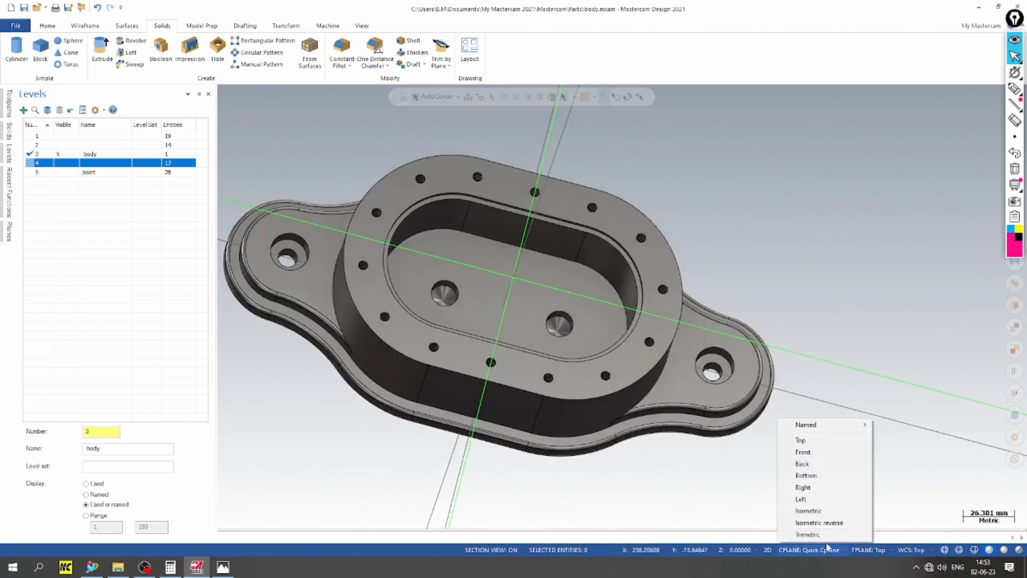
{"action": "left_click", "coordinate": [841, 440]}
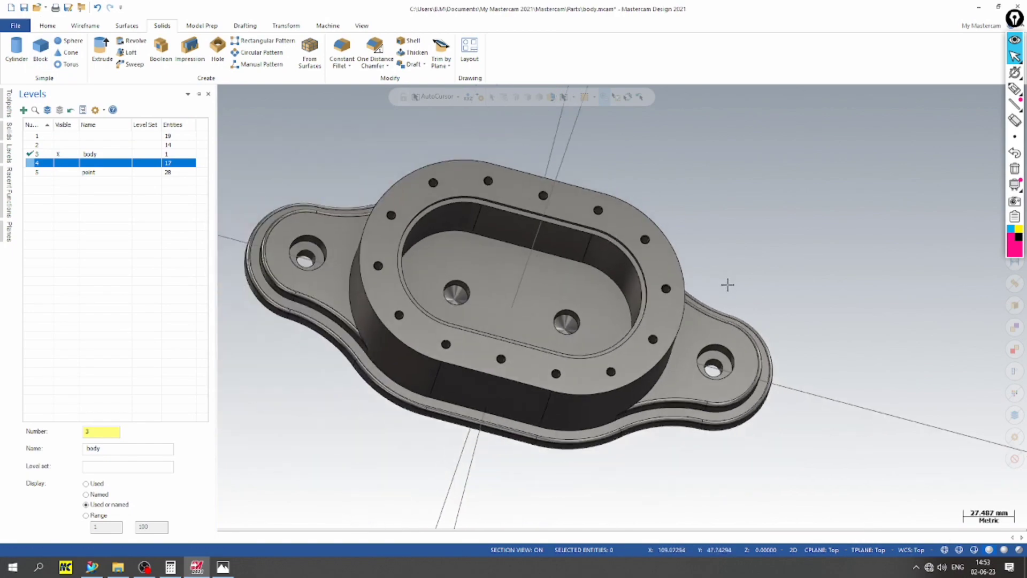
{"action": "middle_click_drag", "start_coordinate": [727, 284], "coordinate": [677, 258]}
{"action": "middle_click_drag", "start_coordinate": [635, 201], "coordinate": [760, 268]}
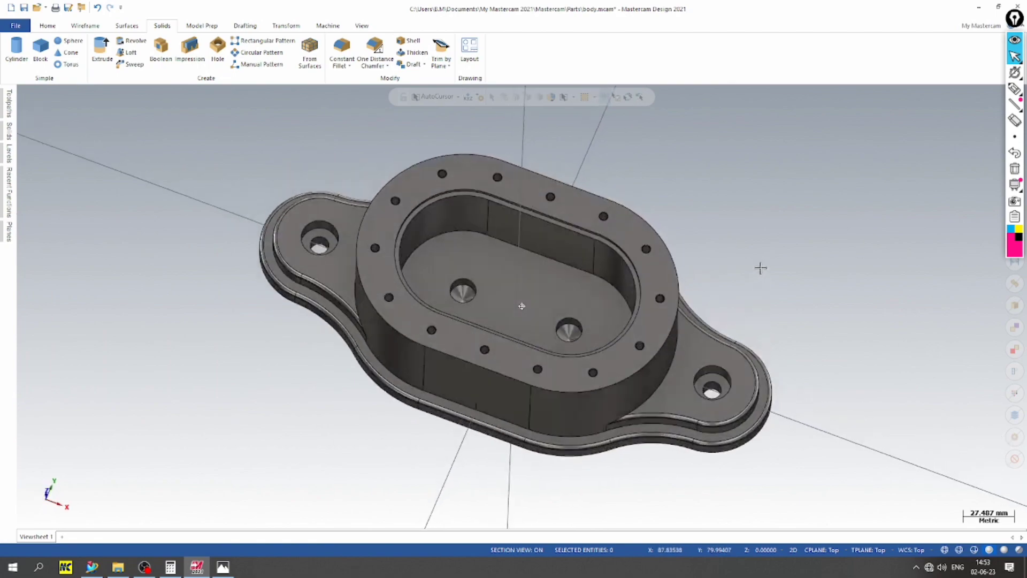
{"action": "scroll", "coordinate": [321, 192], "scroll_direction": "up", "scroll_amount": 4}
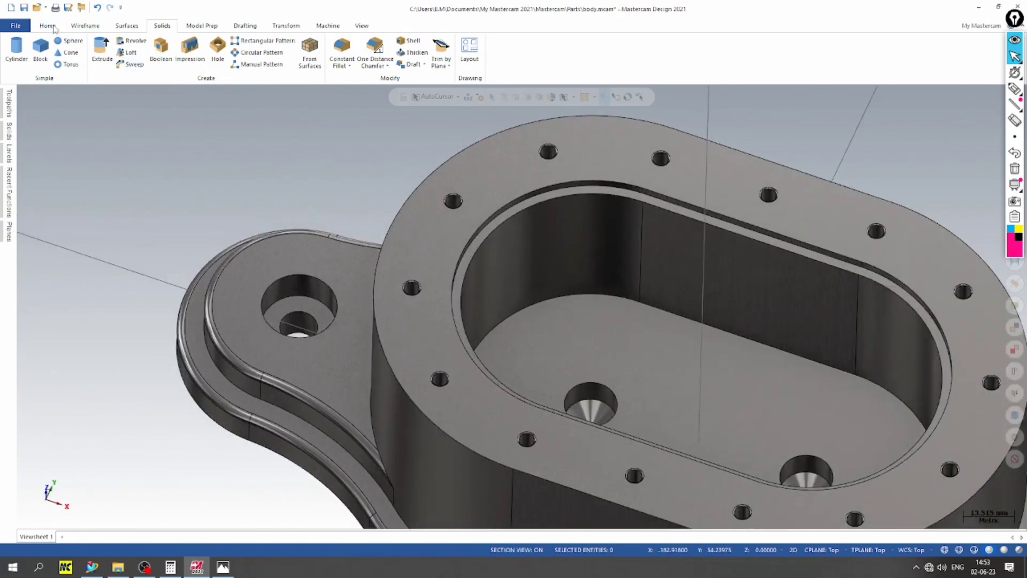
{"action": "left_click", "coordinate": [24, 7]}
{"action": "scroll", "coordinate": [239, 193], "scroll_direction": "down", "scroll_amount": 4}
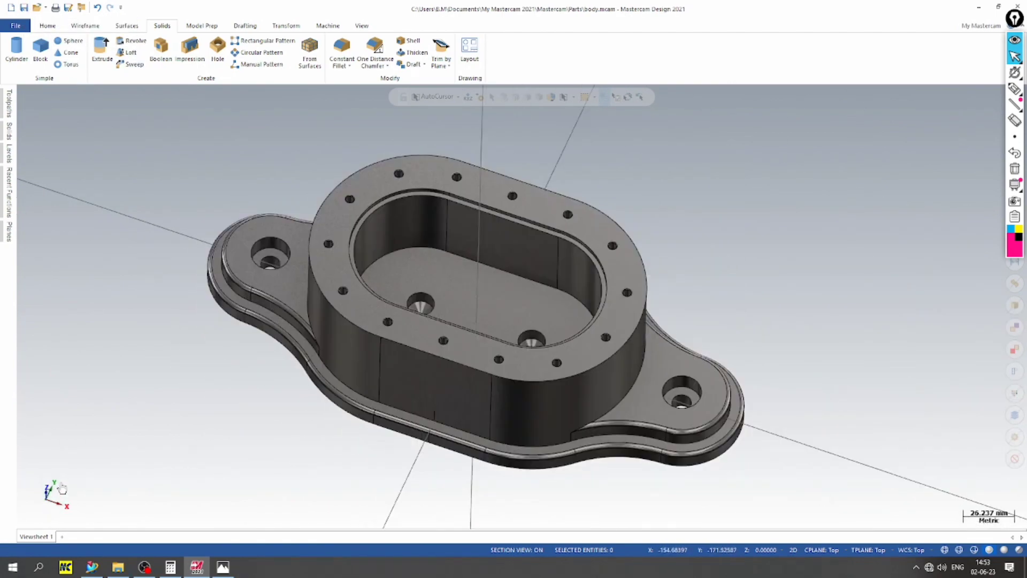
Examine the side port dimensions in section K-K of the body drawing
{"action": "left_click", "coordinate": [223, 574]}
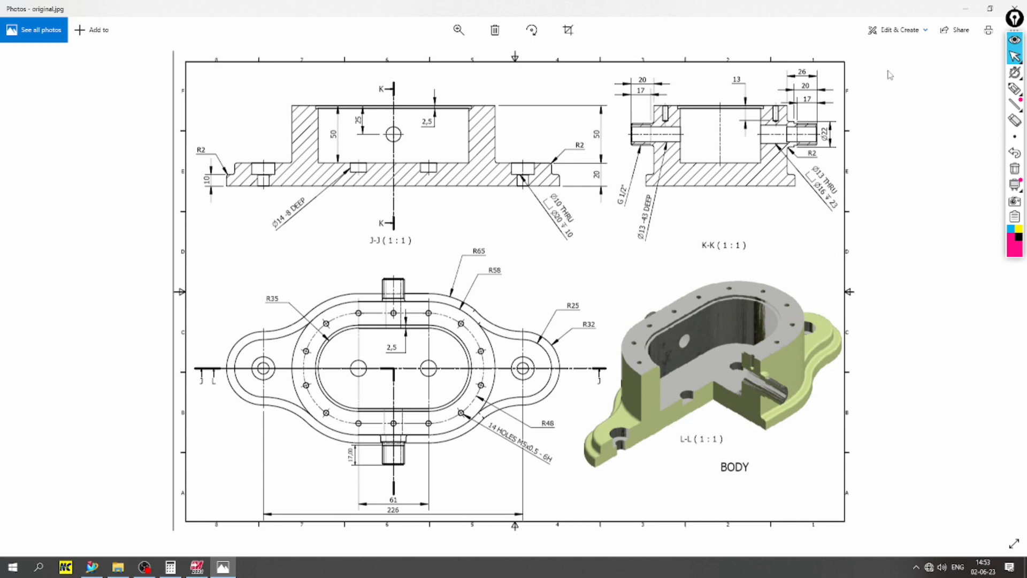
{"action": "scroll", "coordinate": [787, 75], "scroll_direction": "up", "scroll_amount": 5}
{"action": "left_click_drag", "start_coordinate": [723, 174], "coordinate": [593, 284]}
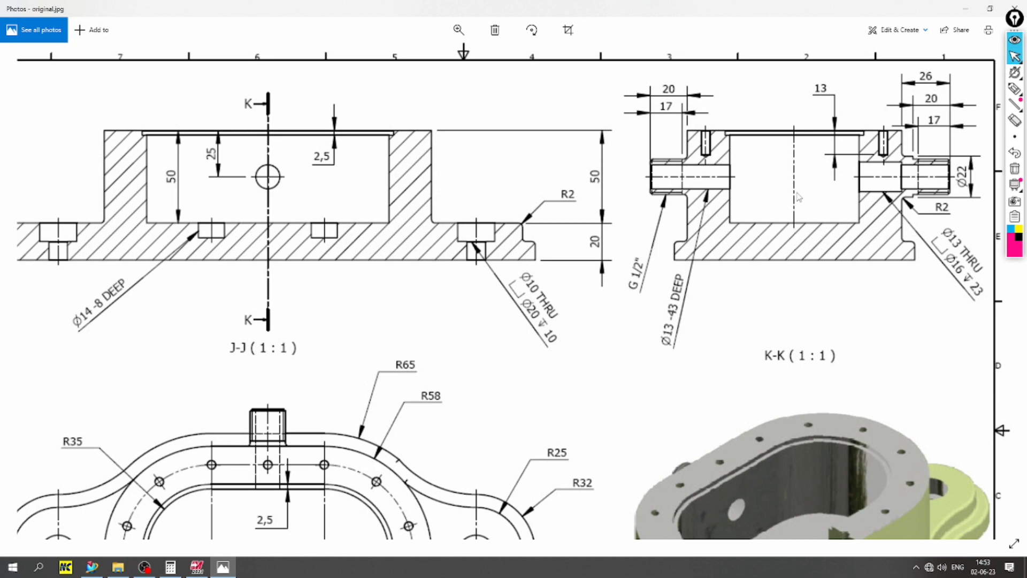
{"action": "scroll", "coordinate": [795, 201], "scroll_direction": "down", "scroll_amount": 5}
{"action": "scroll", "coordinate": [799, 197], "scroll_direction": "up", "scroll_amount": 1}
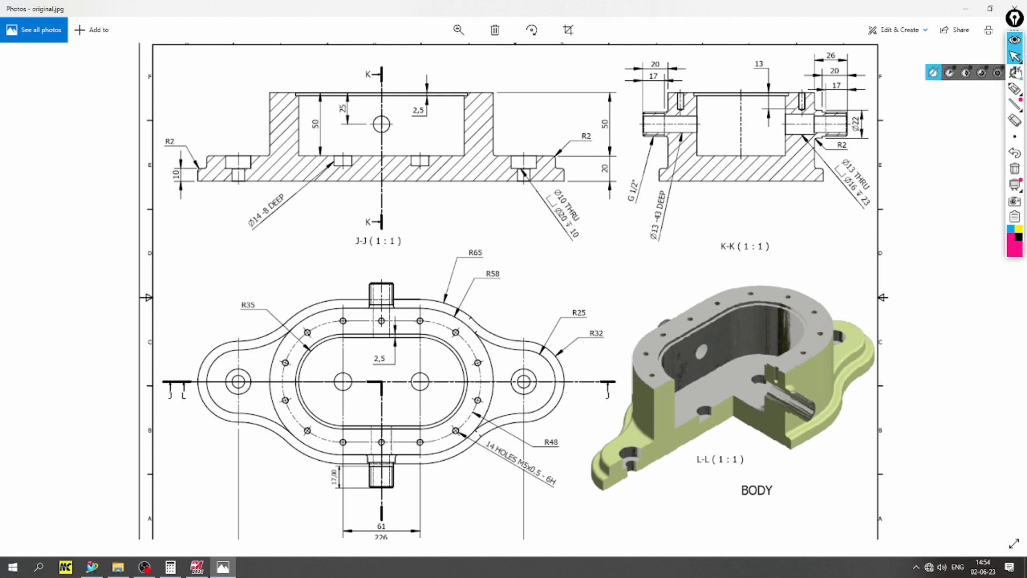
Circle the port with the Ø22 and Ø13 THRU dimensions in section K-K with the pen, and clear the markup
{"action": "left_click", "coordinate": [1015, 88]}
{"action": "mouse_move", "coordinate": [849, 37]}
{"action": "left_mouse_down"}
{"action": "mouse_move", "coordinate": [788, 76]}
{"action": "mouse_move", "coordinate": [805, 154]}
{"action": "mouse_move", "coordinate": [878, 213]}
{"action": "mouse_move", "coordinate": [878, 65]}
{"action": "mouse_move", "coordinate": [846, 39]}
{"action": "left_mouse_up"}
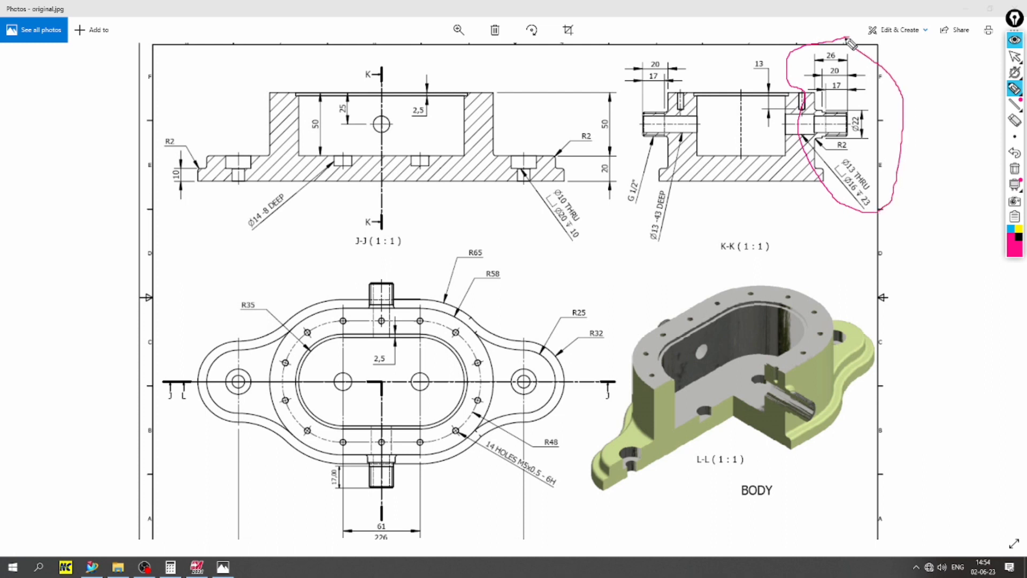
{"action": "left_click", "coordinate": [1016, 168]}
{"action": "mouse_move", "coordinate": [1021, 57]}
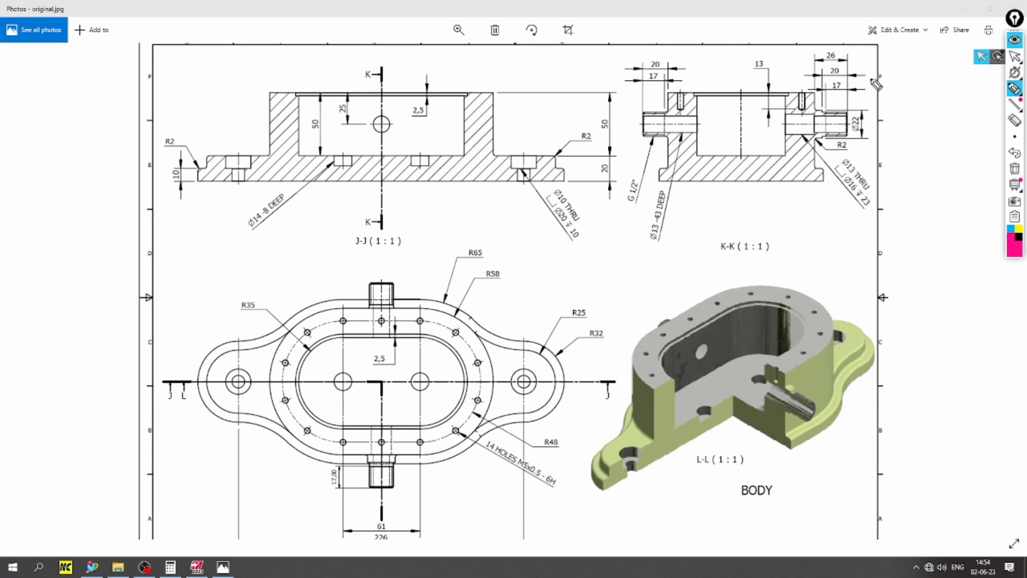
{"action": "left_click", "coordinate": [1015, 56]}
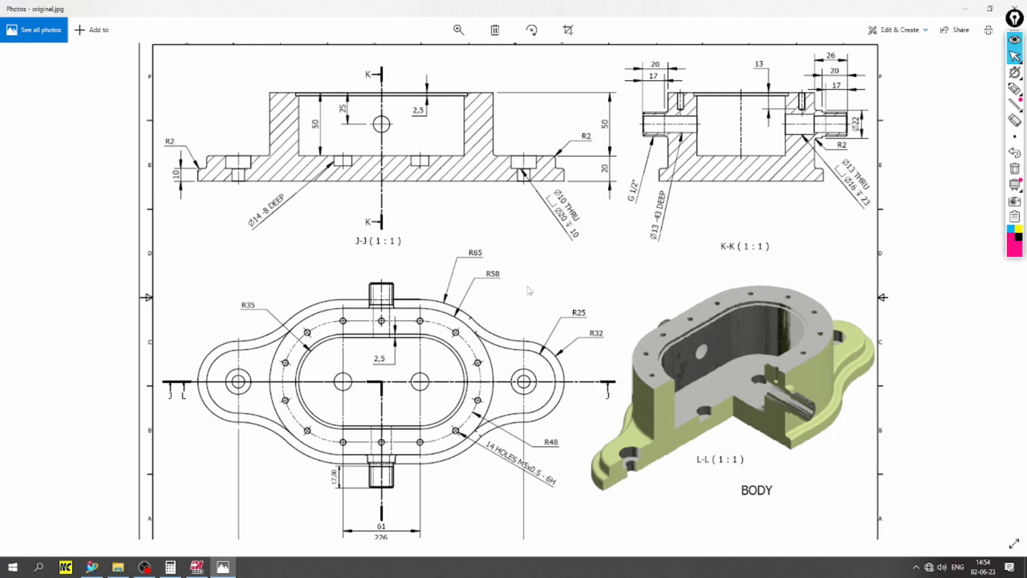
Switch to Mastercam, set the construction plane to the body's flat front wall with Quick Cplane and show the front view
{"action": "left_click", "coordinate": [198, 565]}
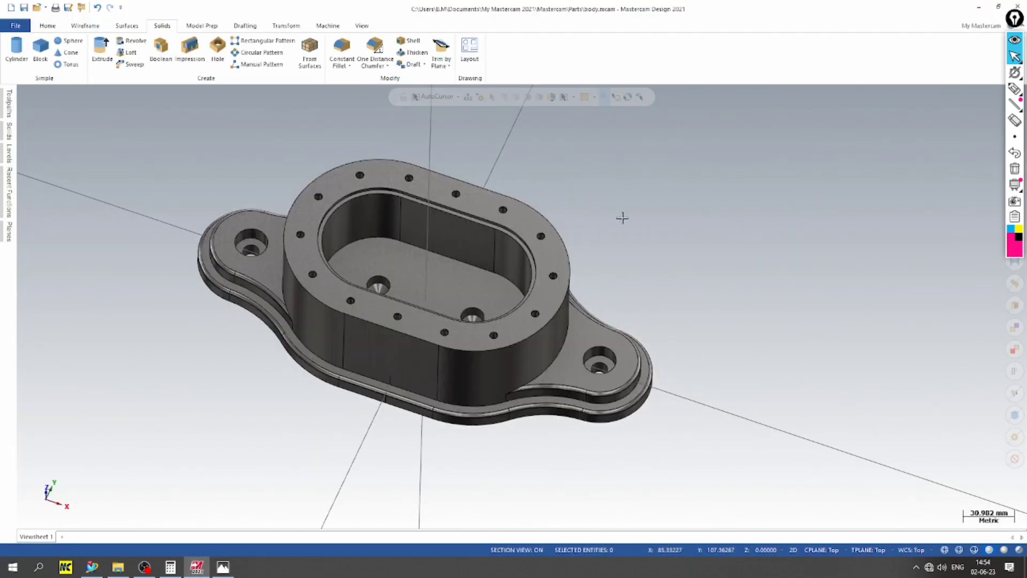
{"action": "right_click", "coordinate": [622, 217]}
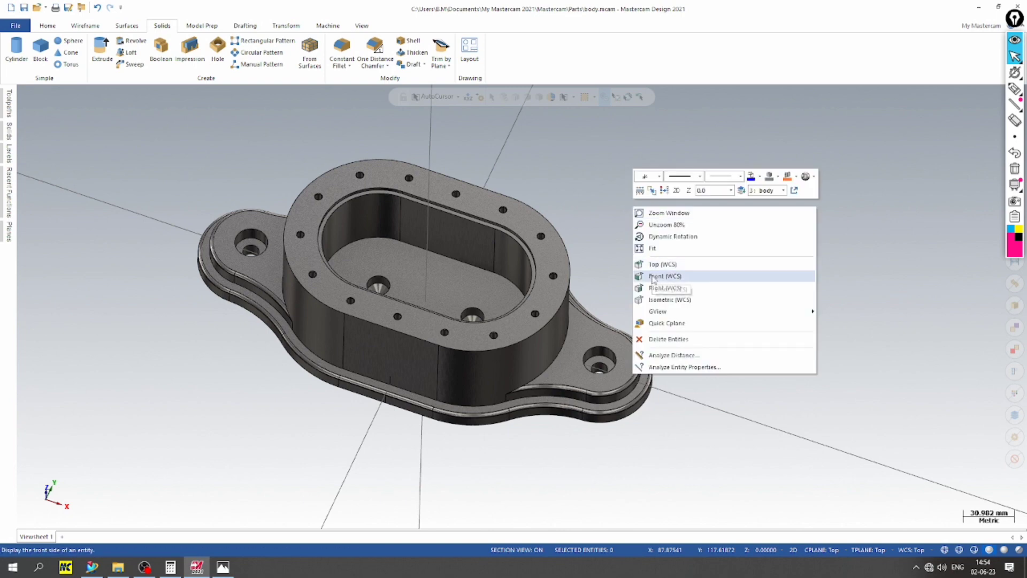
{"action": "left_click", "coordinate": [668, 323]}
{"action": "left_click", "coordinate": [373, 363]}
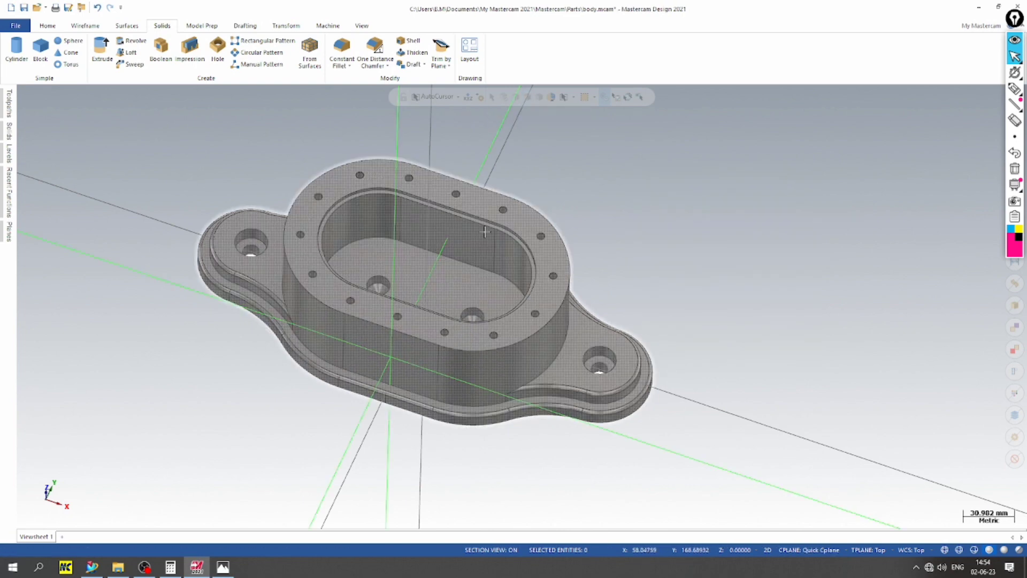
{"action": "right_click", "coordinate": [649, 209]}
{"action": "left_click", "coordinate": [680, 280]}
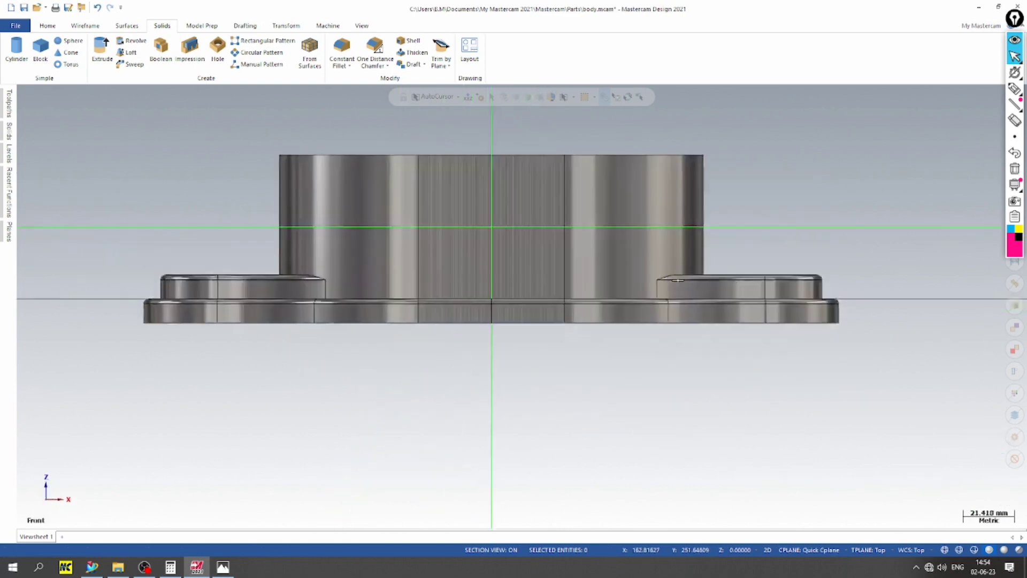
{"action": "scroll", "coordinate": [457, 387], "scroll_direction": "down", "scroll_amount": 2}
Check the port height in section J-J and draw a 25 mm line straight down from the midpoint of the front wall's upper edge
{"action": "left_click", "coordinate": [223, 567]}
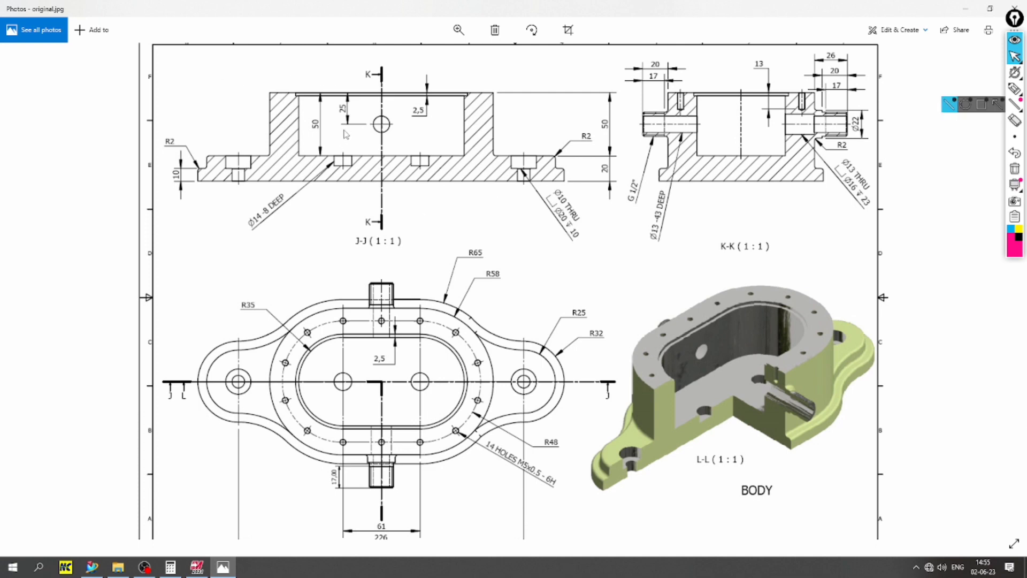
{"action": "left_click", "coordinate": [223, 567]}
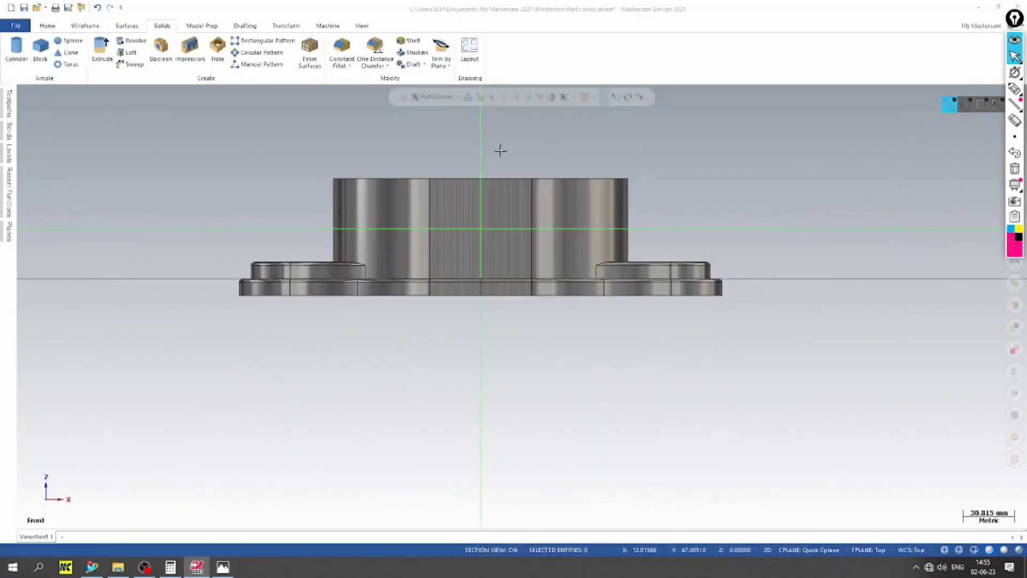
{"action": "left_click", "coordinate": [85, 25]}
{"action": "left_click", "coordinate": [77, 53]}
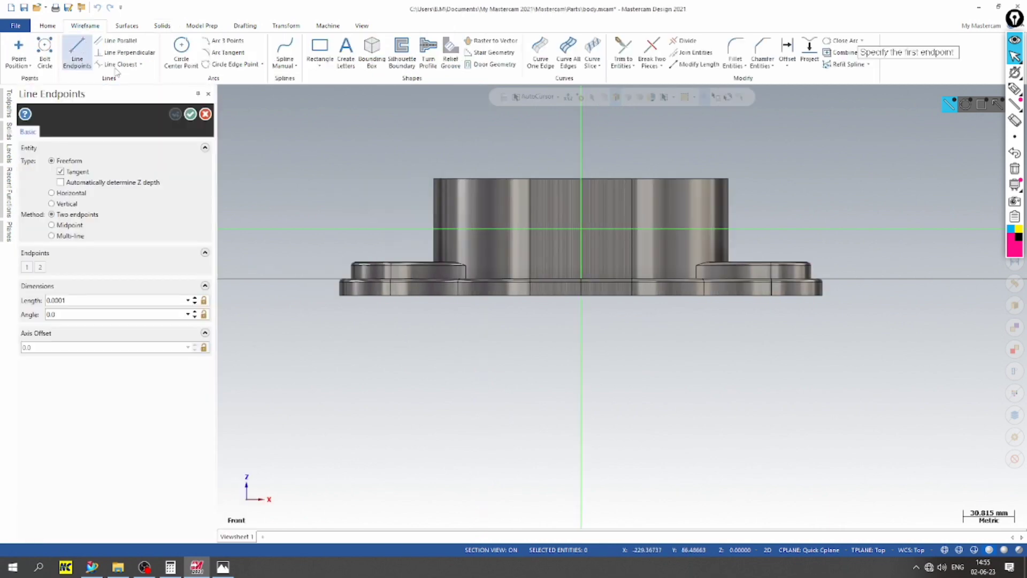
{"action": "left_click", "coordinate": [582, 178]}
{"action": "left_click", "coordinate": [581, 278]}
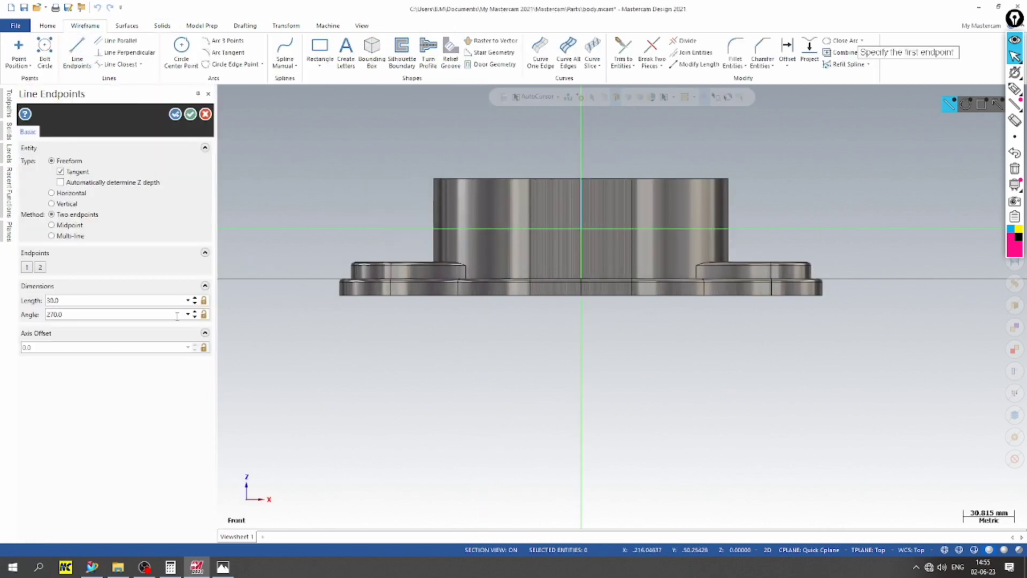
{"action": "left_click", "coordinate": [121, 300]}
{"action": "type", "text": "25"}
{"action": "key", "text": "Return"}
{"action": "scroll", "coordinate": [608, 172], "scroll_direction": "up", "scroll_amount": 4}
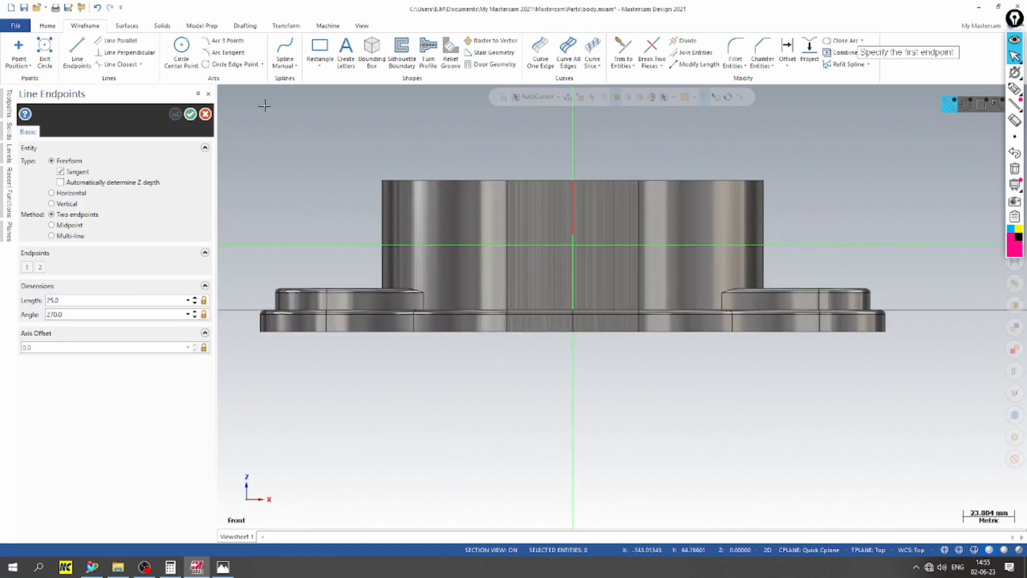
{"action": "left_click", "coordinate": [190, 116]}
{"action": "scroll", "coordinate": [573, 171], "scroll_direction": "up", "scroll_amount": 3}
{"action": "scroll", "coordinate": [573, 172], "scroll_direction": "down", "scroll_amount": 1}
{"action": "scroll", "coordinate": [517, 185], "scroll_direction": "up", "scroll_amount": 3}
{"action": "scroll", "coordinate": [533, 162], "scroll_direction": "down", "scroll_amount": 2}
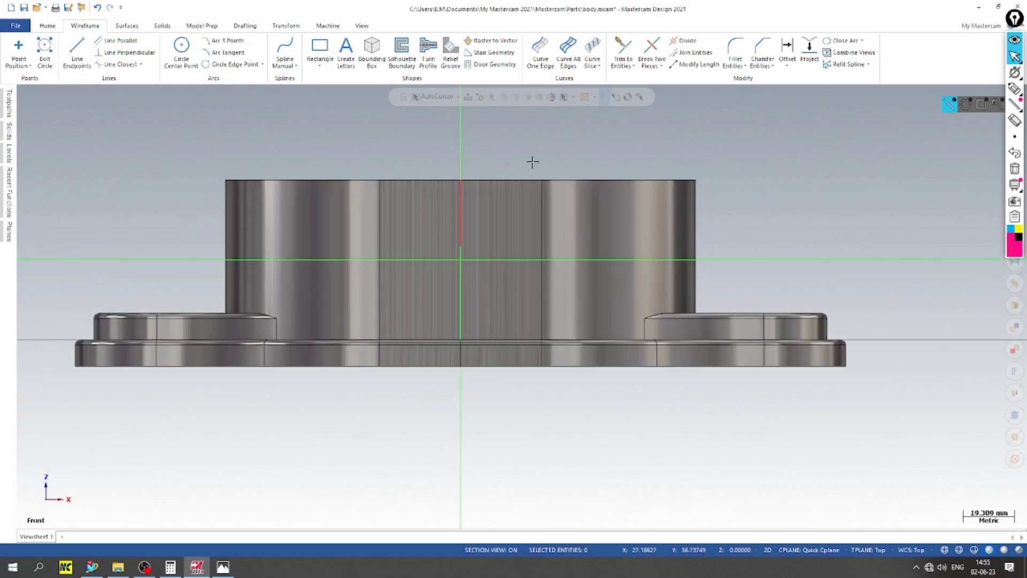
Draw a circle of radius 13 mm centred on the lower end of the vertical line, checking it against the drawing
{"action": "scroll", "coordinate": [533, 162], "scroll_direction": "up", "scroll_amount": 1}
{"action": "left_click", "coordinate": [181, 51]}
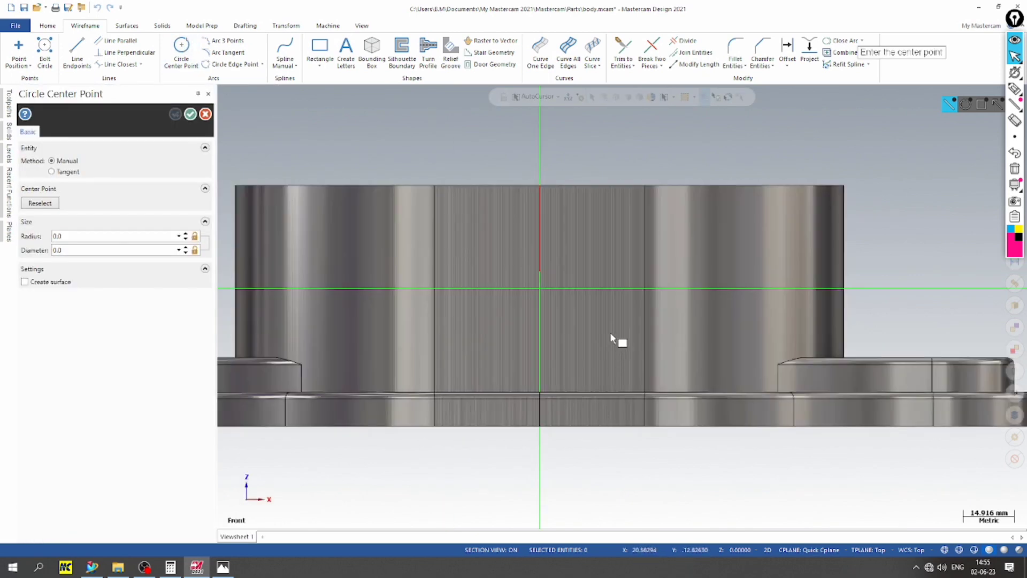
{"action": "left_click", "coordinate": [540, 272]}
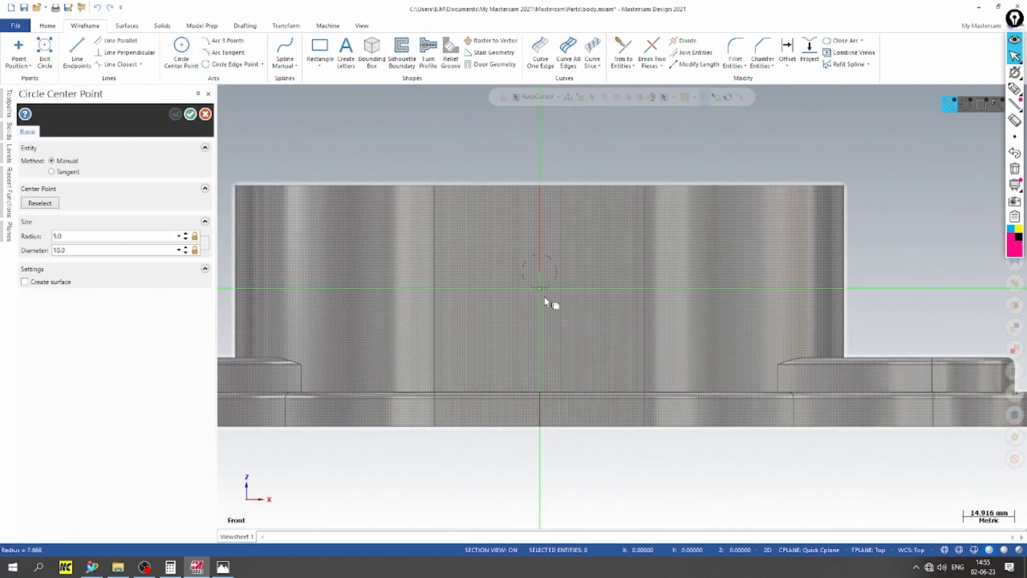
{"action": "left_click", "coordinate": [545, 307]}
{"action": "double_click", "coordinate": [107, 237]}
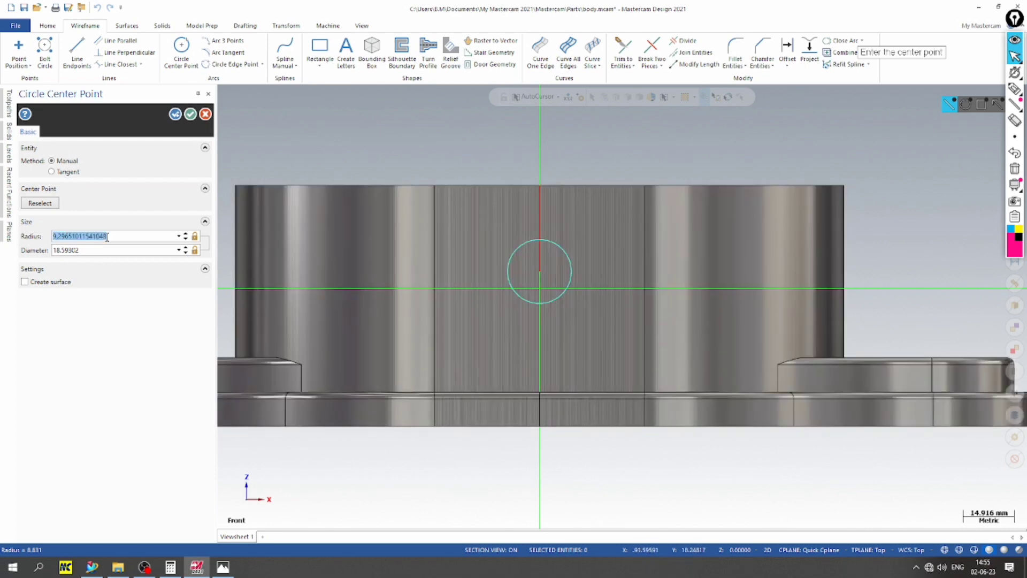
{"action": "type", "text": "13"}
{"action": "key", "text": "Return"}
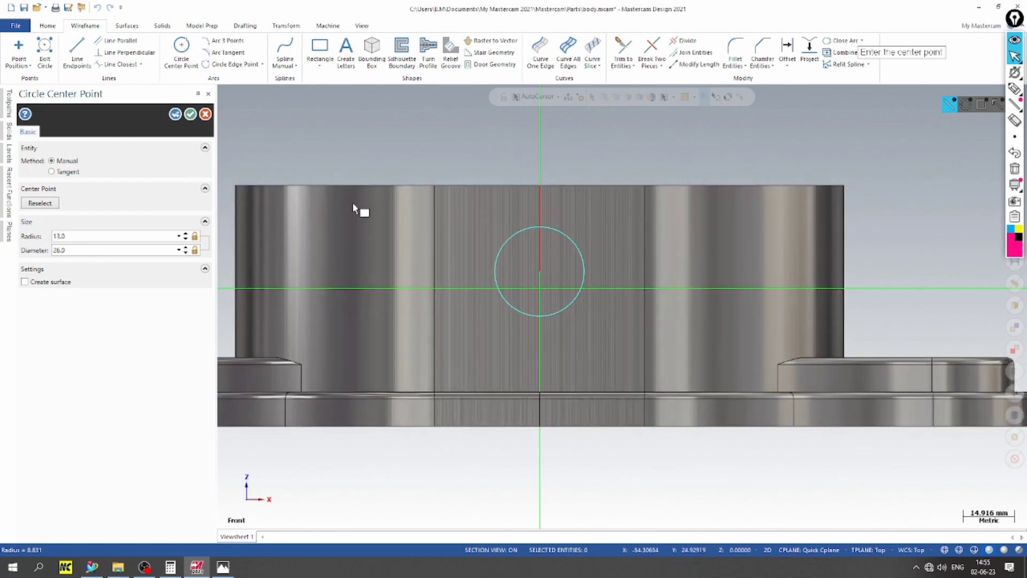
{"action": "scroll", "coordinate": [528, 235], "scroll_direction": "down", "scroll_amount": 3}
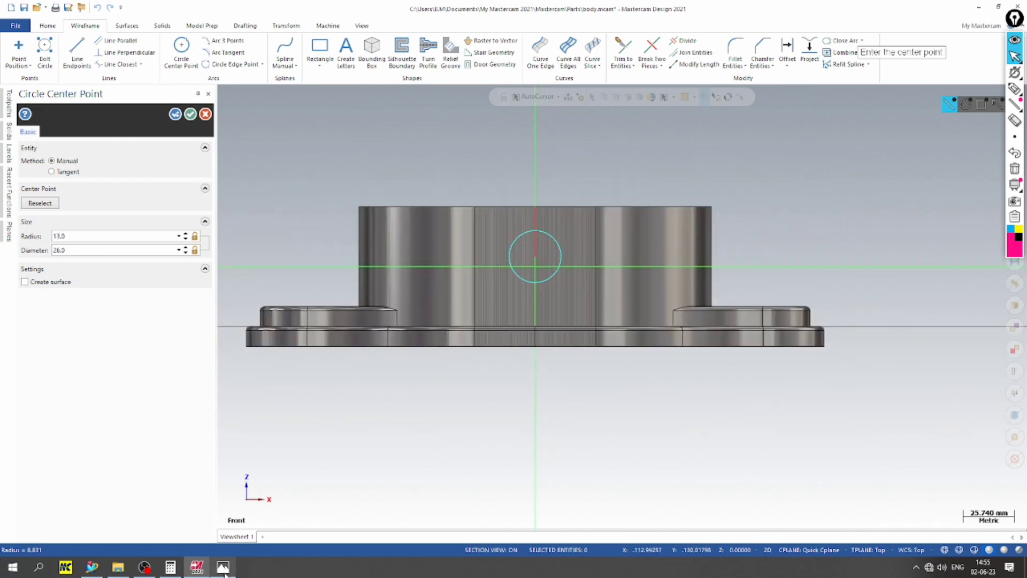
{"action": "left_click", "coordinate": [222, 567]}
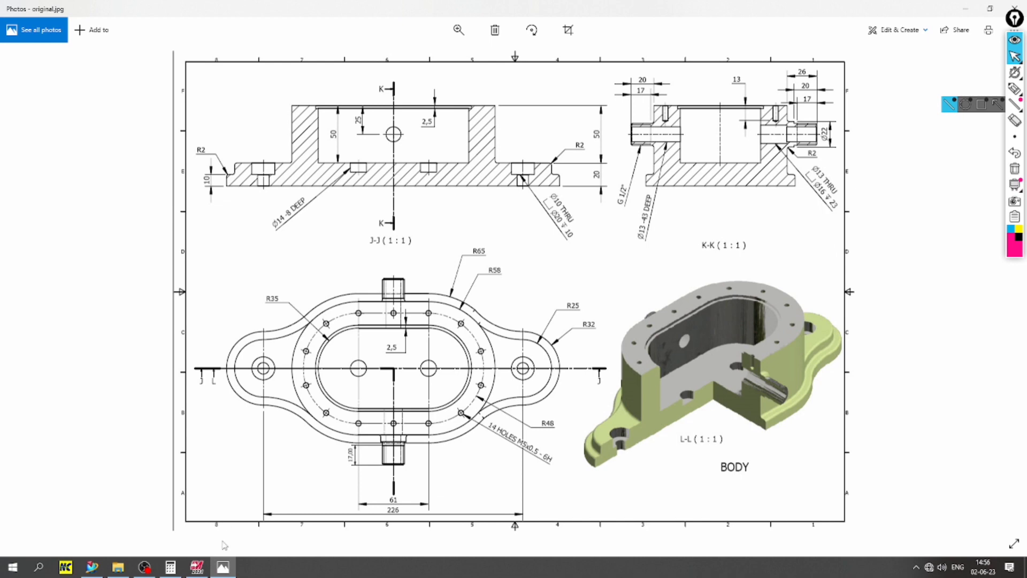
{"action": "left_click", "coordinate": [223, 567]}
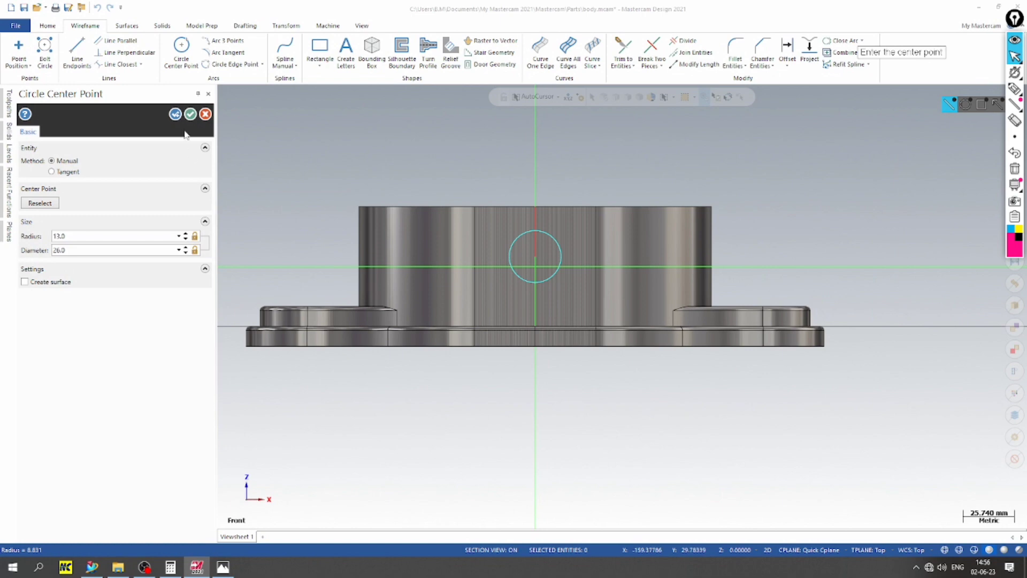
{"action": "left_click", "coordinate": [190, 113]}
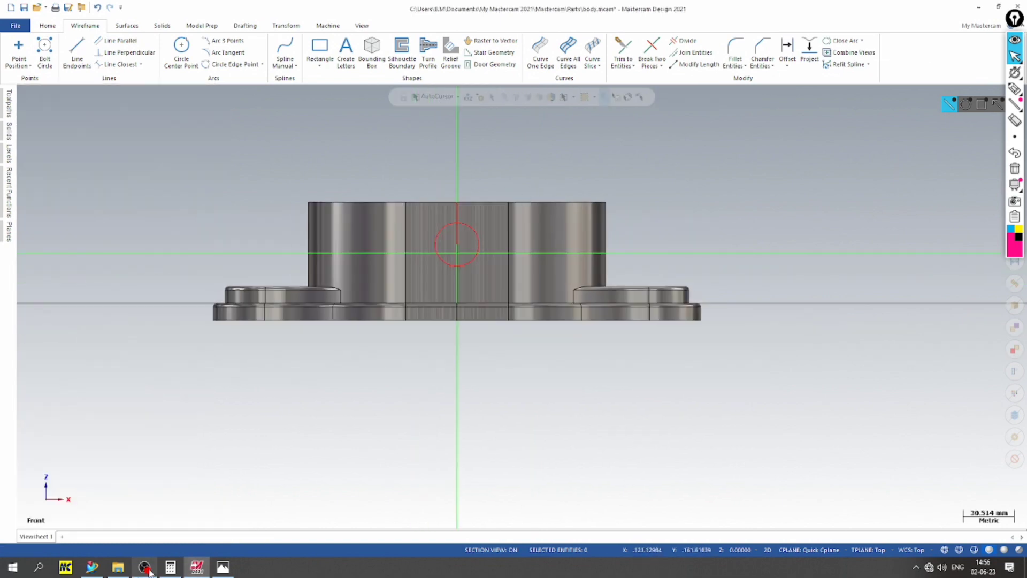
Check the port diameter on the drawing and add a concentric circle of 22 mm diameter at the lower end of the line
{"action": "left_click", "coordinate": [223, 567]}
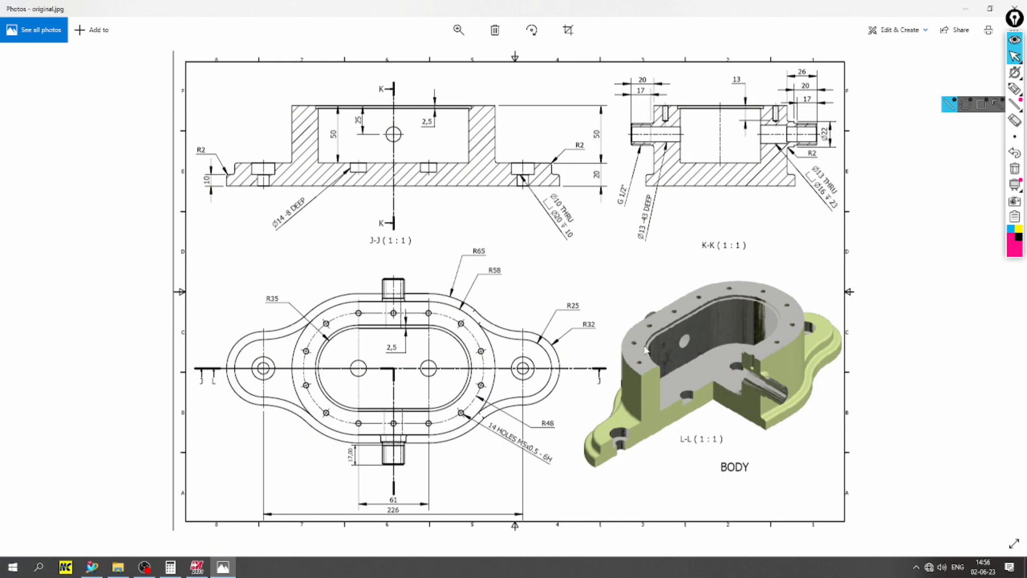
{"action": "left_click", "coordinate": [220, 567]}
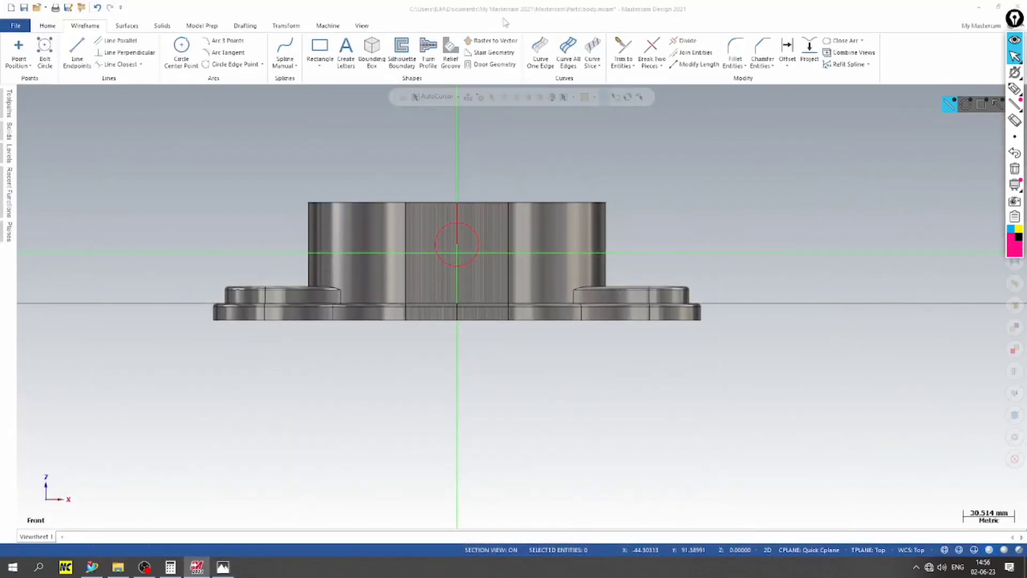
{"action": "left_click", "coordinate": [188, 50]}
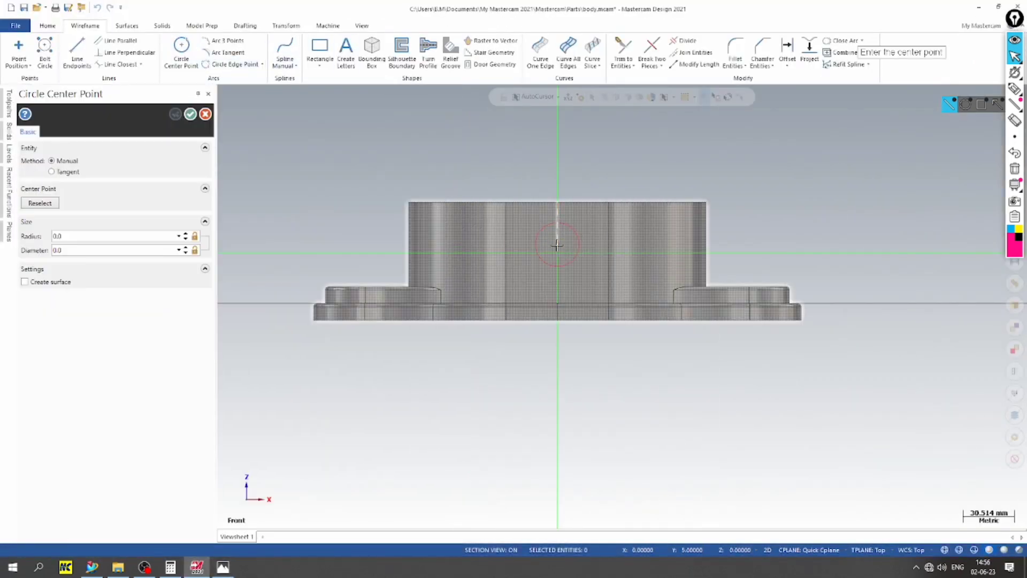
{"action": "left_click", "coordinate": [551, 271]}
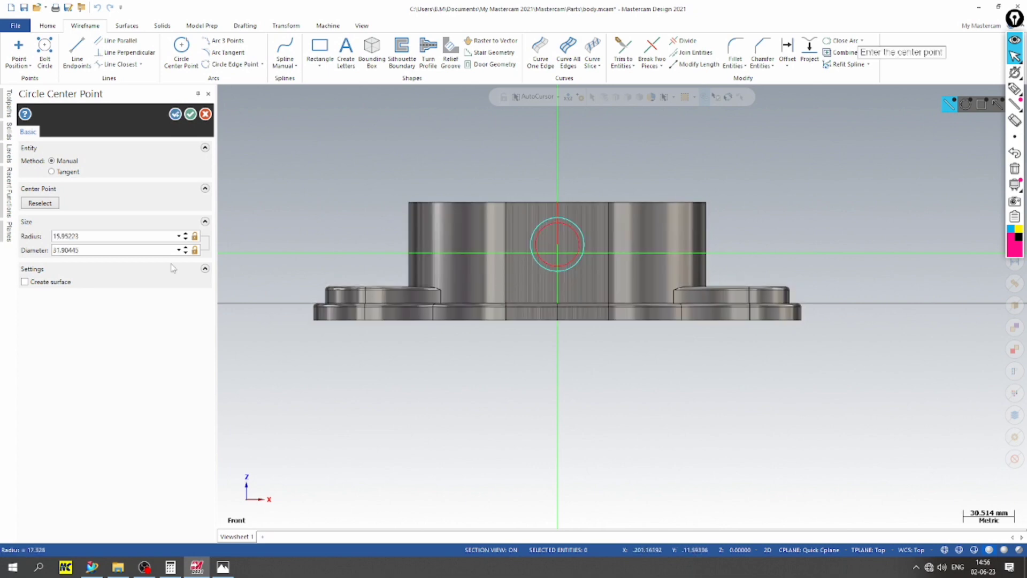
{"action": "left_click", "coordinate": [130, 253]}
{"action": "type", "text": "22"}
{"action": "key", "text": "Return"}
{"action": "scroll", "coordinate": [592, 214], "scroll_direction": "up", "scroll_amount": 2}
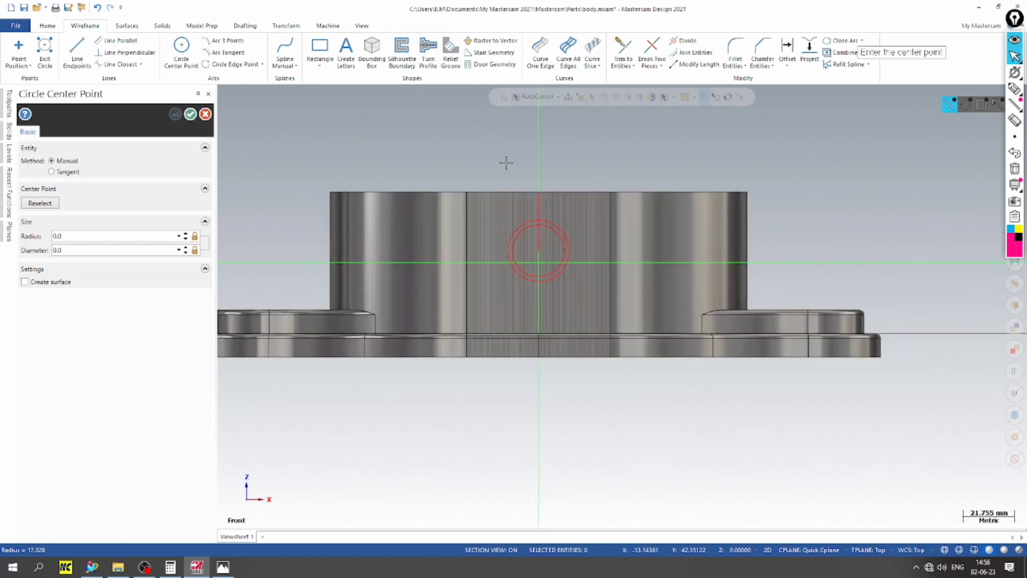
{"action": "left_click", "coordinate": [190, 114]}
{"action": "scroll", "coordinate": [470, 229], "scroll_direction": "up", "scroll_amount": 2}
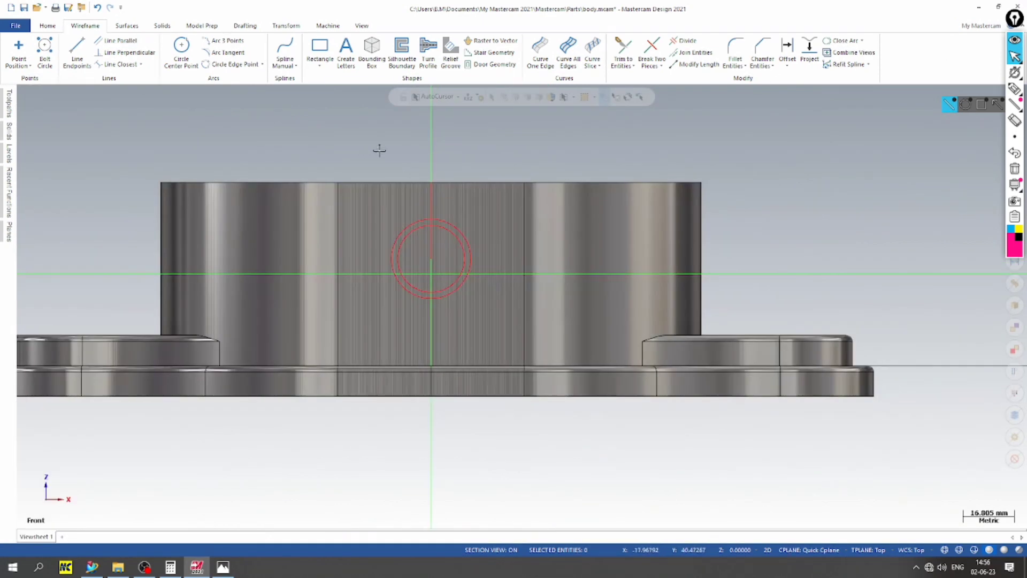
Recheck the port on the drawing and try a third concentric circle with a diameter of 20 mm
{"action": "scroll", "coordinate": [379, 160], "scroll_direction": "down", "scroll_amount": 2}
{"action": "left_click", "coordinate": [223, 566]}
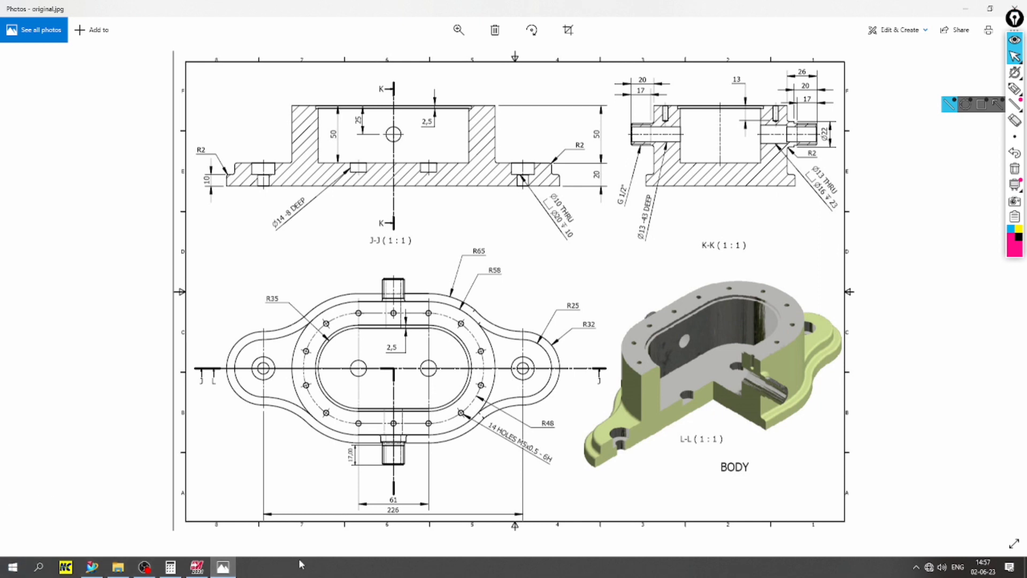
{"action": "left_click", "coordinate": [219, 570]}
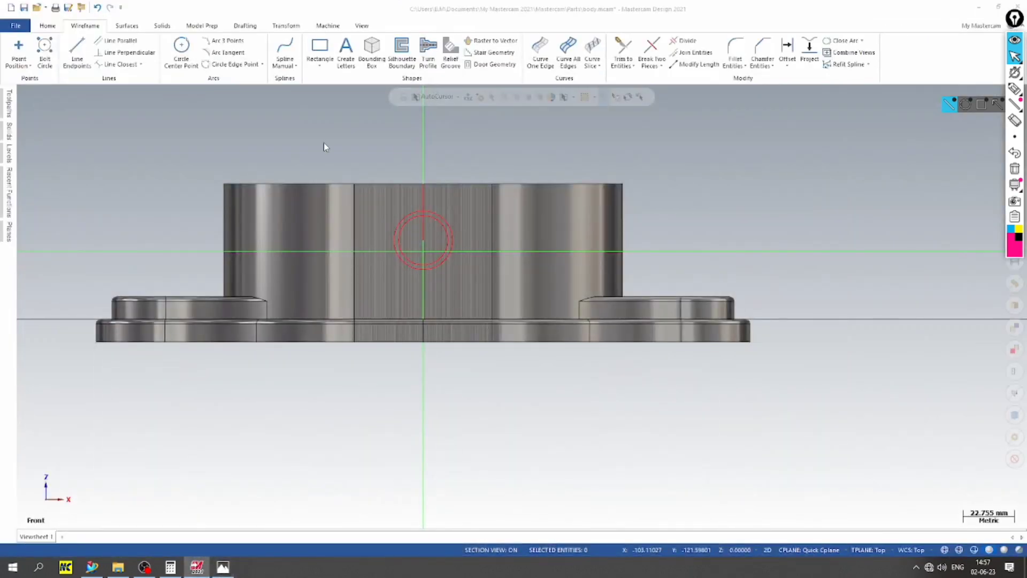
{"action": "scroll", "coordinate": [325, 147], "scroll_direction": "up", "scroll_amount": 3}
{"action": "left_click", "coordinate": [180, 47]}
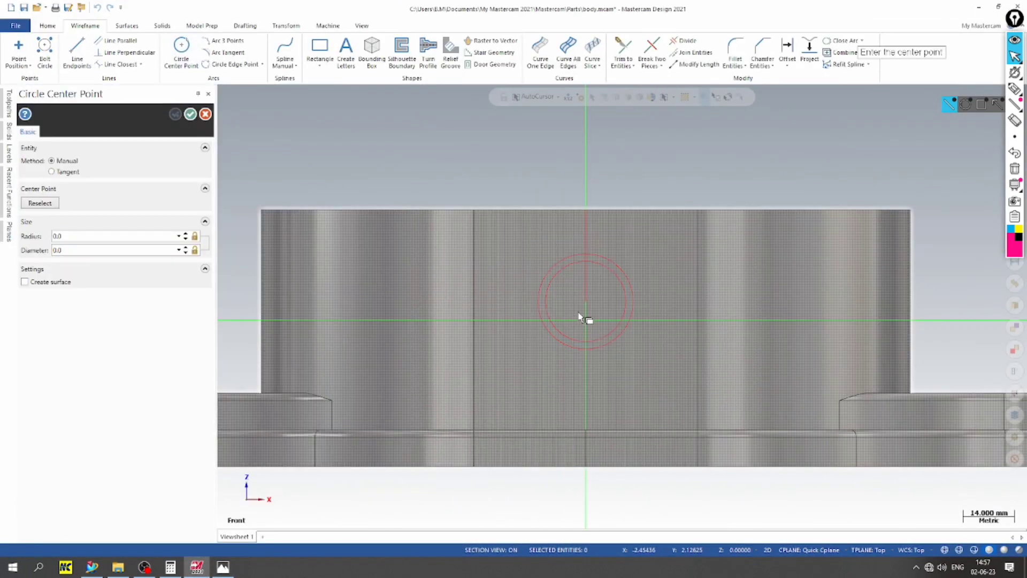
{"action": "left_click", "coordinate": [585, 303]}
{"action": "left_click", "coordinate": [498, 342]}
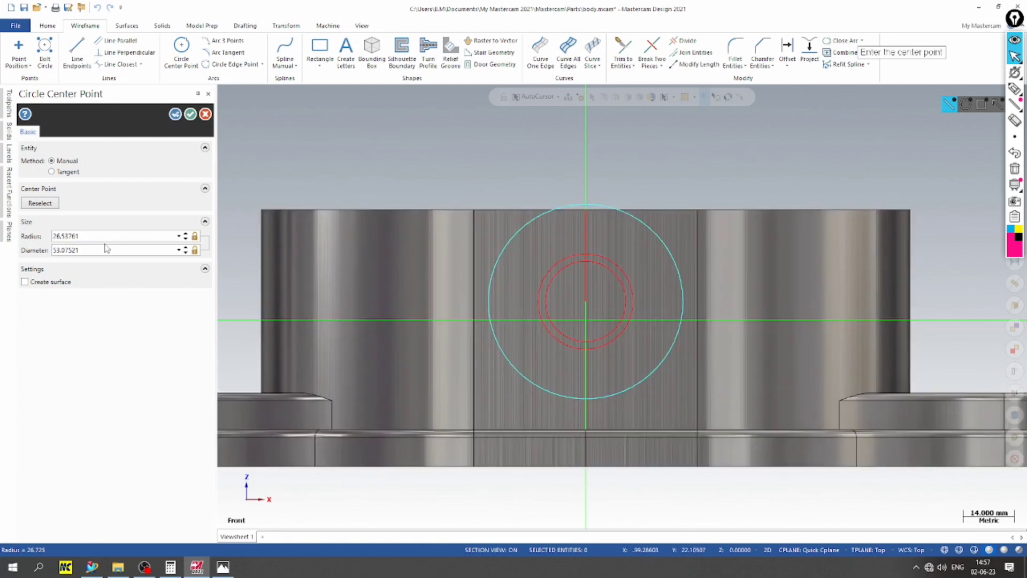
{"action": "double_click", "coordinate": [106, 249]}
{"action": "type", "text": "20"}
{"action": "key", "text": "Return"}
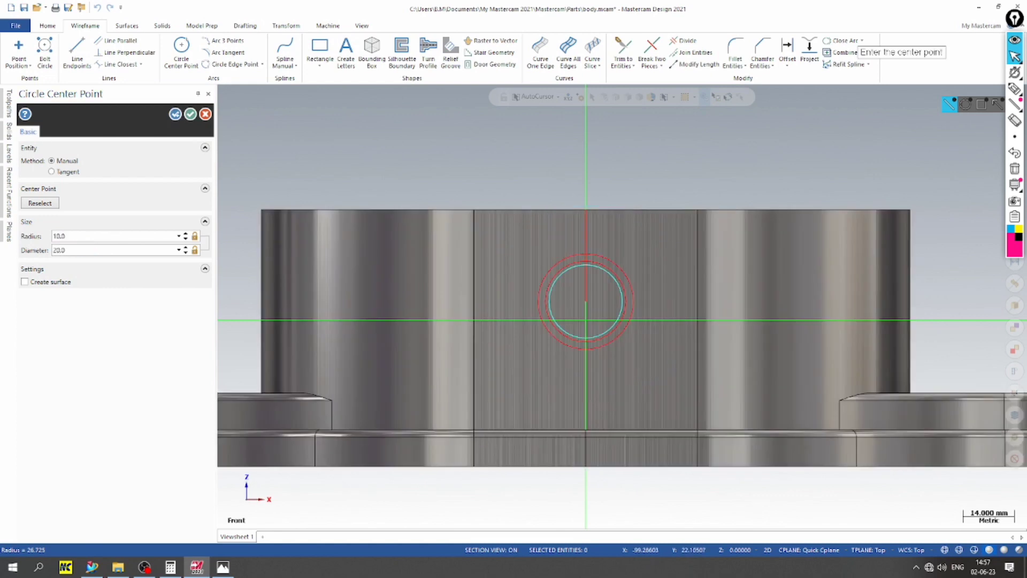
Exit the circle command without changing the diameter further and undo the 20 mm circle
{"action": "double_click", "coordinate": [115, 250]}
{"action": "type", "text": "2"}
{"action": "type", "text": "5"}
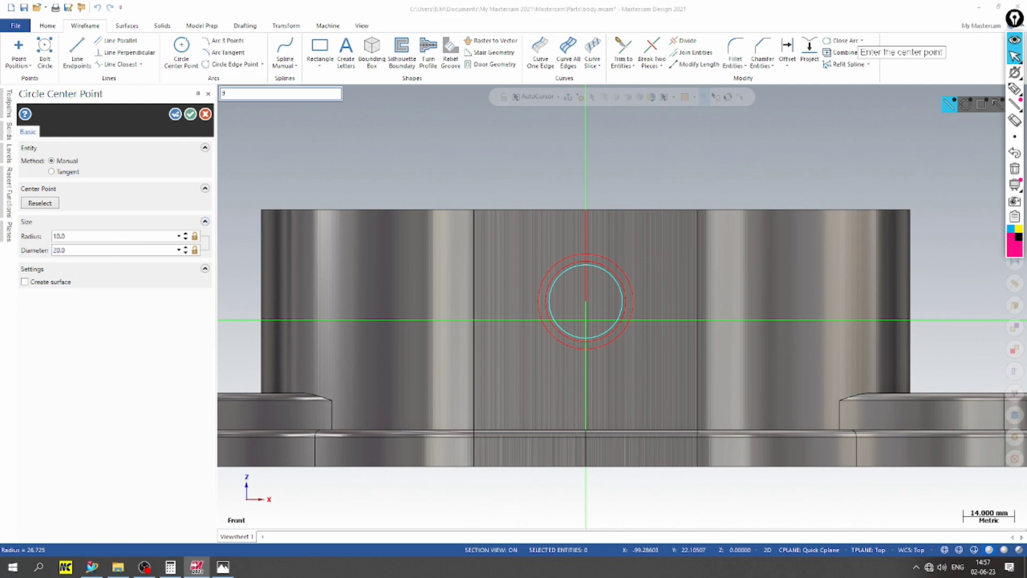
{"action": "key", "text": "Escape"}
{"action": "key", "text": "Escape"}
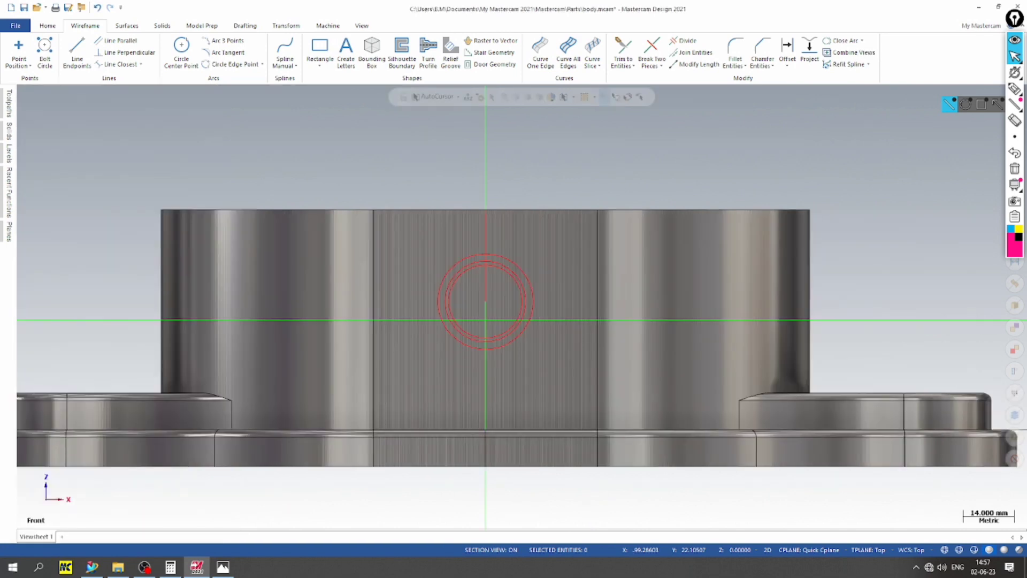
{"action": "key", "text": "ctrl+z"}
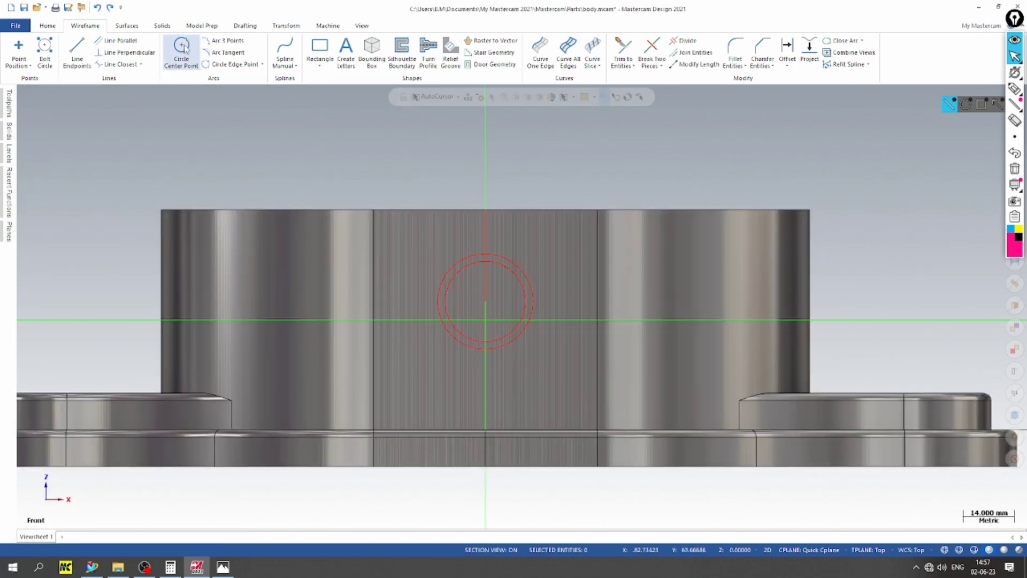
Draw another concentric circle with a diameter of 20.955 mm centred on the lower end of the vertical line
{"action": "left_click", "coordinate": [182, 48]}
{"action": "left_click", "coordinate": [586, 299]}
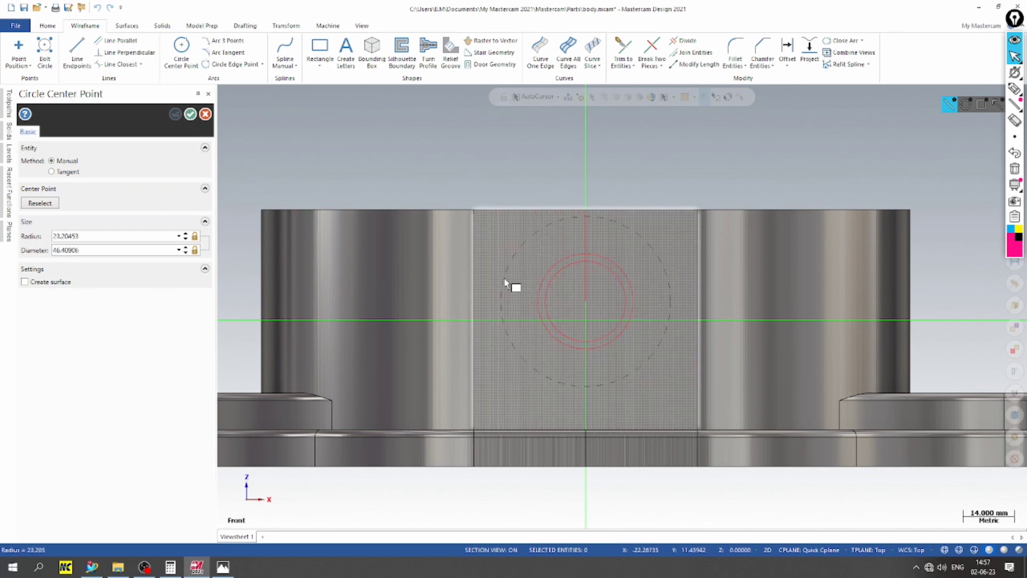
{"action": "left_click", "coordinate": [505, 283]}
{"action": "left_click", "coordinate": [120, 250]}
{"action": "type", "text": "20.955"}
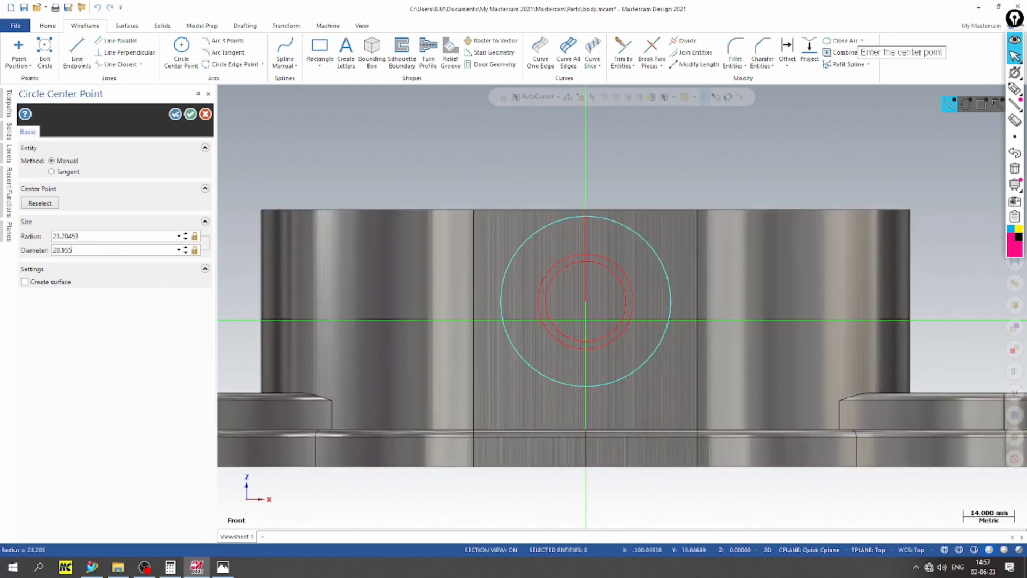
{"action": "key", "text": "Return"}
{"action": "key", "text": "Return"}
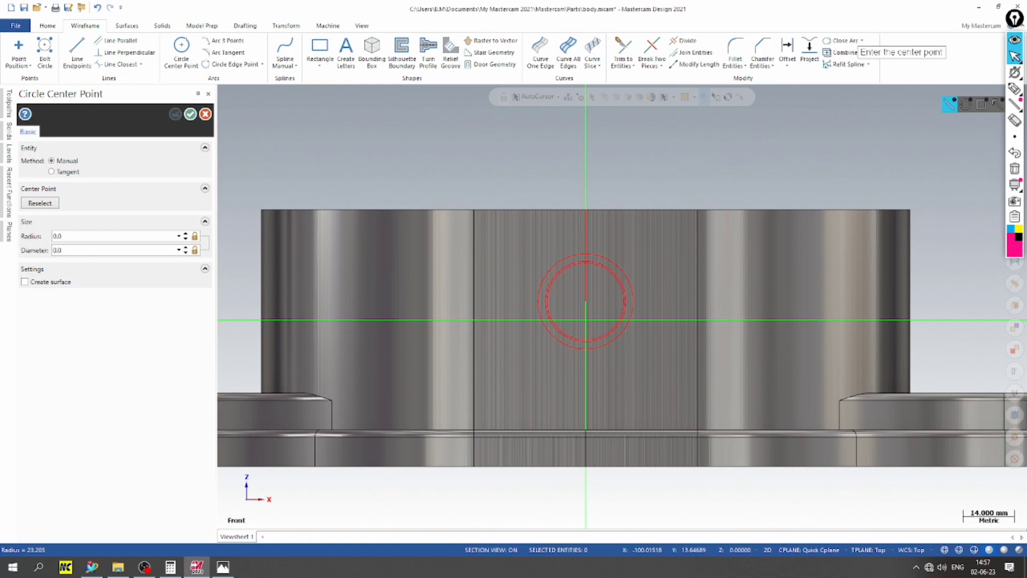
{"action": "left_click", "coordinate": [190, 114]}
Set up a solid extrusion of the inner port circle as a new body, reversed to point outward from the front wall
{"action": "scroll", "coordinate": [456, 300], "scroll_direction": "up", "scroll_amount": 4}
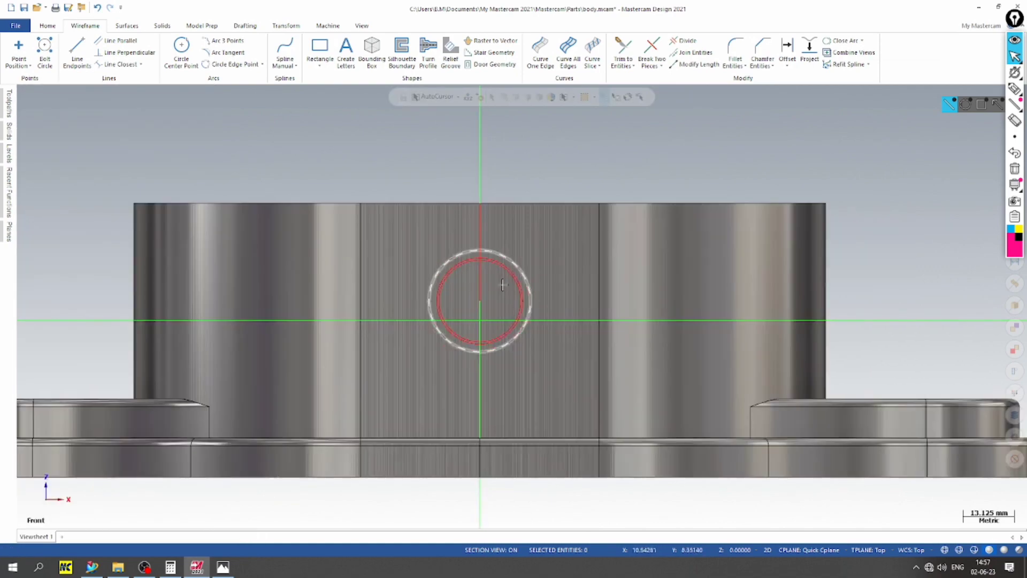
{"action": "scroll", "coordinate": [443, 199], "scroll_direction": "down", "scroll_amount": 4}
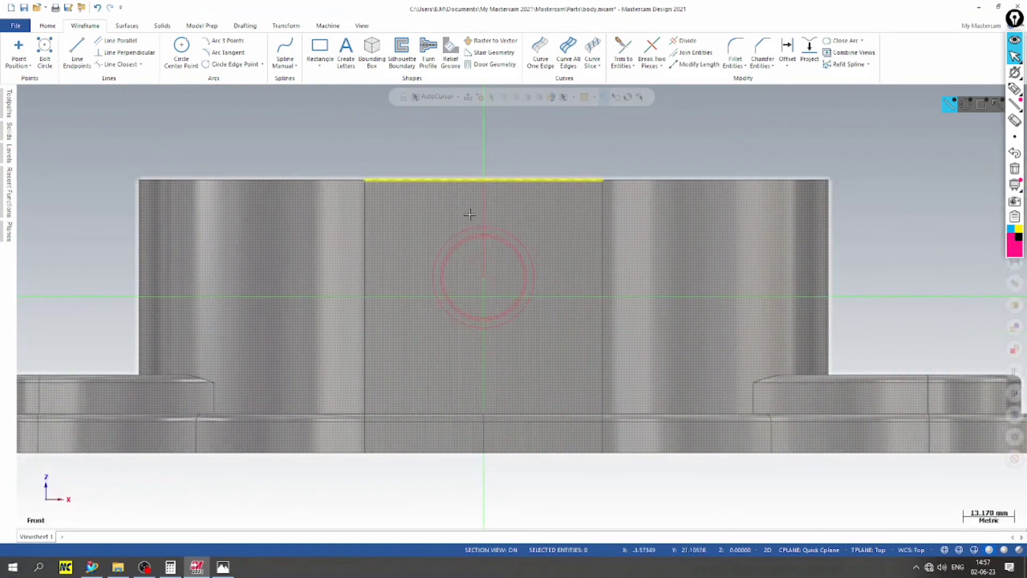
{"action": "middle_click_drag", "start_coordinate": [482, 242], "coordinate": [501, 294]}
{"action": "scroll", "coordinate": [501, 293], "scroll_direction": "up", "scroll_amount": 3}
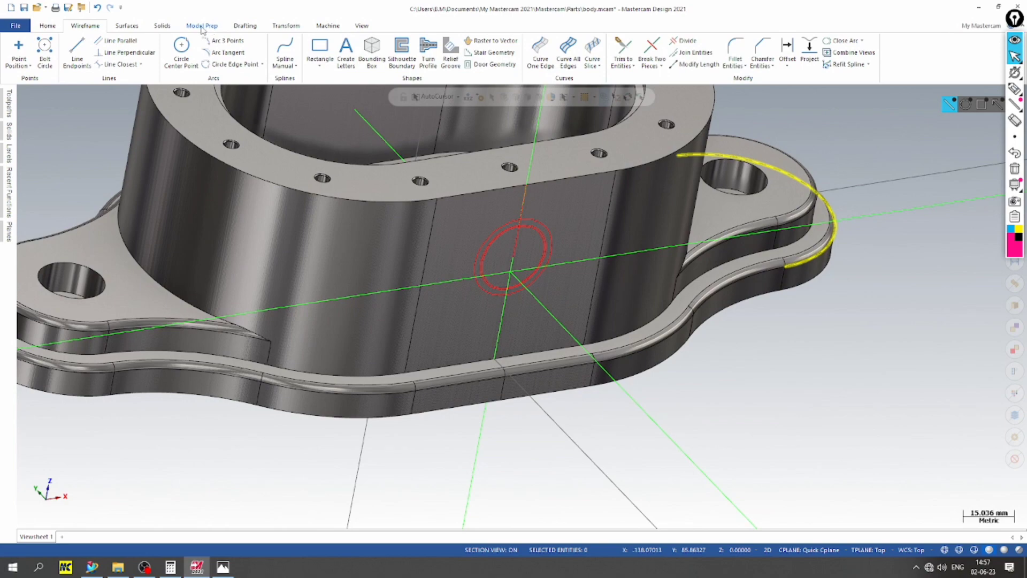
{"action": "left_click", "coordinate": [162, 26]}
{"action": "left_click", "coordinate": [101, 49]}
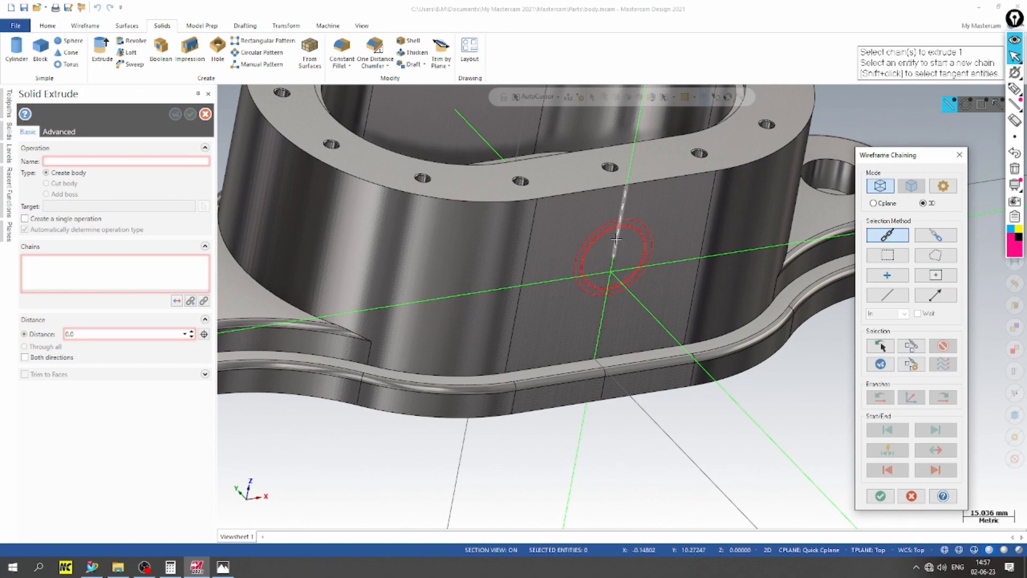
{"action": "scroll", "coordinate": [617, 230], "scroll_direction": "up", "scroll_amount": 3}
{"action": "scroll", "coordinate": [615, 230], "scroll_direction": "up", "scroll_amount": 3}
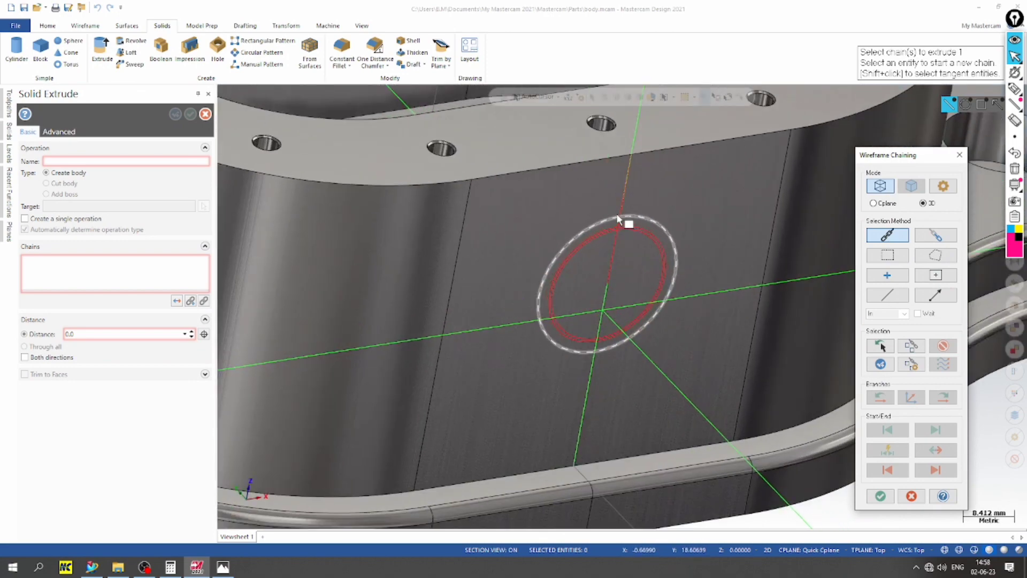
{"action": "left_click", "coordinate": [616, 226]}
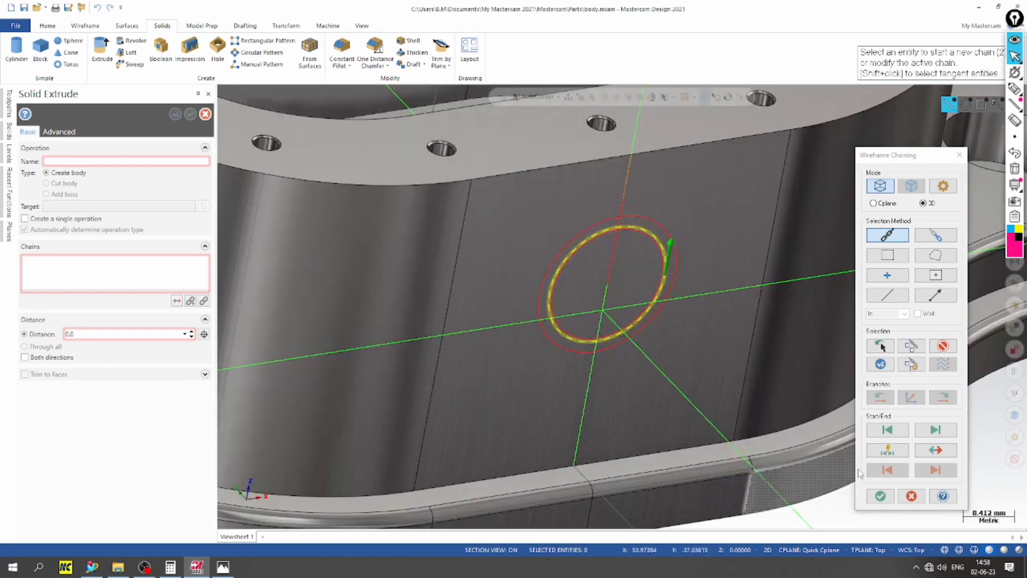
{"action": "left_click", "coordinate": [880, 496]}
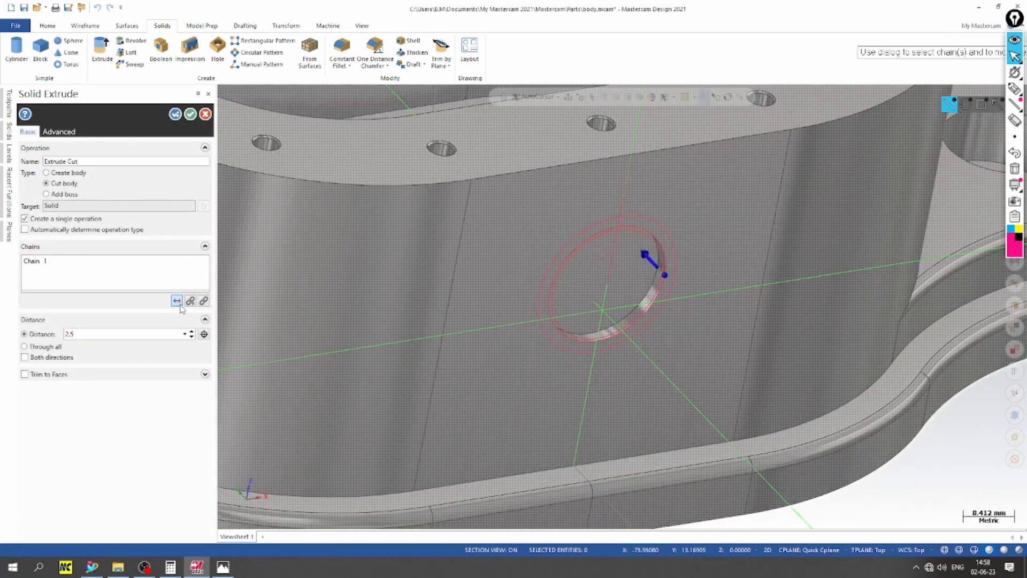
{"action": "left_click", "coordinate": [178, 302]}
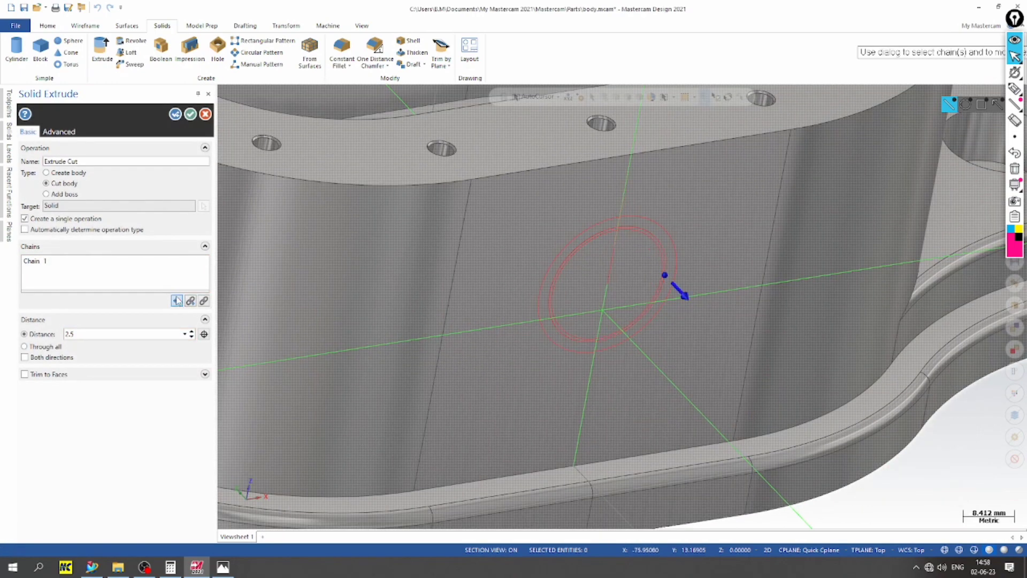
{"action": "left_click", "coordinate": [68, 173]}
{"action": "scroll", "coordinate": [598, 275], "scroll_direction": "down", "scroll_amount": 1}
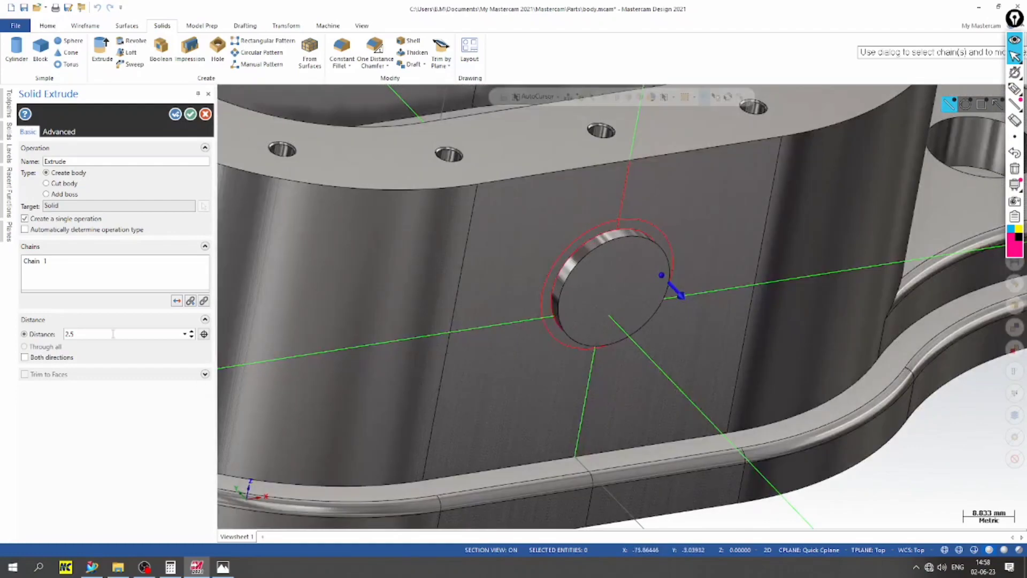
Check the port length on the drawing and extrude the circle 26 mm outward
{"action": "left_click", "coordinate": [223, 569]}
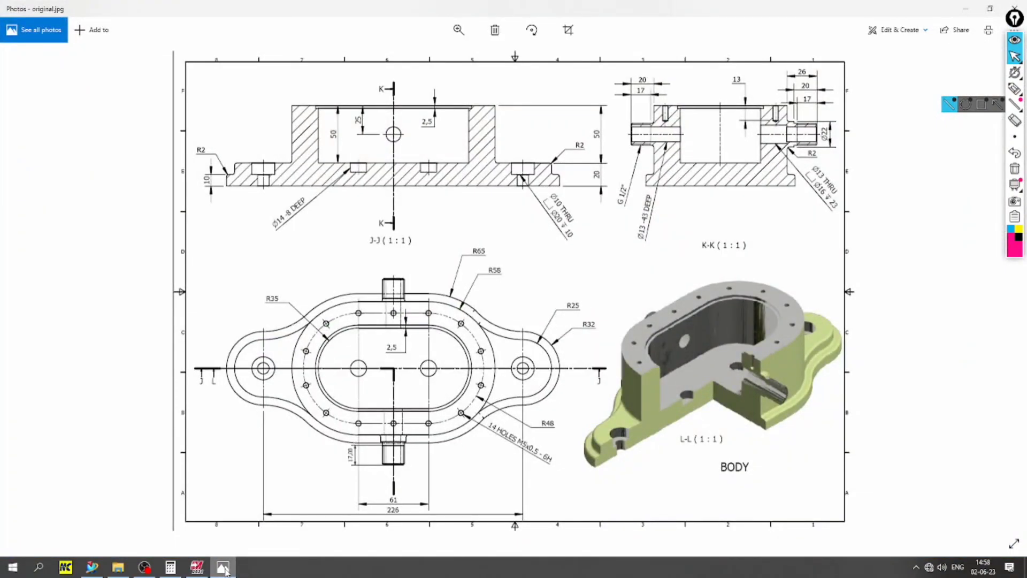
{"action": "left_click", "coordinate": [224, 568]}
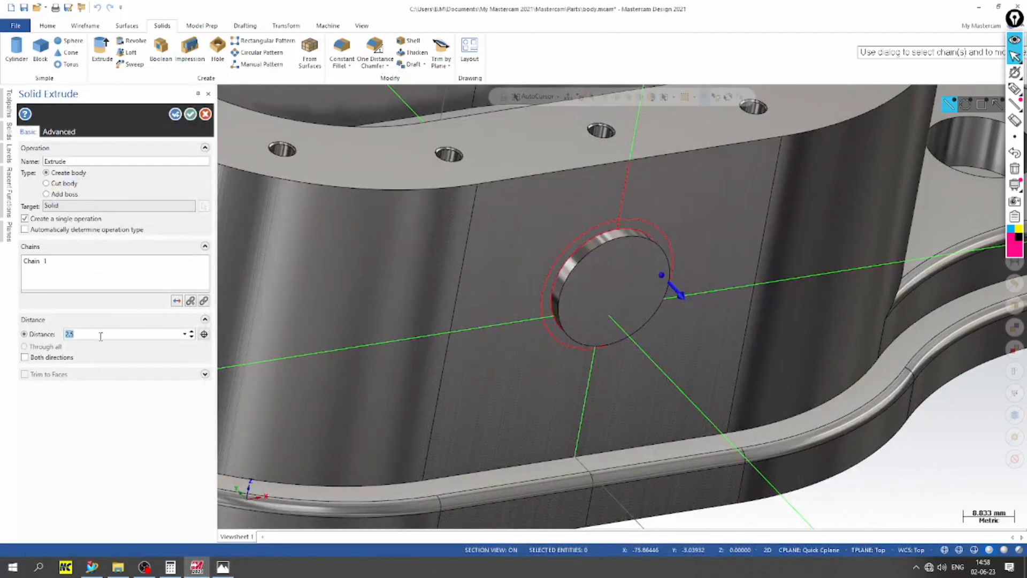
{"action": "left_click", "coordinate": [68, 334]}
{"action": "type", "text": "26"}
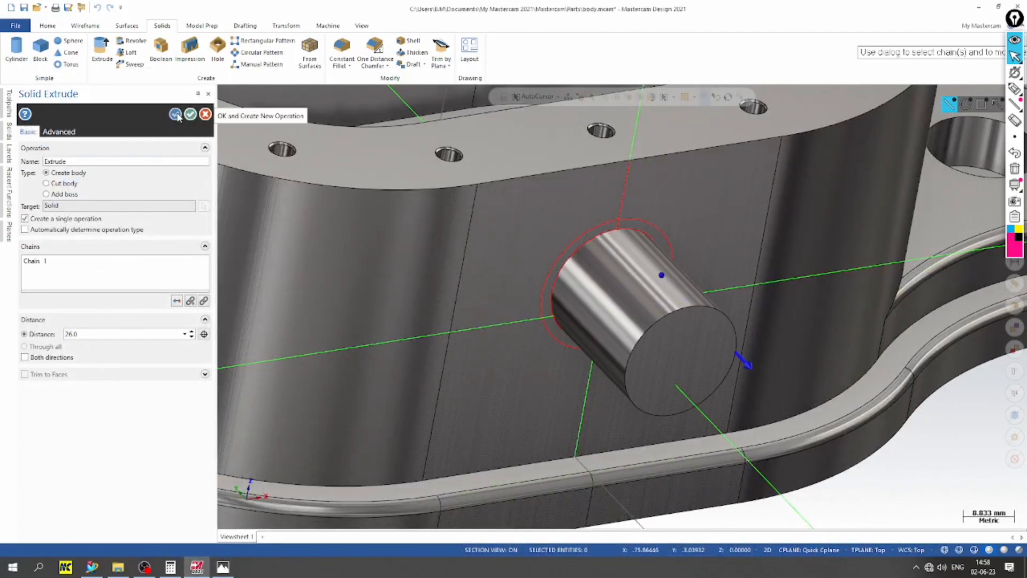
{"action": "left_click", "coordinate": [175, 114]}
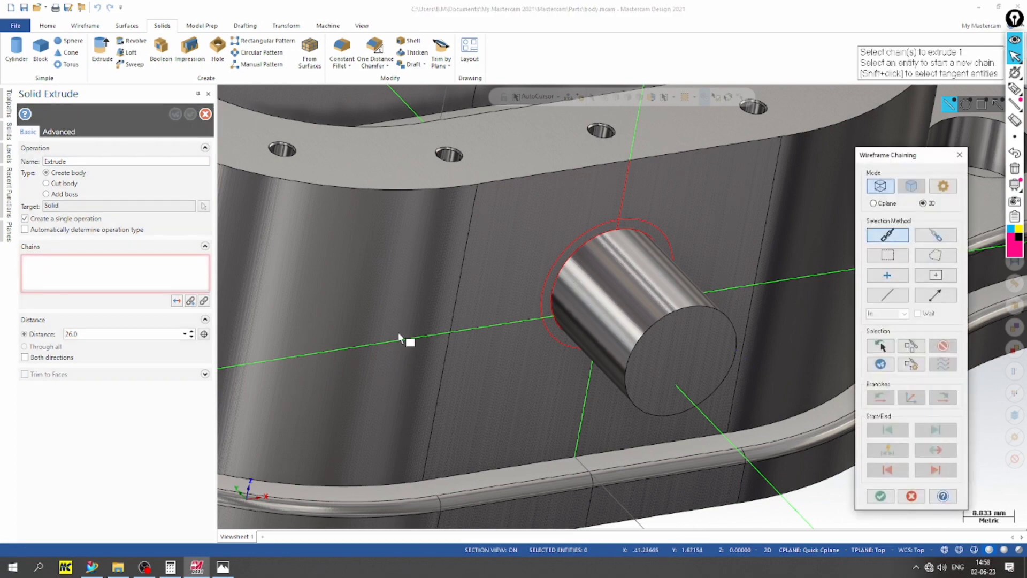
Leave the extrude command, undo the 26 mm extrusion and return to the front view
{"action": "key", "text": "Escape"}
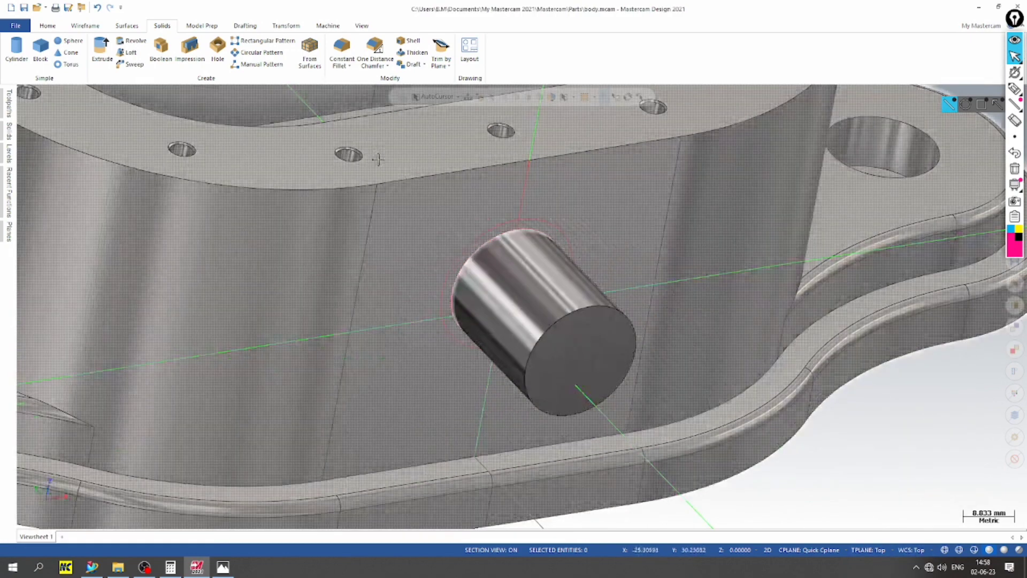
{"action": "key", "text": "ctrl+z"}
{"action": "scroll", "coordinate": [634, 235], "scroll_direction": "up", "scroll_amount": 2}
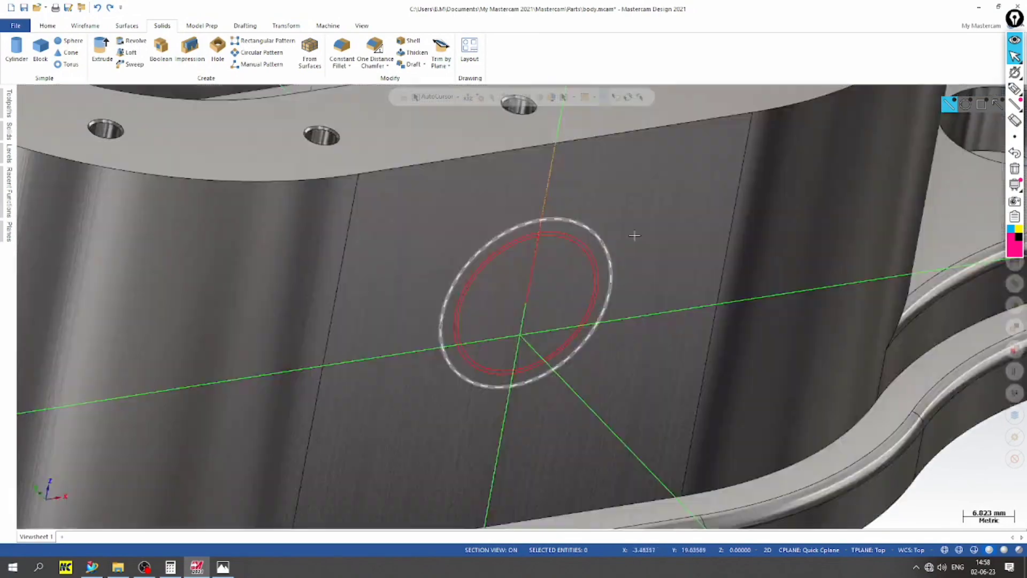
{"action": "scroll", "coordinate": [587, 347], "scroll_direction": "down", "scroll_amount": 5}
{"action": "middle_click_drag", "start_coordinate": [587, 346], "coordinate": [652, 339]}
{"action": "right_click", "coordinate": [564, 307]}
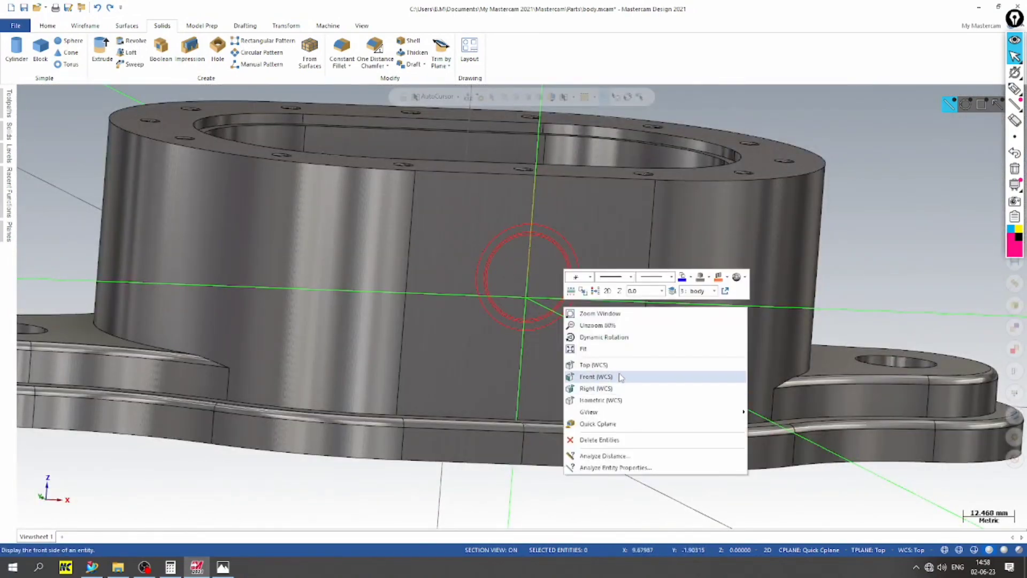
{"action": "left_click", "coordinate": [621, 377]}
{"action": "scroll", "coordinate": [562, 259], "scroll_direction": "up", "scroll_amount": 4}
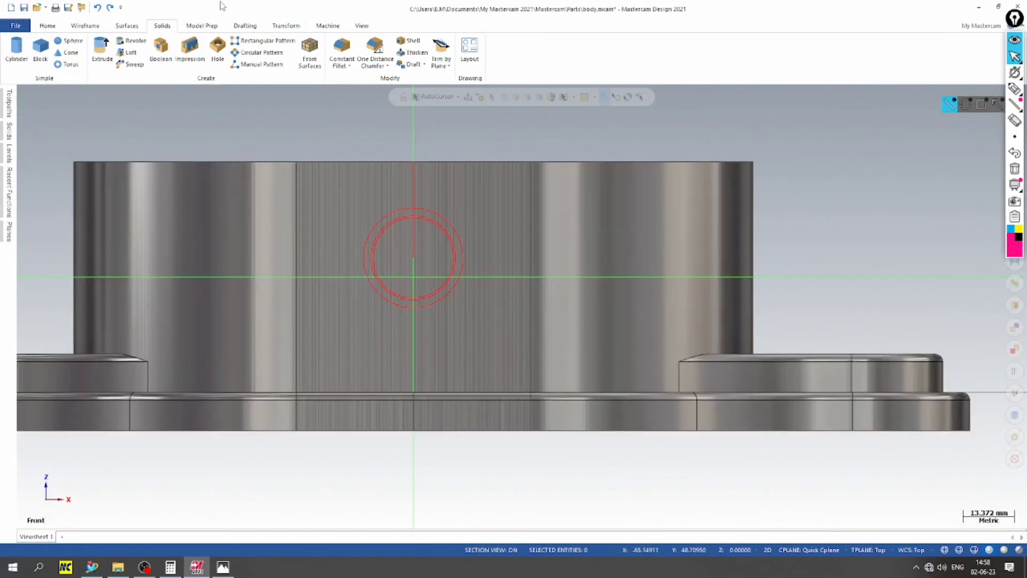
Measure the diameters of the outer and inner port circles with Smart Dimension, without placing any dimension
{"action": "left_click", "coordinate": [245, 25]}
{"action": "left_click", "coordinate": [20, 51]}
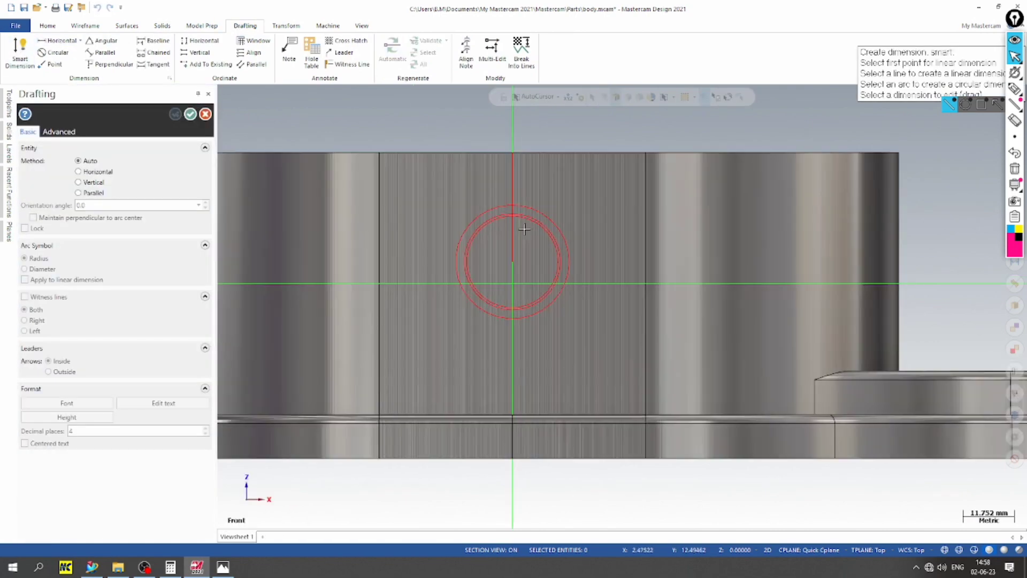
{"action": "scroll", "coordinate": [524, 229], "scroll_direction": "up", "scroll_amount": 2}
{"action": "left_click", "coordinate": [542, 204]}
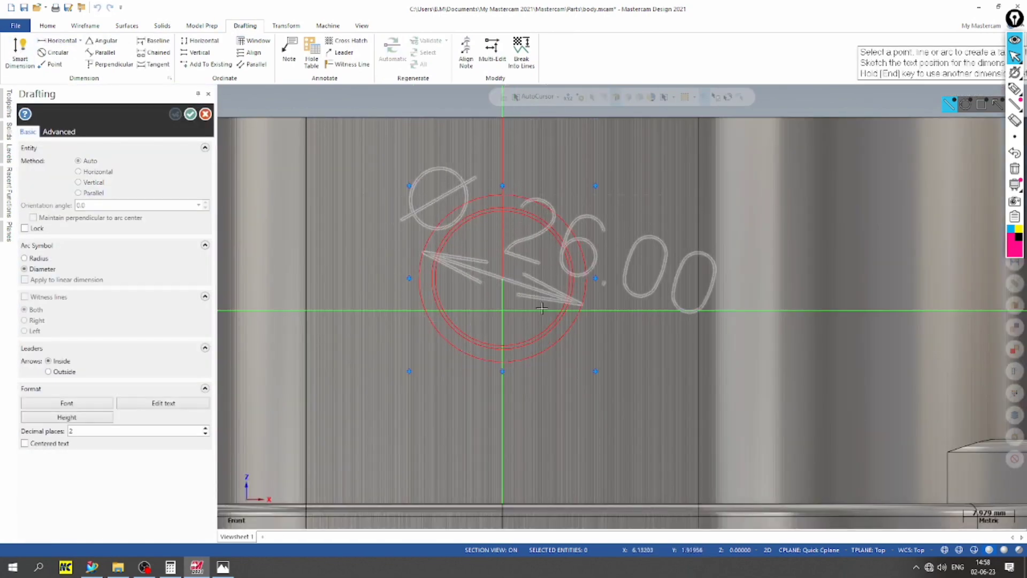
{"action": "scroll", "coordinate": [542, 308], "scroll_direction": "down", "scroll_amount": 1}
{"action": "key", "text": "Escape"}
{"action": "left_click", "coordinate": [542, 238]}
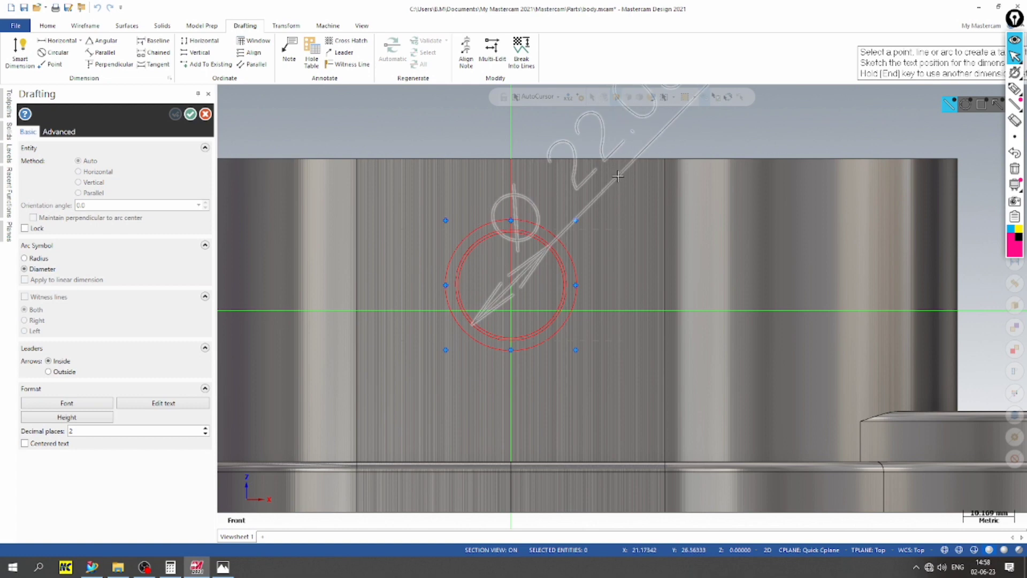
{"action": "key", "text": "Escape"}
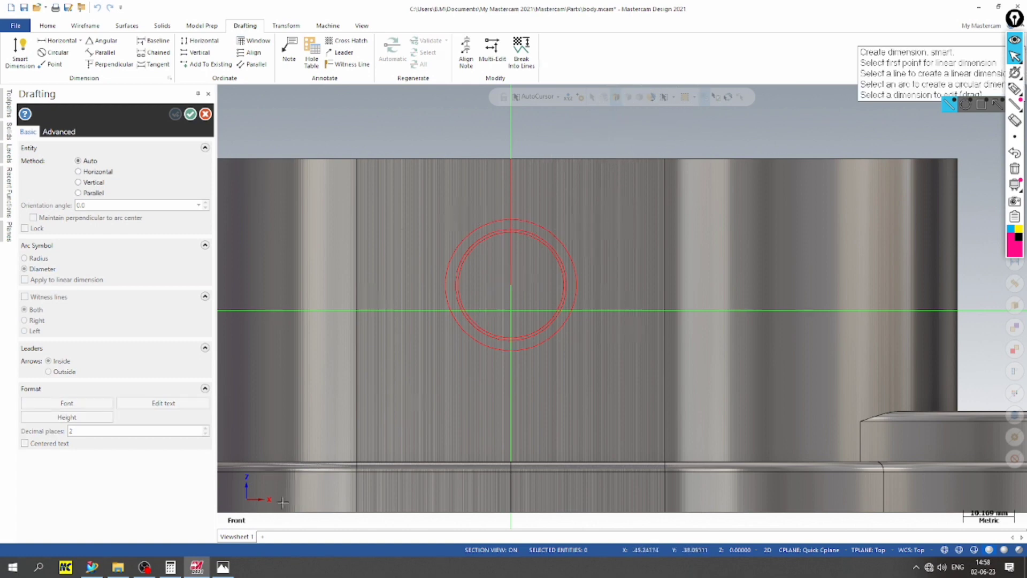
Check the port sizes on the drawing and measure the outer circle's diameter again
{"action": "left_click", "coordinate": [228, 570]}
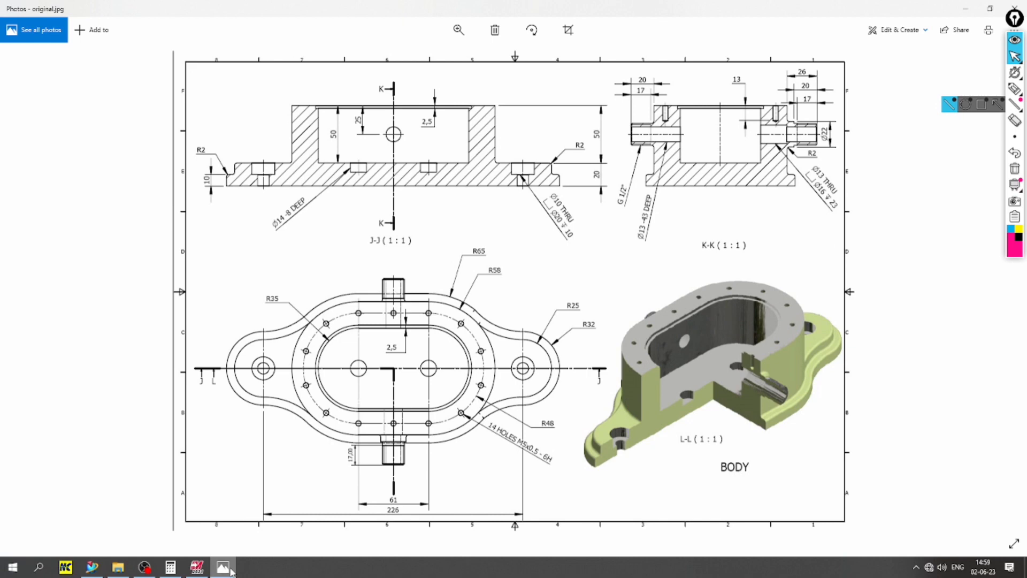
{"action": "left_click", "coordinate": [229, 570]}
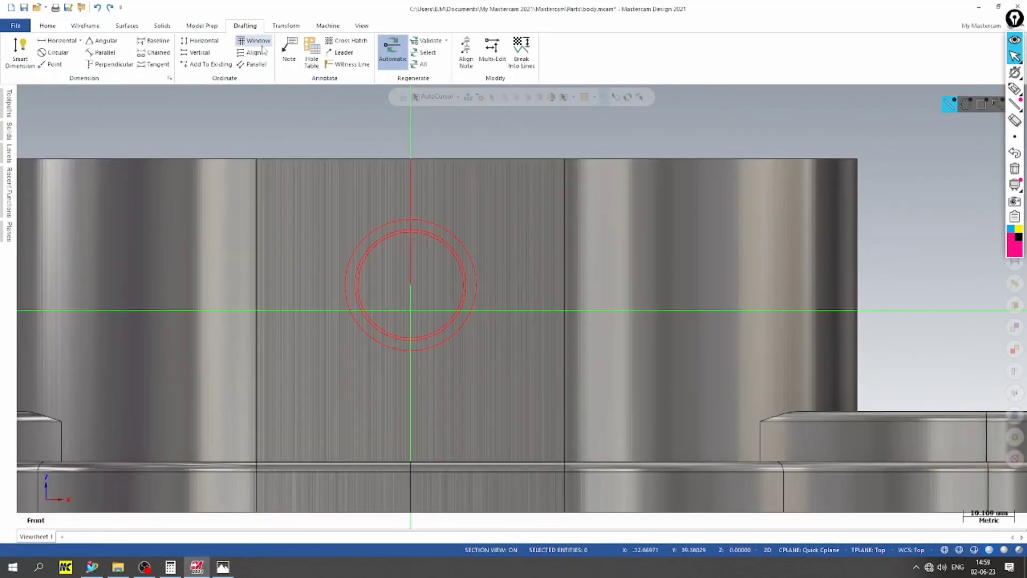
{"action": "left_click", "coordinate": [20, 50]}
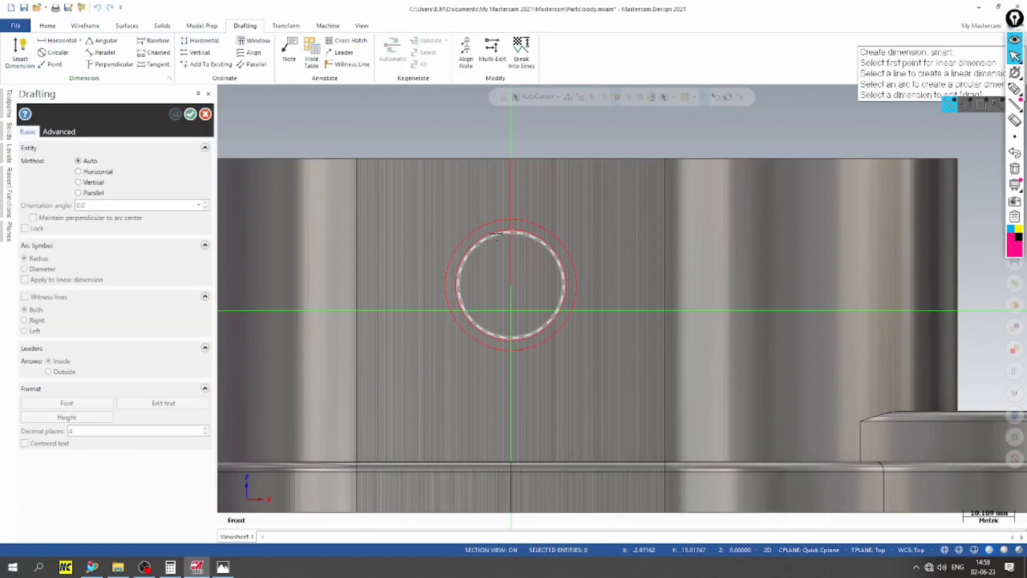
{"action": "left_click", "coordinate": [499, 221]}
{"action": "key", "text": "Escape"}
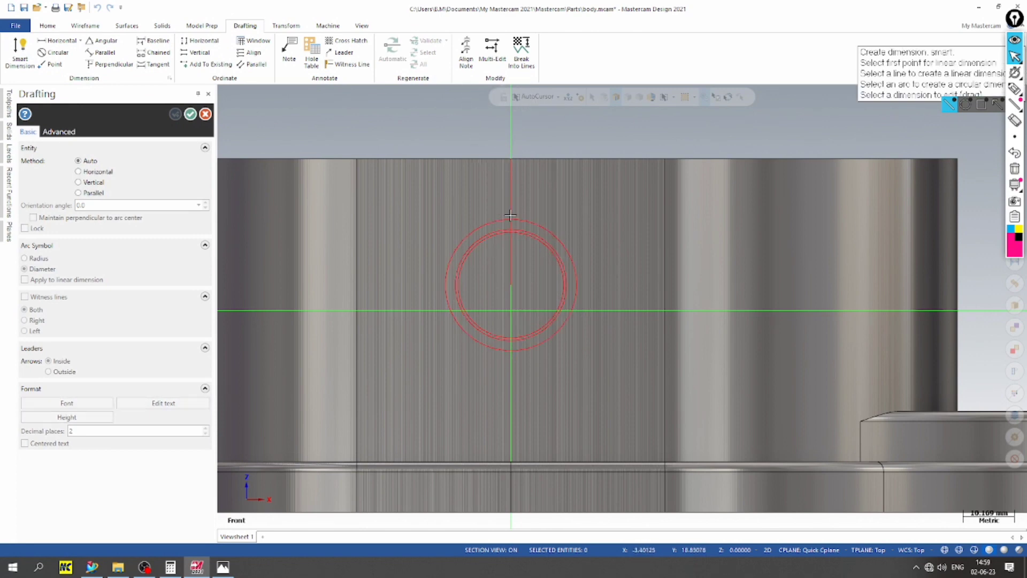
Delete the outermost of the three concentric port circles on the front wall
{"action": "scroll", "coordinate": [590, 209], "scroll_direction": "down", "scroll_amount": 2}
{"action": "key", "text": "Escape"}
{"action": "left_click", "coordinate": [459, 224]}
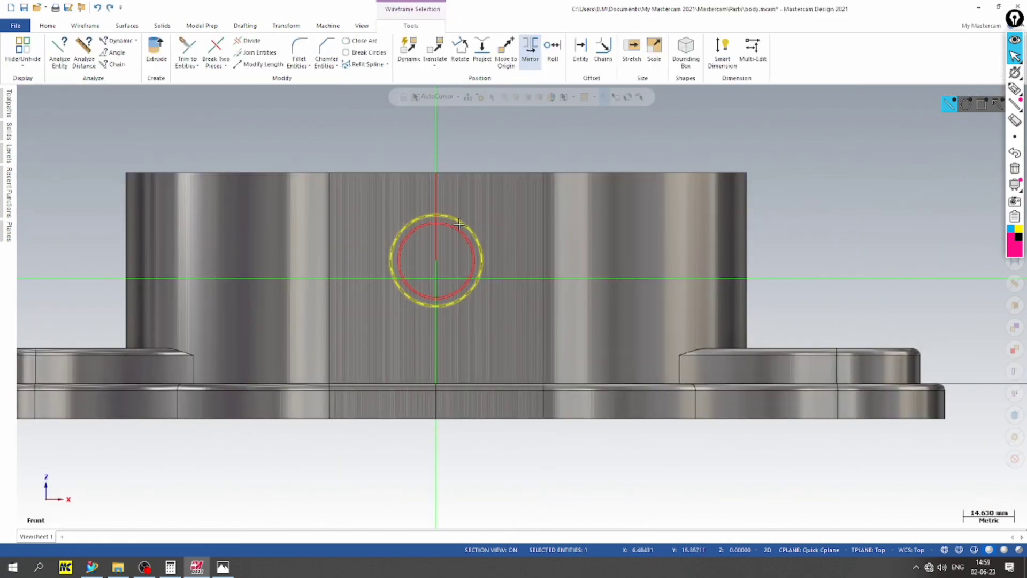
{"action": "key", "text": "Escape"}
{"action": "scroll", "coordinate": [389, 275], "scroll_direction": "up", "scroll_amount": 5}
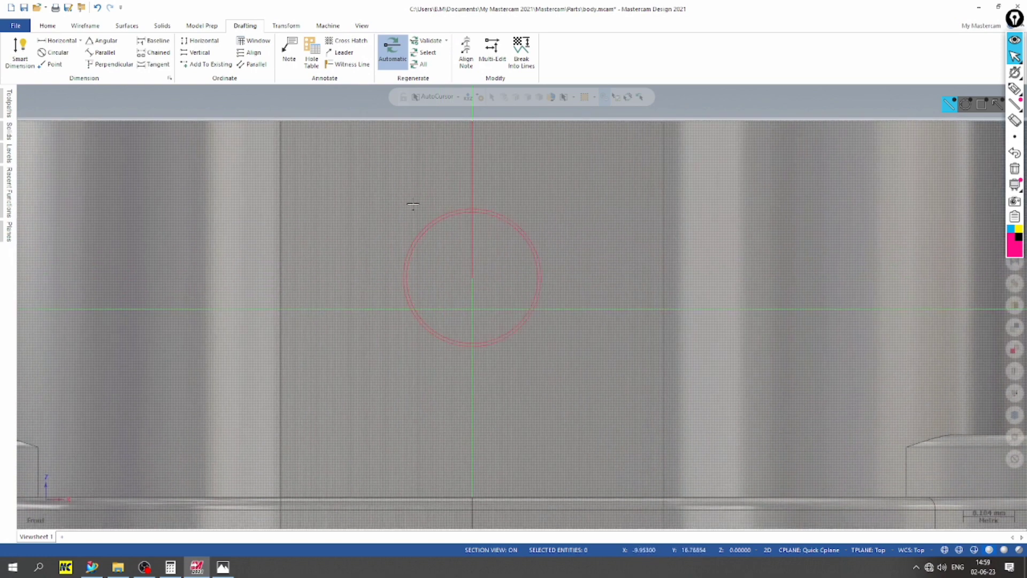
{"action": "scroll", "coordinate": [412, 201], "scroll_direction": "down", "scroll_amount": 4}
Check the port bore on the drawing and draw a 13 mm diameter circle centred on the existing port circles
{"action": "key", "text": "alt+Tab"}
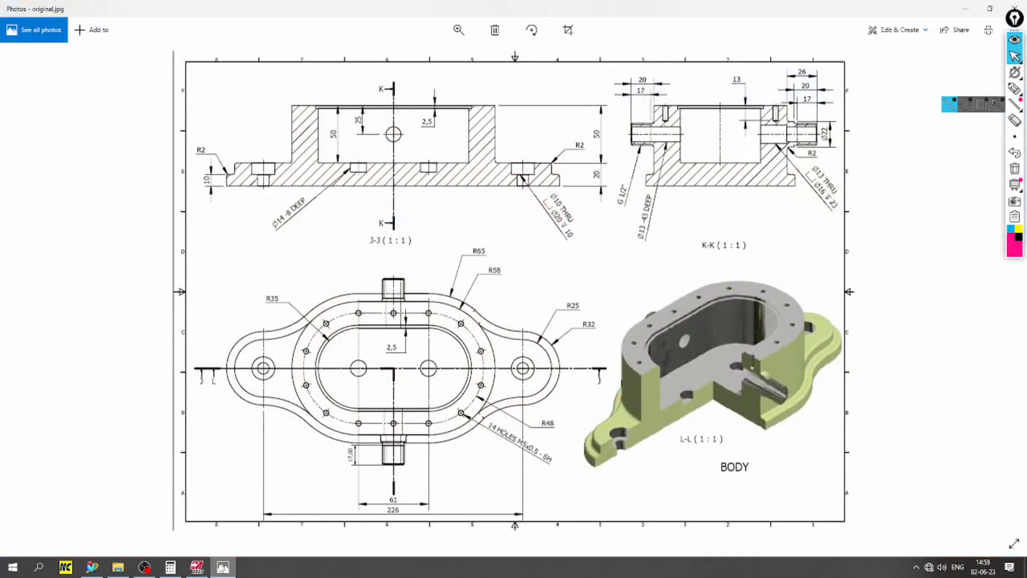
{"action": "key", "text": "alt+Tab"}
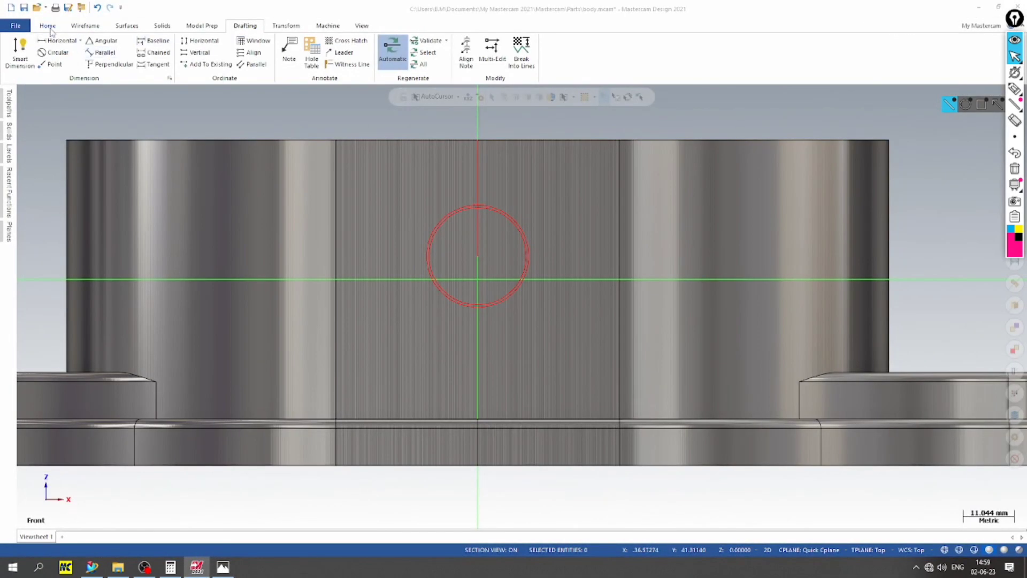
{"action": "left_click", "coordinate": [50, 28]}
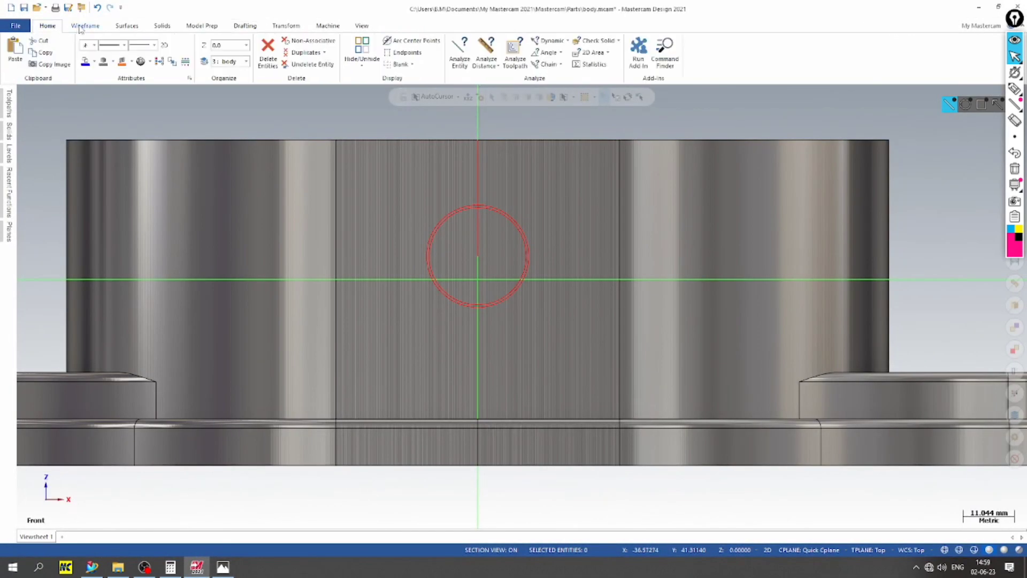
{"action": "left_click", "coordinate": [86, 26]}
{"action": "left_click", "coordinate": [181, 59]}
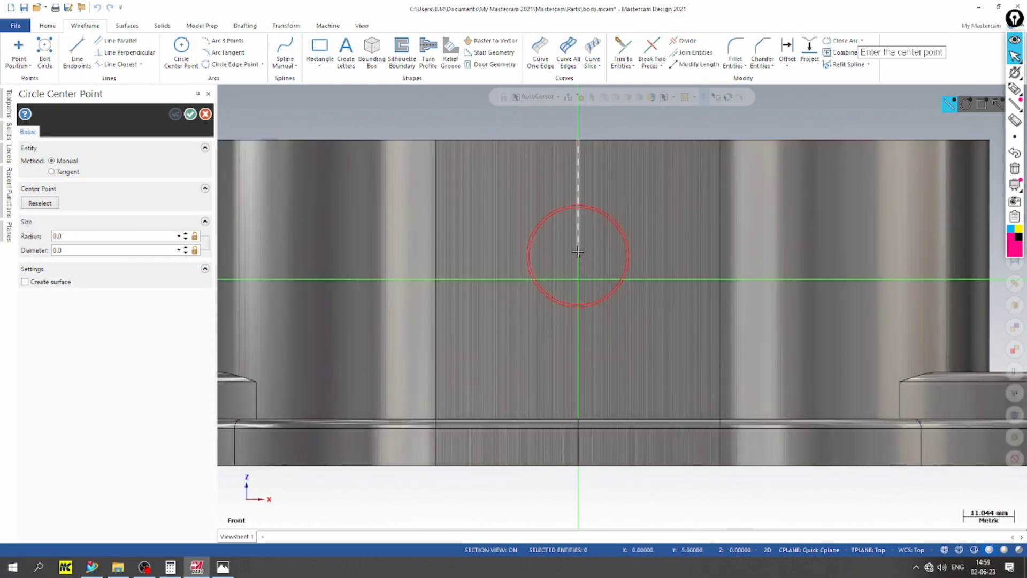
{"action": "left_click", "coordinate": [578, 252]}
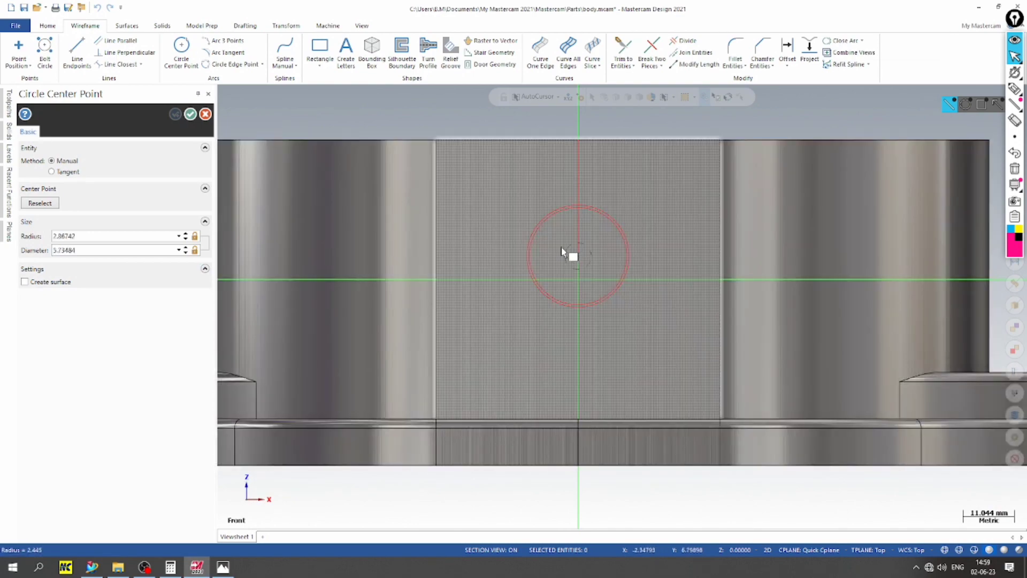
{"action": "left_click", "coordinate": [561, 253]}
{"action": "double_click", "coordinate": [88, 250]}
{"action": "type", "text": "1"}
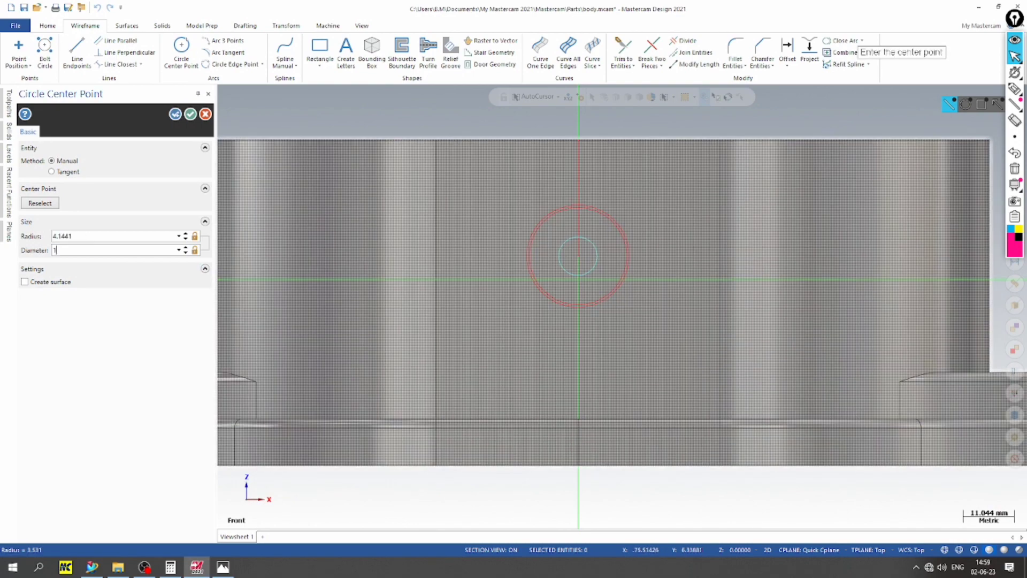
{"action": "type", "text": "3"}
{"action": "key", "text": "Return"}
{"action": "left_click", "coordinate": [191, 114]}
Start a solid extrusion using the smaller of the two nearly equal outer port circles as its chain
{"action": "scroll", "coordinate": [421, 141], "scroll_direction": "down", "scroll_amount": 4}
{"action": "middle_click_drag", "start_coordinate": [423, 152], "coordinate": [471, 214]}
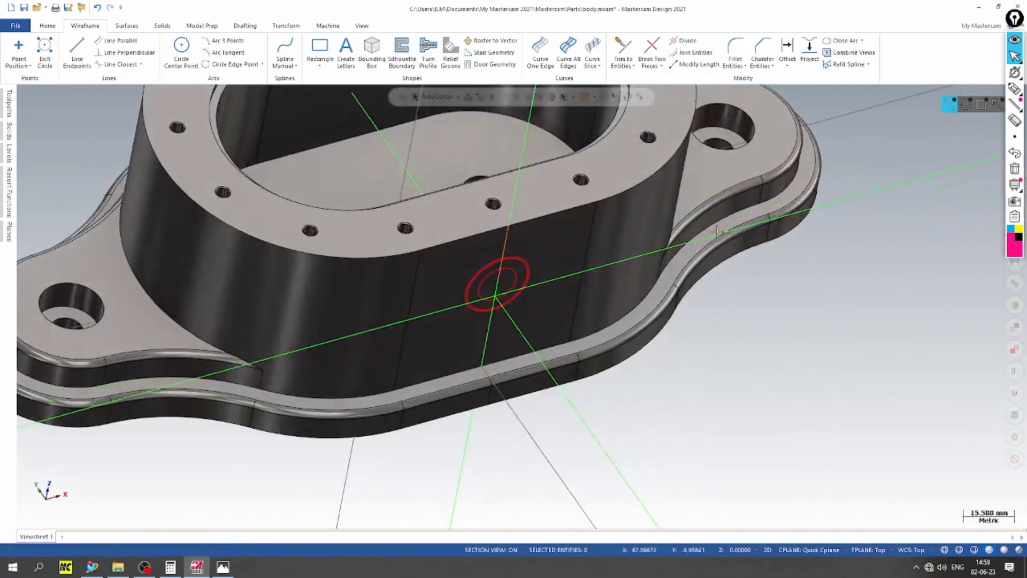
{"action": "scroll", "coordinate": [471, 203], "scroll_direction": "down", "scroll_amount": 3}
{"action": "middle_click_drag", "start_coordinate": [527, 341], "coordinate": [690, 359]}
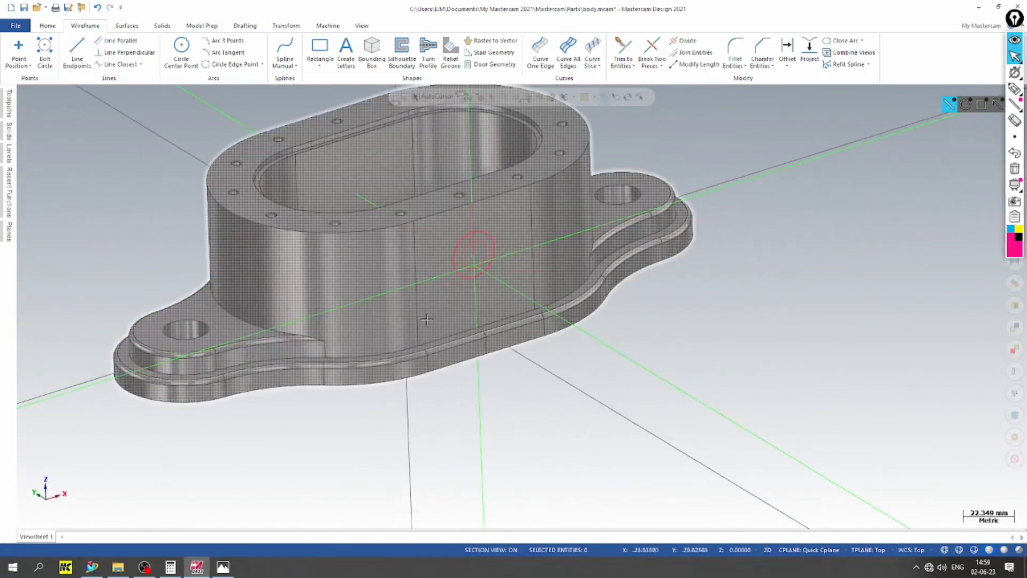
{"action": "left_click", "coordinate": [159, 26]}
{"action": "left_click", "coordinate": [102, 51]}
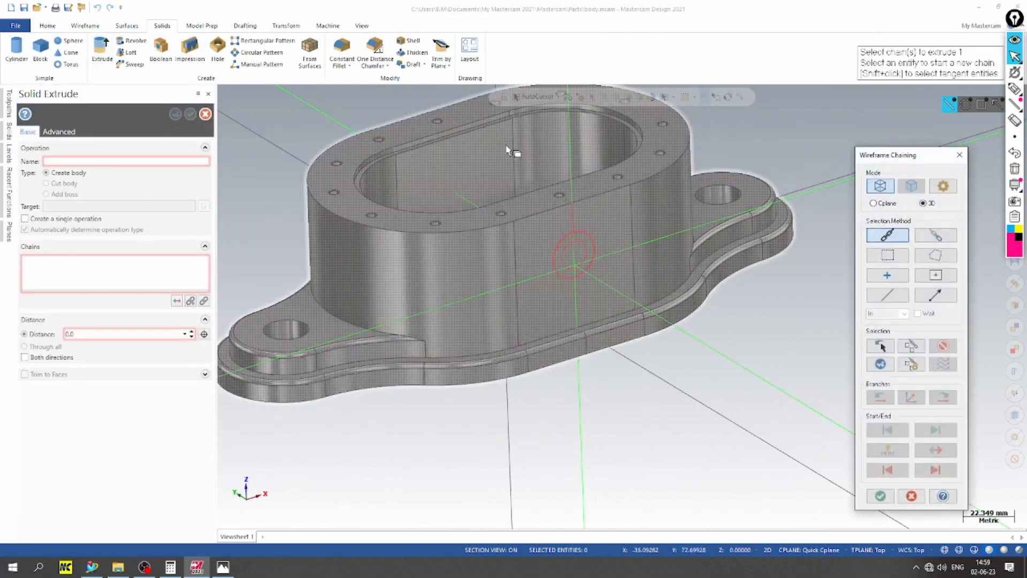
{"action": "scroll", "coordinate": [619, 264], "scroll_direction": "up", "scroll_amount": 8}
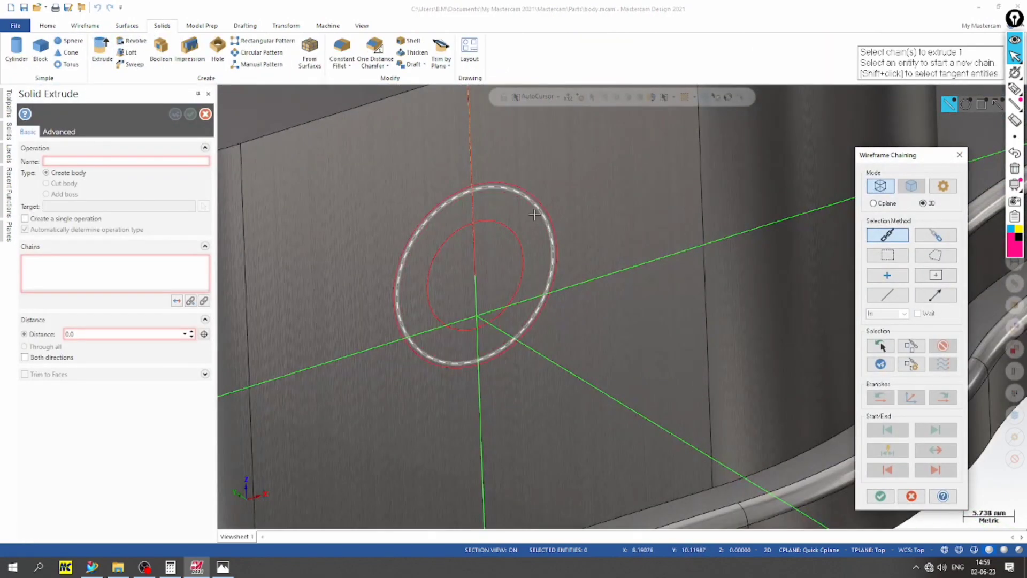
{"action": "left_click", "coordinate": [534, 214]}
{"action": "scroll", "coordinate": [533, 217], "scroll_direction": "down", "scroll_amount": 2}
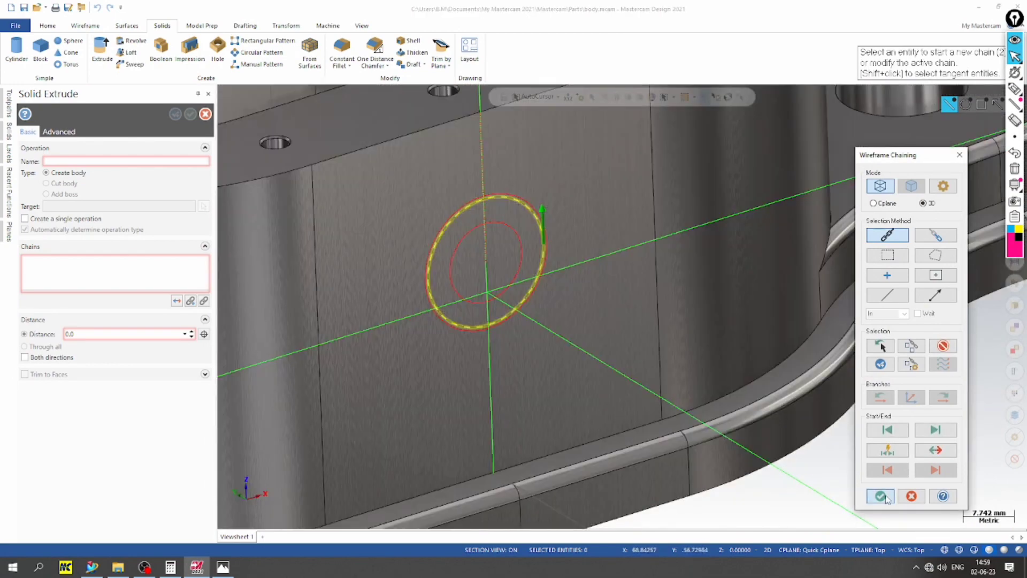
{"action": "left_click", "coordinate": [880, 496]}
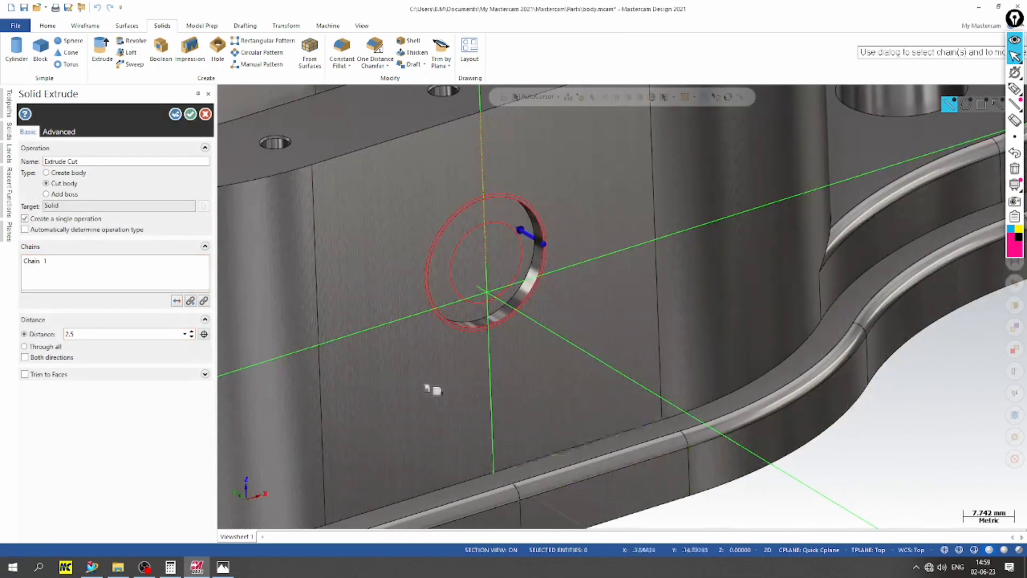
Reverse the extrusion outward and add it as a 26 mm boss, checking the length against the drawing
{"action": "left_click", "coordinate": [176, 301]}
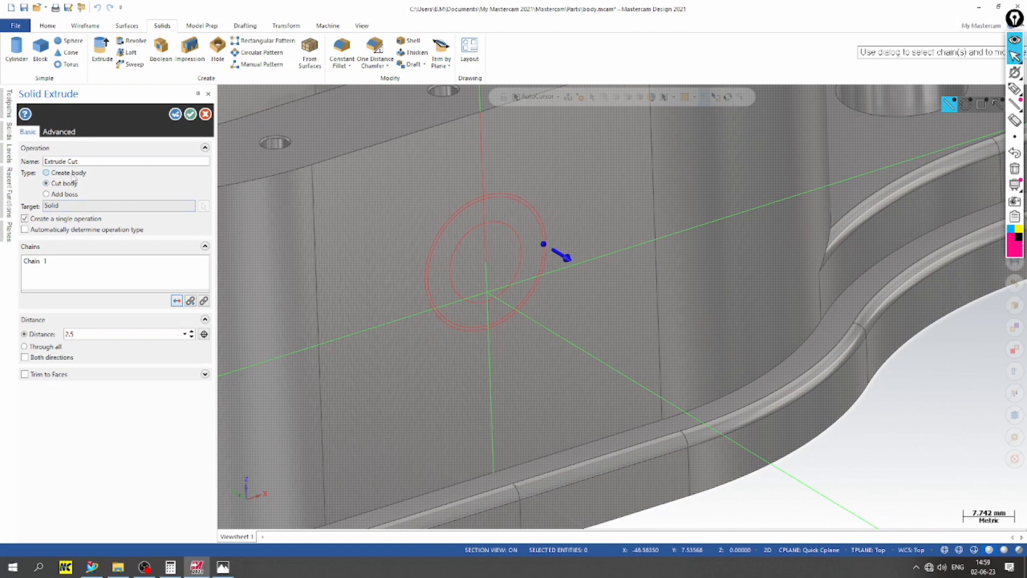
{"action": "left_click", "coordinate": [46, 194]}
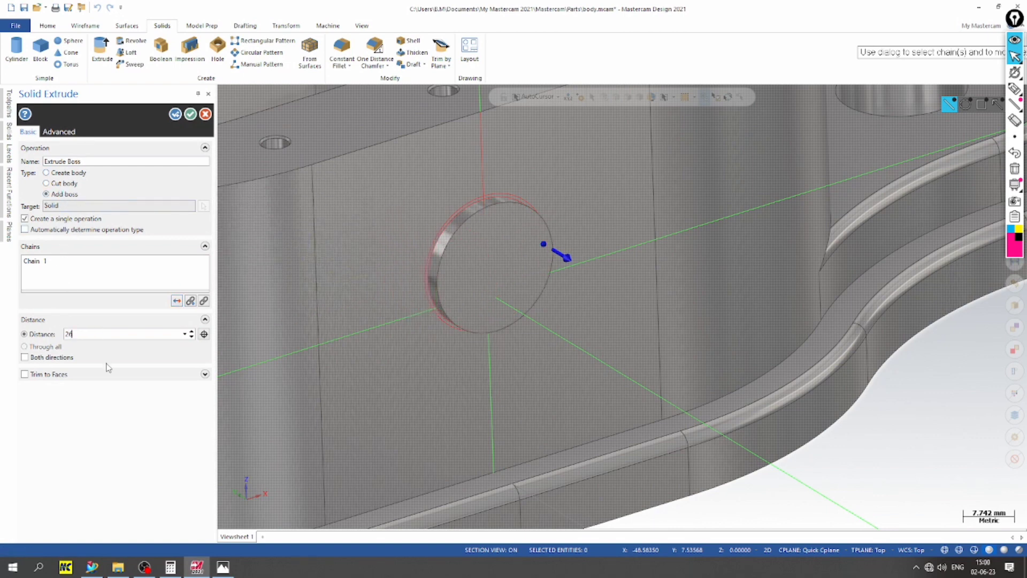
{"action": "type", "text": "26"}
{"action": "left_click", "coordinate": [224, 566]}
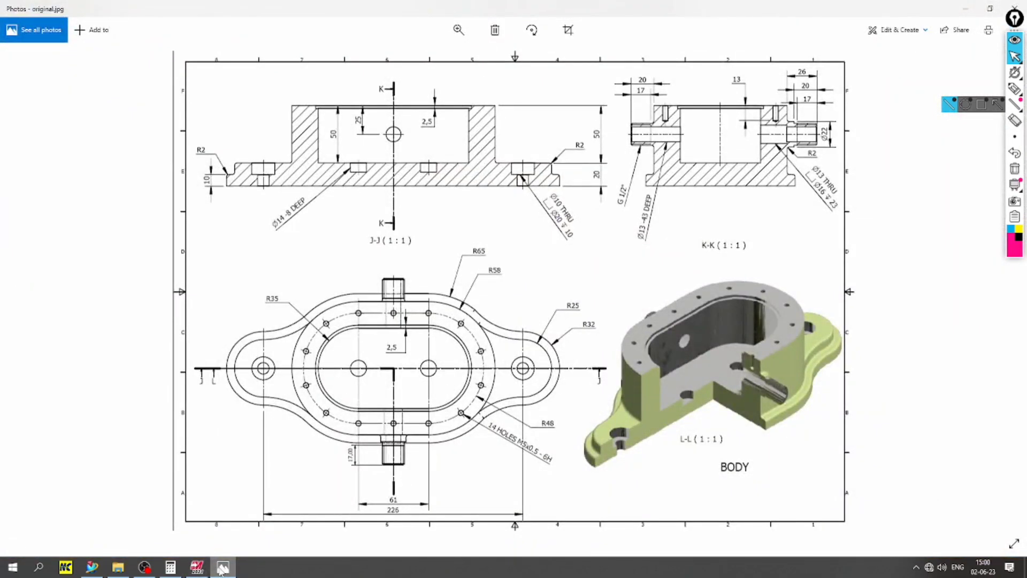
{"action": "left_click", "coordinate": [220, 569]}
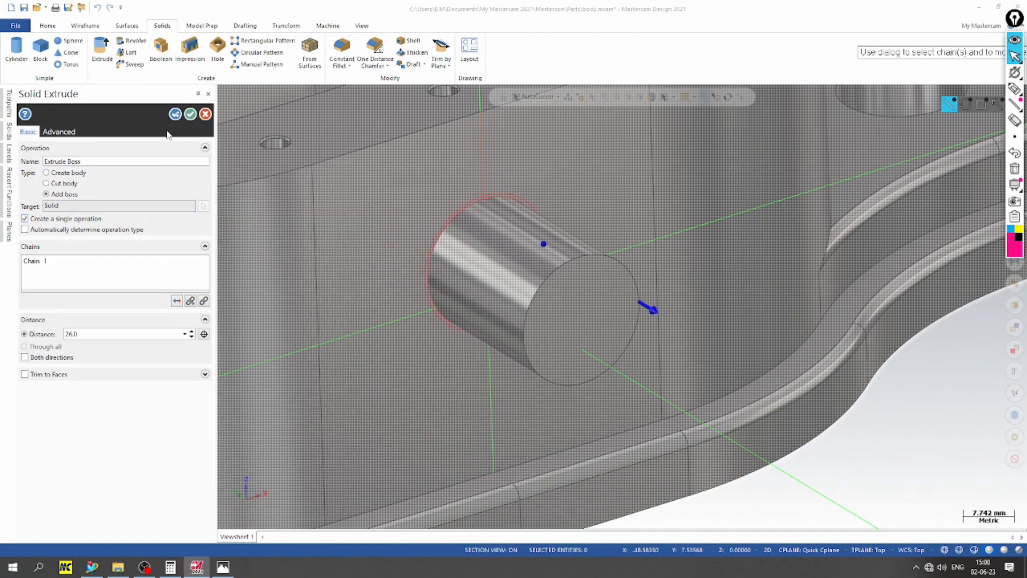
{"action": "left_click", "coordinate": [176, 114]}
Extrude the outermost port circle as an added boss with a distance of 6 mm in both directions
{"action": "scroll", "coordinate": [443, 143], "scroll_direction": "up", "scroll_amount": 2}
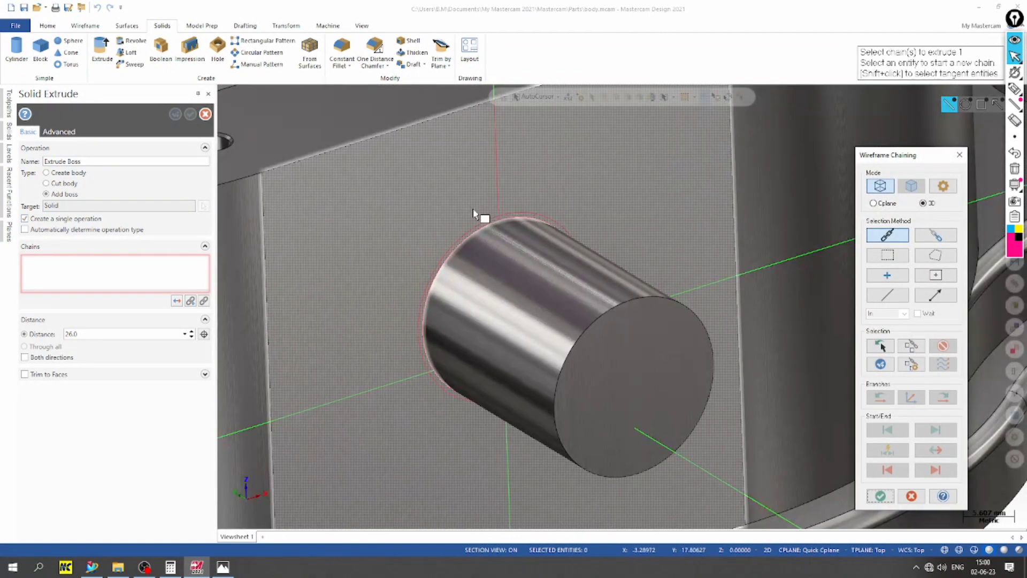
{"action": "left_click", "coordinate": [474, 221]}
{"action": "key", "text": "Return"}
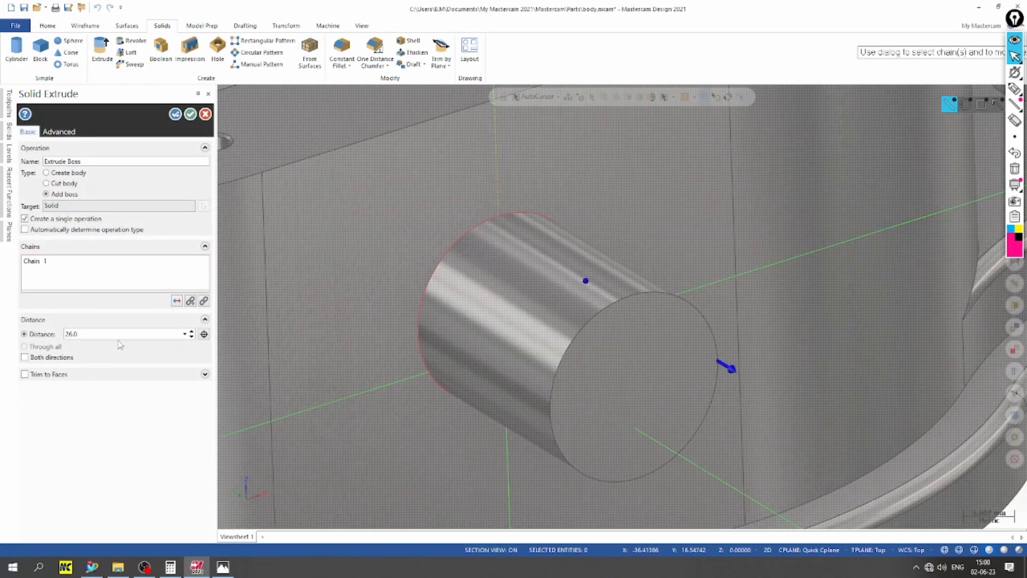
{"action": "left_click", "coordinate": [66, 334]}
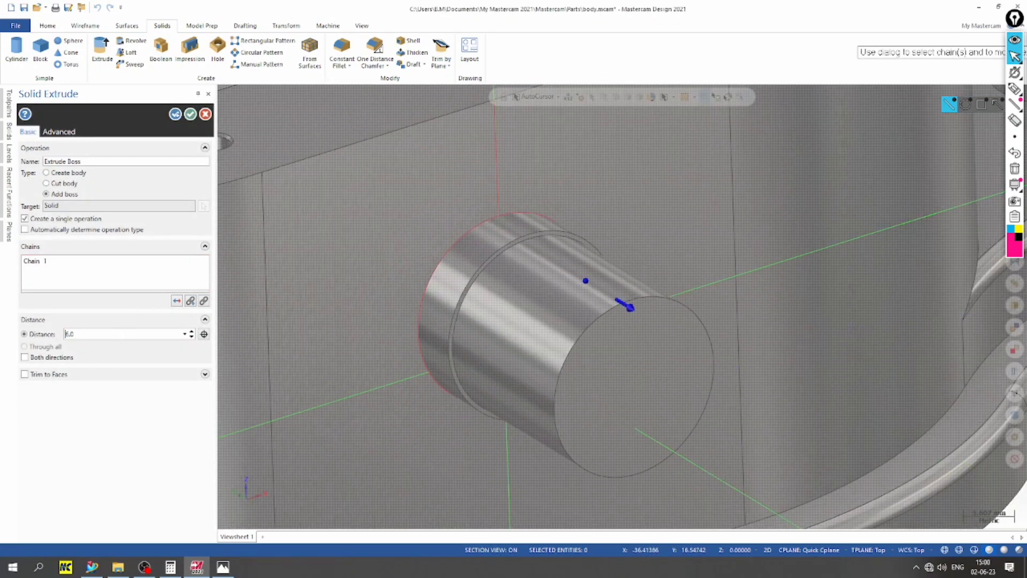
{"action": "left_click", "coordinate": [65, 361]}
{"action": "left_click", "coordinate": [176, 114]}
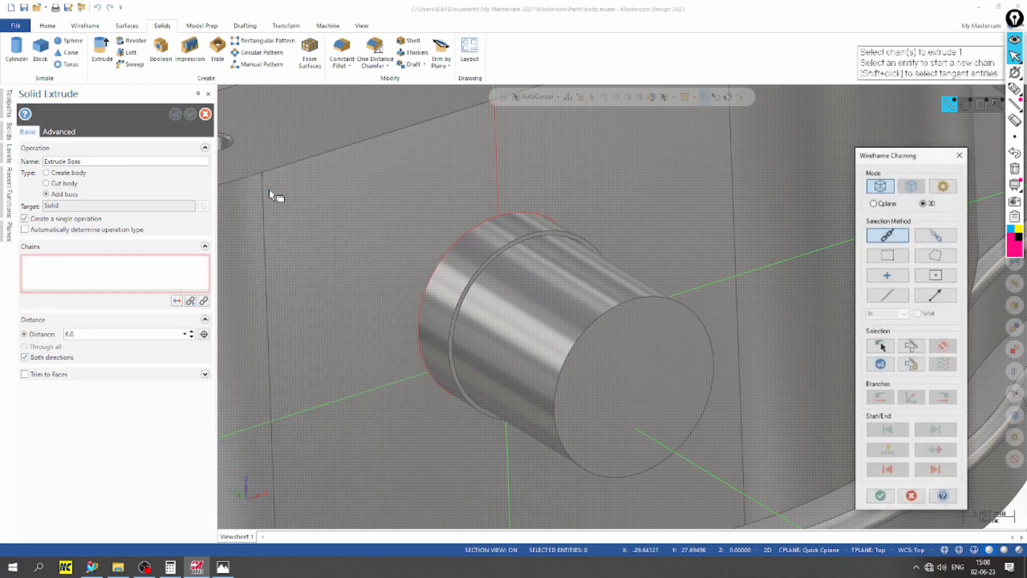
Chain the innermost 13 mm circle for the next extrusion in wireframe display, and return to the shaded display
{"action": "scroll", "coordinate": [447, 225], "scroll_direction": "down", "scroll_amount": 5}
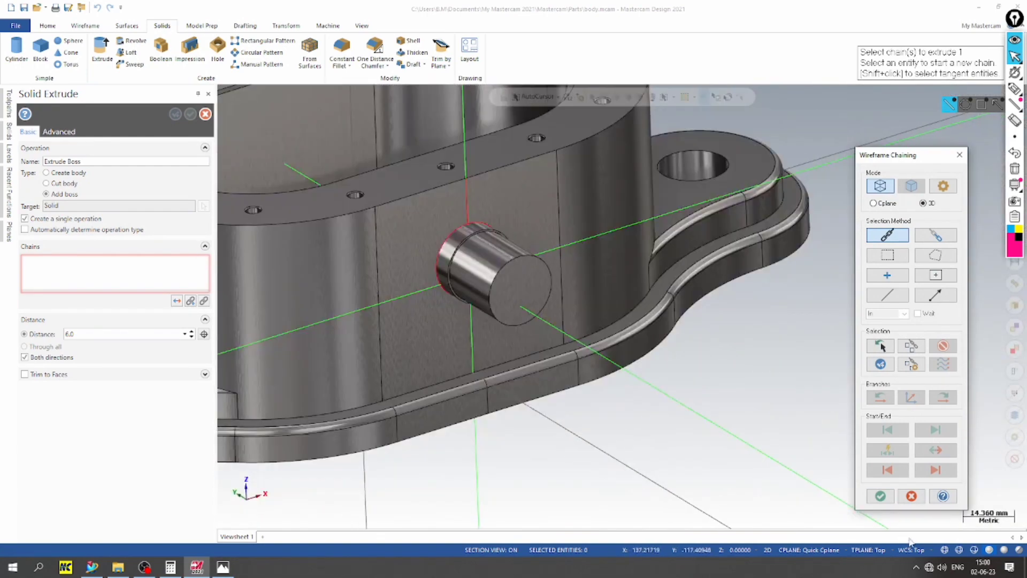
{"action": "left_click", "coordinate": [944, 550]}
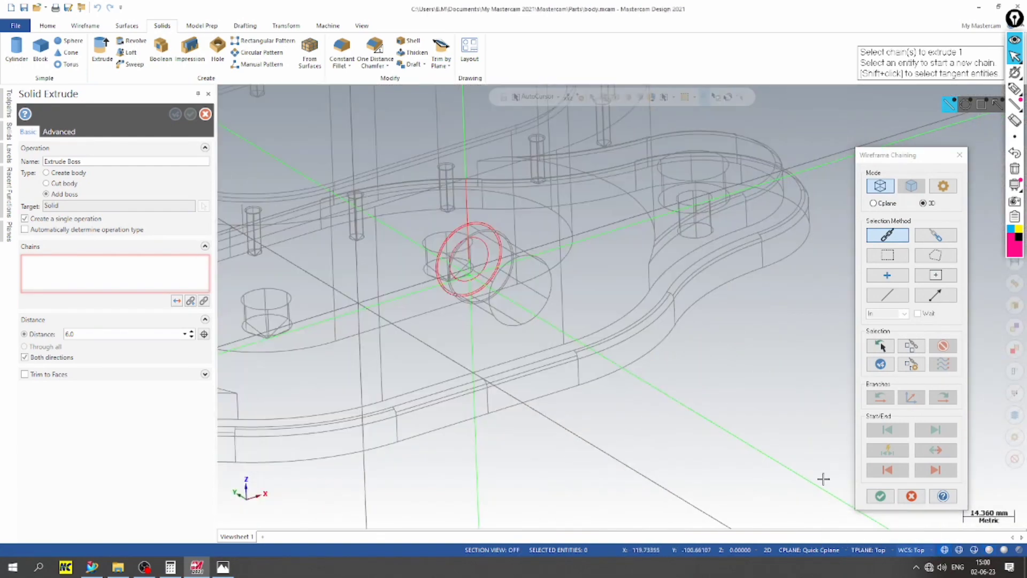
{"action": "left_click", "coordinate": [481, 247]}
{"action": "left_click", "coordinate": [880, 496]}
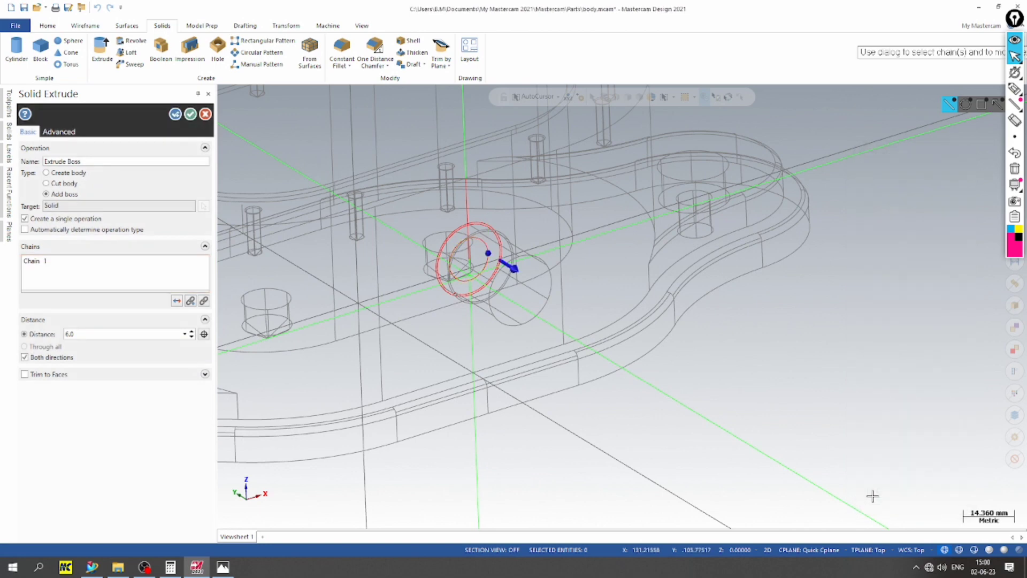
{"action": "left_click", "coordinate": [990, 550]}
{"action": "scroll", "coordinate": [619, 428], "scroll_direction": "down", "scroll_amount": 1}
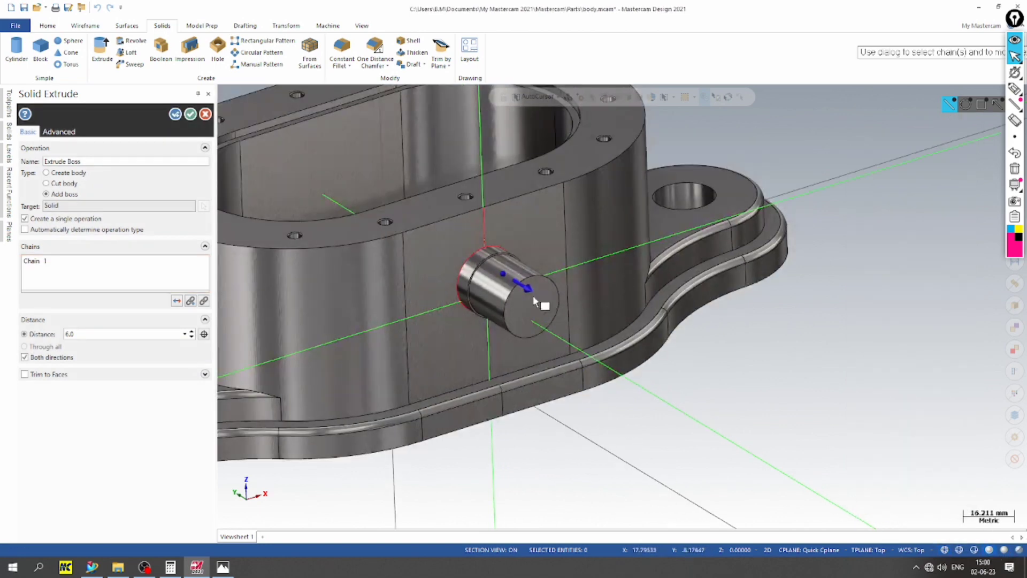
Cut the 13 mm circle through the port boss and both body walls, about 142 mm in both directions
{"action": "left_click", "coordinate": [522, 285]}
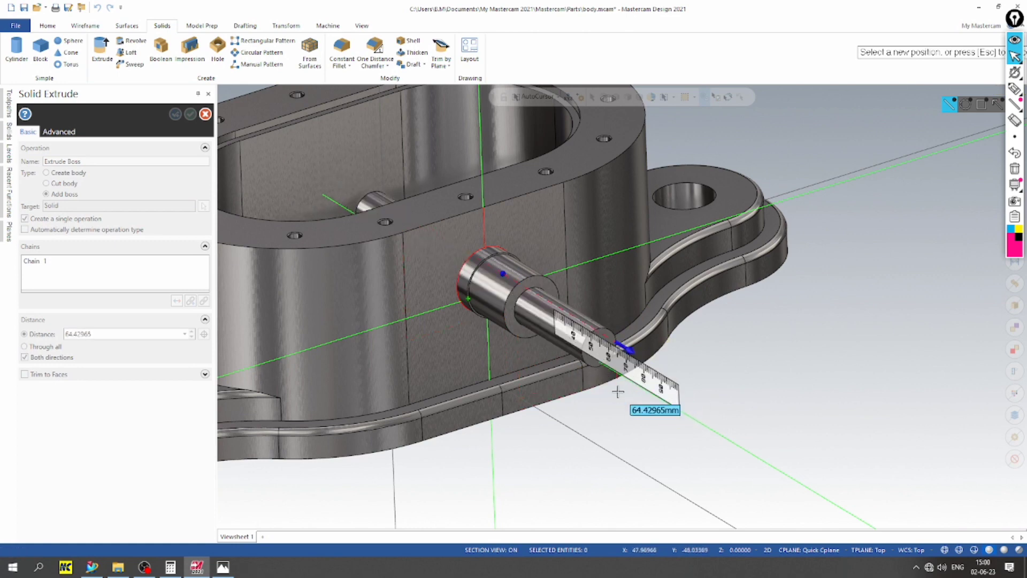
{"action": "right_click", "coordinate": [635, 397]}
{"action": "left_click", "coordinate": [649, 282]}
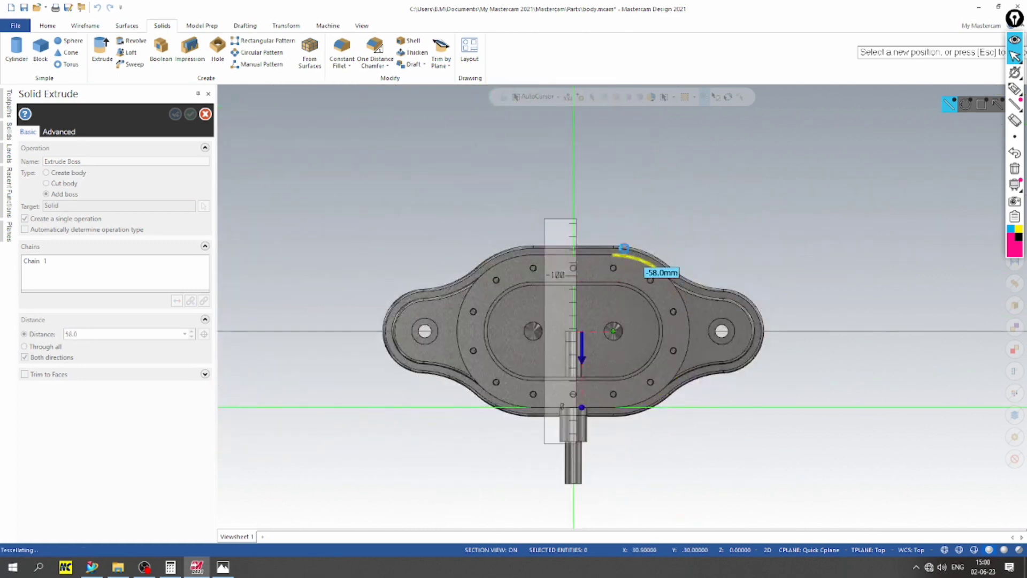
{"action": "left_click", "coordinate": [599, 221]}
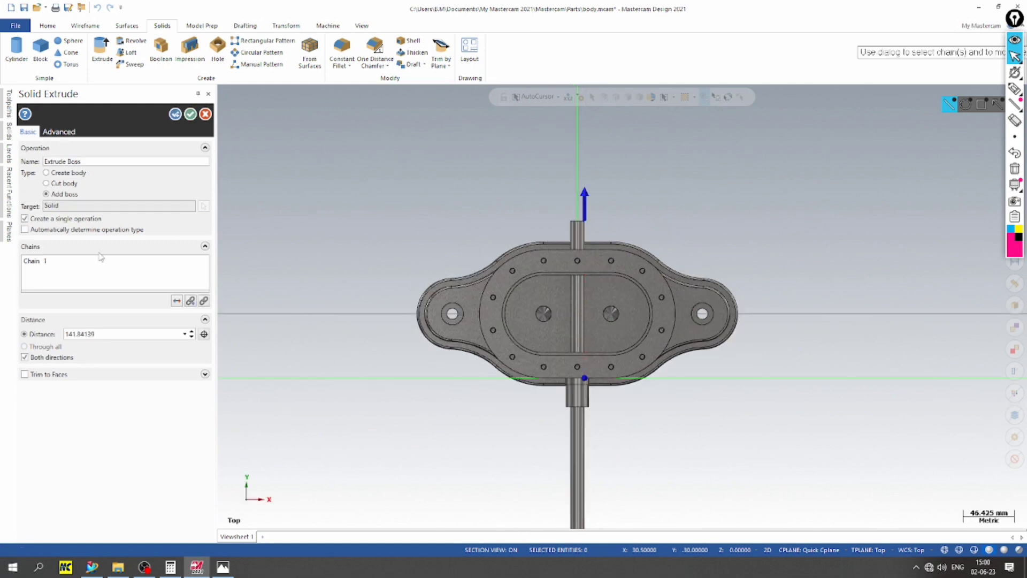
{"action": "left_click", "coordinate": [62, 185]}
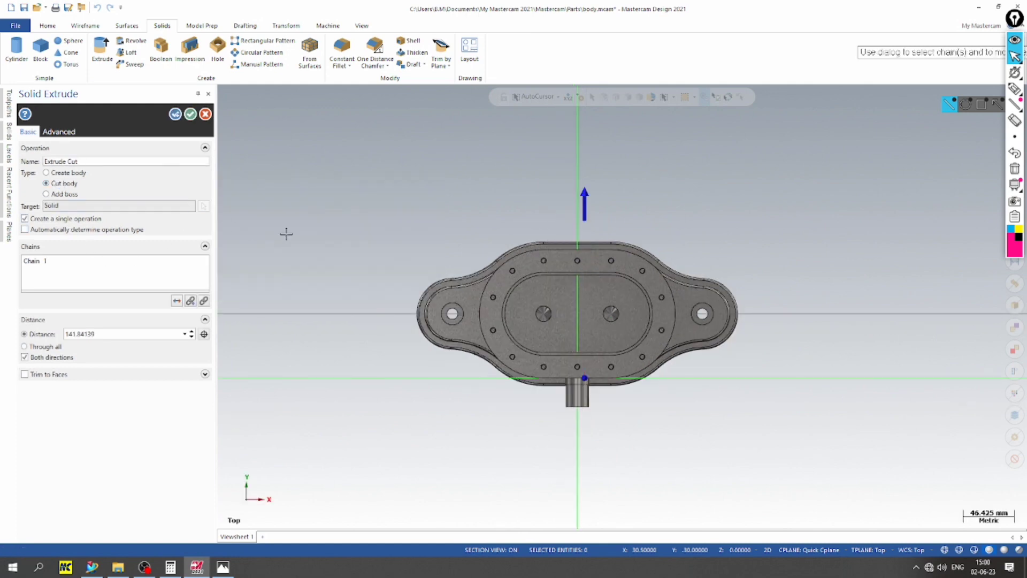
{"action": "middle_click_drag", "start_coordinate": [315, 292], "coordinate": [725, 437]}
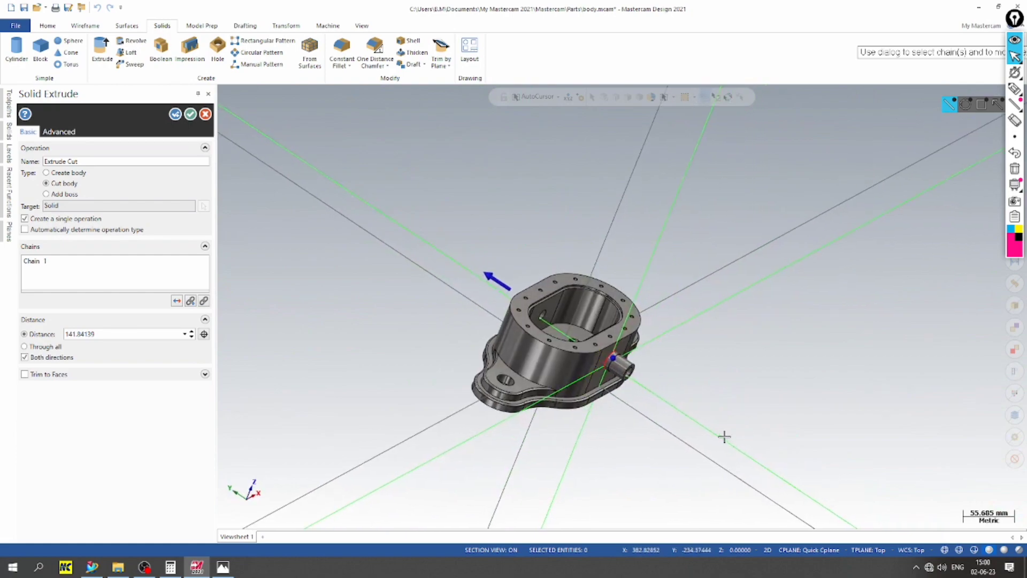
{"action": "scroll", "coordinate": [696, 417], "scroll_direction": "up", "scroll_amount": 5}
{"action": "left_click", "coordinate": [190, 114]}
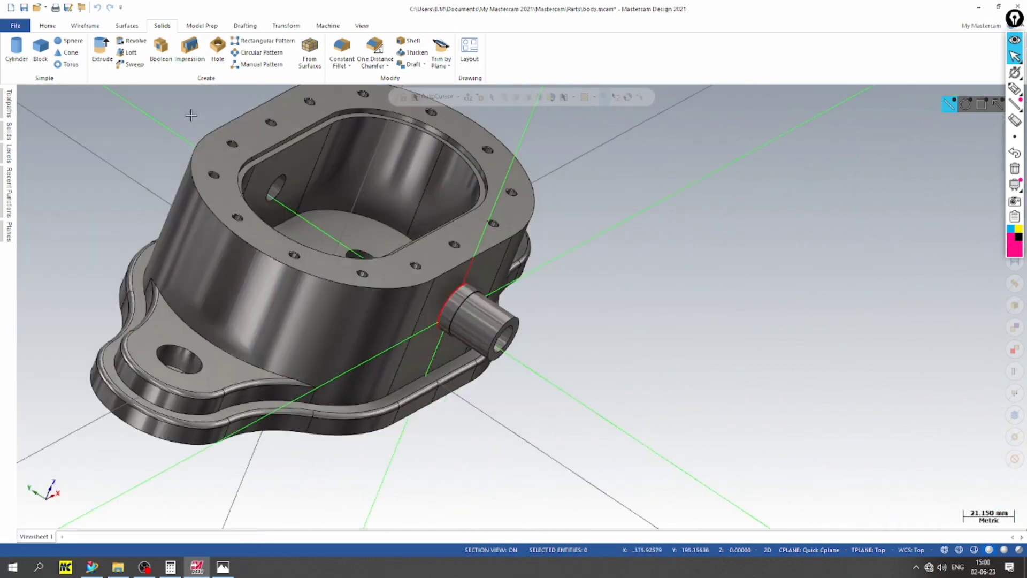
Inspect the bored port boss on the front wall and compare it with the port details on the drawing
{"action": "scroll", "coordinate": [590, 249], "scroll_direction": "up", "scroll_amount": 3}
{"action": "scroll", "coordinate": [589, 249], "scroll_direction": "down", "scroll_amount": 2}
{"action": "middle_click_drag", "start_coordinate": [633, 296], "coordinate": [280, 448]}
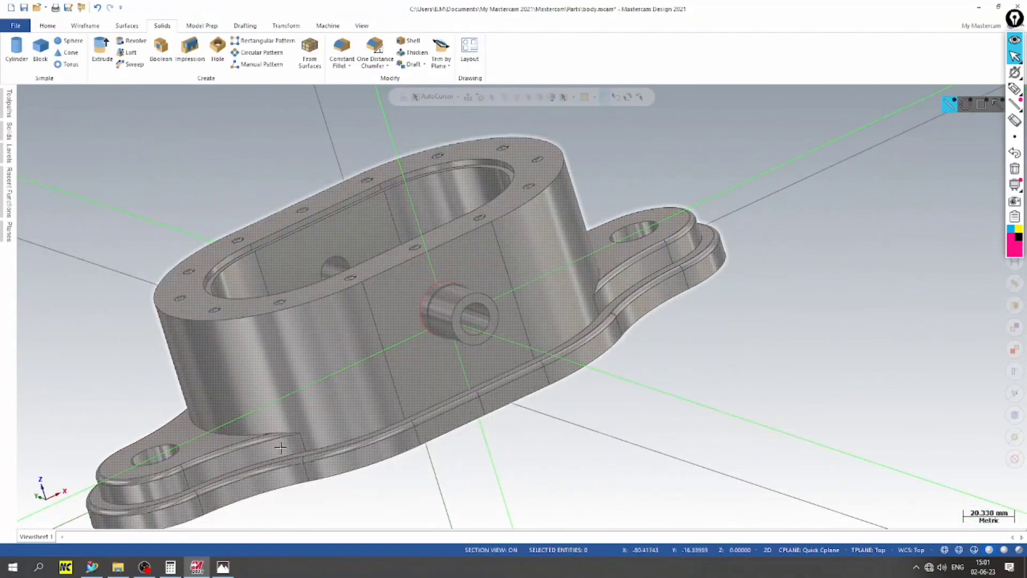
{"action": "left_click", "coordinate": [223, 566]}
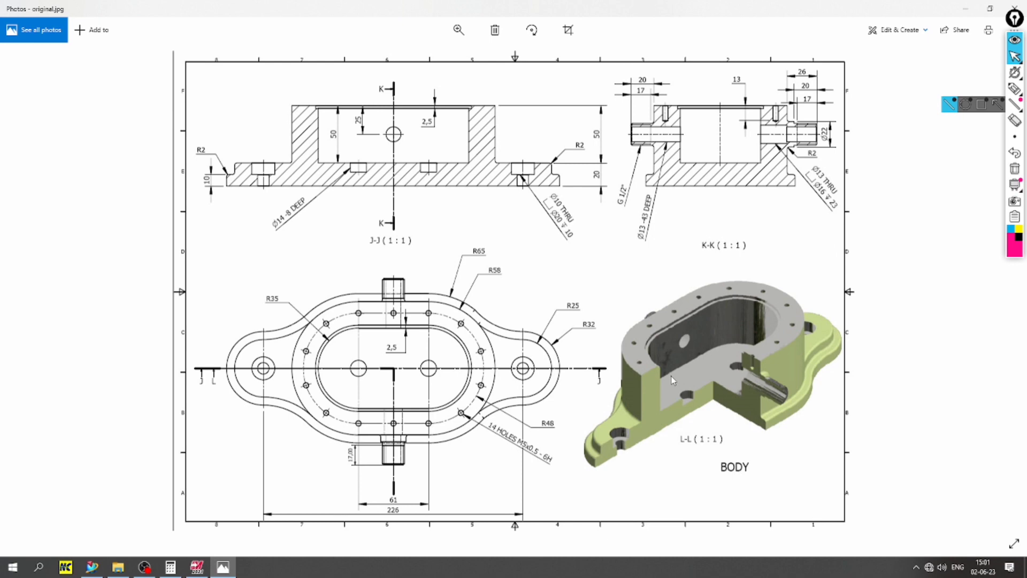
{"action": "left_click", "coordinate": [223, 567]}
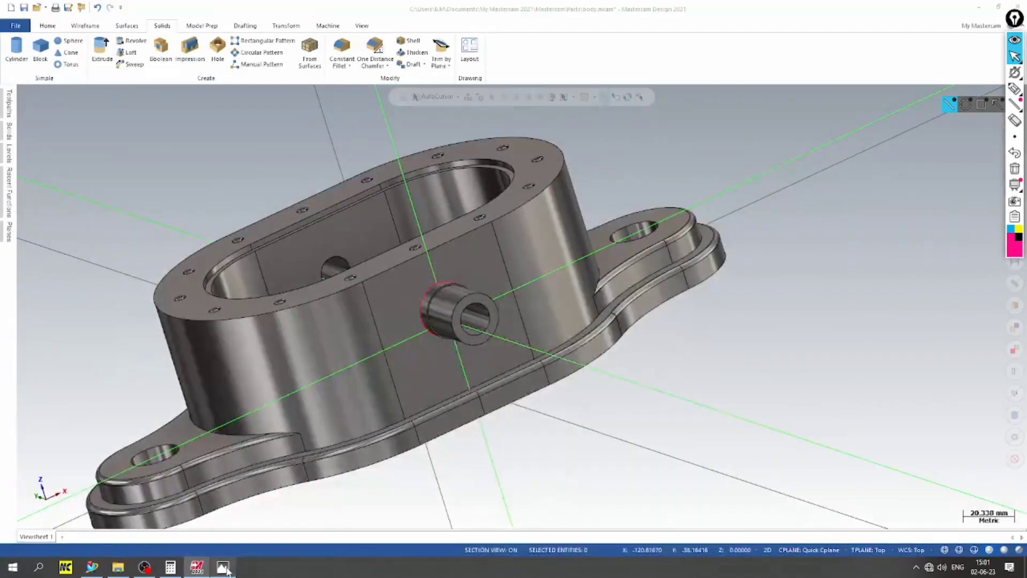
{"action": "scroll", "coordinate": [724, 311], "scroll_direction": "up", "scroll_amount": 2}
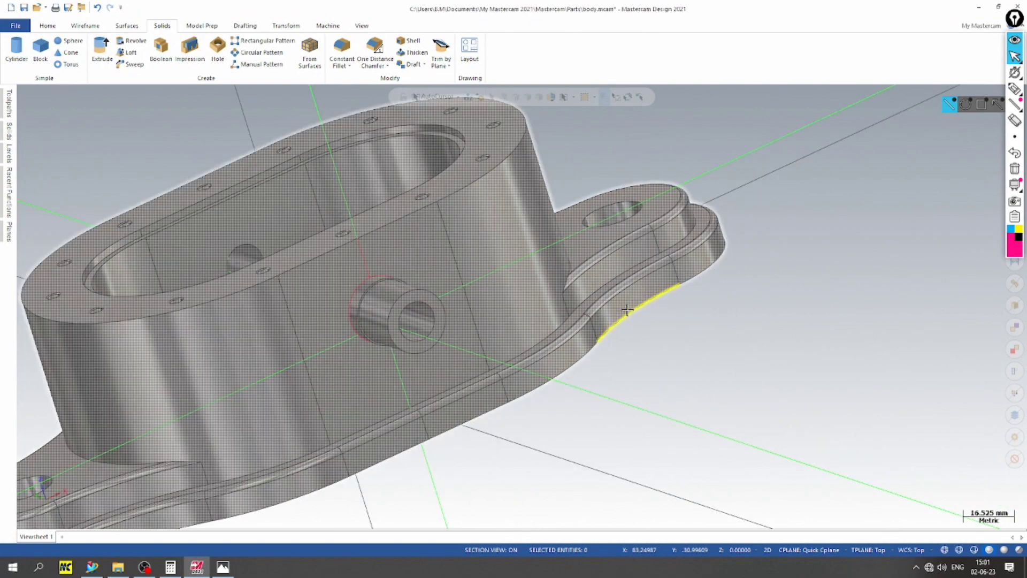
{"action": "middle_click_drag", "start_coordinate": [629, 310], "coordinate": [672, 324]}
{"action": "scroll", "coordinate": [601, 457], "scroll_direction": "up", "scroll_amount": 4}
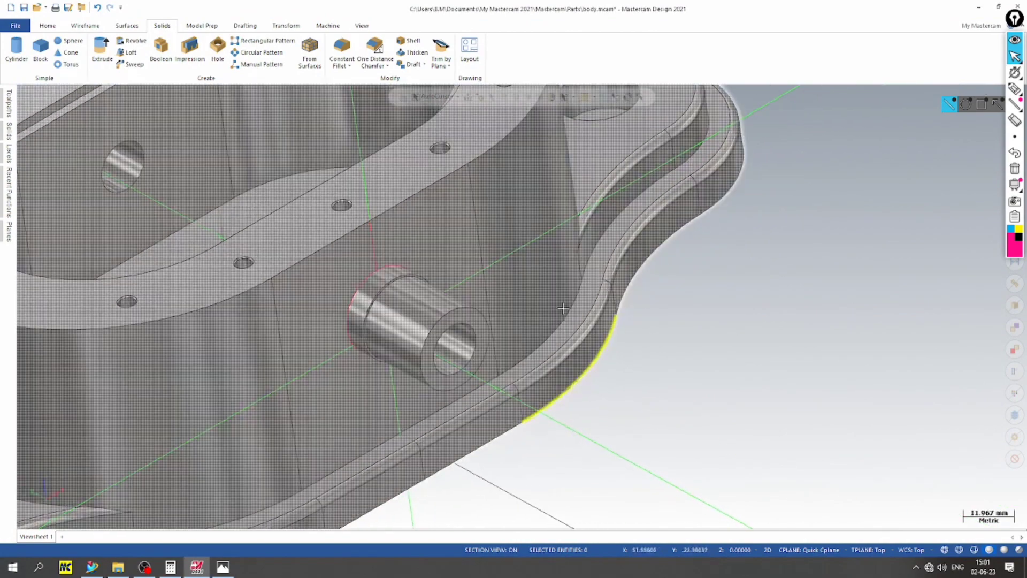
Chamfer the end face of the front wall's port boss with a 0.5 mm distance at a 45 degree angle
{"action": "scroll", "coordinate": [569, 321], "scroll_direction": "down", "scroll_amount": 3}
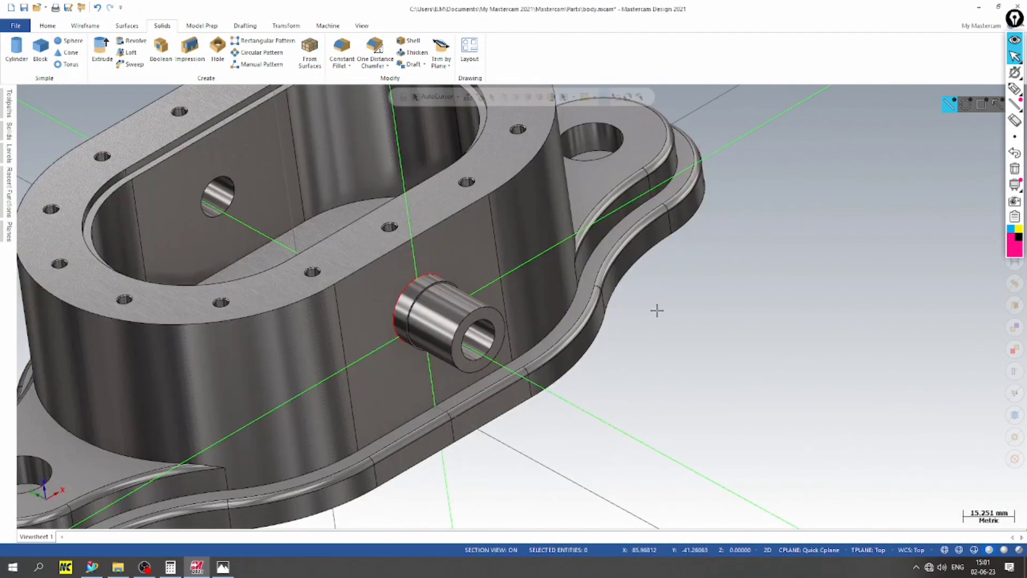
{"action": "scroll", "coordinate": [657, 311], "scroll_direction": "down", "scroll_amount": 4}
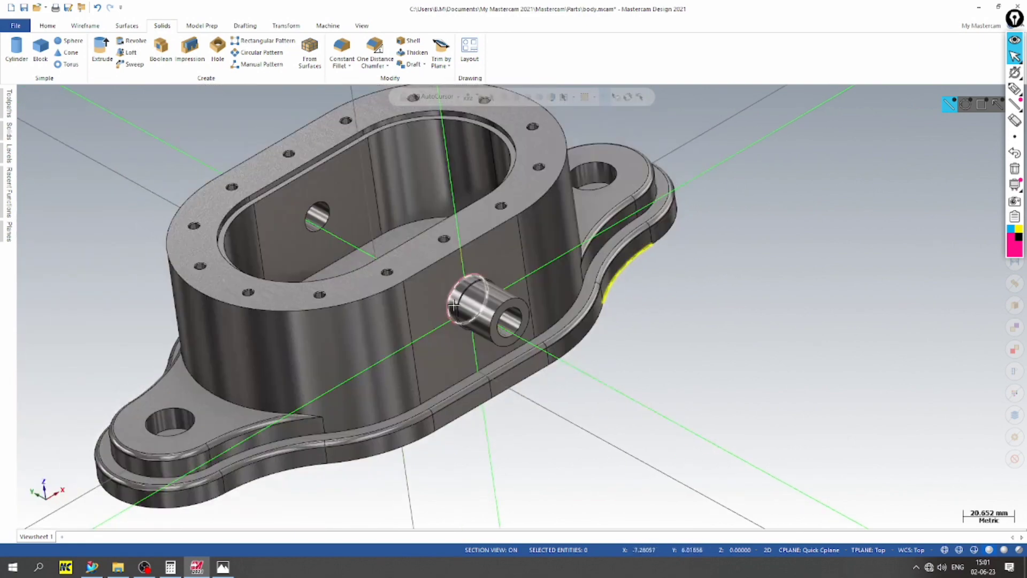
{"action": "scroll", "coordinate": [695, 265], "scroll_direction": "up", "scroll_amount": 4}
{"action": "mouse_move", "coordinate": [725, 362]}
{"action": "middle_mouse_down"}
{"action": "mouse_move", "coordinate": [708, 346]}
{"action": "mouse_move", "coordinate": [728, 345]}
{"action": "middle_mouse_up"}
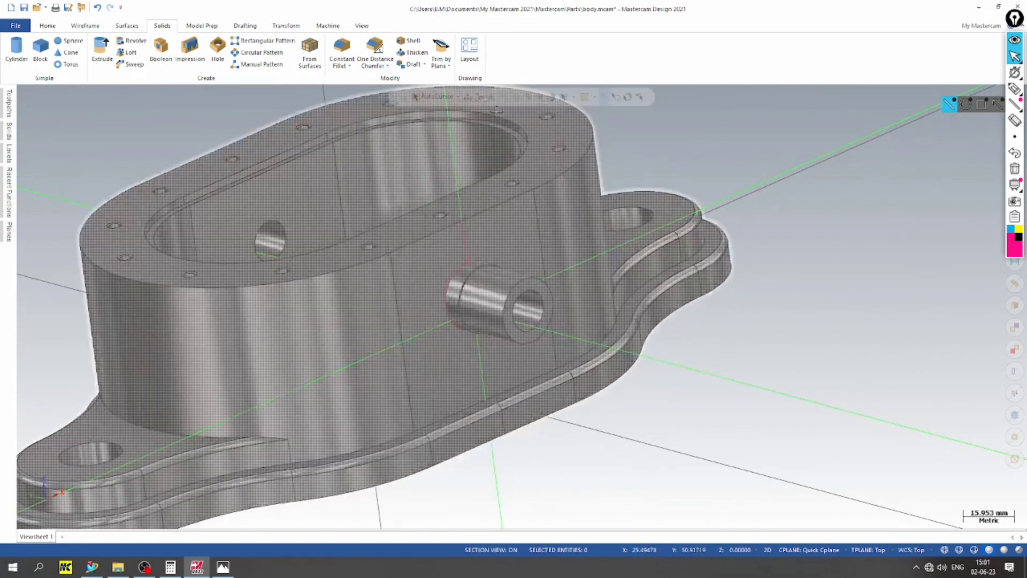
{"action": "left_click", "coordinate": [389, 66]}
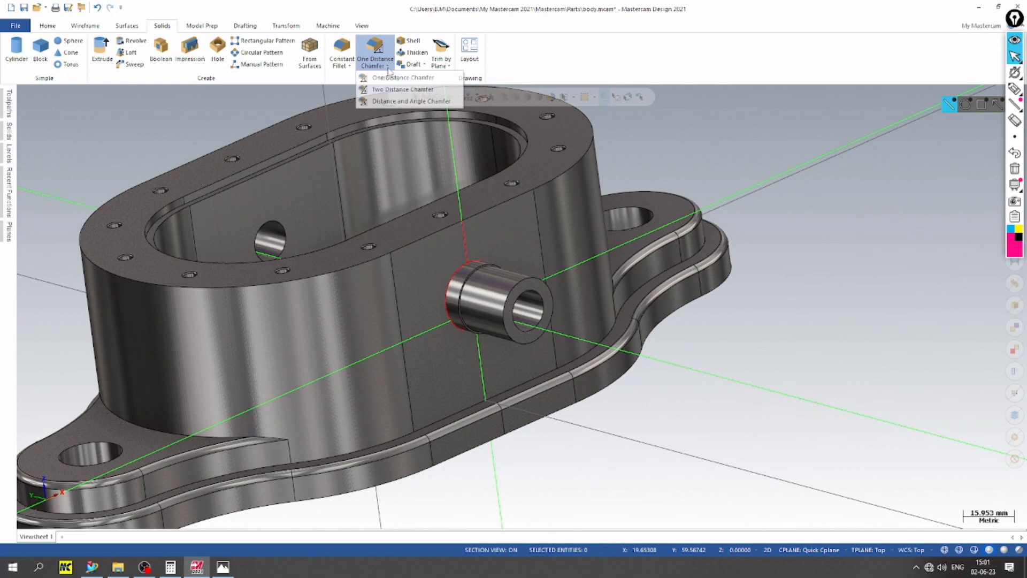
{"action": "left_click", "coordinate": [412, 103]}
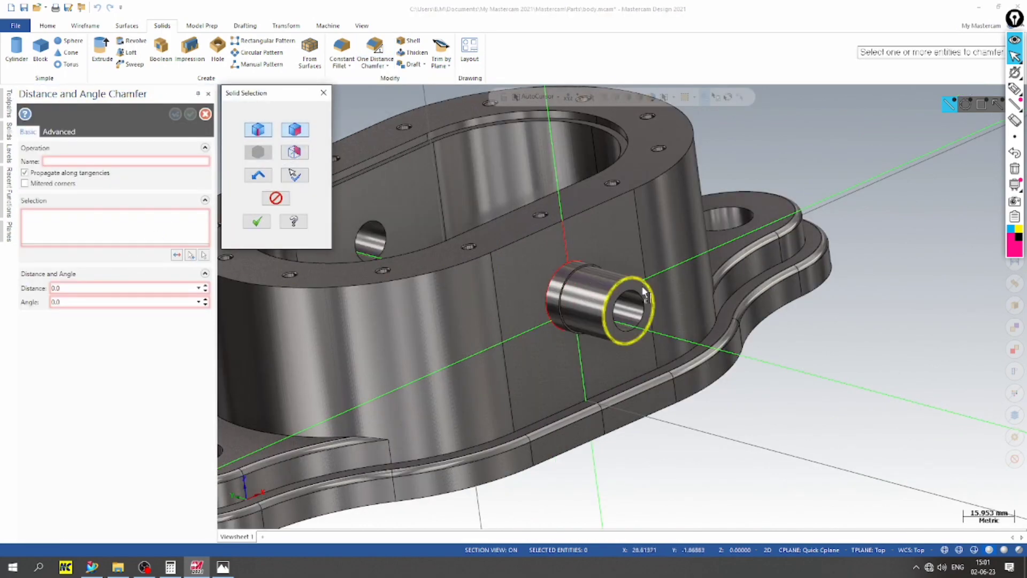
{"action": "left_click", "coordinate": [618, 289]}
{"action": "left_click", "coordinate": [257, 221]}
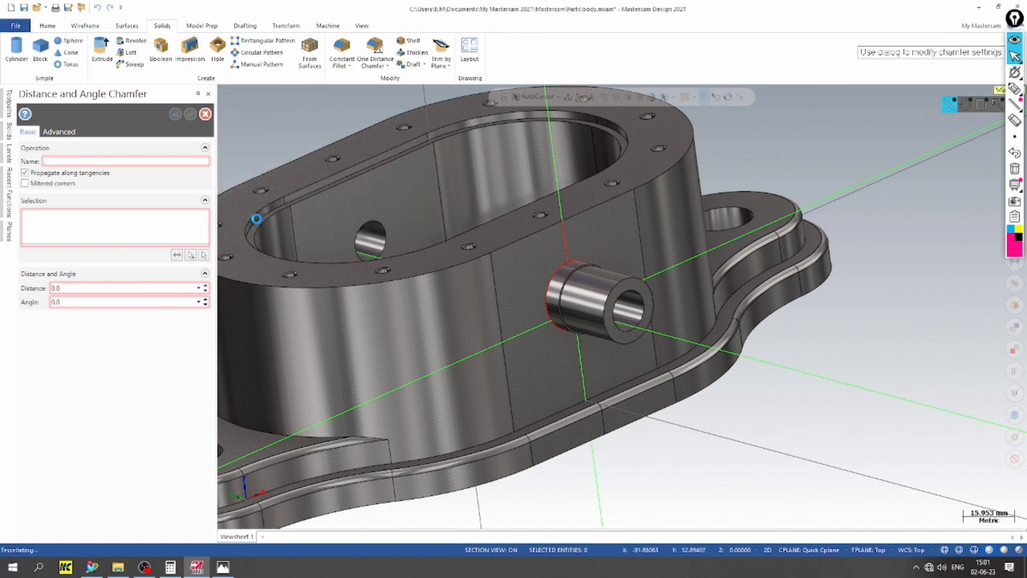
{"action": "left_click", "coordinate": [85, 289]}
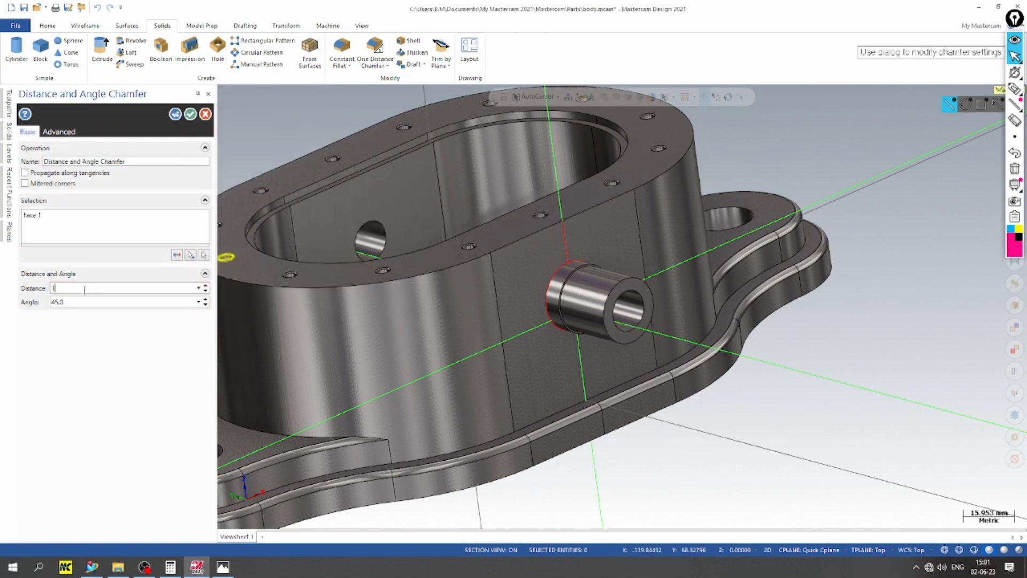
{"action": "type", "text": "1"}
{"action": "left_click", "coordinate": [89, 302]}
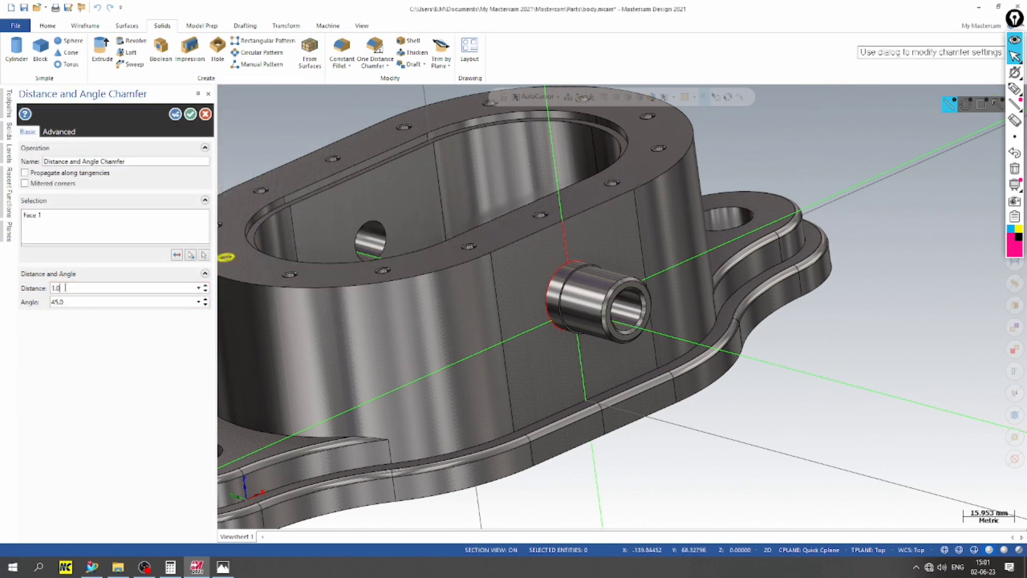
{"action": "left_click", "coordinate": [65, 288]}
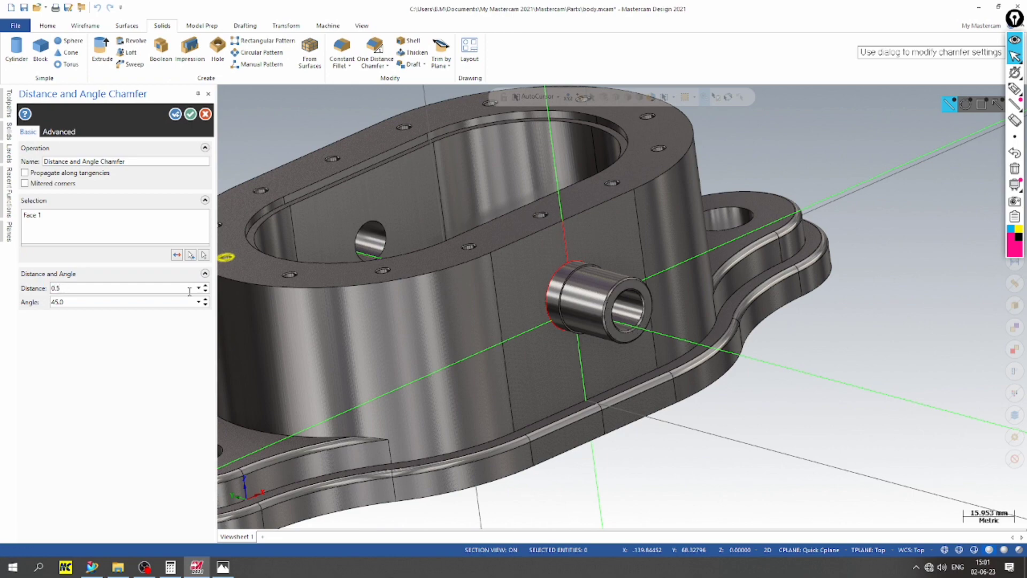
{"action": "scroll", "coordinate": [660, 322], "scroll_direction": "up", "scroll_amount": 5}
{"action": "scroll", "coordinate": [696, 253], "scroll_direction": "down", "scroll_amount": 4}
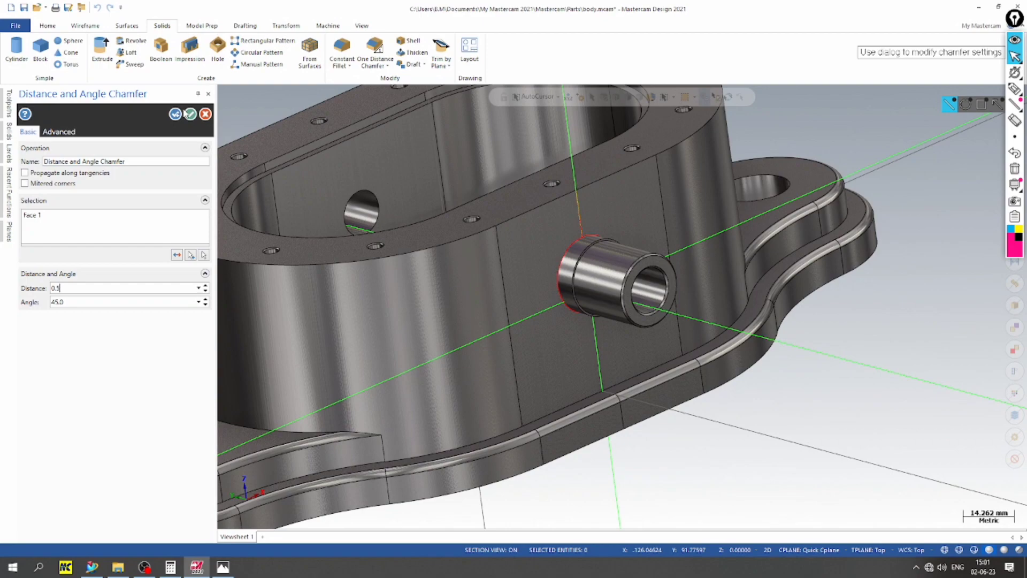
{"action": "left_click", "coordinate": [191, 114]}
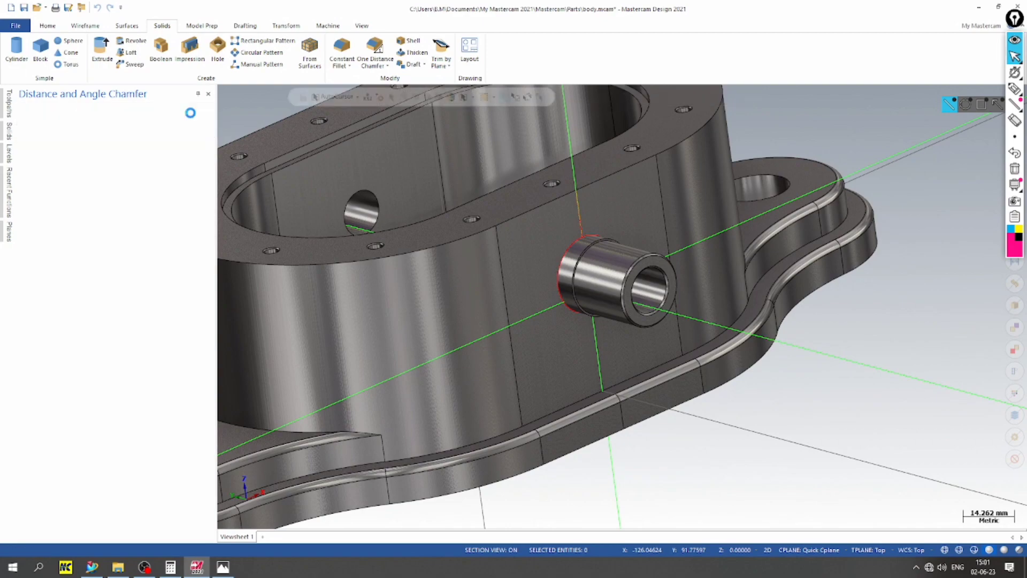
Add a new empty level 6 and keep the body level as the active one
{"action": "scroll", "coordinate": [651, 254], "scroll_direction": "up", "scroll_amount": 2}
{"action": "scroll", "coordinate": [674, 262], "scroll_direction": "down", "scroll_amount": 2}
{"action": "middle_click_drag", "start_coordinate": [677, 264], "coordinate": [760, 320]}
{"action": "scroll", "coordinate": [509, 249], "scroll_direction": "up", "scroll_amount": 2}
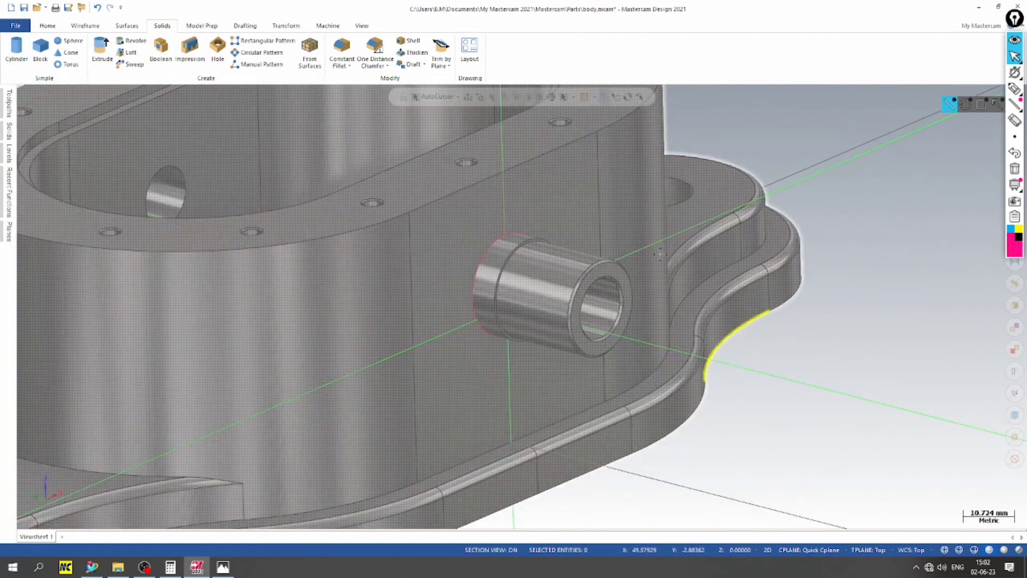
{"action": "scroll", "coordinate": [659, 254], "scroll_direction": "down", "scroll_amount": 5}
{"action": "scroll", "coordinate": [551, 289], "scroll_direction": "up", "scroll_amount": 3}
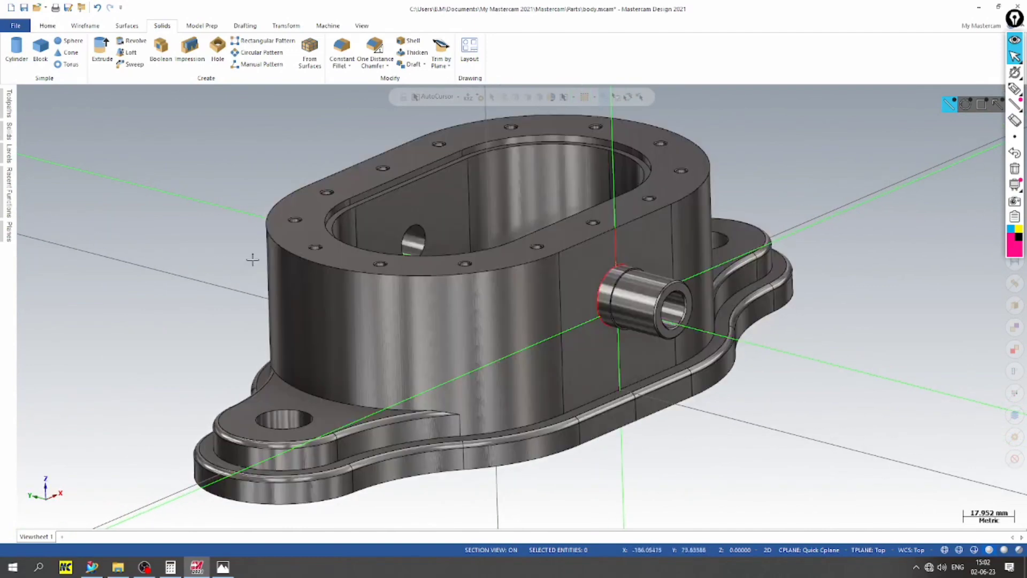
{"action": "left_click", "coordinate": [11, 154]}
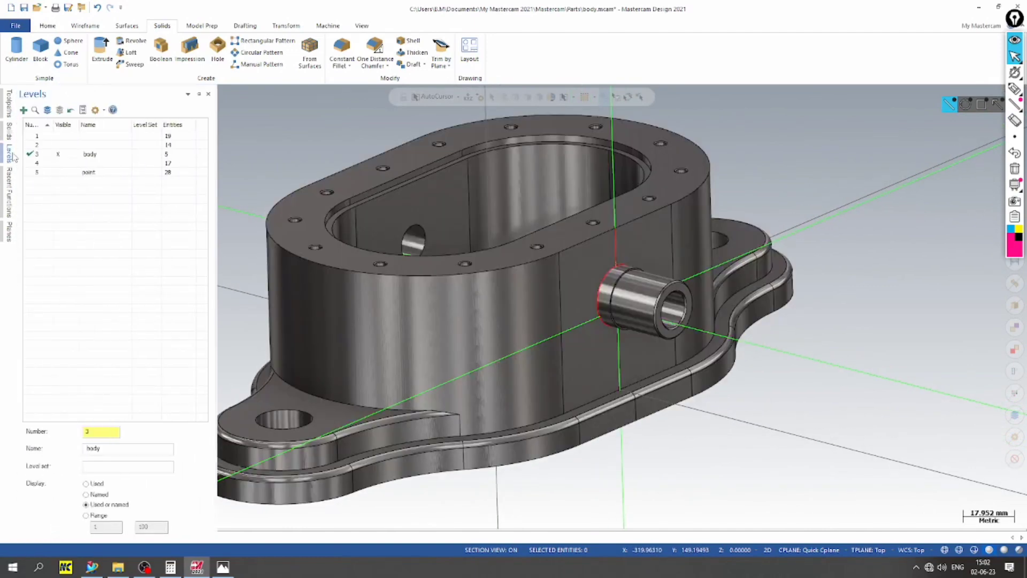
{"action": "left_click", "coordinate": [24, 110]}
{"action": "left_click", "coordinate": [46, 155]}
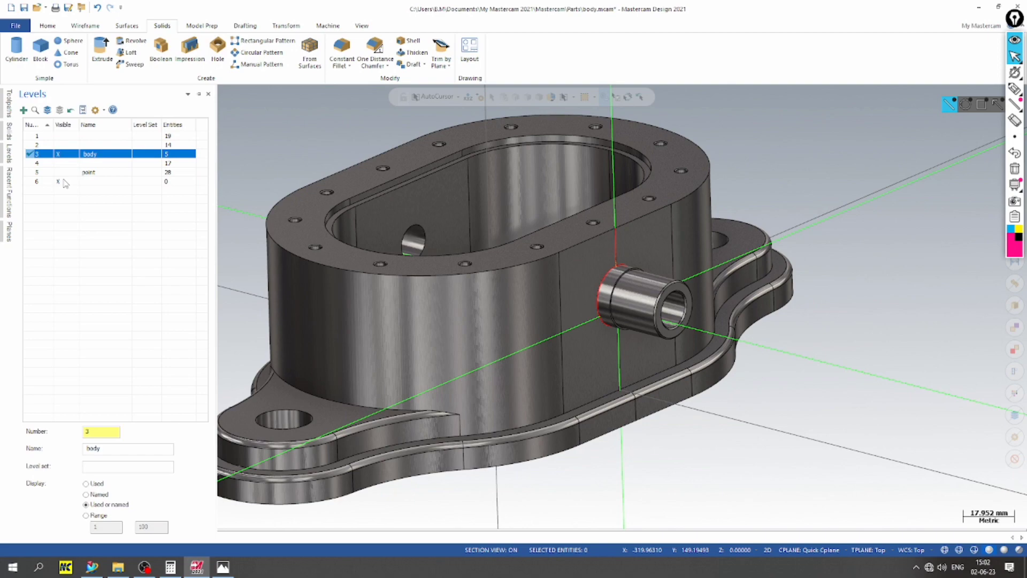
Select the port's wireframe circles and line on the front wall and move them to level 5, point
{"action": "left_click_drag", "start_coordinate": [874, 483], "coordinate": [562, 195]}
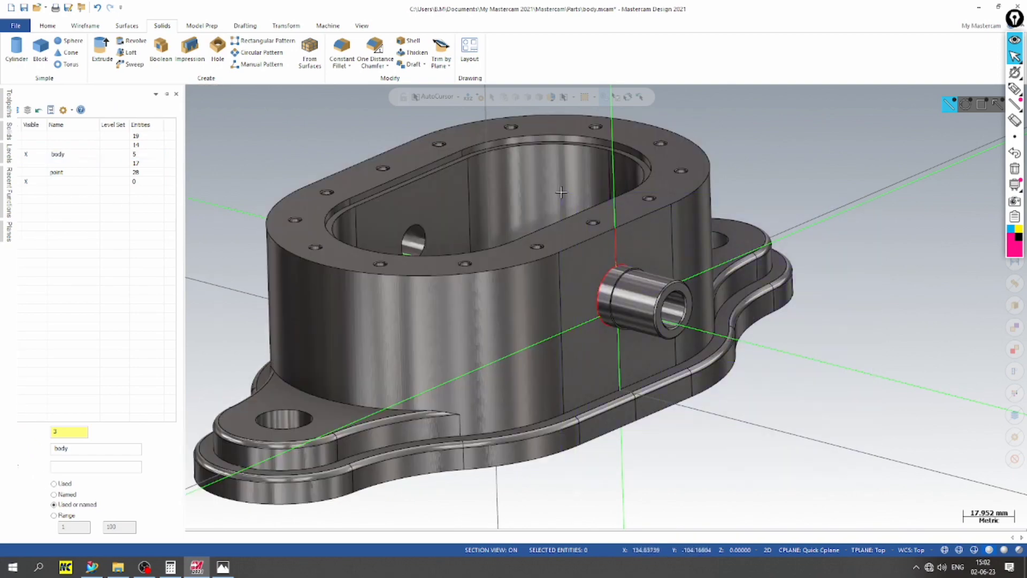
{"action": "right_click", "coordinate": [614, 248]}
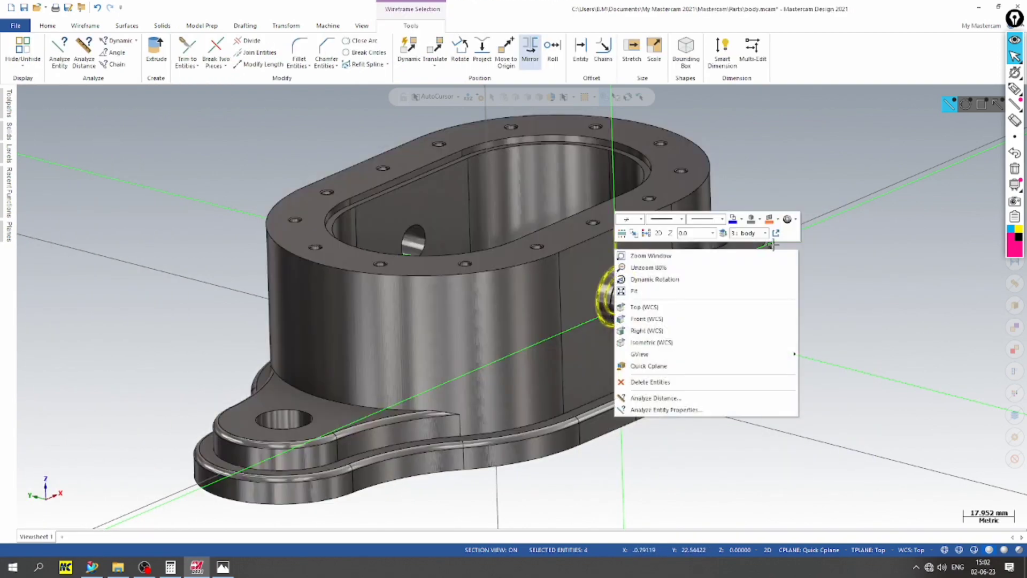
{"action": "left_click", "coordinate": [724, 233]}
{"action": "left_click", "coordinate": [146, 206]}
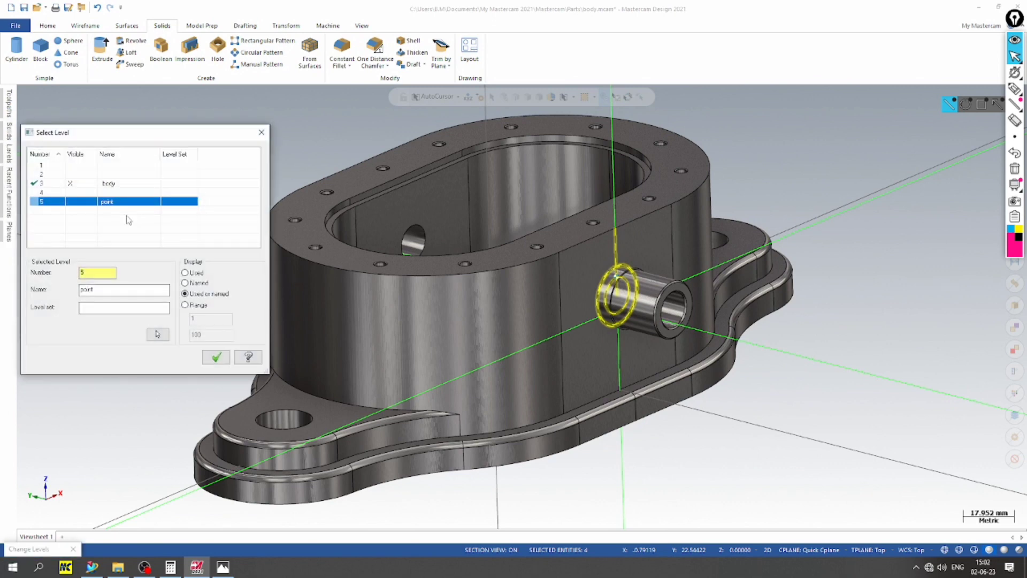
{"action": "left_click", "coordinate": [216, 357]}
{"action": "left_click", "coordinate": [94, 313]}
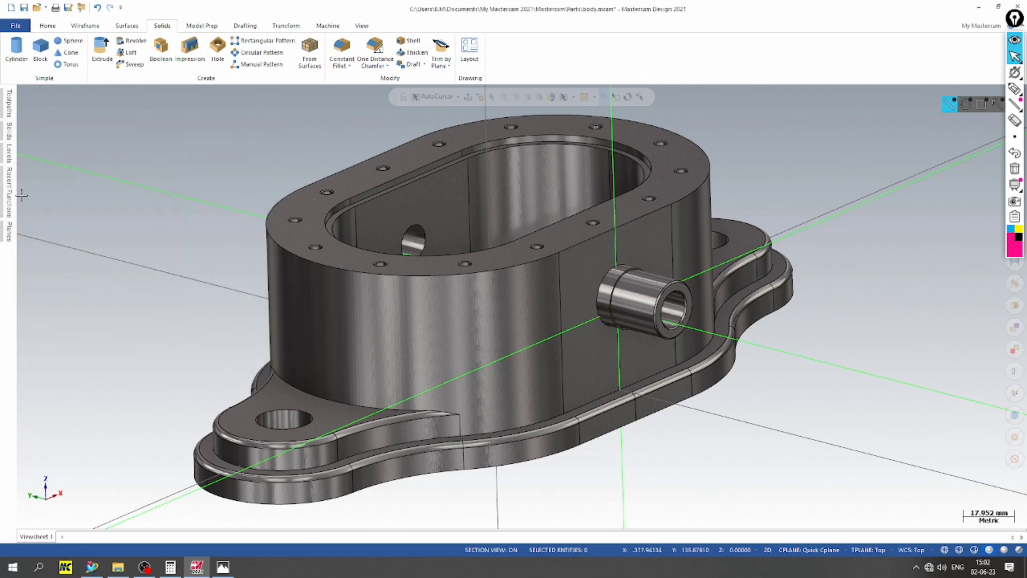
Show the point level briefly to check its contents, hide it again, and save the part
{"action": "left_click", "coordinate": [8, 156]}
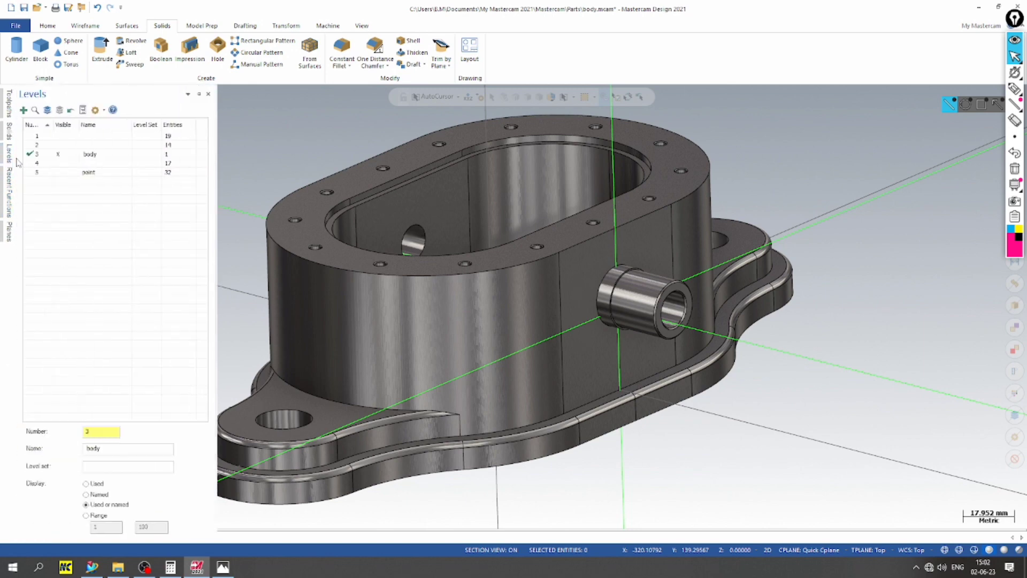
{"action": "left_click", "coordinate": [58, 175]}
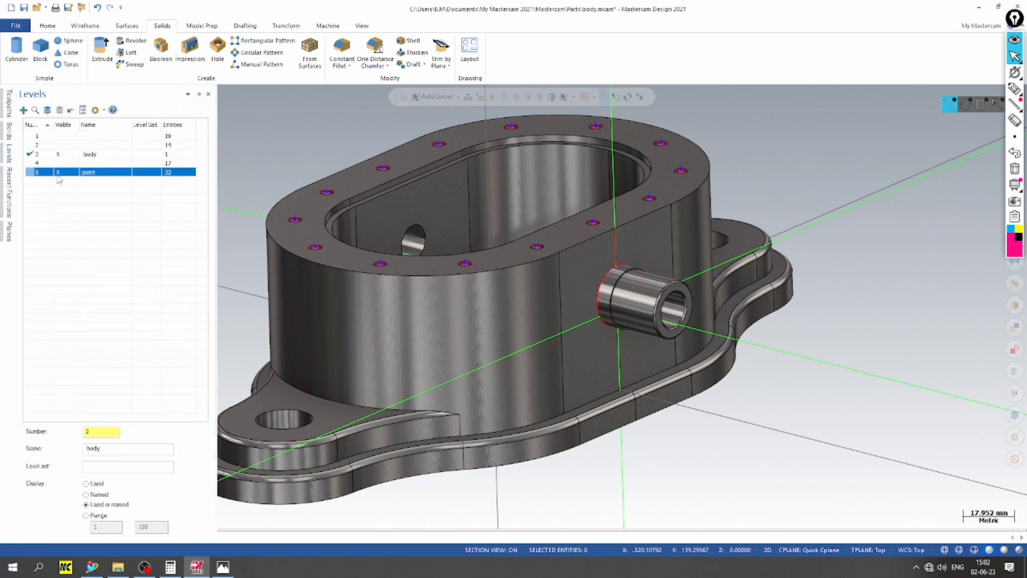
{"action": "left_click", "coordinate": [58, 173]}
{"action": "left_click", "coordinate": [24, 7]}
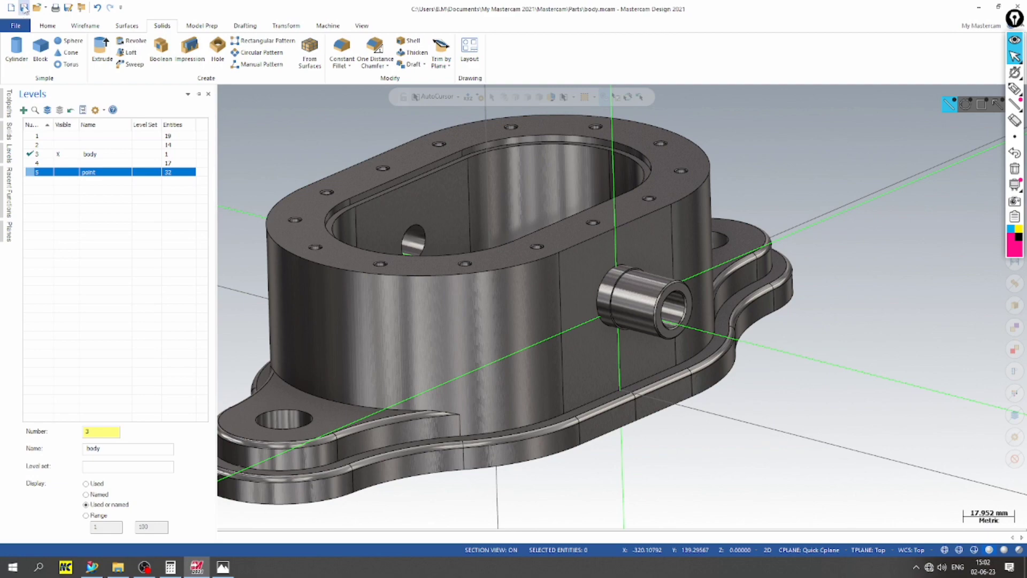
Set the construction plane back to Top and save the part file
{"action": "scroll", "coordinate": [848, 225], "scroll_direction": "up", "scroll_amount": 3}
{"action": "scroll", "coordinate": [848, 225], "scroll_direction": "down", "scroll_amount": 3}
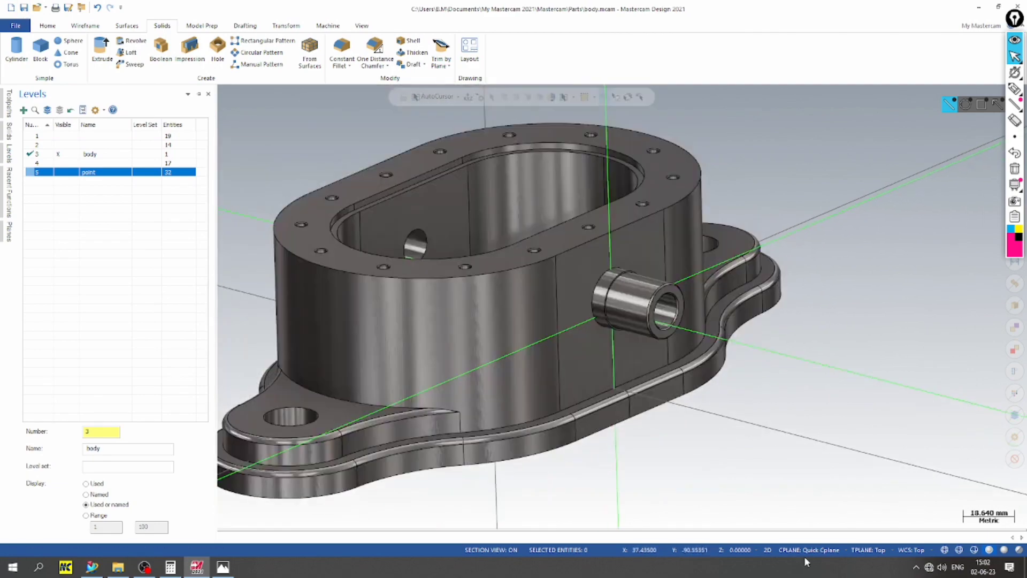
{"action": "right_click", "coordinate": [780, 515]}
{"action": "left_click", "coordinate": [801, 440]}
{"action": "scroll", "coordinate": [467, 304], "scroll_direction": "up", "scroll_amount": 2}
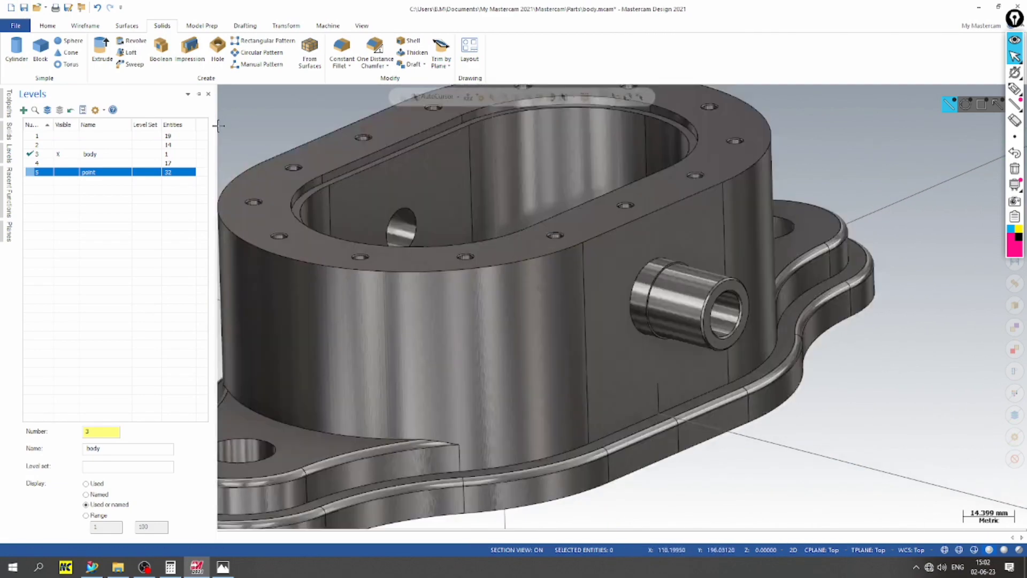
{"action": "left_click", "coordinate": [23, 7]}
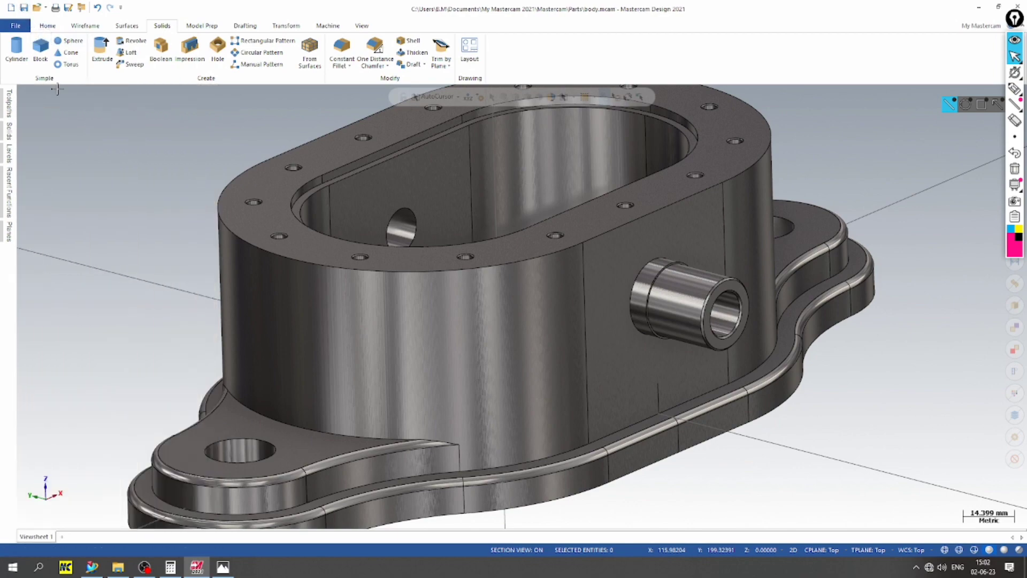
Check the second side port's details on the body drawing and examine the model's back wall with its bore
{"action": "scroll", "coordinate": [413, 344], "scroll_direction": "down", "scroll_amount": 4}
{"action": "middle_click_drag", "start_coordinate": [412, 344], "coordinate": [497, 488]}
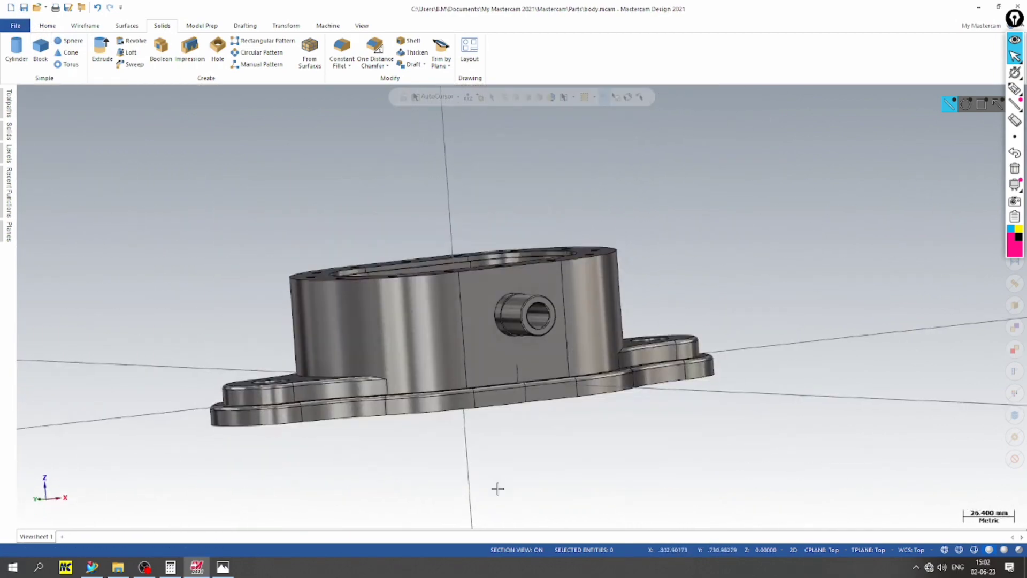
{"action": "left_click", "coordinate": [222, 567]}
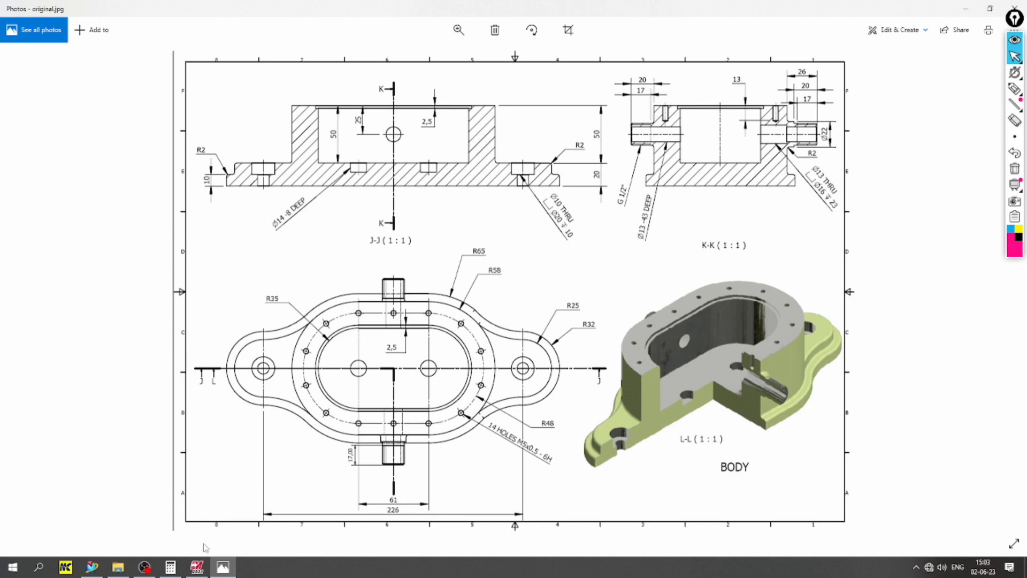
{"action": "left_click", "coordinate": [198, 567]}
{"action": "right_click", "coordinate": [331, 115]}
{"action": "left_click", "coordinate": [399, 208]}
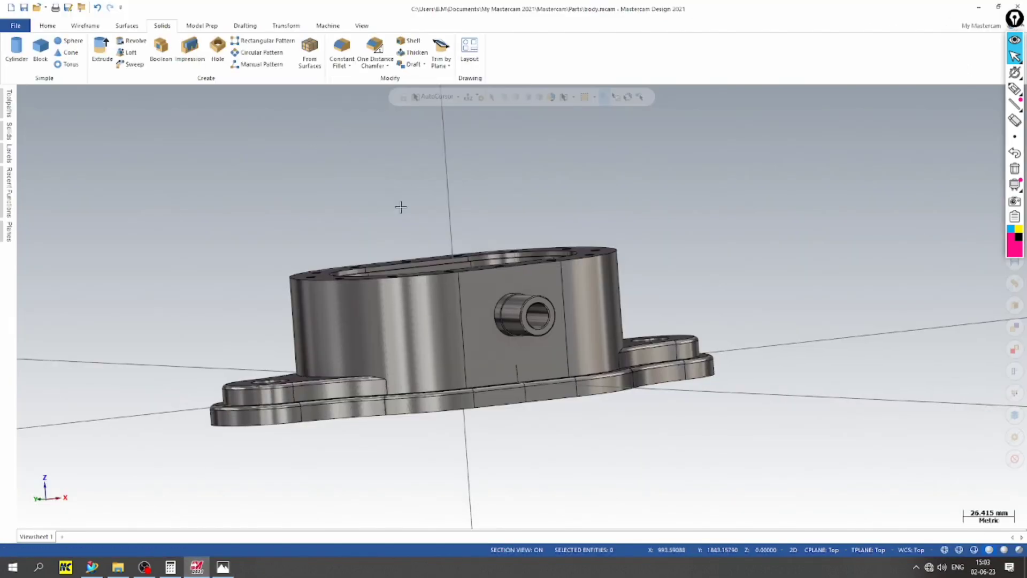
{"action": "scroll", "coordinate": [644, 222], "scroll_direction": "down", "scroll_amount": 2}
{"action": "middle_click_drag", "start_coordinate": [653, 256], "coordinate": [413, 211]}
{"action": "scroll", "coordinate": [735, 318], "scroll_direction": "up", "scroll_amount": 2}
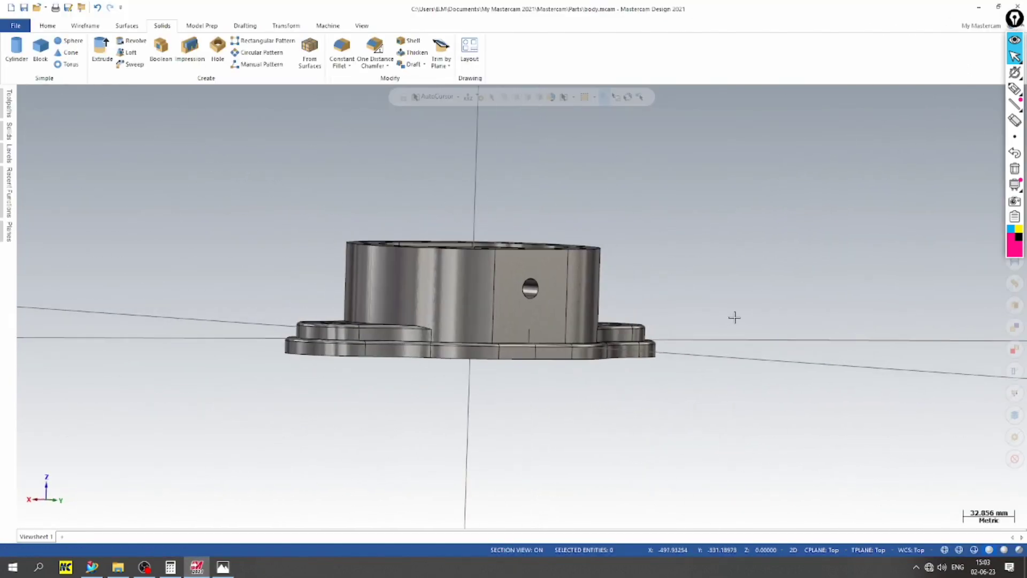
Define a quick construction plane on the flat back wall face around the bore and switch to the Back view
{"action": "right_click", "coordinate": [264, 176]}
{"action": "left_click", "coordinate": [321, 296]}
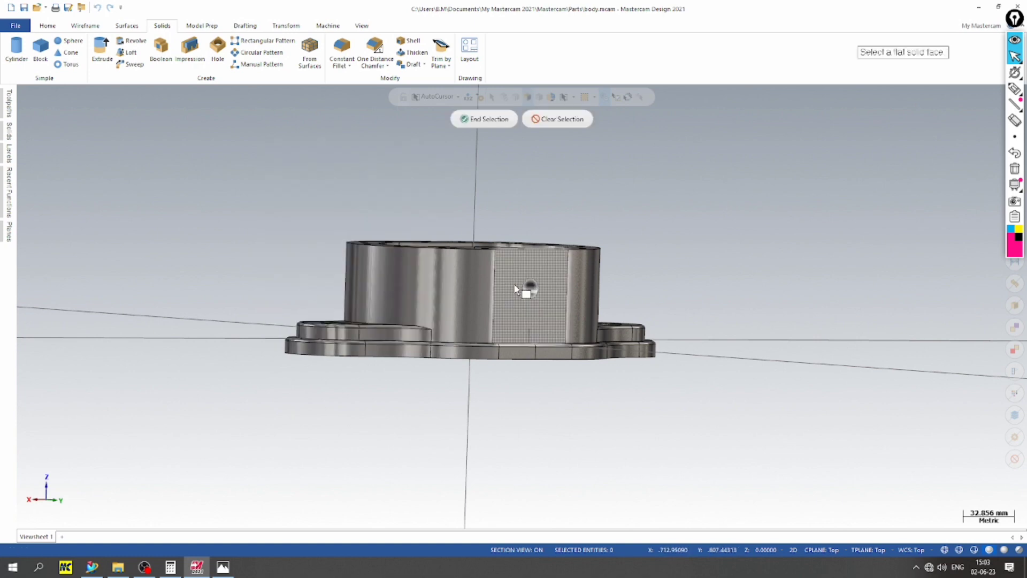
{"action": "left_click", "coordinate": [515, 289]}
{"action": "mouse_move", "coordinate": [769, 338]}
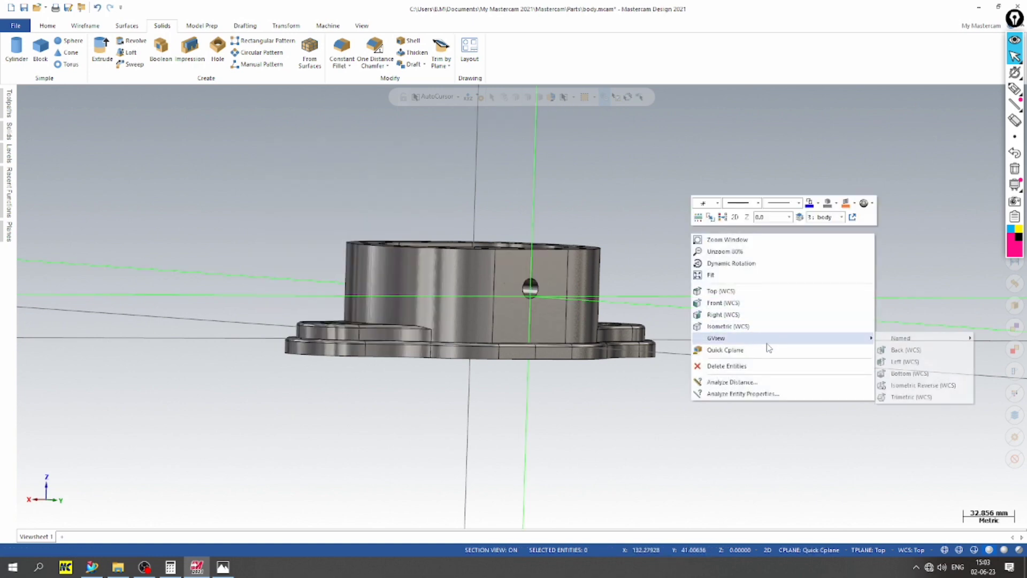
{"action": "left_click", "coordinate": [891, 348]}
{"action": "scroll", "coordinate": [490, 152], "scroll_direction": "down", "scroll_amount": 1}
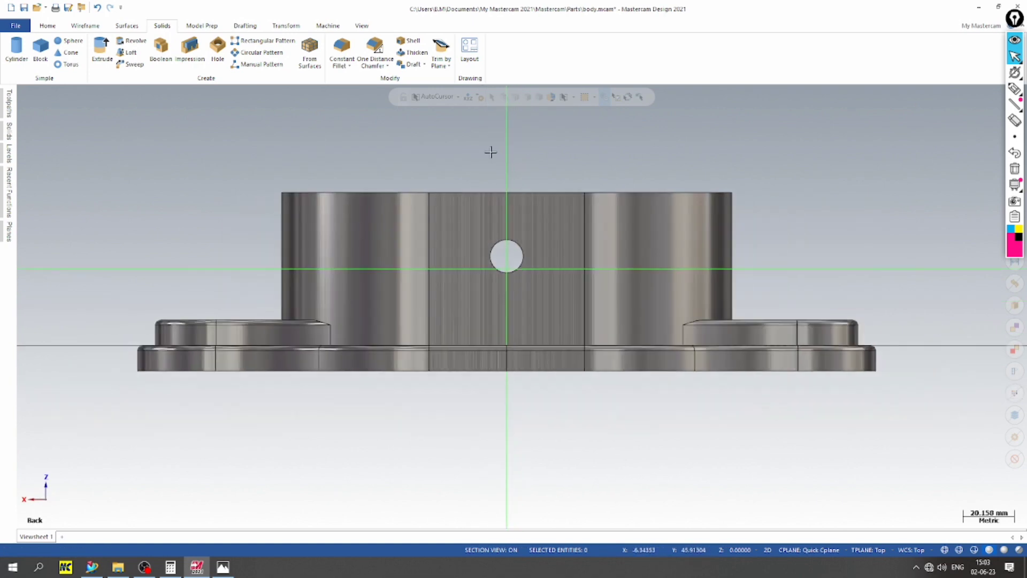
Draw a circle of 20.955 mm diameter centred on the bore in the back wall
{"action": "left_click", "coordinate": [92, 25]}
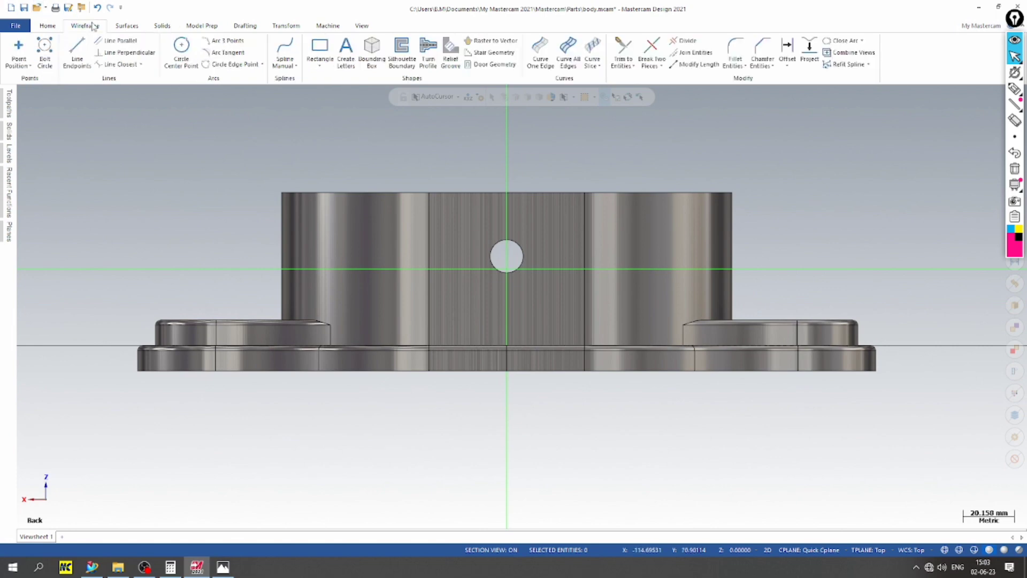
{"action": "left_click", "coordinate": [181, 50]}
{"action": "left_click", "coordinate": [179, 250]}
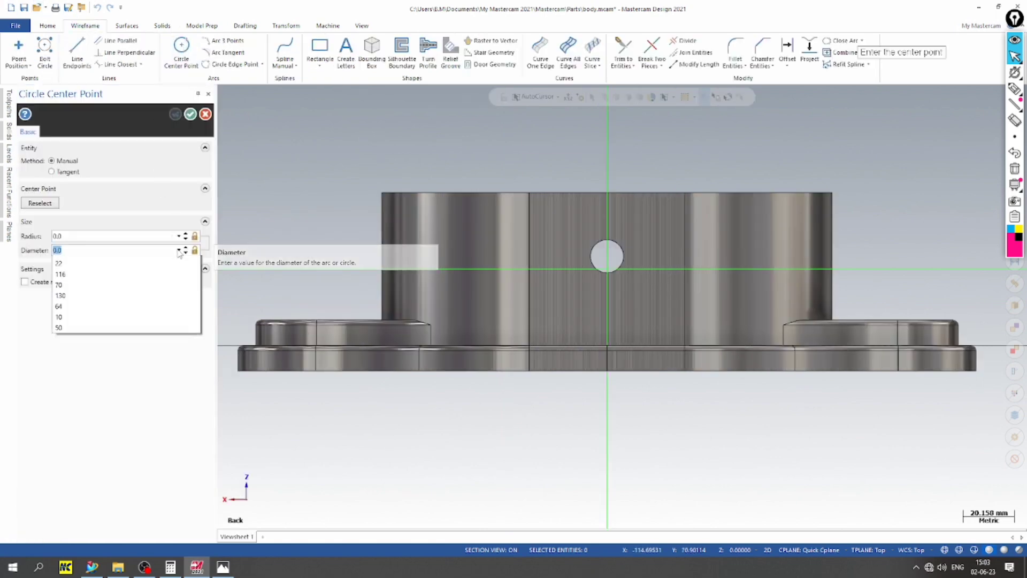
{"action": "left_click", "coordinate": [169, 269]}
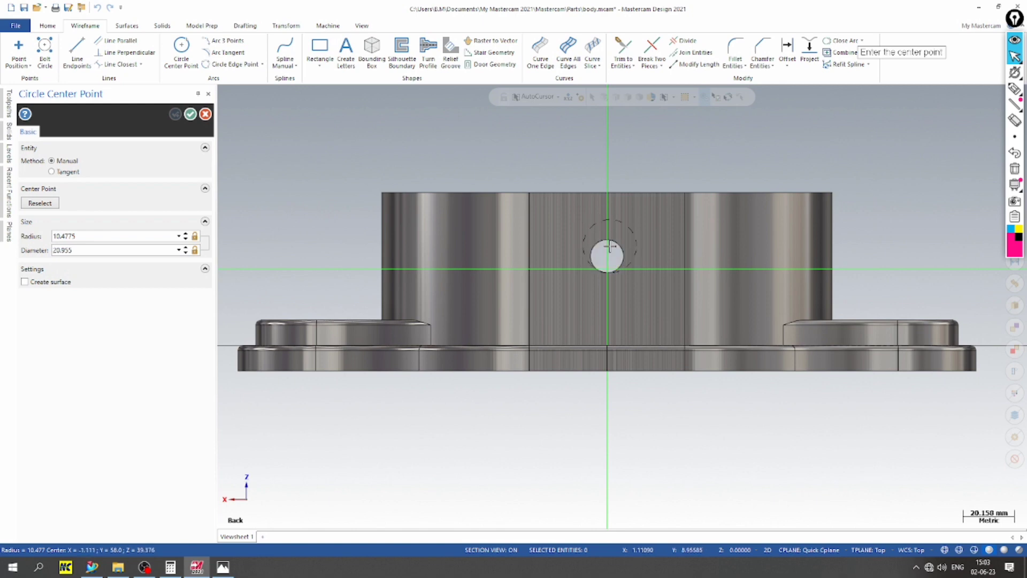
{"action": "scroll", "coordinate": [631, 238], "scroll_direction": "up", "scroll_amount": 4}
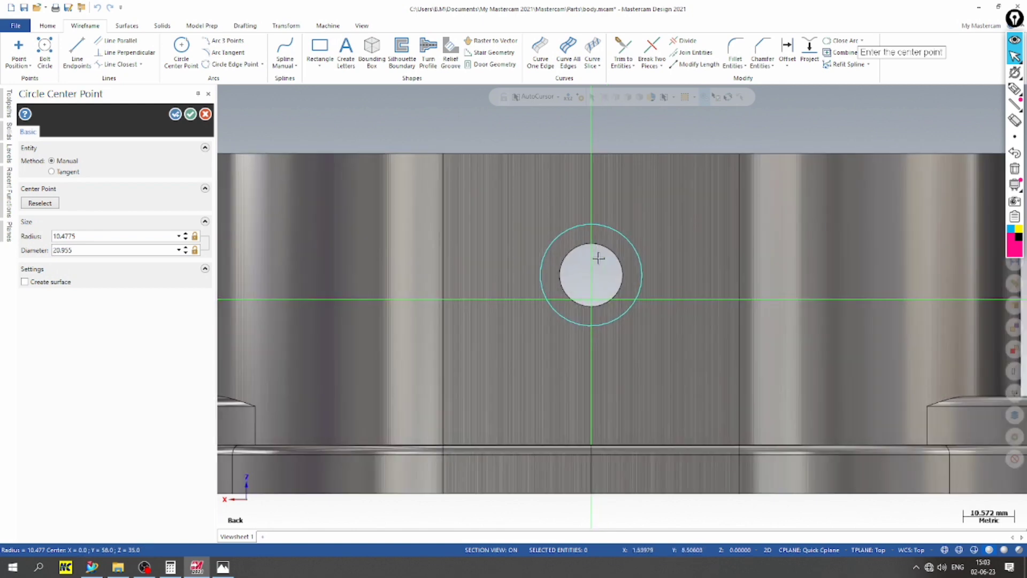
{"action": "scroll", "coordinate": [482, 174], "scroll_direction": "down", "scroll_amount": 2}
{"action": "scroll", "coordinate": [570, 219], "scroll_direction": "up", "scroll_amount": 2}
{"action": "scroll", "coordinate": [551, 169], "scroll_direction": "down", "scroll_amount": 4}
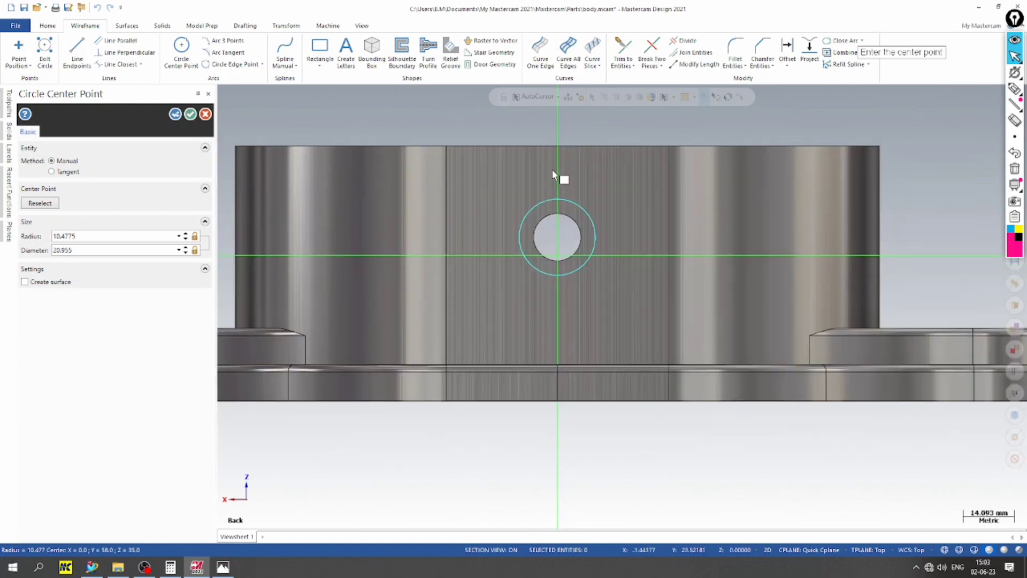
{"action": "middle_click_drag", "start_coordinate": [548, 173], "coordinate": [346, 190]}
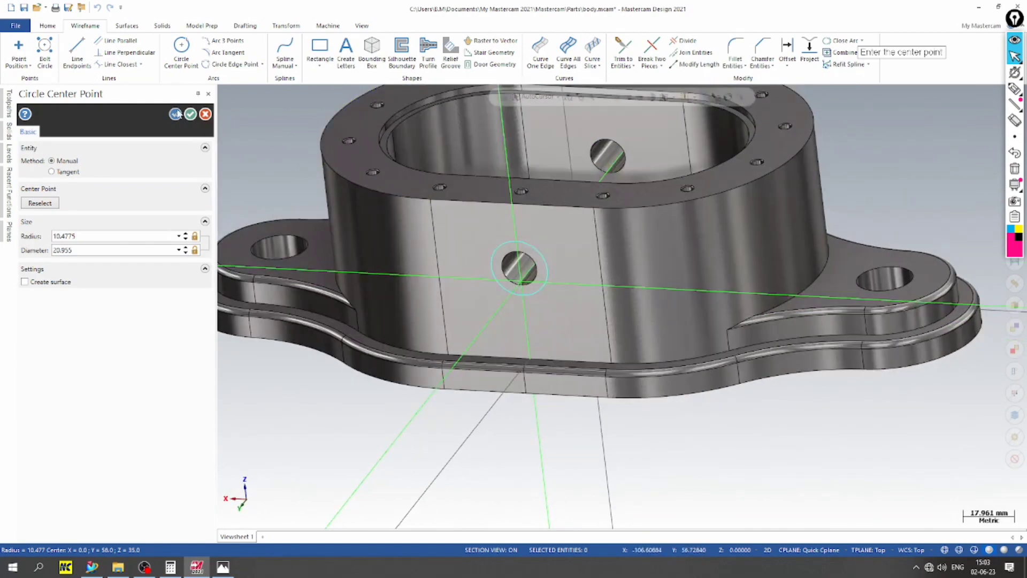
{"action": "left_click", "coordinate": [188, 116]}
{"action": "scroll", "coordinate": [466, 308], "scroll_direction": "down", "scroll_amount": 4}
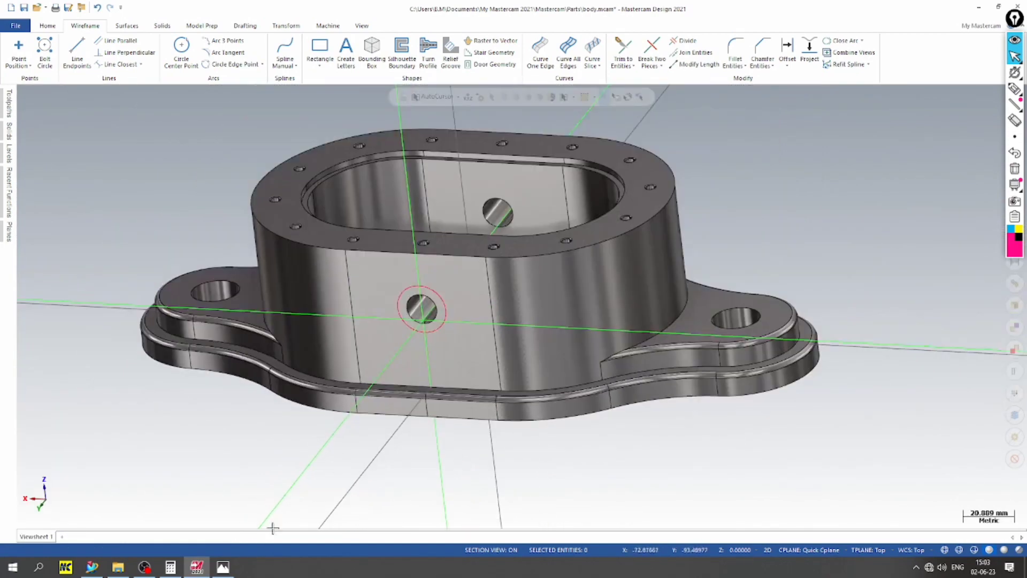
Check the back port on the body drawing and extrude the back-wall circle as an added boss with a 20 mm distance
{"action": "left_click", "coordinate": [225, 573]}
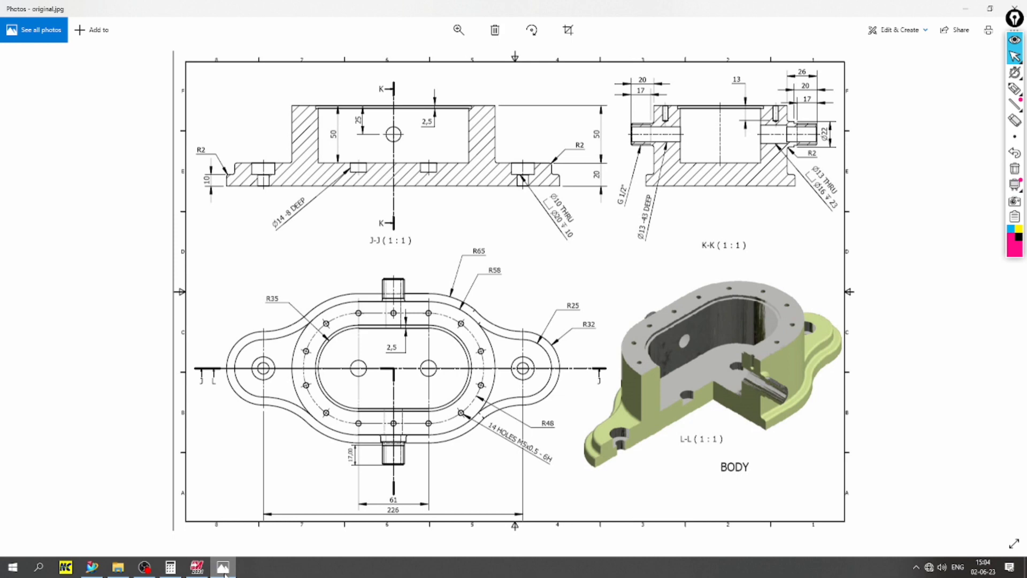
{"action": "left_click", "coordinate": [225, 574]}
{"action": "scroll", "coordinate": [861, 240], "scroll_direction": "up", "scroll_amount": 3}
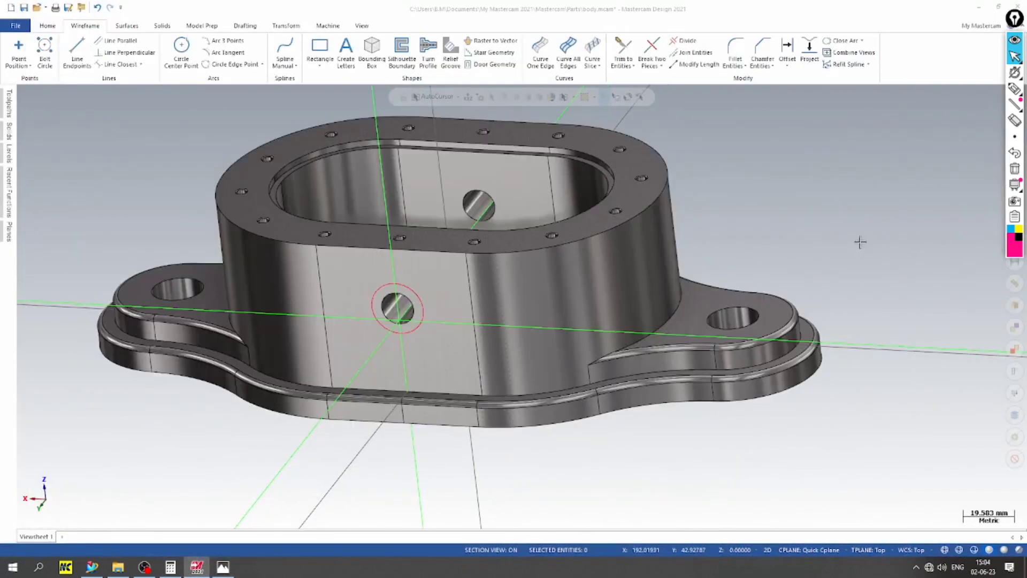
{"action": "scroll", "coordinate": [862, 241], "scroll_direction": "down", "scroll_amount": 4}
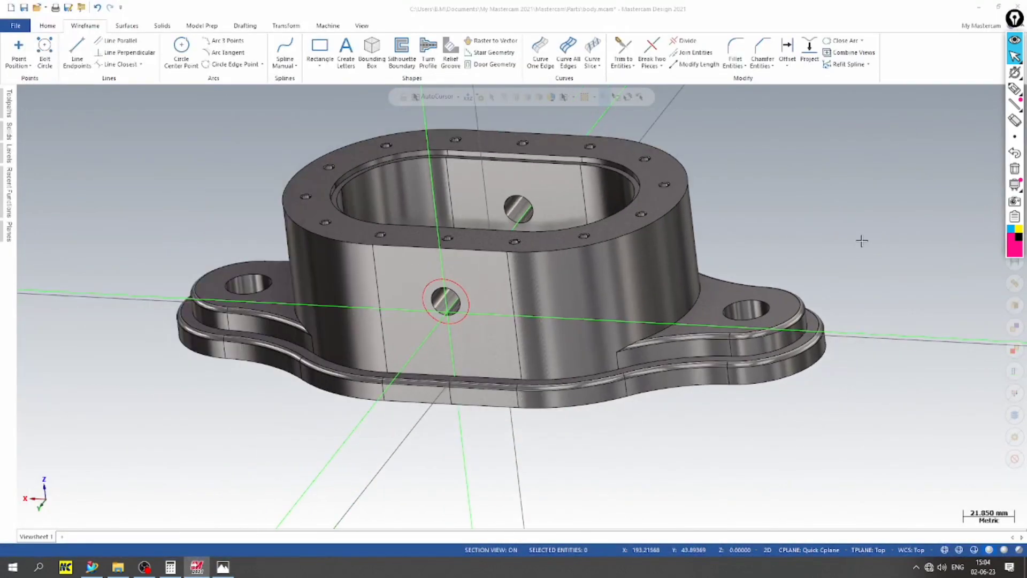
{"action": "left_click", "coordinate": [163, 25]}
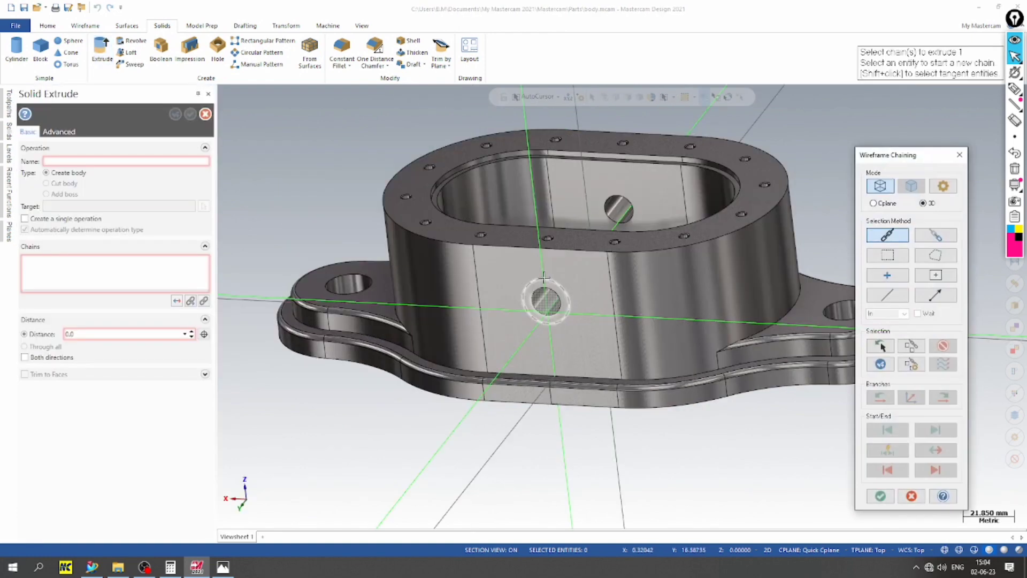
{"action": "left_click", "coordinate": [880, 496]}
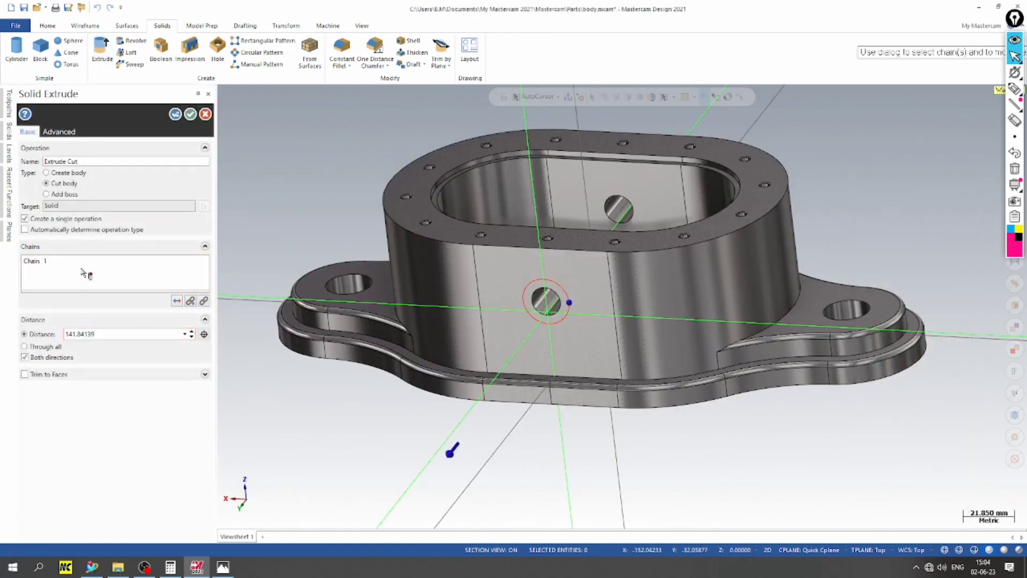
{"action": "left_click", "coordinate": [58, 196]}
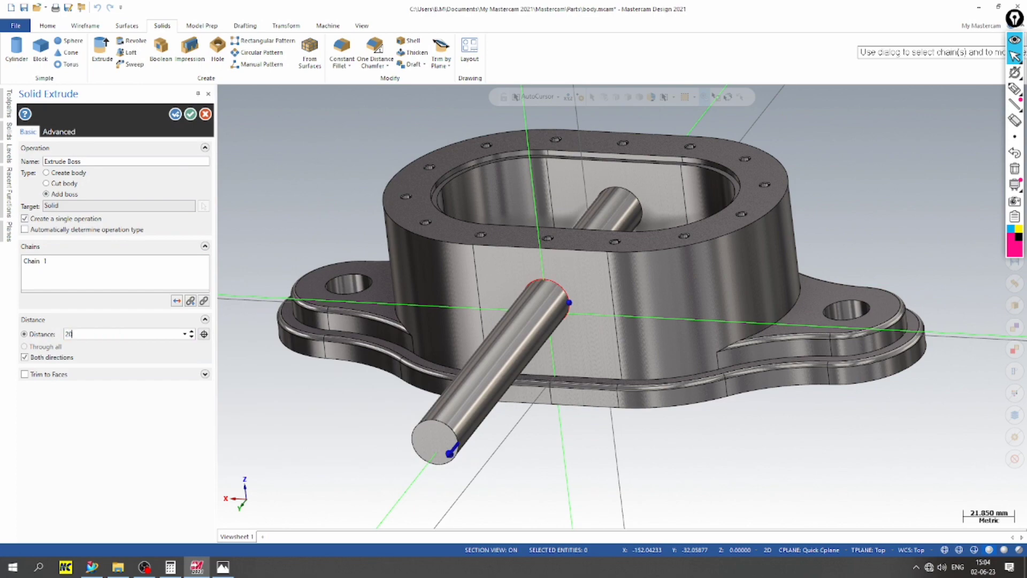
{"action": "key", "text": "Return"}
Limit the boss extrusion to one direction, outward from the back wall, and finish it
{"action": "middle_click_drag", "start_coordinate": [547, 340], "coordinate": [513, 369]}
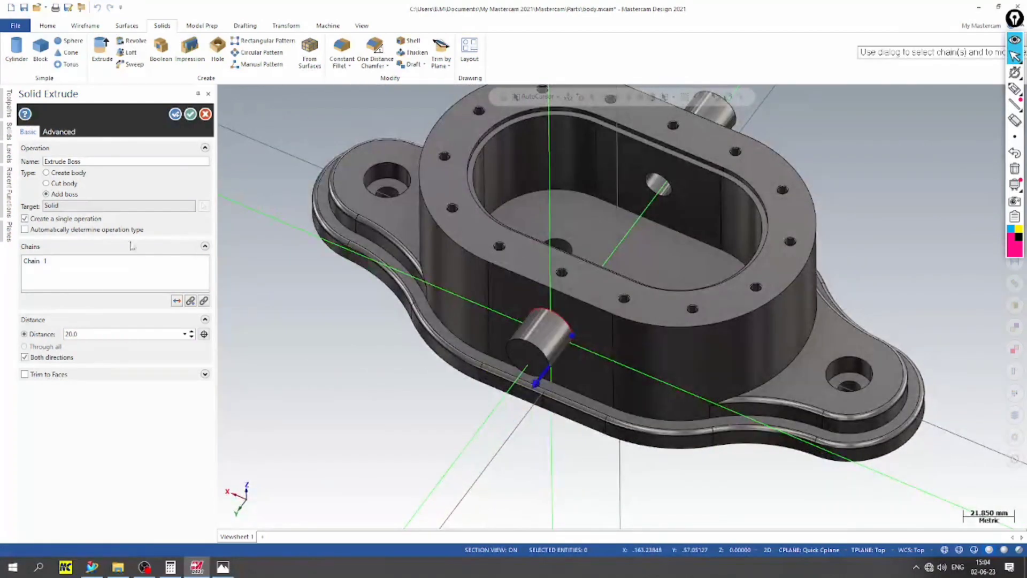
{"action": "scroll", "coordinate": [543, 296], "scroll_direction": "up", "scroll_amount": 2}
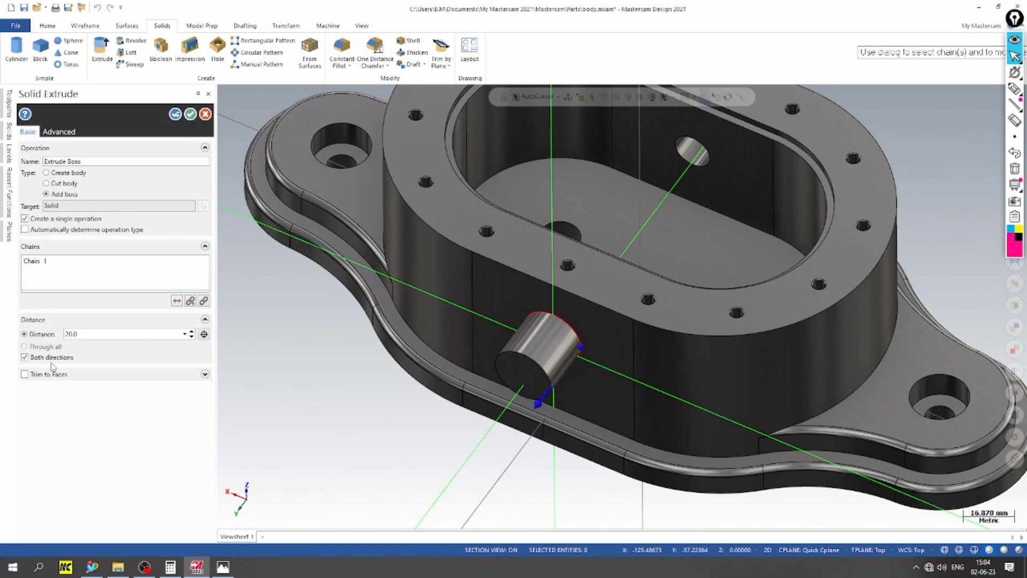
{"action": "middle_click_drag", "start_coordinate": [528, 342], "coordinate": [601, 323]}
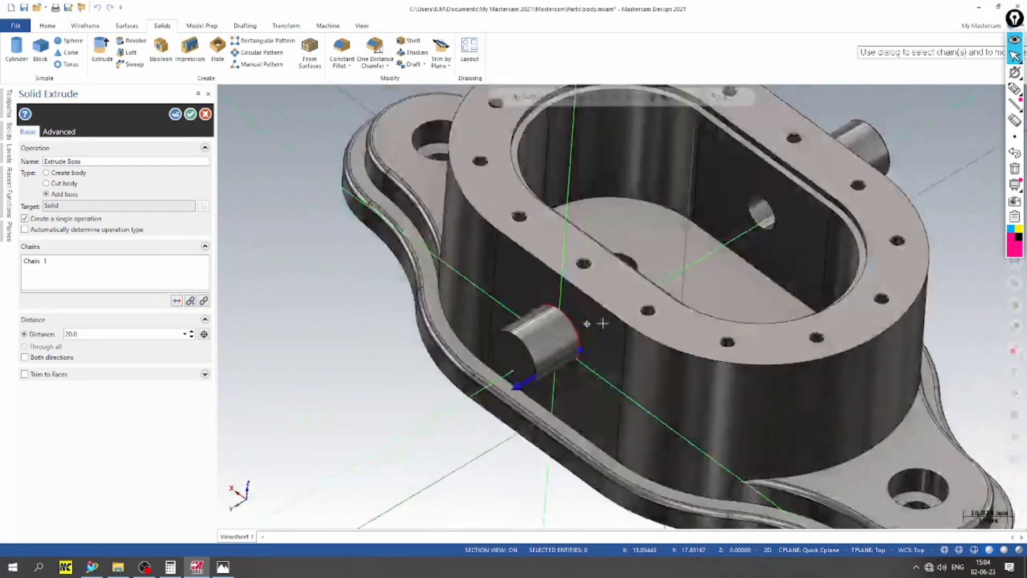
{"action": "scroll", "coordinate": [556, 313], "scroll_direction": "up", "scroll_amount": 2}
{"action": "middle_click_drag", "start_coordinate": [492, 303], "coordinate": [448, 204]}
{"action": "scroll", "coordinate": [449, 204], "scroll_direction": "down", "scroll_amount": 2}
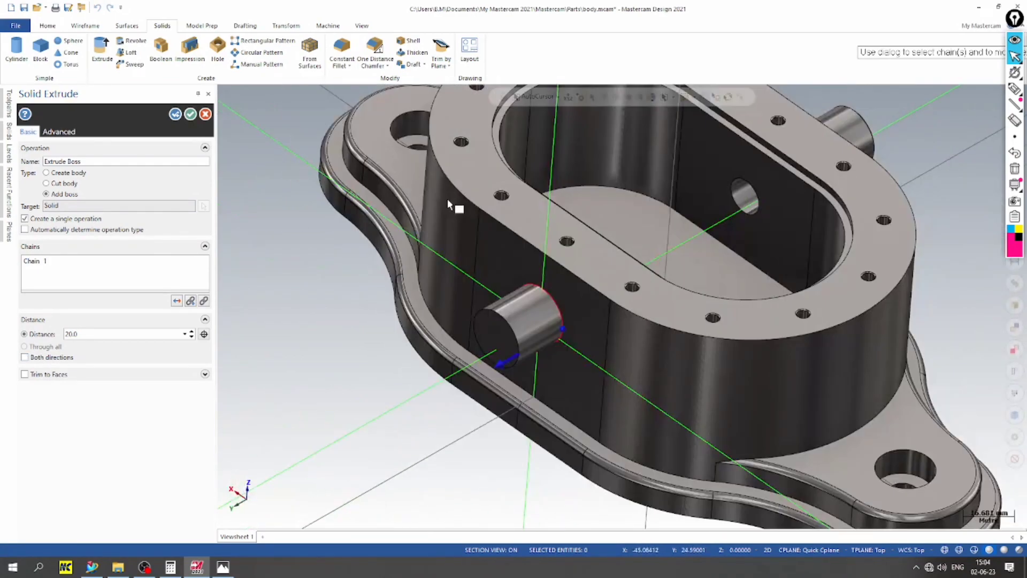
{"action": "left_click", "coordinate": [191, 114]}
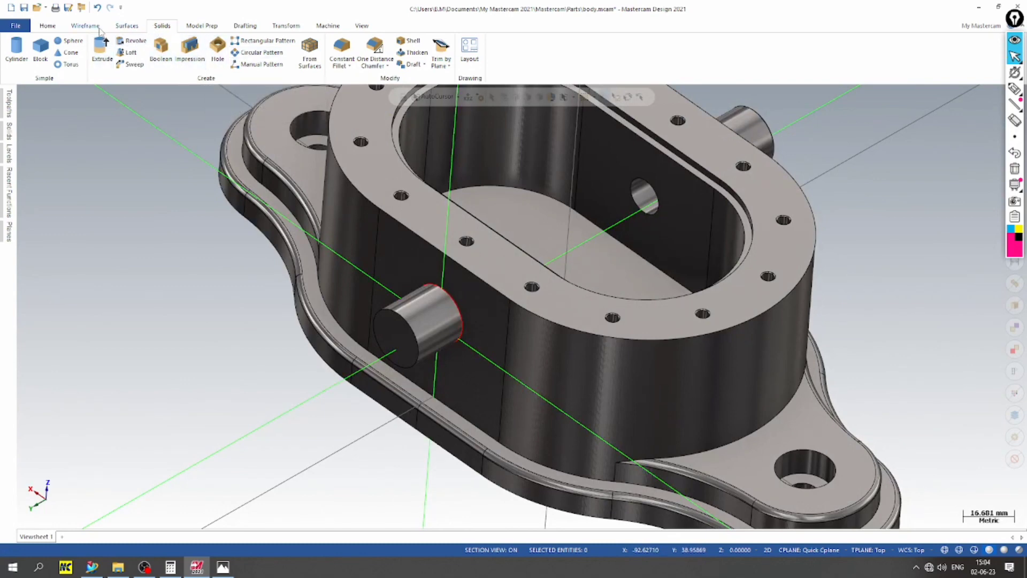
Remove the solid history and move the bore's blind end face outward beyond the new boss, using the Top view, to open the bore through
{"action": "left_click", "coordinate": [202, 27]}
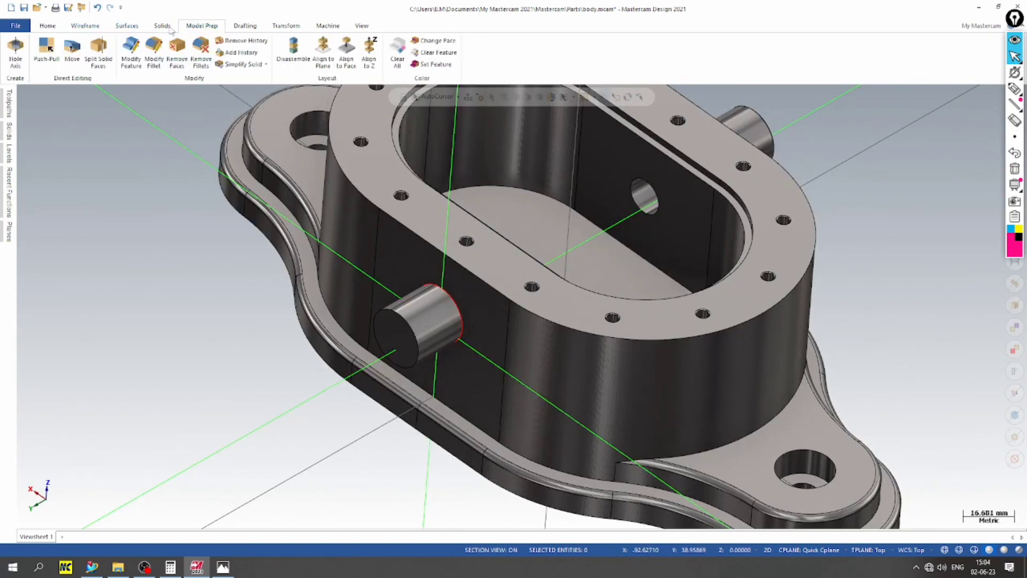
{"action": "left_click", "coordinate": [68, 52]}
{"action": "middle_click_drag", "start_coordinate": [621, 197], "coordinate": [490, 368]}
{"action": "scroll", "coordinate": [490, 368], "scroll_direction": "up", "scroll_amount": 5}
{"action": "left_click", "coordinate": [529, 329]}
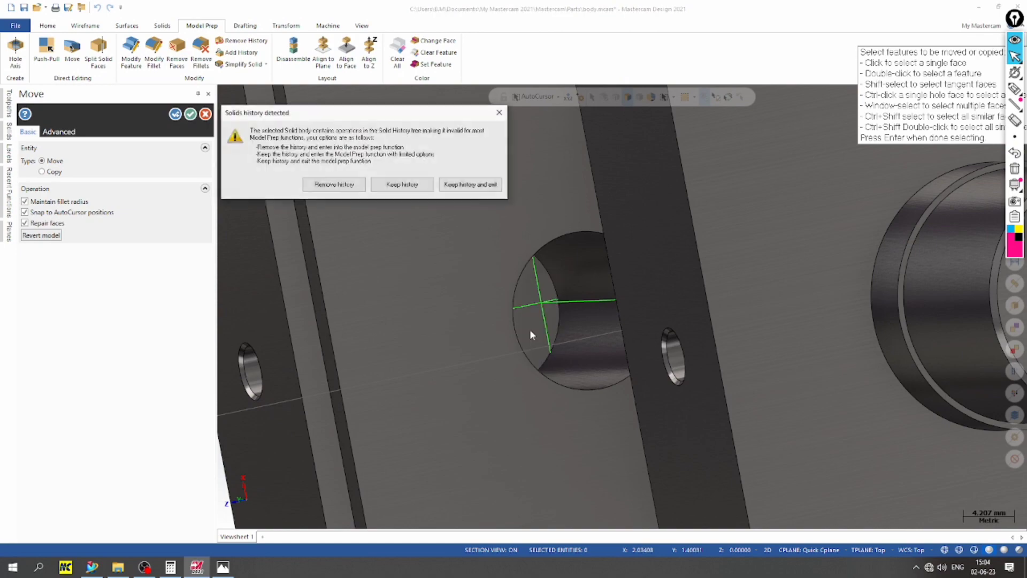
{"action": "left_click", "coordinate": [334, 185]}
{"action": "right_click", "coordinate": [493, 232]}
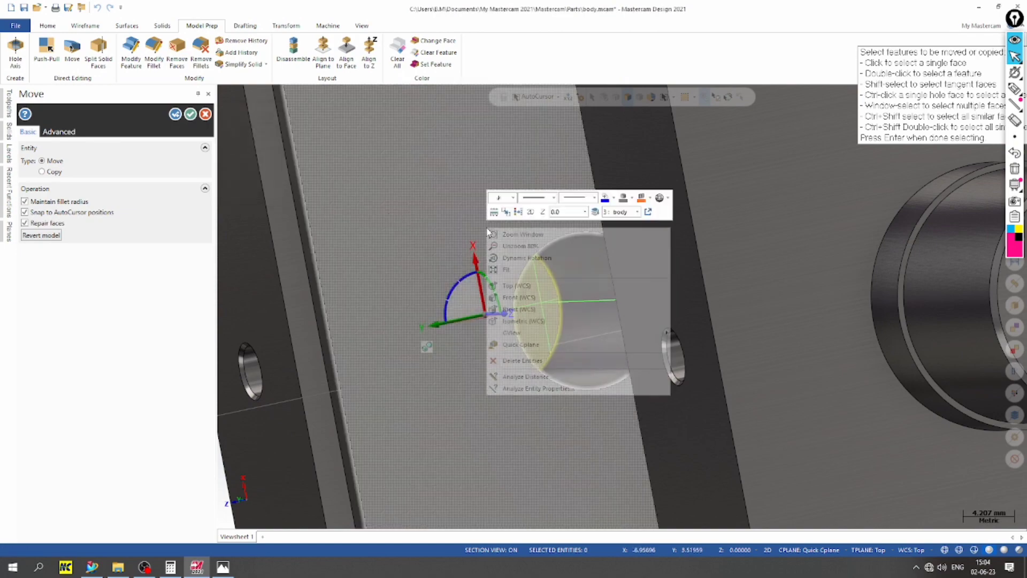
{"action": "left_click", "coordinate": [530, 284]}
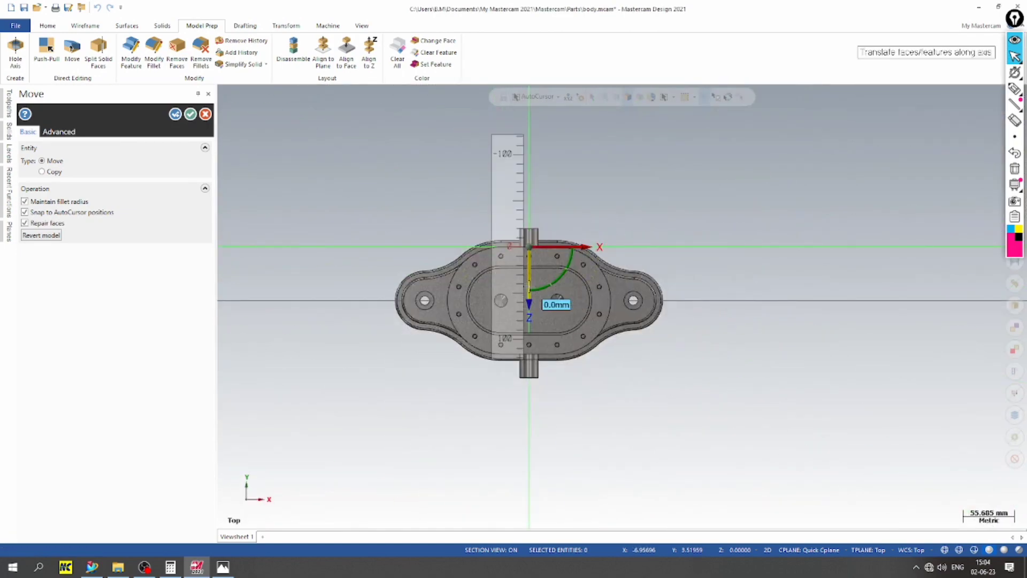
{"action": "left_click", "coordinate": [529, 297]}
{"action": "left_click", "coordinate": [527, 216]}
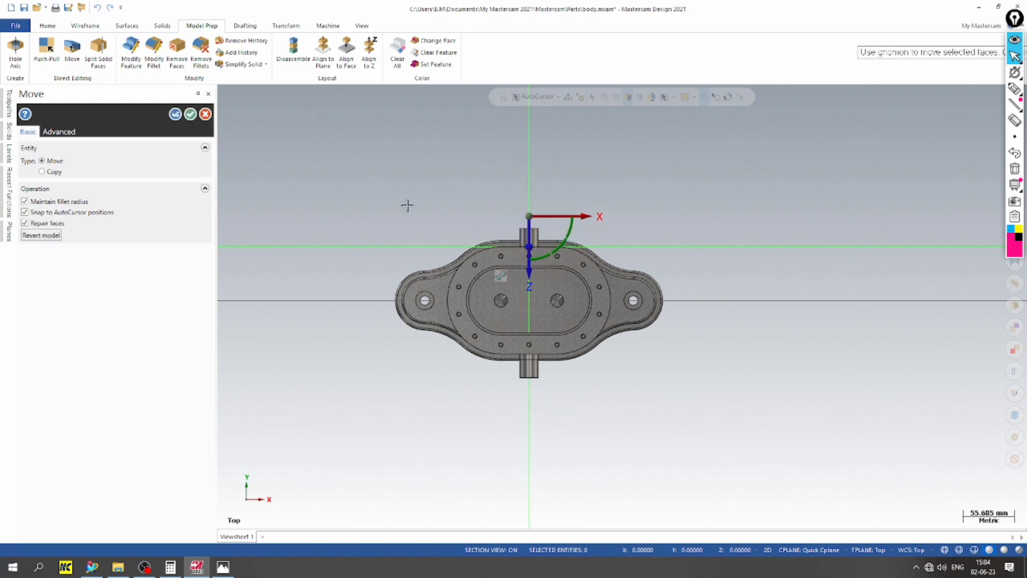
{"action": "left_click", "coordinate": [191, 115]}
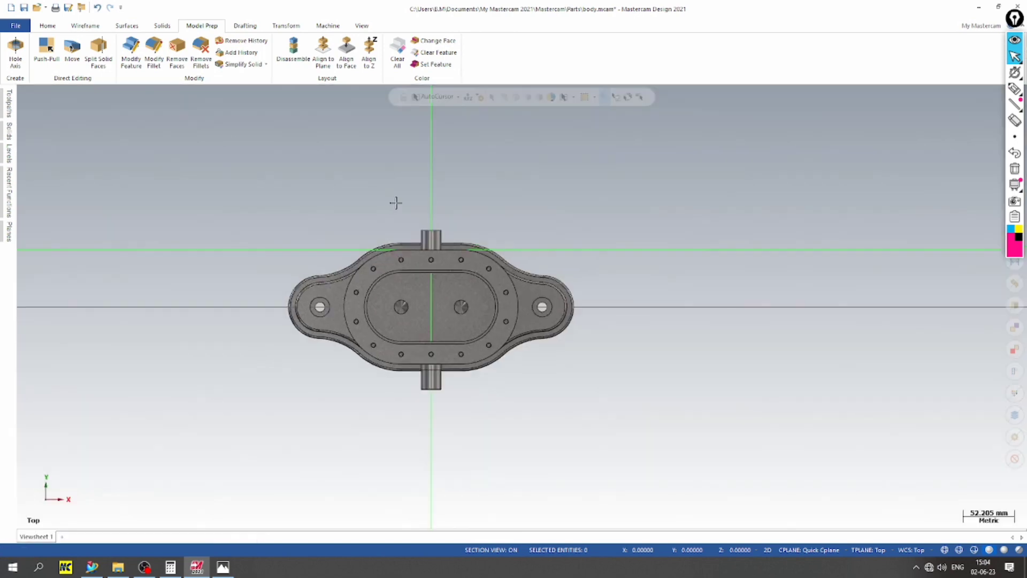
Chamfer the end face of the back port with a distance of 0.5 mm and an angle of 45 degrees
{"action": "middle_click_drag", "start_coordinate": [395, 202], "coordinate": [512, 332]}
{"action": "scroll", "coordinate": [491, 399], "scroll_direction": "up", "scroll_amount": 6}
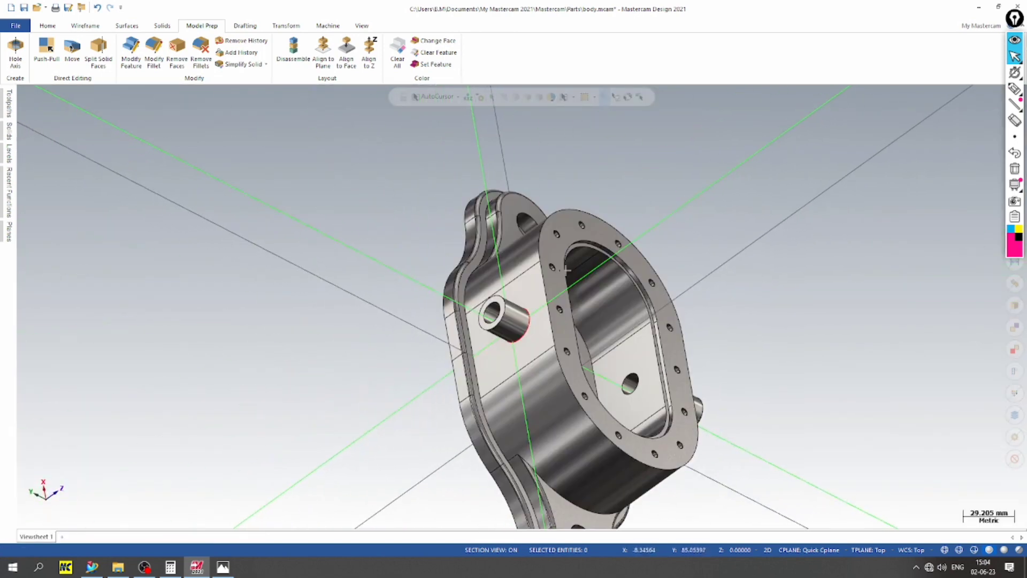
{"action": "scroll", "coordinate": [651, 325], "scroll_direction": "down", "scroll_amount": 3}
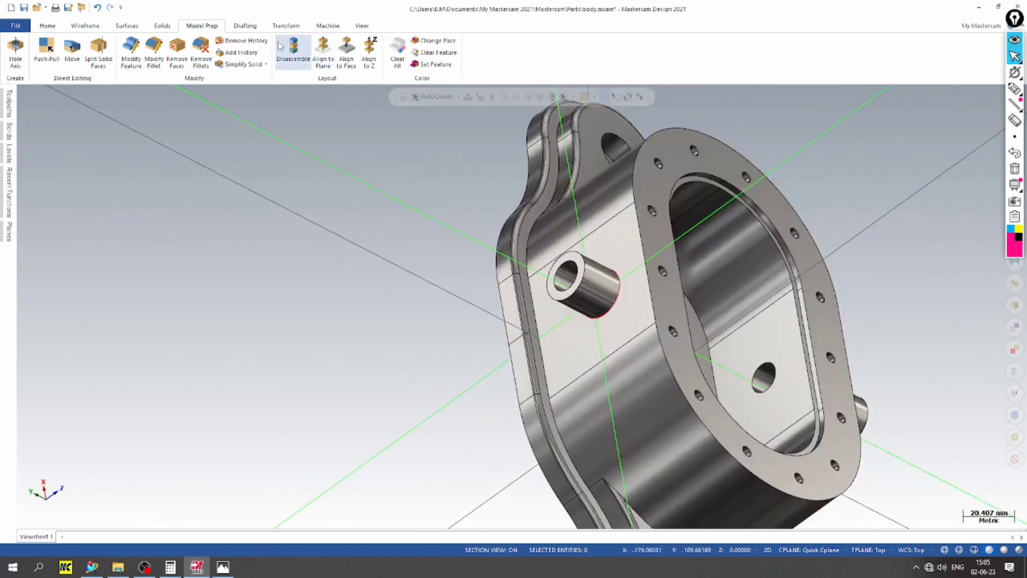
{"action": "left_click", "coordinate": [163, 27]}
{"action": "left_click", "coordinate": [207, 27]}
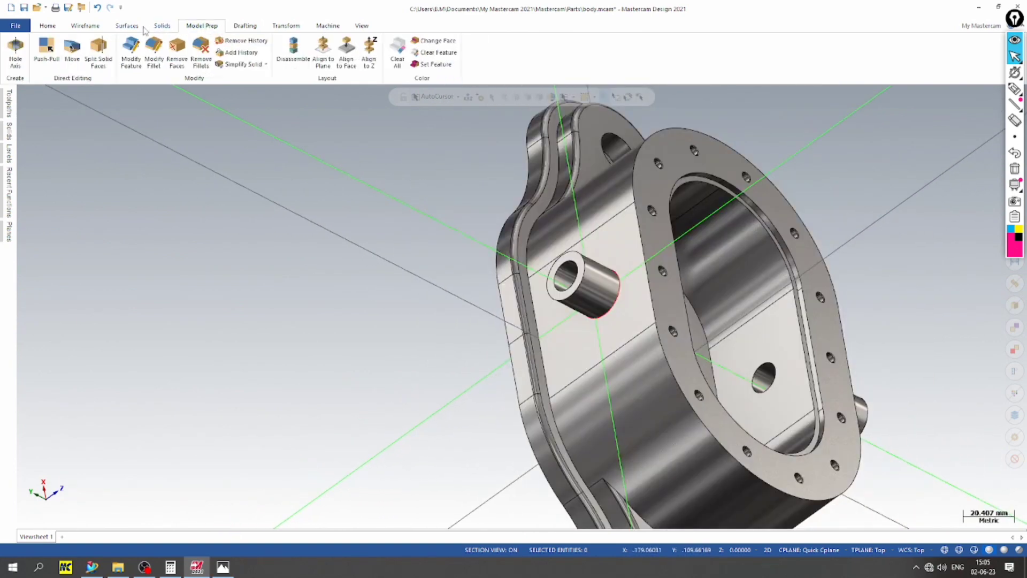
{"action": "left_click", "coordinate": [161, 26]}
{"action": "left_click", "coordinate": [376, 60]}
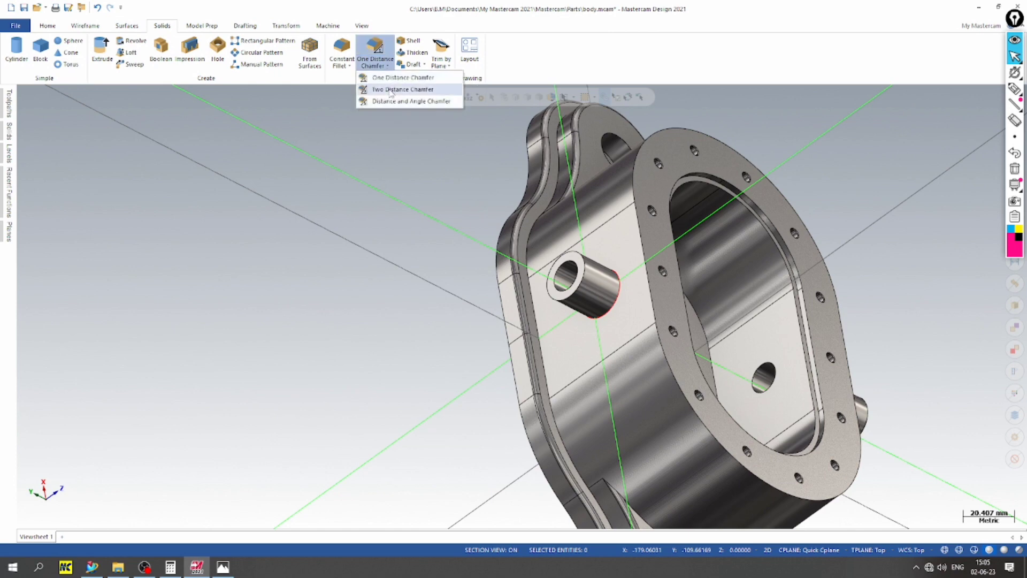
{"action": "left_click", "coordinate": [389, 99]}
{"action": "scroll", "coordinate": [670, 266], "scroll_direction": "up", "scroll_amount": 2}
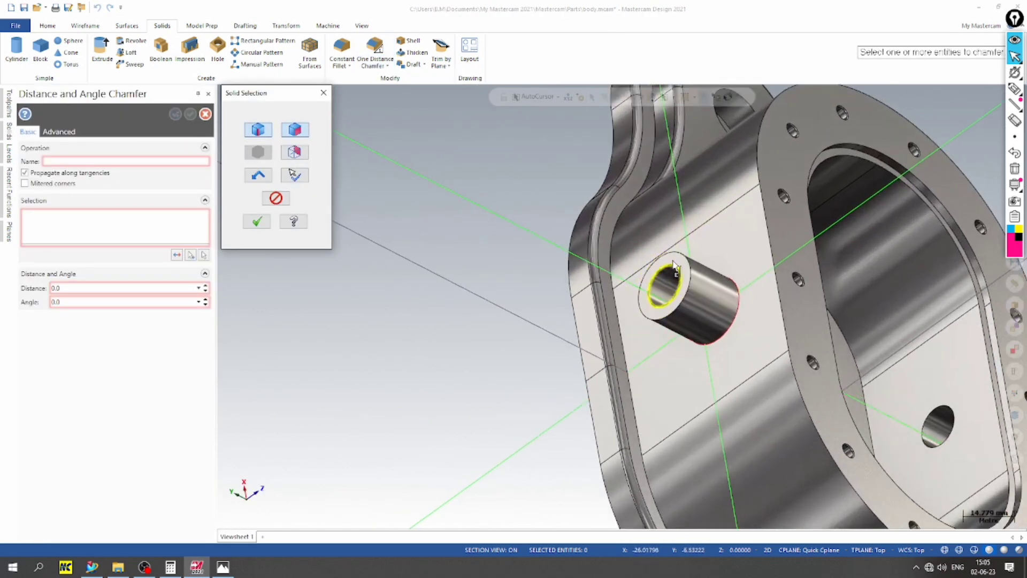
{"action": "scroll", "coordinate": [674, 265], "scroll_direction": "up", "scroll_amount": 2}
{"action": "left_click", "coordinate": [259, 221]}
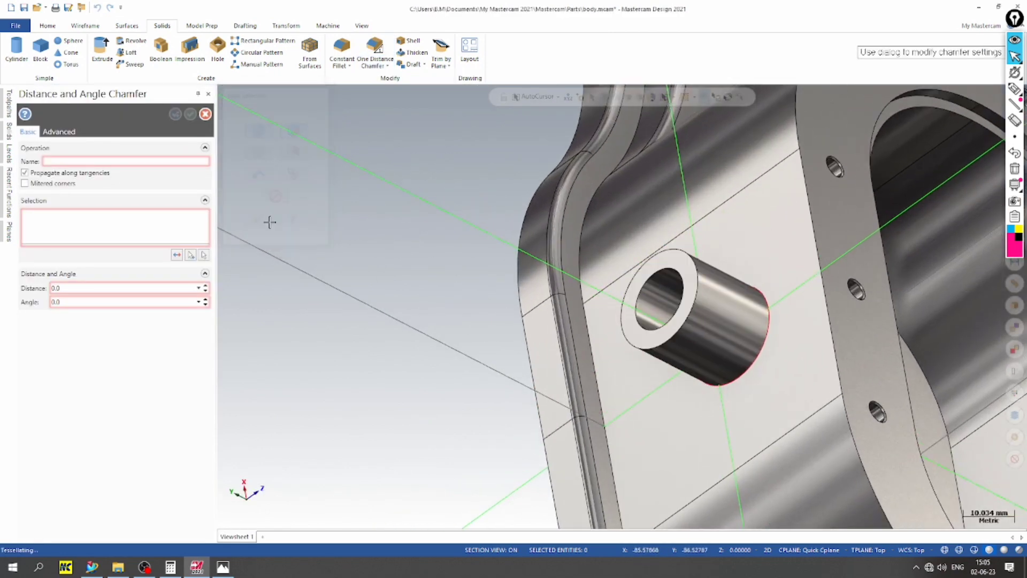
{"action": "scroll", "coordinate": [575, 317], "scroll_direction": "up", "scroll_amount": 2}
{"action": "scroll", "coordinate": [428, 267], "scroll_direction": "down", "scroll_amount": 1}
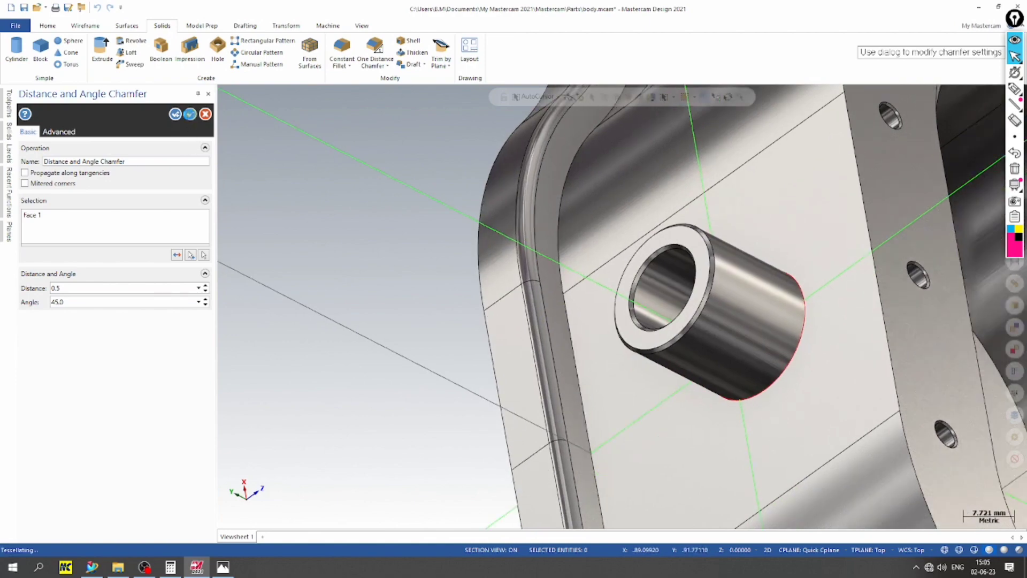
{"action": "left_click", "coordinate": [190, 114]}
Check the level list and move the circle at the base of the back port to level 5, "point"
{"action": "left_click", "coordinate": [8, 154]}
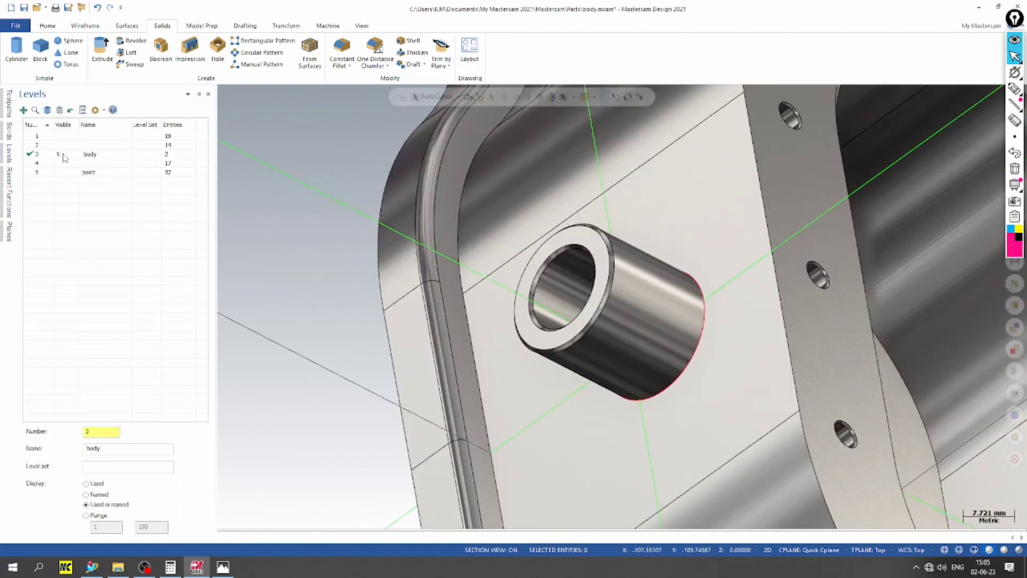
{"action": "scroll", "coordinate": [378, 177], "scroll_direction": "down", "scroll_amount": 3}
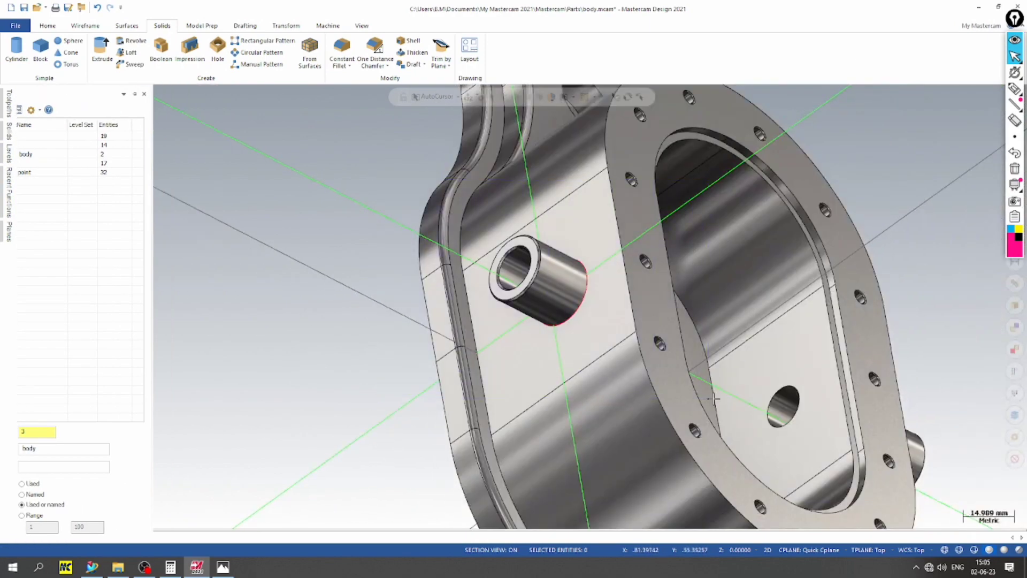
{"action": "left_click", "coordinate": [583, 284]}
{"action": "right_click", "coordinate": [590, 281]}
{"action": "left_click", "coordinate": [693, 268]}
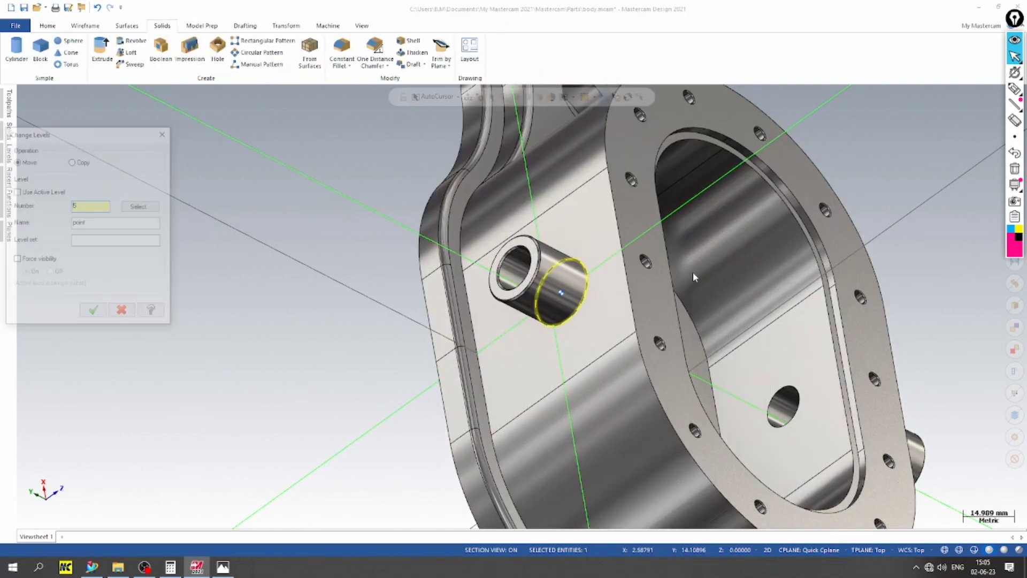
{"action": "left_click", "coordinate": [104, 314]}
{"action": "scroll", "coordinate": [424, 274], "scroll_direction": "up", "scroll_amount": 2}
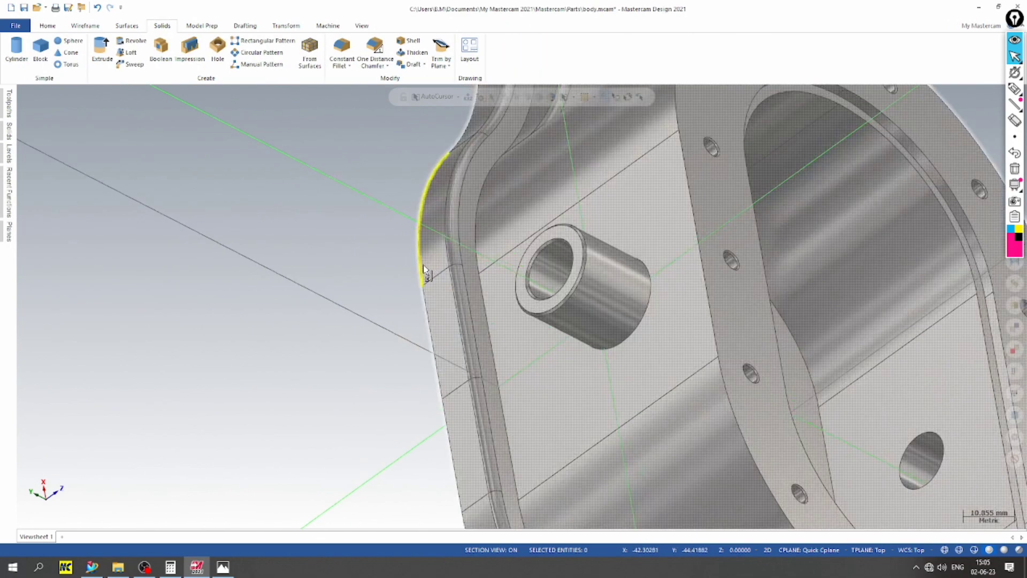
Set the construction plane to Top
{"action": "scroll", "coordinate": [412, 284], "scroll_direction": "down", "scroll_amount": 3}
{"action": "left_click", "coordinate": [808, 551]}
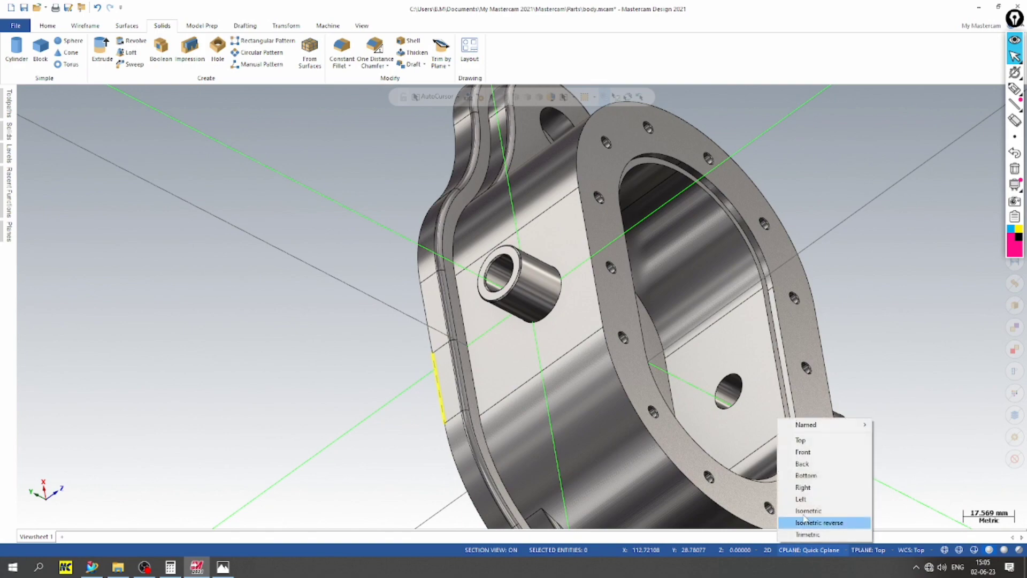
{"action": "left_click", "coordinate": [810, 440]}
{"action": "scroll", "coordinate": [285, 241], "scroll_direction": "up", "scroll_amount": 1}
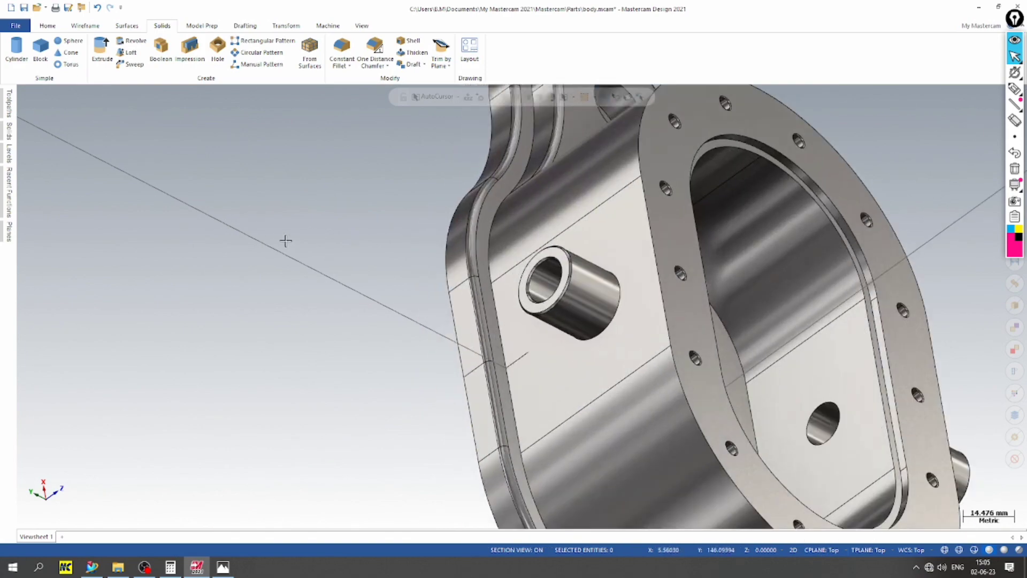
Start a constant fillet on the edge where the back port meets the wall, with a radius of 2 mm
{"action": "left_click", "coordinate": [352, 70]}
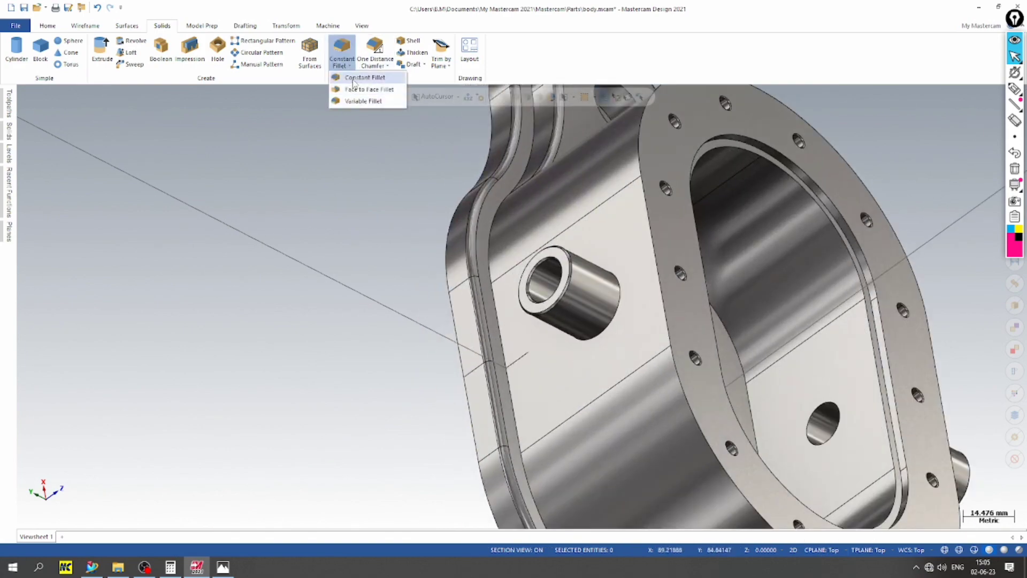
{"action": "left_click", "coordinate": [353, 87]}
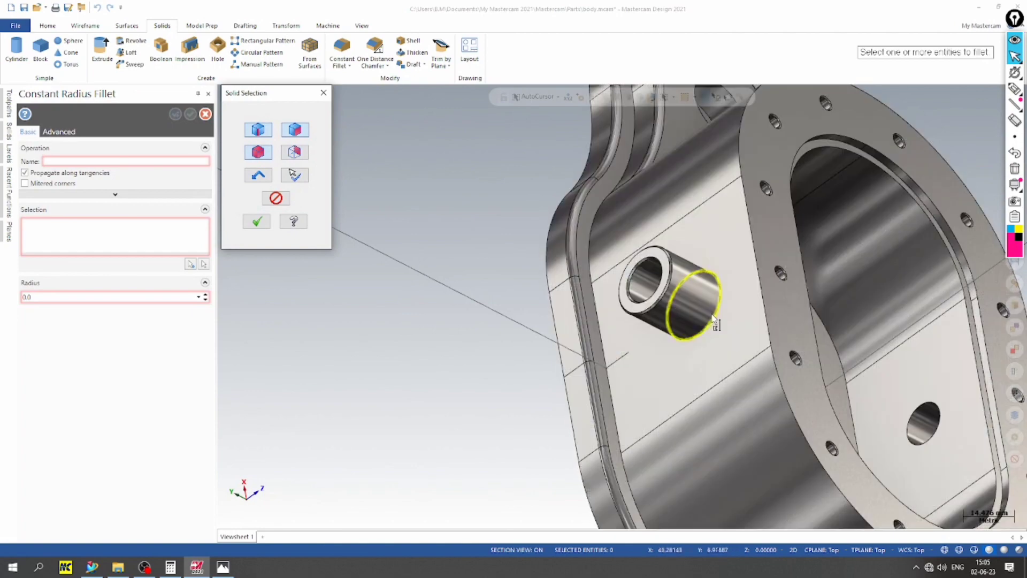
{"action": "left_click", "coordinate": [257, 221]}
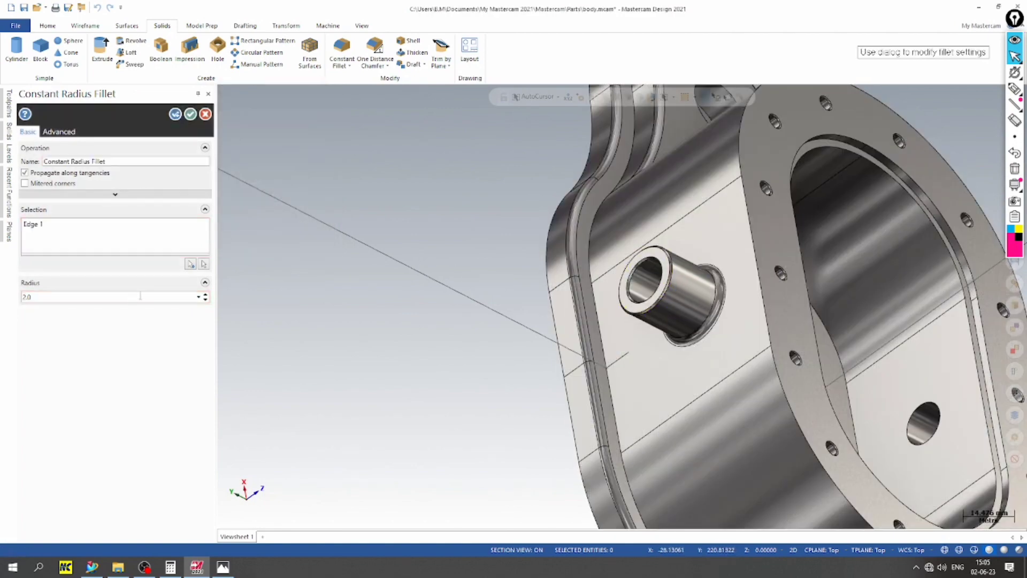
Examine the fillet preview at the back port's base up close and in the Right view, and compare it with the drawing
{"action": "scroll", "coordinate": [780, 266], "scroll_direction": "up", "scroll_amount": 3}
{"action": "middle_click_drag", "start_coordinate": [595, 377], "coordinate": [333, 401]}
{"action": "scroll", "coordinate": [755, 356], "scroll_direction": "up", "scroll_amount": 2}
{"action": "scroll", "coordinate": [445, 265], "scroll_direction": "down", "scroll_amount": 6}
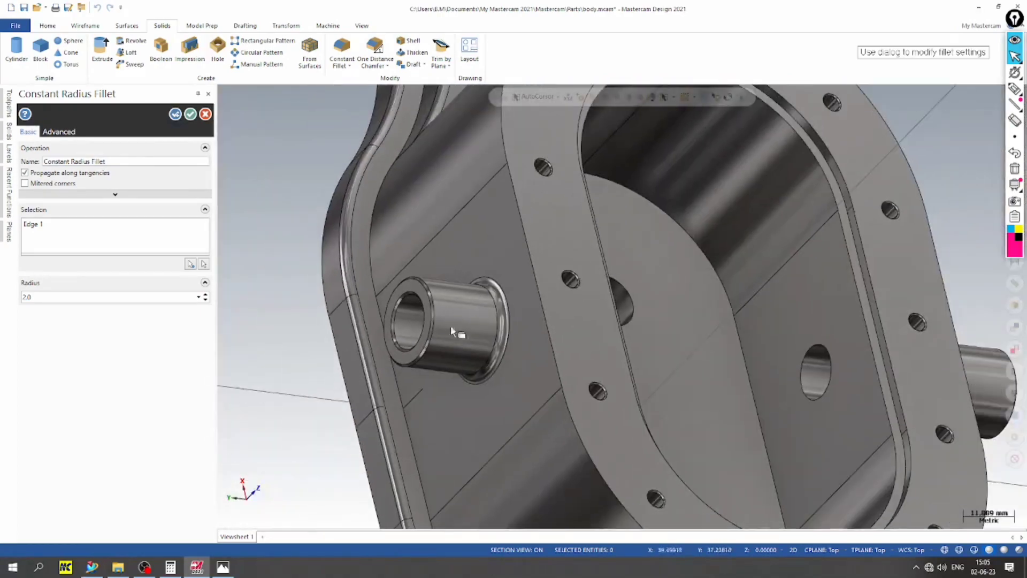
{"action": "middle_click_drag", "start_coordinate": [486, 405], "coordinate": [396, 338]}
{"action": "scroll", "coordinate": [390, 333], "scroll_direction": "up", "scroll_amount": 3}
{"action": "right_click", "coordinate": [390, 333]}
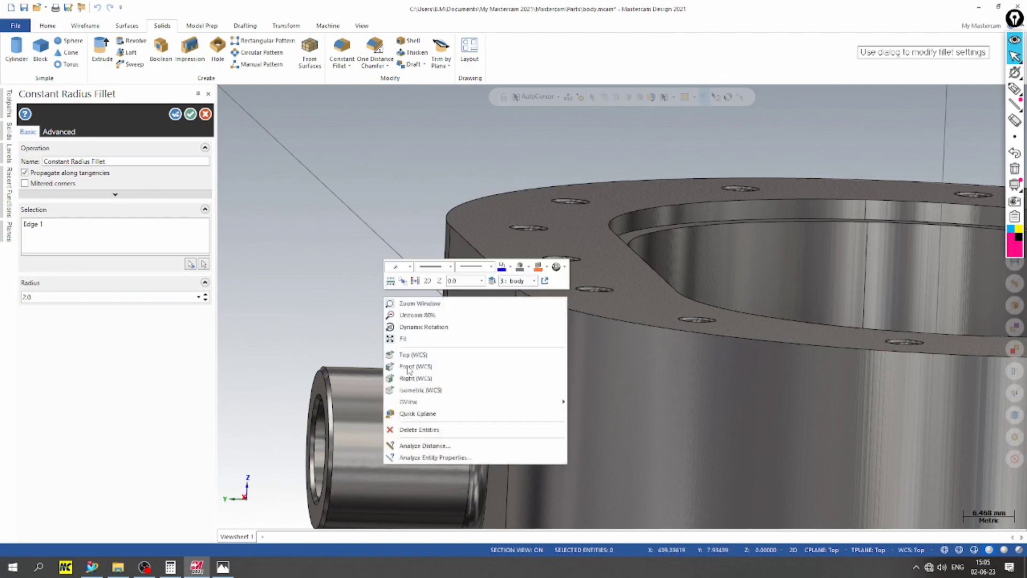
{"action": "left_click", "coordinate": [409, 373]}
{"action": "scroll", "coordinate": [948, 211], "scroll_direction": "up", "scroll_amount": 4}
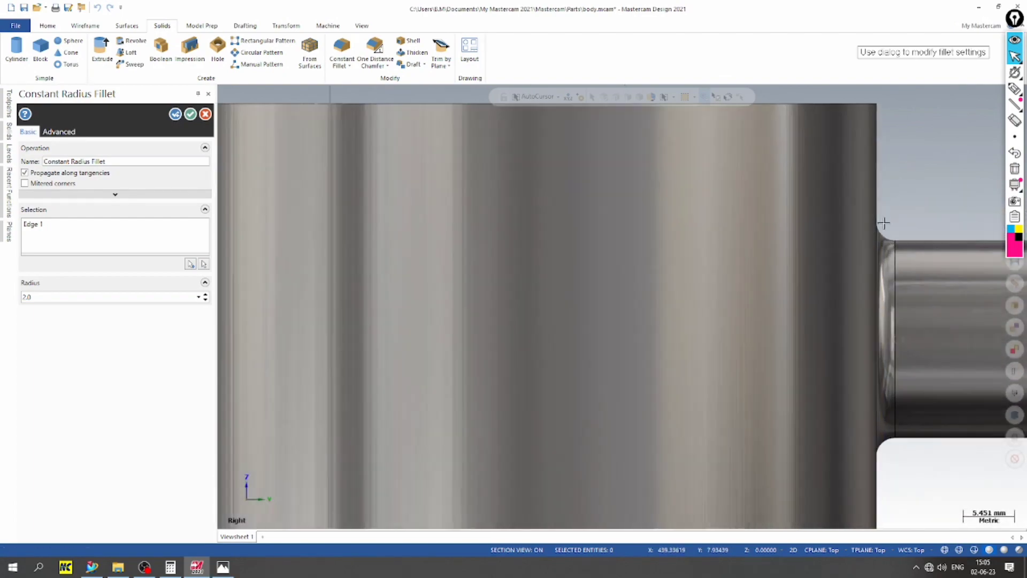
{"action": "scroll", "coordinate": [749, 279], "scroll_direction": "down", "scroll_amount": 4}
{"action": "scroll", "coordinate": [815, 363], "scroll_direction": "up", "scroll_amount": 2}
{"action": "scroll", "coordinate": [801, 365], "scroll_direction": "down", "scroll_amount": 1}
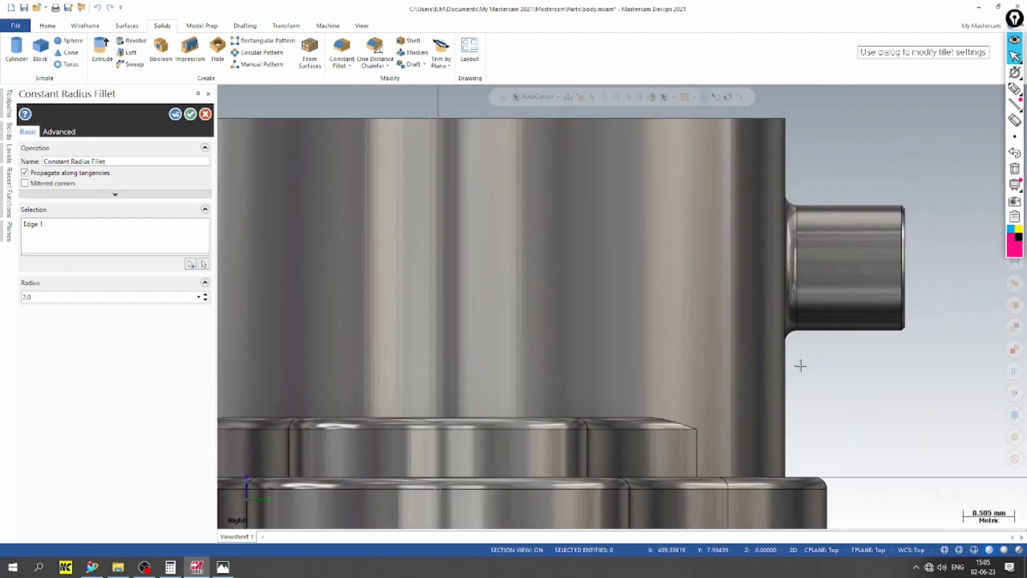
{"action": "left_click", "coordinate": [223, 567]}
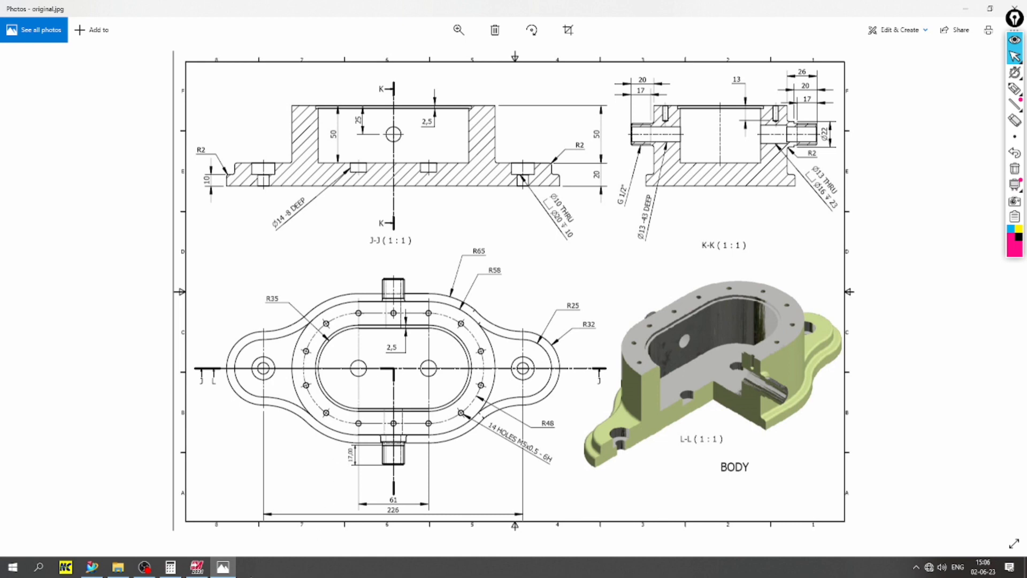
{"action": "left_click", "coordinate": [223, 567]}
{"action": "scroll", "coordinate": [649, 292], "scroll_direction": "down", "scroll_amount": 3}
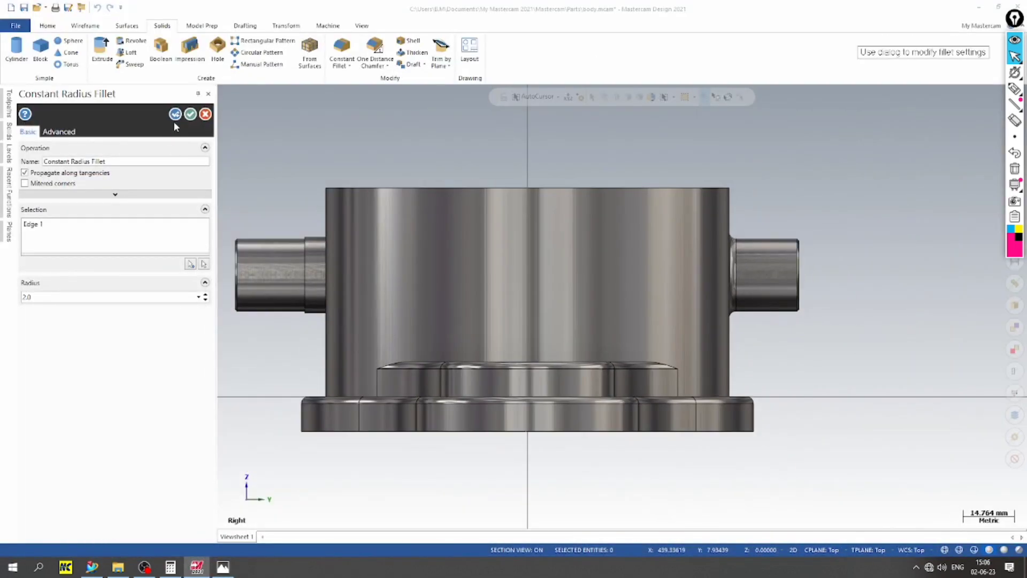
Fillet the edge where the front port meets the wall with a radius of 2 mm
{"action": "scroll", "coordinate": [610, 189], "scroll_direction": "down", "scroll_amount": 3}
{"action": "scroll", "coordinate": [415, 218], "scroll_direction": "up", "scroll_amount": 5}
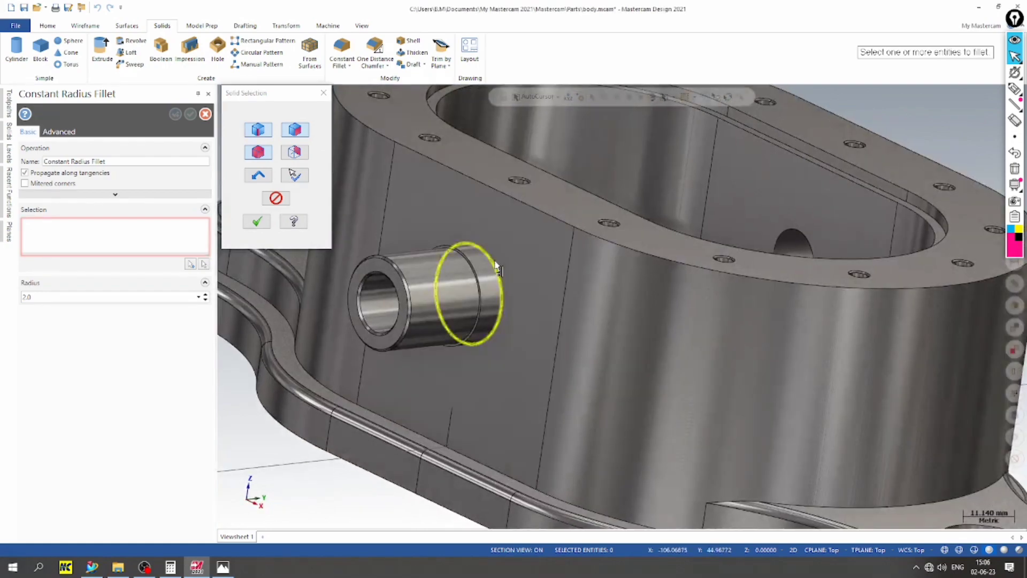
{"action": "left_click", "coordinate": [468, 244]}
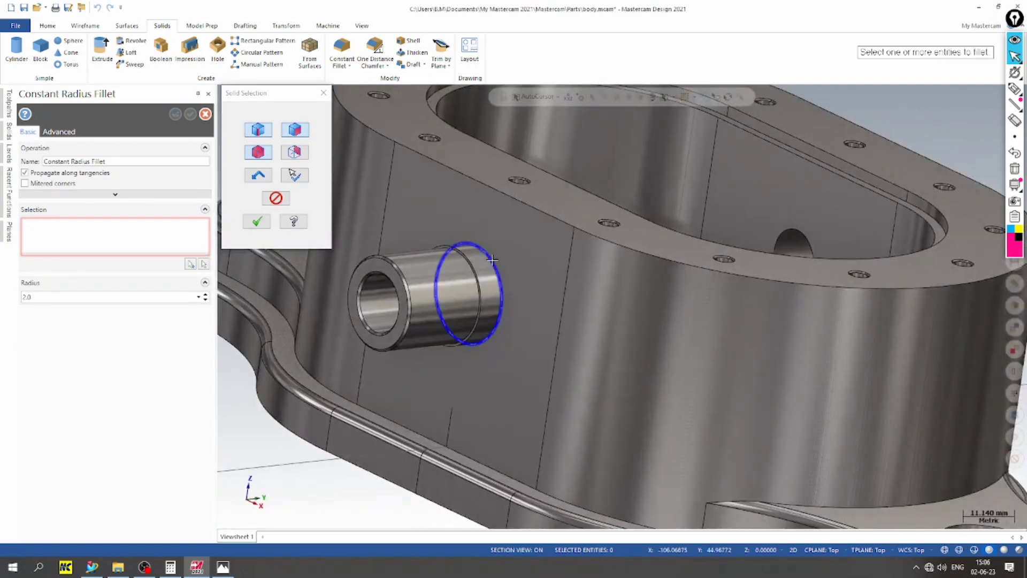
{"action": "left_click", "coordinate": [257, 223]}
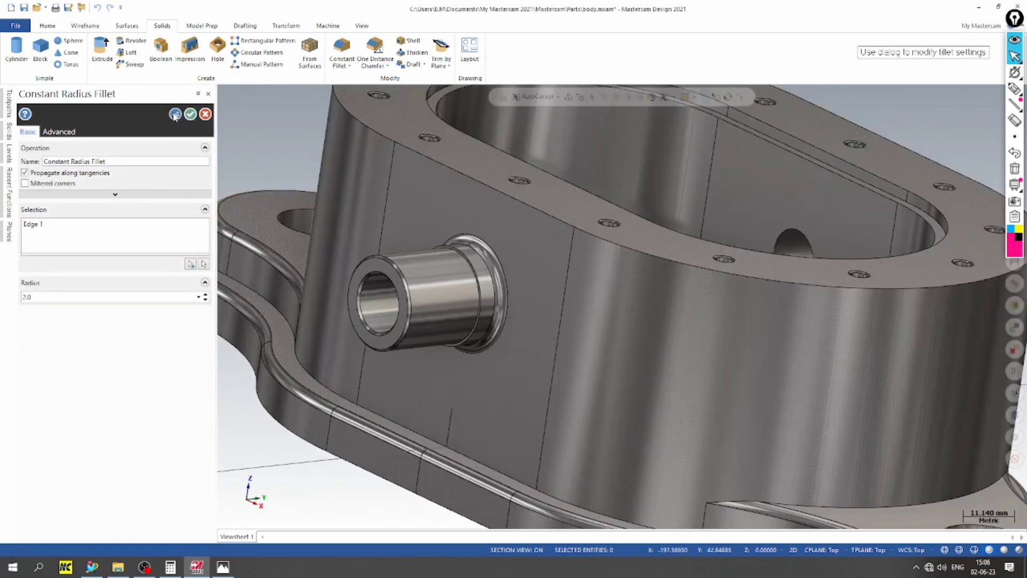
{"action": "left_click", "coordinate": [175, 114]}
Fillet the edge where the body wall meets the +X mounting ear with a radius of 2 mm
{"action": "scroll", "coordinate": [626, 315], "scroll_direction": "down", "scroll_amount": 4}
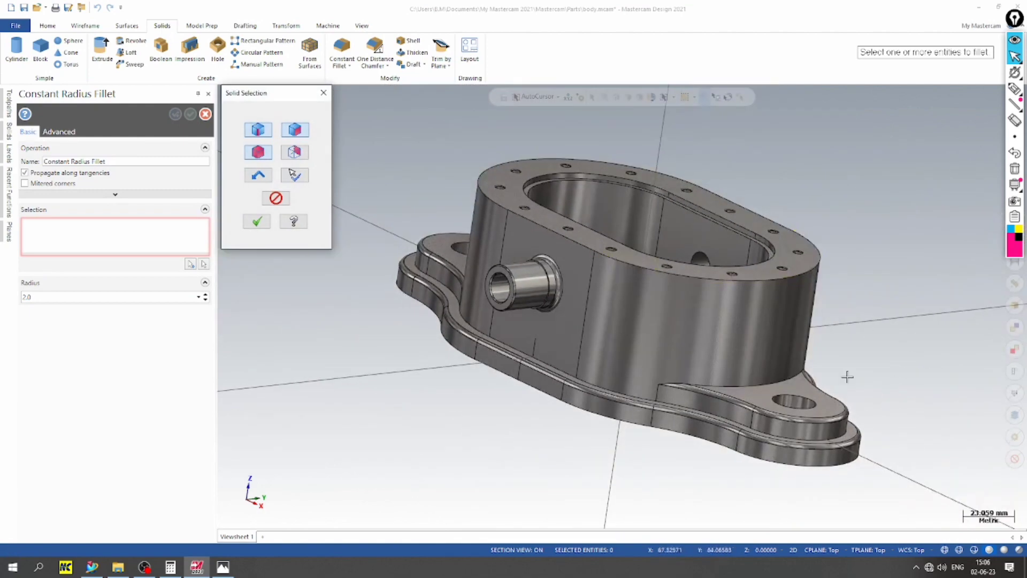
{"action": "scroll", "coordinate": [848, 377], "scroll_direction": "up", "scroll_amount": 2}
{"action": "left_click", "coordinate": [786, 375]}
{"action": "left_click", "coordinate": [257, 221]}
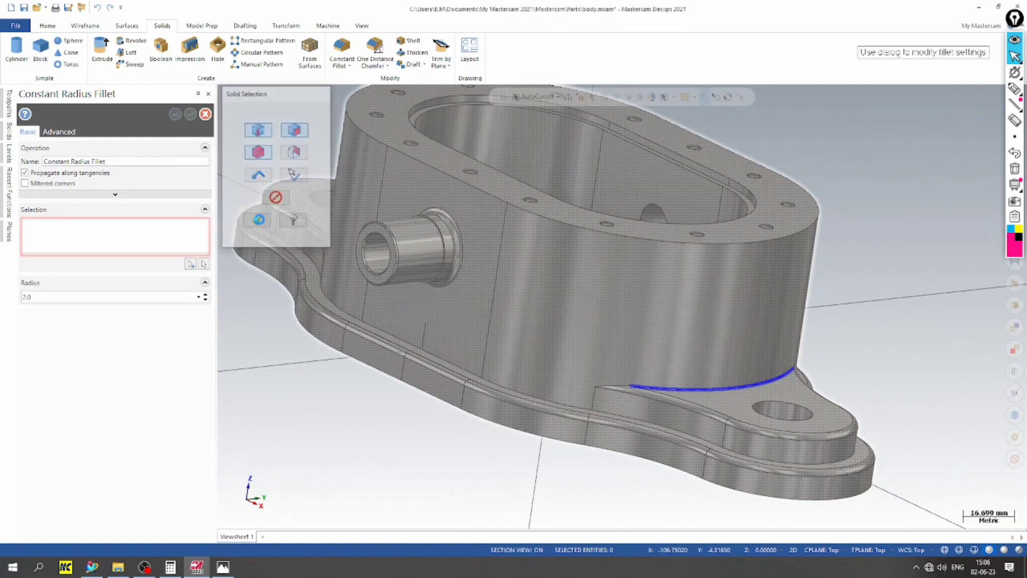
{"action": "scroll", "coordinate": [596, 305], "scroll_direction": "down", "scroll_amount": 2}
{"action": "mouse_move", "coordinate": [596, 305]}
{"action": "middle_mouse_down"}
{"action": "mouse_move", "coordinate": [814, 344]}
{"action": "mouse_move", "coordinate": [406, 351]}
{"action": "mouse_move", "coordinate": [398, 433]}
{"action": "mouse_move", "coordinate": [470, 454]}
{"action": "middle_mouse_up"}
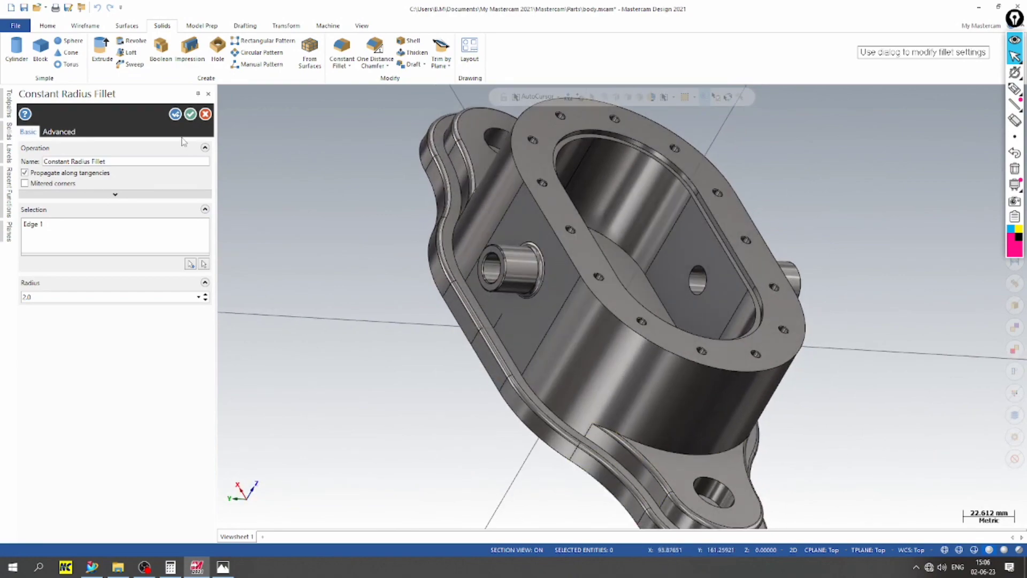
{"action": "left_click", "coordinate": [176, 115]}
Fillet the matching wall edge at the opposite mounting ear with a radius of 2 mm, finish the command and save the part
{"action": "left_click", "coordinate": [679, 452]}
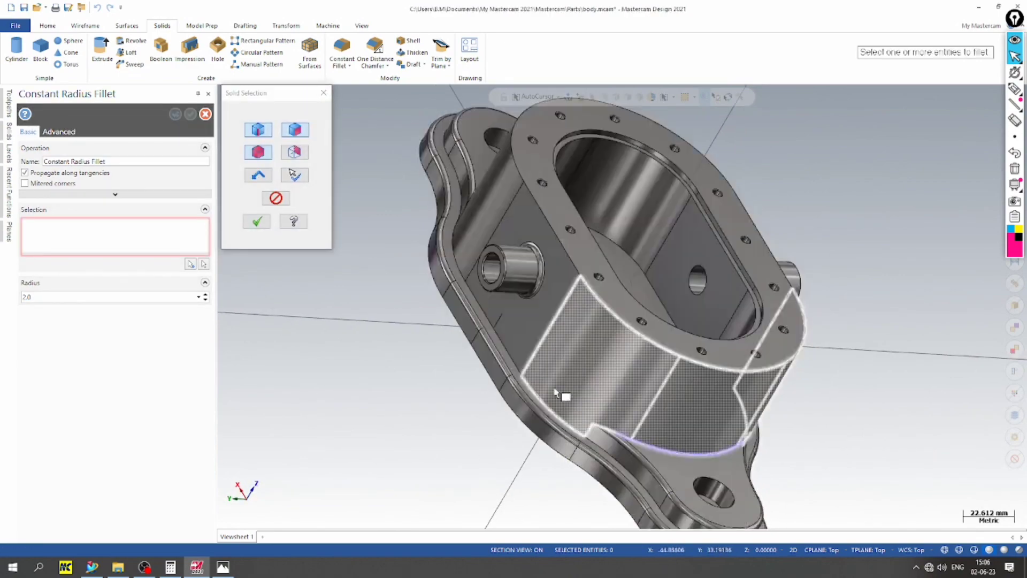
{"action": "left_click", "coordinate": [250, 217]}
{"action": "scroll", "coordinate": [807, 466], "scroll_direction": "up", "scroll_amount": 3}
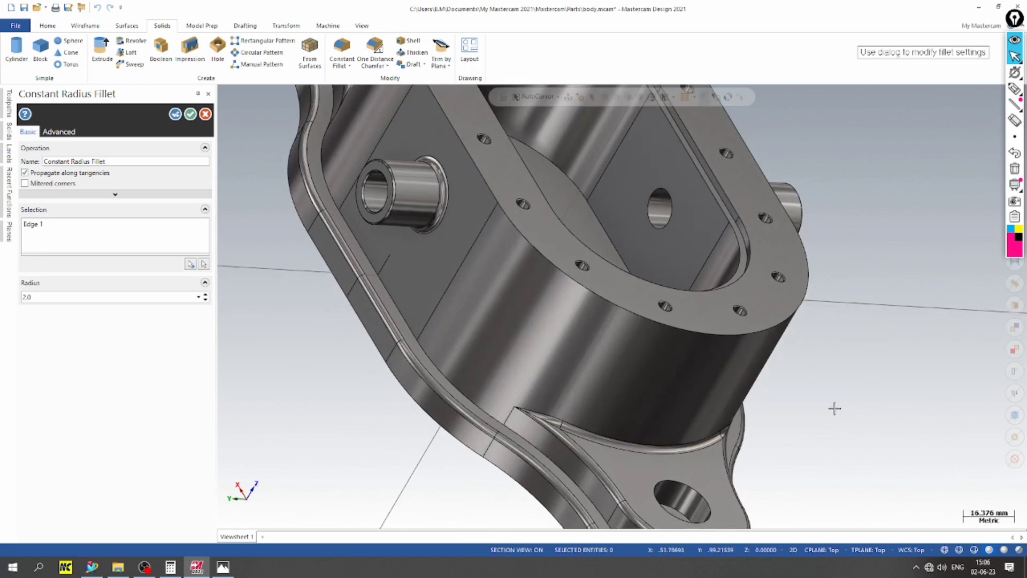
{"action": "middle_click_drag", "start_coordinate": [834, 409], "coordinate": [523, 324]}
{"action": "left_click", "coordinate": [190, 114]}
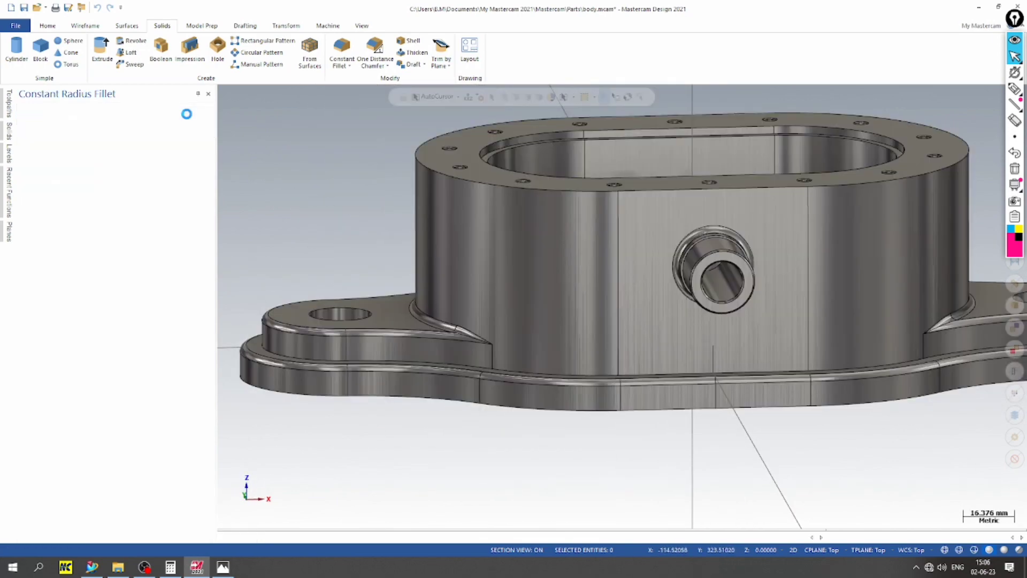
{"action": "scroll", "coordinate": [231, 175], "scroll_direction": "down", "scroll_amount": 1}
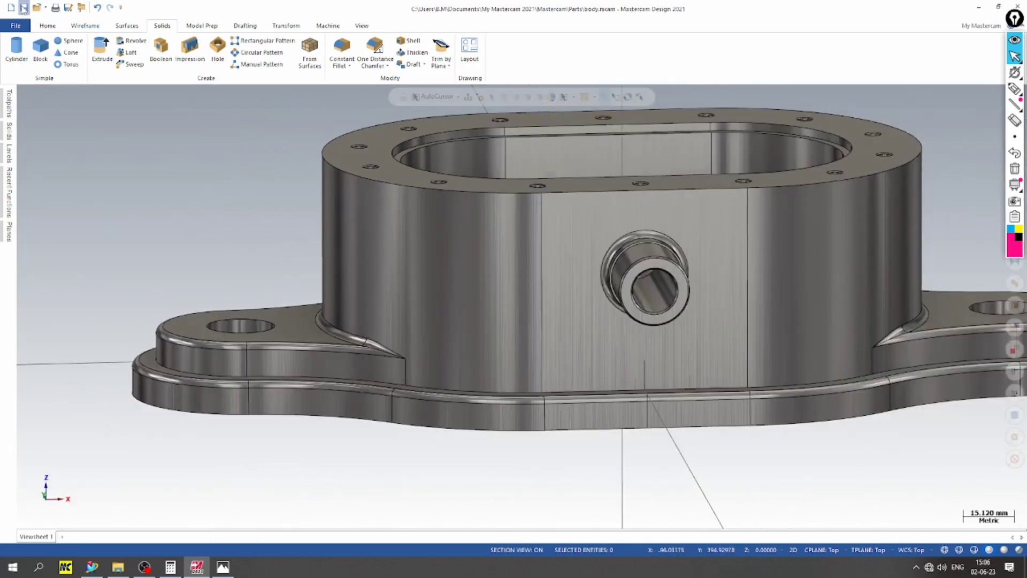
Show the whole body in the Isometric view and compare it with the drawing
{"action": "right_click", "coordinate": [190, 208]}
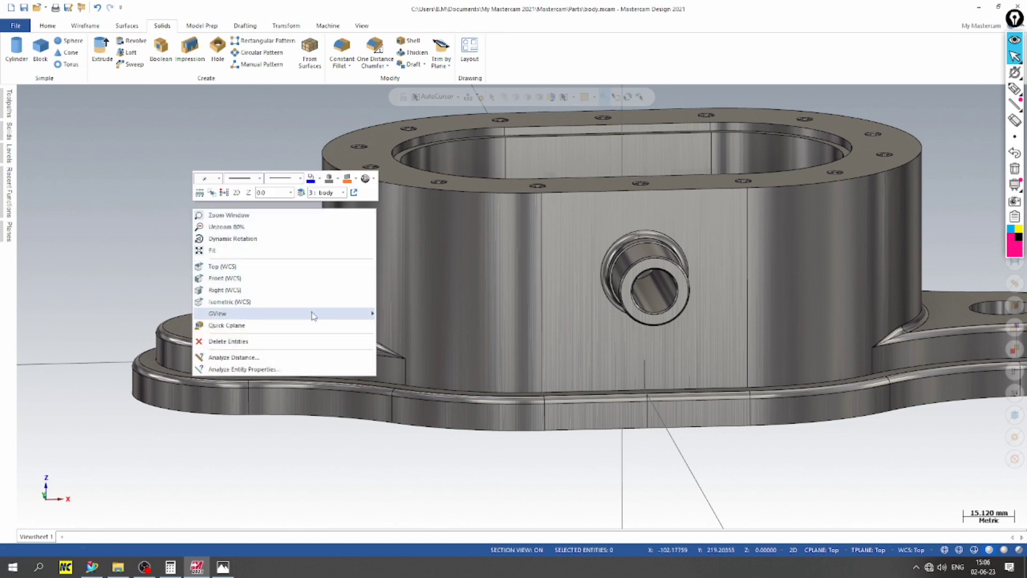
{"action": "left_click", "coordinate": [279, 312]}
{"action": "scroll", "coordinate": [720, 330], "scroll_direction": "up", "scroll_amount": 2}
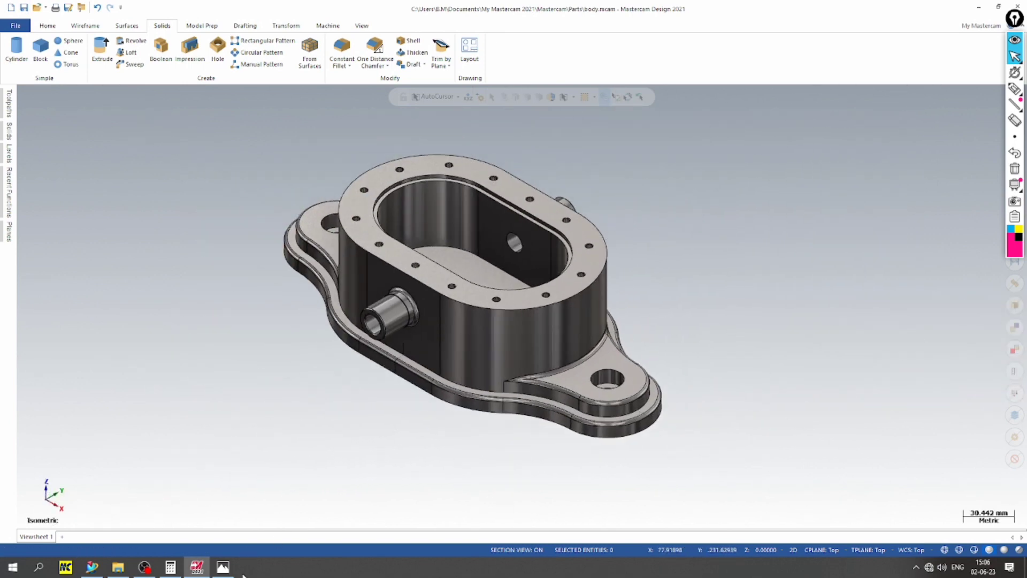
{"action": "left_click", "coordinate": [224, 569]}
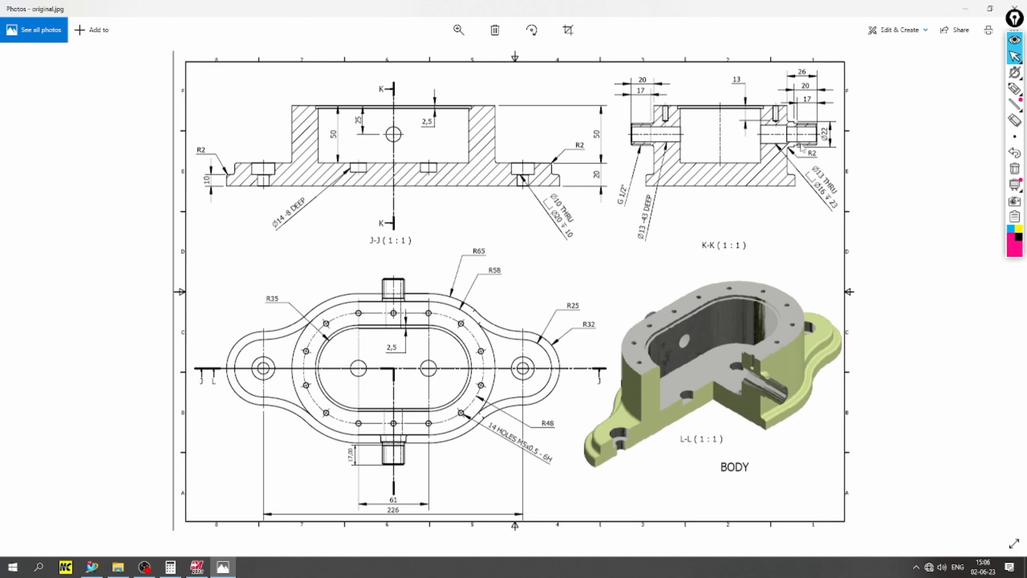
{"action": "left_click", "coordinate": [198, 566]}
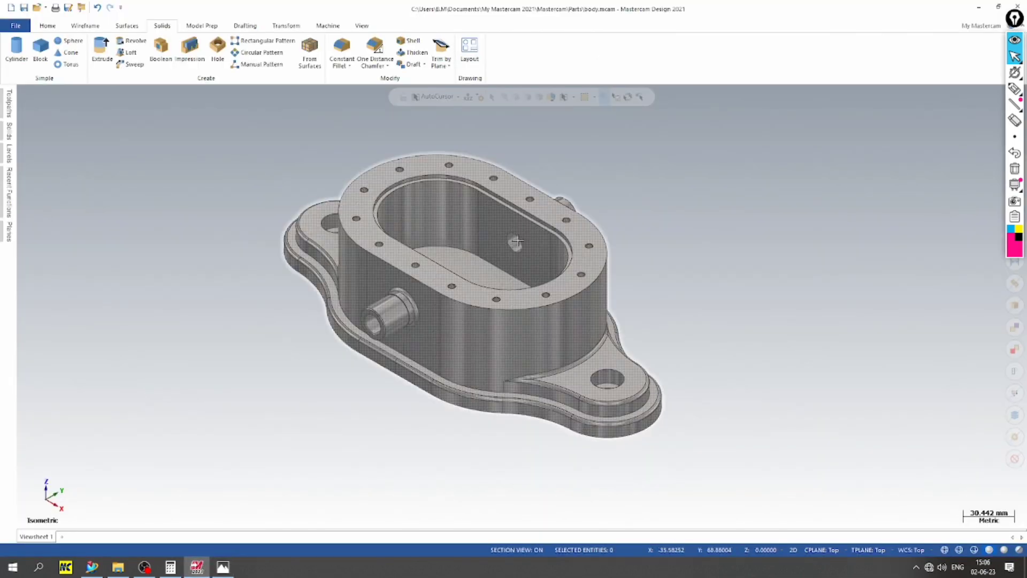
Select the body solid and apply the current material to it
{"action": "left_click", "coordinate": [509, 409]}
{"action": "right_click", "coordinate": [509, 410]}
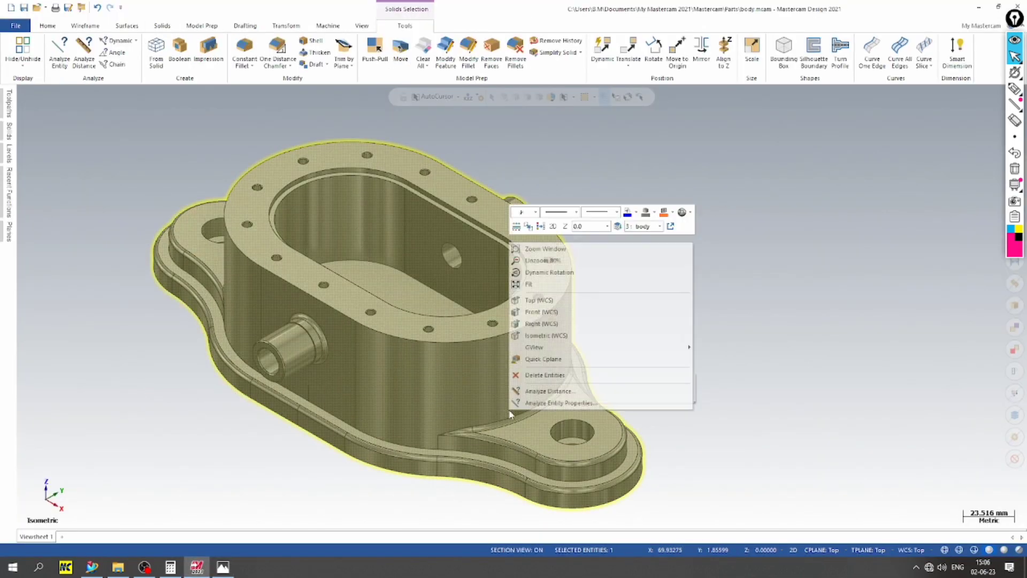
{"action": "left_click", "coordinate": [682, 214]}
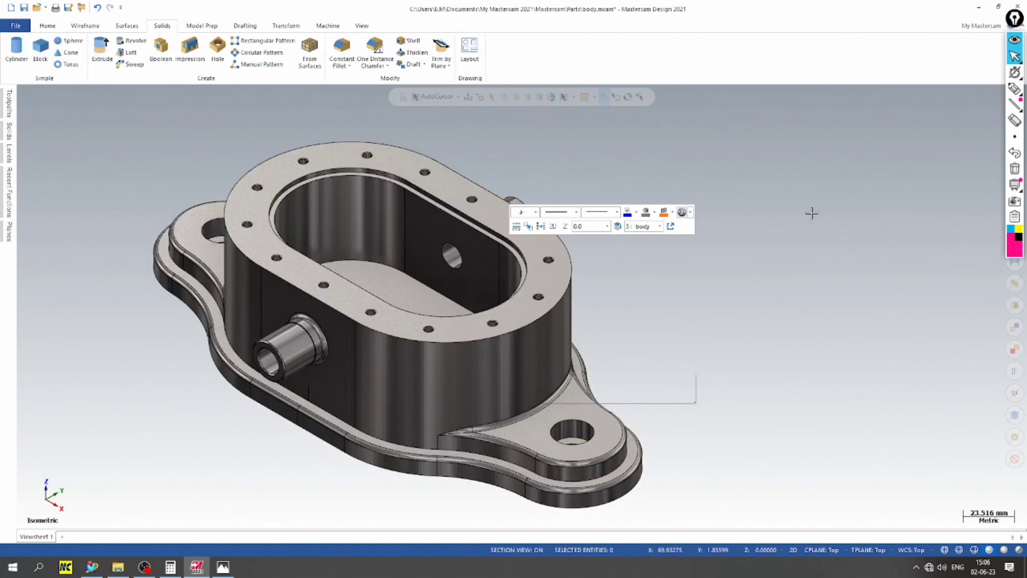
{"action": "scroll", "coordinate": [807, 228], "scroll_direction": "down", "scroll_amount": 5}
{"action": "scroll", "coordinate": [802, 236], "scroll_direction": "up", "scroll_amount": 4}
Display the body shaded without edge outlines
{"action": "left_click", "coordinate": [1004, 550]}
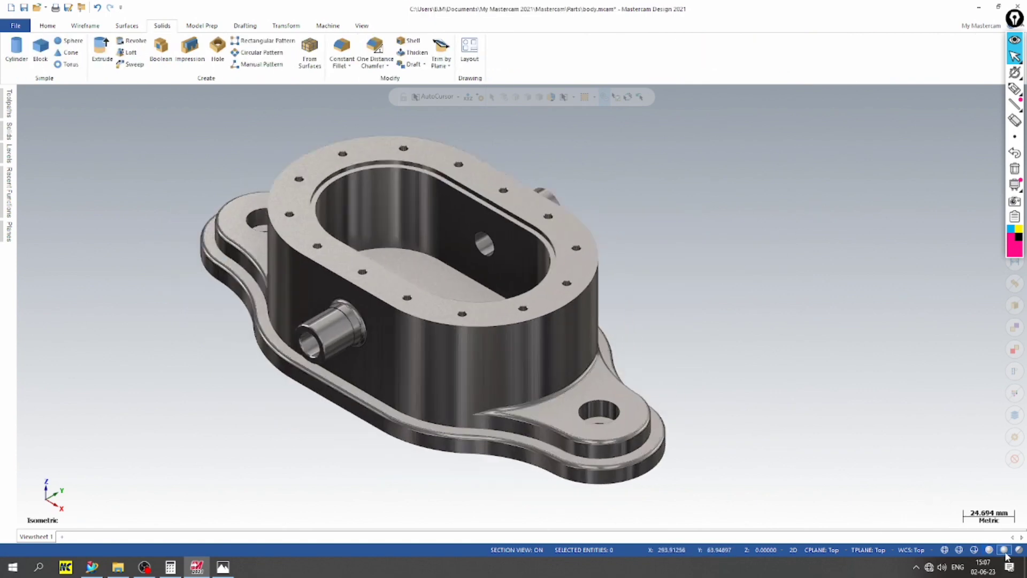
{"action": "scroll", "coordinate": [890, 311], "scroll_direction": "up", "scroll_amount": 2}
{"action": "scroll", "coordinate": [851, 257], "scroll_direction": "down", "scroll_amount": 3}
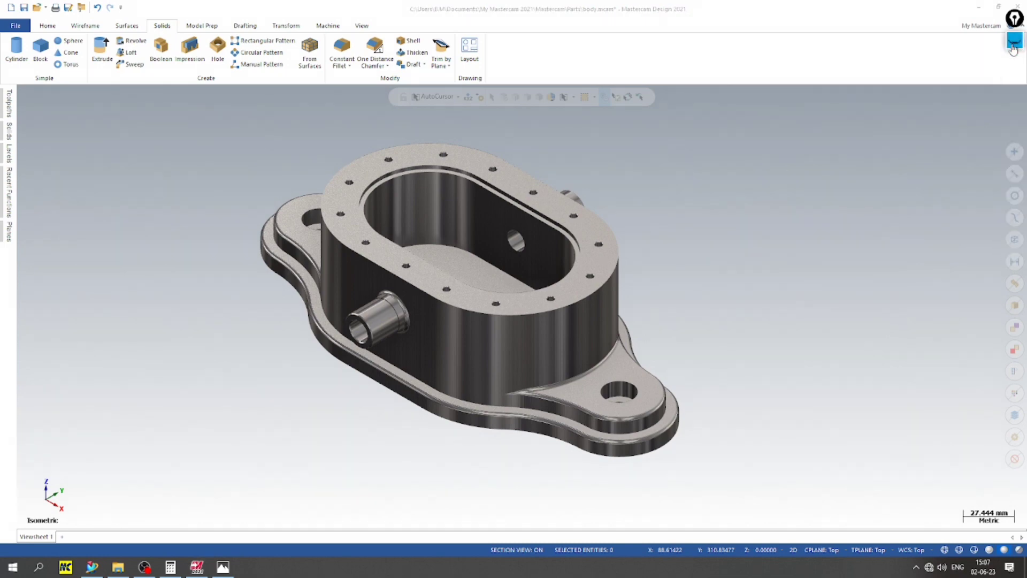
{"action": "left_click", "coordinate": [1015, 72]}
{"action": "left_click", "coordinate": [1014, 88]}
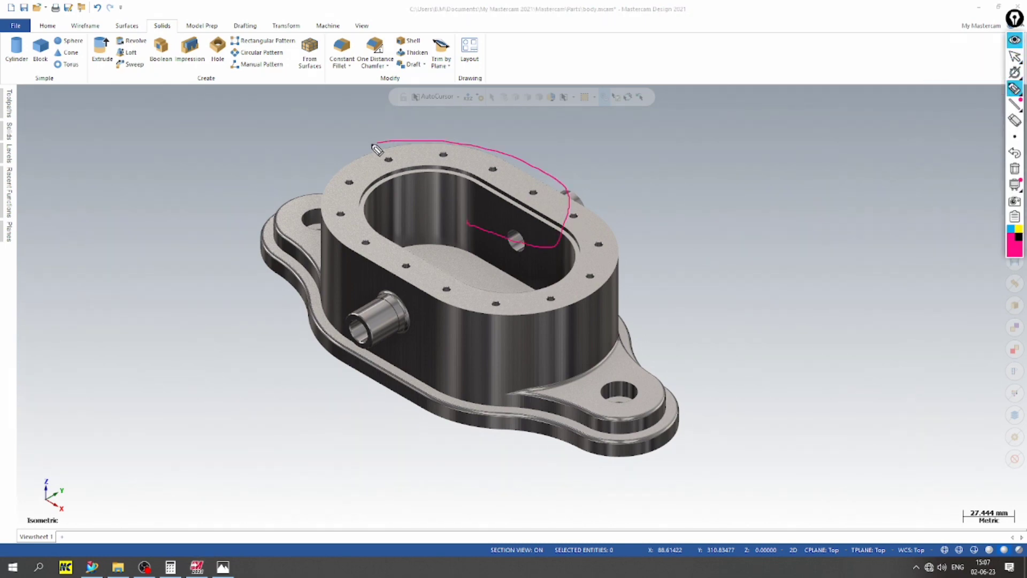
{"action": "left_click_drag", "start_coordinate": [198, 396], "coordinate": [380, 192]}
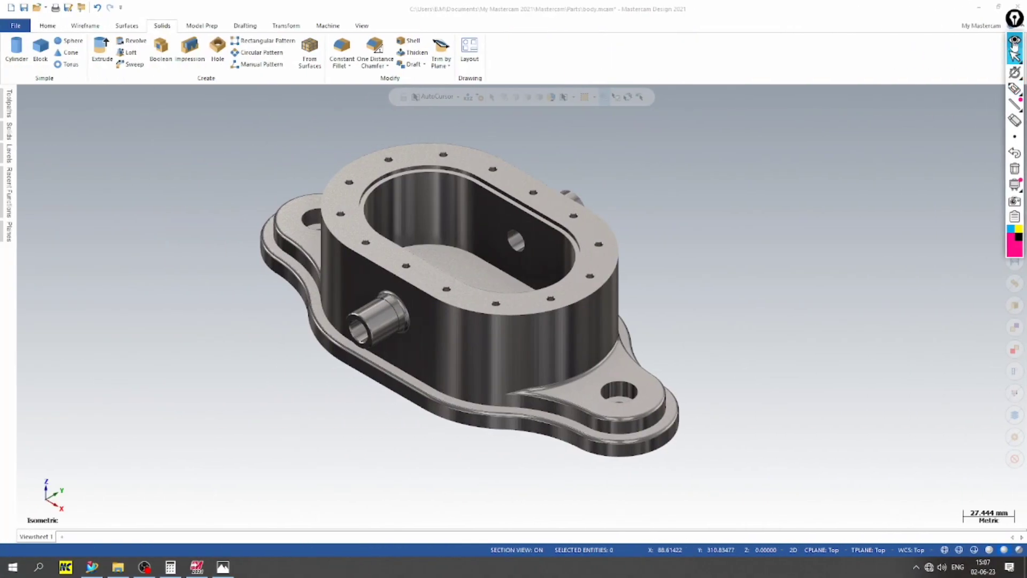
{"action": "left_click", "coordinate": [1015, 40]}
Show the body in the Top view, shaded with edge outlines
{"action": "right_click", "coordinate": [736, 207]}
{"action": "left_click", "coordinate": [765, 269]}
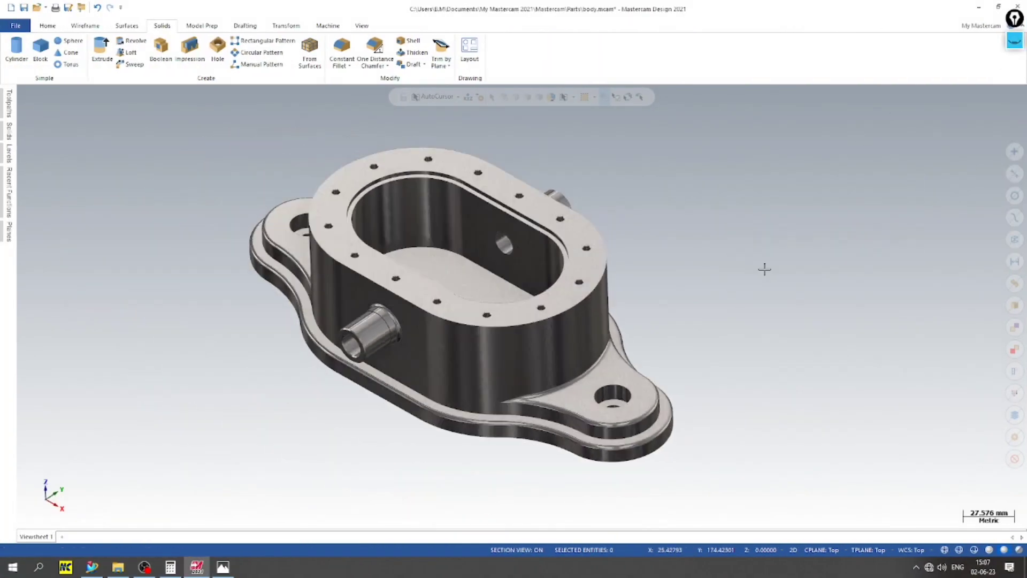
{"action": "scroll", "coordinate": [765, 269], "scroll_direction": "down", "scroll_amount": 1}
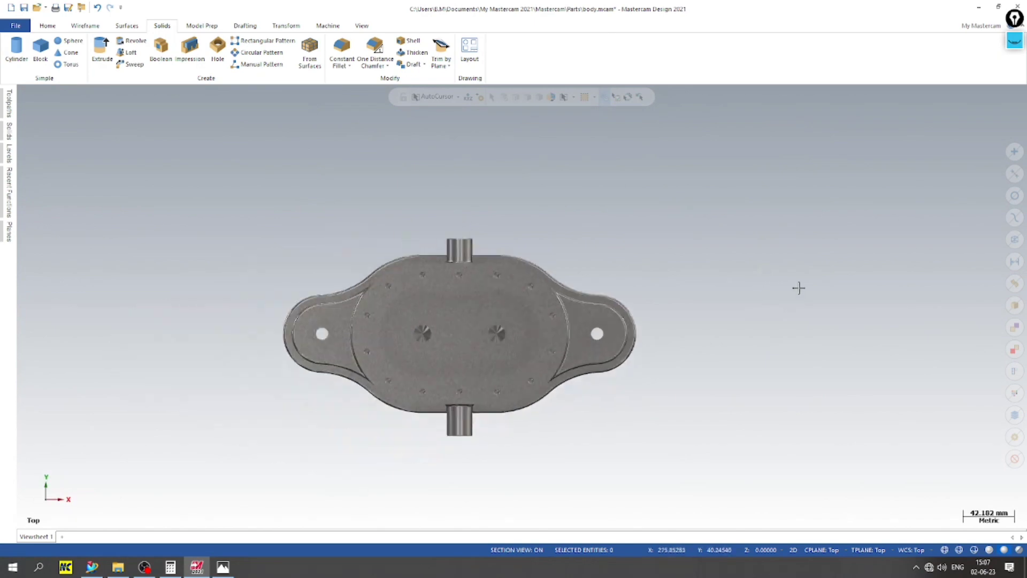
{"action": "left_click", "coordinate": [989, 550]}
{"action": "scroll", "coordinate": [528, 461], "scroll_direction": "up", "scroll_amount": 5}
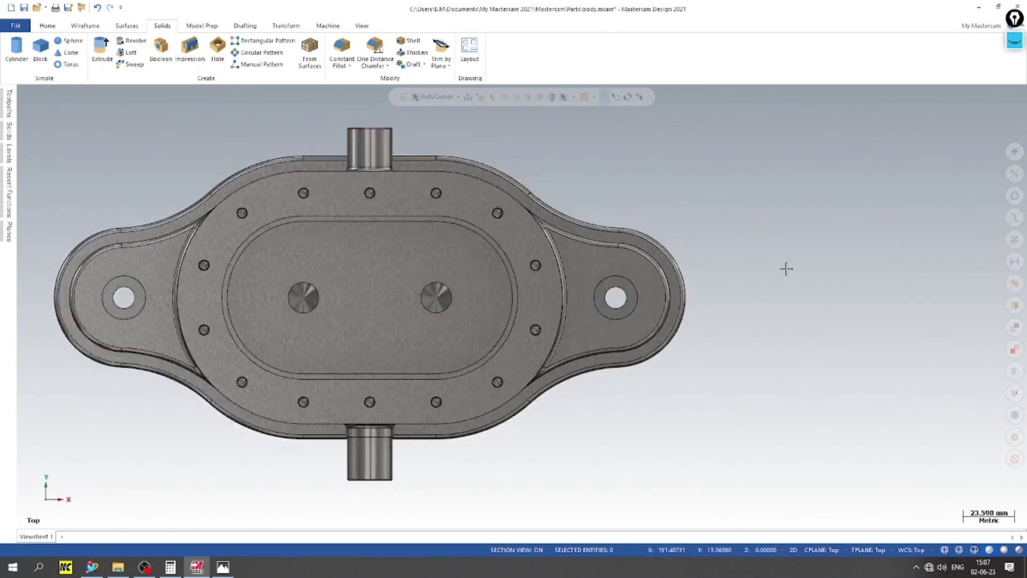
Inspect the finished body in the Front and Right views and from several rotated angles
{"action": "right_click", "coordinate": [787, 269]}
{"action": "left_click", "coordinate": [819, 342]}
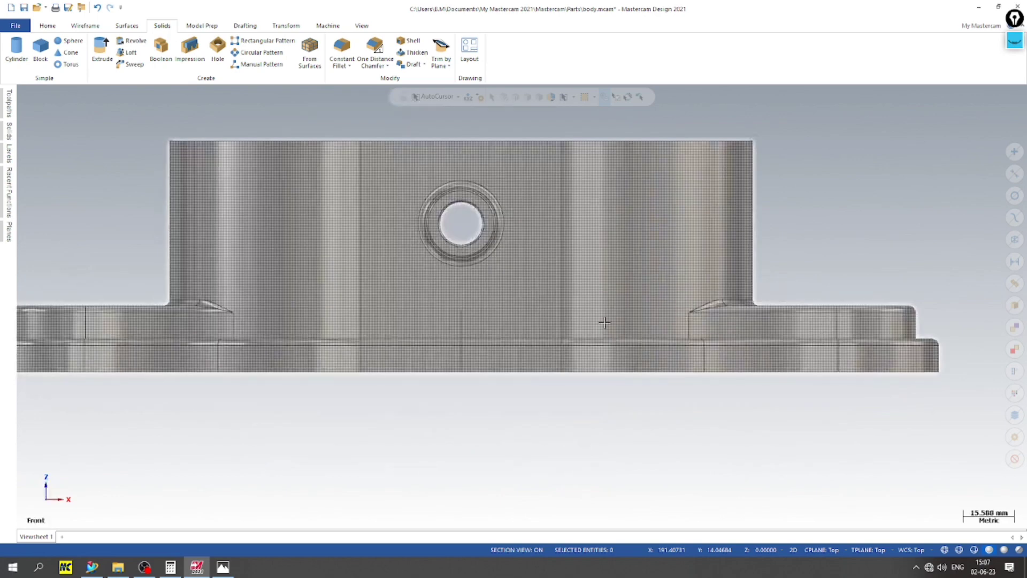
{"action": "scroll", "coordinate": [604, 322], "scroll_direction": "down", "scroll_amount": 3}
{"action": "right_click", "coordinate": [832, 310]}
{"action": "left_click", "coordinate": [848, 389]}
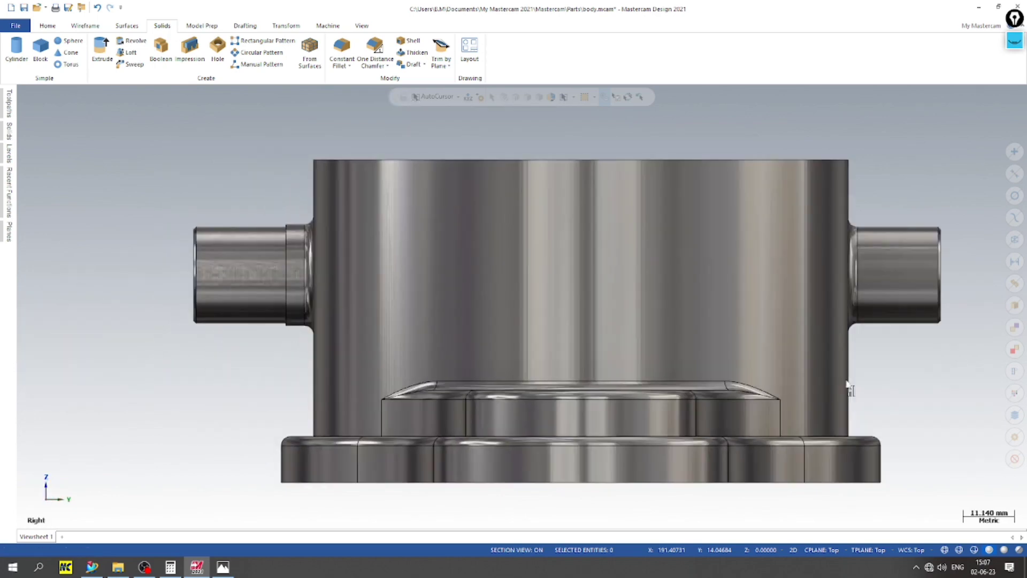
{"action": "scroll", "coordinate": [513, 282], "scroll_direction": "down", "scroll_amount": 3}
{"action": "middle_click_drag", "start_coordinate": [514, 282], "coordinate": [856, 319]}
{"action": "scroll", "coordinate": [585, 278], "scroll_direction": "down", "scroll_amount": 3}
{"action": "middle_click_drag", "start_coordinate": [584, 278], "coordinate": [826, 339]}
{"action": "scroll", "coordinate": [641, 180], "scroll_direction": "up", "scroll_amount": 3}
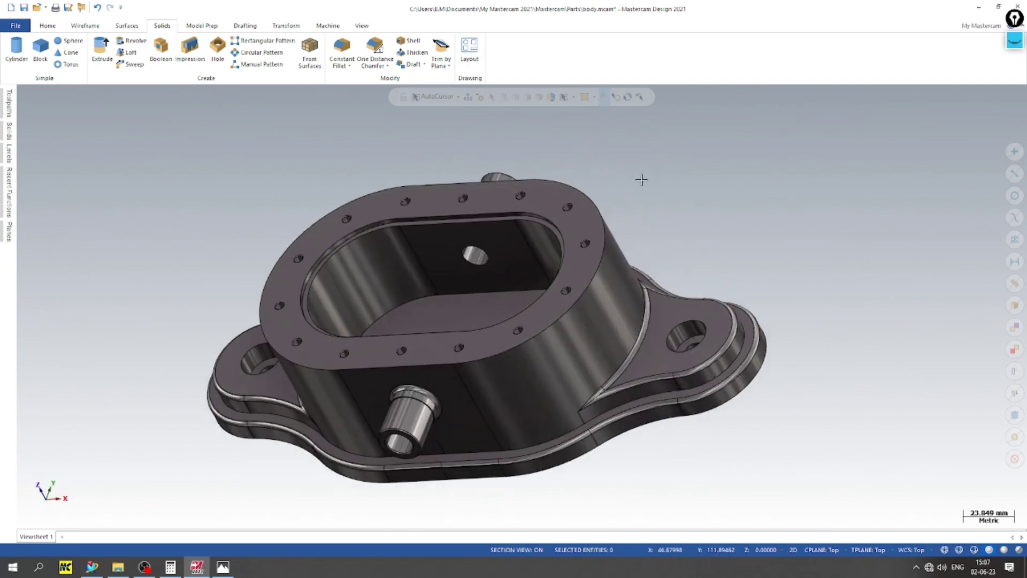
{"action": "scroll", "coordinate": [658, 217], "scroll_direction": "up", "scroll_amount": 3}
{"action": "scroll", "coordinate": [657, 217], "scroll_direction": "down", "scroll_amount": 5}
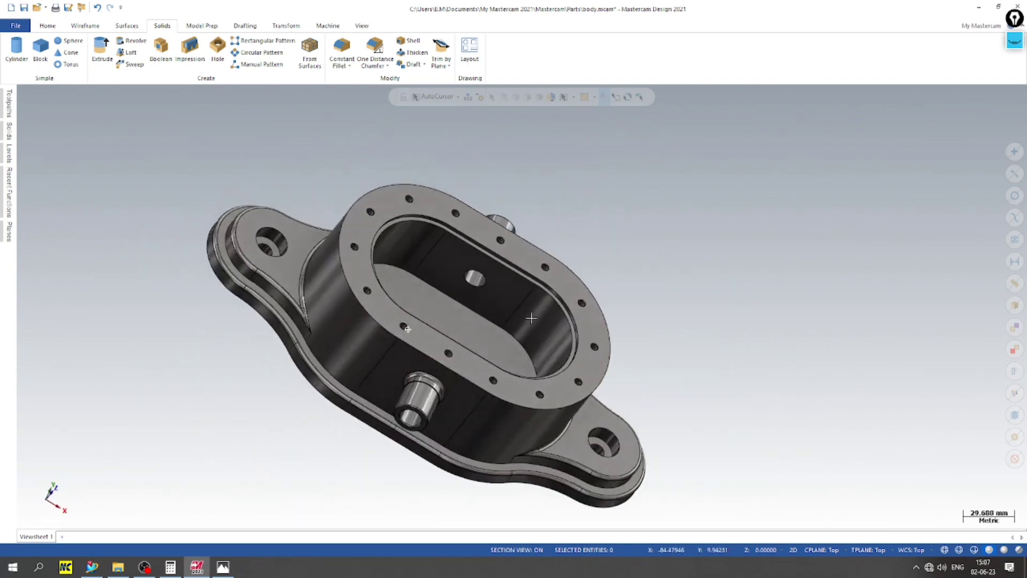